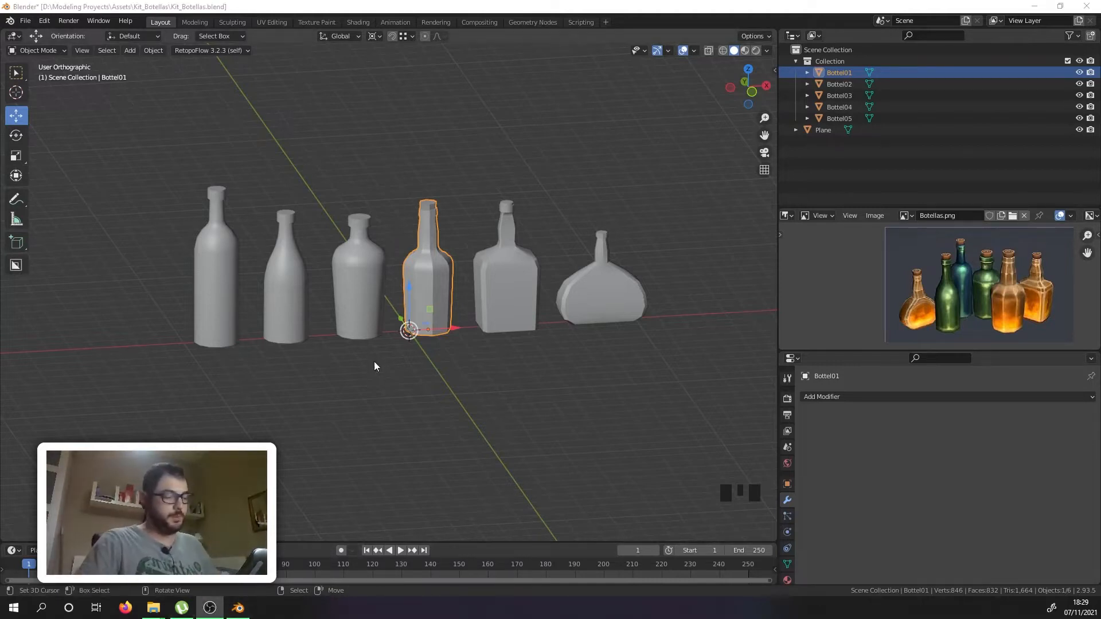
# Step: Switch to the UV Editing workspace and enlarge the 3D viewport to show all six bottles
pyautogui.moveTo(453, 280); pyautogui.dragTo(422, 321, button='middle')
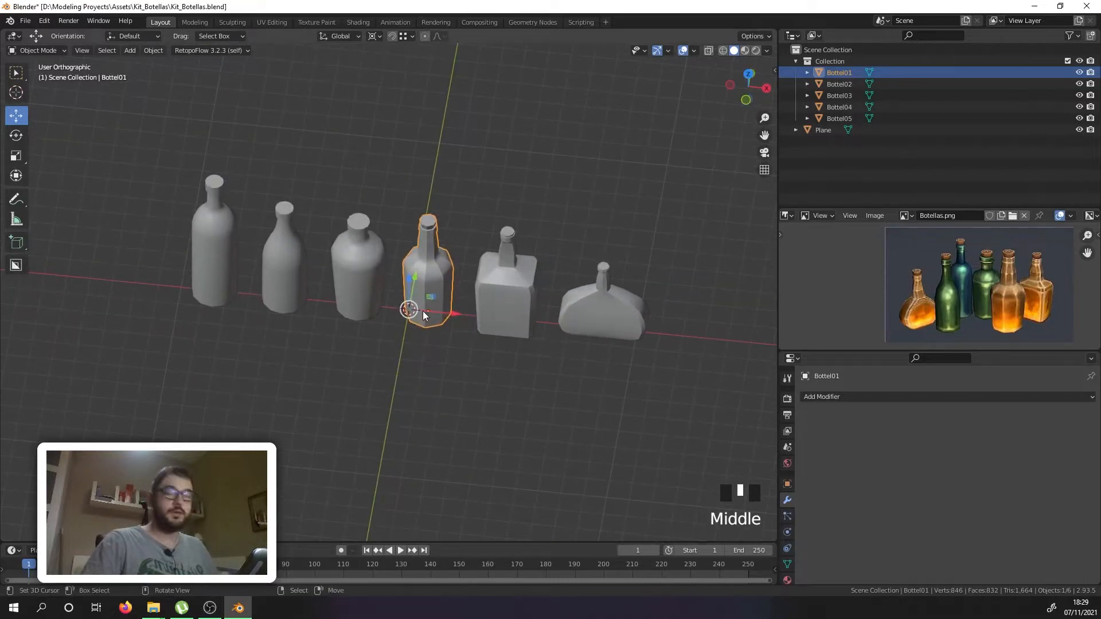
pyautogui.click(267, 22)
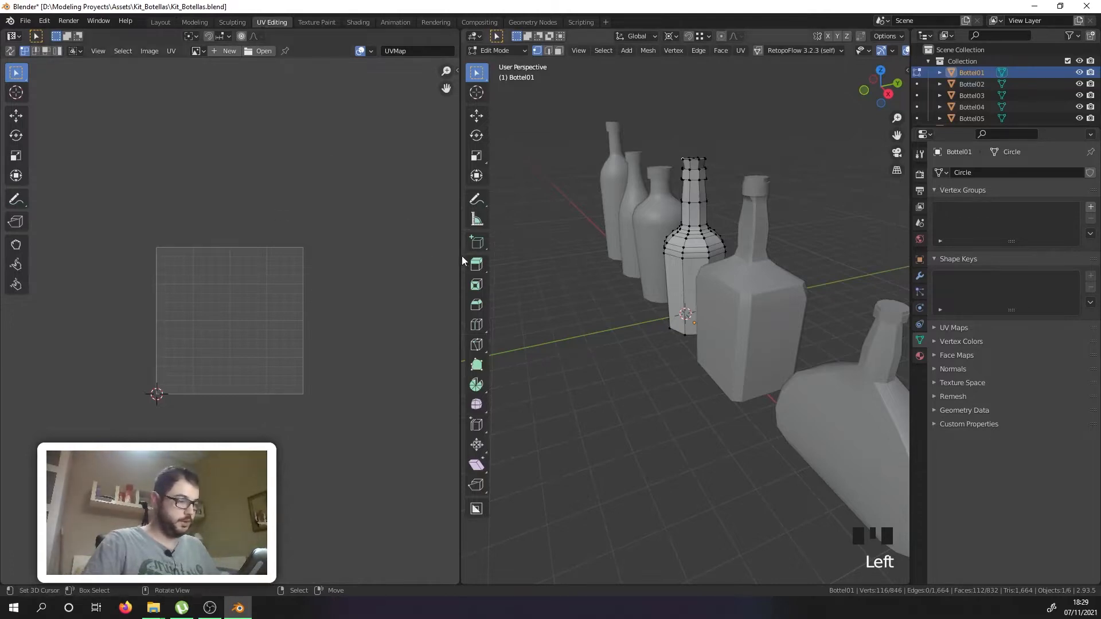
pyautogui.moveTo(461, 256); pyautogui.dragTo(310, 251)
pyautogui.scroll(-3, 469, 248)
pyautogui.moveTo(469, 249); pyautogui.dragTo(554, 267, button='middle')
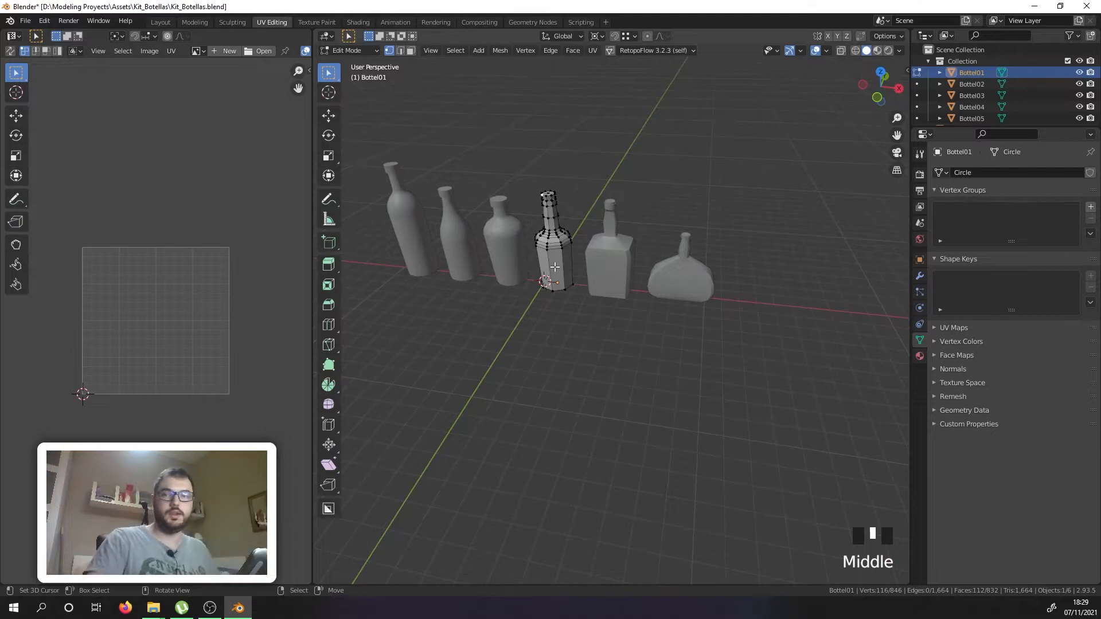
# Step: Return to Object Mode in orthographic view, select all six bottles and enter Edit Mode on them together
pyautogui.press('Tab')
pyautogui.press('KP_5')
pyautogui.scroll(-1, 577, 243)
pyautogui.scroll(2, 560, 237)
pyautogui.keyDown('shift'); pyautogui.moveTo(560, 237); pyautogui.dragTo(564, 323, button='middle'); pyautogui.keyUp('shift')
pyautogui.press('a')
pyautogui.press('a')
pyautogui.press('a')
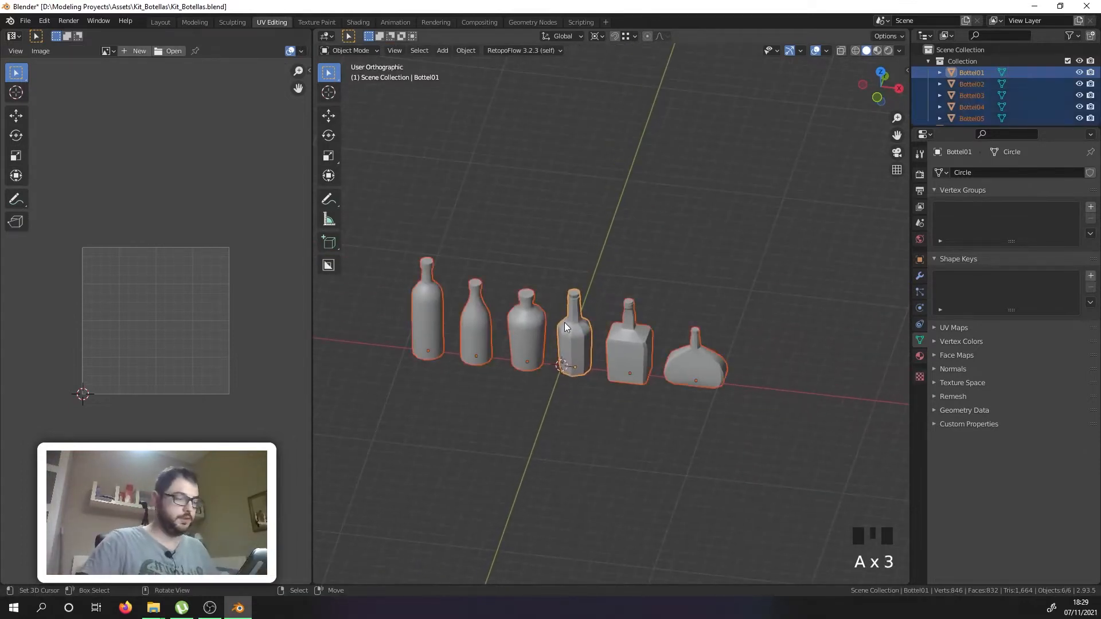
pyautogui.press('Tab')
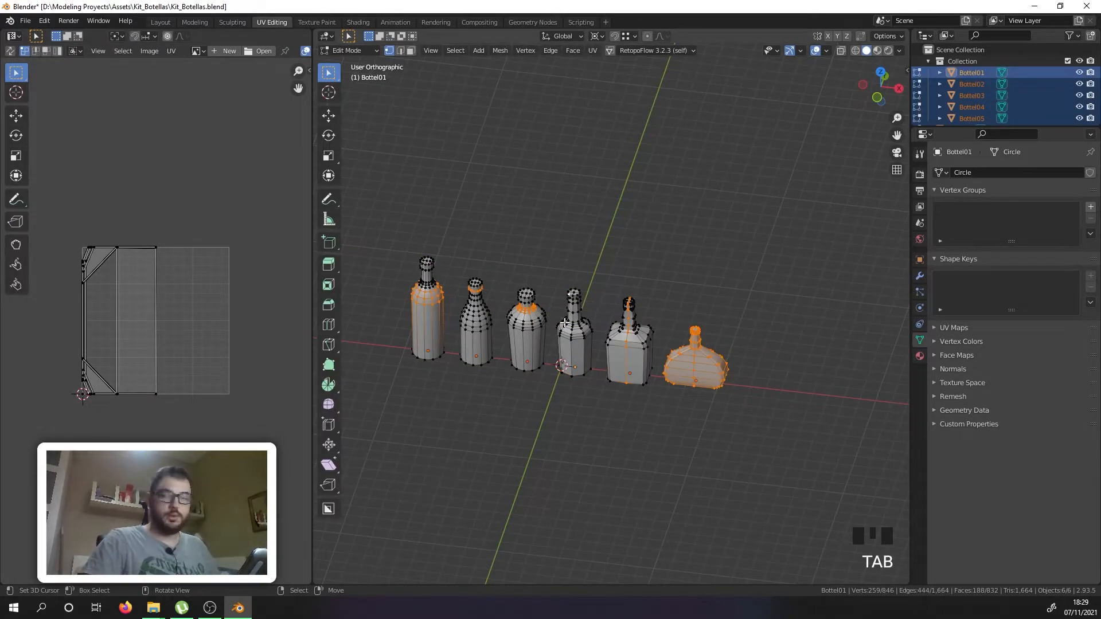
# Step: Repeat the multi-object setup: leave Edit Mode, reselect all six bottles and enter Edit Mode on them again
pyautogui.press('Tab')
pyautogui.rightClick(564, 322)
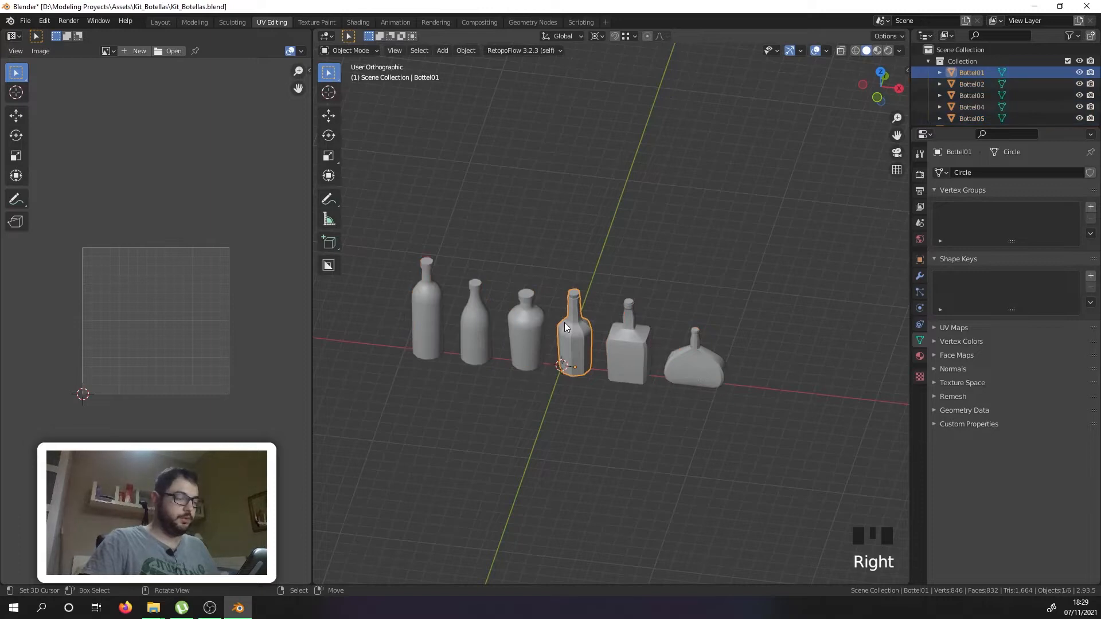
pyautogui.press('a')
pyautogui.press('a')
pyautogui.press('a')
pyautogui.press('Tab')
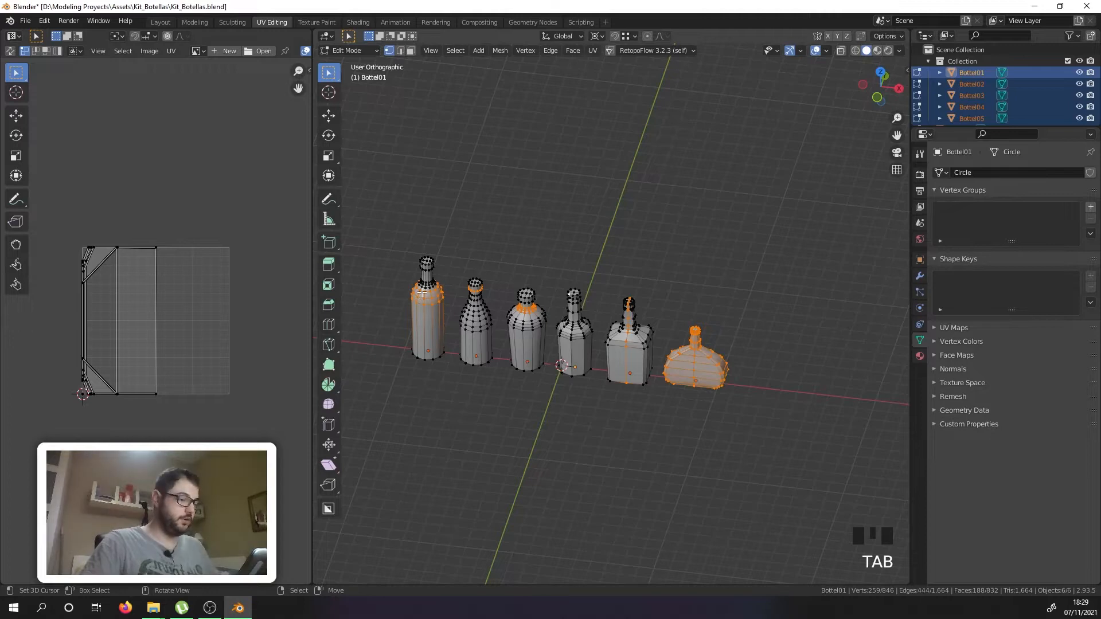
# Step: Clear the mesh selection and select the edge loops directly under the lips of the first and second bottles
pyautogui.scroll(6, 422, 291)
pyautogui.rightClick(411, 333)
pyautogui.moveTo(411, 333); pyautogui.dragTo(336, 304, button='middle')
pyautogui.scroll(-4, 458, 309)
pyautogui.scroll(4, 376, 290)
pyautogui.moveTo(468, 303); pyautogui.dragTo(469, 292, button='middle')
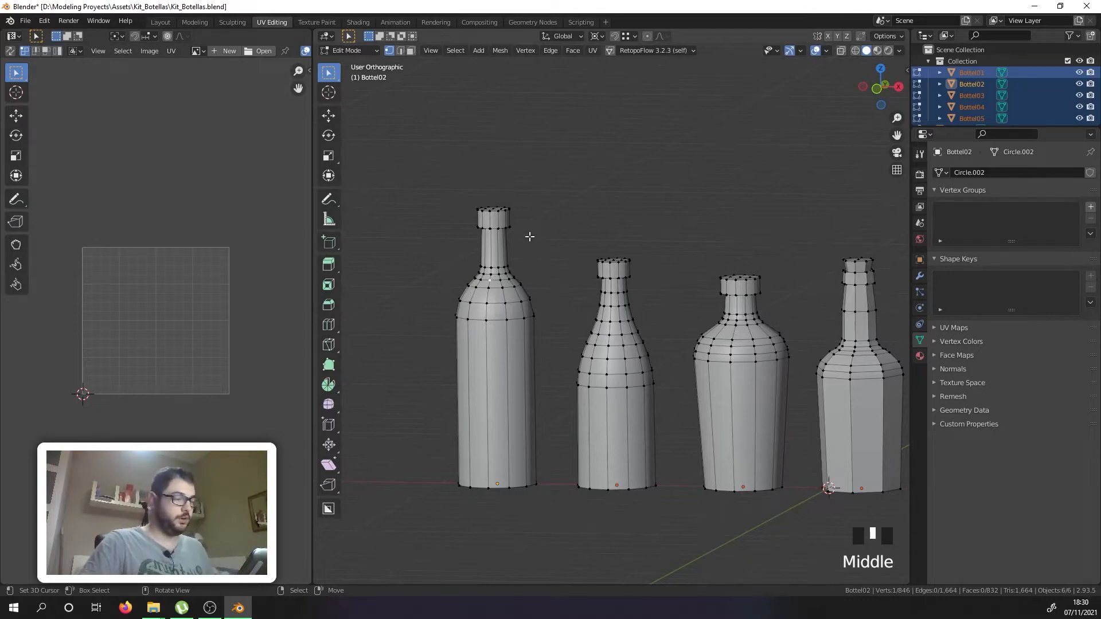
pyautogui.moveTo(530, 236); pyautogui.dragTo(521, 177, button='middle')
pyautogui.scroll(9, 503, 272)
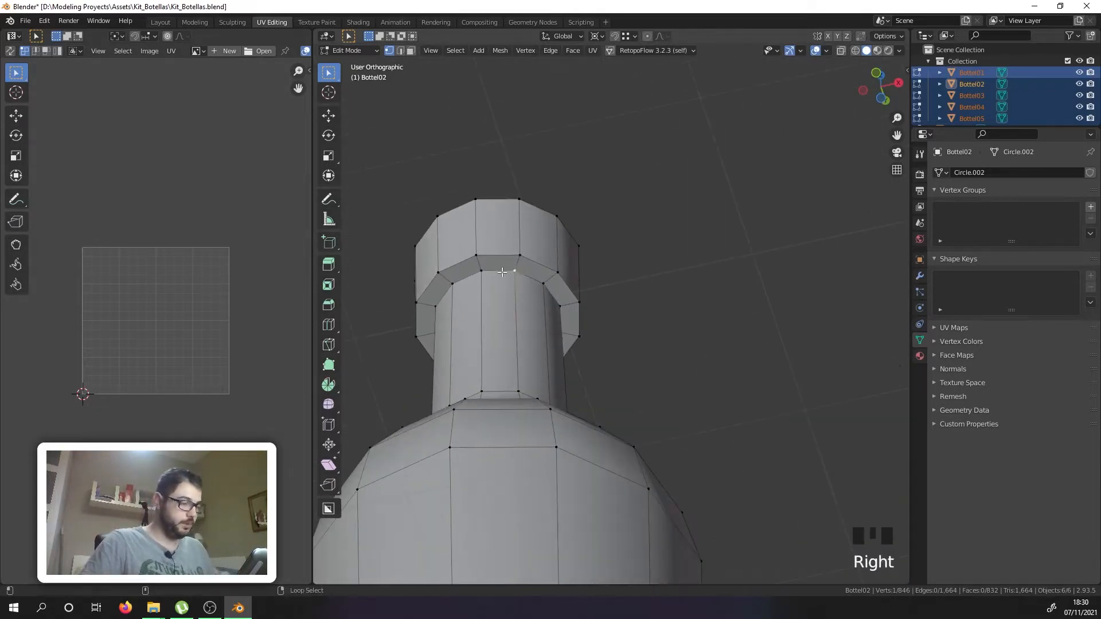
pyautogui.scroll(-6, 502, 272)
pyautogui.scroll(6, 652, 238)
pyautogui.keyDown('alt'); pyautogui.keyDown('shift'); pyautogui.rightClick(651, 238); pyautogui.keyUp('shift'); pyautogui.keyUp('alt')
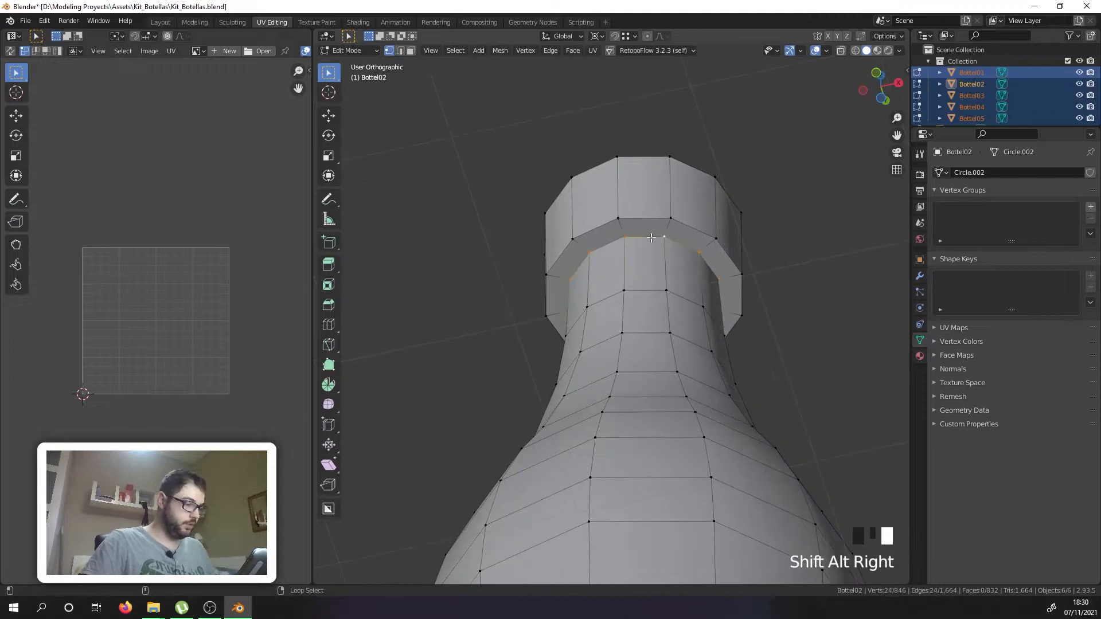
# Step: Add the neck edge loops directly under the lips of the third, fourth and fifth bottles to the selection
pyautogui.scroll(-8, 651, 238)
pyautogui.keyDown('shift'); pyautogui.moveTo(651, 238); pyautogui.dragTo(575, 315, button='middle'); pyautogui.keyUp('shift')
pyautogui.scroll(7, 670, 251)
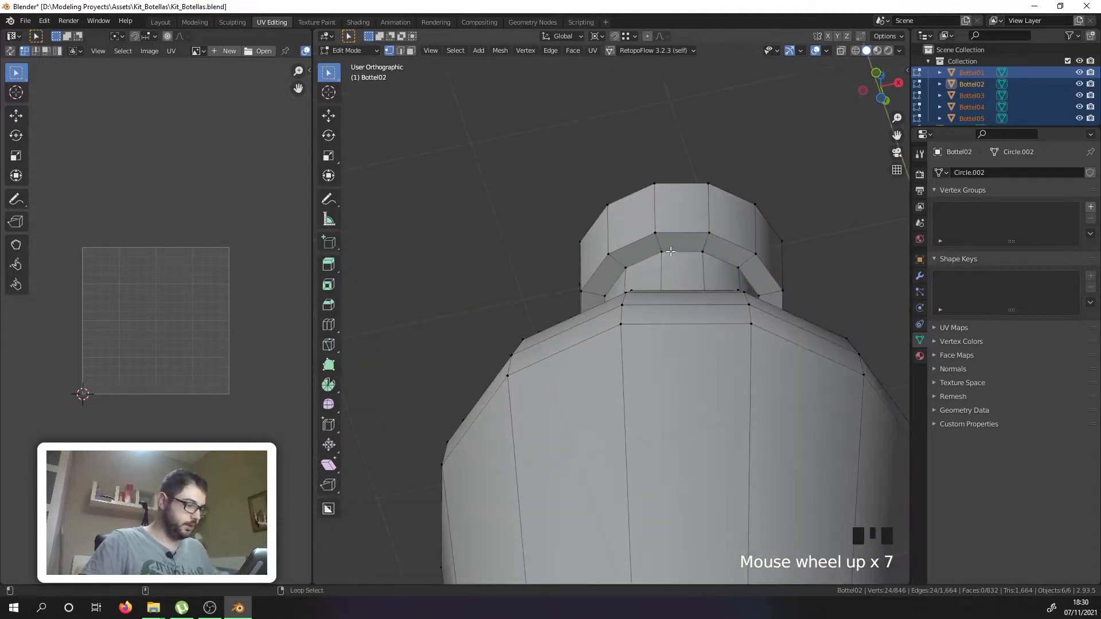
pyautogui.scroll(-6, 670, 251)
pyautogui.keyDown('shift'); pyautogui.moveTo(671, 252); pyautogui.dragTo(462, 344, button='middle'); pyautogui.keyUp('shift')
pyautogui.scroll(7, 545, 241)
pyautogui.keyDown('alt'); pyautogui.keyDown('shift'); pyautogui.rightClick(545, 241); pyautogui.keyUp('shift'); pyautogui.keyUp('alt')
pyautogui.keyDown('alt'); pyautogui.keyDown('shift'); pyautogui.rightClick(543, 243); pyautogui.keyUp('shift'); pyautogui.keyUp('alt')
pyautogui.scroll(-7, 541, 246)
pyautogui.scroll(7, 758, 219)
pyautogui.keyDown('alt'); pyautogui.keyDown('shift'); pyautogui.rightClick(774, 198); pyautogui.keyUp('shift'); pyautogui.keyUp('alt')
# Step: Add the edge loop directly under the lip of the sixth, flat bottle to the selection
pyautogui.scroll(-10, 612, 204)
pyautogui.moveTo(611, 204); pyautogui.dragTo(585, 290, button='middle')
pyautogui.scroll(-5, 605, 303)
pyautogui.scroll(11, 603, 282)
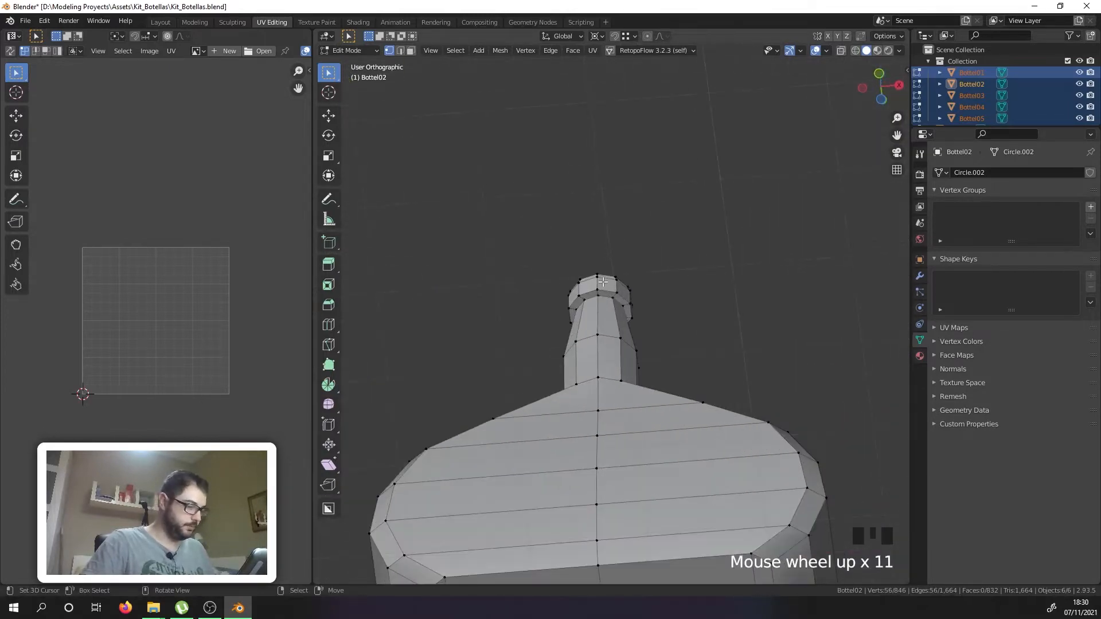
pyautogui.scroll(5, 602, 282)
pyautogui.keyDown('alt'); pyautogui.keyDown('shift'); pyautogui.rightClick(599, 320); pyautogui.keyUp('shift'); pyautogui.keyUp('alt')
pyautogui.scroll(-9, 492, 274)
pyautogui.keyDown('shift'); pyautogui.moveTo(493, 274); pyautogui.dragTo(620, 272, button='middle'); pyautogui.keyUp('shift')
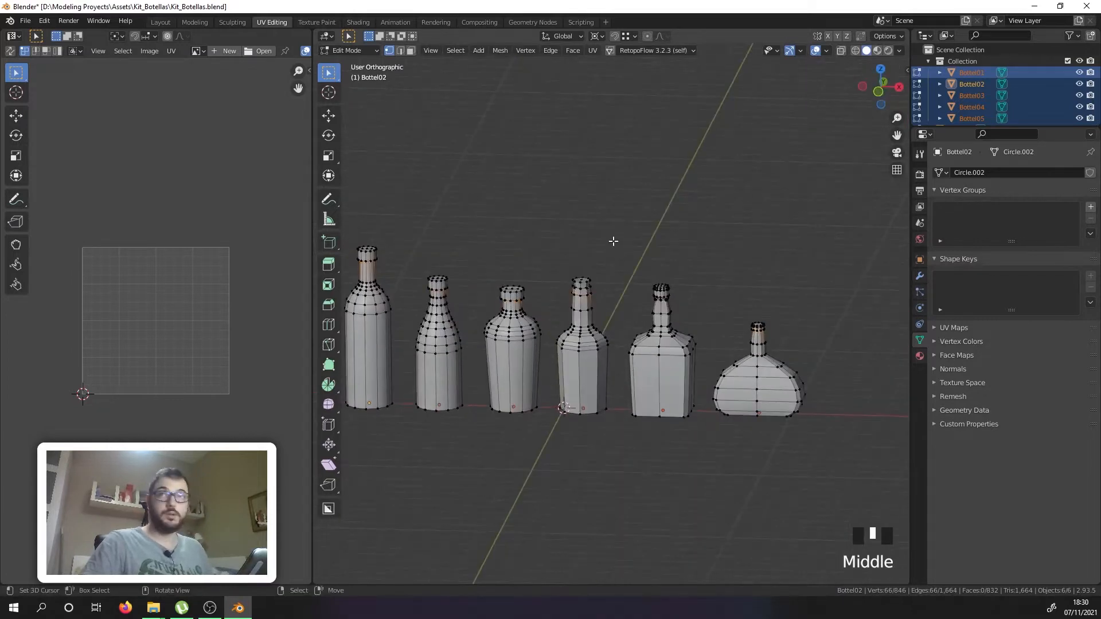
pyautogui.press('u')
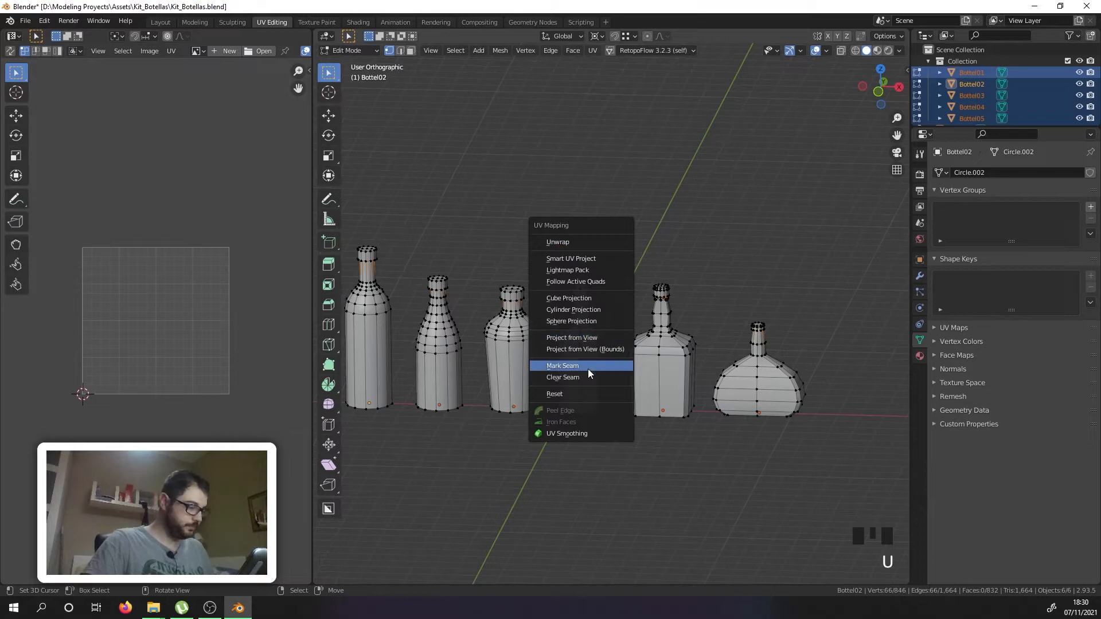
pyautogui.click(588, 370)
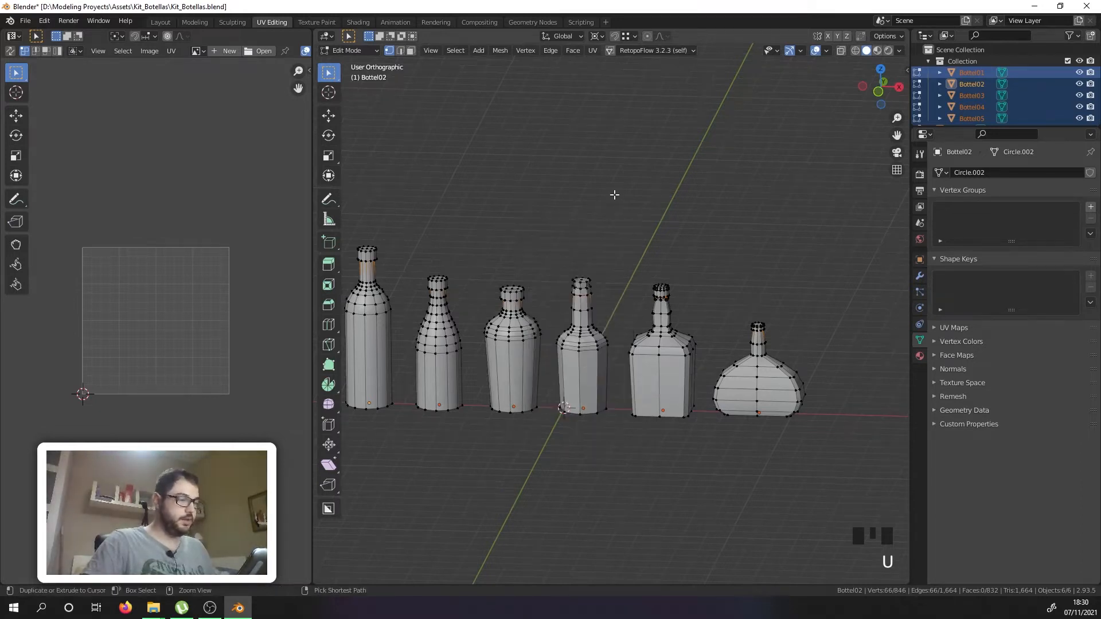
pyautogui.hotkey('ctrl', 'z')
# Step: Mark the selected neck edge loops on all six bottles as UV seams
pyautogui.click(591, 51)
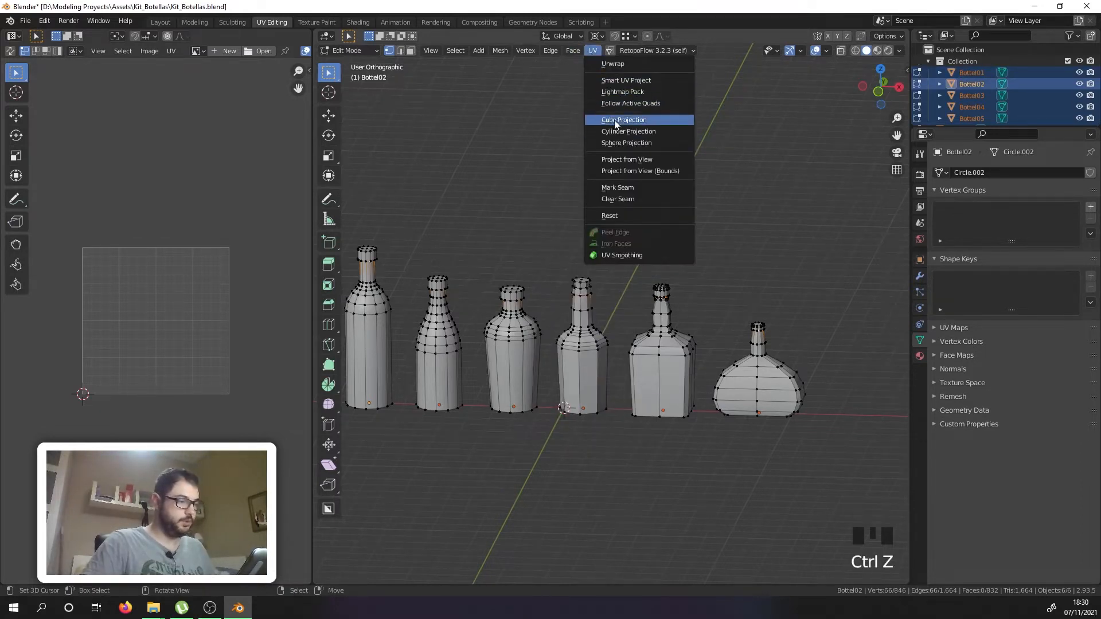
pyautogui.click(620, 184)
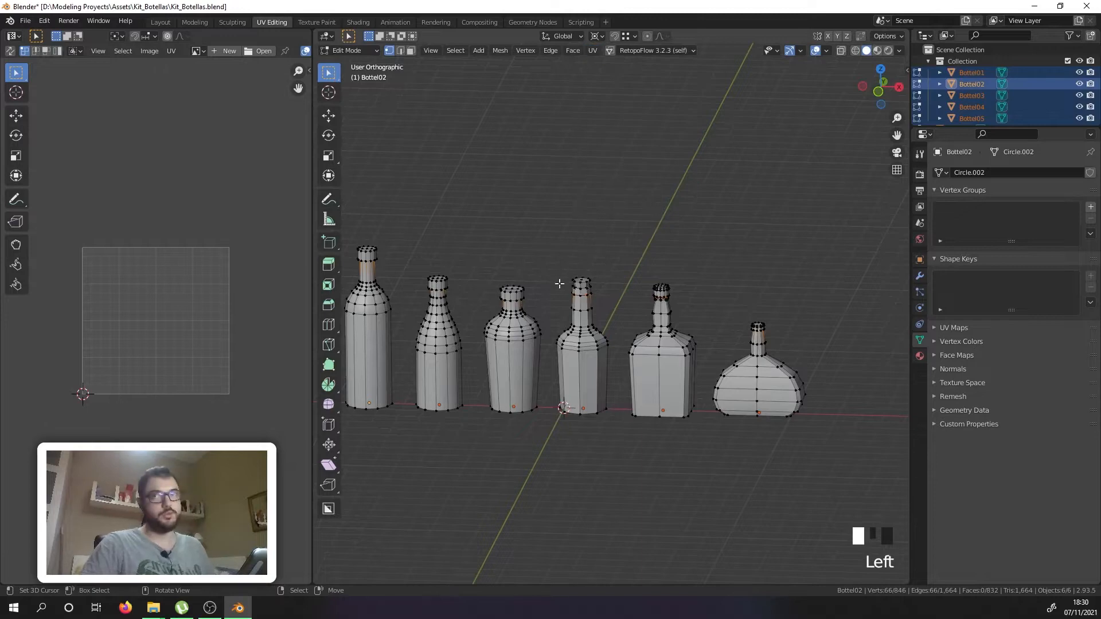
pyautogui.moveTo(559, 283); pyautogui.dragTo(560, 212, button='middle')
pyautogui.scroll(6, 560, 212)
pyautogui.scroll(-6, 631, 300)
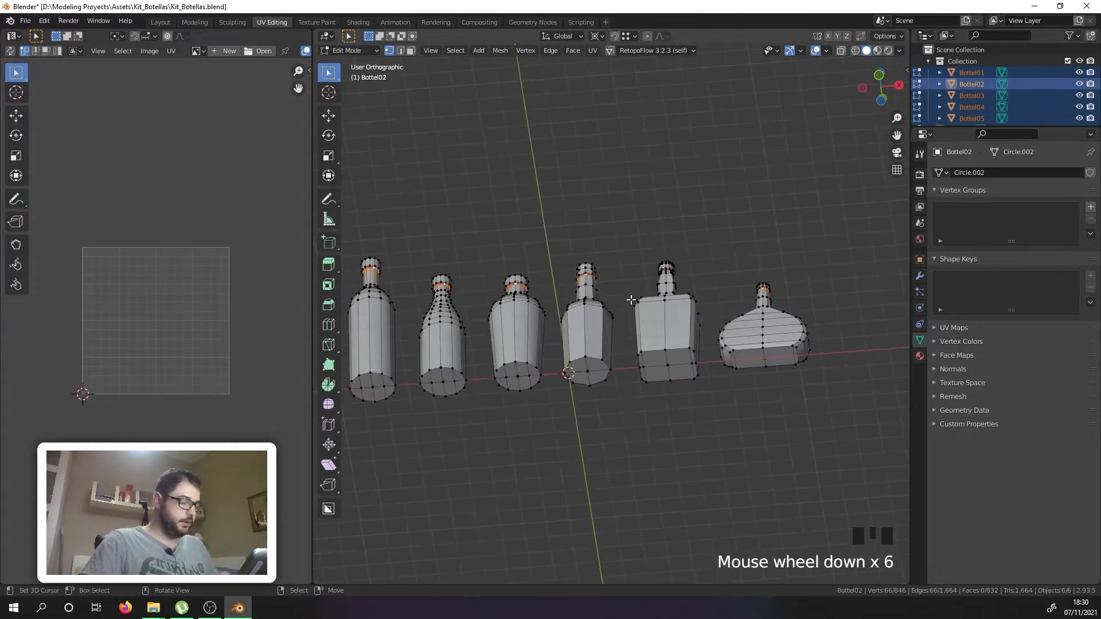
pyautogui.scroll(5, 631, 300)
pyautogui.moveTo(630, 300); pyautogui.dragTo(613, 270, button='middle')
# Step: Select the entire geometry of all six bottles and unwrap it with the Unwrap operation
pyautogui.press('a')
pyautogui.press('a')
pyautogui.press('a')
pyautogui.scroll(-5, 615, 249)
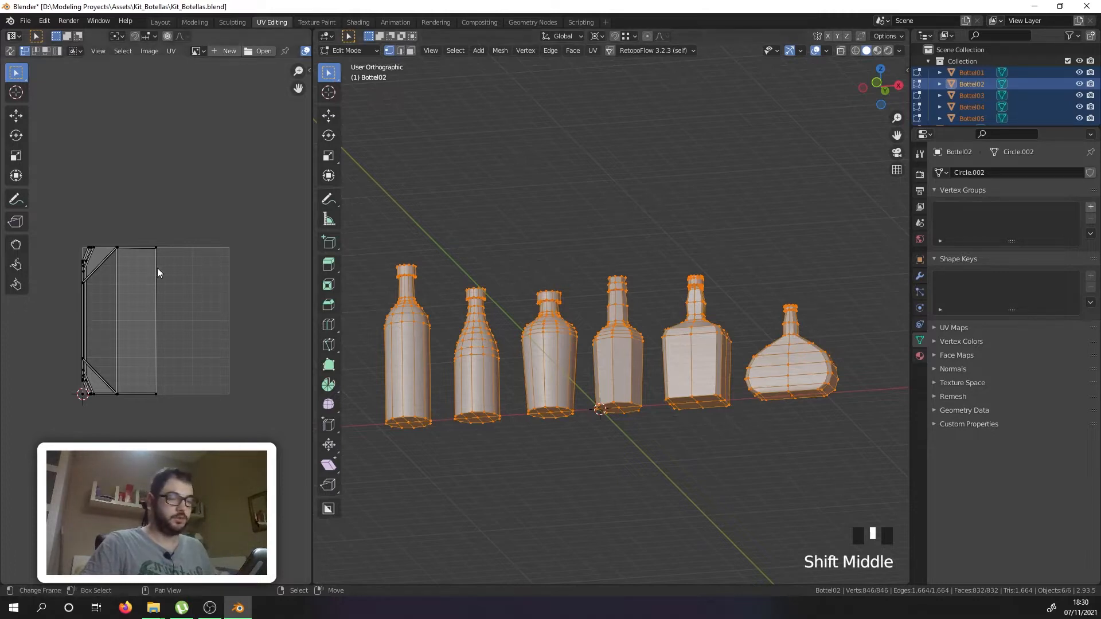
pyautogui.moveTo(577, 263); pyautogui.dragTo(543, 285, button='middle')
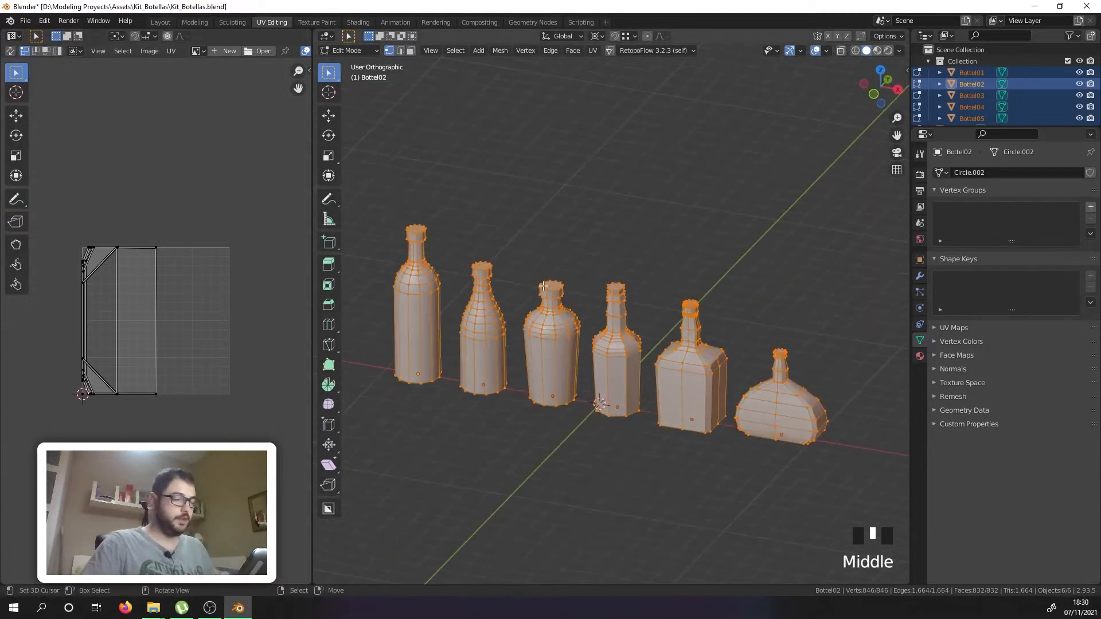
pyautogui.press('u')
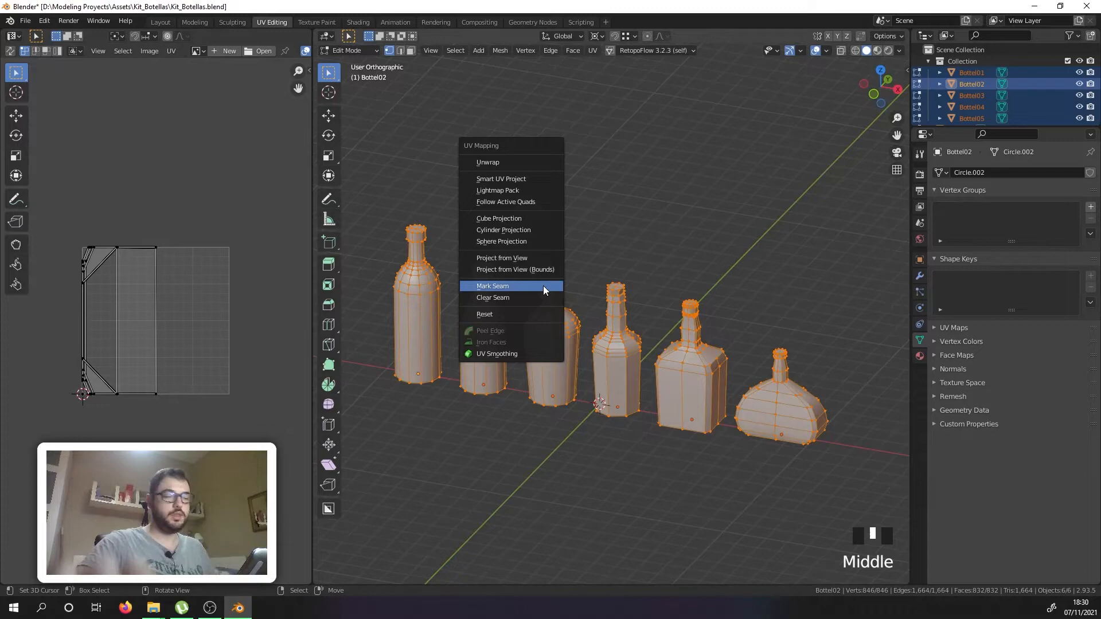
pyautogui.click(520, 163)
# Step: Examine the unwrapped UV islands up close for overlaps and distortion in the UV editor
pyautogui.scroll(8, 178, 370)
pyautogui.scroll(-6, 194, 330)
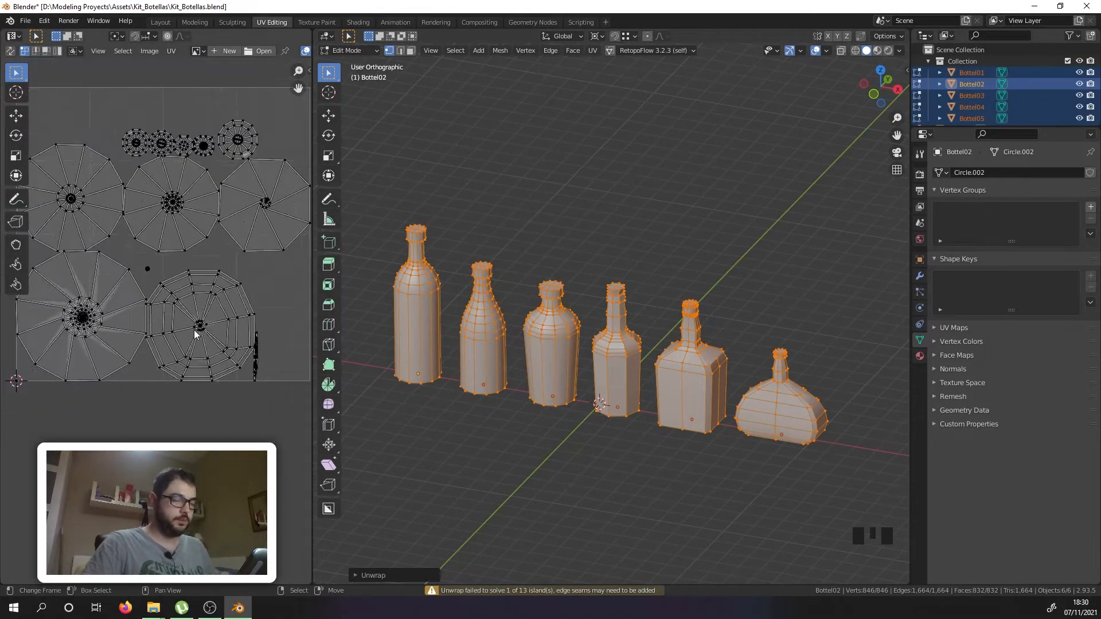
pyautogui.scroll(8, 37, 346)
pyautogui.scroll(-5, 37, 346)
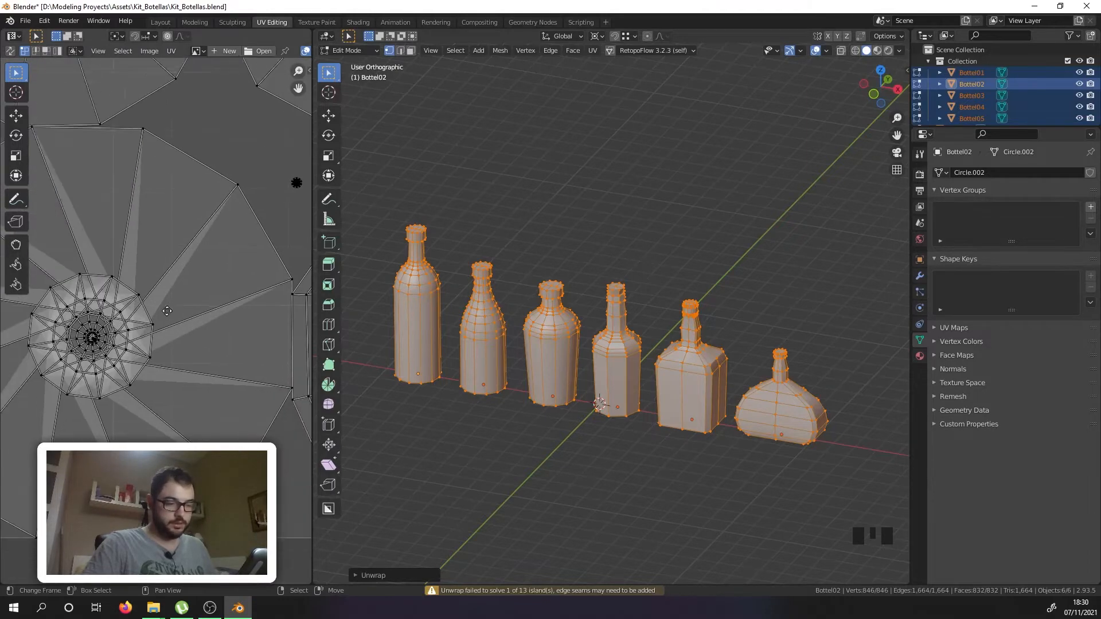
pyautogui.scroll(8, 105, 367)
pyautogui.scroll(5, 162, 272)
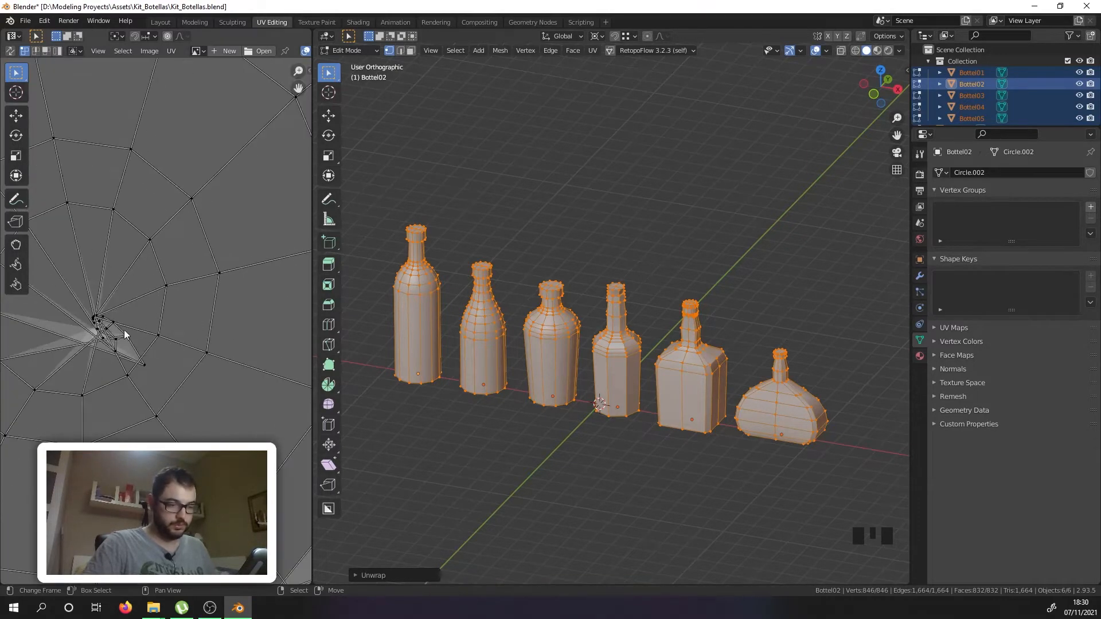
pyautogui.scroll(-5, 92, 315)
pyautogui.scroll(-2, 89, 311)
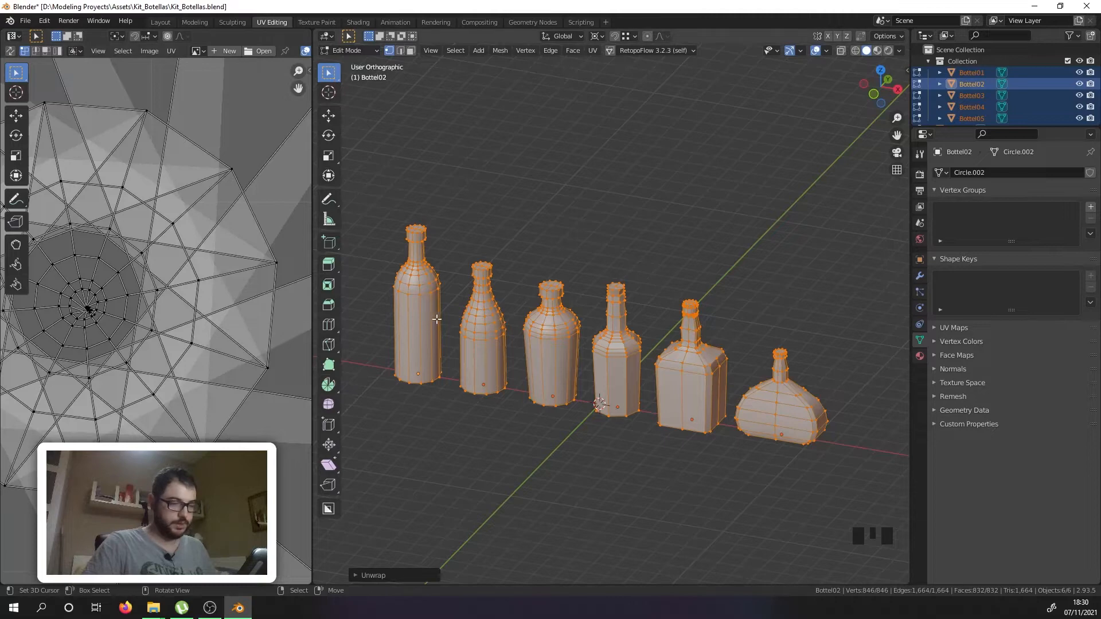
# Step: Clear the selection and select the outer edge loop around the base of the first, tallest bottle
pyautogui.scroll(-3, 524, 337)
pyautogui.scroll(11, 524, 337)
pyautogui.moveTo(523, 337)
pyautogui.mouseDown(button='middle')
pyautogui.moveTo(506, 321)
pyautogui.moveTo(507, 344)
pyautogui.mouseUp(button='middle')
pyautogui.rightClick(507, 343)
pyautogui.keyDown('alt'); pyautogui.keyDown('shift'); pyautogui.rightClick(507, 342); pyautogui.keyUp('shift'); pyautogui.keyUp('alt')
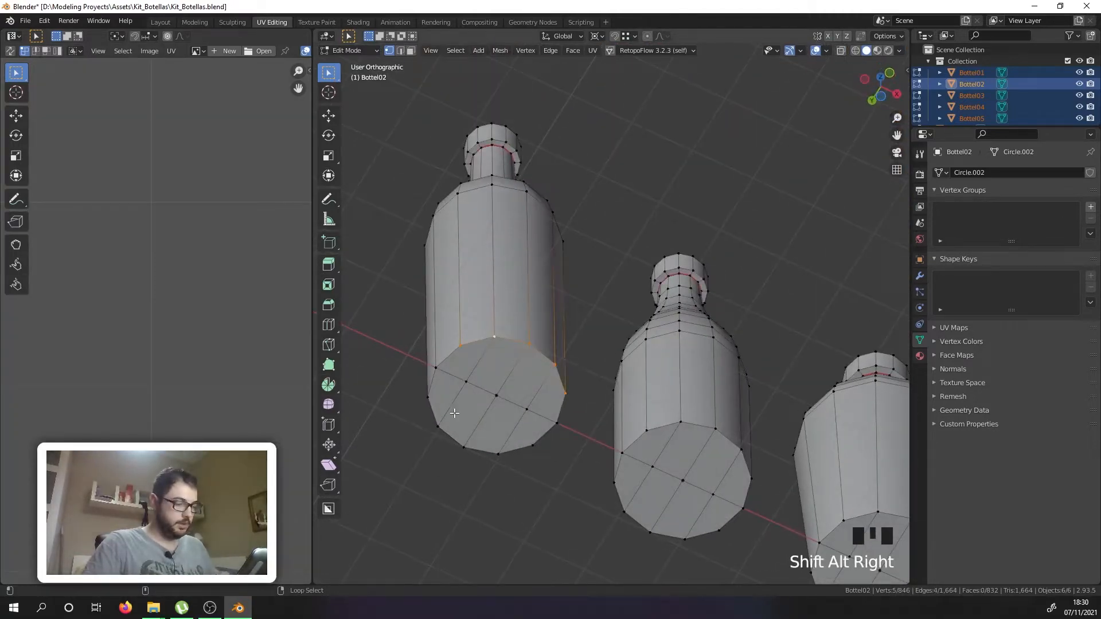
pyautogui.keyDown('alt'); pyautogui.keyDown('shift'); pyautogui.rightClick(442, 427); pyautogui.keyUp('shift'); pyautogui.keyUp('alt')
pyautogui.keyDown('alt'); pyautogui.keyDown('shift'); pyautogui.rightClick(435, 374); pyautogui.keyUp('shift'); pyautogui.keyUp('alt')
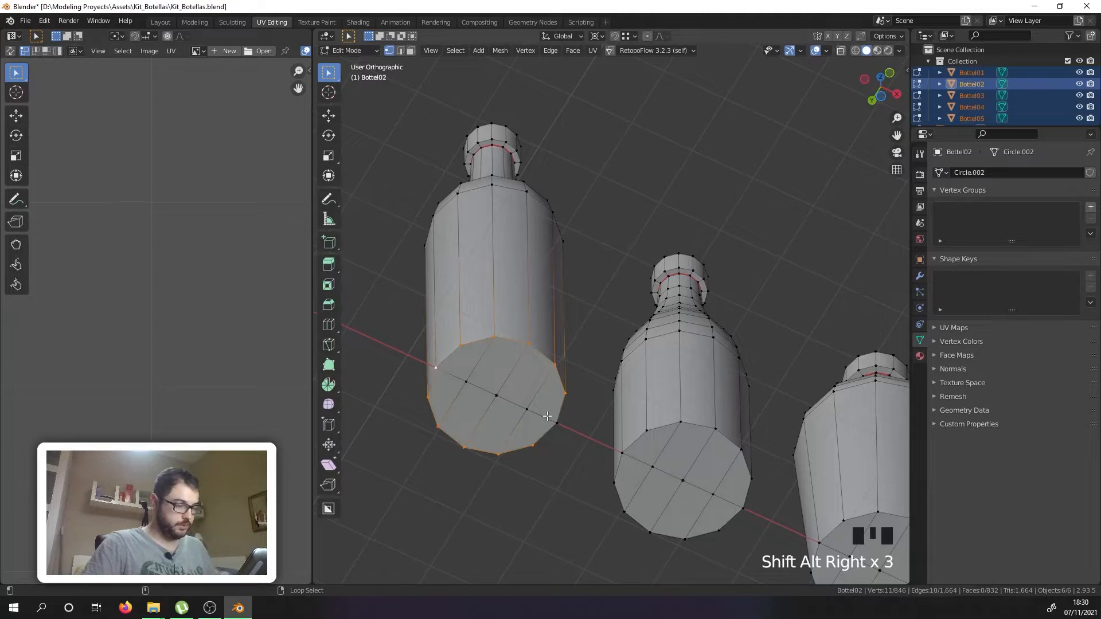
pyautogui.keyDown('shift'); pyautogui.rightClick(550, 418); pyautogui.keyUp('shift')
# Step: Add the outer edge loop around the second bottle's base to the selection
pyautogui.keyDown('alt'); pyautogui.keyDown('shift'); pyautogui.rightClick(636, 438); pyautogui.keyUp('shift'); pyautogui.keyUp('alt')
pyautogui.keyDown('alt'); pyautogui.keyDown('shift'); pyautogui.rightClick(695, 425); pyautogui.keyUp('shift'); pyautogui.keyUp('alt')
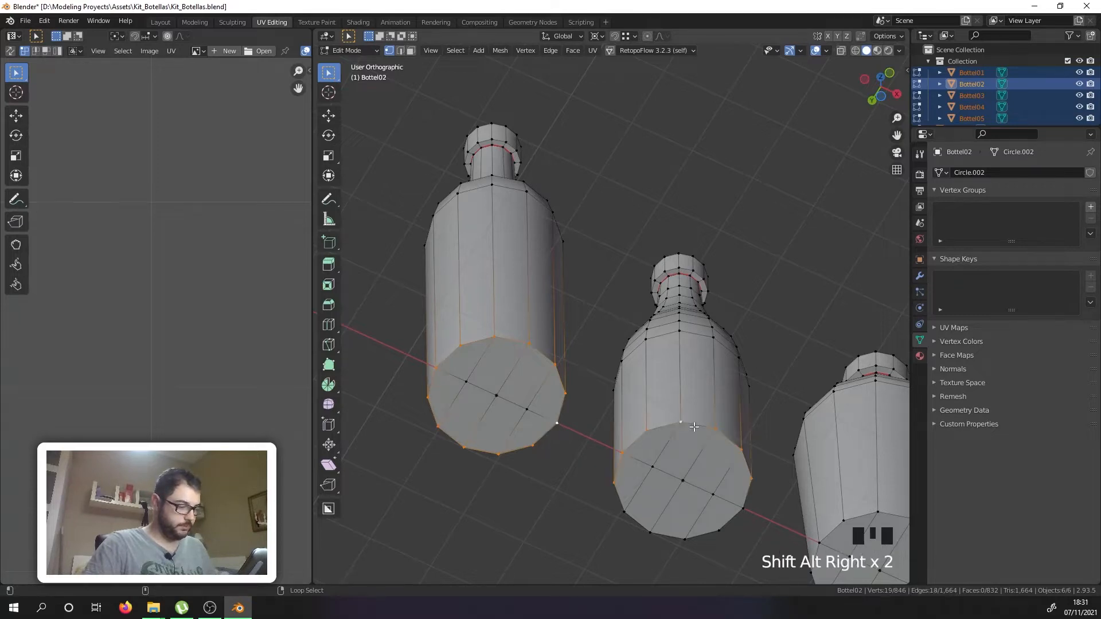
pyautogui.keyDown('alt'); pyautogui.keyDown('shift'); pyautogui.rightClick(637, 510); pyautogui.keyUp('shift'); pyautogui.keyUp('alt')
pyautogui.keyDown('shift'); pyautogui.moveTo(727, 490); pyautogui.dragTo(463, 409, button='middle'); pyautogui.keyUp('shift')
pyautogui.keyDown('alt'); pyautogui.keyDown('shift'); pyautogui.rightClick(491, 410); pyautogui.keyUp('shift'); pyautogui.keyUp('alt')
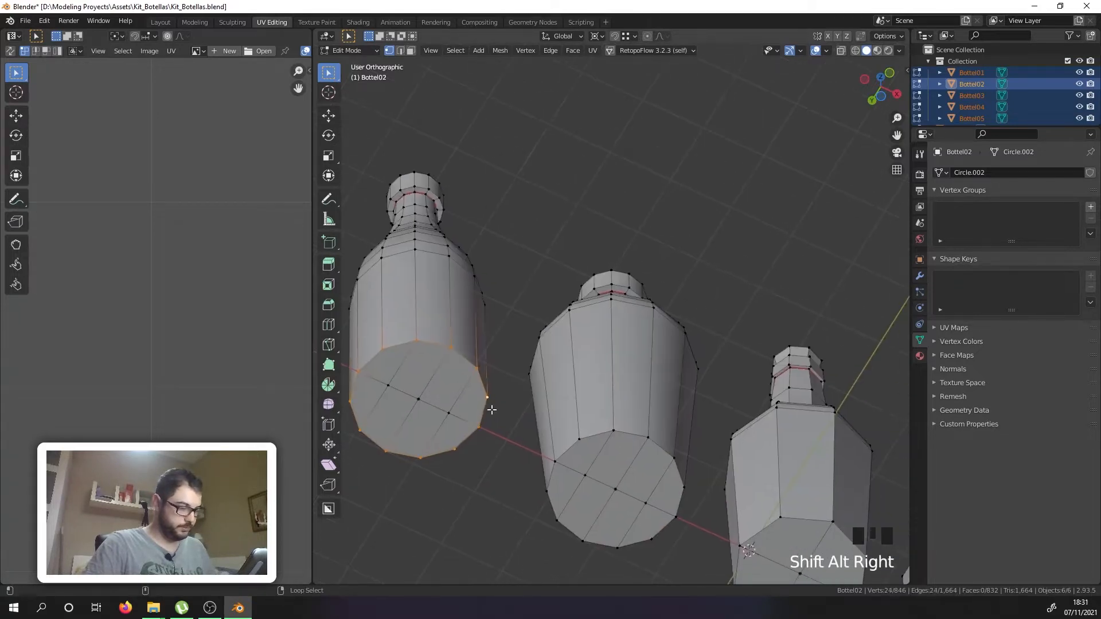
# Step: Add the outer base edge loops of the third bottle and the faceted fourth bottle to the selection
pyautogui.keyDown('alt'); pyautogui.keyDown('shift'); pyautogui.rightClick(567, 440); pyautogui.keyUp('shift'); pyautogui.keyUp('alt')
pyautogui.keyDown('alt'); pyautogui.keyDown('shift'); pyautogui.rightClick(664, 453); pyautogui.keyUp('shift'); pyautogui.keyUp('alt')
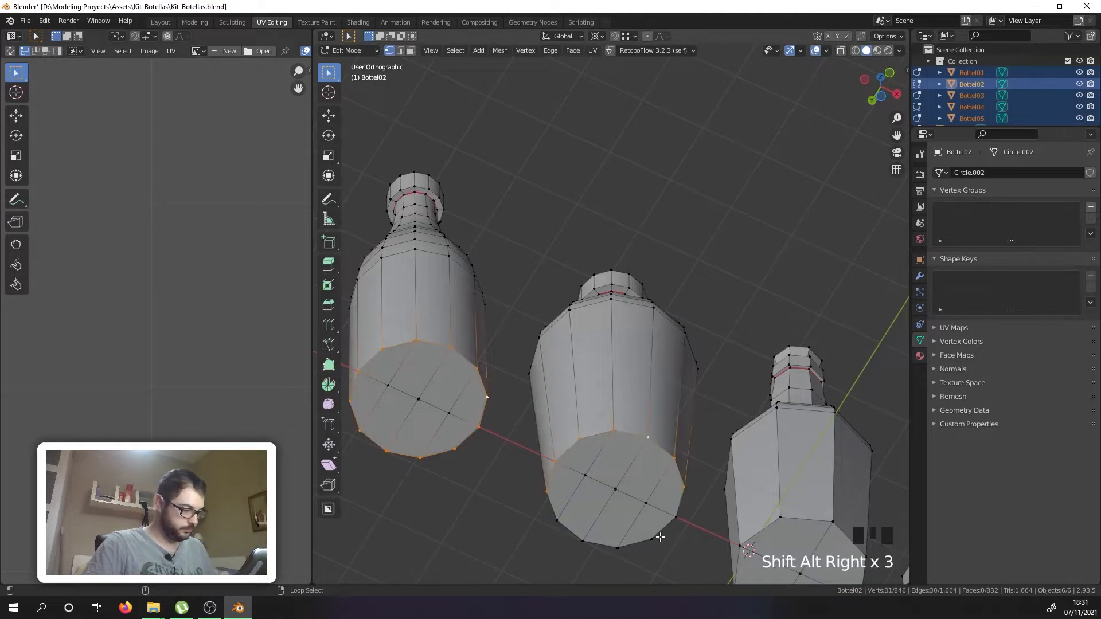
pyautogui.keyDown('alt'); pyautogui.keyDown('shift'); pyautogui.rightClick(601, 548); pyautogui.keyUp('shift'); pyautogui.keyUp('alt')
pyautogui.keyDown('shift'); pyautogui.moveTo(764, 553); pyautogui.dragTo(484, 387, button='middle'); pyautogui.keyUp('shift')
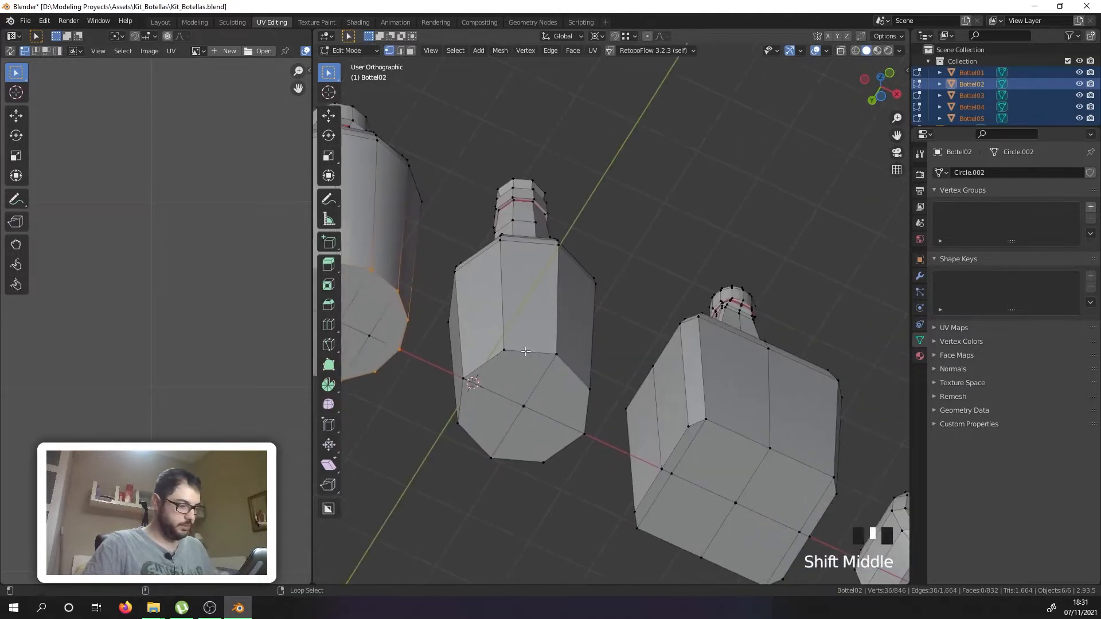
pyautogui.keyDown('alt'); pyautogui.keyDown('shift'); pyautogui.rightClick(483, 387); pyautogui.keyUp('shift'); pyautogui.keyUp('alt')
pyautogui.keyDown('alt'); pyautogui.keyDown('shift'); pyautogui.rightClick(467, 394); pyautogui.keyUp('shift'); pyautogui.keyUp('alt')
pyautogui.keyDown('alt'); pyautogui.keyDown('shift'); pyautogui.rightClick(559, 445); pyautogui.keyUp('shift'); pyautogui.keyUp('alt')
# Step: Add the outer edge loop around the square fifth bottle's base to the selection
pyautogui.keyDown('alt'); pyautogui.keyDown('shift'); pyautogui.rightClick(684, 449); pyautogui.keyUp('shift'); pyautogui.keyUp('alt')
pyautogui.keyDown('alt'); pyautogui.keyDown('shift'); pyautogui.rightClick(731, 430); pyautogui.keyUp('shift'); pyautogui.keyUp('alt')
pyautogui.keyDown('alt'); pyautogui.keyDown('shift'); pyautogui.rightClick(702, 559); pyautogui.keyUp('shift'); pyautogui.keyUp('alt')
pyautogui.keyDown('shift'); pyautogui.moveTo(701, 559); pyautogui.dragTo(493, 436, button='middle'); pyautogui.keyUp('shift')
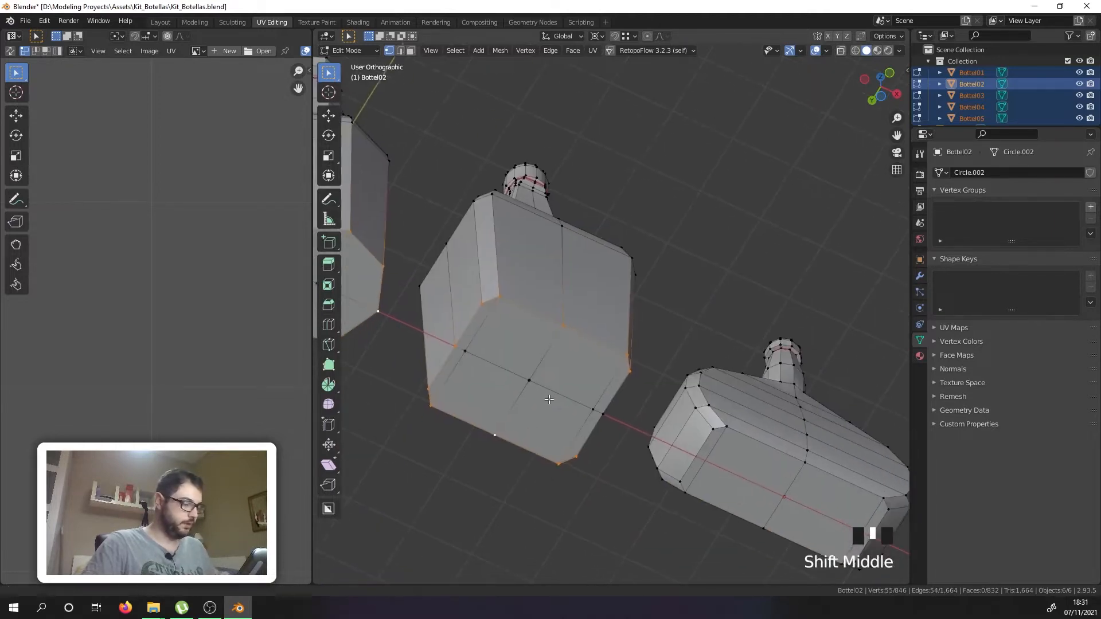
pyautogui.keyDown('shift'); pyautogui.rightClick(713, 449); pyautogui.keyUp('shift')
# Step: Add the edges around the flat sixth bottle's base to the selection
pyautogui.keyDown('alt'); pyautogui.keyDown('shift'); pyautogui.rightClick(711, 443); pyautogui.keyUp('shift'); pyautogui.keyUp('alt')
pyautogui.keyDown('alt'); pyautogui.keyDown('shift'); pyautogui.rightClick(739, 435); pyautogui.keyUp('shift'); pyautogui.keyUp('alt')
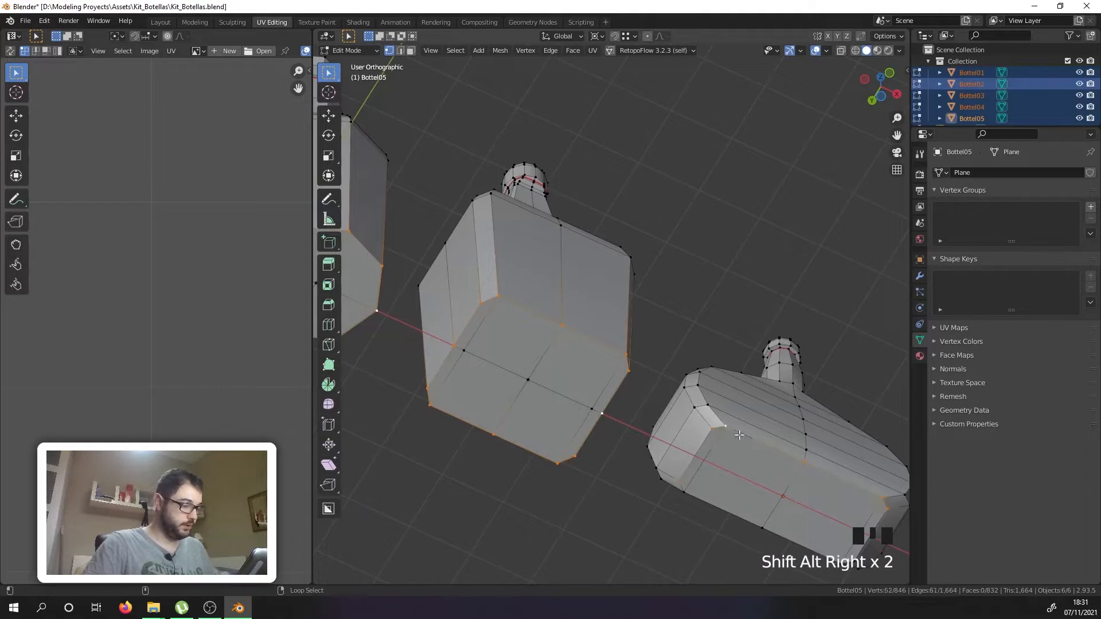
pyautogui.keyDown('alt'); pyautogui.keyDown('shift'); pyautogui.rightClick(709, 507); pyautogui.keyUp('shift'); pyautogui.keyUp('alt')
pyautogui.keyDown('shift'); pyautogui.moveTo(826, 510); pyautogui.dragTo(739, 453, button='middle'); pyautogui.keyUp('shift')
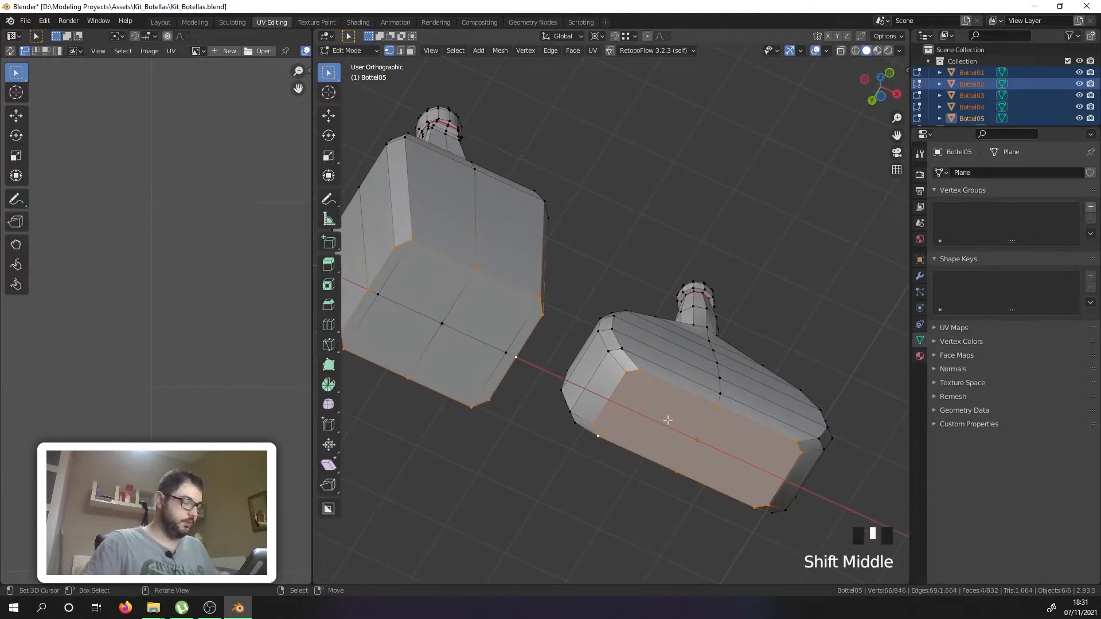
pyautogui.scroll(1, 634, 418)
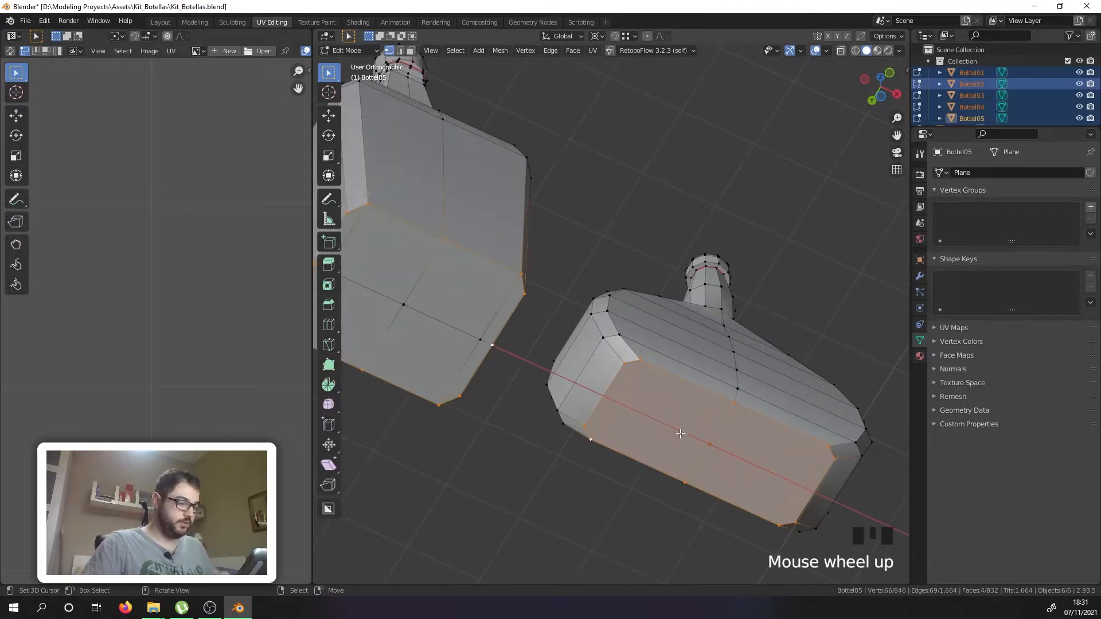
# Step: Add a centred loop cut lengthwise through the base and body of the flat sixth bottle
pyautogui.hotkey('ctrl', 'r')
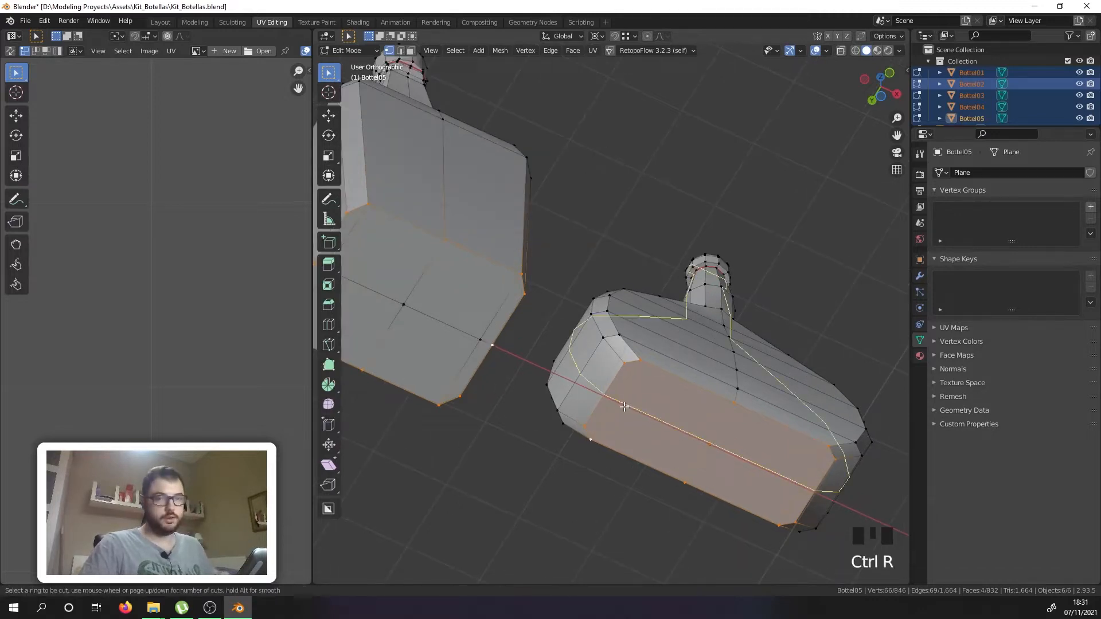
pyautogui.click(624, 407)
pyautogui.rightClick(623, 406)
# Step: Start a new selection with the edges around the flat sixth bottle's base outline
pyautogui.rightClick(599, 389)
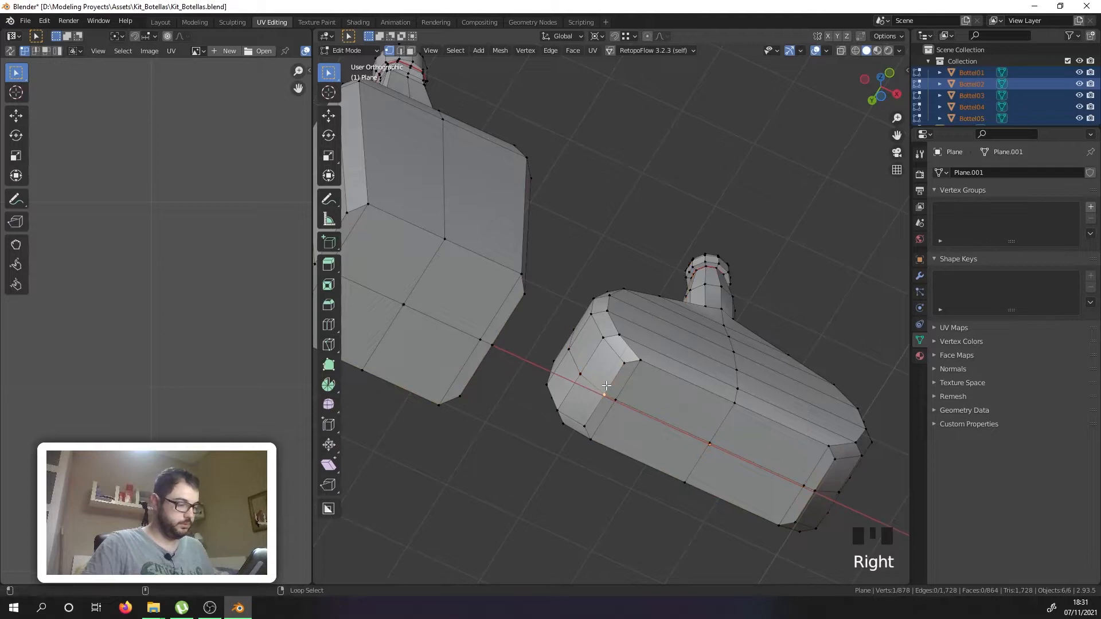
pyautogui.keyDown('alt'); pyautogui.keyDown('shift'); pyautogui.rightClick(607, 386); pyautogui.keyUp('shift'); pyautogui.keyUp('alt')
pyautogui.keyDown('alt'); pyautogui.keyDown('shift'); pyautogui.rightClick(660, 375); pyautogui.keyUp('shift'); pyautogui.keyUp('alt')
pyautogui.keyDown('alt'); pyautogui.keyDown('shift'); pyautogui.rightClick(604, 449); pyautogui.keyUp('shift'); pyautogui.keyUp('alt')
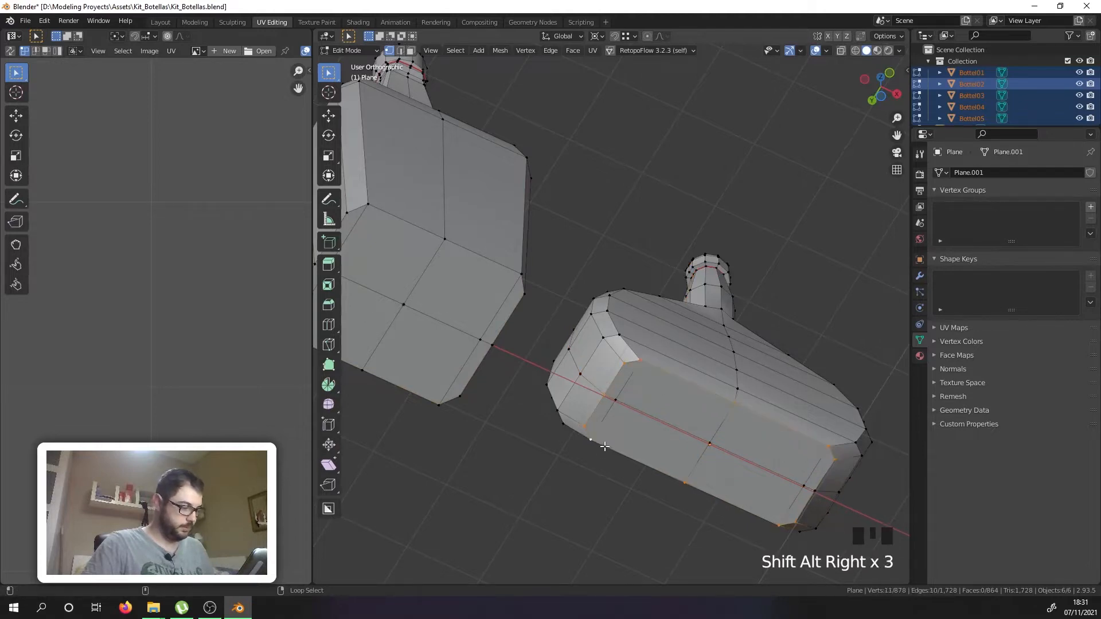
# Step: Add the outer edges of the square fifth bottle's base to the selection, including its bevelled corners
pyautogui.keyDown('alt'); pyautogui.keyDown('shift'); pyautogui.rightClick(459, 245); pyautogui.keyUp('shift'); pyautogui.keyUp('alt')
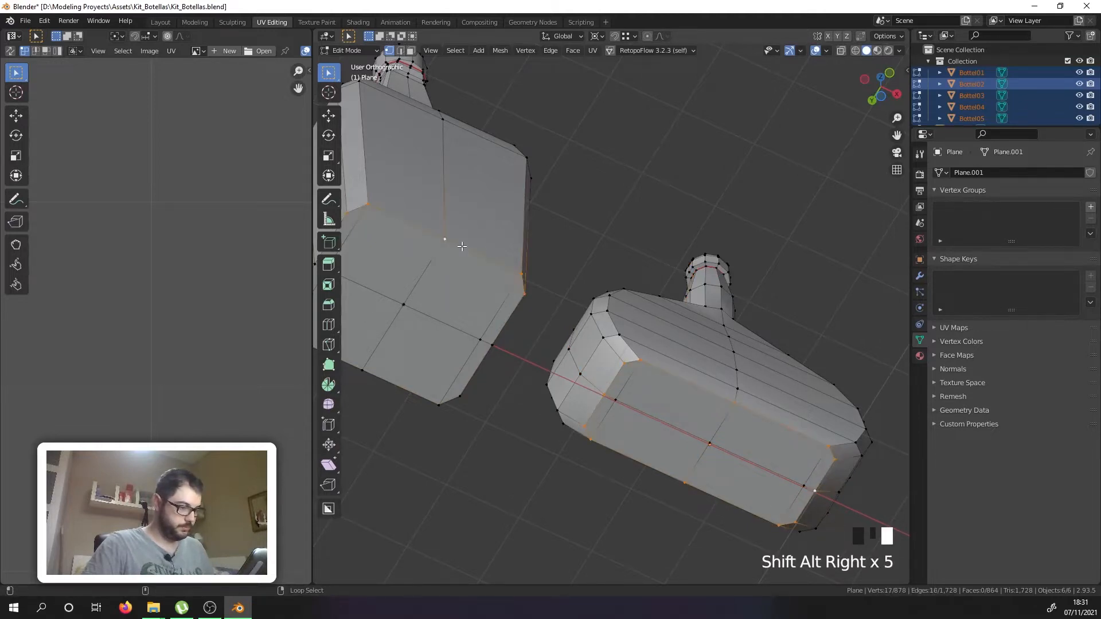
pyautogui.keyDown('shift'); pyautogui.moveTo(342, 334); pyautogui.dragTo(544, 393, button='middle'); pyautogui.keyUp('shift')
pyautogui.keyDown('alt'); pyautogui.keyDown('shift'); pyautogui.rightClick(534, 406); pyautogui.keyUp('shift'); pyautogui.keyUp('alt')
pyautogui.keyDown('alt'); pyautogui.keyDown('shift'); pyautogui.rightClick(511, 343); pyautogui.keyUp('shift'); pyautogui.keyUp('alt')
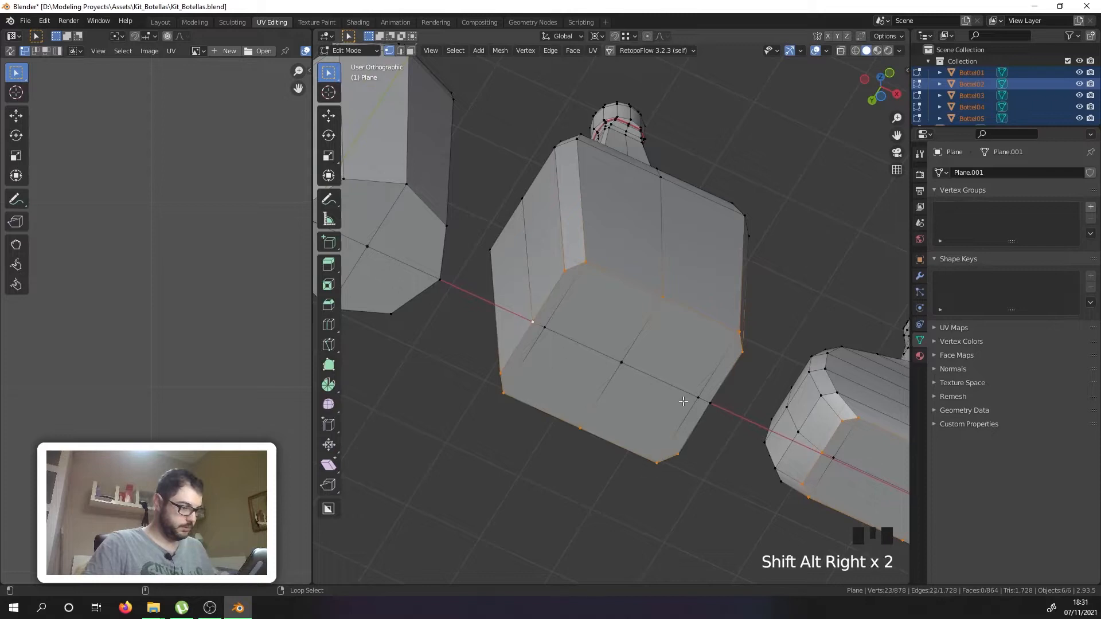
# Step: Add all outer edges of the faceted fourth bottle's base to the selection
pyautogui.keyDown('shift'); pyautogui.moveTo(402, 314); pyautogui.dragTo(580, 405, button='middle'); pyautogui.keyUp('shift')
pyautogui.keyDown('alt'); pyautogui.keyDown('shift'); pyautogui.rightClick(496, 293); pyautogui.keyUp('shift'); pyautogui.keyUp('alt')
pyautogui.keyDown('alt'); pyautogui.keyDown('shift'); pyautogui.rightClick(589, 291); pyautogui.keyUp('shift'); pyautogui.keyUp('alt')
pyautogui.keyDown('alt'); pyautogui.keyDown('shift'); pyautogui.rightClick(599, 369); pyautogui.keyUp('shift'); pyautogui.keyUp('alt')
# Step: Add only the rim edges of the third bottle's base to the selection, undoing the stray loop selection
pyautogui.keyDown('shift'); pyautogui.moveTo(598, 368); pyautogui.dragTo(662, 397, button='middle'); pyautogui.keyUp('shift')
pyautogui.keyDown('alt'); pyautogui.keyDown('shift'); pyautogui.rightClick(558, 355); pyautogui.keyUp('shift'); pyautogui.keyUp('alt')
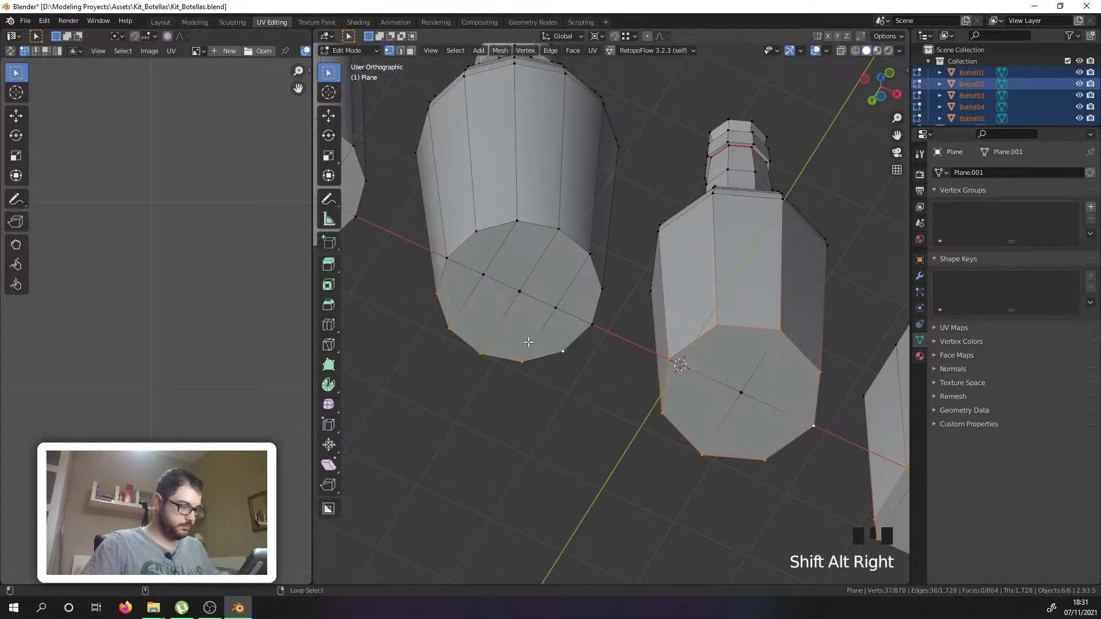
pyautogui.keyDown('alt'); pyautogui.keyDown('shift'); pyautogui.rightClick(520, 226); pyautogui.keyUp('shift'); pyautogui.keyUp('alt')
pyautogui.keyDown('alt'); pyautogui.keyDown('shift'); pyautogui.rightClick(449, 249); pyautogui.keyUp('shift'); pyautogui.keyUp('alt')
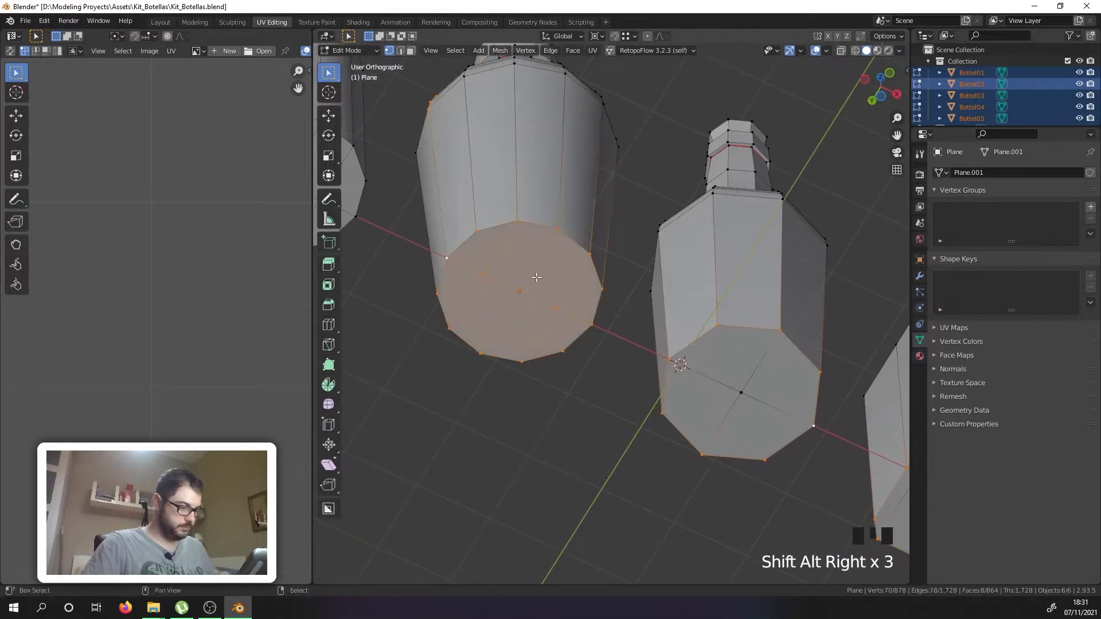
pyautogui.hotkey('ctrl', 'z')
pyautogui.keyDown('shift'); pyautogui.rightClick(447, 259); pyautogui.keyUp('shift')
pyautogui.keyDown('shift'); pyautogui.rightClick(587, 337); pyautogui.keyUp('shift')
# Step: Add the complete rim of the second bottle's base to the selection
pyautogui.keyDown('shift'); pyautogui.moveTo(587, 337); pyautogui.dragTo(631, 252, button='middle'); pyautogui.keyUp('shift')
pyautogui.keyDown('alt'); pyautogui.keyDown('shift'); pyautogui.rightClick(609, 224); pyautogui.keyUp('shift'); pyautogui.keyUp('alt')
pyautogui.keyDown('alt'); pyautogui.keyDown('shift'); pyautogui.rightClick(523, 264); pyautogui.keyUp('shift'); pyautogui.keyUp('alt')
pyautogui.keyDown('shift'); pyautogui.rightClick(537, 246); pyautogui.keyUp('shift')
pyautogui.keyDown('shift'); pyautogui.rightClick(677, 318); pyautogui.keyUp('shift')
# Step: Add the complete rim of the tall first bottle's base to the selection
pyautogui.keyDown('alt'); pyautogui.keyDown('shift'); pyautogui.rightClick(442, 140); pyautogui.keyUp('shift'); pyautogui.keyUp('alt')
pyautogui.keyDown('shift'); pyautogui.moveTo(442, 139); pyautogui.dragTo(419, 190, button='middle'); pyautogui.keyUp('shift')
pyautogui.keyDown('alt'); pyautogui.keyDown('shift'); pyautogui.rightClick(510, 355); pyautogui.keyUp('shift'); pyautogui.keyUp('alt')
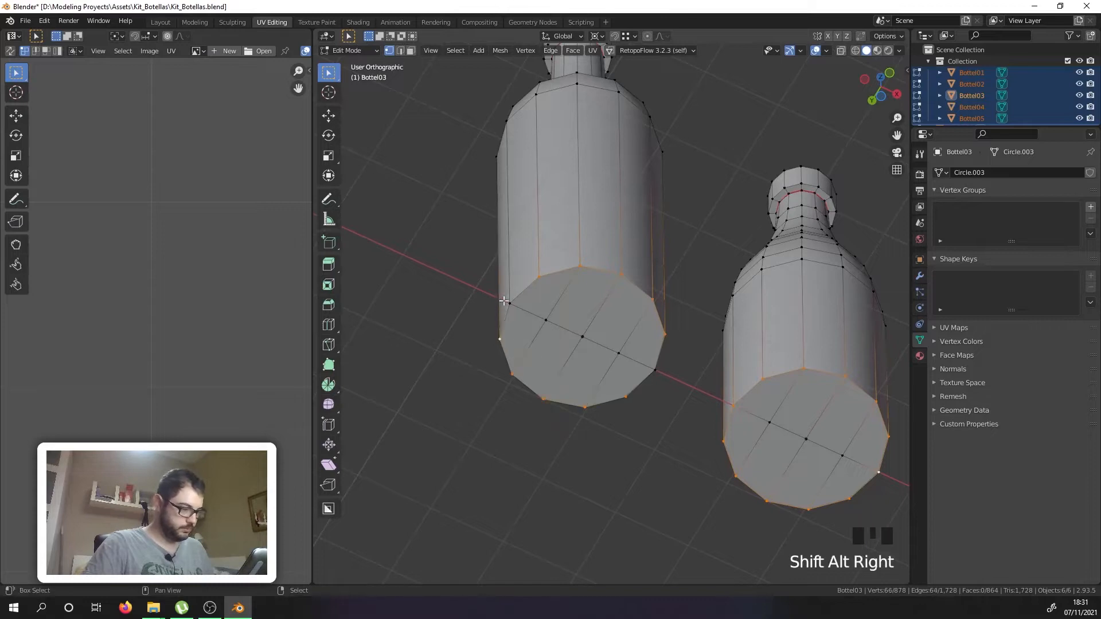
pyautogui.keyDown('shift'); pyautogui.rightClick(509, 297); pyautogui.keyUp('shift')
pyautogui.keyDown('shift'); pyautogui.rightClick(659, 376); pyautogui.keyUp('shift')
# Step: Bevel the selected base edges of all six bottles about 0.1 m wide with two segments
pyautogui.scroll(-9, 665, 375)
pyautogui.moveTo(666, 375); pyautogui.dragTo(560, 401, button='middle')
pyautogui.scroll(4, 715, 389)
pyautogui.moveTo(678, 430); pyautogui.dragTo(689, 397, button='middle')
pyautogui.scroll(2, 689, 397)
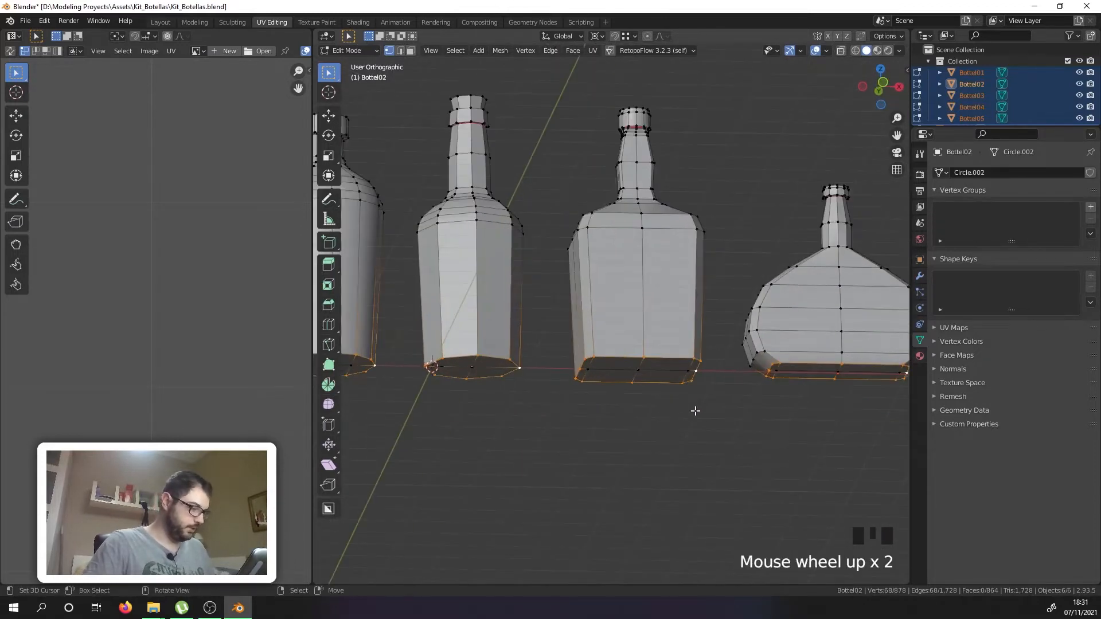
pyautogui.hotkey('ctrl', 'b')
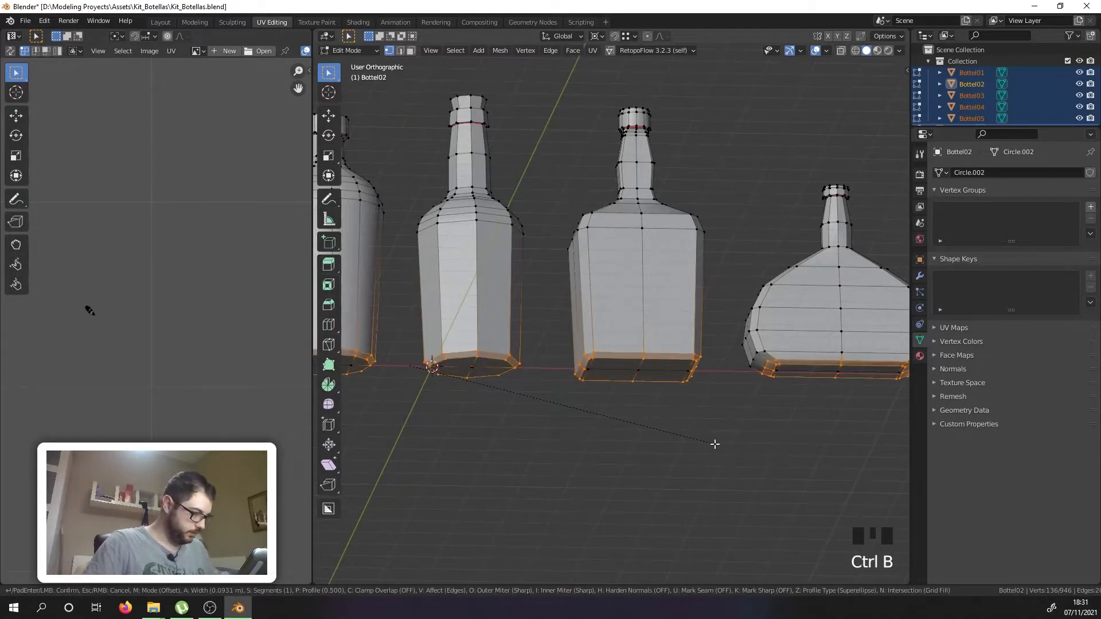
pyautogui.scroll(1, 715, 443)
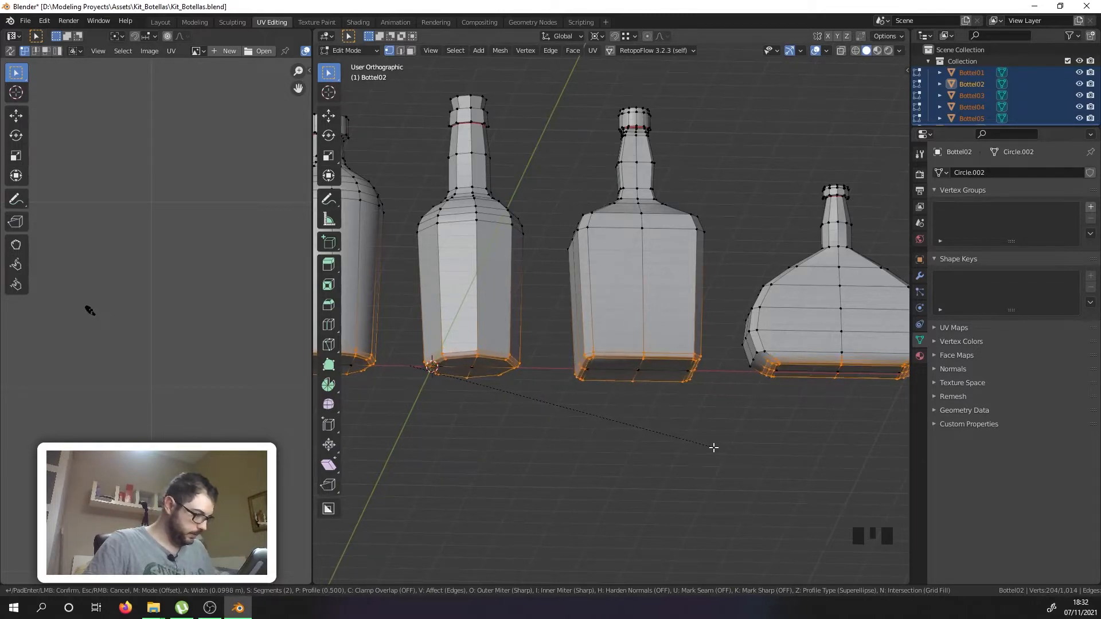
pyautogui.click(713, 445)
# Step: Inspect the bevelled bottle bases in Object Mode, up close and as a whole kit
pyautogui.press('Tab')
pyautogui.scroll(-4, 700, 411)
pyautogui.moveTo(659, 410); pyautogui.dragTo(583, 409, button='middle')
pyautogui.scroll(7, 509, 392)
pyautogui.scroll(11, 546, 367)
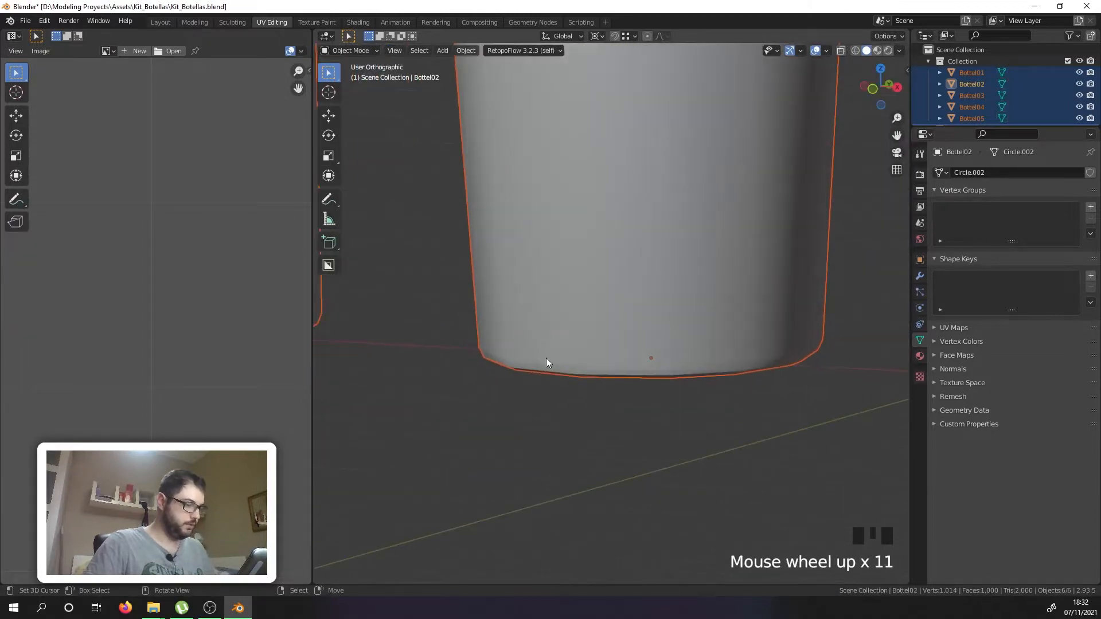
pyautogui.scroll(-11, 546, 371)
pyautogui.scroll(-8, 545, 370)
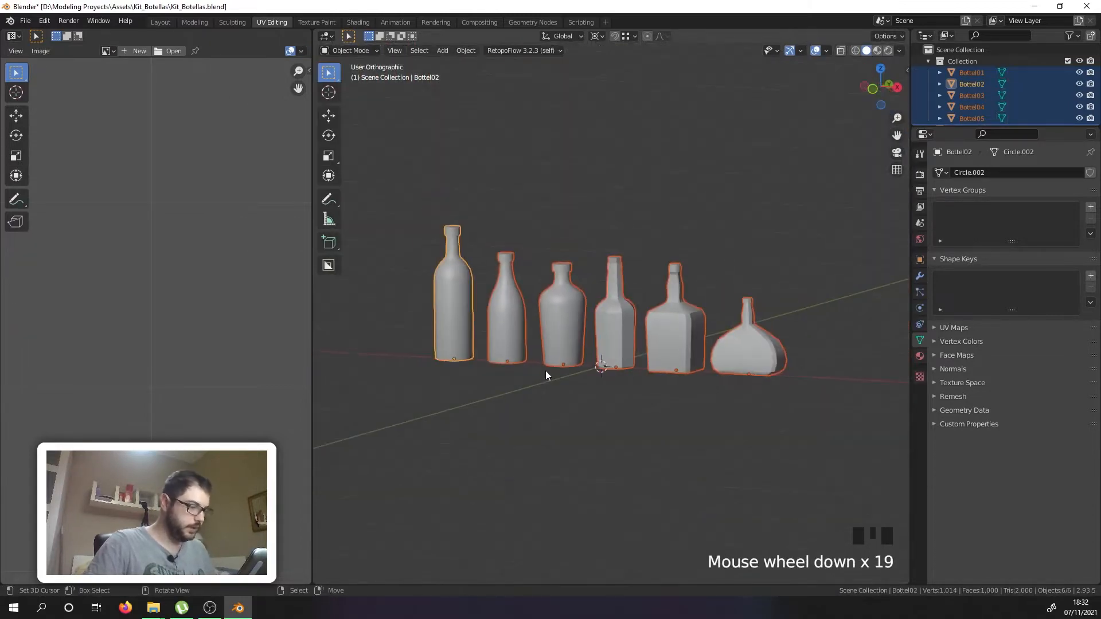
# Step: Return to Edit Mode and undo the bevel on the bottle bases
pyautogui.press('Tab')
pyautogui.moveTo(546, 370); pyautogui.dragTo(556, 354, button='middle')
pyautogui.hotkey('ctrl', 'z')
pyautogui.hotkey('ctrl', 'z')
pyautogui.hotkey('ctrl', 'z')
pyautogui.hotkey('ctrl', 'z')
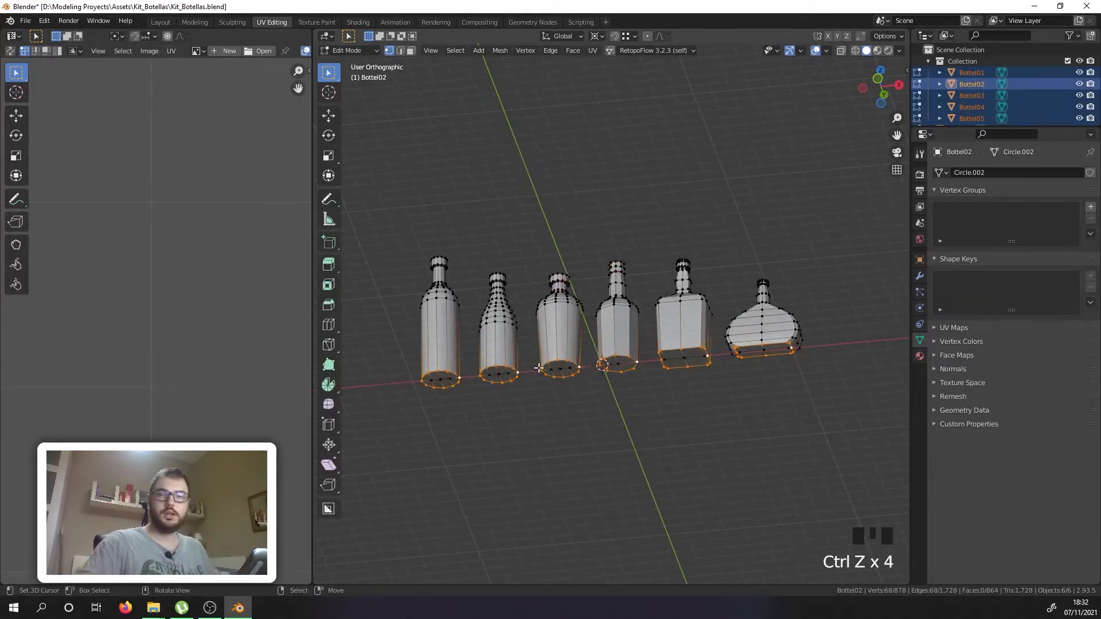
# Step: Mark the selected base outlines of all six bottles as seams
pyautogui.press('u')
pyautogui.click(522, 492)
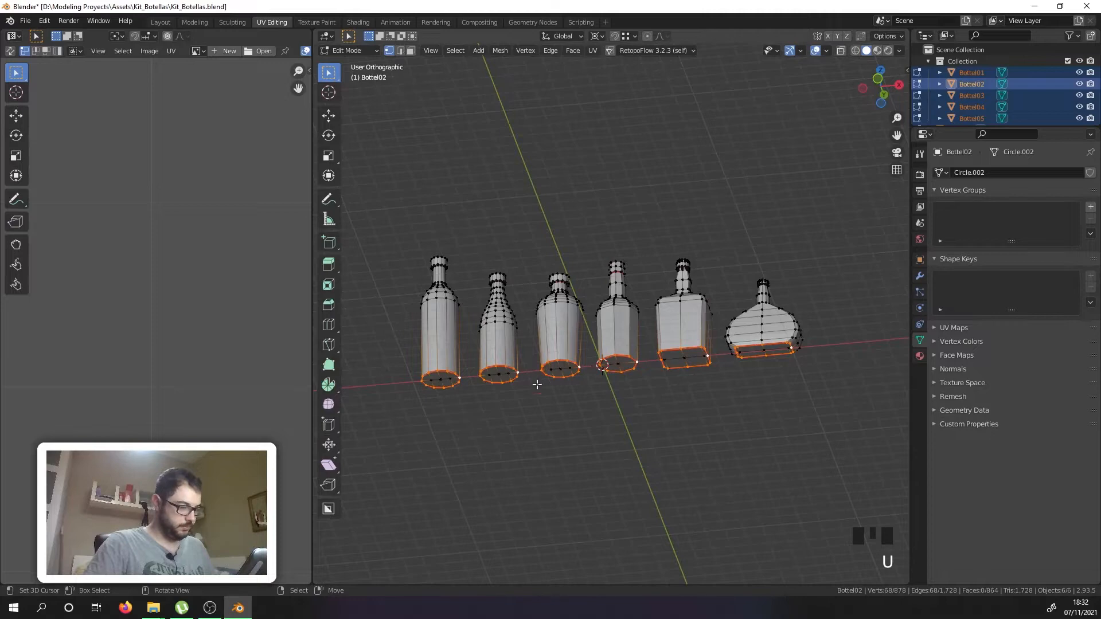
pyautogui.moveTo(536, 383); pyautogui.dragTo(546, 430, button='middle')
pyautogui.scroll(2, 539, 401)
# Step: Select the entire geometry of all six bottles and unwrap it
pyautogui.press('a')
pyautogui.press('a')
pyautogui.press('a')
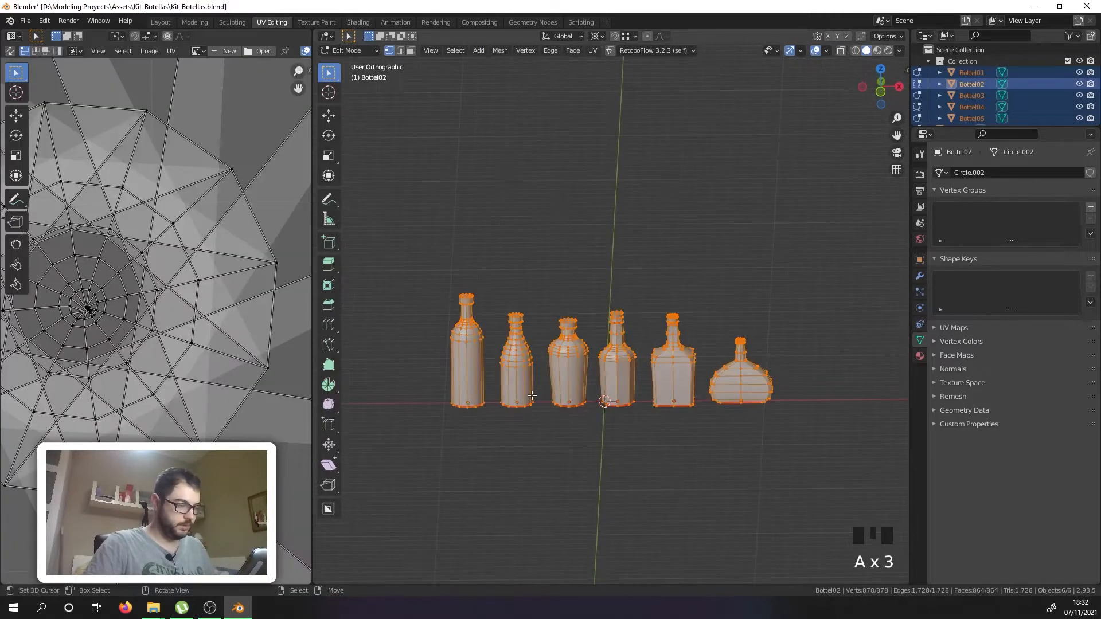
pyautogui.press('u')
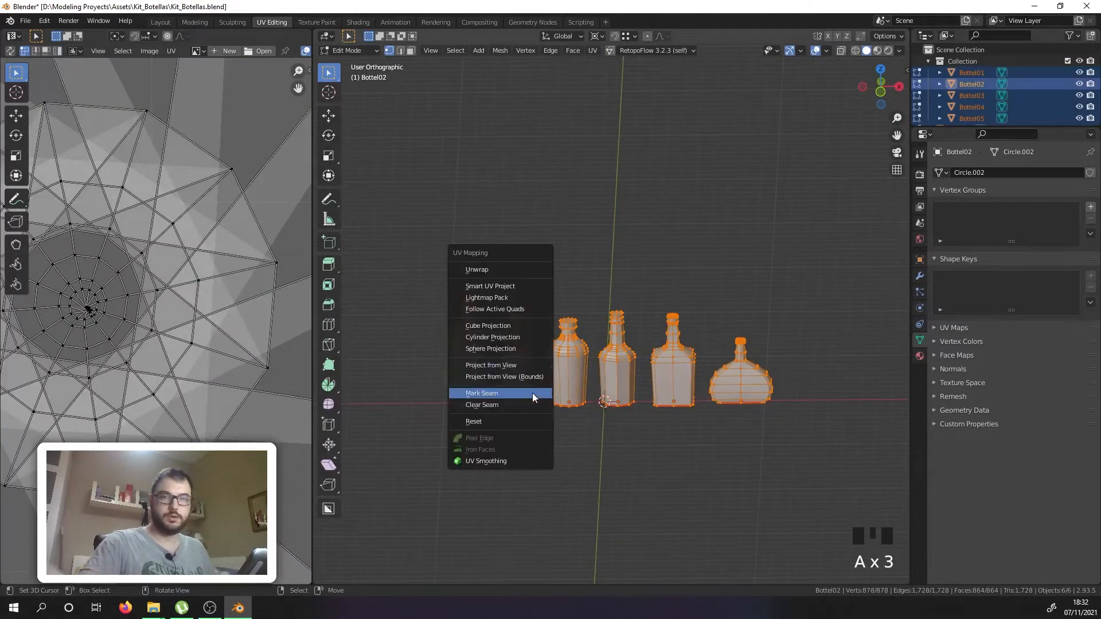
pyautogui.click(497, 267)
# Step: Widen the UV editor so that more of the unwrapped layout fits in it
pyautogui.scroll(-5, 178, 318)
pyautogui.scroll(6, 135, 305)
pyautogui.moveTo(135, 305); pyautogui.dragTo(293, 345, button='middle')
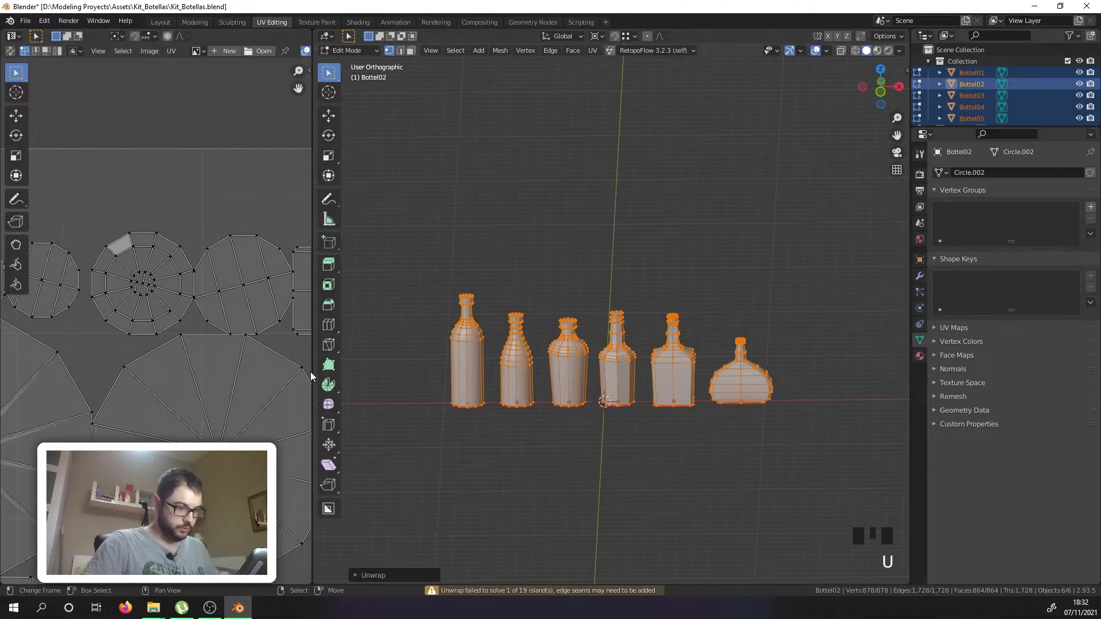
pyautogui.moveTo(312, 371); pyautogui.dragTo(494, 366)
pyautogui.scroll(-7, 346, 355)
pyautogui.scroll(7, 269, 337)
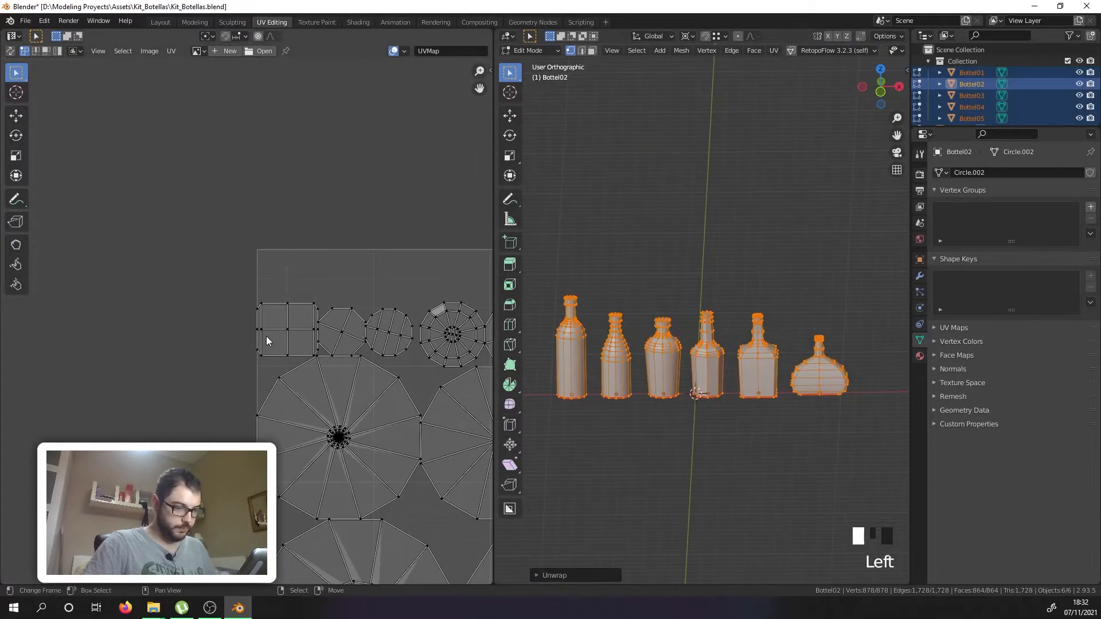
# Step: Examine the unwrapped UV islands of the bottle bases, caps and bodies for distortion
pyautogui.scroll(3, 321, 328)
pyautogui.moveTo(367, 369); pyautogui.dragTo(259, 373, button='middle')
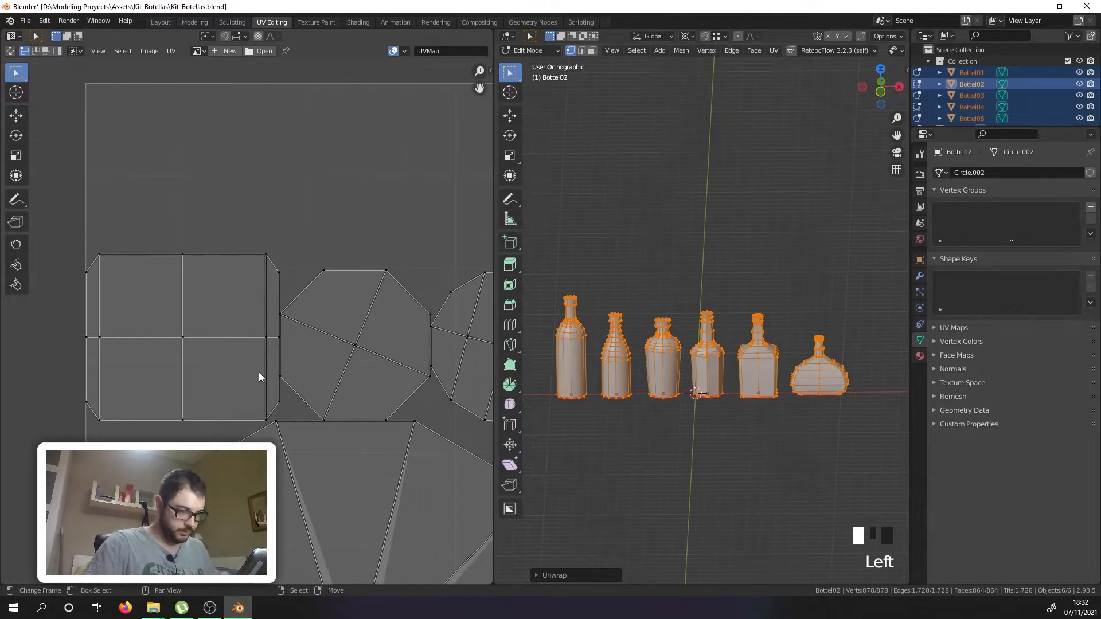
pyautogui.scroll(-4, 281, 367)
pyautogui.moveTo(401, 362); pyautogui.dragTo(186, 332, button='middle')
pyautogui.scroll(1, 189, 333)
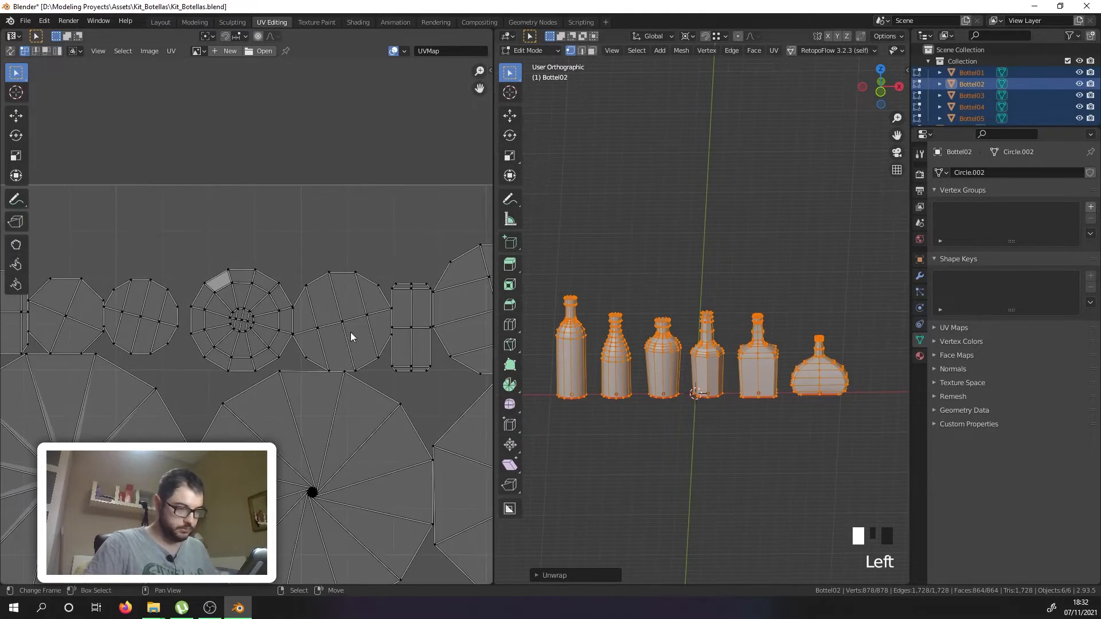
pyautogui.scroll(1, 333, 332)
pyautogui.scroll(-4, 349, 353)
pyautogui.scroll(5, 327, 471)
pyautogui.scroll(11, 316, 310)
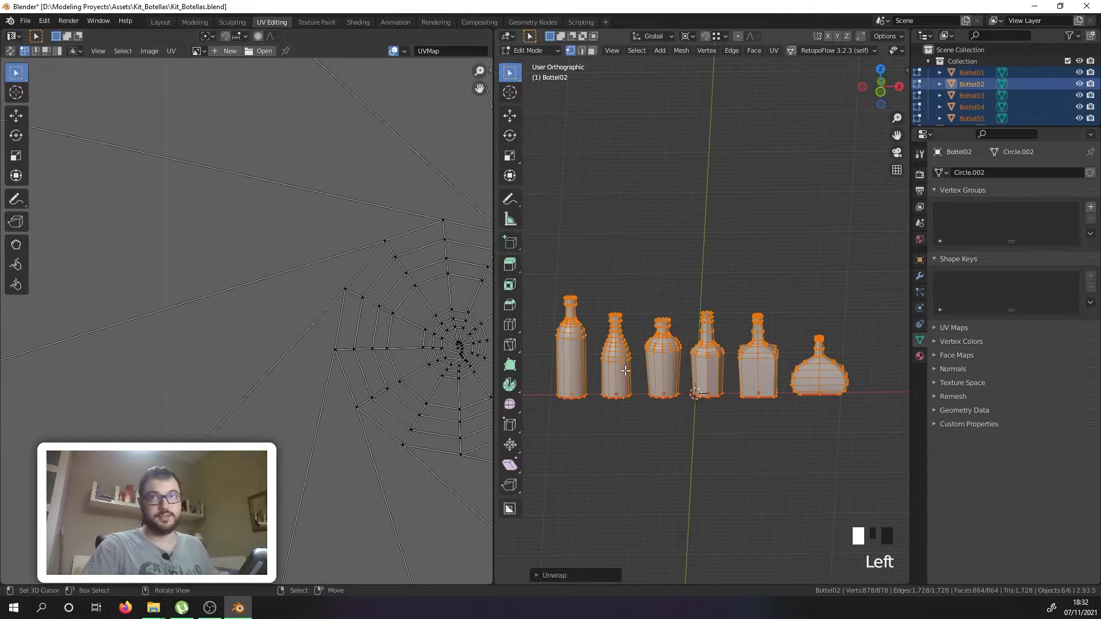
# Step: Select the edge loops where the neck meets the shoulder on the first and second bottles
pyautogui.keyDown('shift'); pyautogui.moveTo(639, 360); pyautogui.dragTo(764, 346, button='middle'); pyautogui.keyUp('shift')
pyautogui.scroll(10, 700, 315)
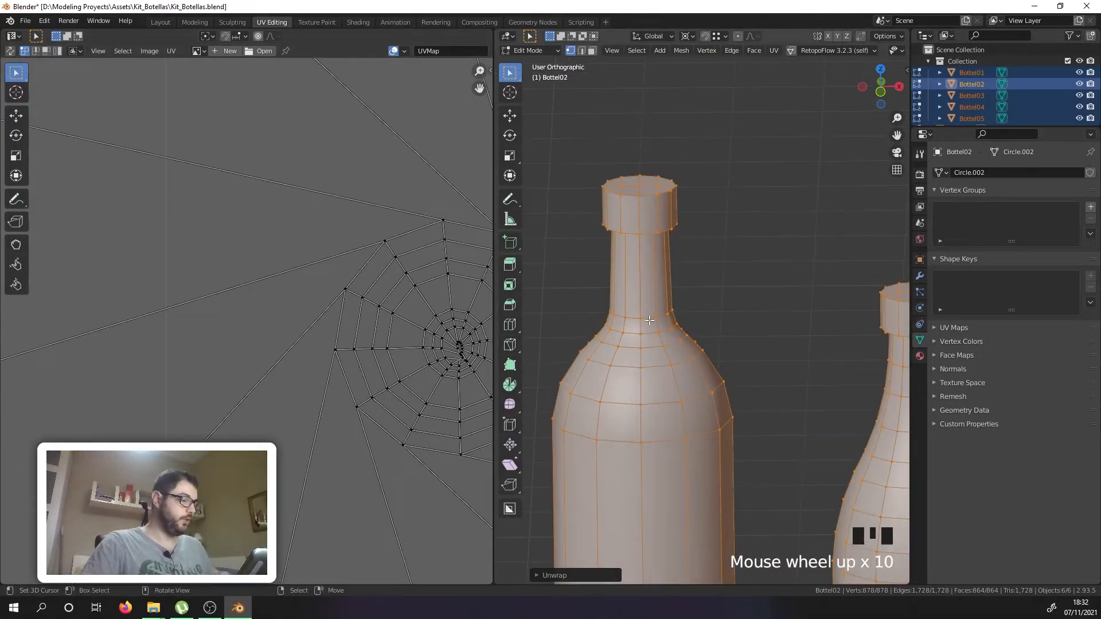
pyautogui.rightClick(641, 337)
pyautogui.keyDown('alt'); pyautogui.keyDown('shift'); pyautogui.rightClick(642, 336); pyautogui.keyUp('shift'); pyautogui.keyUp('alt')
pyautogui.scroll(-3, 688, 355)
pyautogui.keyDown('shift'); pyautogui.moveTo(785, 385); pyautogui.dragTo(664, 375, button='middle'); pyautogui.keyUp('shift')
pyautogui.scroll(4, 702, 378)
pyautogui.keyDown('alt'); pyautogui.keyDown('shift'); pyautogui.rightClick(710, 378); pyautogui.keyUp('shift'); pyautogui.keyUp('alt')
# Step: Add the neck-to-shoulder edge loops of the third bottle and the faceted fourth bottle to the selection
pyautogui.scroll(-6, 710, 378)
pyautogui.scroll(7, 664, 376)
pyautogui.keyDown('alt'); pyautogui.keyDown('shift'); pyautogui.rightClick(694, 324); pyautogui.keyUp('shift'); pyautogui.keyUp('alt')
pyautogui.scroll(-5, 694, 324)
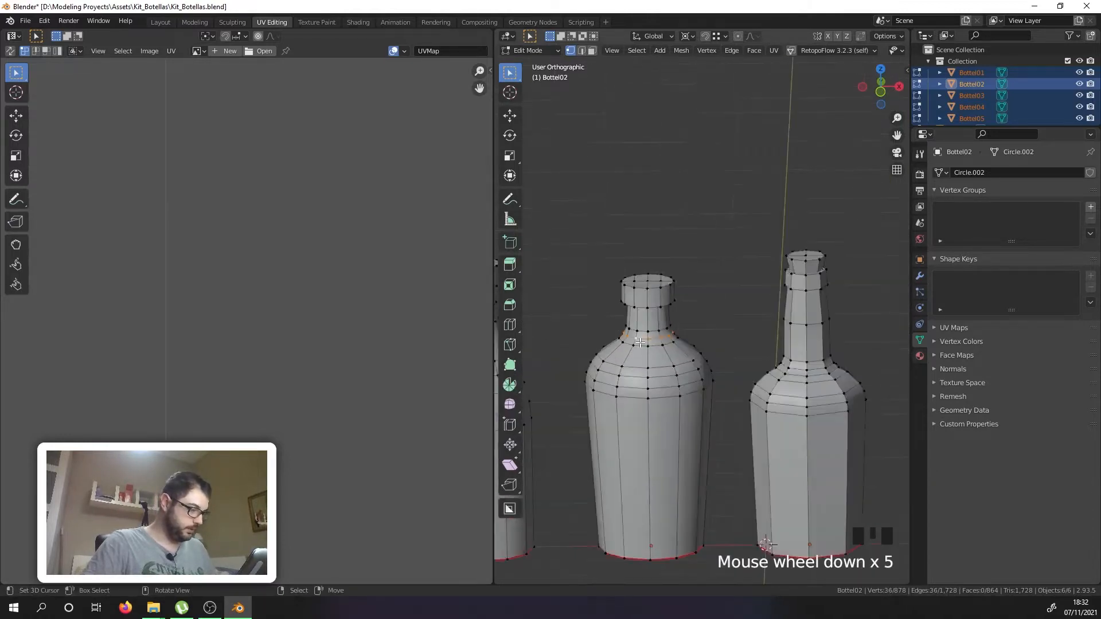
pyautogui.scroll(1, 746, 347)
pyautogui.scroll(6, 746, 347)
pyautogui.keyDown('alt'); pyautogui.keyDown('shift'); pyautogui.rightClick(736, 370); pyautogui.keyUp('shift'); pyautogui.keyUp('alt')
pyautogui.scroll(-9, 736, 370)
# Step: Add the edge loop at the bottom of the square fifth bottle's neck to the selection
pyautogui.keyDown('shift'); pyautogui.moveTo(734, 373); pyautogui.dragTo(673, 374, button='middle'); pyautogui.keyUp('shift')
pyautogui.scroll(9, 673, 374)
pyautogui.keyDown('alt'); pyautogui.keyDown('shift'); pyautogui.rightClick(688, 371); pyautogui.keyUp('shift'); pyautogui.keyUp('alt')
pyautogui.scroll(-9, 688, 372)
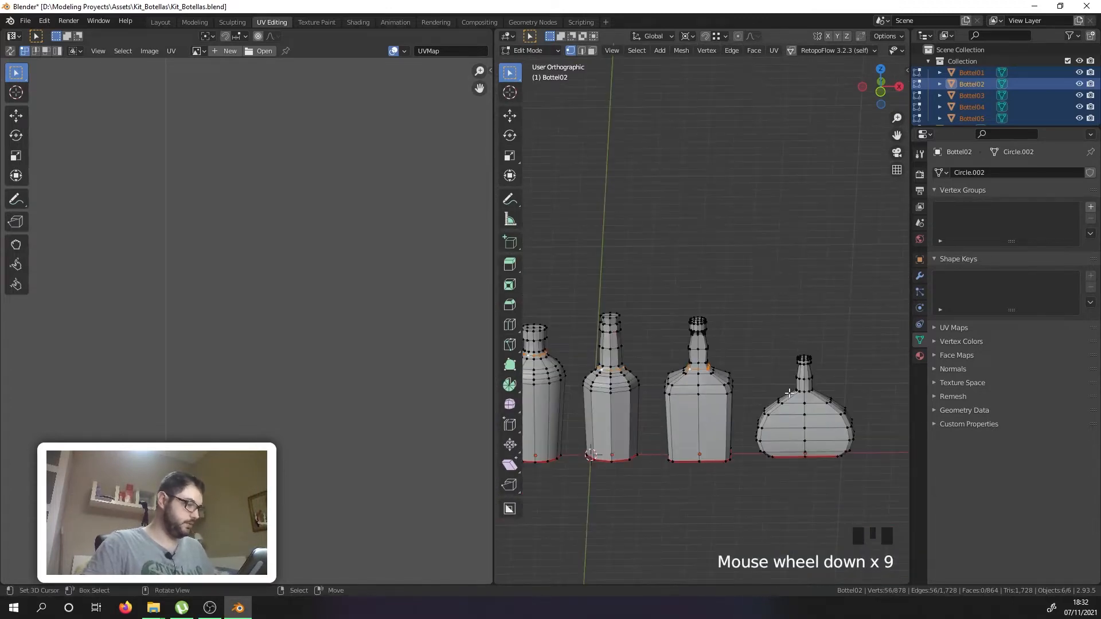
# Step: Add the flat sixth bottle's lower neck loop and mark all selected neck loops as seams
pyautogui.scroll(9, 814, 390)
pyautogui.keyDown('alt'); pyautogui.keyDown('shift'); pyautogui.rightClick(815, 389); pyautogui.keyUp('shift'); pyautogui.keyUp('alt')
pyautogui.scroll(-7, 814, 389)
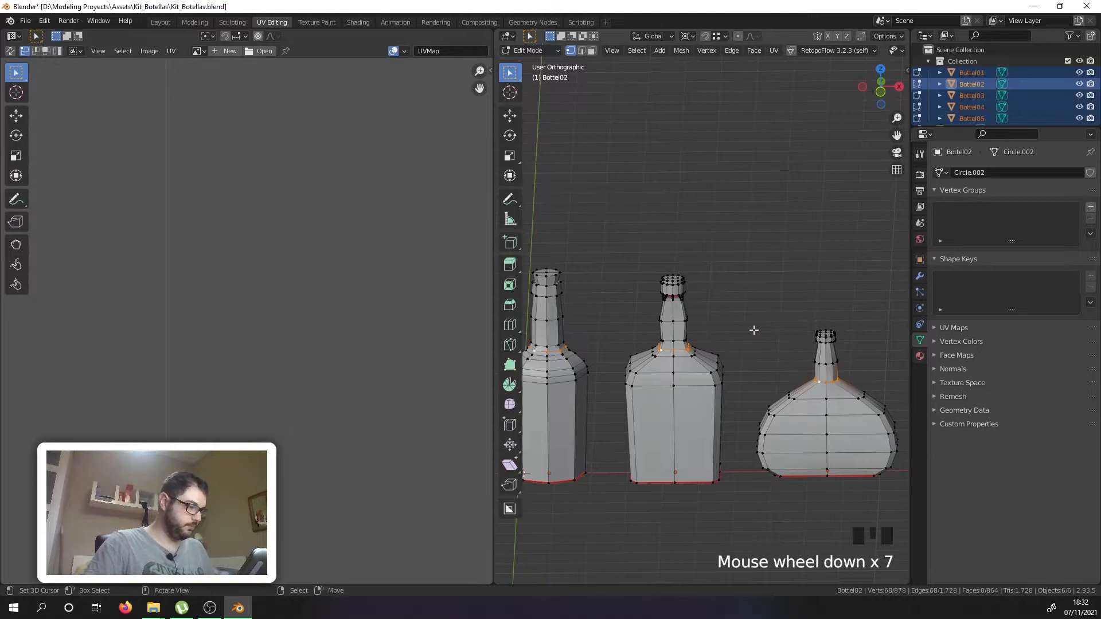
pyautogui.press('u')
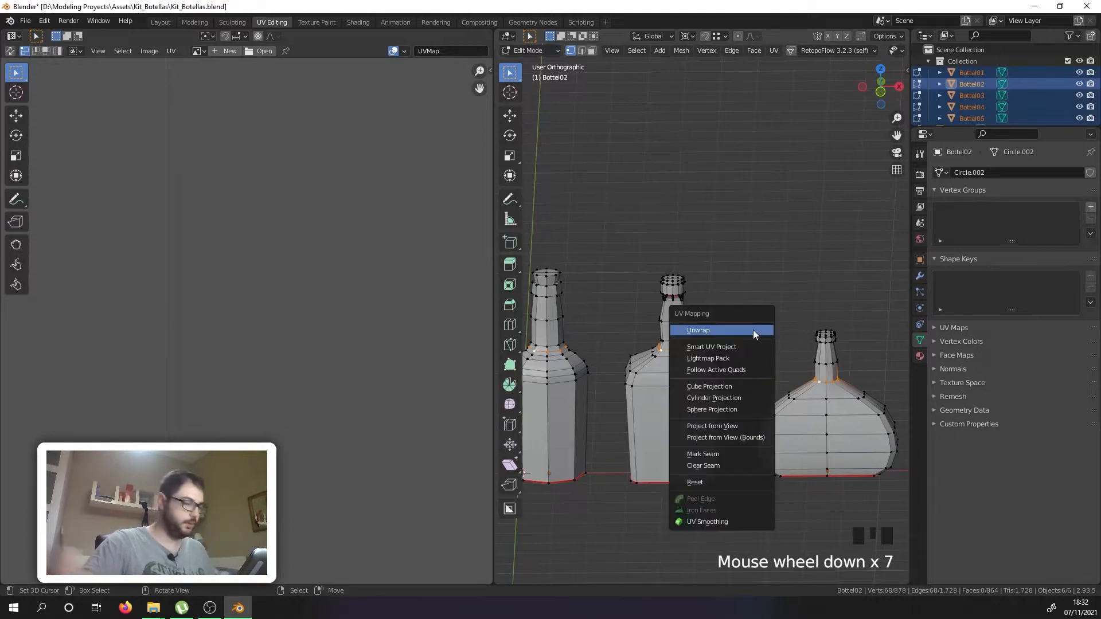
pyautogui.click(717, 459)
# Step: Start a new selection with the rim edges around the top cap of the tall first bottle
pyautogui.scroll(-8, 833, 391)
pyautogui.scroll(13, 711, 367)
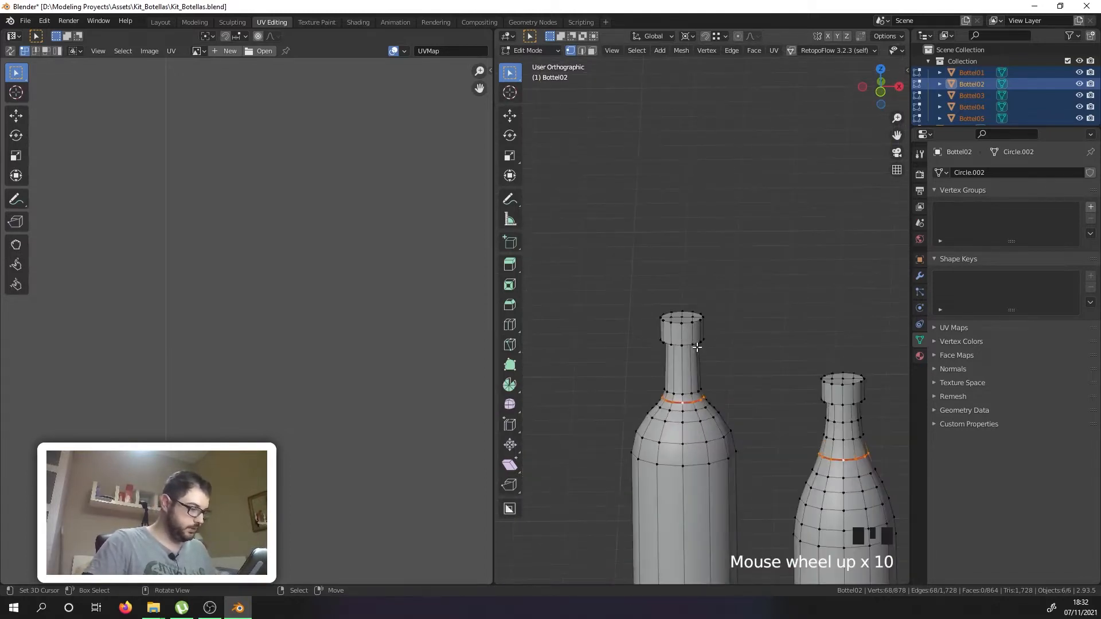
pyautogui.rightClick(667, 304)
pyautogui.moveTo(667, 304); pyautogui.dragTo(623, 298, button='middle')
pyautogui.keyDown('alt'); pyautogui.keyDown('shift'); pyautogui.rightClick(623, 298); pyautogui.keyUp('shift'); pyautogui.keyUp('alt')
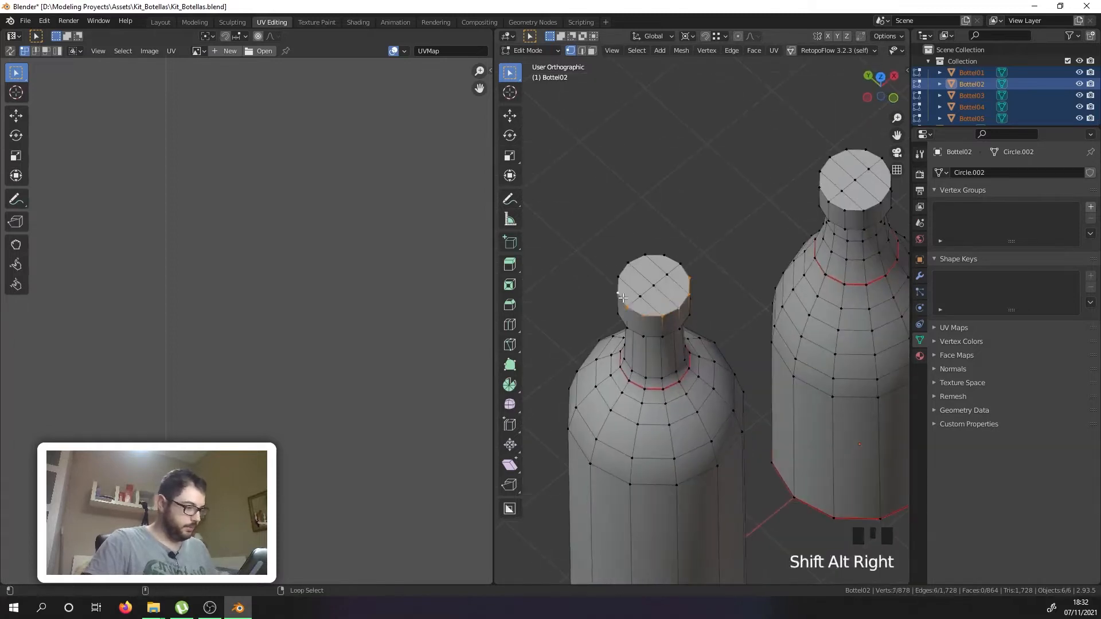
pyautogui.keyDown('alt'); pyautogui.keyDown('shift'); pyautogui.rightClick(642, 255); pyautogui.keyUp('shift'); pyautogui.keyUp('alt')
pyautogui.keyDown('shift'); pyautogui.rightClick(683, 268); pyautogui.keyUp('shift')
# Step: Add the rim edges around the second bottle's top cap to the selection
pyautogui.keyDown('shift'); pyautogui.moveTo(766, 248); pyautogui.dragTo(634, 320, button='middle'); pyautogui.keyUp('shift')
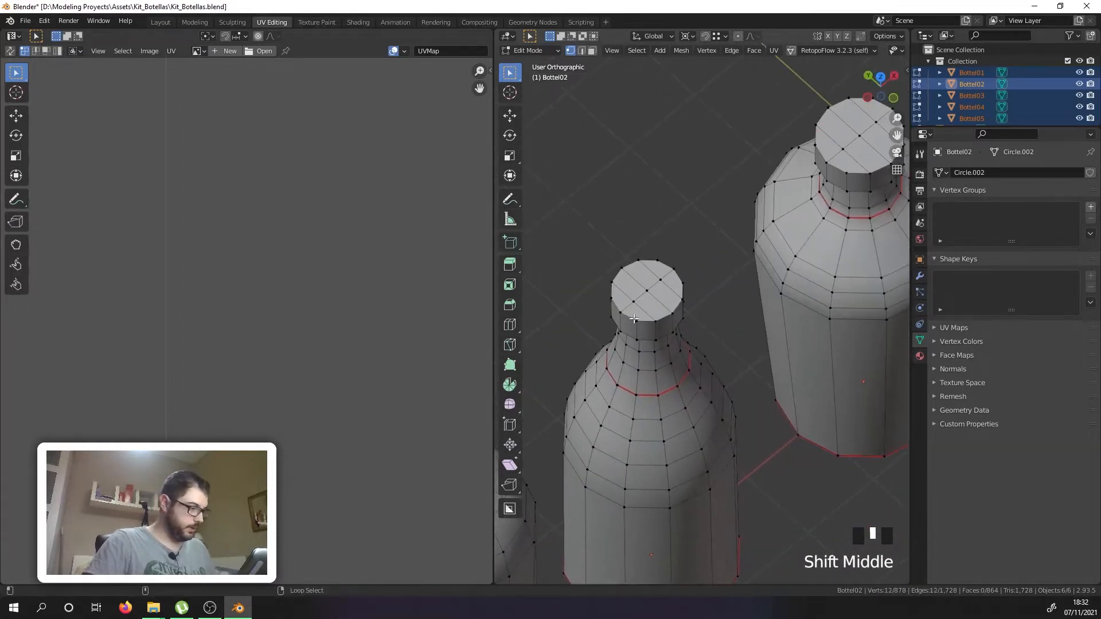
pyautogui.keyDown('alt'); pyautogui.keyDown('shift'); pyautogui.rightClick(635, 317); pyautogui.keyUp('shift'); pyautogui.keyUp('alt')
pyautogui.keyDown('alt'); pyautogui.keyDown('shift'); pyautogui.rightClick(667, 314); pyautogui.keyUp('shift'); pyautogui.keyUp('alt')
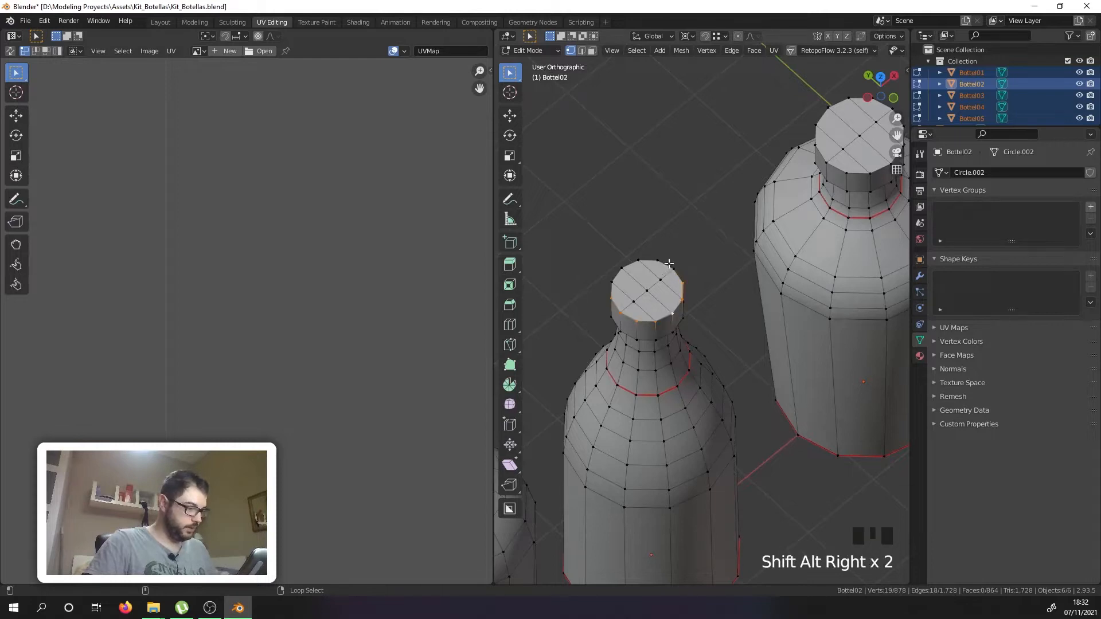
# Step: Add the complete rim around the third bottle's top cap to the selection
pyautogui.keyDown('shift'); pyautogui.moveTo(763, 258); pyautogui.dragTo(649, 330, button='middle'); pyautogui.keyUp('shift')
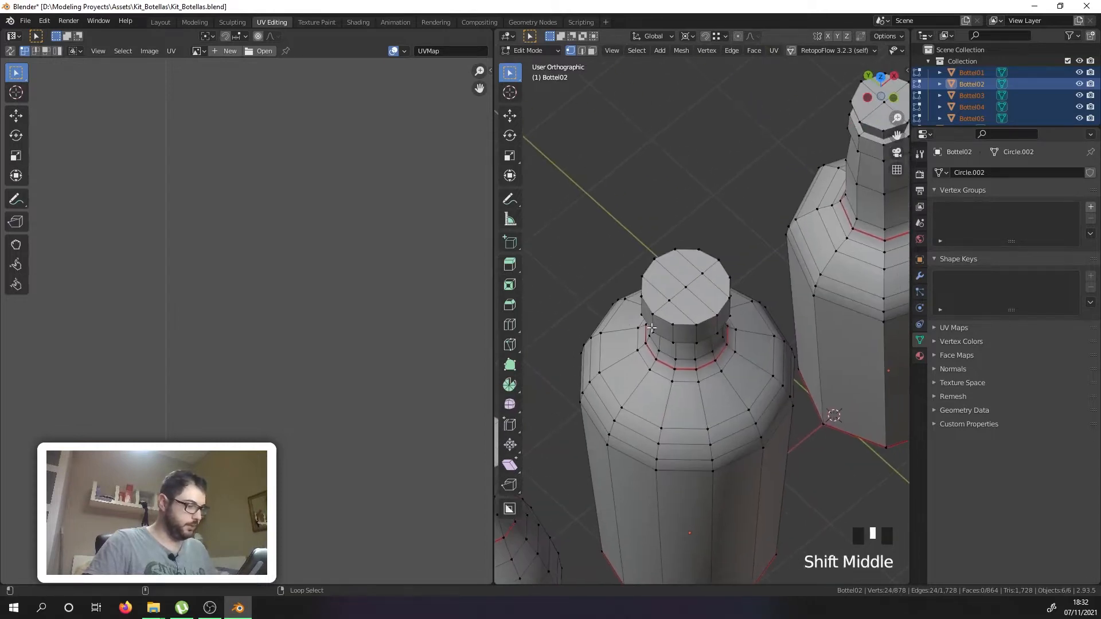
pyautogui.keyDown('alt'); pyautogui.keyDown('shift'); pyautogui.rightClick(665, 322); pyautogui.keyUp('shift'); pyautogui.keyUp('alt')
pyautogui.keyDown('shift'); pyautogui.moveTo(756, 283); pyautogui.dragTo(688, 341, button='middle'); pyautogui.keyUp('shift')
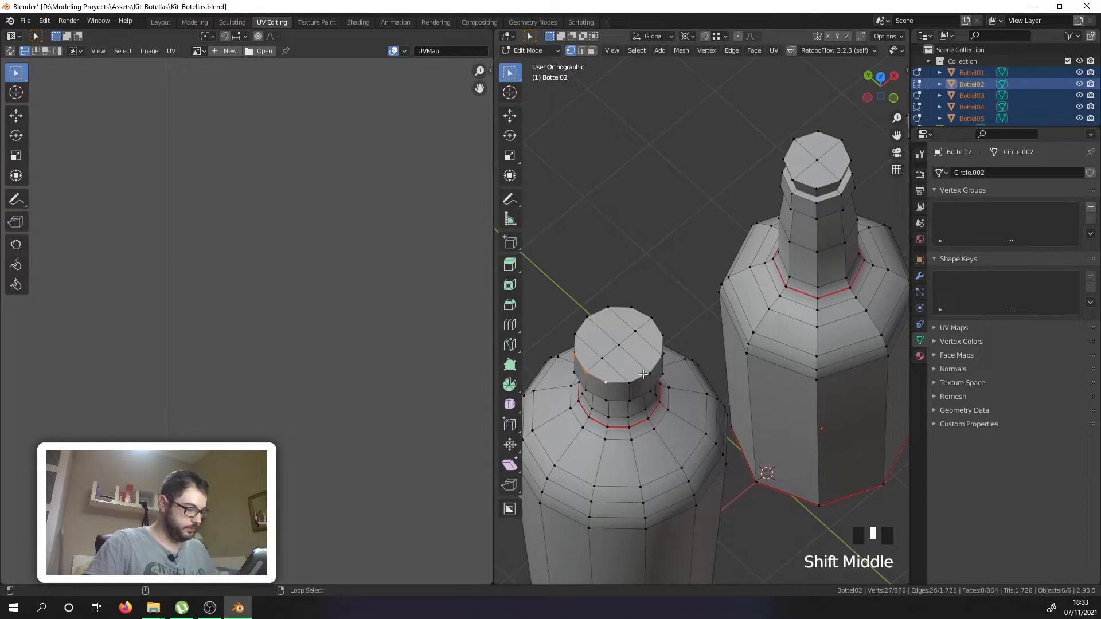
pyautogui.keyDown('alt'); pyautogui.keyDown('shift'); pyautogui.rightClick(659, 347); pyautogui.keyUp('shift'); pyautogui.keyUp('alt')
pyautogui.keyDown('alt'); pyautogui.keyDown('shift'); pyautogui.rightClick(596, 315); pyautogui.keyUp('shift'); pyautogui.keyUp('alt')
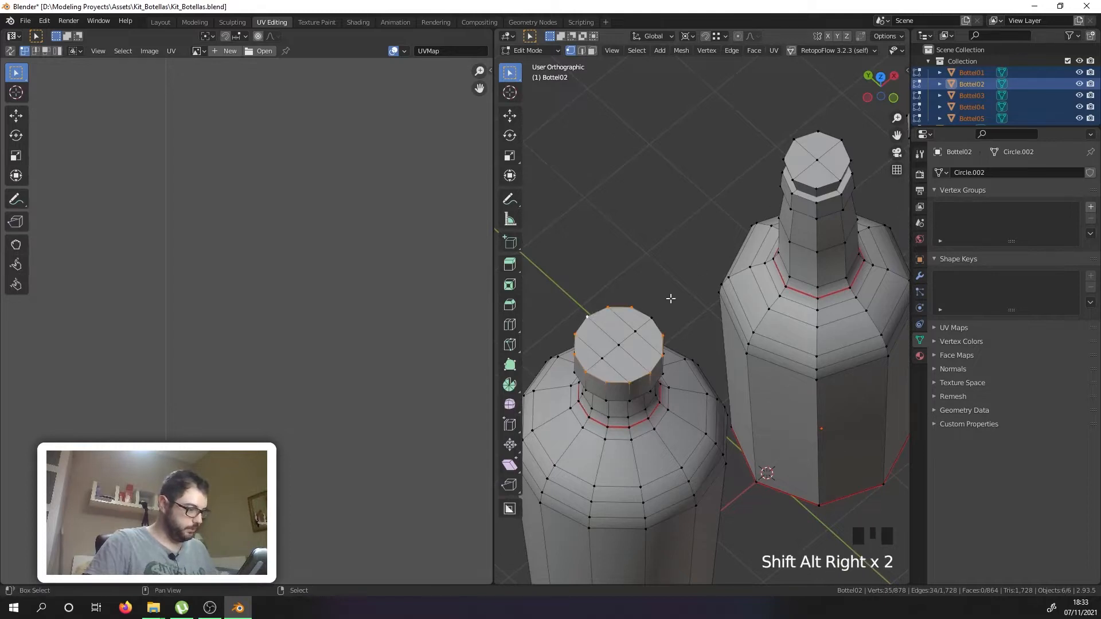
pyautogui.keyDown('shift'); pyautogui.rightClick(661, 314); pyautogui.keyUp('shift')
# Step: Add the complete edge loop around the upper edge of the fourth bottle's collar to the selection
pyautogui.keyDown('alt'); pyautogui.keyDown('shift'); pyautogui.rightClick(830, 199); pyautogui.keyUp('shift'); pyautogui.keyUp('alt')
pyautogui.keyDown('shift'); pyautogui.moveTo(831, 199); pyautogui.dragTo(661, 345, button='middle'); pyautogui.keyUp('shift')
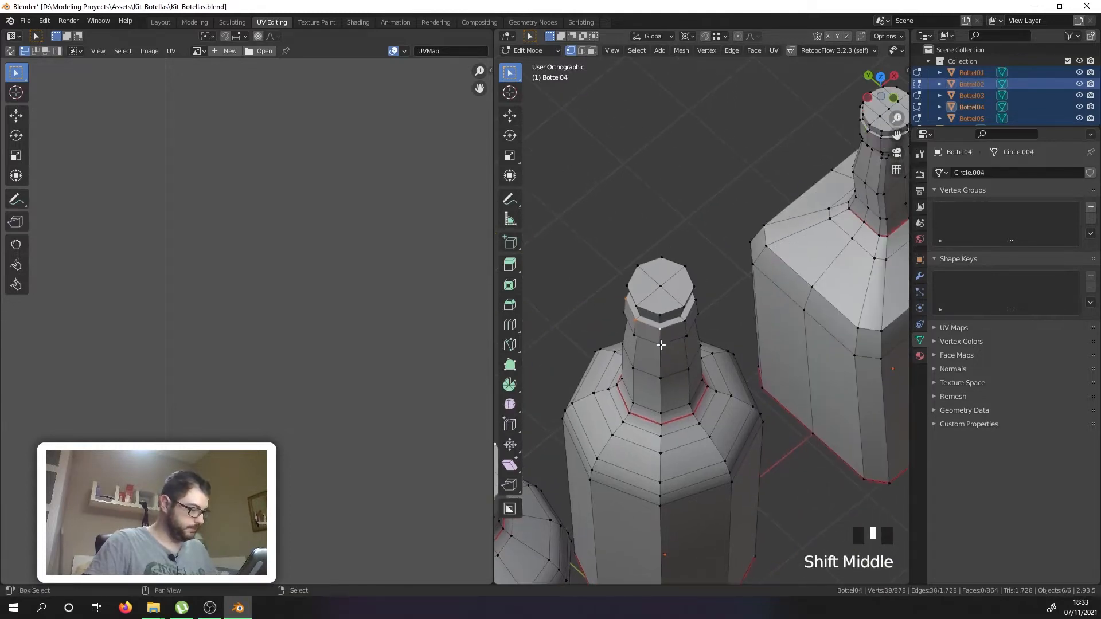
pyautogui.keyDown('alt'); pyautogui.keyDown('shift'); pyautogui.rightClick(679, 325); pyautogui.keyUp('shift'); pyautogui.keyUp('alt')
pyautogui.scroll(-12, 678, 332)
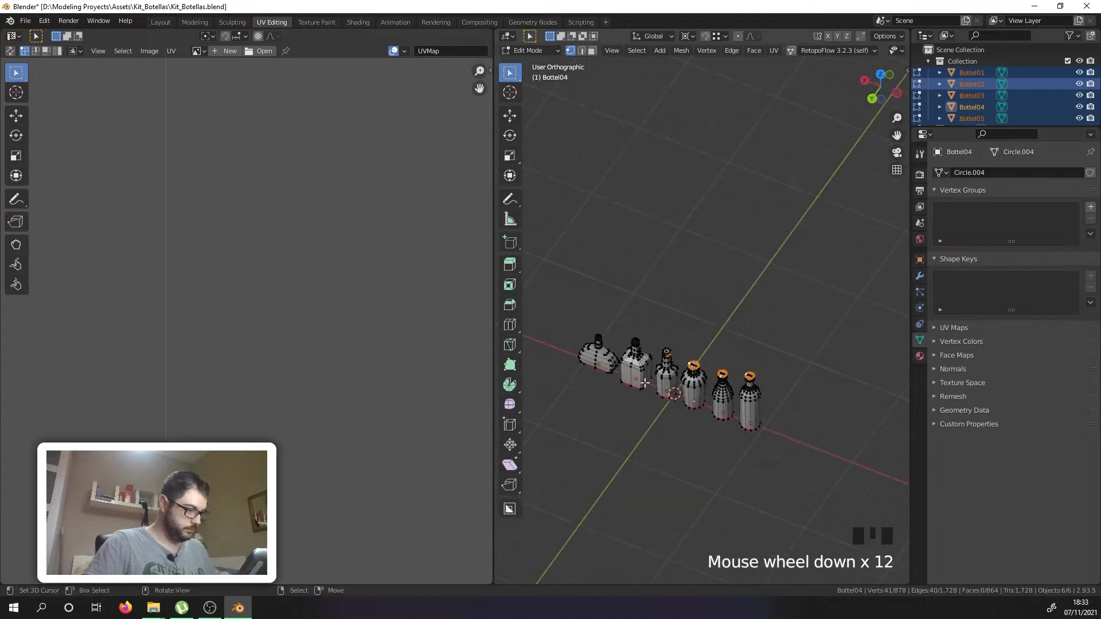
pyautogui.scroll(5, 679, 340)
pyautogui.scroll(8, 730, 317)
pyautogui.keyDown('alt'); pyautogui.keyDown('shift'); pyautogui.rightClick(690, 341); pyautogui.keyUp('shift'); pyautogui.keyUp('alt')
pyautogui.keyDown('shift'); pyautogui.moveTo(689, 341); pyautogui.dragTo(789, 390, button='middle'); pyautogui.keyUp('shift')
pyautogui.scroll(-7, 785, 391)
pyautogui.scroll(8, 761, 462)
pyautogui.keyDown('alt'); pyautogui.keyDown('shift'); pyautogui.rightClick(791, 442); pyautogui.keyUp('shift'); pyautogui.keyUp('alt')
# Step: Add the complete rim around the fifth bottle's top cap, undoing any stray body loop
pyautogui.keyDown('shift'); pyautogui.scroll(-1, 790, 446); pyautogui.keyUp('shift')
pyautogui.scroll(-7, 790, 446)
pyautogui.scroll(8, 656, 446)
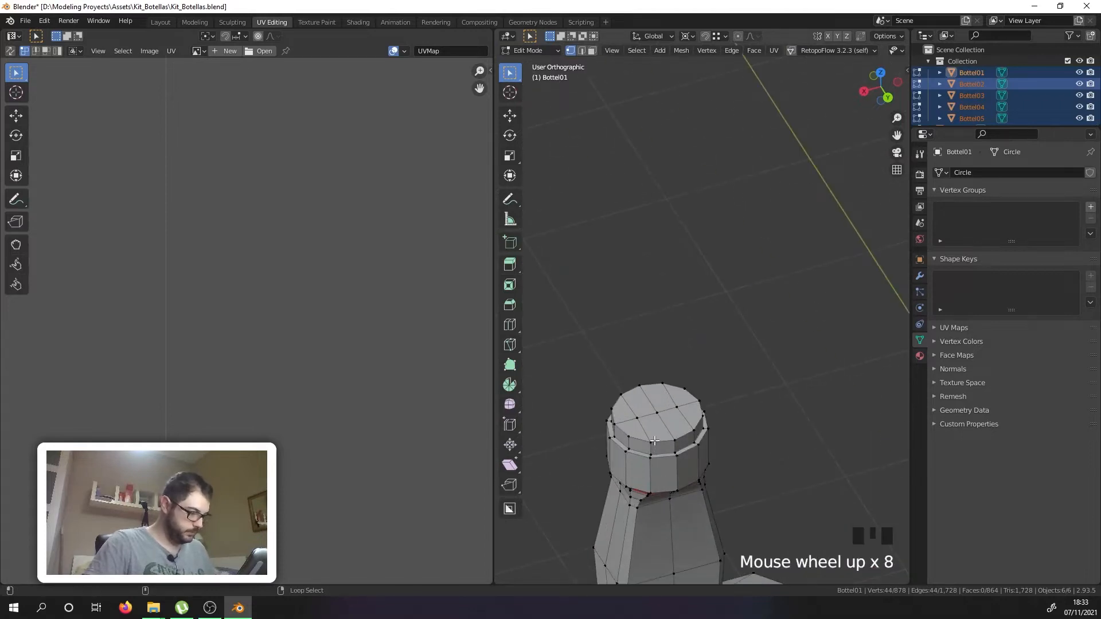
pyautogui.keyDown('alt'); pyautogui.keyDown('shift'); pyautogui.rightClick(655, 441); pyautogui.keyUp('shift'); pyautogui.keyUp('alt')
pyautogui.keyDown('alt'); pyautogui.keyDown('shift'); pyautogui.rightClick(610, 411); pyautogui.keyUp('shift'); pyautogui.keyUp('alt')
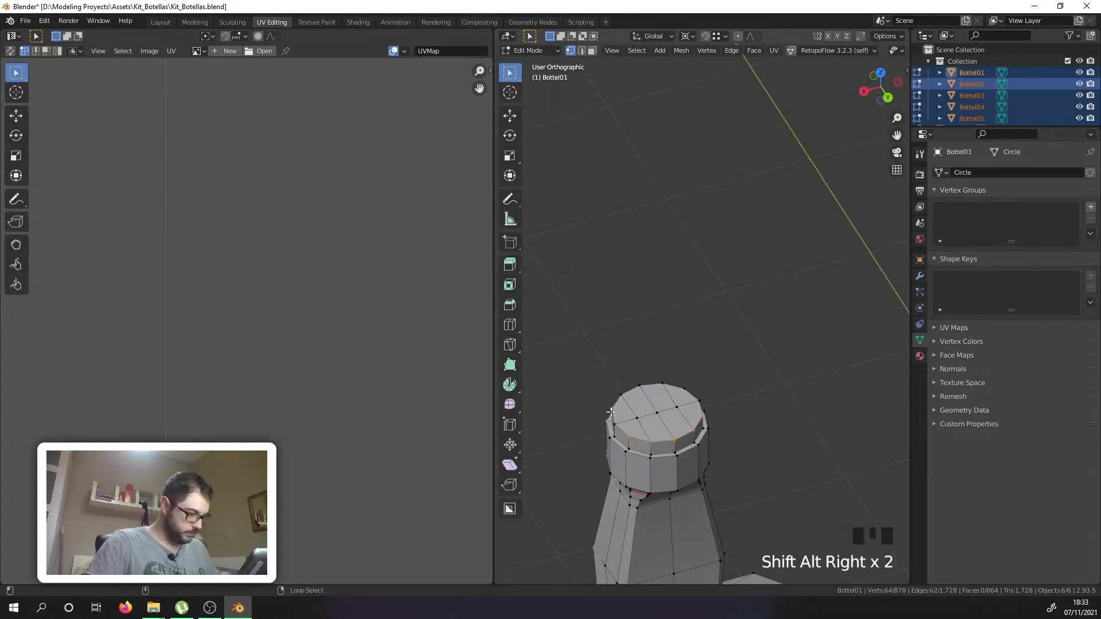
pyautogui.hotkey('ctrl', 'z')
pyautogui.scroll(3, 611, 414)
pyautogui.keyDown('alt'); pyautogui.keyDown('shift'); pyautogui.rightClick(637, 370); pyautogui.keyUp('shift'); pyautogui.keyUp('alt')
pyautogui.keyDown('alt'); pyautogui.keyDown('shift'); pyautogui.rightClick(637, 370); pyautogui.keyUp('shift'); pyautogui.keyUp('alt')
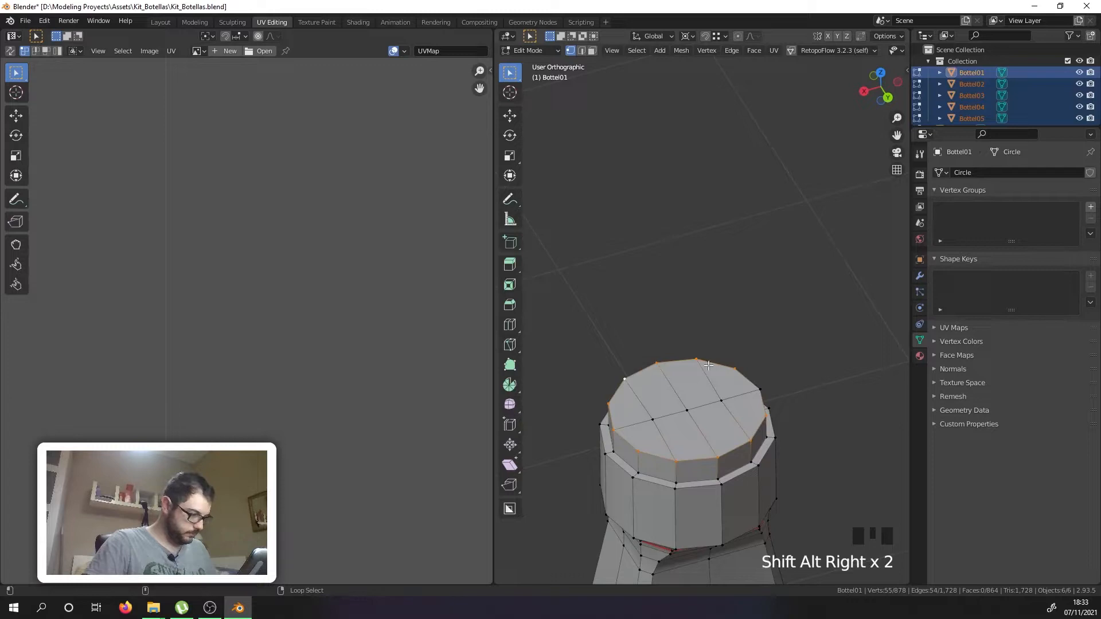
# Step: Add the complete rim around the flat sixth bottle's top cap to the selection
pyautogui.scroll(-10, 761, 383)
pyautogui.keyDown('shift'); pyautogui.scroll(-2, 740, 402); pyautogui.keyUp('shift')
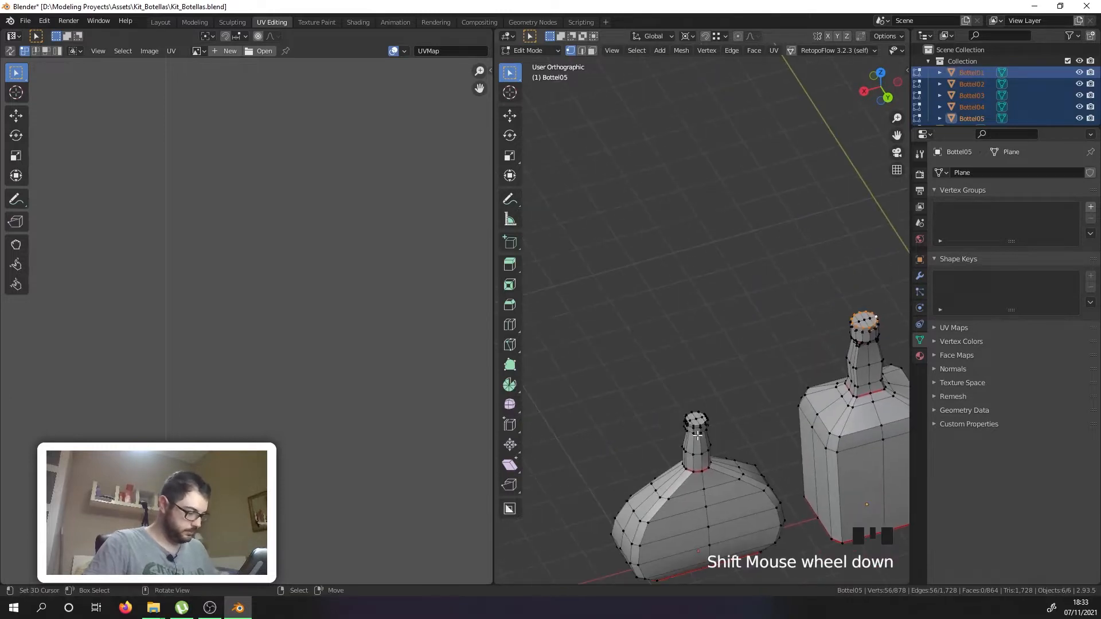
pyautogui.scroll(6, 725, 433)
pyautogui.scroll(7, 726, 433)
pyautogui.keyDown('alt'); pyautogui.keyDown('shift'); pyautogui.rightClick(672, 418); pyautogui.keyUp('shift'); pyautogui.keyUp('alt')
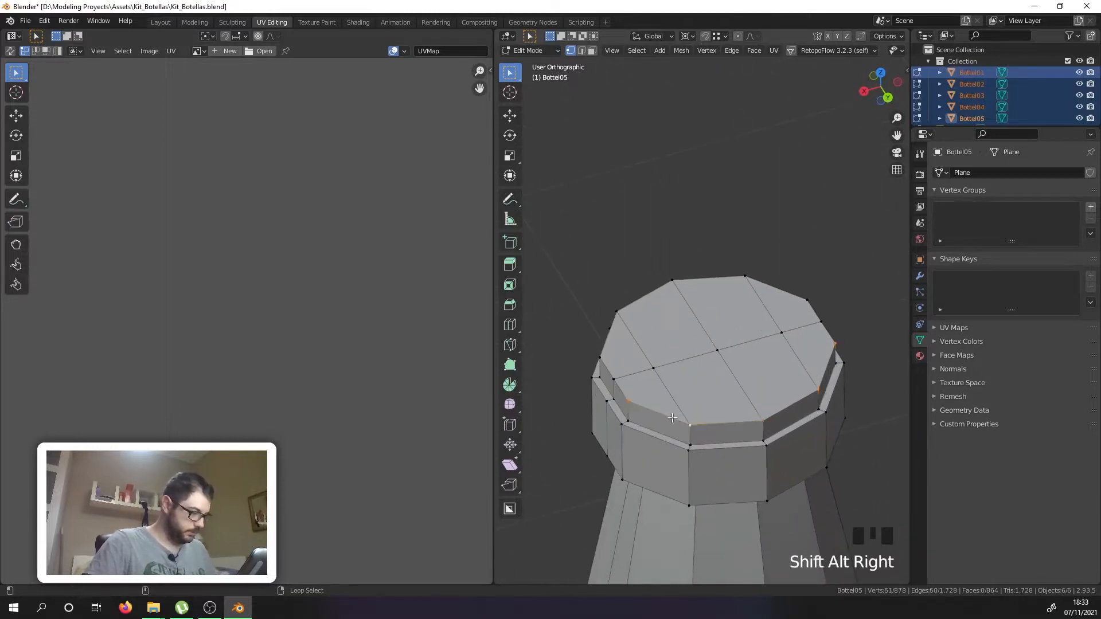
pyautogui.keyDown('alt'); pyautogui.keyDown('shift'); pyautogui.rightClick(605, 361); pyautogui.keyUp('shift'); pyautogui.keyUp('alt')
pyautogui.keyDown('alt'); pyautogui.keyDown('shift'); pyautogui.rightClick(798, 315); pyautogui.keyUp('shift'); pyautogui.keyUp('alt')
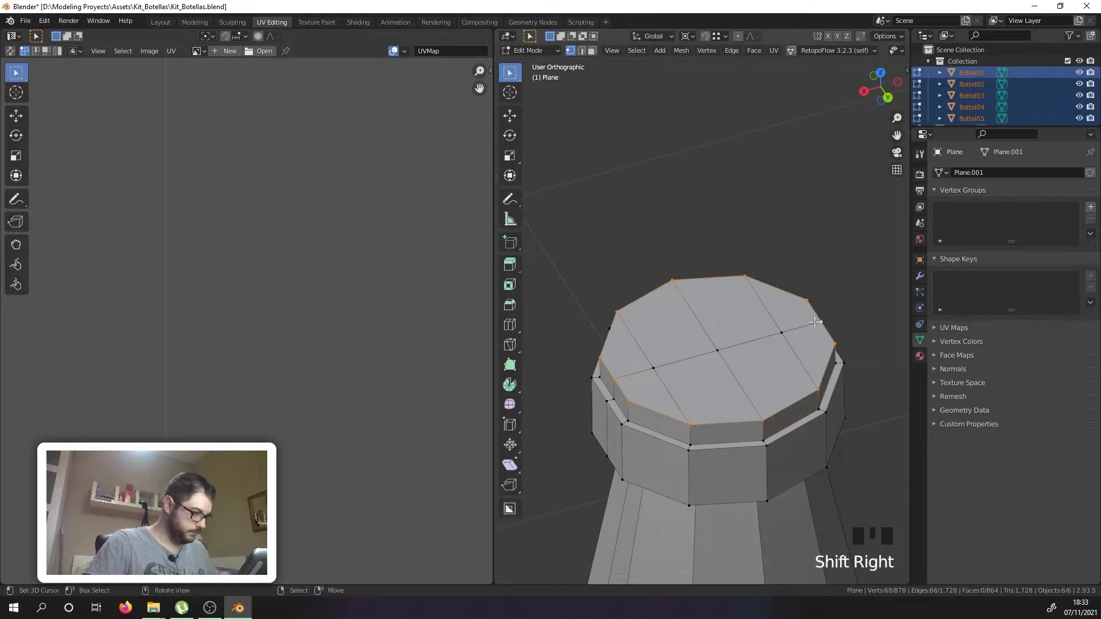
# Step: Mark the selected top rim edges of all six bottles as seams
pyautogui.scroll(-15, 632, 381)
pyautogui.moveTo(631, 381); pyautogui.dragTo(690, 360, button='middle')
pyautogui.scroll(-4, 817, 355)
pyautogui.scroll(3, 691, 360)
pyautogui.press('u')
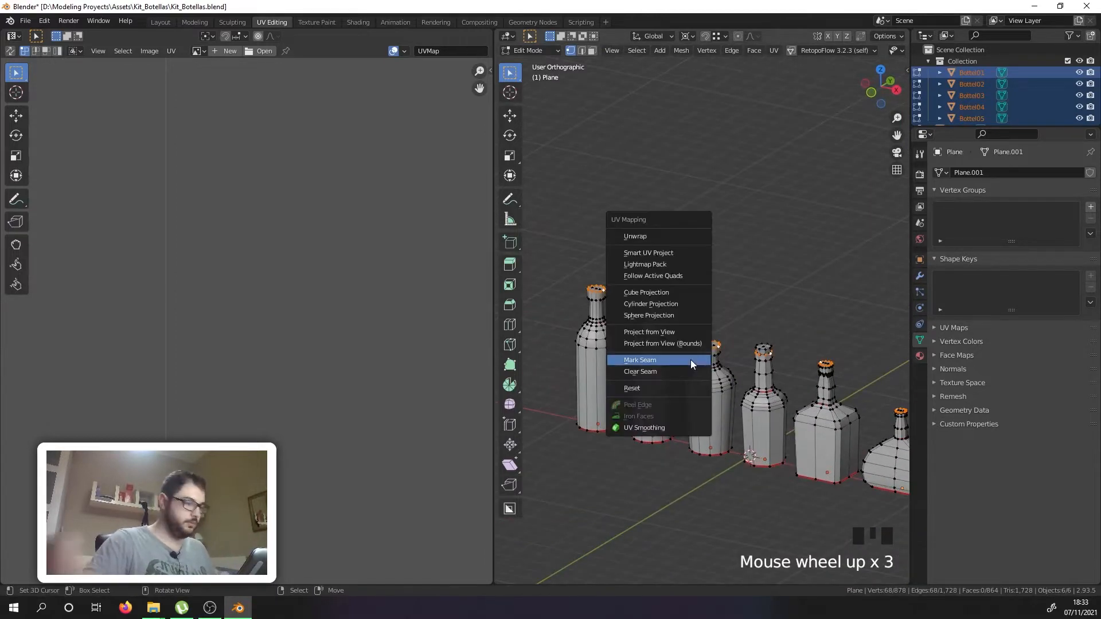
pyautogui.click(690, 360)
# Step: Select all geometry of the six bottles and unwrap it
pyautogui.scroll(-4, 690, 359)
pyautogui.press('a')
pyautogui.press('a')
pyautogui.press('a')
pyautogui.scroll(3, 693, 360)
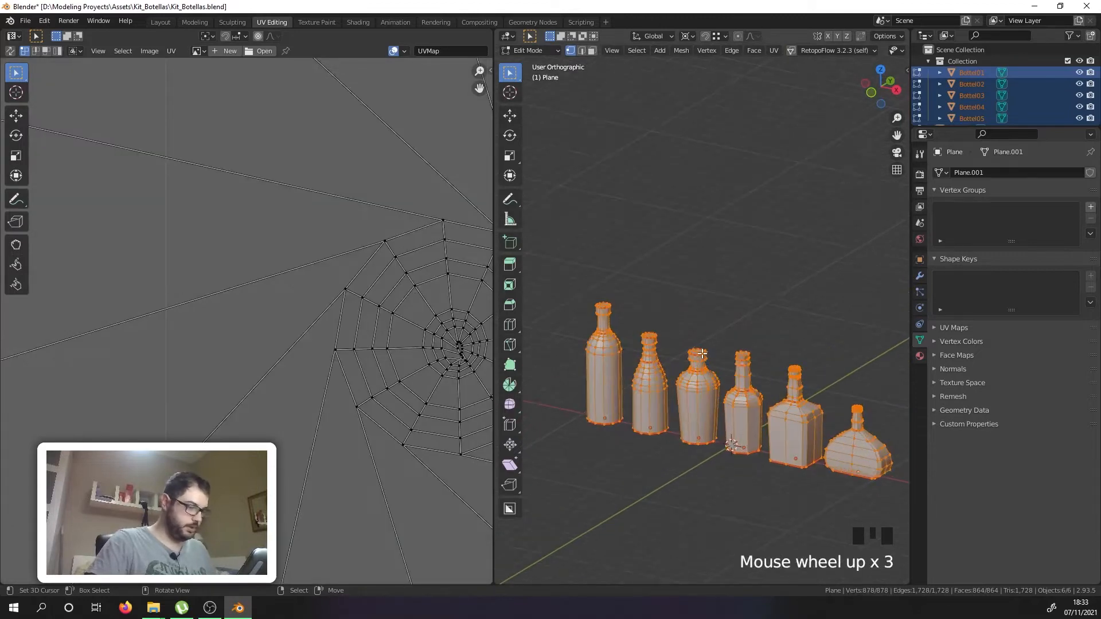
pyautogui.press('o')
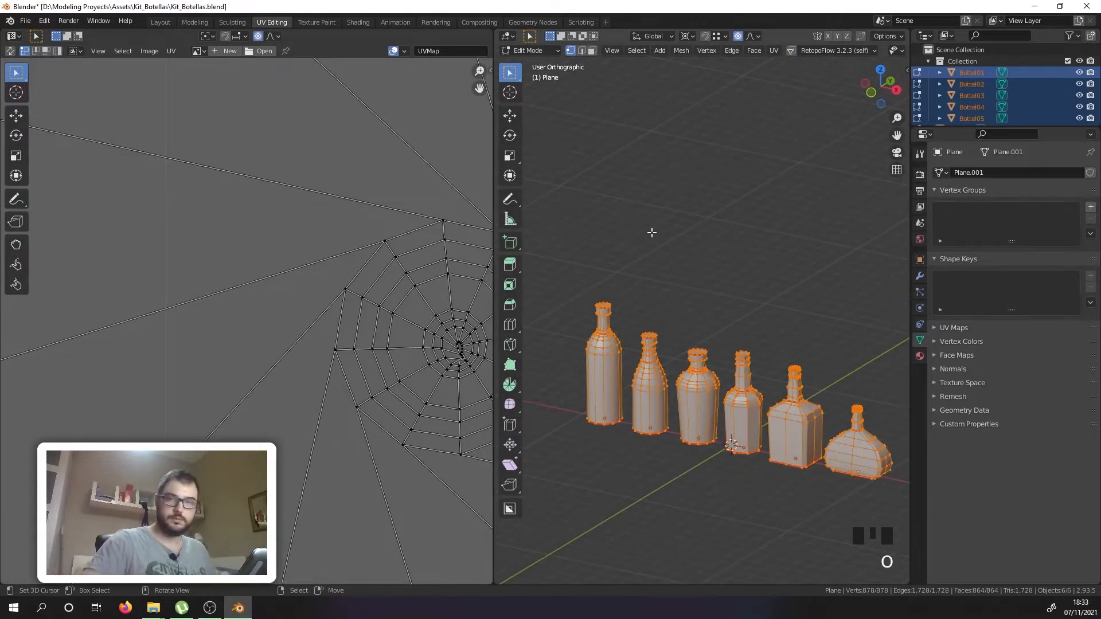
pyautogui.press('u')
pyautogui.click(638, 111)
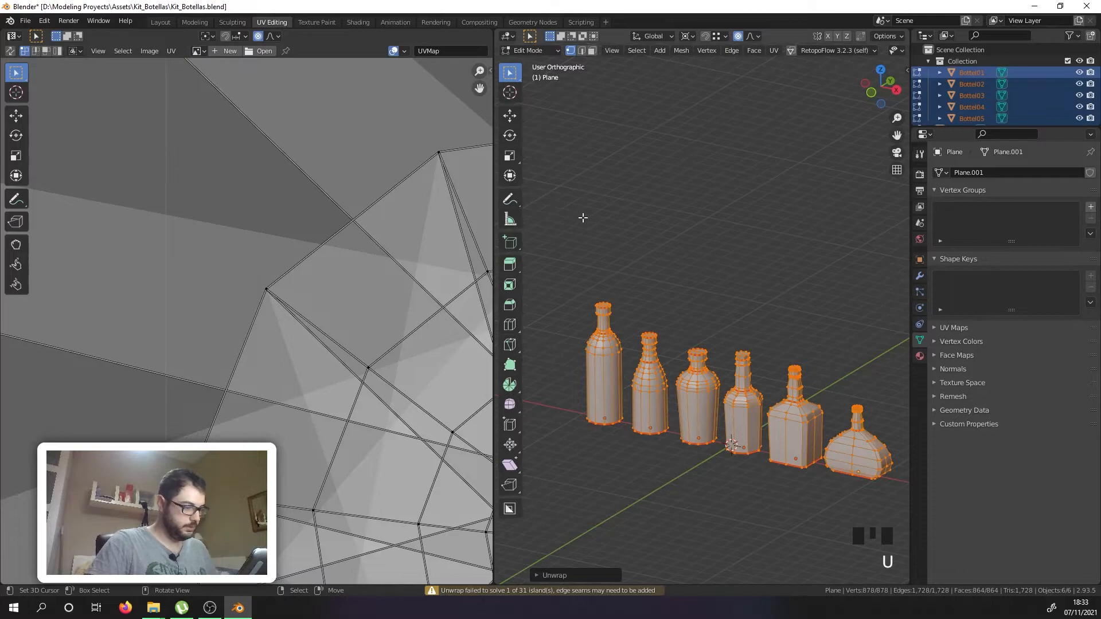
# Step: Examine the unwrapped islands in the UV layout and the settings of the Unwrap operation
pyautogui.scroll(-5, 669, 263)
pyautogui.scroll(-6, 393, 283)
pyautogui.scroll(6, 414, 261)
pyautogui.press('s')
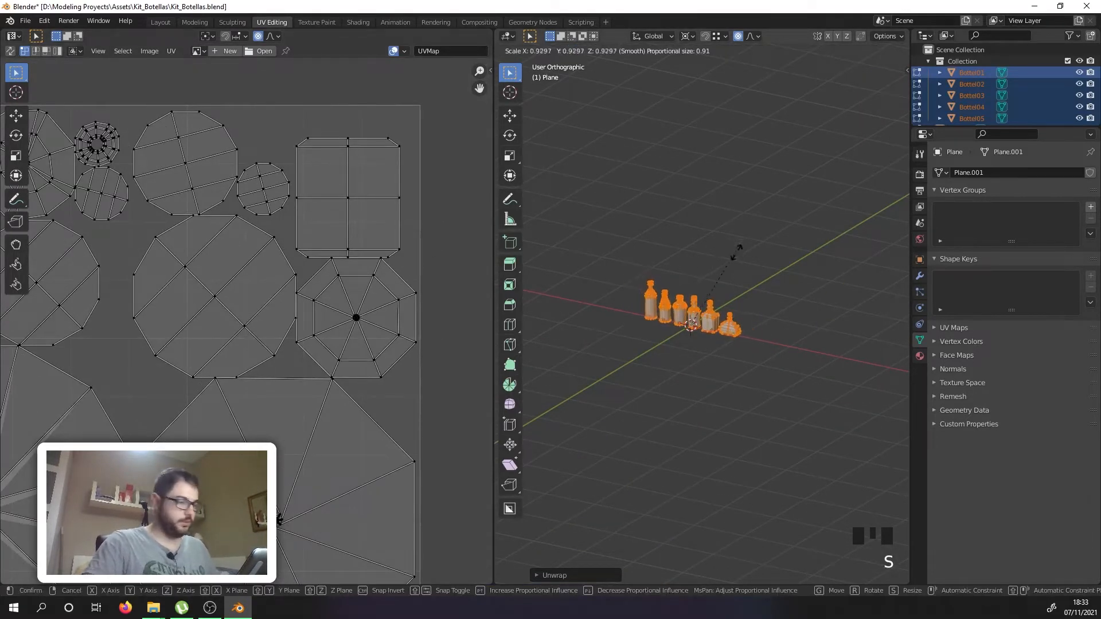
pyautogui.rightClick(694, 228)
pyautogui.press('u')
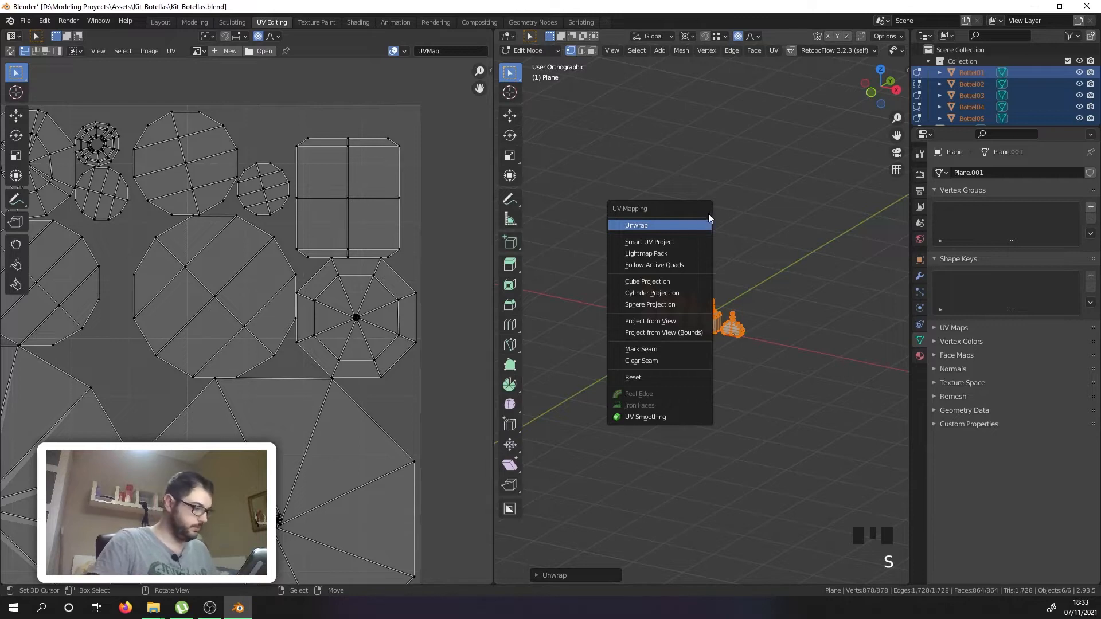
pyautogui.click(565, 576)
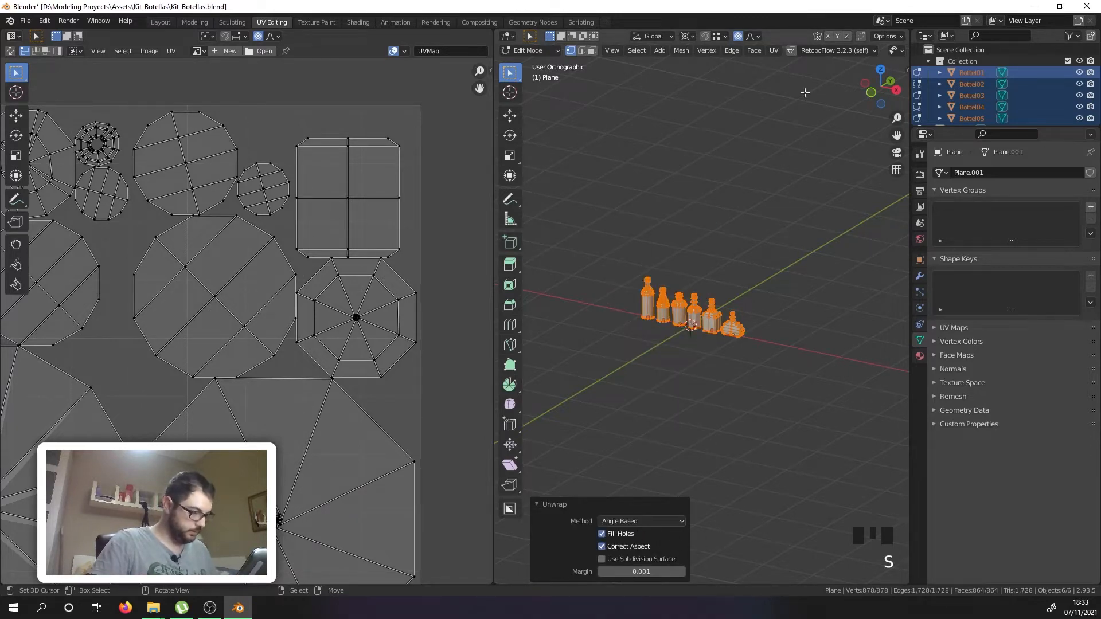
pyautogui.click(772, 51)
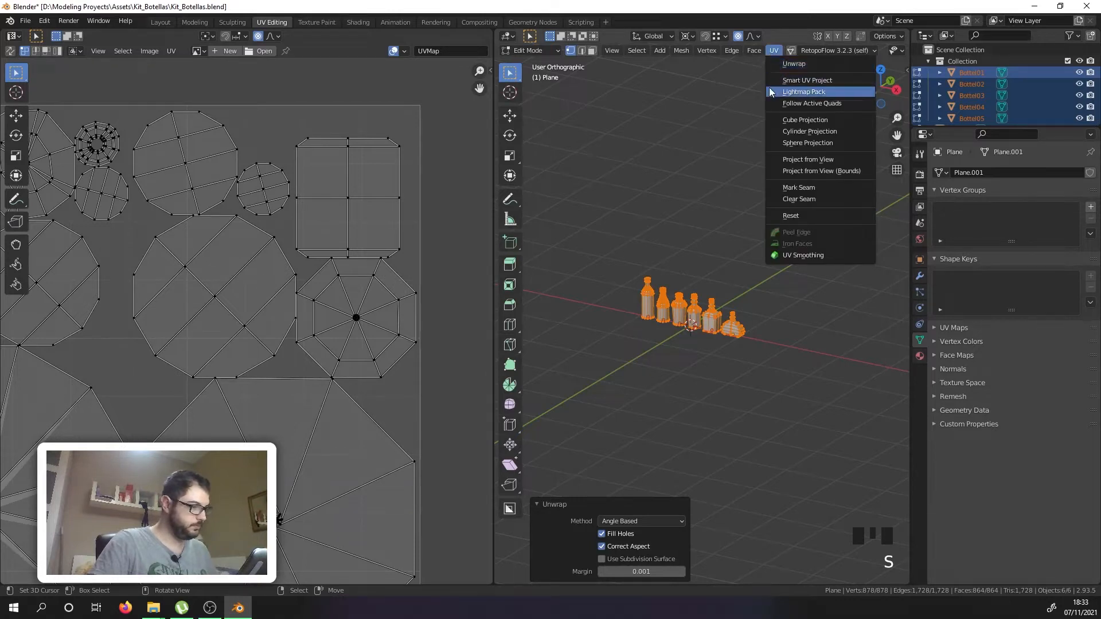
pyautogui.moveTo(616, 302); pyautogui.dragTo(566, 294, button='middle')
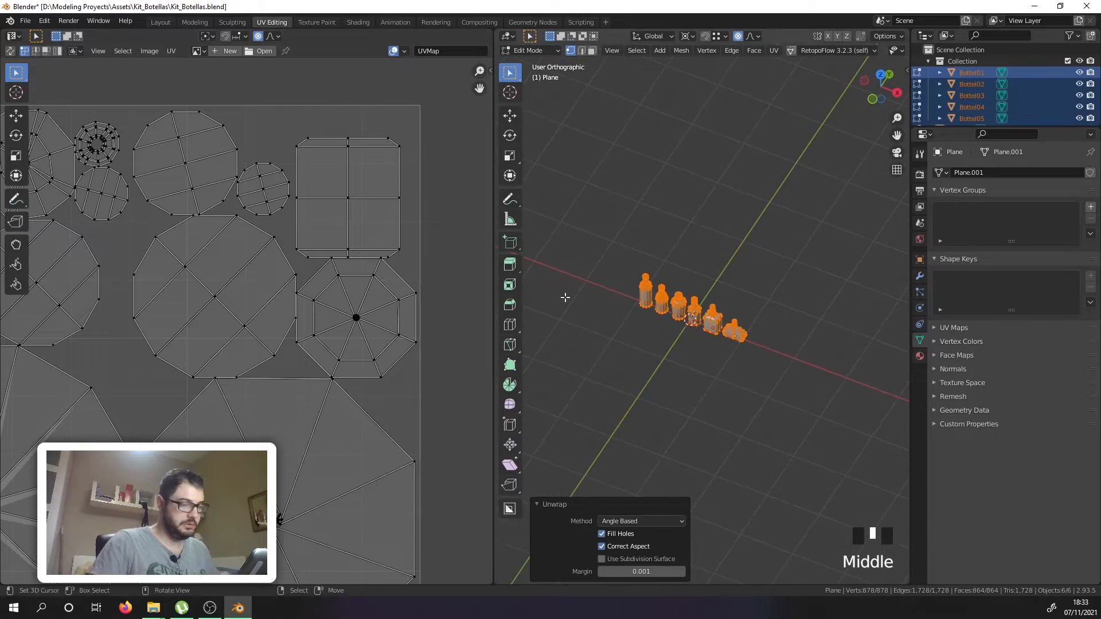
pyautogui.scroll(-5, 296, 329)
pyautogui.scroll(3, 193, 321)
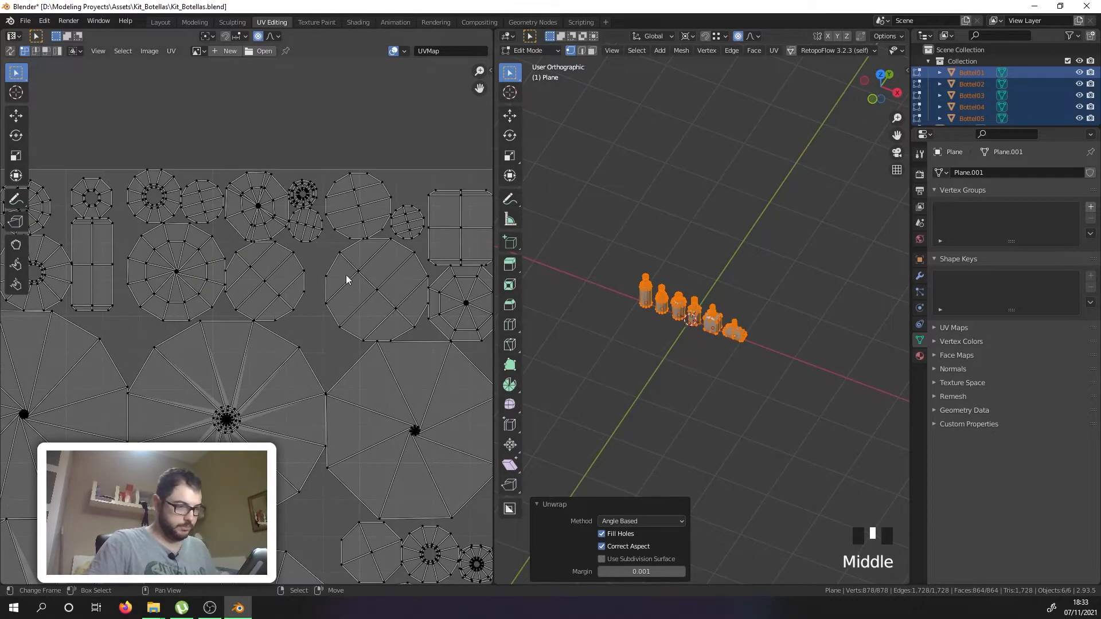
# Step: Start a new selection with one vertical edge path on the tall first bottle's cap, between its lower seam and top rim
pyautogui.scroll(10, 700, 289)
pyautogui.rightClick(623, 281)
pyautogui.rightClick(623, 280)
pyautogui.rightClick(624, 280)
pyautogui.moveTo(623, 280); pyautogui.dragTo(590, 321, button='middle')
pyautogui.scroll(8, 599, 295)
pyautogui.rightClick(597, 298)
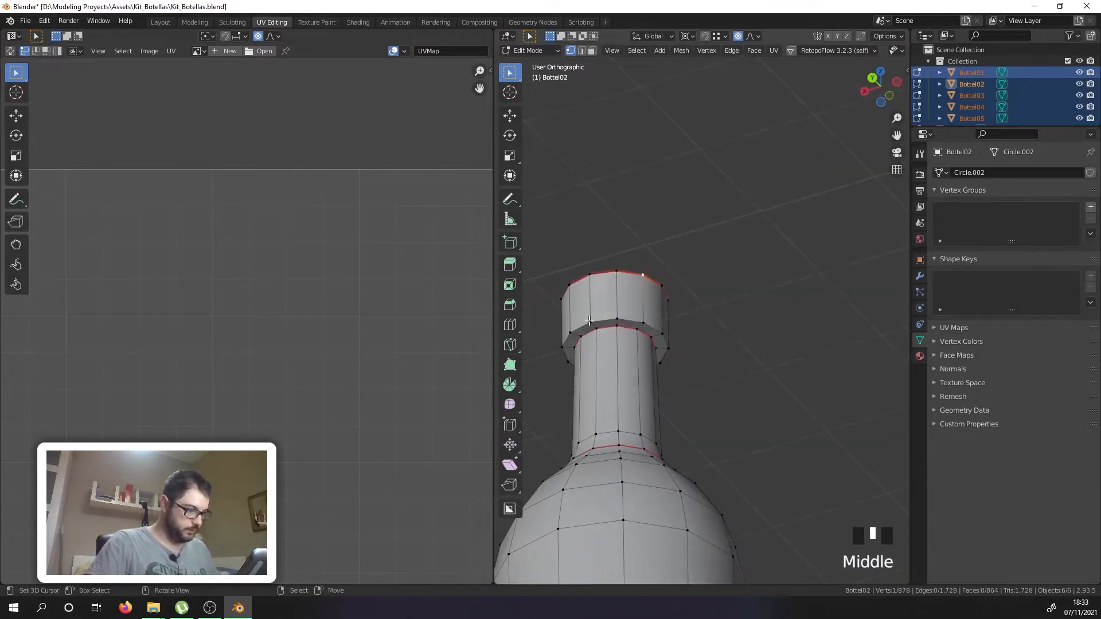
pyautogui.keyDown('ctrl'); pyautogui.rightClick(593, 273); pyautogui.keyUp('ctrl')
# Step: Add a vertical edge path on the second bottle's cap, from its lower seam up to the top rim
pyautogui.scroll(-7, 585, 293)
pyautogui.keyDown('shift'); pyautogui.moveTo(580, 294); pyautogui.dragTo(718, 305, button='middle'); pyautogui.keyUp('shift')
pyautogui.scroll(10, 636, 367)
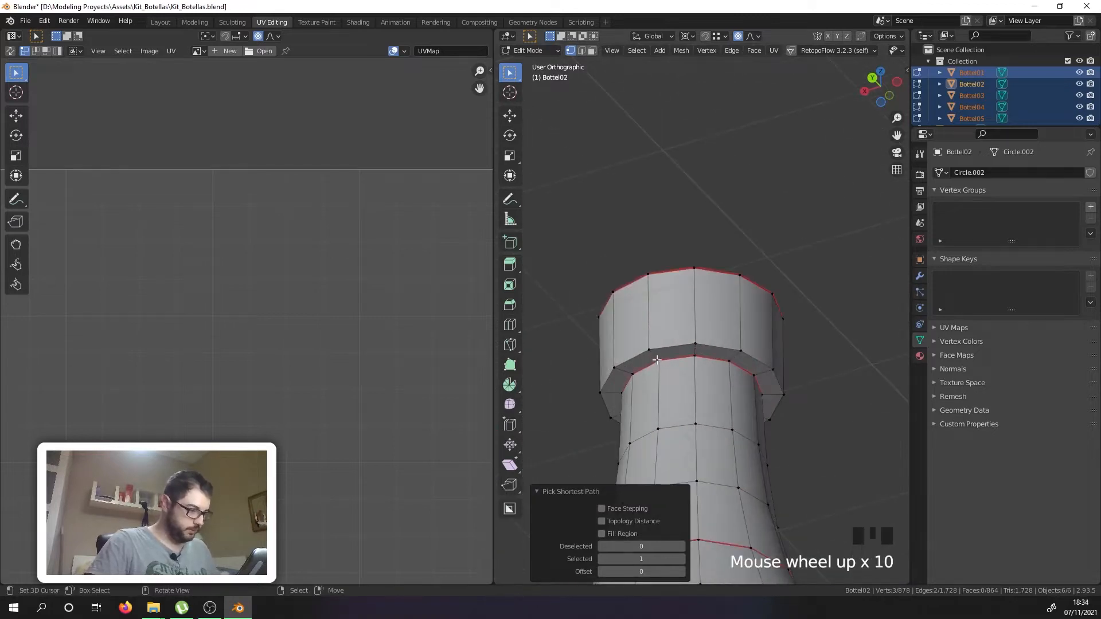
pyautogui.keyDown('shift'); pyautogui.rightClick(657, 360); pyautogui.keyUp('shift')
pyautogui.keyDown('ctrl'); pyautogui.rightClick(652, 276); pyautogui.keyUp('ctrl')
# Step: Add a vertical edge path on the third bottle's cap, from its lower seam up to the top rim
pyautogui.scroll(-8, 651, 276)
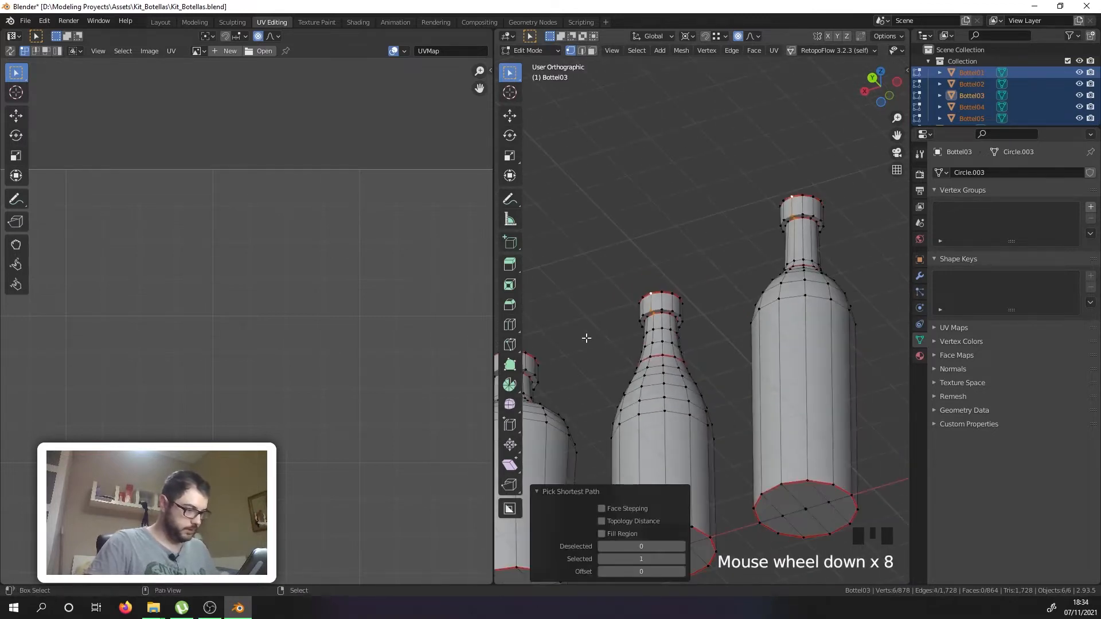
pyautogui.keyDown('shift'); pyautogui.moveTo(625, 344); pyautogui.dragTo(697, 364, button='middle'); pyautogui.keyUp('shift')
pyautogui.scroll(5, 698, 364)
pyautogui.scroll(4, 697, 364)
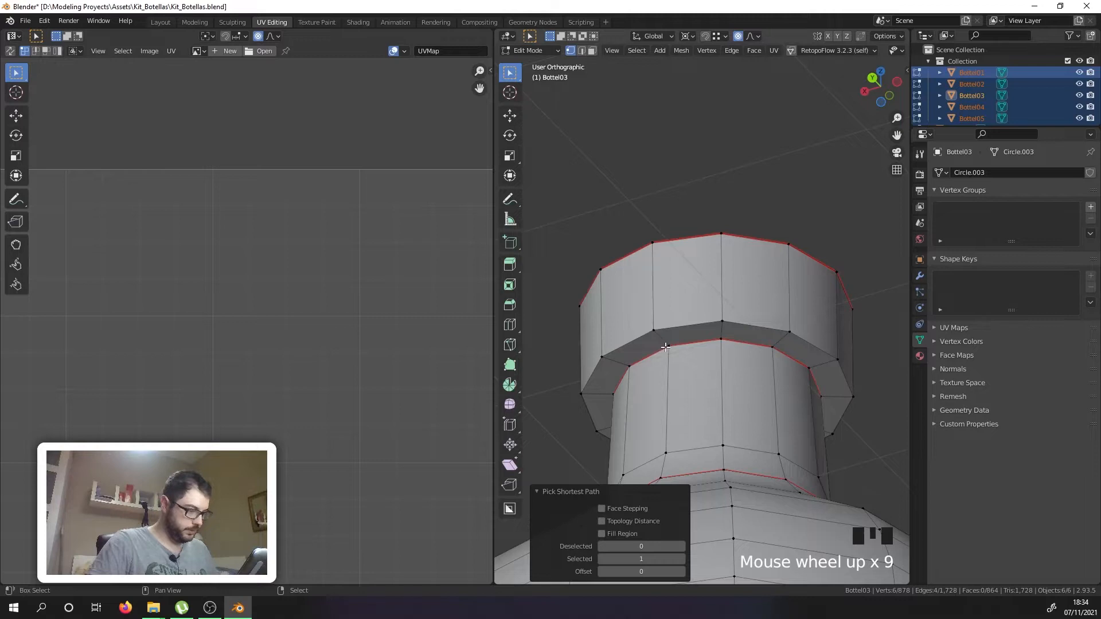
pyautogui.keyDown('shift'); pyautogui.rightClick(665, 347); pyautogui.keyUp('shift')
pyautogui.keyDown('ctrl'); pyautogui.rightClick(652, 244); pyautogui.keyUp('ctrl')
# Step: Add a vertical edge path across the fourth bottle's collar, joining its lower and upper seams
pyautogui.scroll(-4, 653, 264)
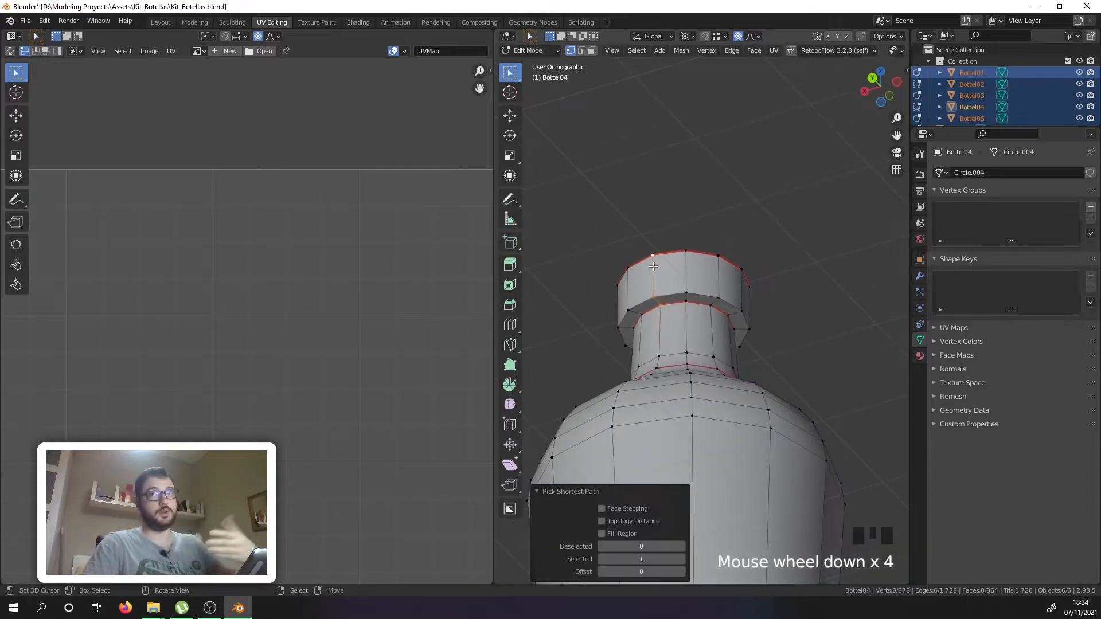
pyautogui.scroll(-8, 653, 267)
pyautogui.keyDown('shift'); pyautogui.moveTo(653, 266); pyautogui.dragTo(655, 299, button='middle'); pyautogui.keyUp('shift')
pyautogui.scroll(11, 656, 298)
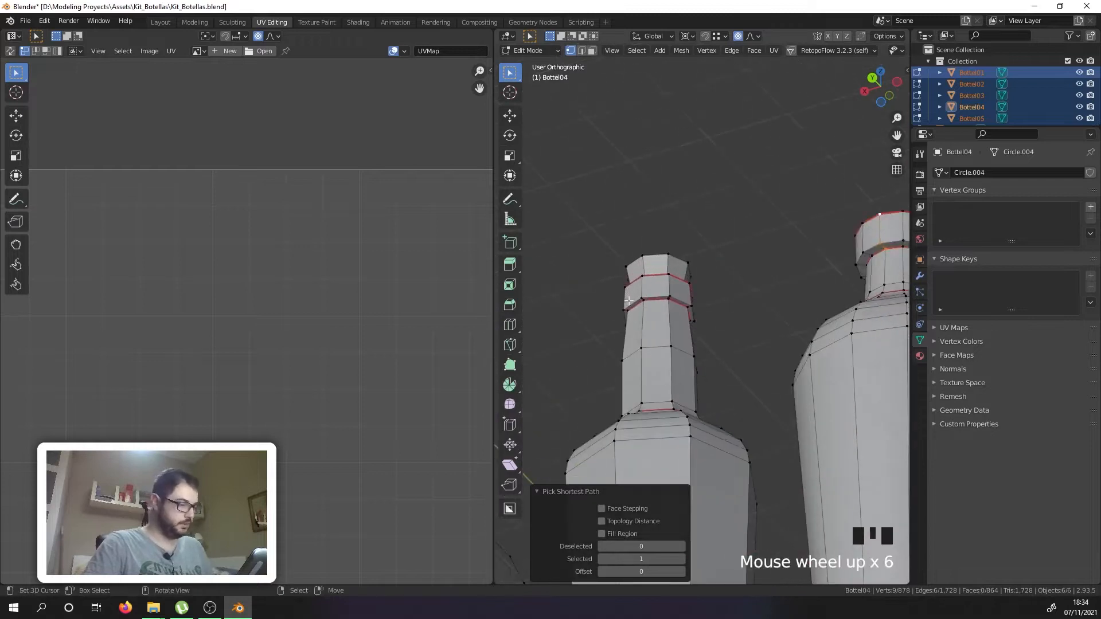
pyautogui.keyDown('shift'); pyautogui.rightClick(656, 297); pyautogui.keyUp('shift')
pyautogui.keyDown('ctrl'); pyautogui.rightClick(653, 240); pyautogui.keyUp('ctrl')
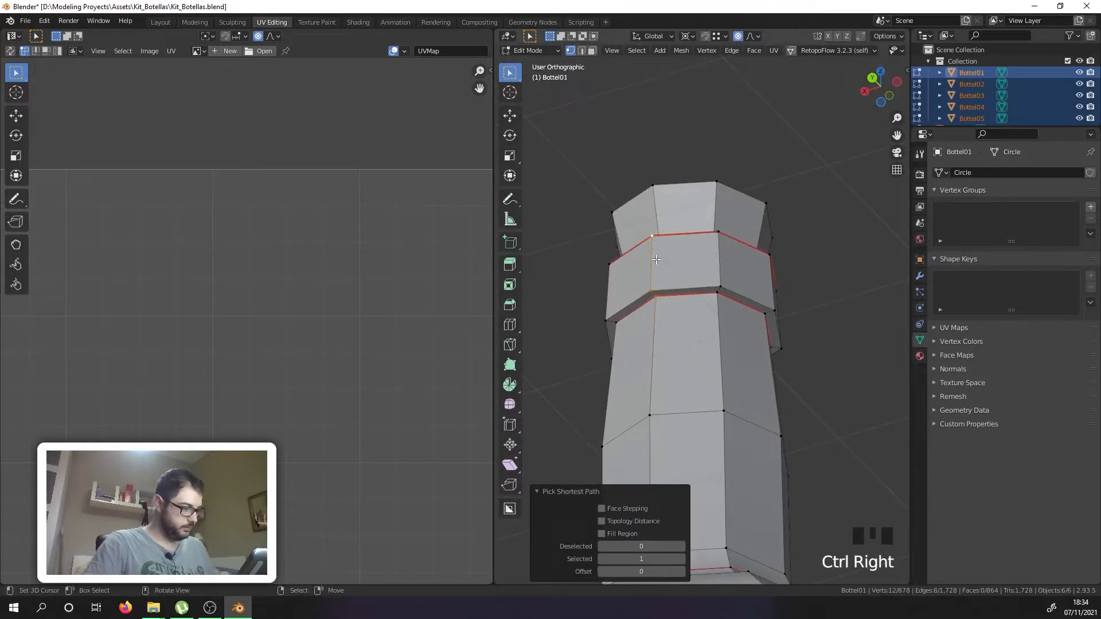
# Step: Add a vertical edge path on the fifth bottle's stepped cap, from its lower seam up to the top rim
pyautogui.scroll(-9, 602, 305)
pyautogui.keyDown('shift'); pyautogui.moveTo(602, 305); pyautogui.dragTo(745, 300, button='middle'); pyautogui.keyUp('shift')
pyautogui.scroll(6, 692, 303)
pyautogui.scroll(4, 693, 303)
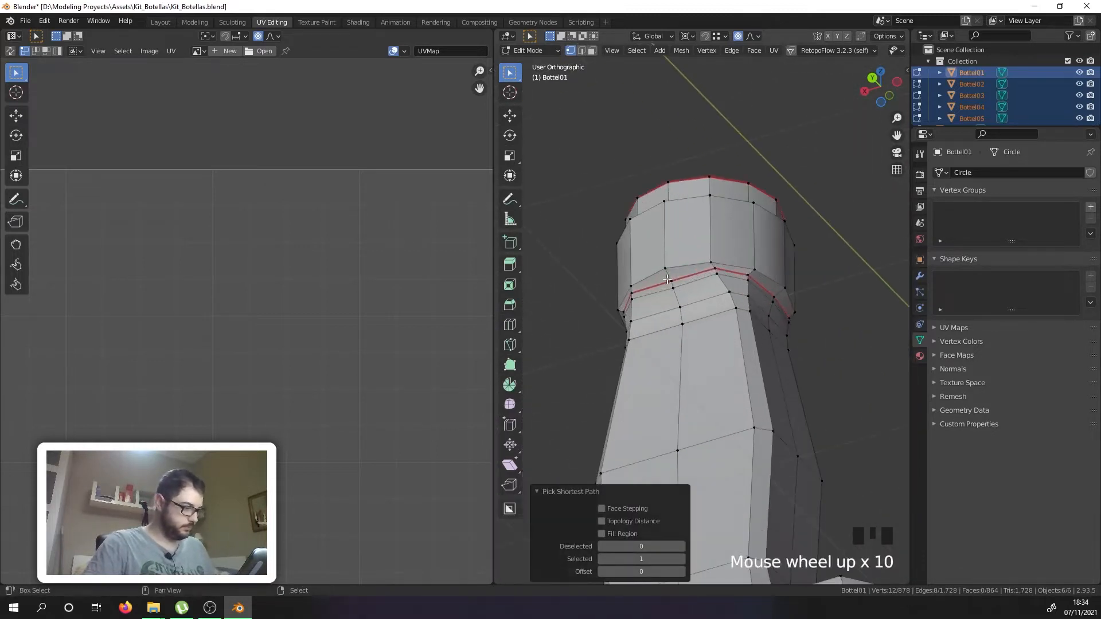
pyautogui.keyDown('shift'); pyautogui.rightClick(672, 281); pyautogui.keyUp('shift')
pyautogui.keyDown('ctrl'); pyautogui.rightClick(662, 199); pyautogui.keyUp('ctrl')
pyautogui.moveTo(662, 199); pyautogui.dragTo(668, 286, button='middle')
pyautogui.scroll(-7, 659, 166)
pyautogui.scroll(10, 665, 247)
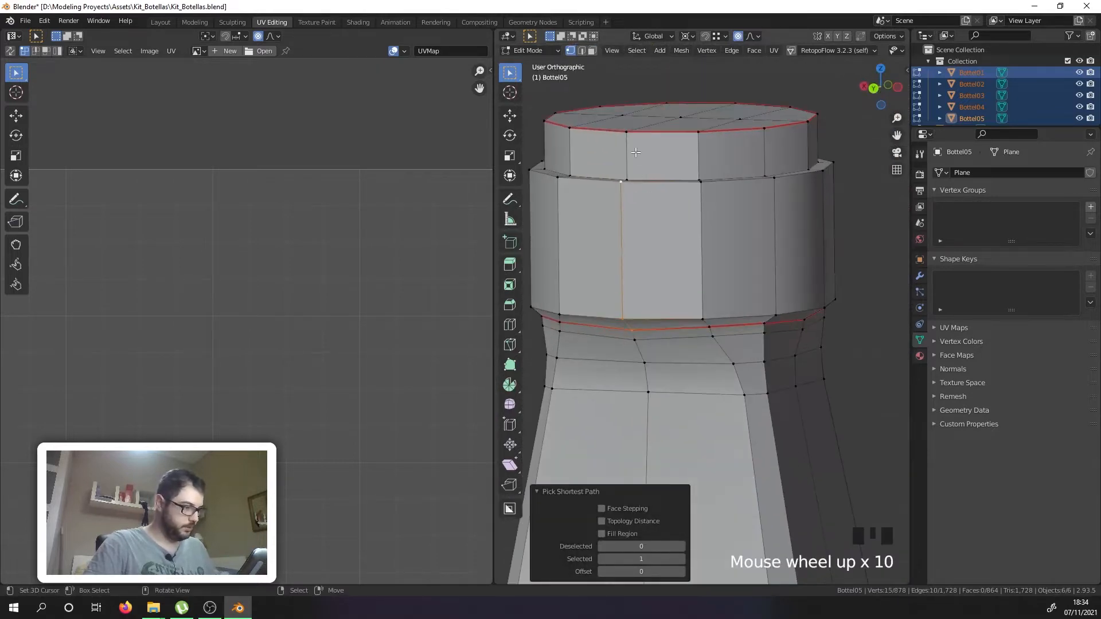
pyautogui.keyDown('ctrl'); pyautogui.rightClick(627, 138); pyautogui.keyUp('ctrl')
# Step: Add a vertical edge path on the flat sixth bottle's cap and mark all selected cap edges as seams
pyautogui.scroll(-14, 627, 138)
pyautogui.moveTo(791, 281)
pyautogui.keyDown('shift'); pyautogui.mouseDown(button='middle')
pyautogui.moveTo(759, 271)
pyautogui.moveTo(808, 281)
pyautogui.mouseUp(button='middle'); pyautogui.keyUp('shift')
pyautogui.scroll(14, 665, 321)
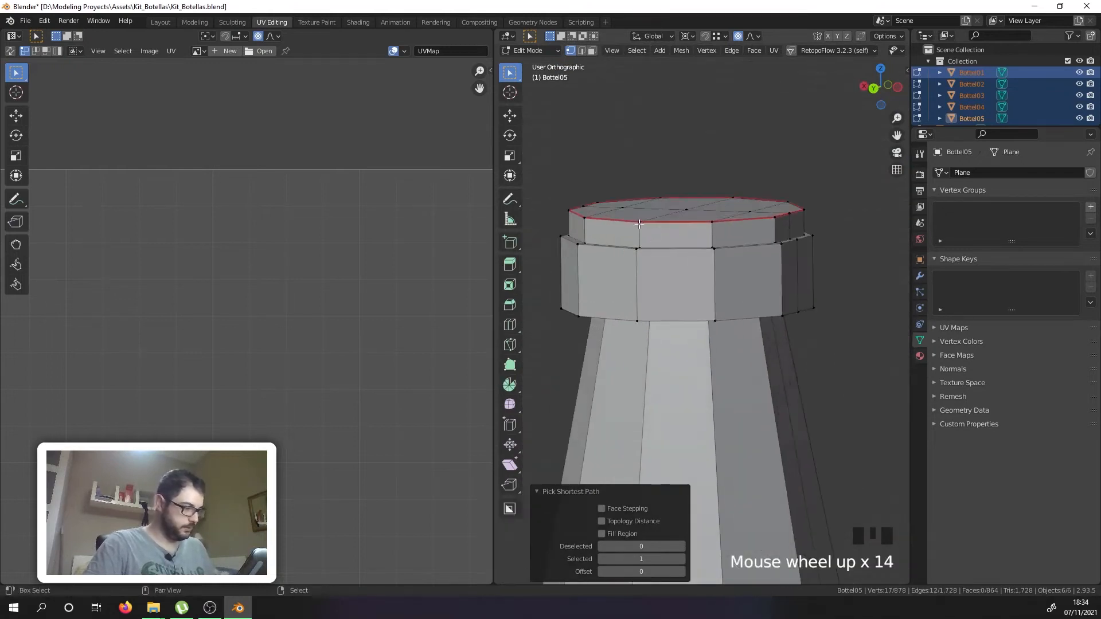
pyautogui.keyDown('shift'); pyautogui.rightClick(639, 222); pyautogui.keyUp('shift')
pyautogui.moveTo(664, 337); pyautogui.dragTo(665, 283, button='middle')
pyautogui.scroll(-14, 666, 283)
pyautogui.scroll(10, 662, 389)
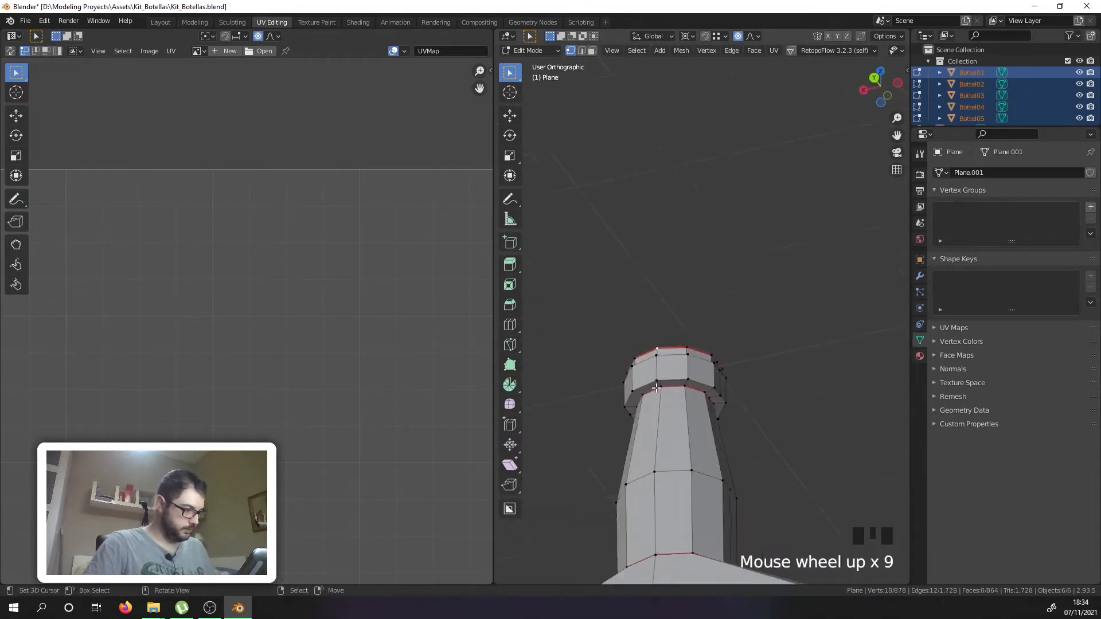
pyautogui.keyDown('ctrl'); pyautogui.rightClick(661, 388); pyautogui.keyUp('ctrl')
pyautogui.scroll(-10, 661, 389)
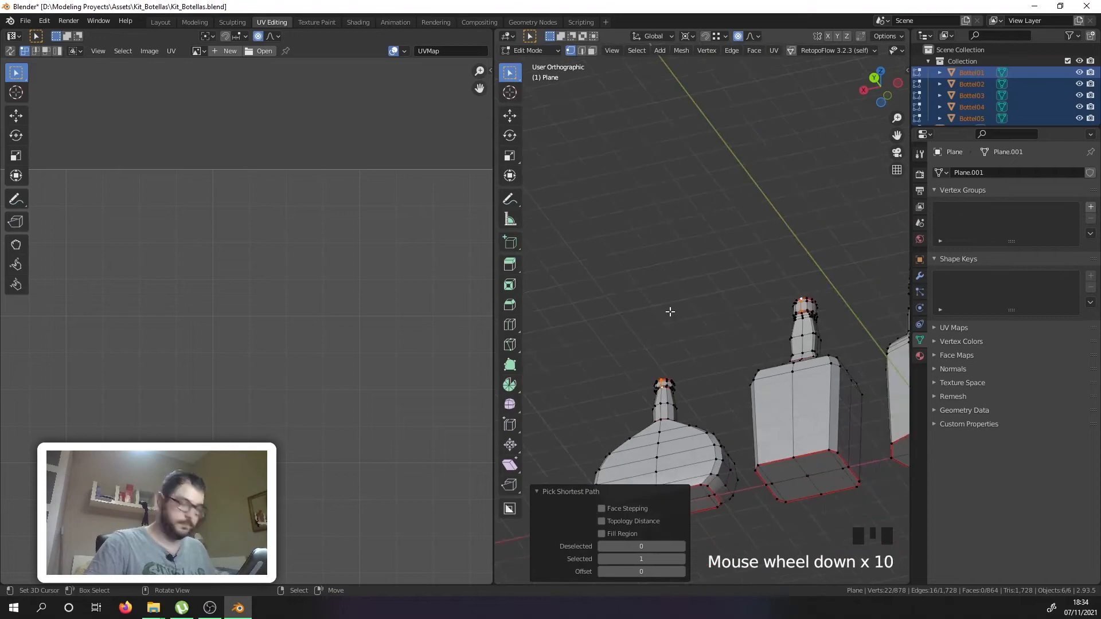
pyautogui.press('u')
pyautogui.press('u')
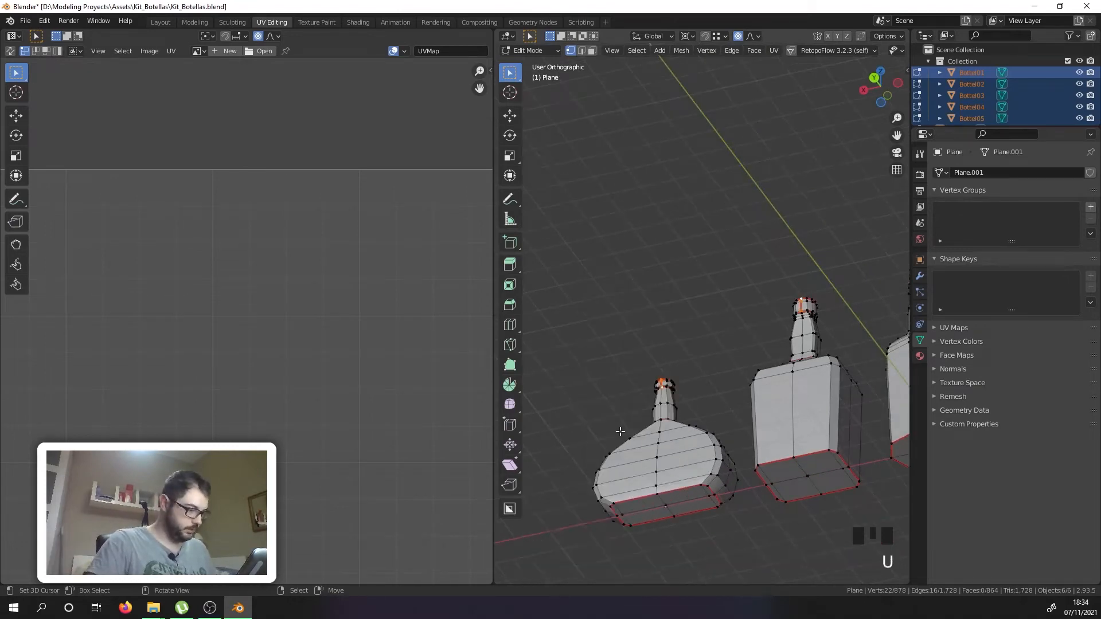
# Step: Select all geometry of the six bottles, unwrap it with the vertical cap seams, and inspect the resulting UV islands
pyautogui.scroll(-10, 631, 407)
pyautogui.moveTo(634, 381); pyautogui.dragTo(799, 442, button='middle')
pyautogui.press('a')
pyautogui.press('a')
pyautogui.scroll(6, 674, 393)
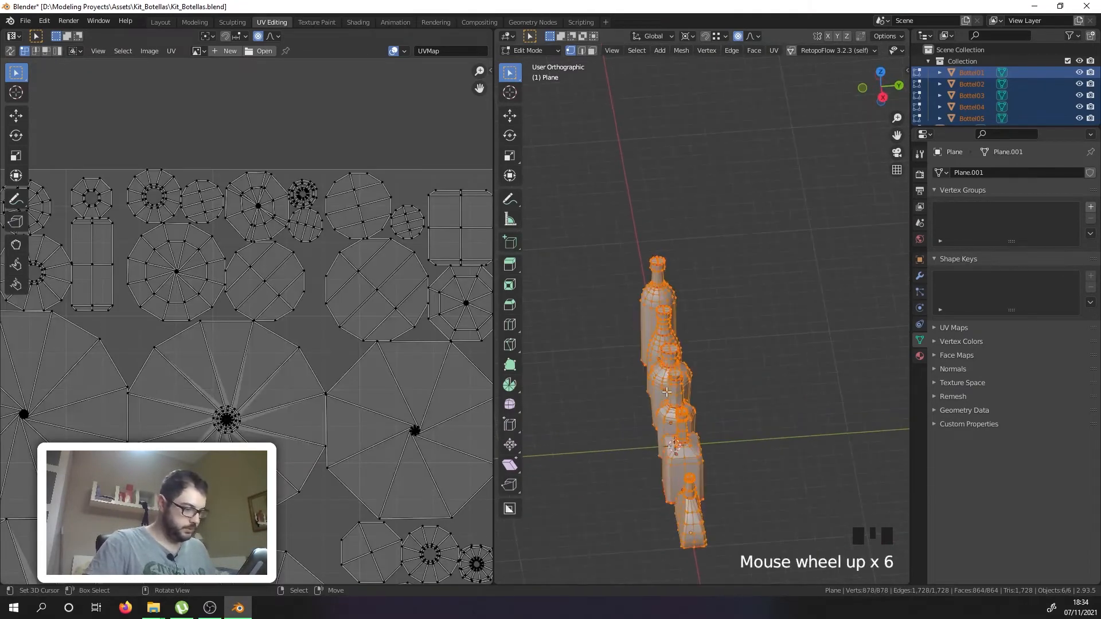
pyautogui.press('u')
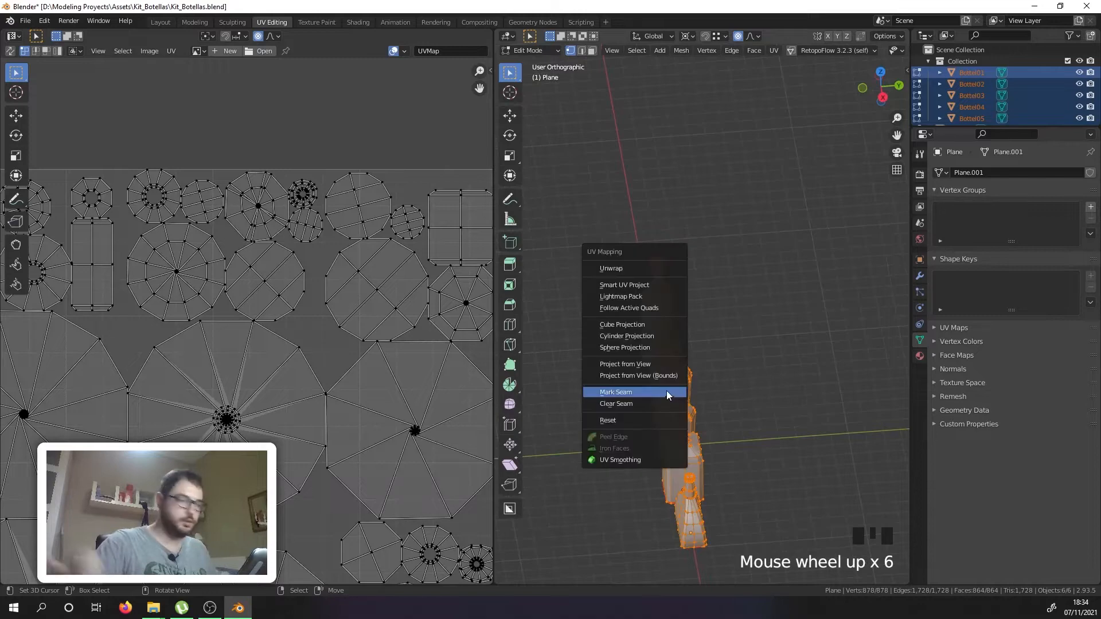
pyautogui.click(634, 269)
pyautogui.scroll(-5, 239, 346)
pyautogui.scroll(8, 307, 332)
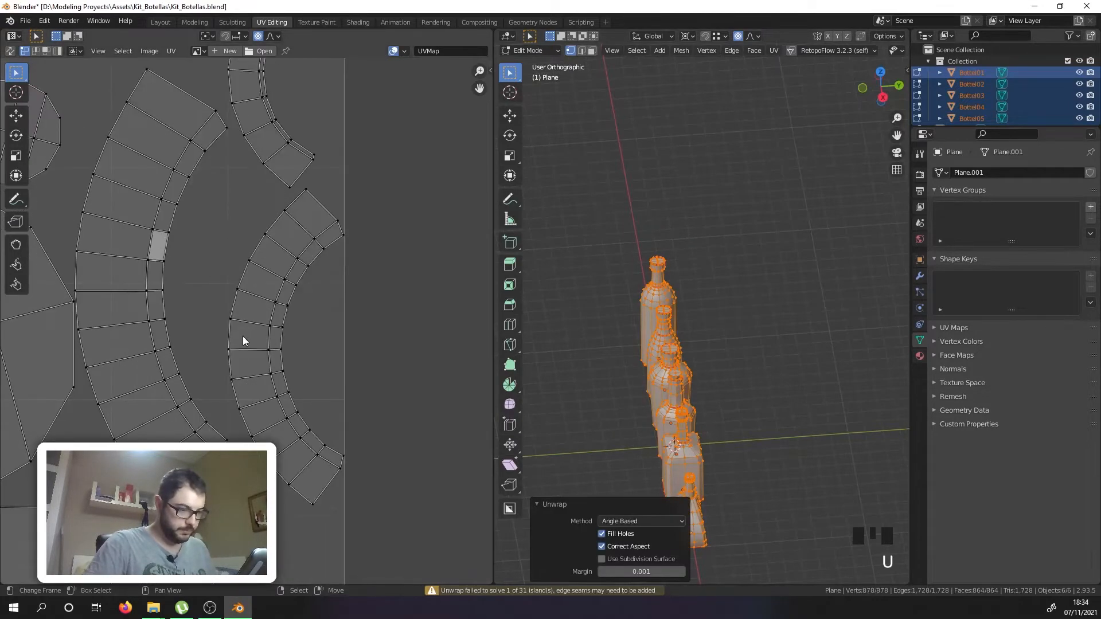
pyautogui.scroll(-5, 283, 269)
pyautogui.scroll(9, 257, 299)
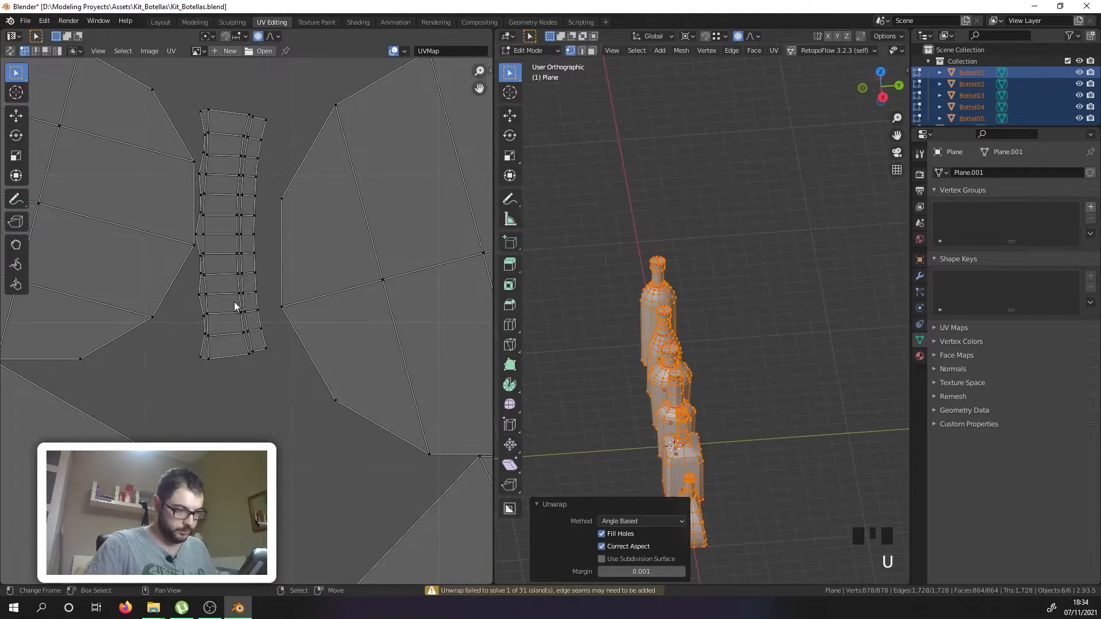
# Step: Examine the unwrapped UV islands across the whole layout and compare them with the existing seams on the bottles' caps and necks
pyautogui.scroll(-5, 225, 257)
pyautogui.scroll(4, 236, 314)
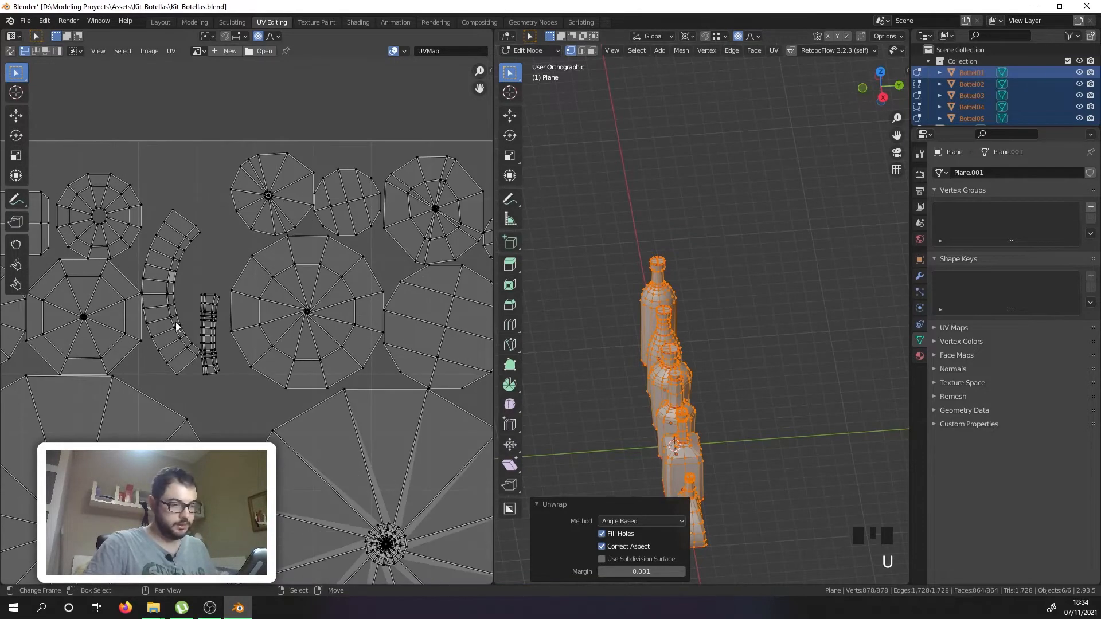
pyautogui.scroll(-5, 172, 319)
pyautogui.moveTo(591, 424); pyautogui.dragTo(728, 414, button='middle')
pyautogui.moveTo(747, 378); pyautogui.dragTo(681, 361, button='middle')
pyautogui.scroll(4, 754, 359)
pyautogui.scroll(-2, 690, 381)
pyautogui.scroll(1, 672, 346)
pyautogui.scroll(4, 665, 347)
pyautogui.moveTo(630, 263); pyautogui.dragTo(627, 256, button='middle')
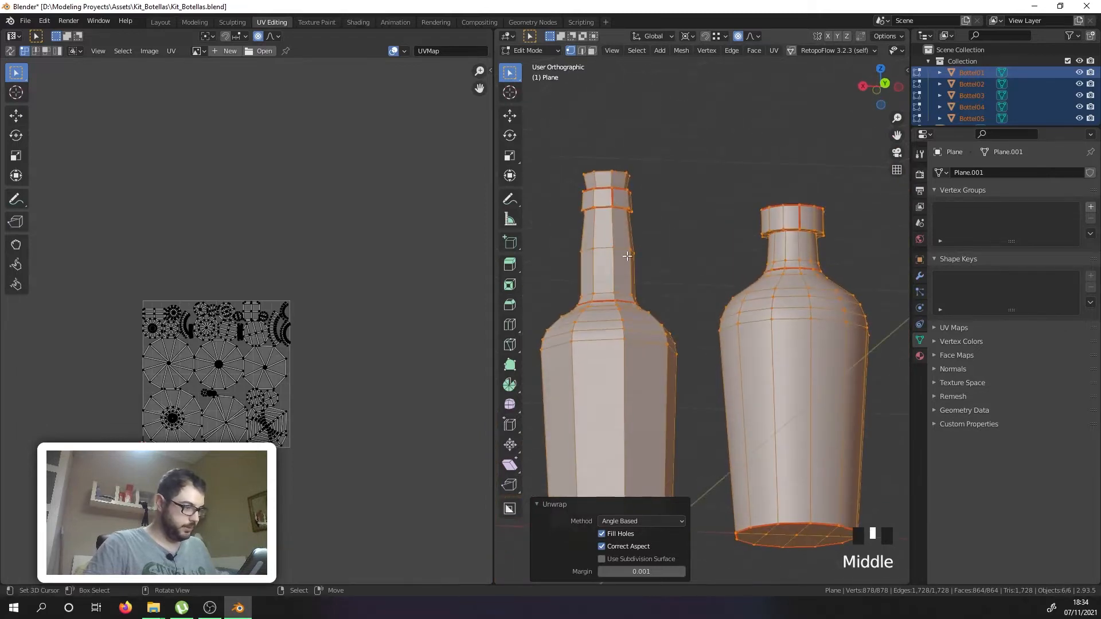
# Step: Select a vertical edge path on Bottel01 from the lower end of the collar seam down to the neck-base seam
pyautogui.rightClick(611, 209)
pyautogui.scroll(1, 612, 217)
pyautogui.moveTo(612, 218); pyautogui.dragTo(613, 208, button='middle')
pyautogui.scroll(3, 613, 215)
pyautogui.moveTo(622, 266); pyautogui.dragTo(626, 321, button='middle')
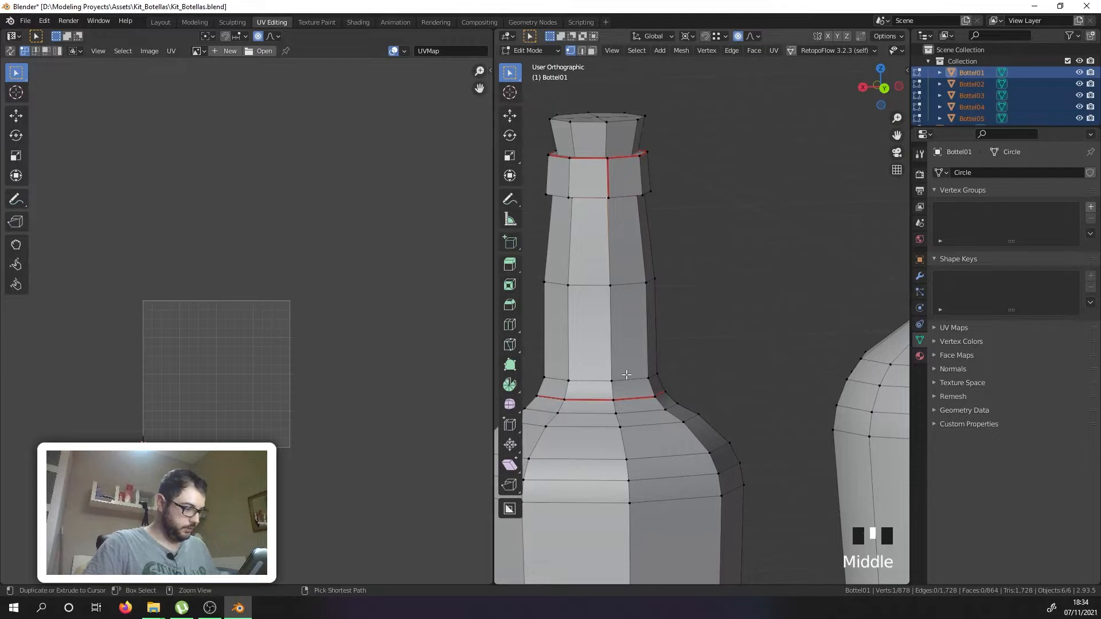
pyautogui.keyDown('ctrl'); pyautogui.rightClick(615, 392); pyautogui.keyUp('ctrl')
# Step: Extend Bottel01's vertical edge path down the body to the base seam and mark the whole path as a seam
pyautogui.scroll(-3, 615, 392)
pyautogui.keyDown('shift'); pyautogui.moveTo(616, 413); pyautogui.dragTo(651, 450, button='middle'); pyautogui.keyUp('shift')
pyautogui.keyDown('ctrl'); pyautogui.rightClick(647, 447); pyautogui.keyUp('ctrl')
pyautogui.scroll(-3, 647, 447)
pyautogui.scroll(2, 652, 293)
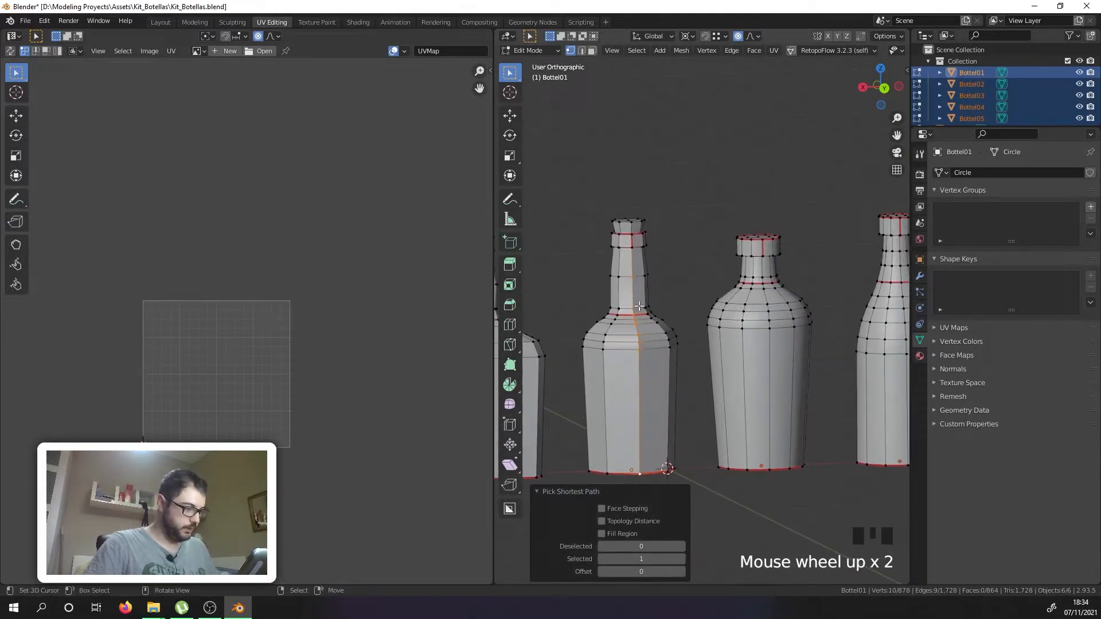
pyautogui.press('u')
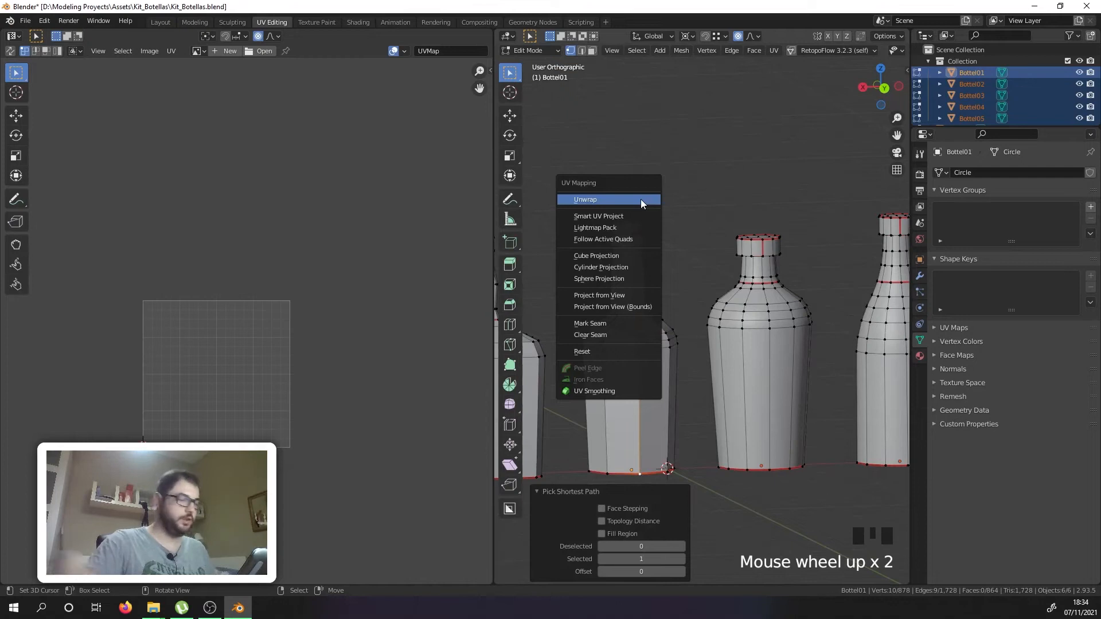
pyautogui.click(608, 322)
# Step: Select a vertical edge path on Bottel04 from the collar's lower edge through the neck and down to the base seam
pyautogui.moveTo(634, 271); pyautogui.dragTo(656, 250, button='middle')
pyautogui.scroll(1, 656, 250)
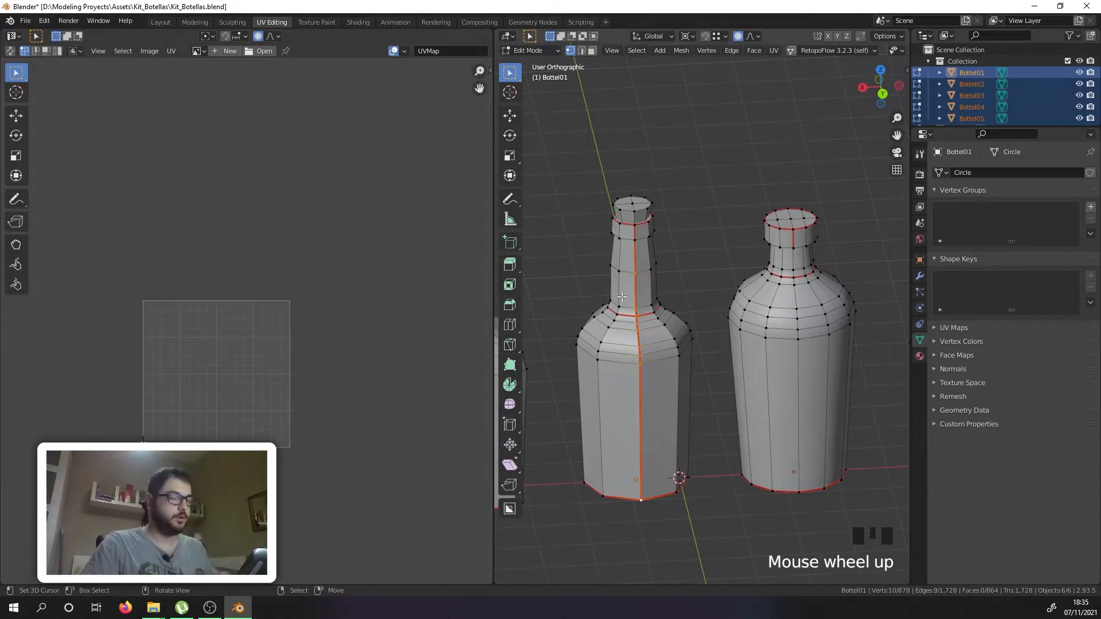
pyautogui.scroll(-1, 622, 297)
pyautogui.scroll(-1, 677, 281)
pyautogui.scroll(4, 736, 267)
pyautogui.moveTo(734, 260); pyautogui.dragTo(743, 302, button='middle')
pyautogui.keyDown('ctrl'); pyautogui.rightClick(739, 305); pyautogui.keyUp('ctrl')
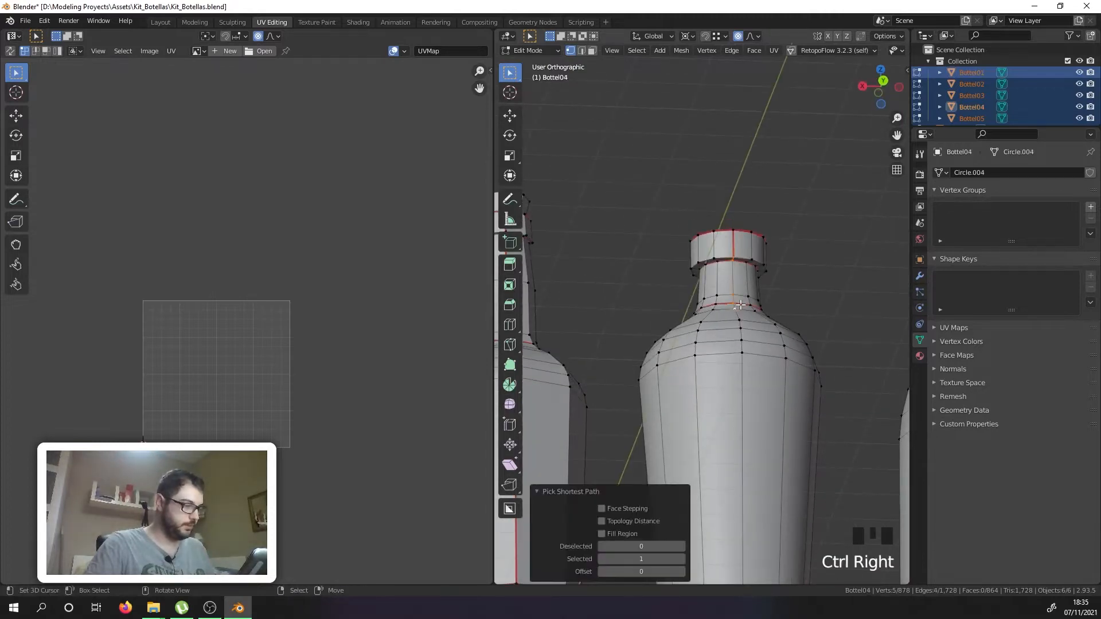
pyautogui.scroll(-5, 740, 306)
pyautogui.keyDown('ctrl'); pyautogui.rightClick(738, 420); pyautogui.keyUp('ctrl')
# Step: Add vertical edge paths on Bottel03 and Bottel02 to the selection, each running from the collar seam down to the base seam
pyautogui.keyDown('shift'); pyautogui.moveTo(826, 300); pyautogui.dragTo(717, 297, button='middle'); pyautogui.keyUp('shift')
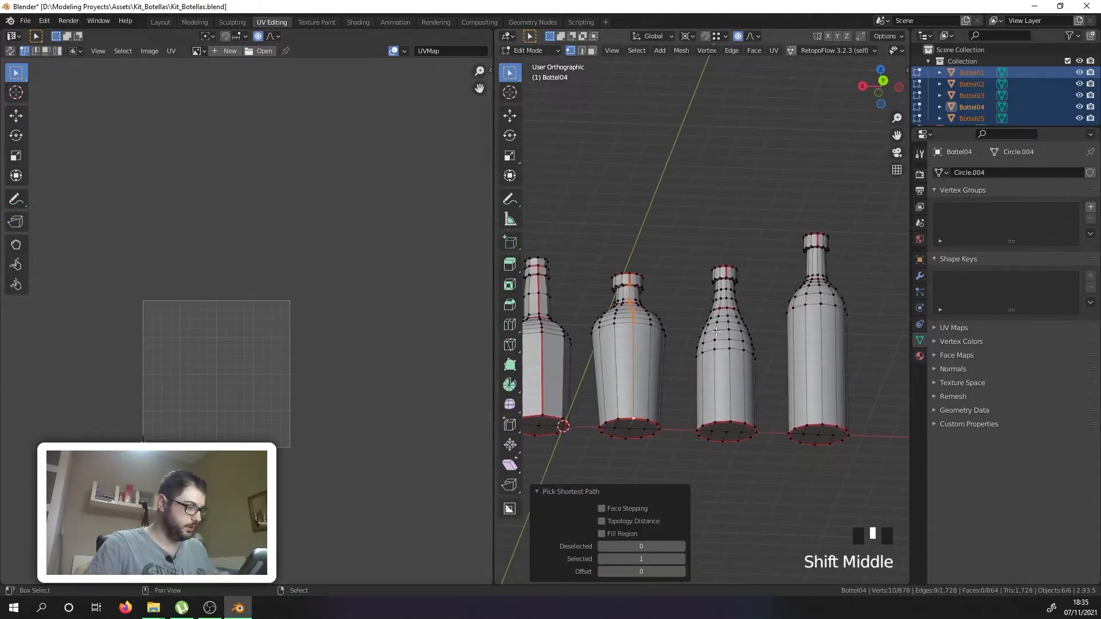
pyautogui.scroll(5, 717, 297)
pyautogui.keyDown('shift'); pyautogui.rightClick(736, 238); pyautogui.keyUp('shift')
pyautogui.scroll(-4, 737, 238)
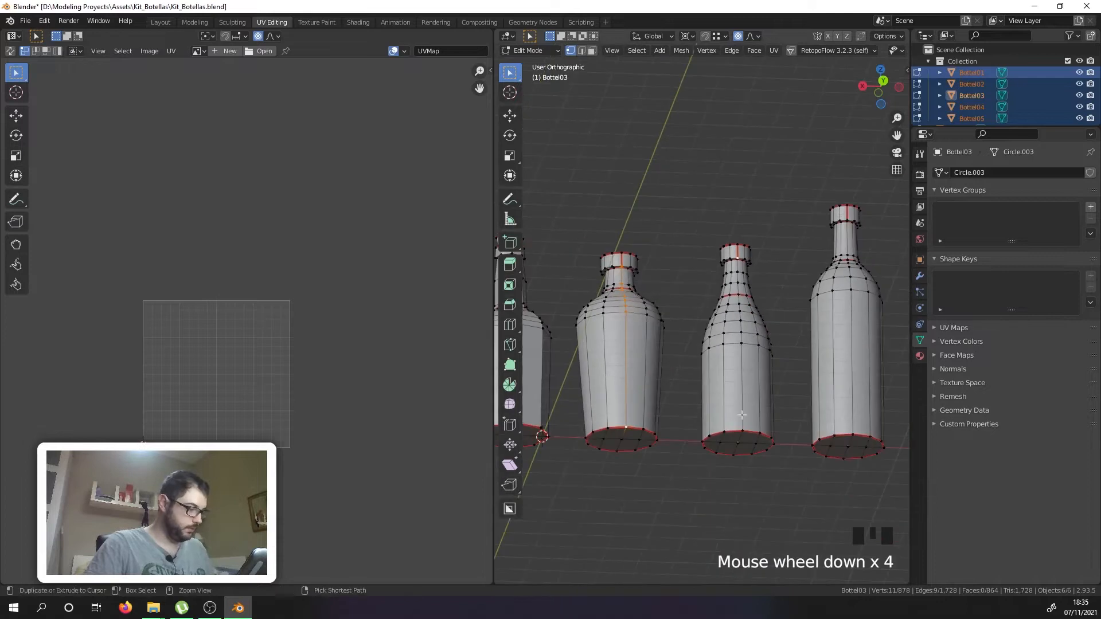
pyautogui.keyDown('ctrl'); pyautogui.rightClick(845, 225); pyautogui.keyUp('ctrl')
pyautogui.keyDown('shift'); pyautogui.rightClick(869, 447); pyautogui.keyUp('shift')
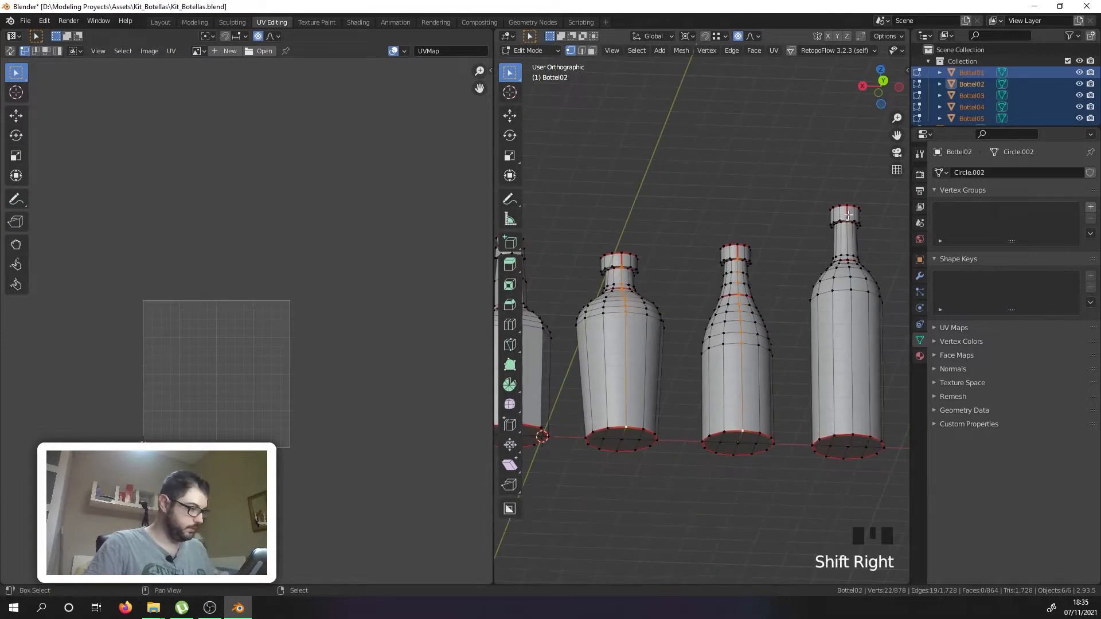
pyautogui.keyDown('ctrl'); pyautogui.rightClick(858, 434); pyautogui.keyUp('ctrl')
# Step: Add a vertical edge path on square Bottel05 from the cap's lower seam down the front centre to the base seam
pyautogui.scroll(-6, 859, 435)
pyautogui.keyDown('shift'); pyautogui.moveTo(858, 434); pyautogui.dragTo(883, 436, button='middle'); pyautogui.keyUp('shift')
pyautogui.scroll(10, 711, 323)
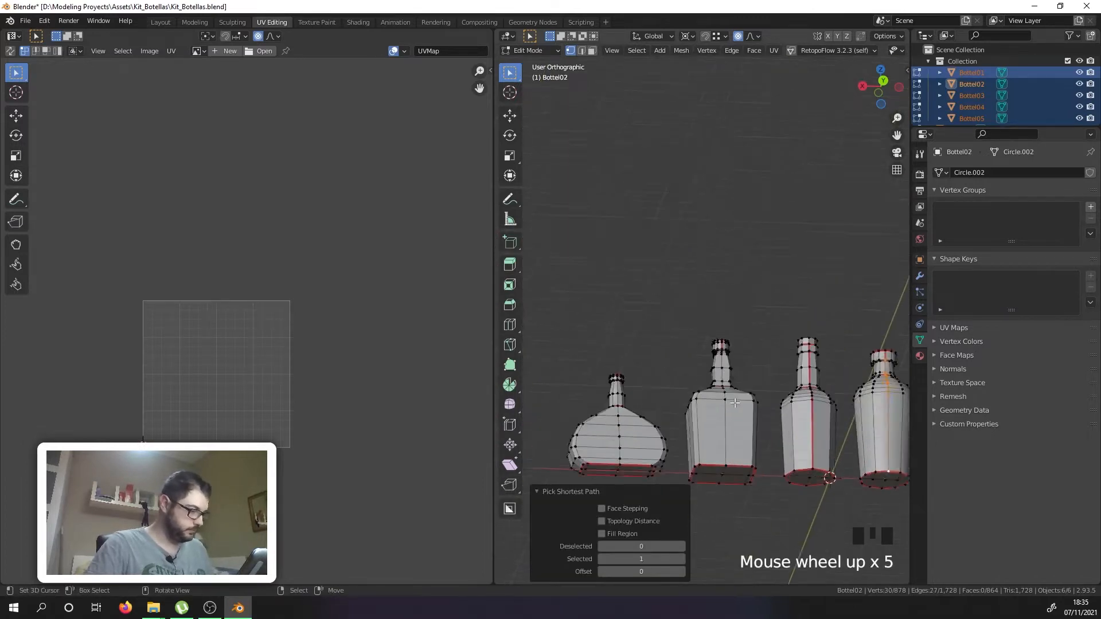
pyautogui.keyDown('shift'); pyautogui.rightClick(716, 293); pyautogui.keyUp('shift')
pyautogui.scroll(-2, 716, 293)
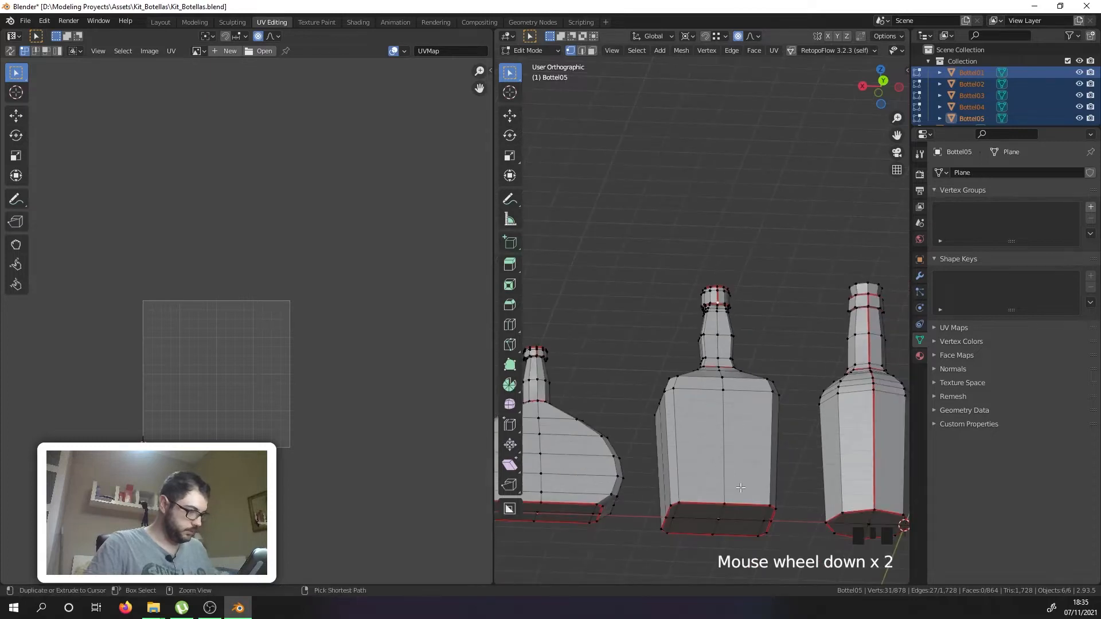
pyautogui.keyDown('ctrl'); pyautogui.rightClick(729, 499); pyautogui.keyUp('ctrl')
# Step: Add a vertical edge path from the flat bottle's collar to its base and mark all selected vertical paths as seams
pyautogui.scroll(-2, 730, 499)
pyautogui.keyDown('shift'); pyautogui.moveTo(730, 499); pyautogui.dragTo(689, 338, button='middle'); pyautogui.keyUp('shift')
pyautogui.scroll(5, 684, 323)
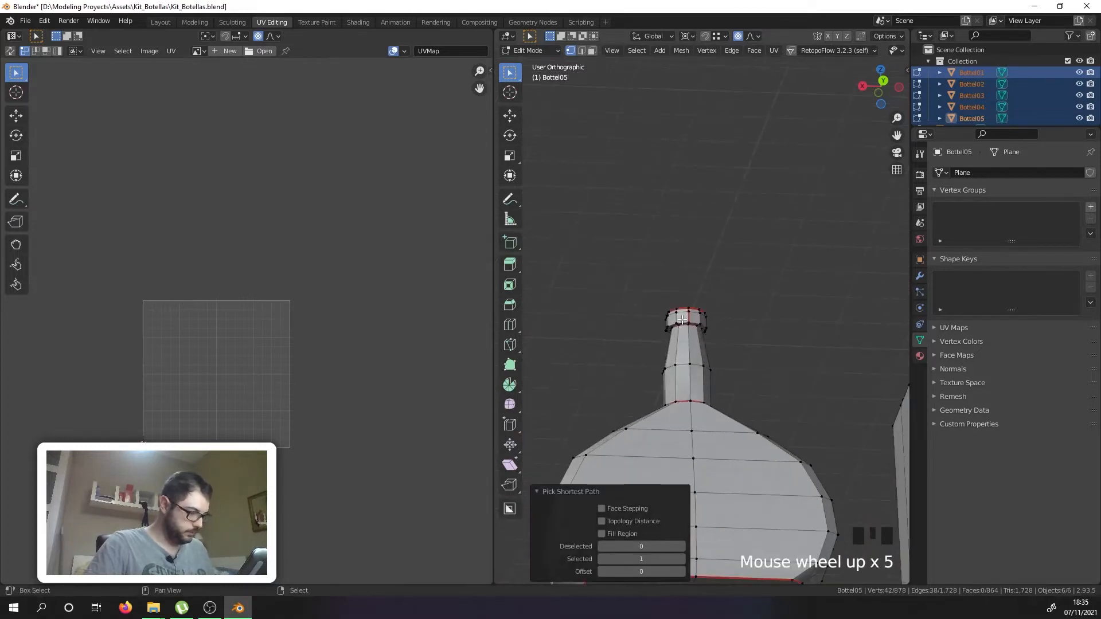
pyautogui.scroll(-4, 687, 320)
pyautogui.keyDown('ctrl'); pyautogui.rightClick(693, 451); pyautogui.keyUp('ctrl')
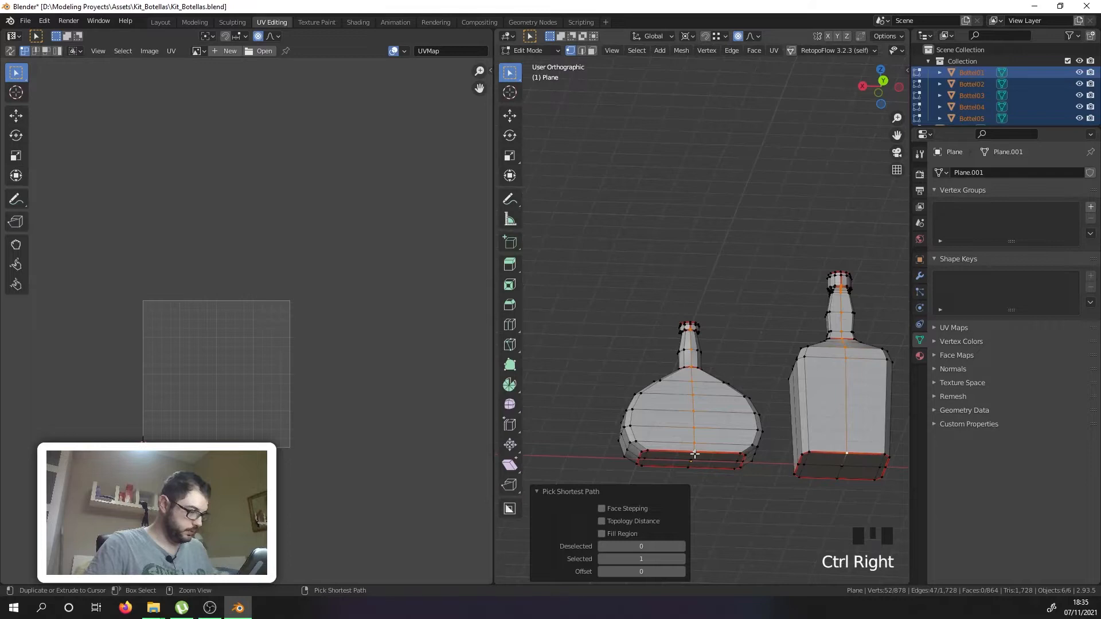
pyautogui.press('u')
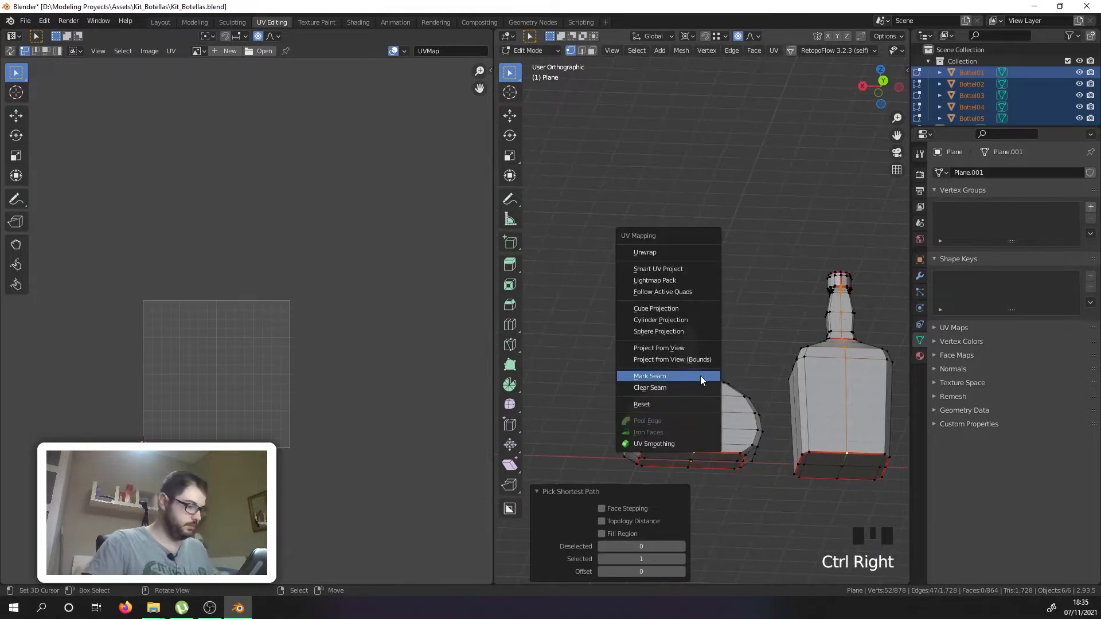
pyautogui.click(701, 376)
# Step: Clear the vertical seam along the front centre of the flat bottle's body, from the neck seam to the base
pyautogui.moveTo(700, 376); pyautogui.dragTo(698, 416, button='middle')
pyautogui.scroll(2, 691, 404)
pyautogui.rightClick(691, 391)
pyautogui.scroll(2, 694, 494)
pyautogui.scroll(2, 694, 503)
pyautogui.scroll(-2, 695, 502)
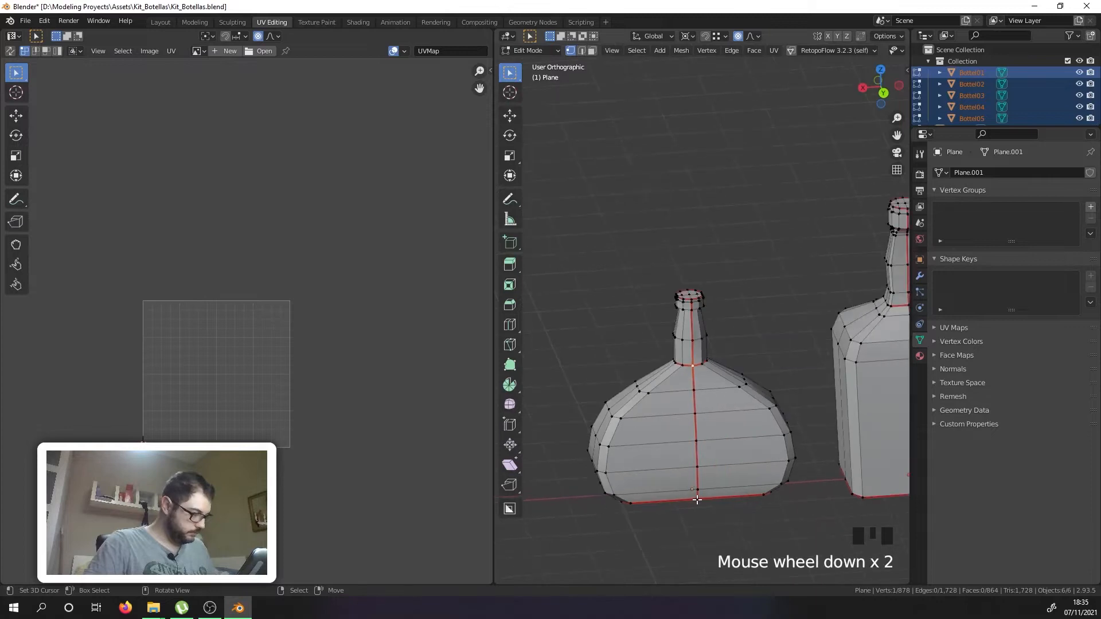
pyautogui.scroll(1, 697, 497)
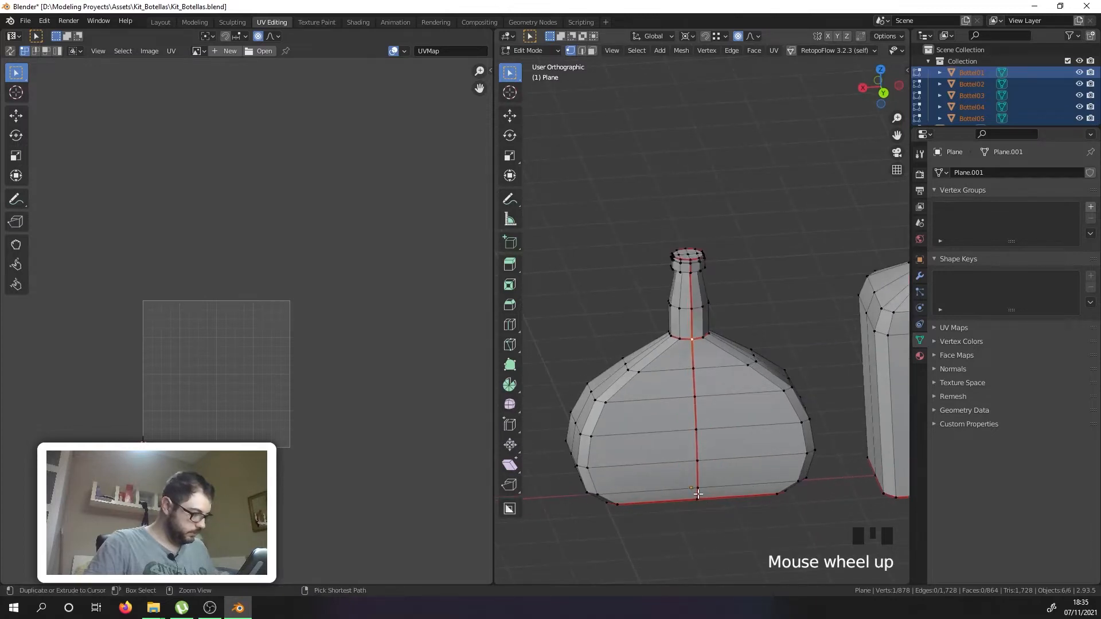
pyautogui.keyDown('ctrl'); pyautogui.rightClick(695, 403); pyautogui.keyUp('ctrl')
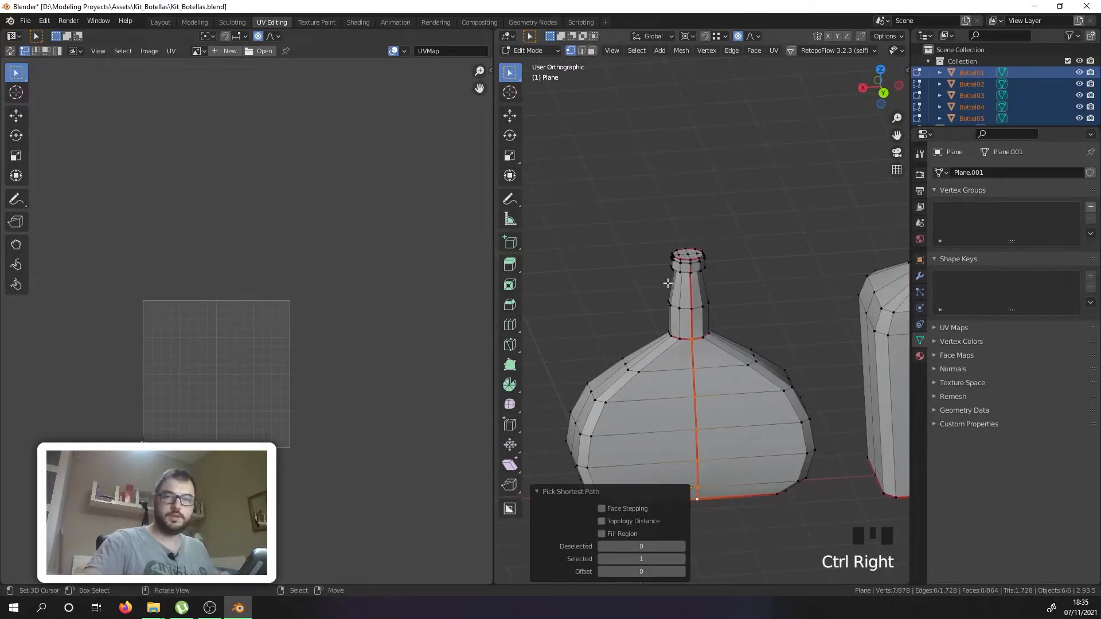
pyautogui.press('u')
pyautogui.click(664, 288)
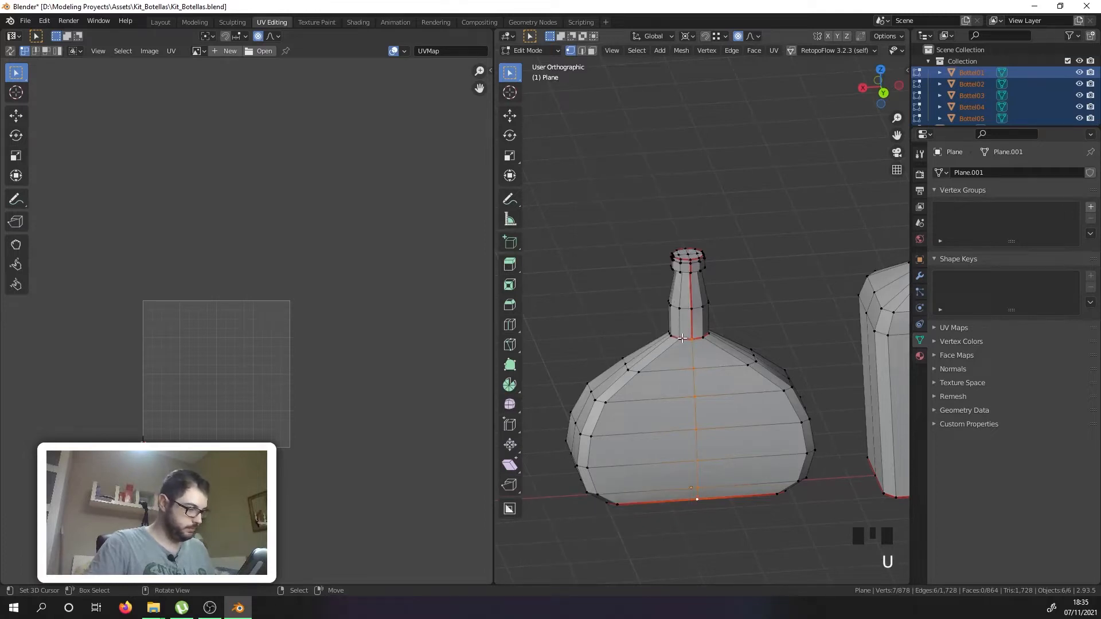
# Step: Mark a seam along the side contour of the flat bottle's front face, from the neck seam to the base
pyautogui.moveTo(625, 459); pyautogui.dragTo(621, 499, button='middle')
pyautogui.keyDown('ctrl'); pyautogui.rightClick(625, 480); pyautogui.keyUp('ctrl')
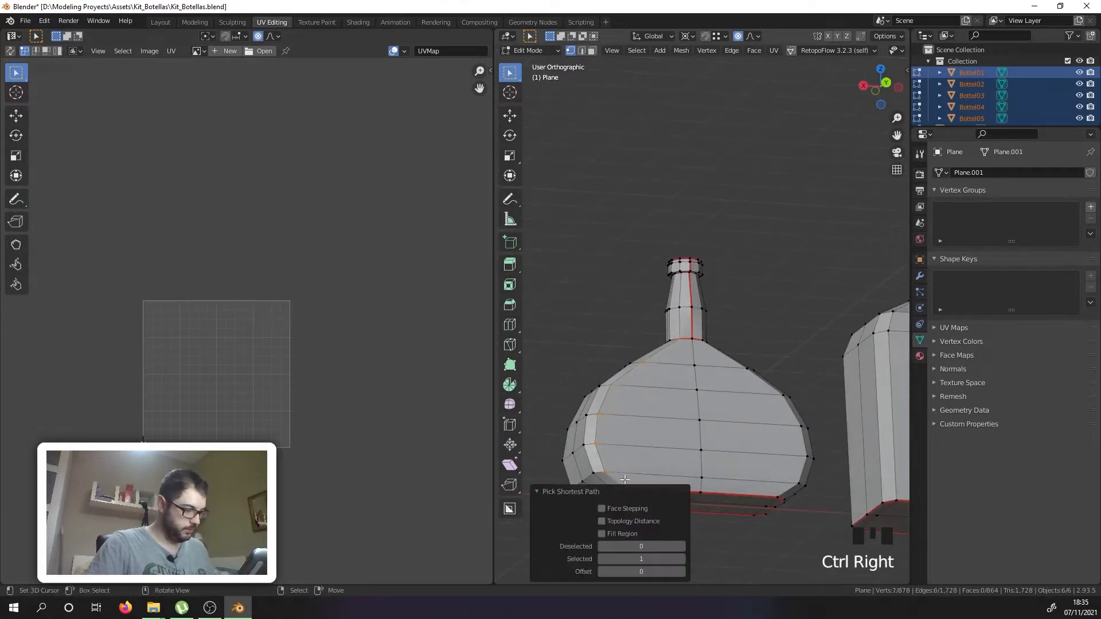
pyautogui.press('u')
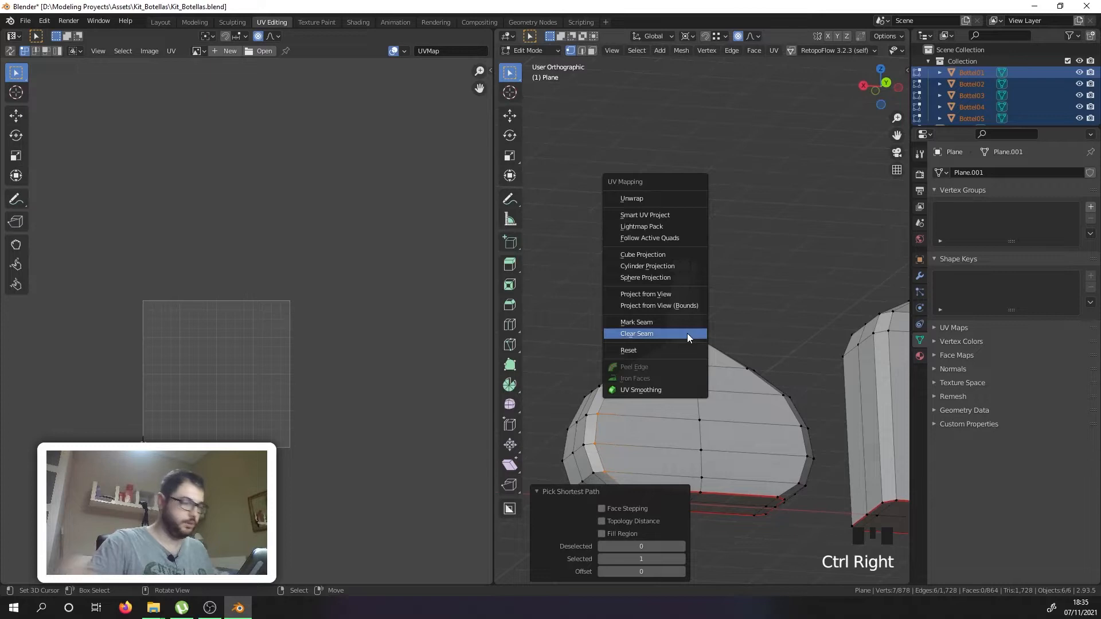
pyautogui.click(686, 324)
# Step: Mark a seam down the front corner edge of Bottel05's body, from the neck seam to the base
pyautogui.scroll(-8, 693, 325)
pyautogui.moveTo(693, 325); pyautogui.dragTo(716, 280, button='middle')
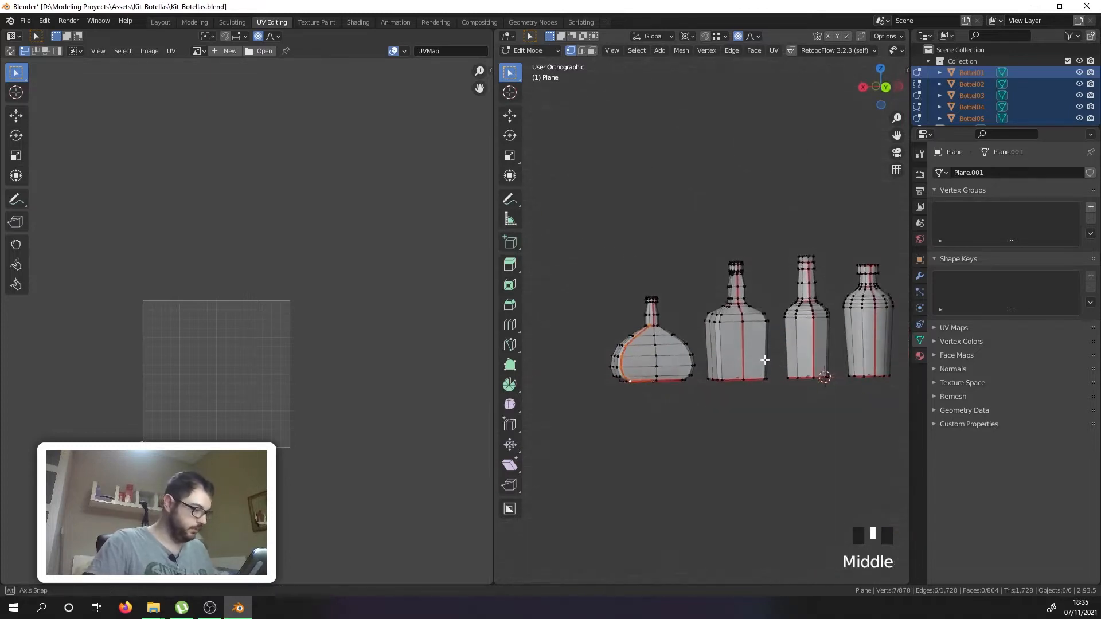
pyautogui.scroll(7, 718, 278)
pyautogui.rightClick(716, 280)
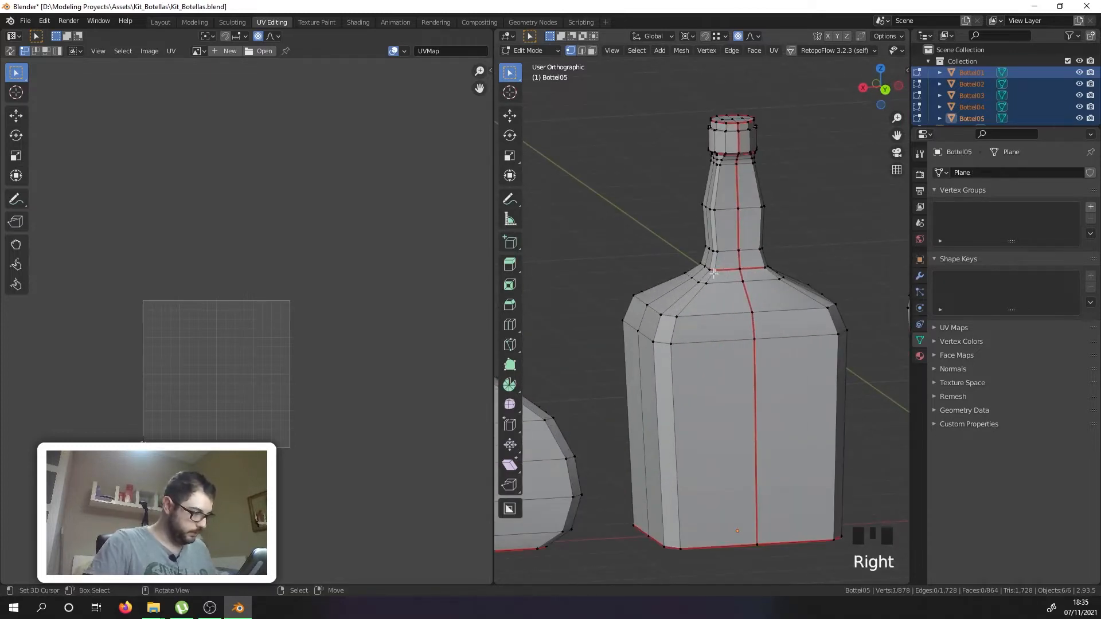
pyautogui.scroll(-2, 714, 298)
pyautogui.scroll(2, 688, 459)
pyautogui.keyDown('ctrl'); pyautogui.rightClick(684, 492); pyautogui.keyUp('ctrl')
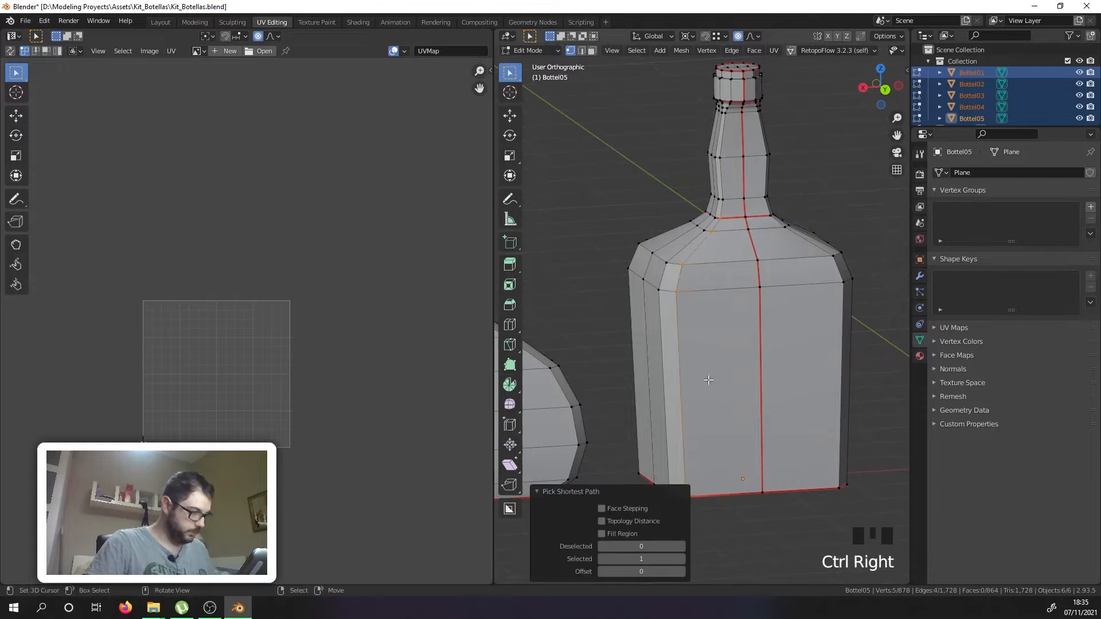
pyautogui.press('u')
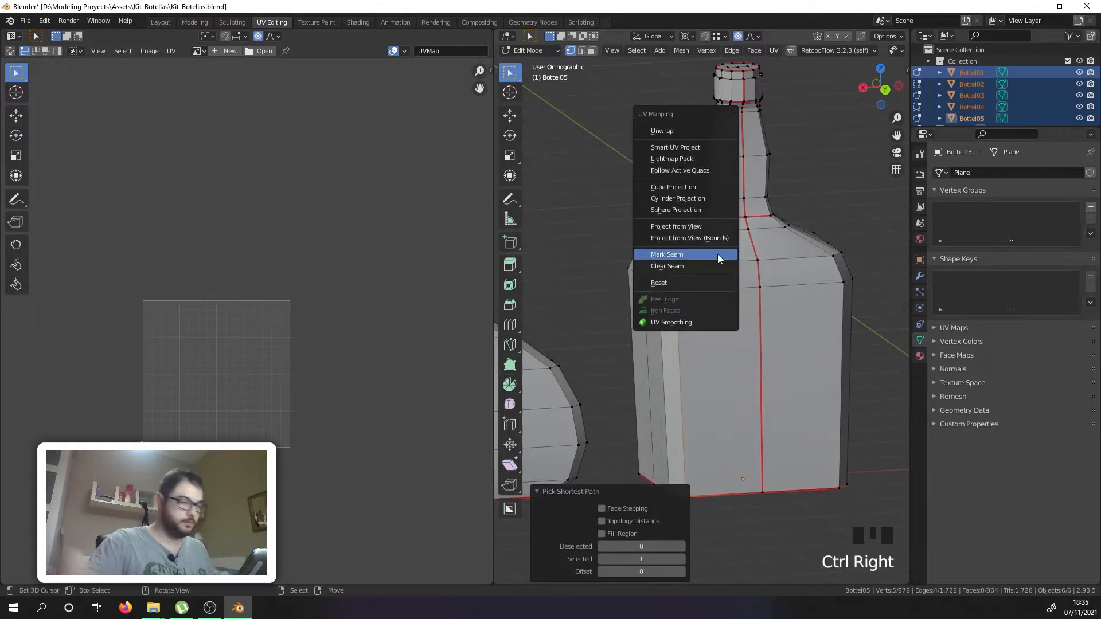
pyautogui.click(717, 253)
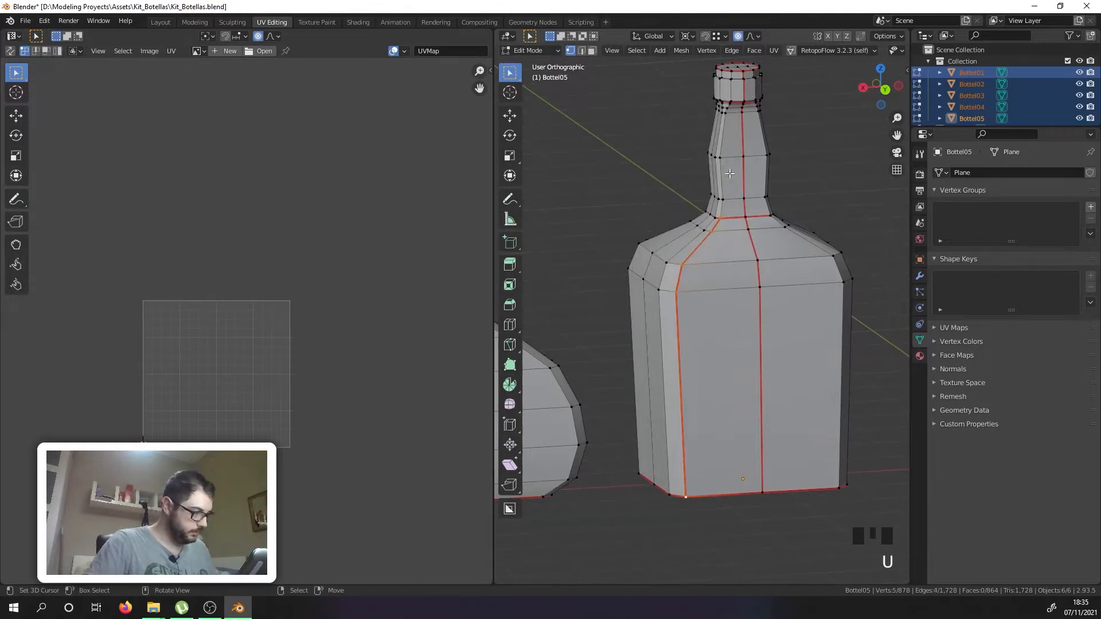
# Step: Mark a seam on Bottel05's cap and neck from the top rim down to the start of the body's corner seam
pyautogui.scroll(2, 731, 154)
pyautogui.keyDown('alt'); pyautogui.keyDown('shift'); pyautogui.rightClick(725, 103); pyautogui.keyUp('shift'); pyautogui.keyUp('alt')
pyautogui.scroll(-3, 725, 115)
pyautogui.keyDown('shift'); pyautogui.moveTo(714, 154); pyautogui.dragTo(714, 245, button='middle'); pyautogui.keyUp('shift')
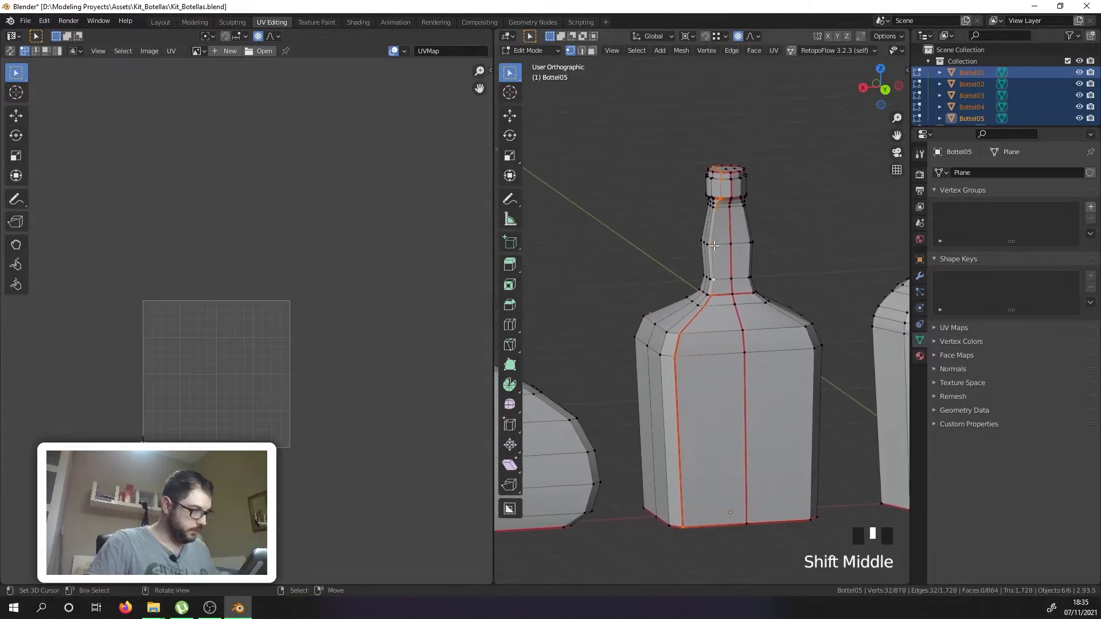
pyautogui.scroll(5, 724, 181)
pyautogui.rightClick(723, 184)
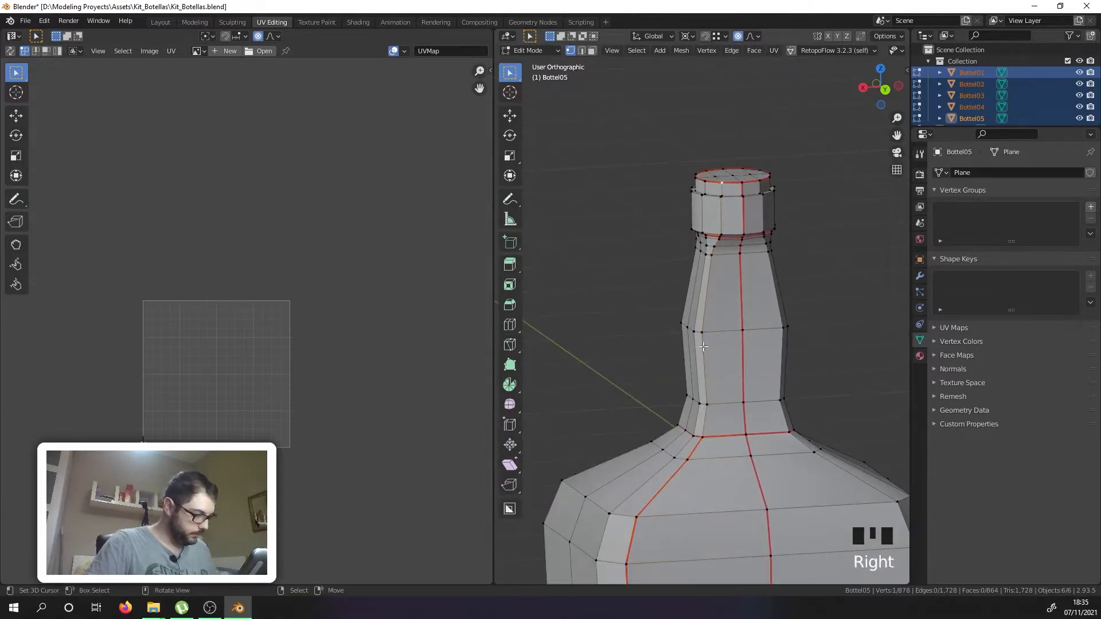
pyautogui.keyDown('ctrl'); pyautogui.rightClick(703, 439); pyautogui.keyUp('ctrl')
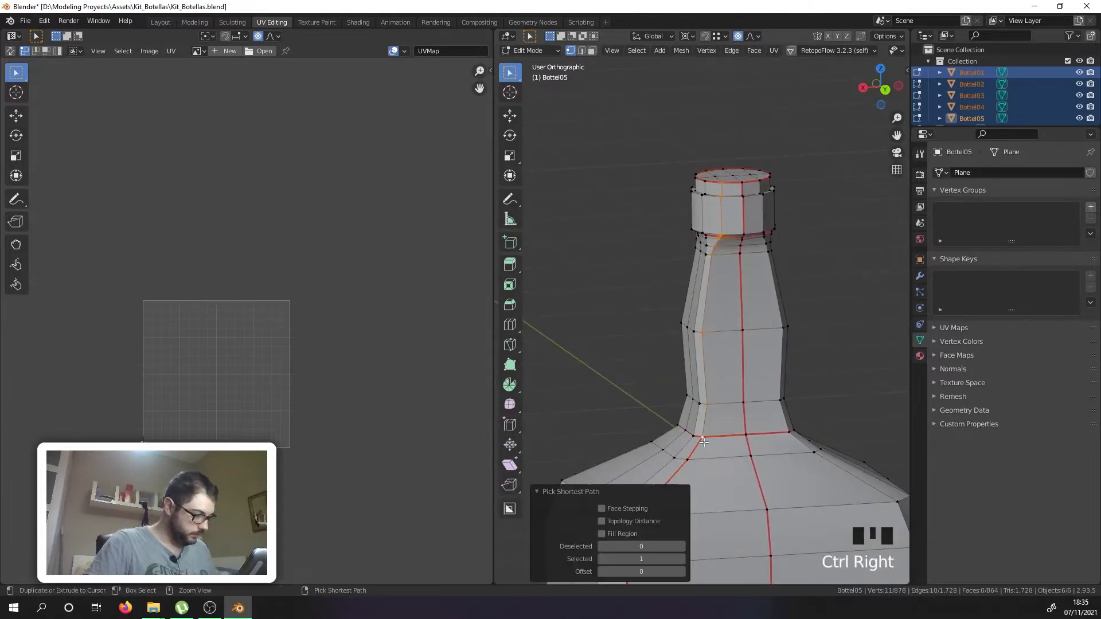
pyautogui.press('u')
pyautogui.click(712, 337)
# Step: Clear the central vertical seam on Bottel05 from the top rim down to the base
pyautogui.rightClick(738, 180)
pyautogui.scroll(-6, 735, 379)
pyautogui.keyDown('ctrl'); pyautogui.rightClick(747, 453); pyautogui.keyUp('ctrl')
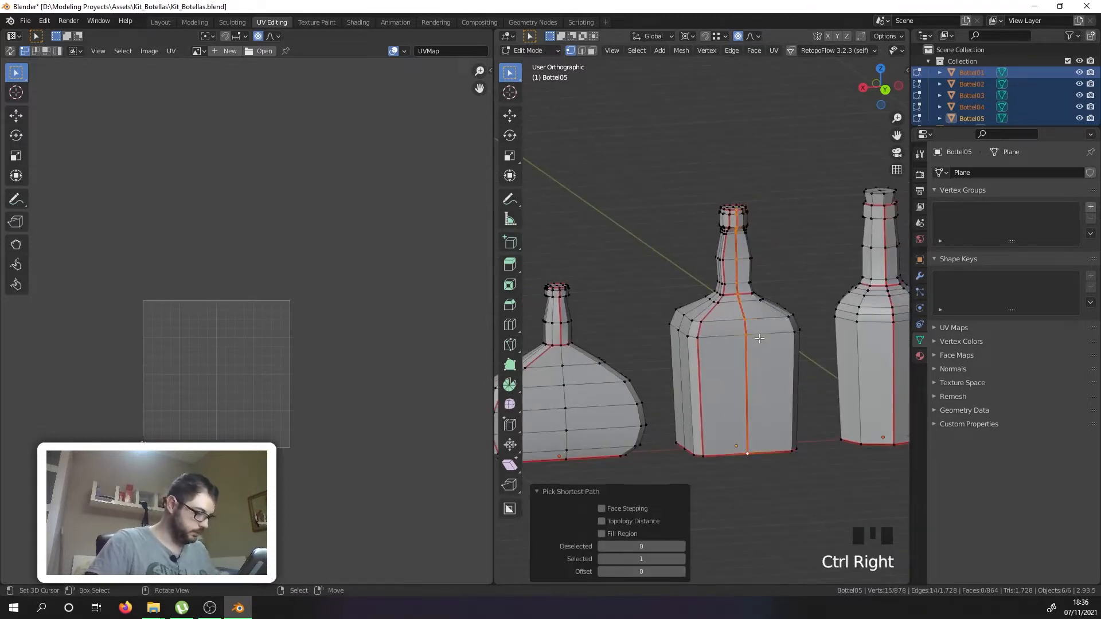
pyautogui.press('u')
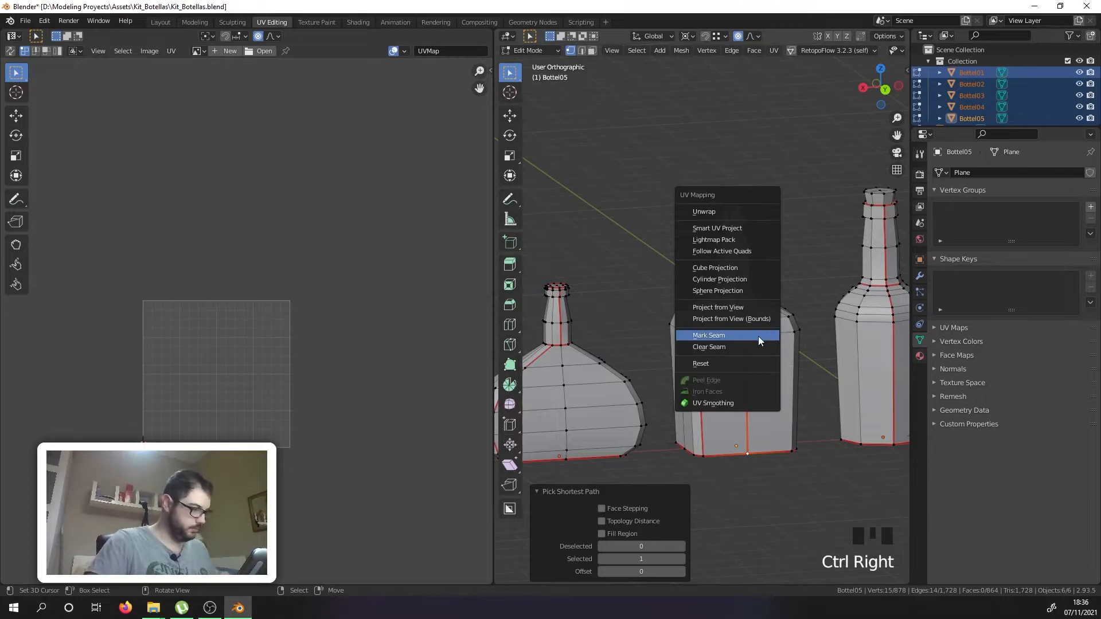
pyautogui.click(758, 336)
# Step: Deselect everything and examine the vertical seams across all the bottles
pyautogui.scroll(-4, 779, 336)
pyautogui.keyDown('shift'); pyautogui.moveTo(779, 336); pyautogui.dragTo(731, 287, button='middle'); pyautogui.keyUp('shift')
pyautogui.scroll(-3, 642, 379)
pyautogui.hotkey('alt', 'a')
pyautogui.scroll(7, 636, 374)
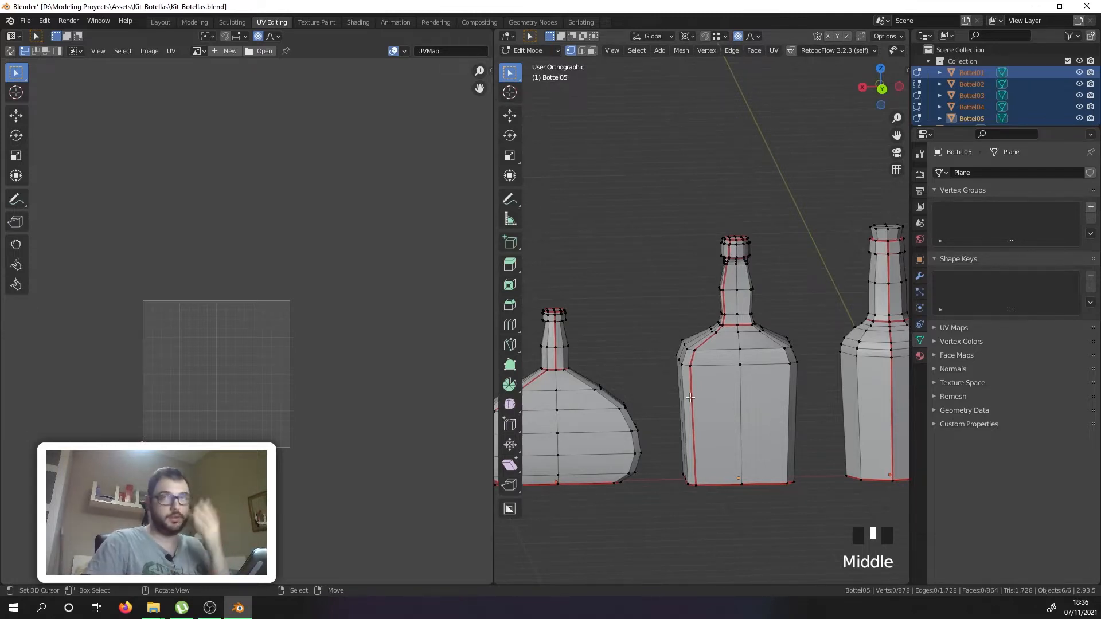
pyautogui.scroll(-4, 689, 397)
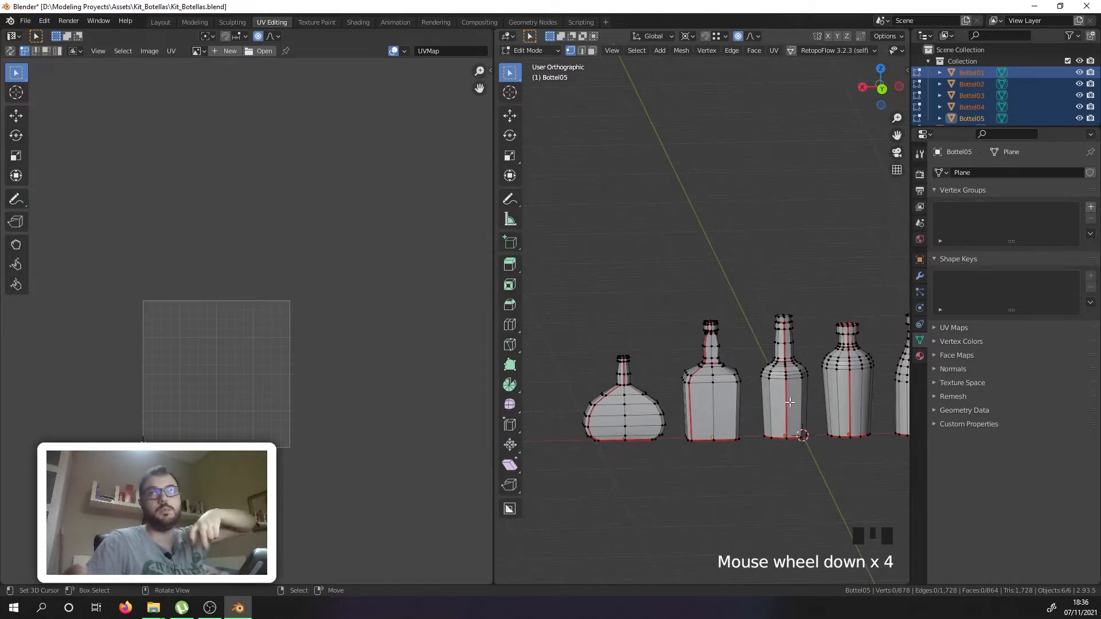
pyautogui.moveTo(787, 403); pyautogui.dragTo(683, 296, button='middle')
pyautogui.scroll(8, 740, 365)
pyautogui.scroll(-5, 739, 365)
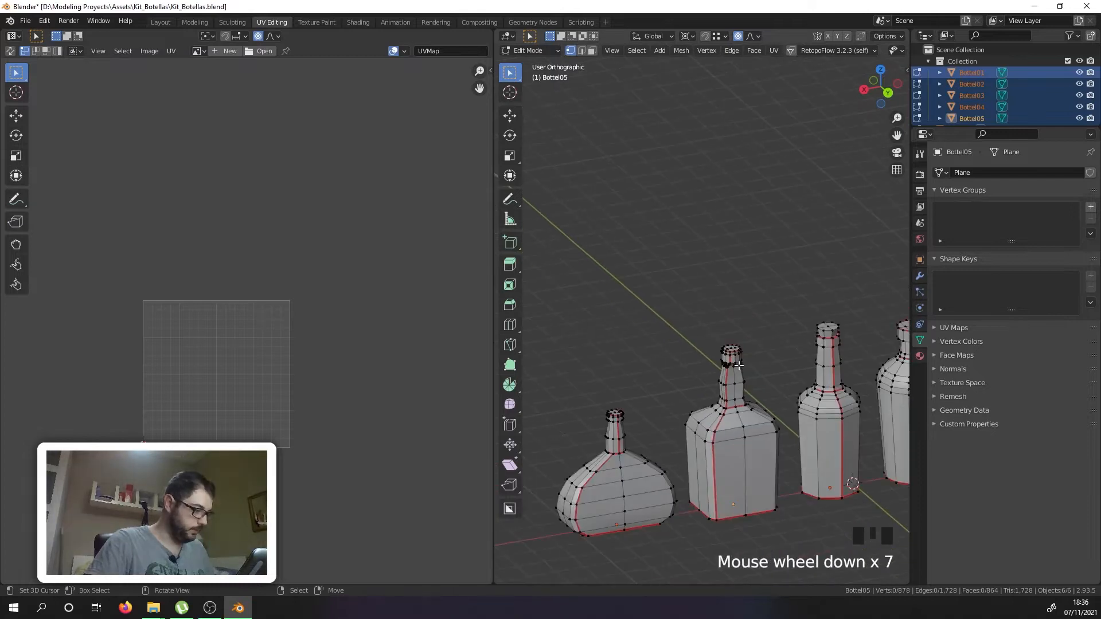
# Step: Mark a seam around the top rim of Bottel01's stopper
pyautogui.keyDown('shift'); pyautogui.moveTo(739, 366); pyautogui.dragTo(728, 344, button='middle'); pyautogui.keyUp('shift')
pyautogui.scroll(10, 729, 344)
pyautogui.rightClick(725, 337)
pyautogui.keyDown('alt'); pyautogui.keyDown('shift'); pyautogui.click(644, 315); pyautogui.keyUp('shift'); pyautogui.keyUp('alt')
pyautogui.moveTo(644, 315); pyautogui.dragTo(808, 329, button='middle')
pyautogui.keyDown('alt'); pyautogui.keyDown('shift'); pyautogui.rightClick(709, 386); pyautogui.keyUp('shift'); pyautogui.keyUp('alt')
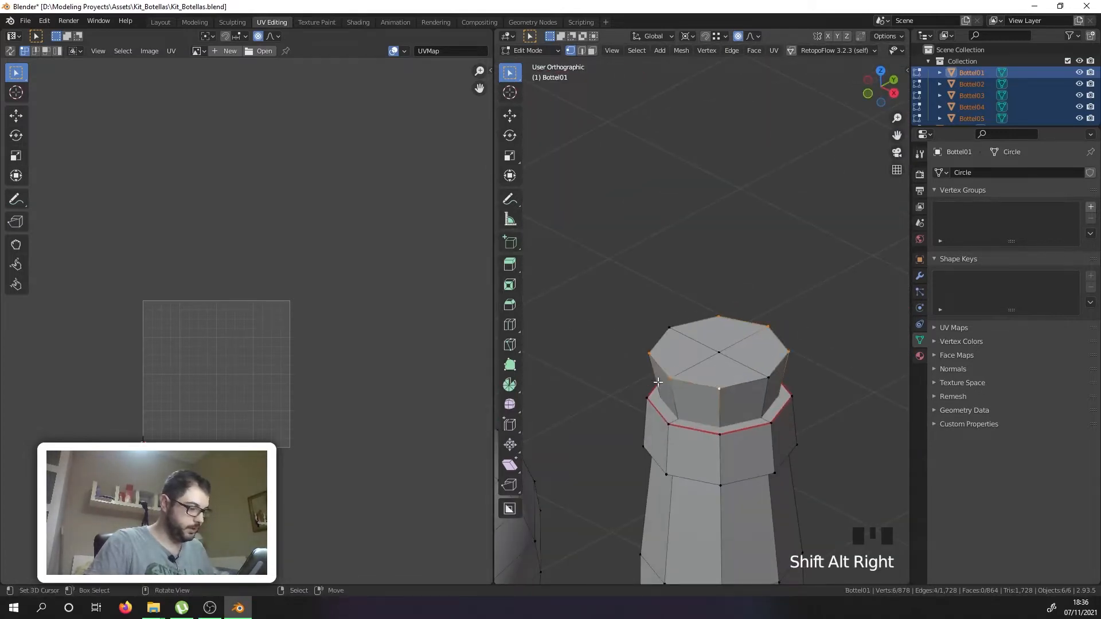
pyautogui.moveTo(613, 384); pyautogui.dragTo(693, 379, button='middle')
pyautogui.keyDown('shift'); pyautogui.rightClick(657, 365); pyautogui.keyUp('shift')
pyautogui.keyDown('shift'); pyautogui.rightClick(782, 342); pyautogui.keyUp('shift')
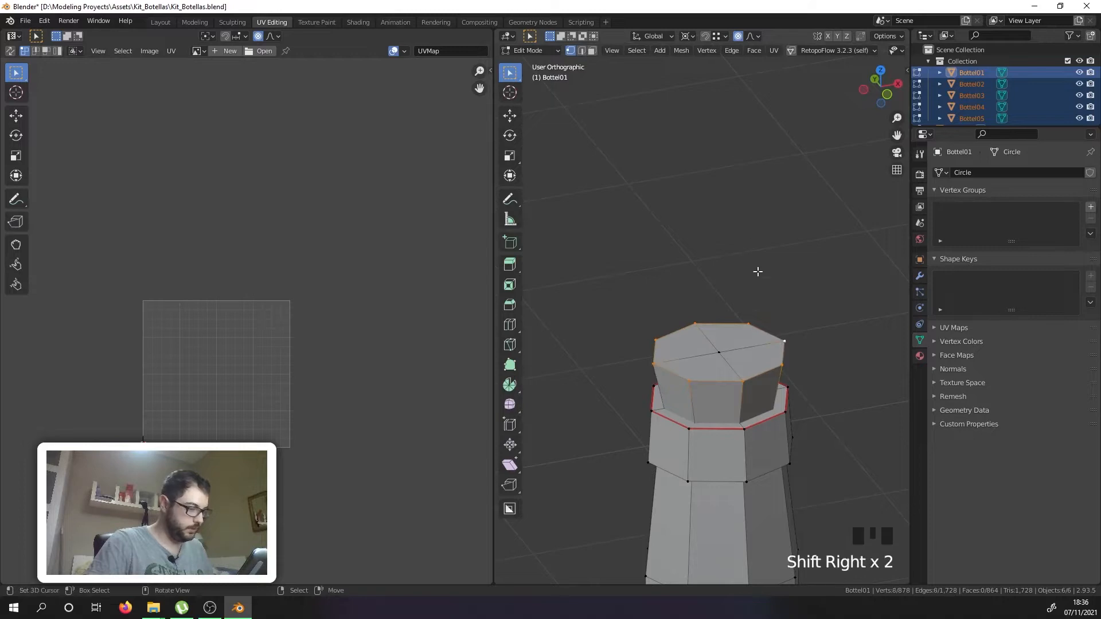
pyautogui.press('u')
pyautogui.click(746, 230)
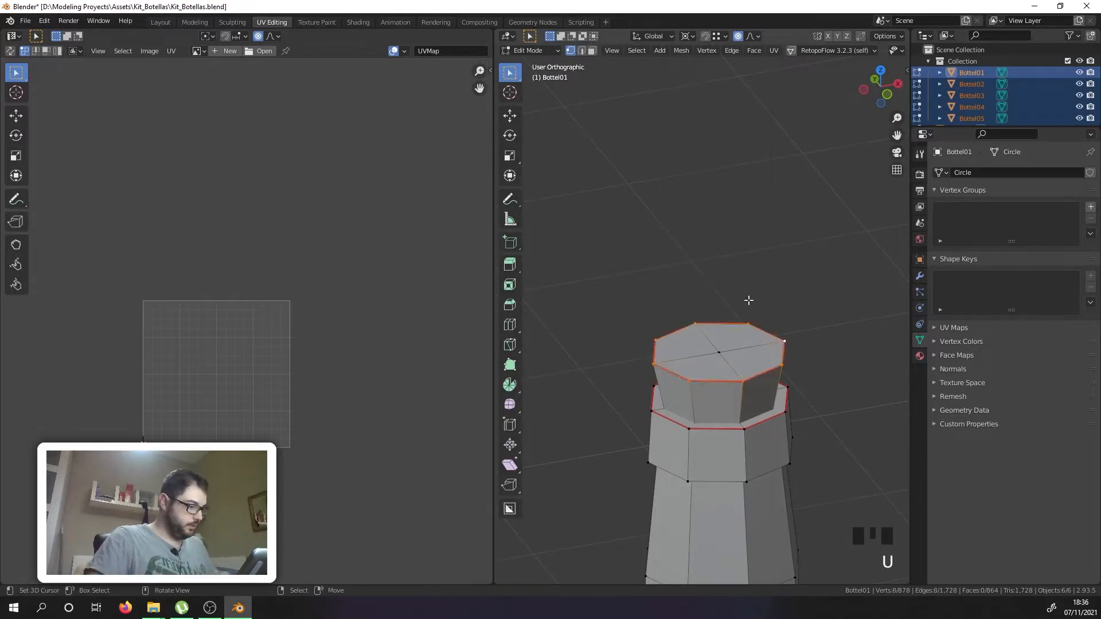
# Step: Try to select the edge loop around the bottom of Bottel01's stopper in wireframe display
pyautogui.press('z')
pyautogui.scroll(3, 720, 413)
pyautogui.rightClick(718, 391)
pyautogui.moveTo(718, 391); pyautogui.dragTo(710, 404, button='middle')
pyautogui.rightClick(660, 437)
pyautogui.rightClick(668, 450)
pyautogui.keyDown('alt'); pyautogui.keyDown('shift'); pyautogui.rightClick(667, 447); pyautogui.keyUp('shift'); pyautogui.keyUp('alt')
pyautogui.keyDown('alt'); pyautogui.keyDown('shift'); pyautogui.rightClick(735, 454); pyautogui.keyUp('shift'); pyautogui.keyUp('alt')
pyautogui.keyDown('alt'); pyautogui.keyDown('shift'); pyautogui.rightClick(764, 348); pyautogui.keyUp('shift'); pyautogui.keyUp('alt')
pyautogui.hotkey('ctrl', 'z')
pyautogui.keyDown('alt'); pyautogui.keyDown('shift'); pyautogui.rightClick(754, 376); pyautogui.keyUp('shift'); pyautogui.keyUp('alt')
pyautogui.keyDown('shift'); pyautogui.rightClick(809, 379); pyautogui.keyUp('shift')
# Step: Turn off proportional editing and test-move the centre vertex of the stopper's underside, cancelling each move
pyautogui.moveTo(809, 380); pyautogui.dragTo(790, 438, button='middle')
pyautogui.rightClick(708, 392)
pyautogui.moveTo(708, 393); pyautogui.dragTo(746, 356, button='middle')
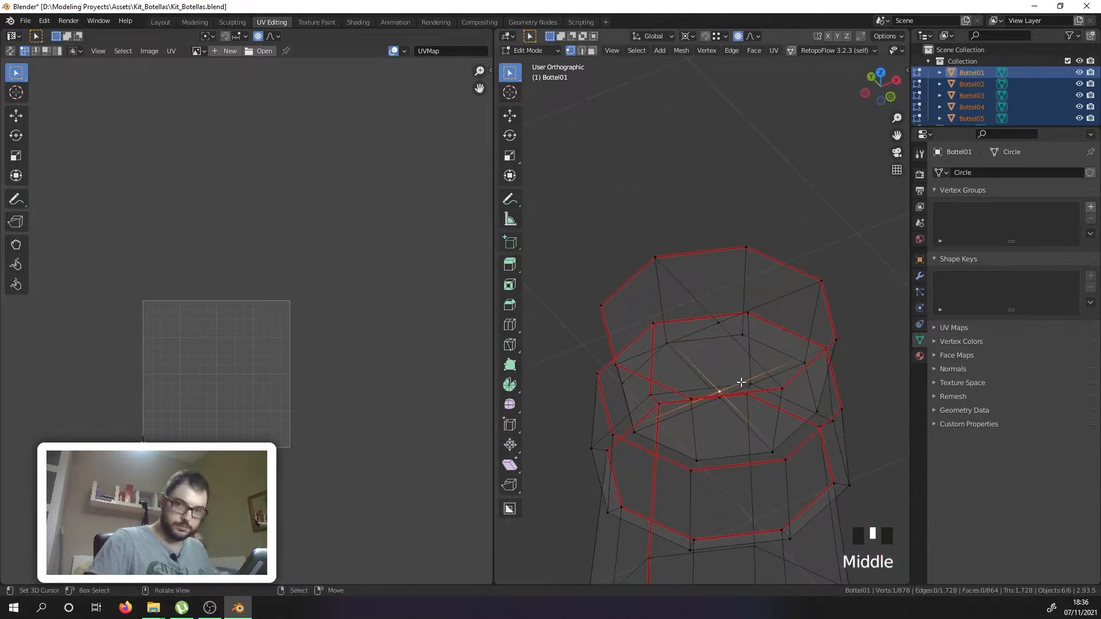
pyautogui.press('g')
pyautogui.rightClick(743, 468)
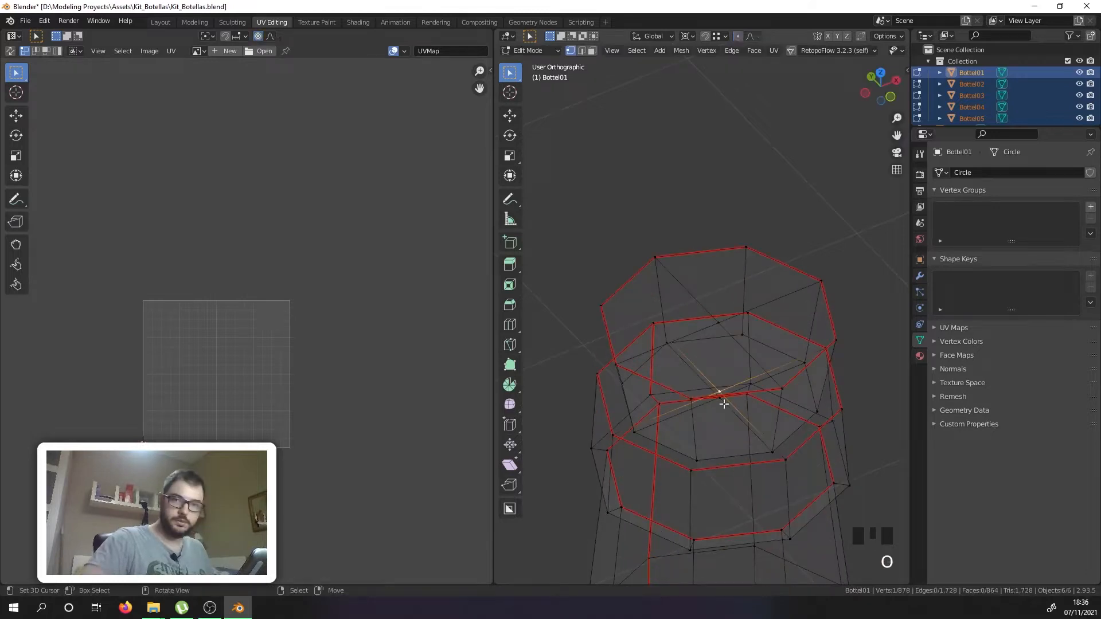
pyautogui.press('g')
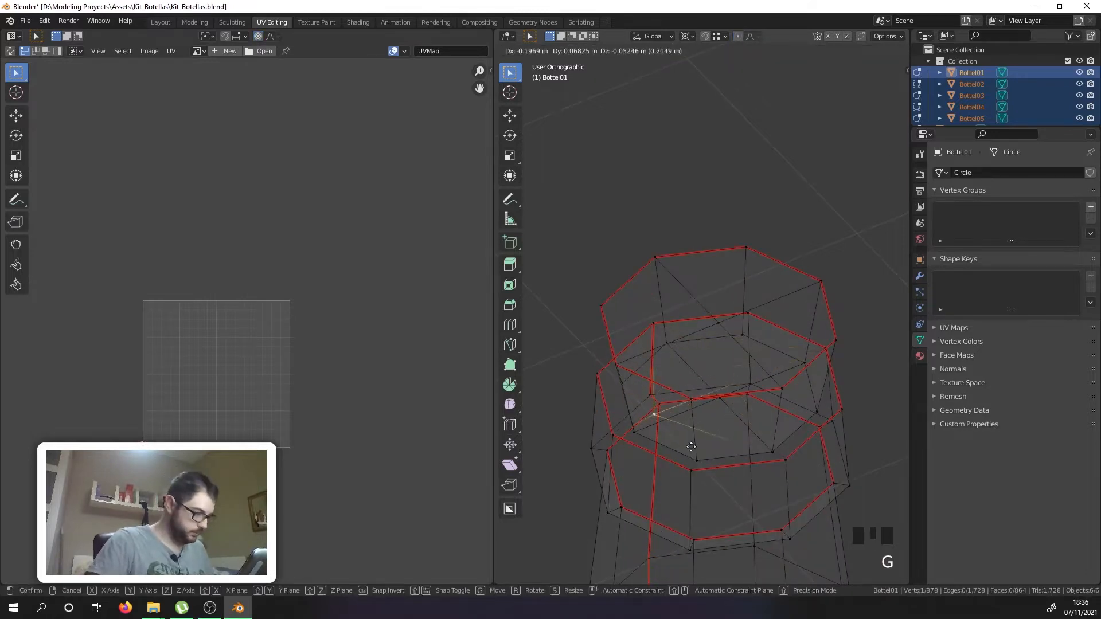
pyautogui.rightClick(751, 505)
# Step: Delete the centre vertex of the underside of Bottel01's stopper
pyautogui.rightClick(720, 409)
pyautogui.moveTo(721, 411); pyautogui.dragTo(722, 371, button='middle')
pyautogui.press('x')
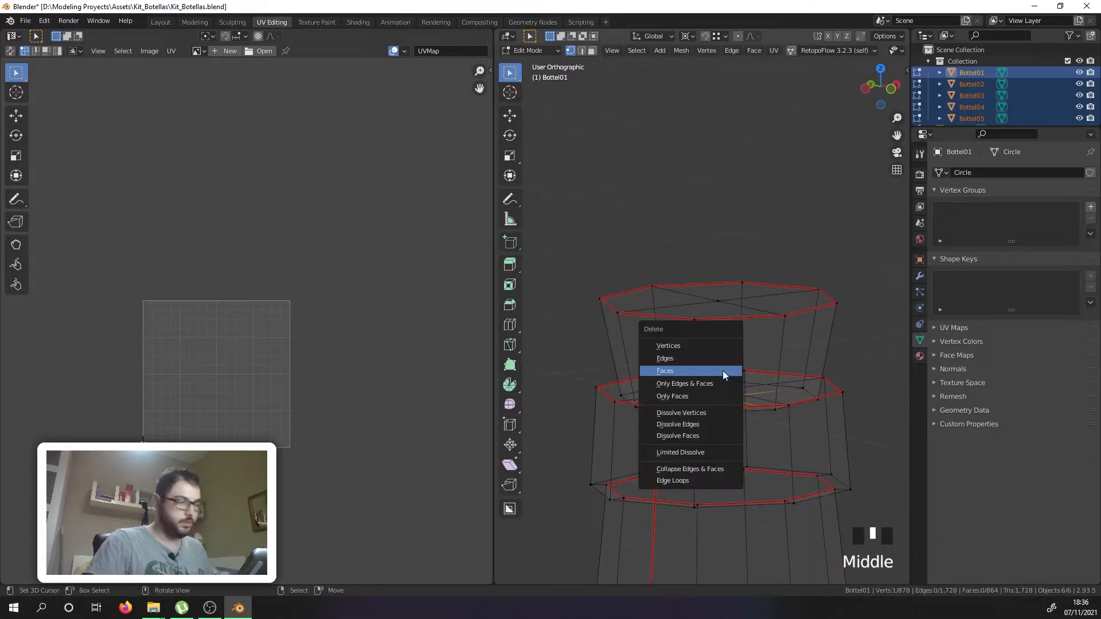
pyautogui.click(710, 347)
# Step: Select the whole linked stopper of Bottel01 and move it up off the neck, about 0.957 m in Z
pyautogui.moveTo(745, 328); pyautogui.dragTo(695, 361, button='middle')
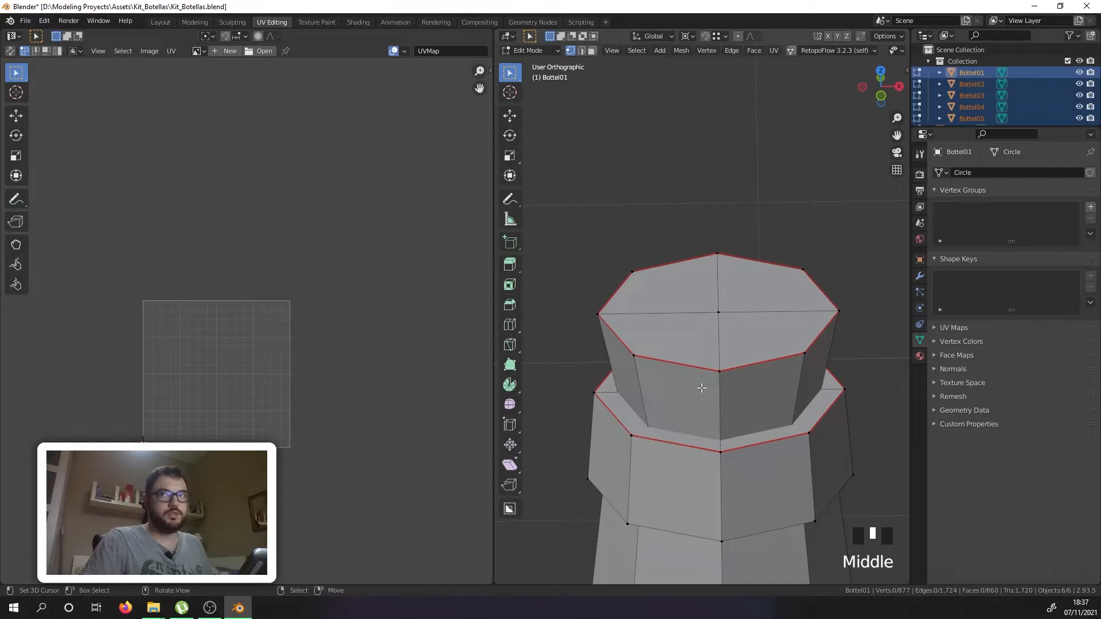
pyautogui.rightClick(703, 363)
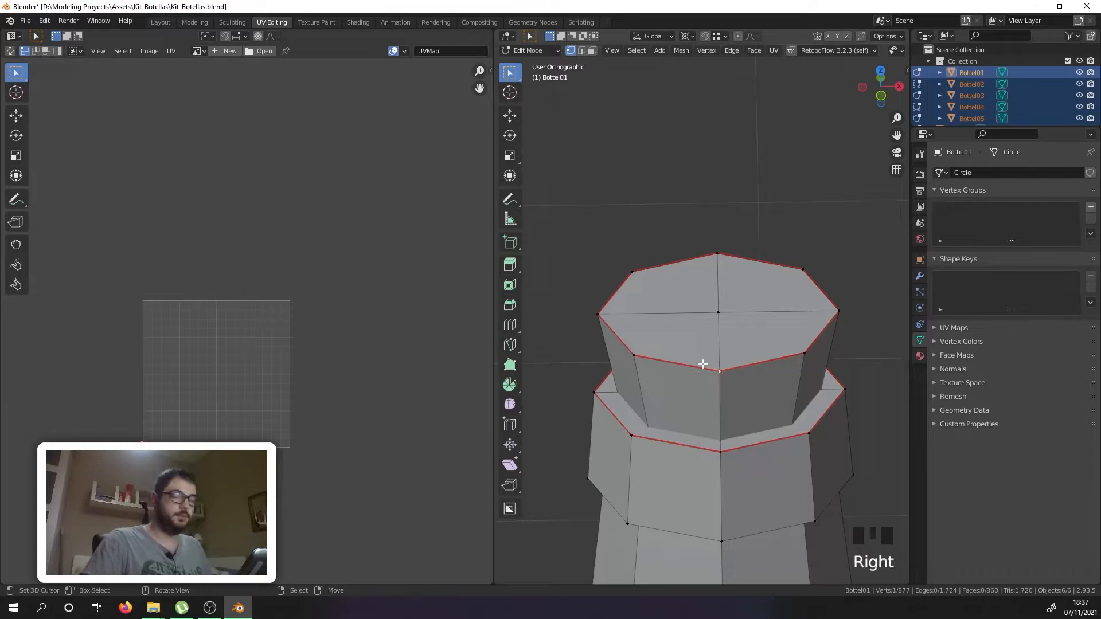
pyautogui.press('l')
pyautogui.moveTo(703, 363); pyautogui.dragTo(721, 334, button='middle')
pyautogui.scroll(-3, 721, 334)
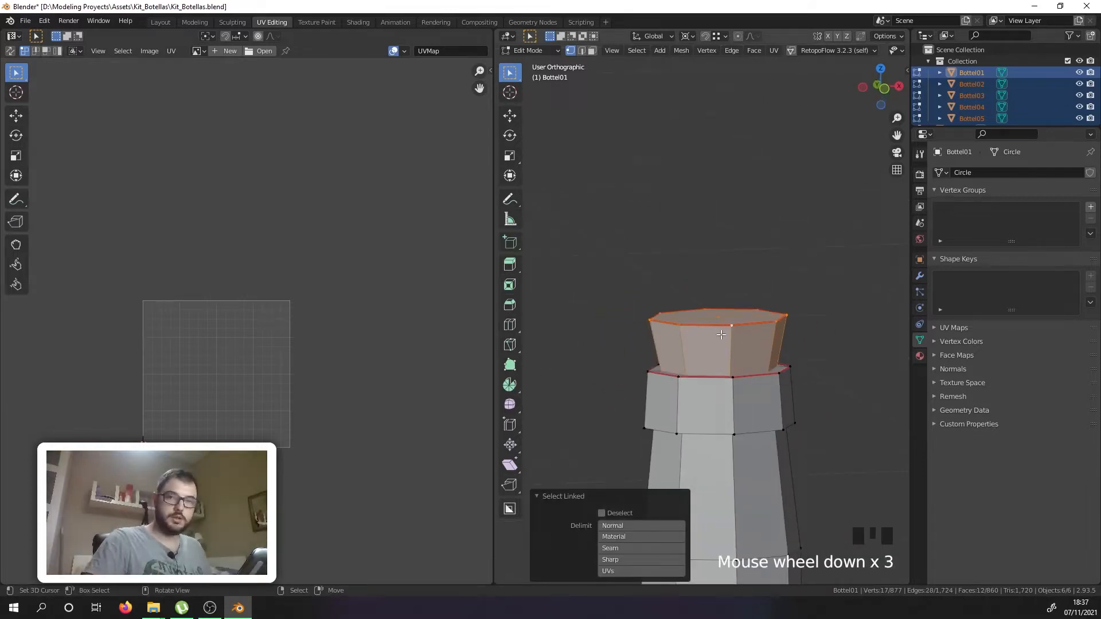
pyautogui.press('g')
pyautogui.click(700, 229)
pyautogui.moveTo(700, 229); pyautogui.dragTo(638, 193, button='middle')
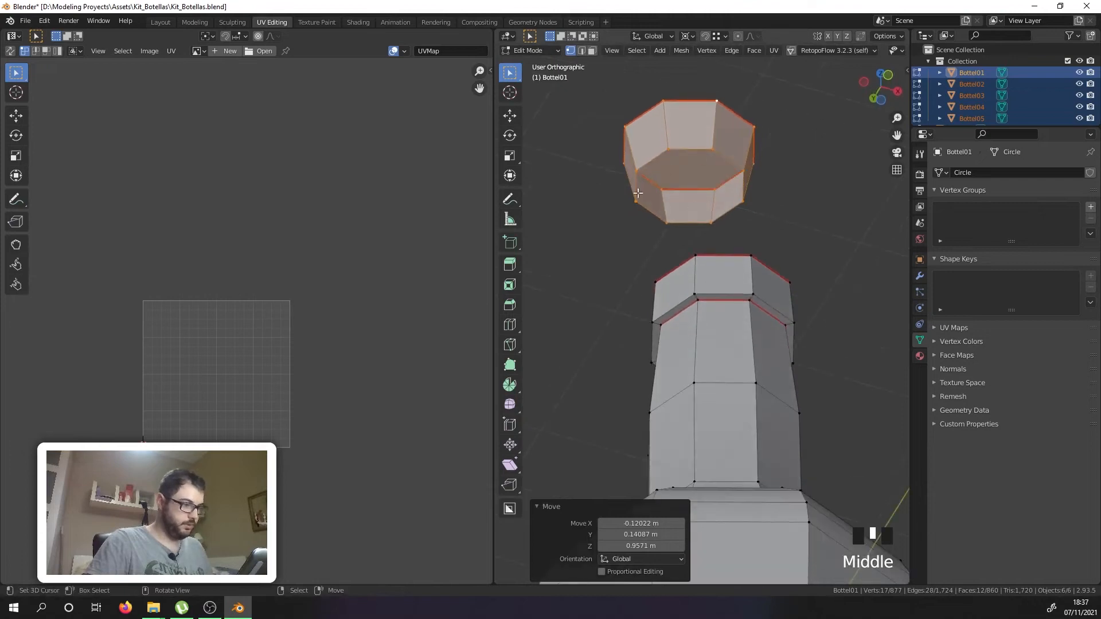
# Step: Undo the stopper's move, its linked selection and the deletion of its underside's centre vertex
pyautogui.hotkey('ctrl', 'z')
pyautogui.moveTo(732, 147); pyautogui.dragTo(734, 292, button='middle')
pyautogui.hotkey('ctrl', 'z')
pyautogui.hotkey('ctrl', 'z')
pyautogui.press('z')
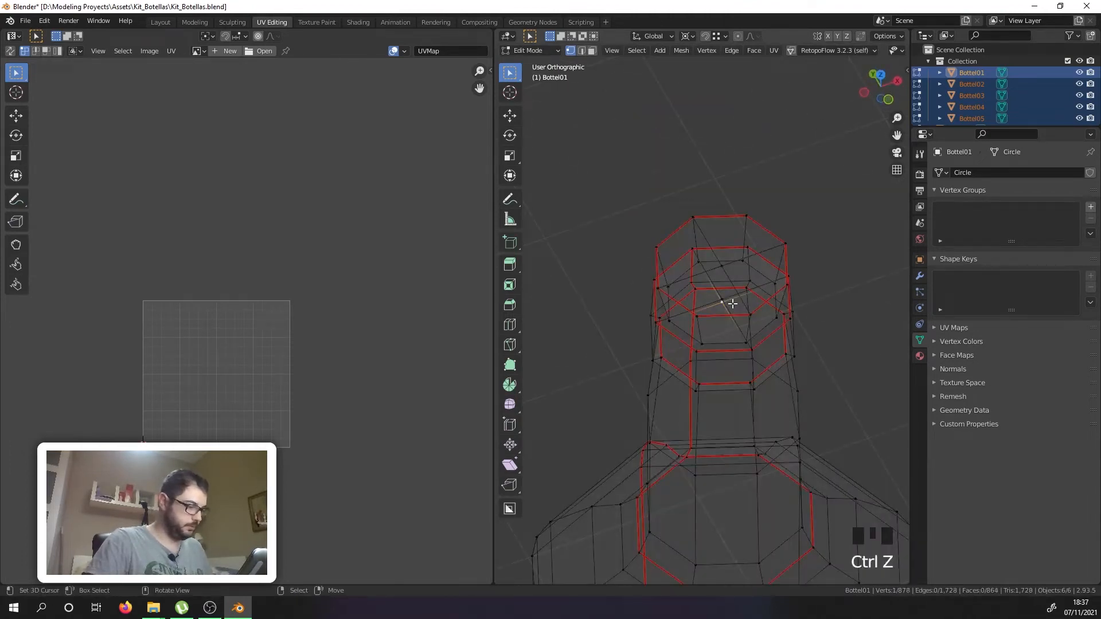
pyautogui.press('z')
pyautogui.scroll(-6, 728, 305)
pyautogui.scroll(5, 722, 309)
# Step: In wireframe display, select the bottom edge loop of Bottel01's stopper and mark it as a seam
pyautogui.press('z')
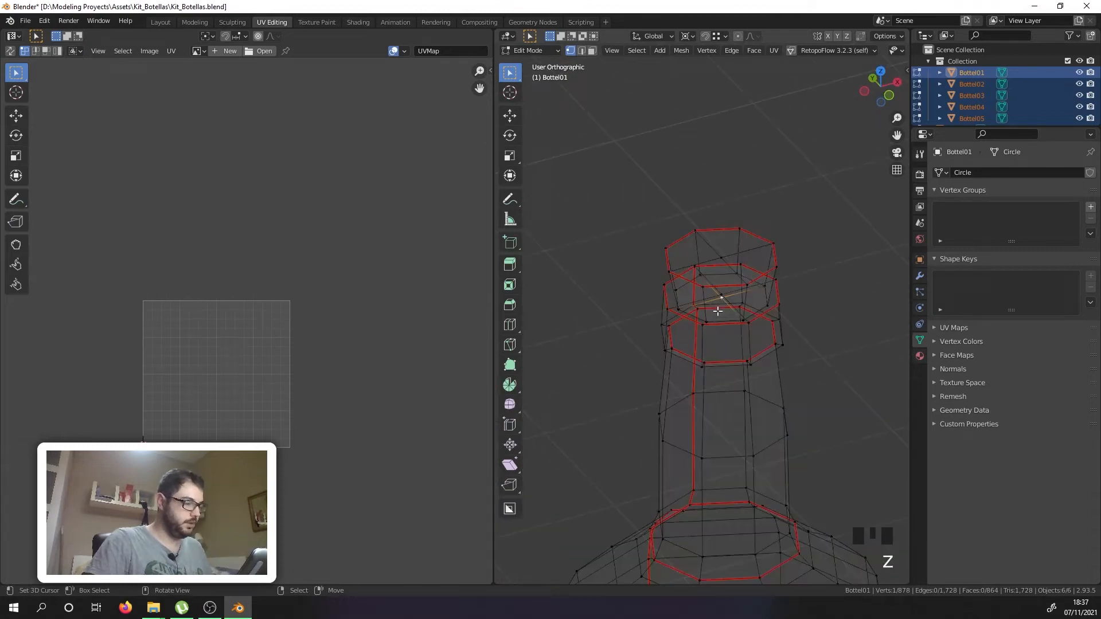
pyautogui.scroll(3, 717, 314)
pyautogui.rightClick(708, 317)
pyautogui.keyDown('alt'); pyautogui.keyDown('shift'); pyautogui.rightClick(678, 299); pyautogui.keyUp('shift'); pyautogui.keyUp('alt')
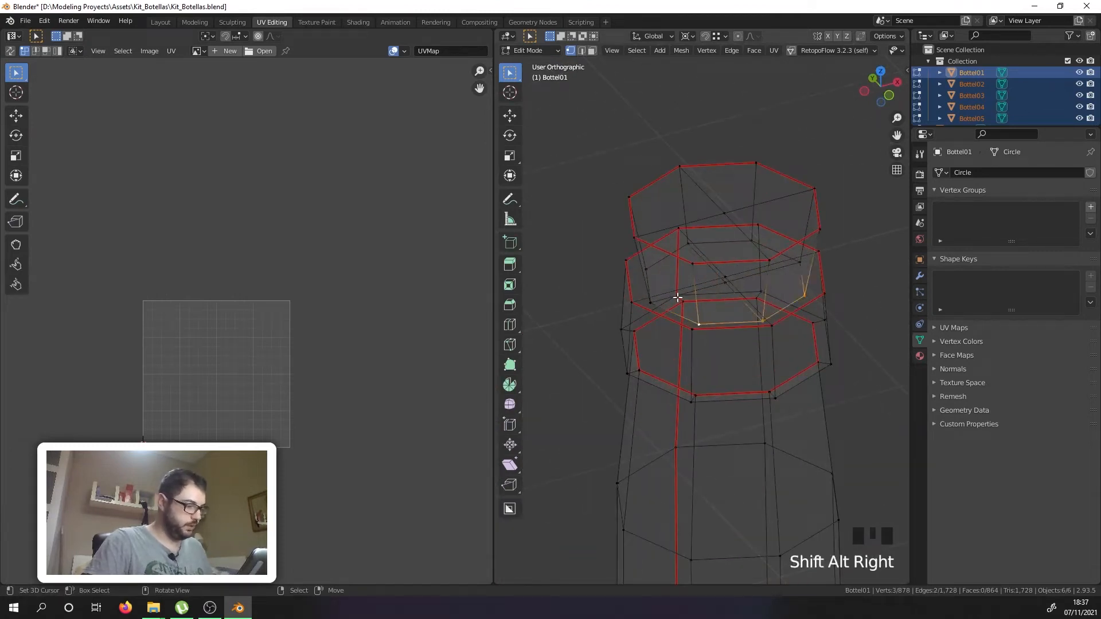
pyautogui.moveTo(678, 300); pyautogui.dragTo(710, 292, button='middle')
pyautogui.keyDown('alt'); pyautogui.keyDown('shift'); pyautogui.rightClick(630, 311); pyautogui.keyUp('shift'); pyautogui.keyUp('alt')
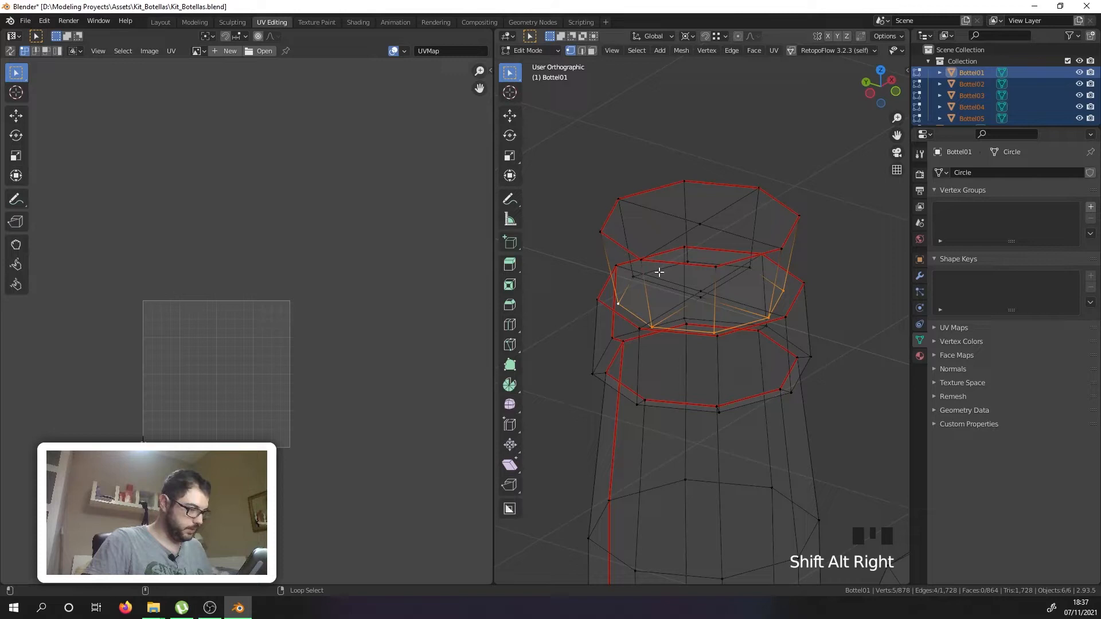
pyautogui.keyDown('alt'); pyautogui.keyDown('shift'); pyautogui.rightClick(711, 265); pyautogui.keyUp('shift'); pyautogui.keyUp('alt')
pyautogui.keyDown('shift'); pyautogui.rightClick(754, 262); pyautogui.keyUp('shift')
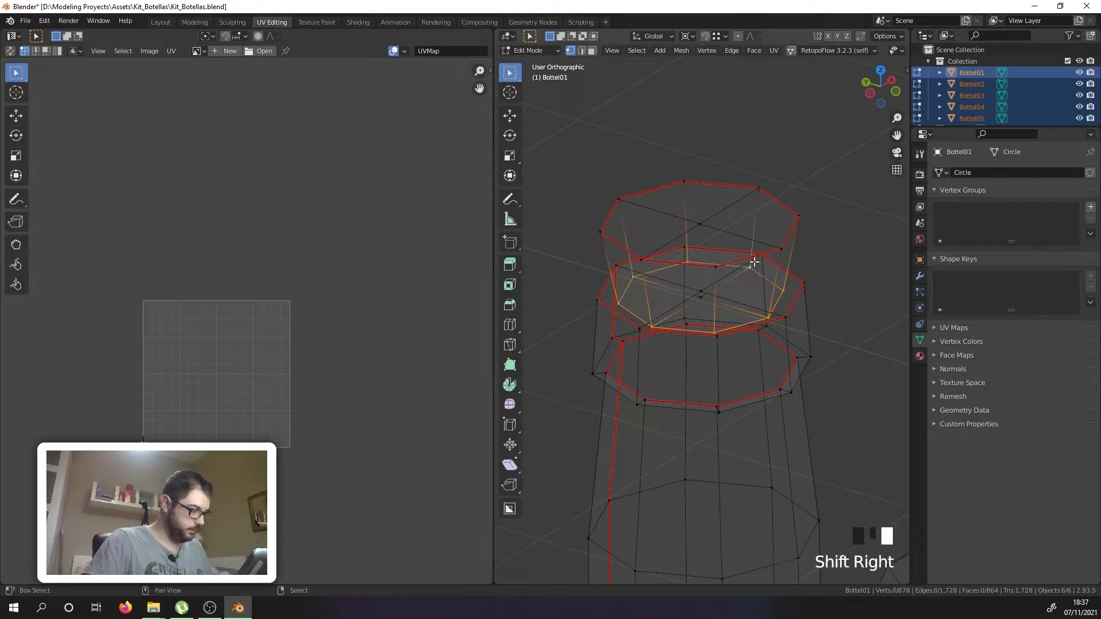
pyautogui.press('u')
pyautogui.click(727, 226)
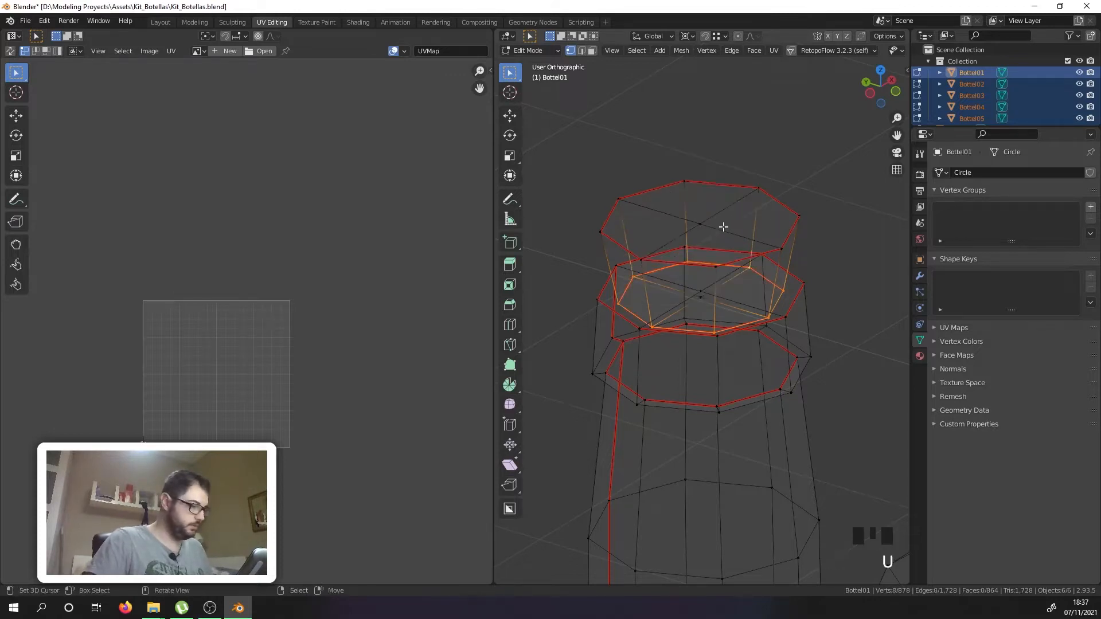
# Step: Mark one vertical side edge of Bottel01's stopper as a seam, from its top rim to its bottom loop
pyautogui.rightClick(634, 213)
pyautogui.keyDown('shift'); pyautogui.rightClick(636, 276); pyautogui.keyUp('shift')
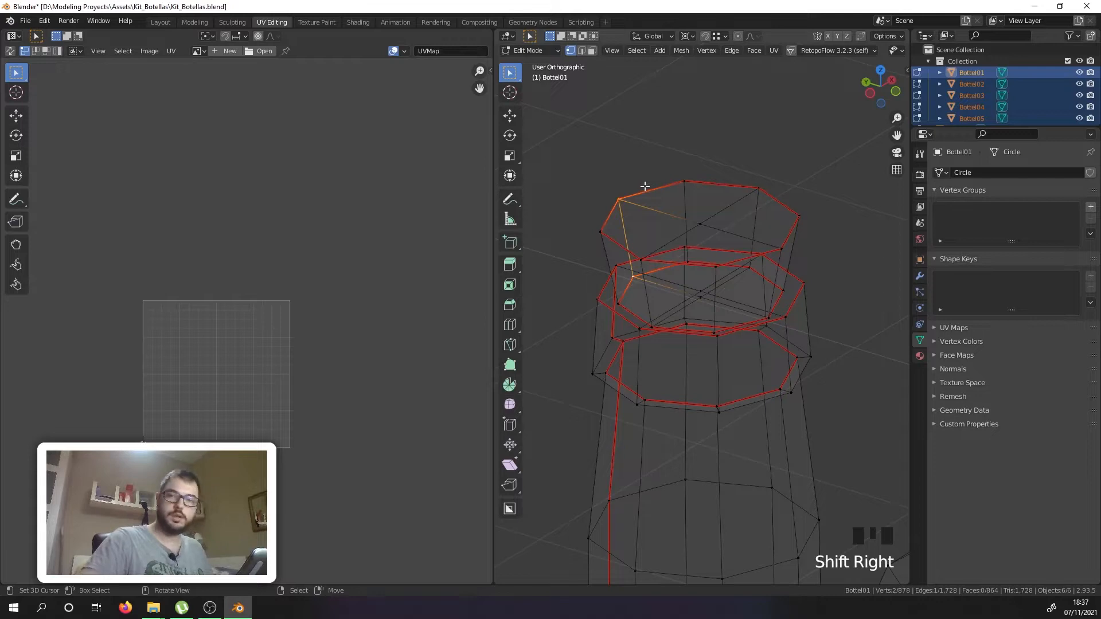
pyautogui.press('u')
pyautogui.click(644, 186)
# Step: Select the whole linked stopper and move it straight up along global Z by about 1.193 m in front view
pyautogui.rightClick(714, 271)
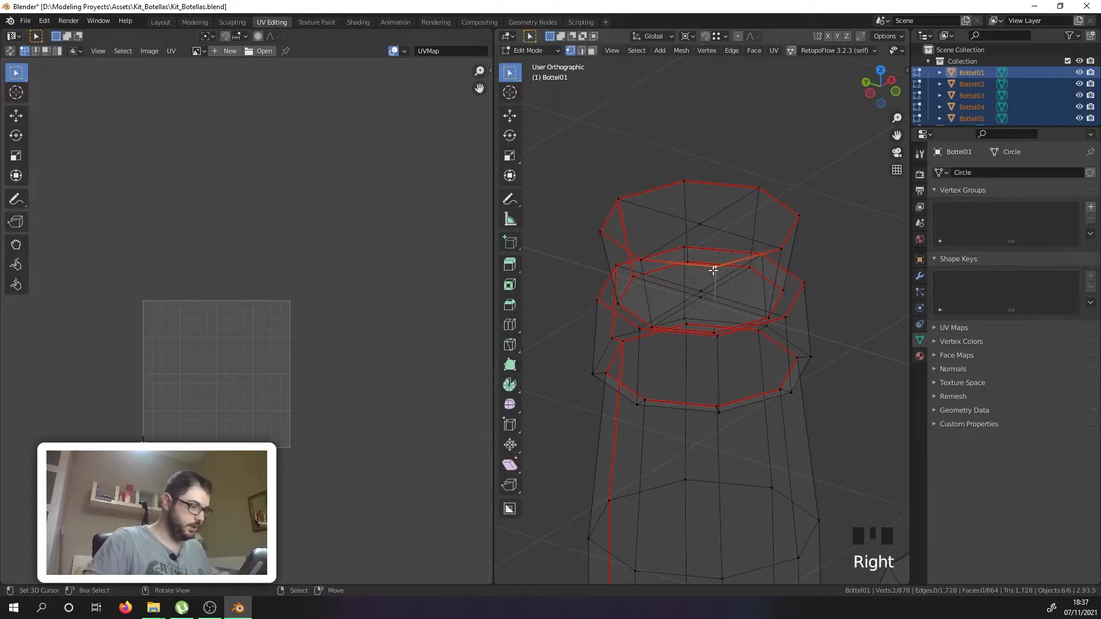
pyautogui.press('l')
pyautogui.scroll(-7, 713, 270)
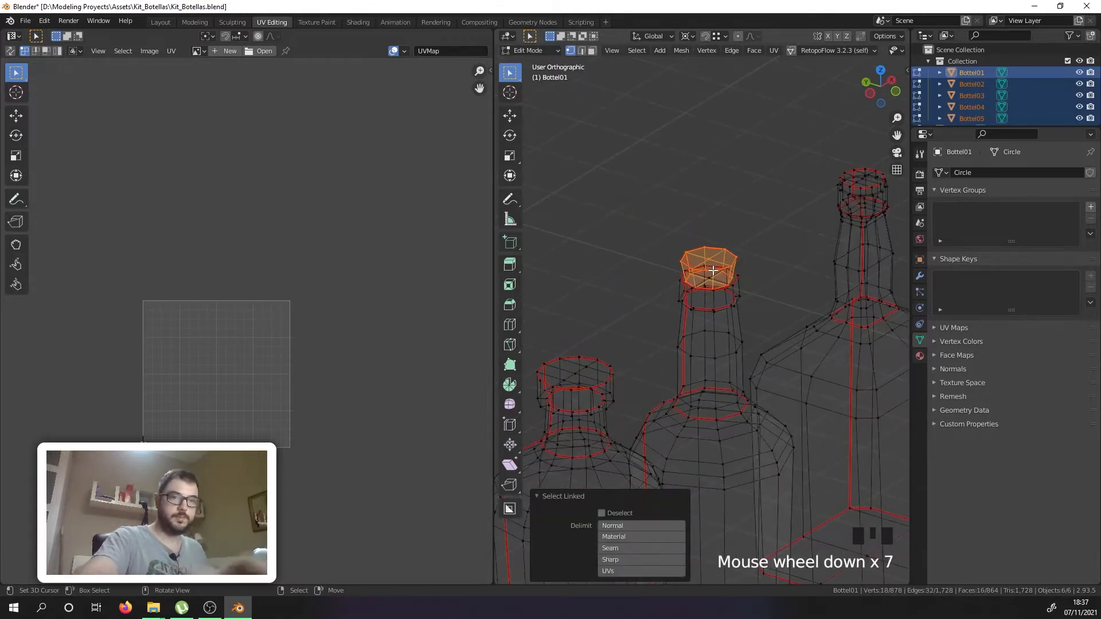
pyautogui.press('KP_1')
pyautogui.press('g')
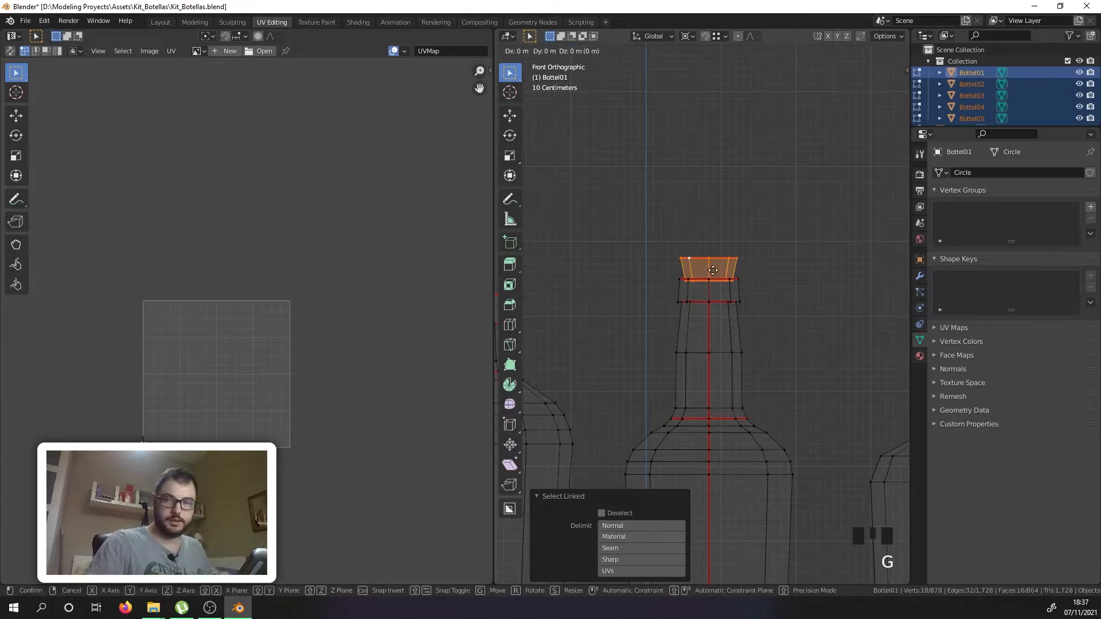
pyautogui.press('z')
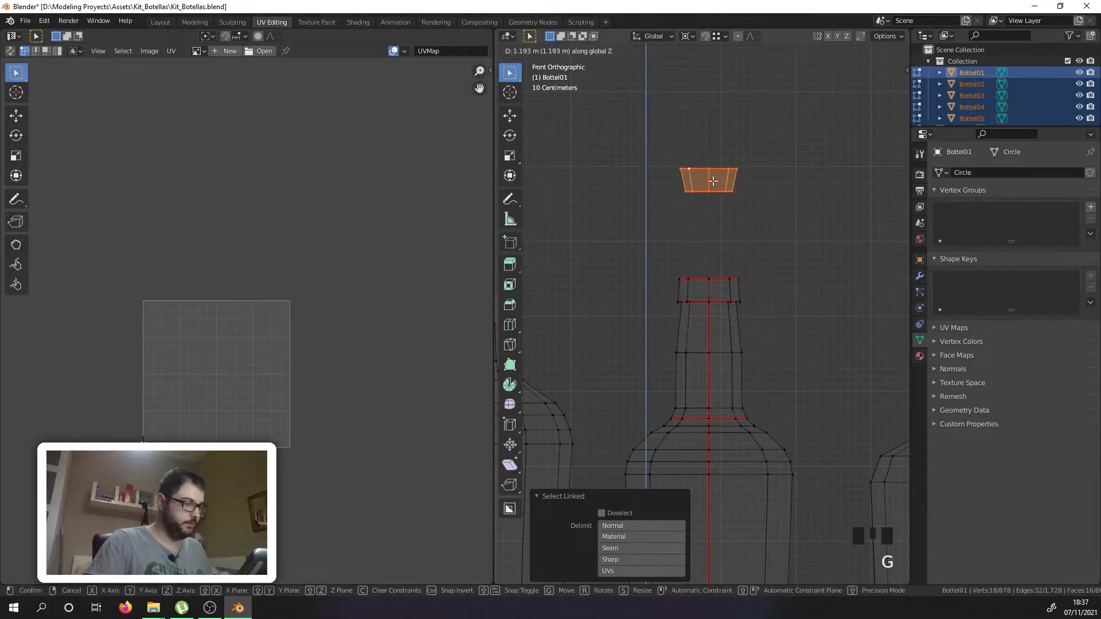
pyautogui.click(712, 181)
# Step: Separate the selected stopper from Bottel01 into its own object
pyautogui.scroll(-6, 713, 181)
pyautogui.moveTo(712, 180); pyautogui.dragTo(777, 200, button='middle')
pyautogui.press('Tab')
pyautogui.scroll(-5, 777, 199)
pyautogui.press('Tab')
pyautogui.scroll(4, 695, 263)
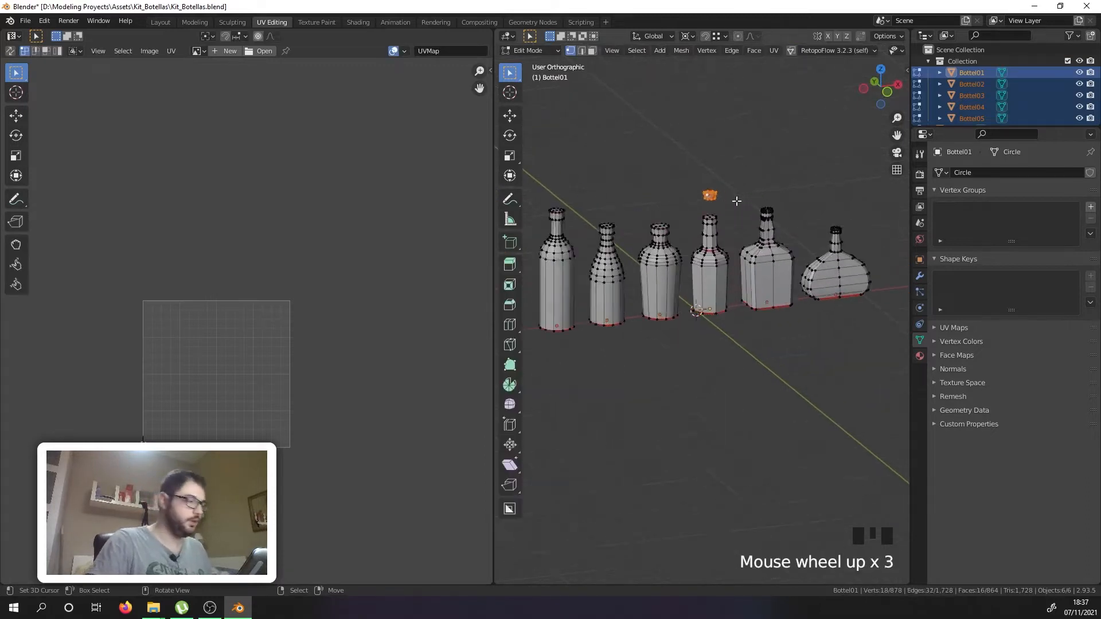
pyautogui.press('p')
pyautogui.click(713, 191)
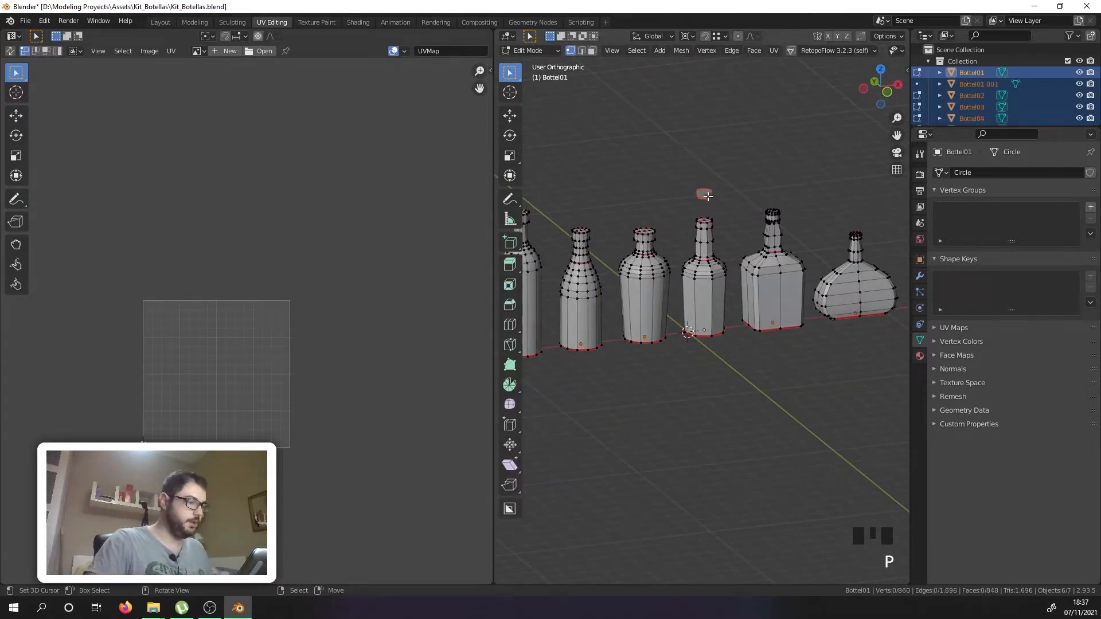
# Step: Select all seven objects, enter Edit Mode with all their geometry selected, and unwrap them together
pyautogui.press('Tab')
pyautogui.rightClick(703, 198)
pyautogui.rightClick(704, 241)
pyautogui.press('a')
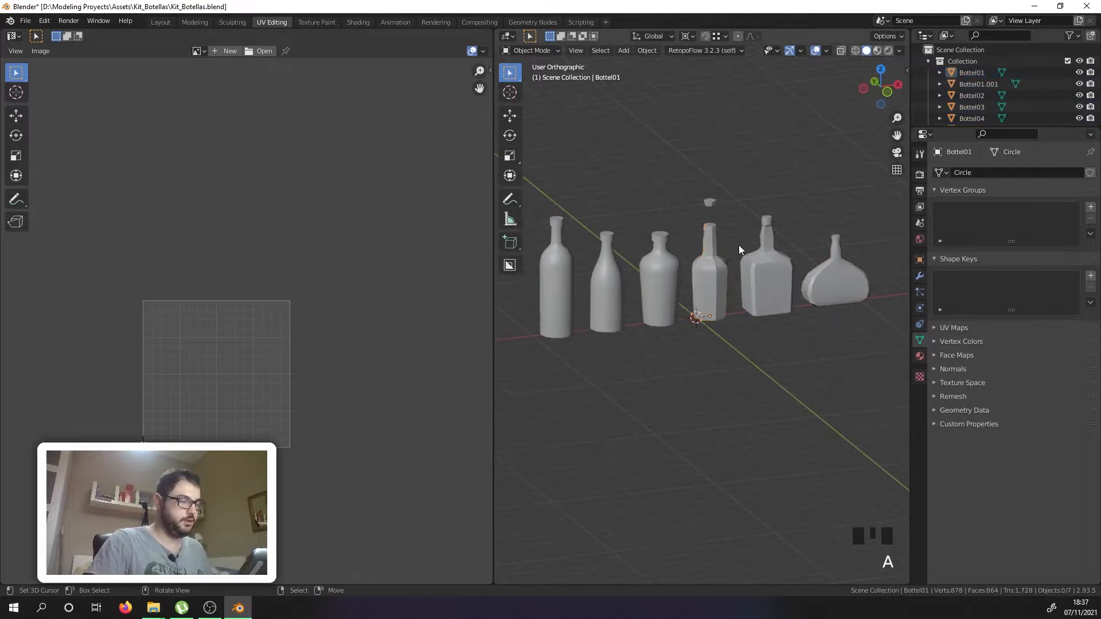
pyautogui.press('Tab')
pyautogui.press('a')
pyautogui.moveTo(730, 245); pyautogui.dragTo(681, 197, button='middle')
pyautogui.press('u')
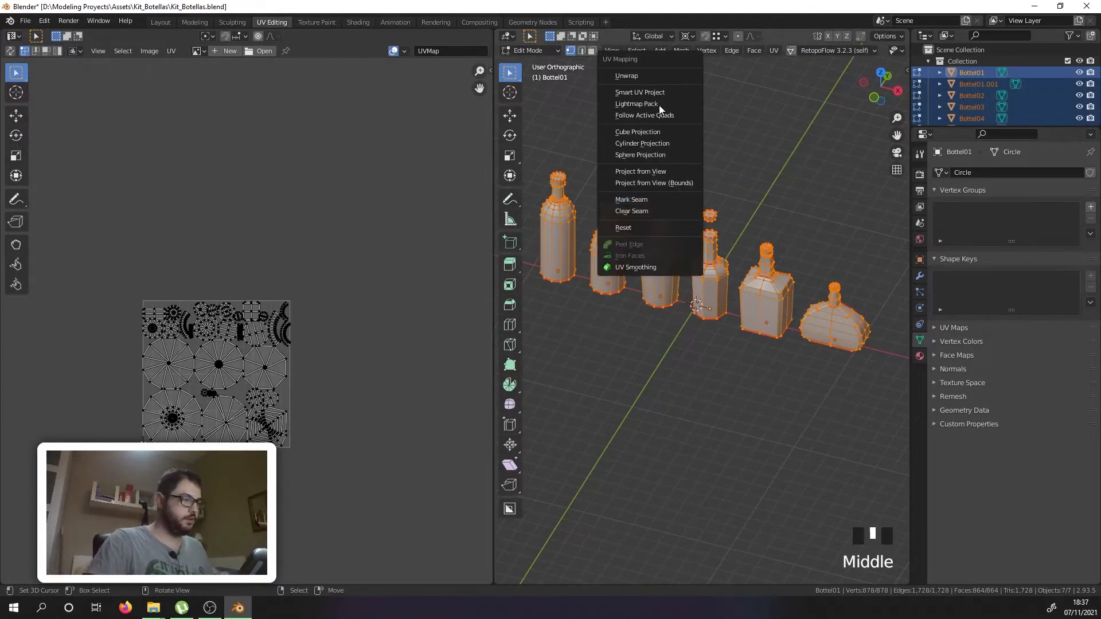
pyautogui.press('u')
pyautogui.scroll(8, 221, 435)
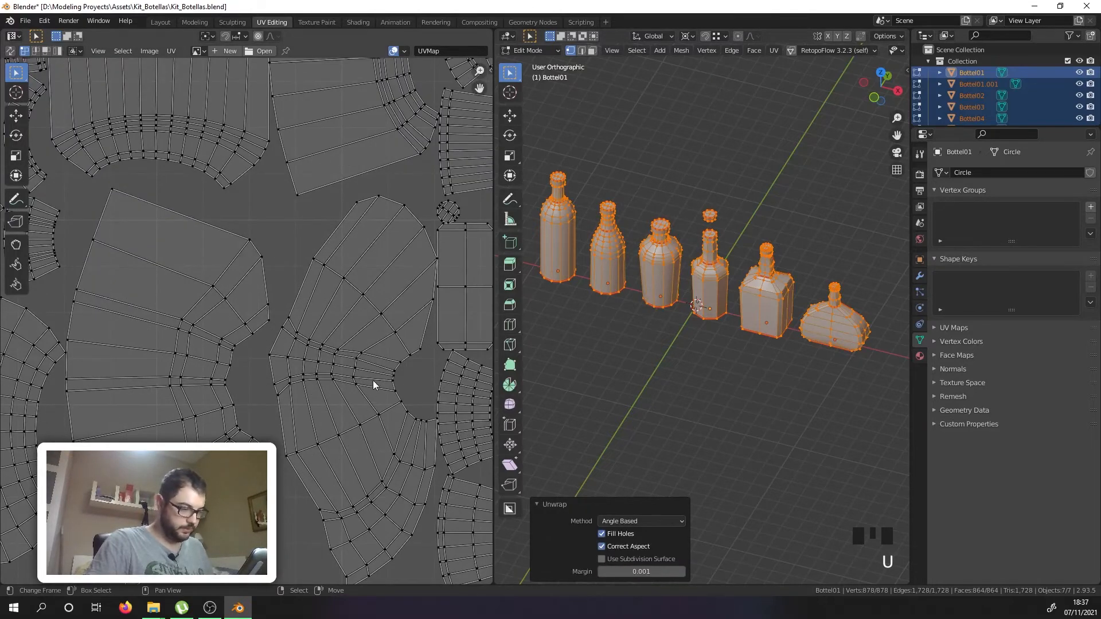
pyautogui.scroll(-1, 344, 445)
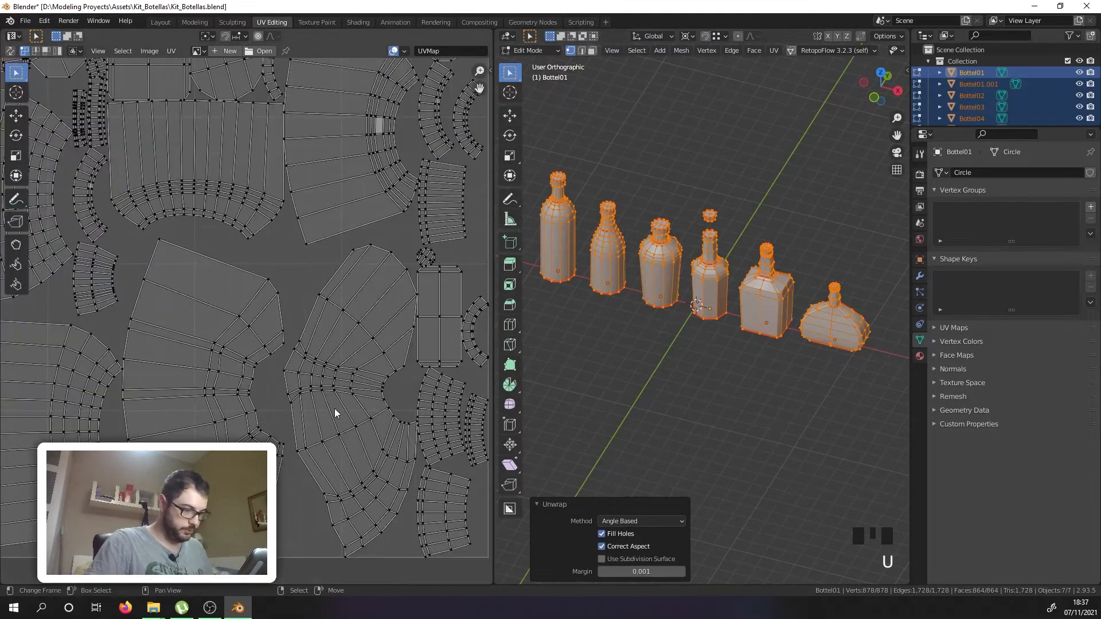
# Step: Mark a seam down the side edge of the rounded flat bottle's opposite face, from the neck seam to the base
pyautogui.moveTo(714, 352); pyautogui.dragTo(850, 271, button='middle')
pyautogui.scroll(9, 861, 327)
pyautogui.rightClick(815, 306)
pyautogui.scroll(-1, 775, 417)
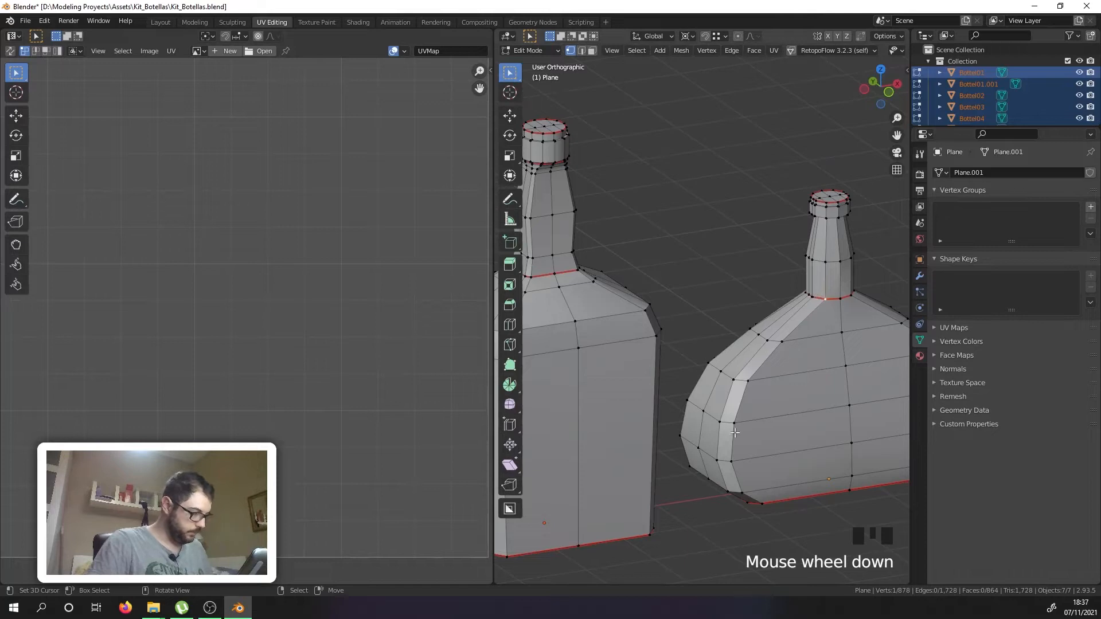
pyautogui.keyDown('ctrl'); pyautogui.rightClick(758, 504); pyautogui.keyUp('ctrl')
pyautogui.scroll(-2, 751, 360)
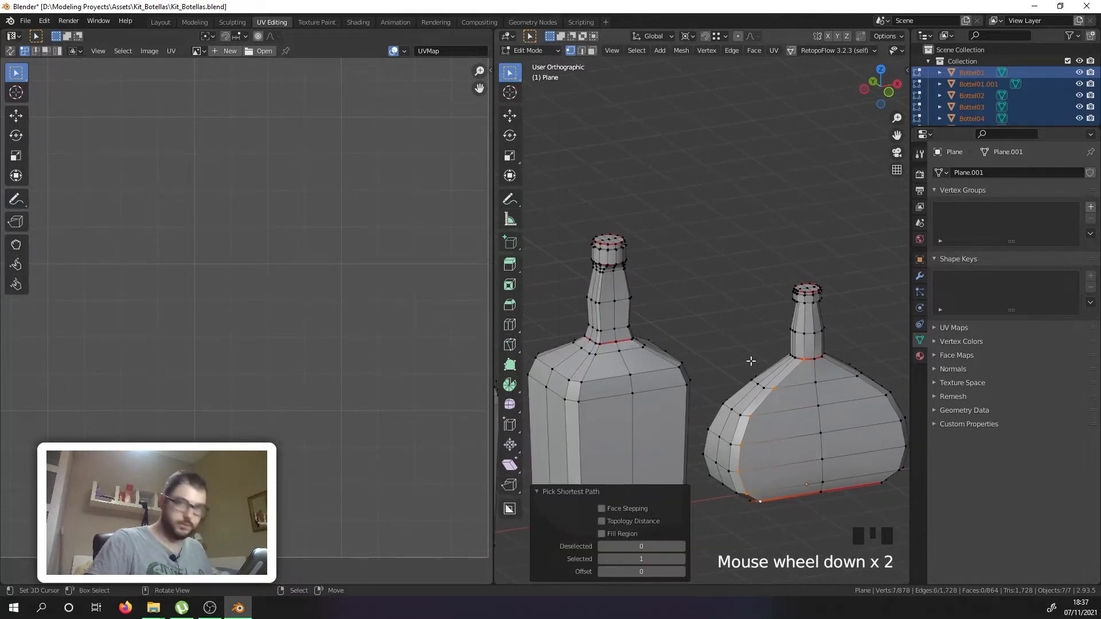
pyautogui.press('u')
pyautogui.click(720, 485)
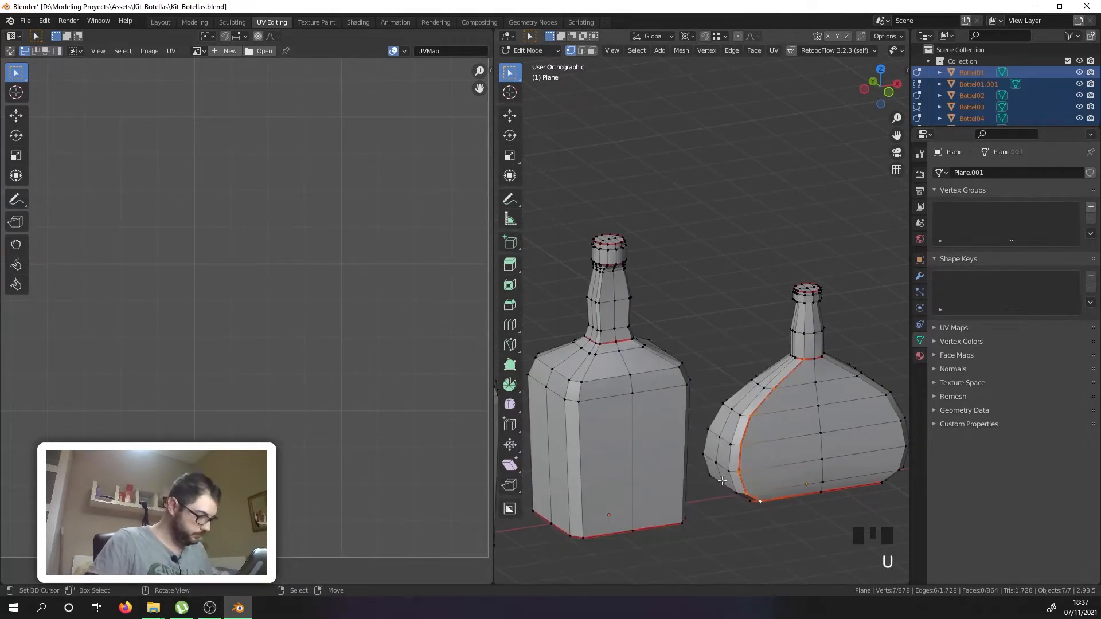
# Step: Mark a seam down a corner edge of Bottel05's body on the opposite face, from the neck seam to the base
pyautogui.rightClick(596, 345)
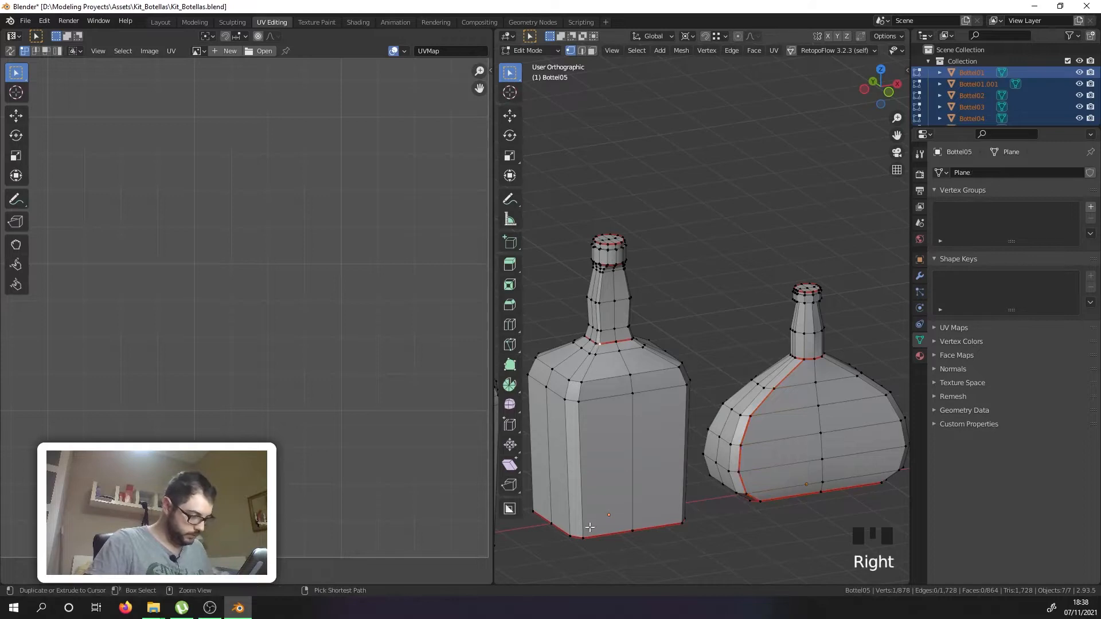
pyautogui.keyDown('ctrl'); pyautogui.rightClick(589, 526); pyautogui.keyUp('ctrl')
pyautogui.keyDown('shift'); pyautogui.moveTo(606, 422); pyautogui.dragTo(671, 281, button='middle'); pyautogui.keyUp('shift')
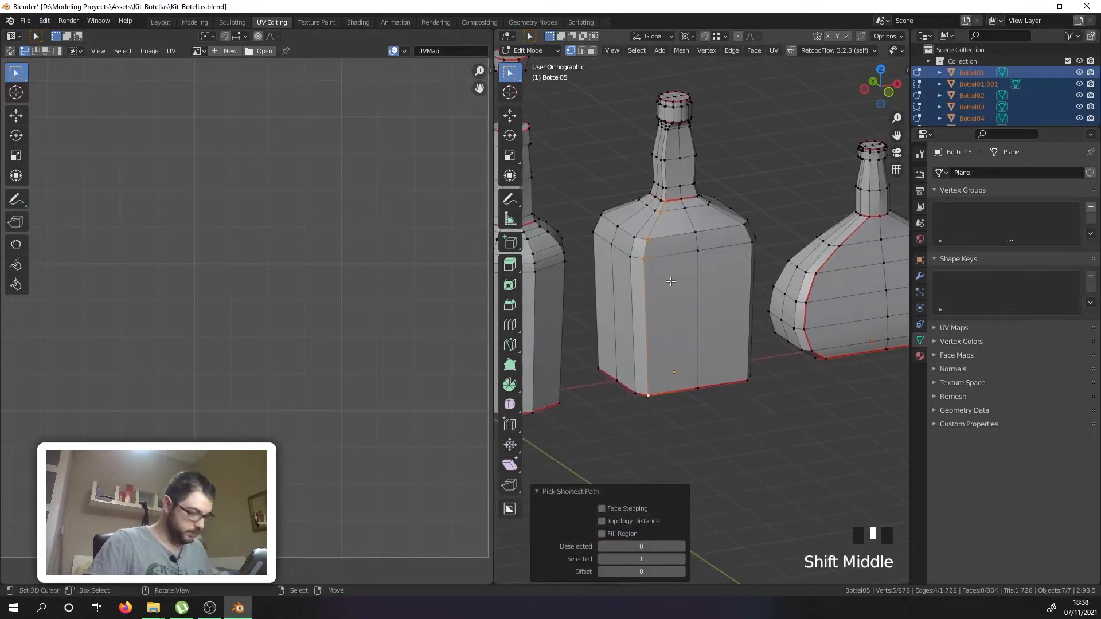
pyautogui.press('u')
pyautogui.click(670, 263)
# Step: Select all the geometry of the seven objects, unwrap them together and check the packed islands
pyautogui.scroll(-3, 671, 275)
pyautogui.press('a')
pyautogui.press('a')
pyautogui.press('a')
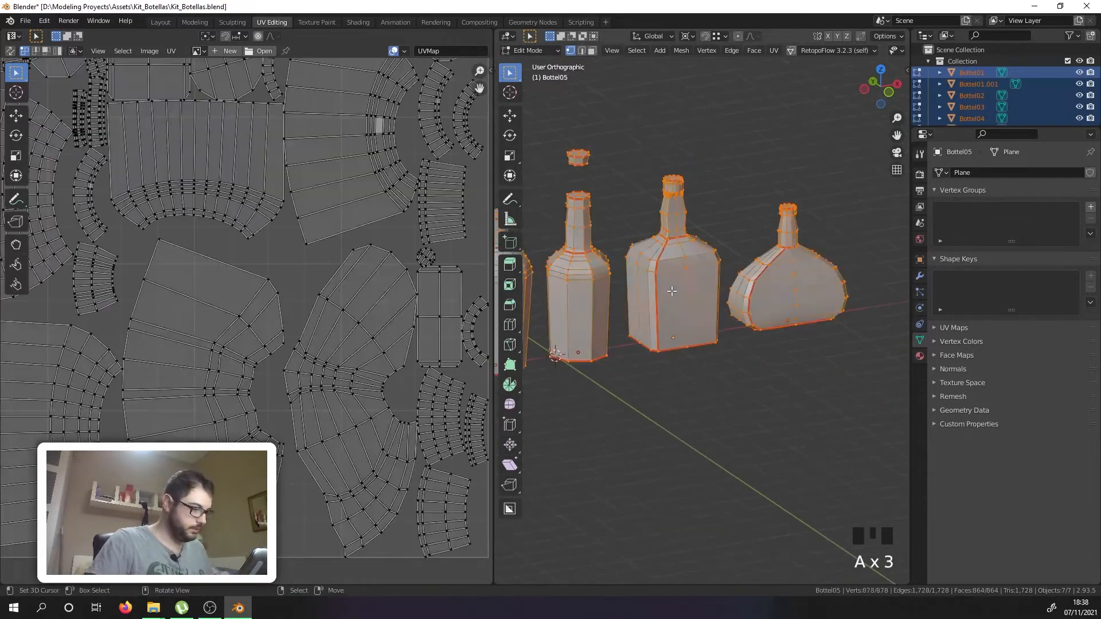
pyautogui.press('u')
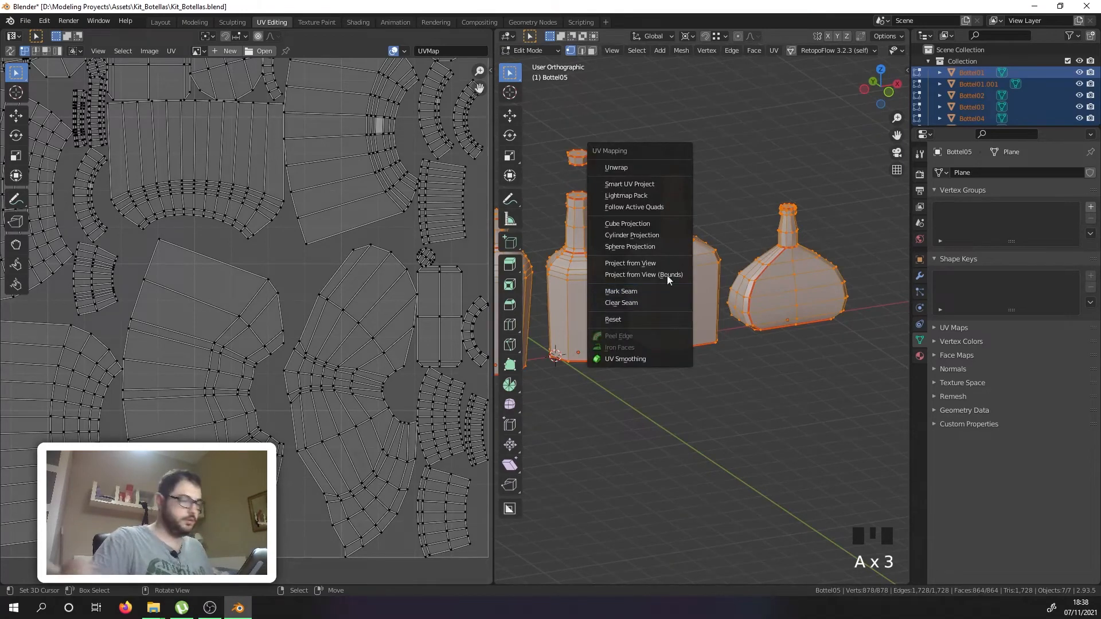
pyautogui.click(642, 168)
pyautogui.scroll(-3, 329, 339)
pyautogui.scroll(5, 226, 307)
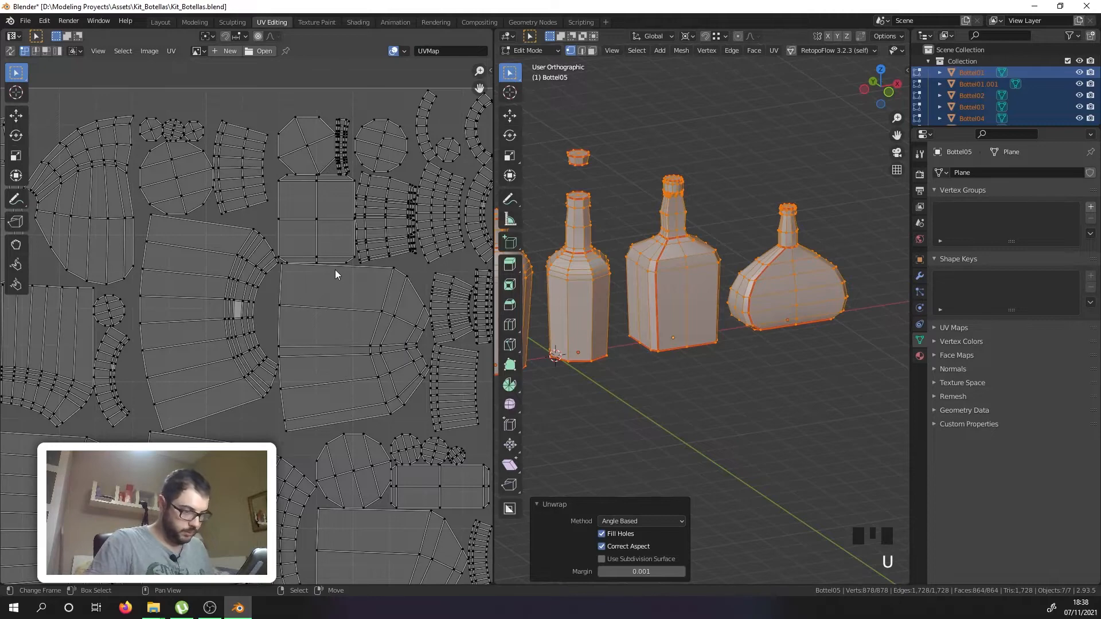
pyautogui.scroll(-3, 336, 275)
pyautogui.scroll(5, 206, 224)
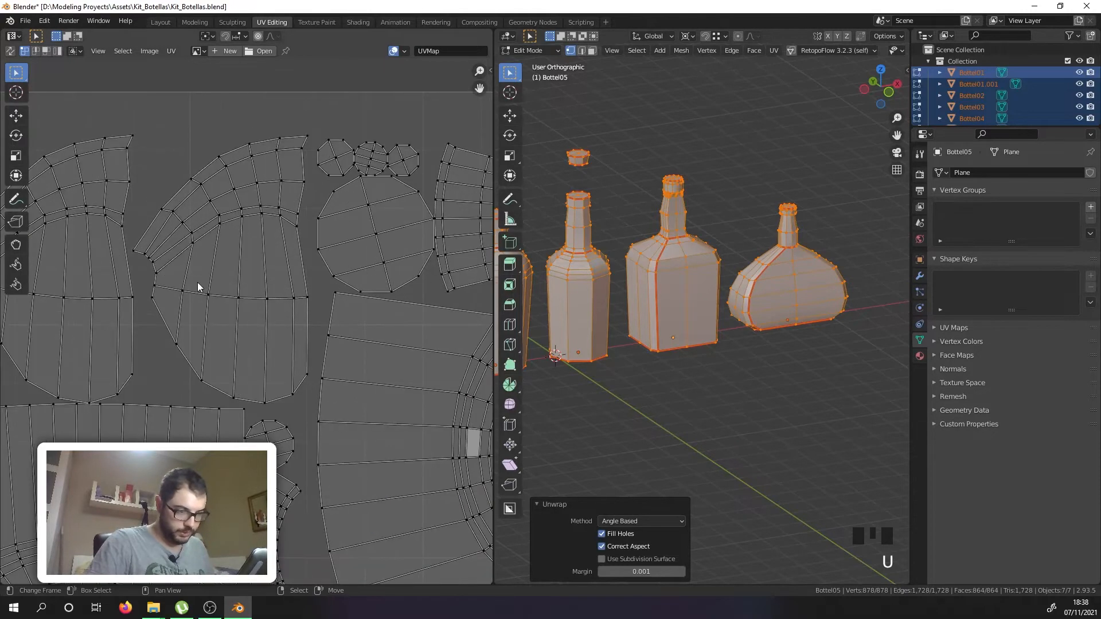
pyautogui.scroll(-3, 197, 282)
pyautogui.scroll(3, 292, 277)
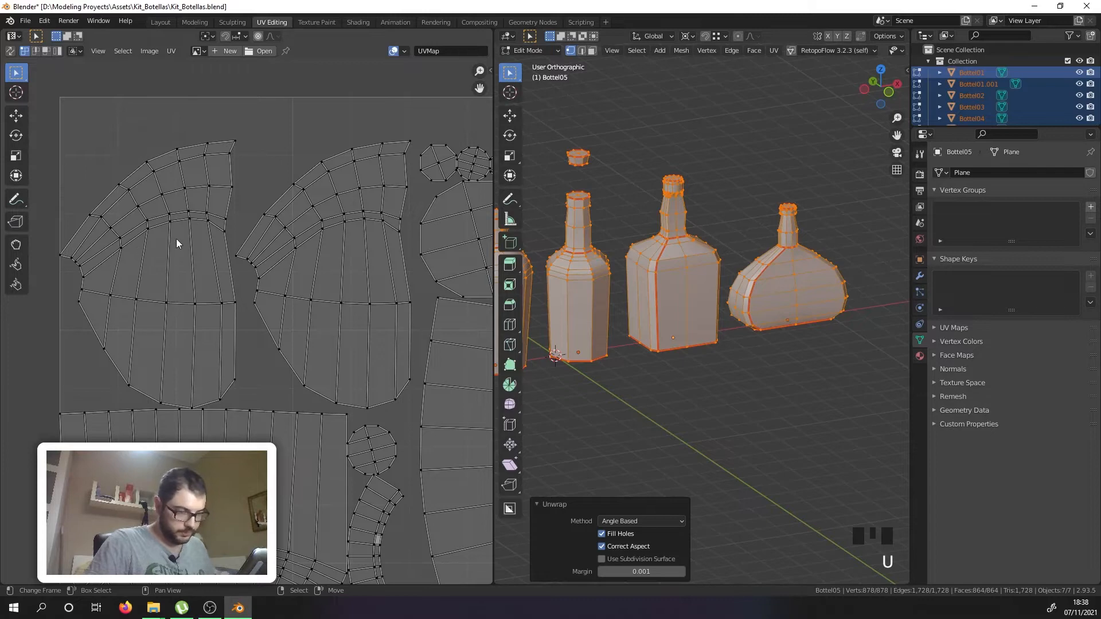
pyautogui.scroll(3, 799, 264)
# Step: Mark a seam along another side edge of the rounded flat bottle, running down to the base
pyautogui.moveTo(798, 264); pyautogui.dragTo(887, 273, button='middle')
pyautogui.scroll(-6, 723, 275)
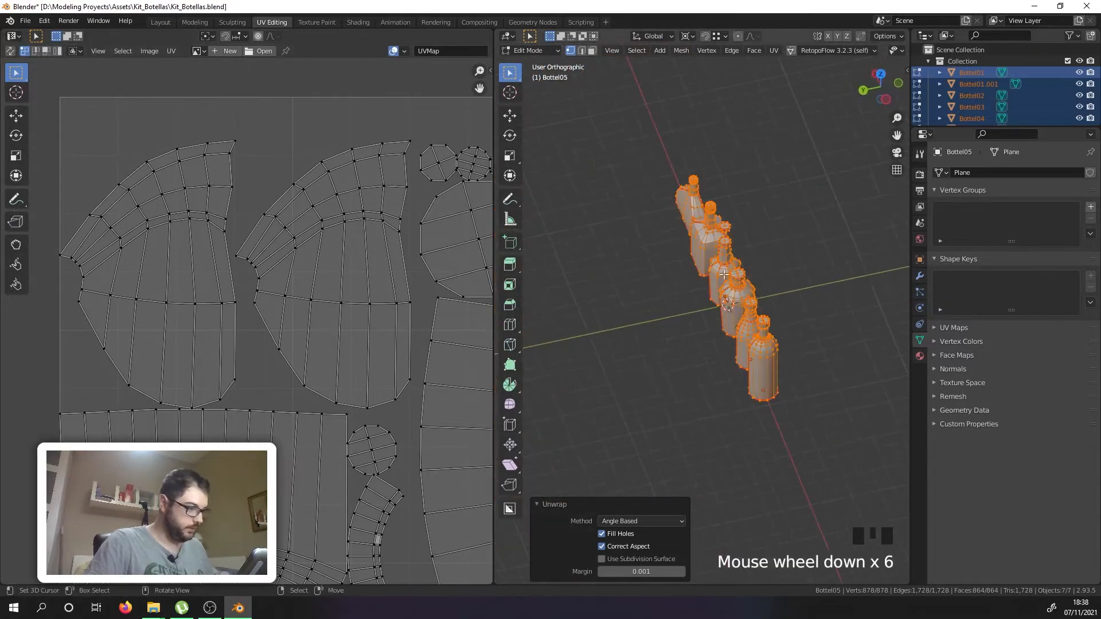
pyautogui.scroll(9, 724, 274)
pyautogui.rightClick(743, 151)
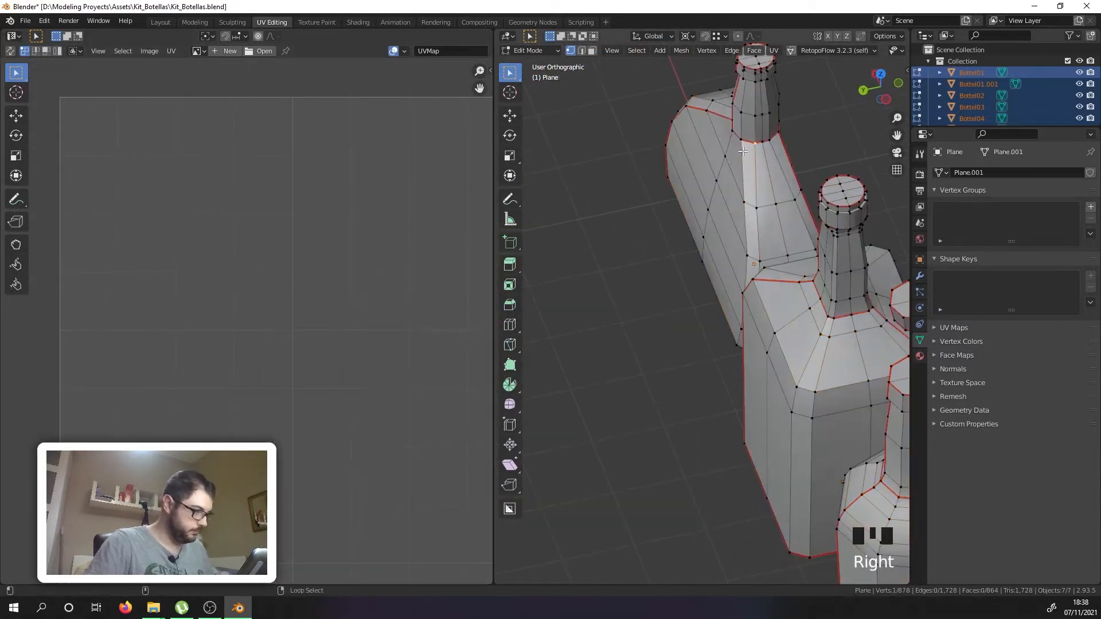
pyautogui.keyDown('alt'); pyautogui.keyDown('shift'); pyautogui.rightClick(741, 149); pyautogui.keyUp('shift'); pyautogui.keyUp('alt')
pyautogui.rightClick(740, 163)
pyautogui.moveTo(732, 275); pyautogui.dragTo(719, 368, button='middle')
pyautogui.keyDown('ctrl'); pyautogui.rightClick(753, 356); pyautogui.keyUp('ctrl')
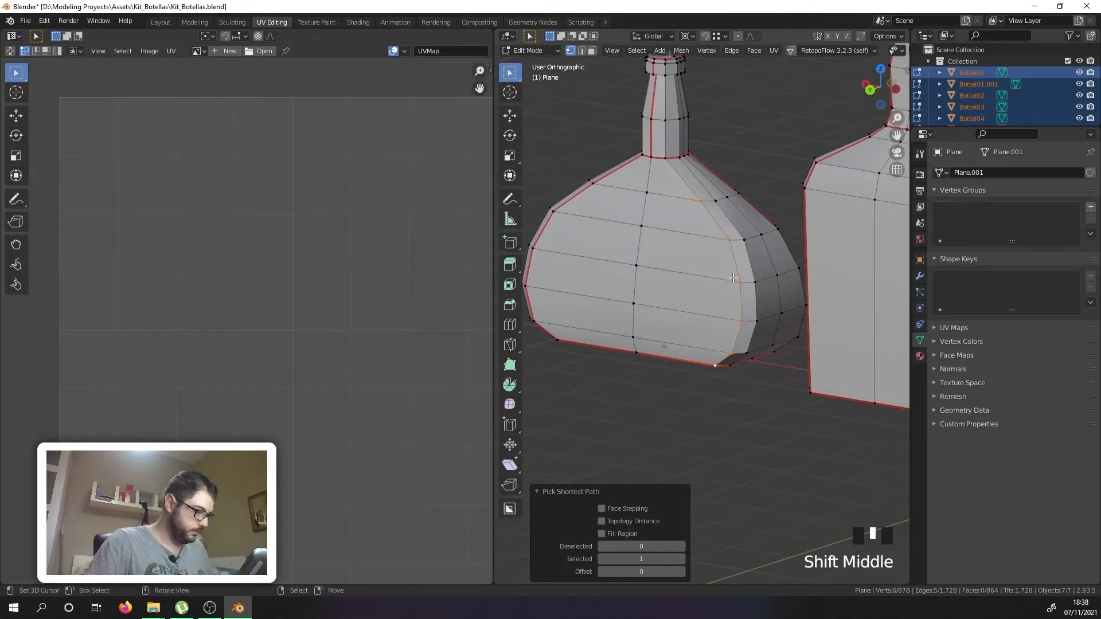
pyautogui.press('u')
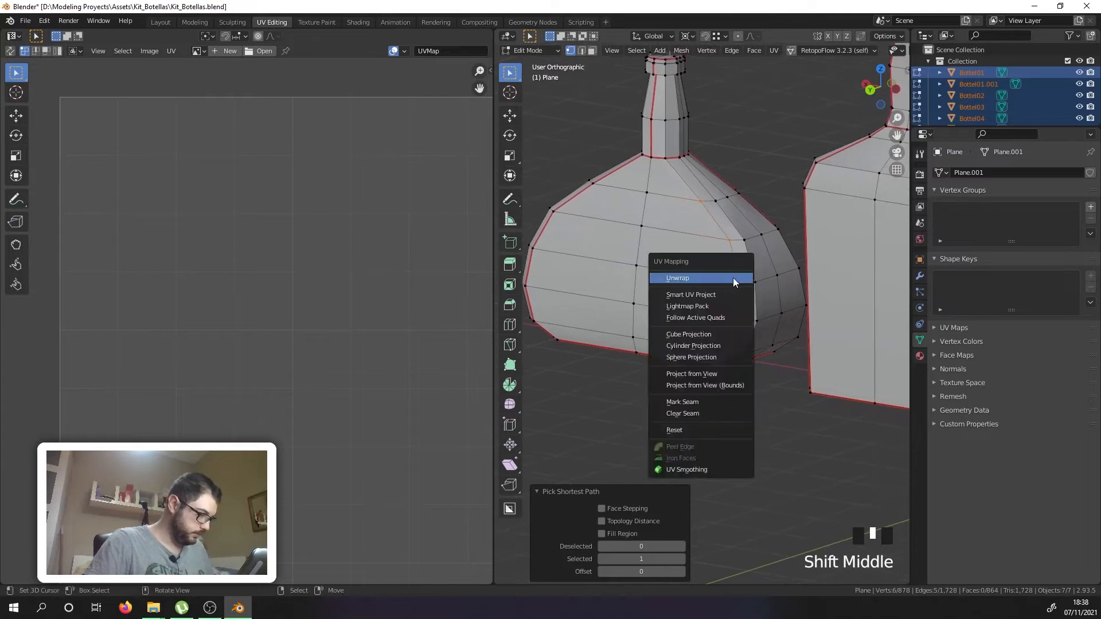
pyautogui.click(701, 402)
# Step: Mark the short shoulder edge that joins the rounded flat bottle's new side seam to its neck seam
pyautogui.scroll(-2, 701, 402)
pyautogui.scroll(4, 700, 402)
pyautogui.rightClick(702, 286)
pyautogui.keyDown('shift'); pyautogui.rightClick(664, 243); pyautogui.keyUp('shift')
pyautogui.press('u')
pyautogui.click(663, 244)
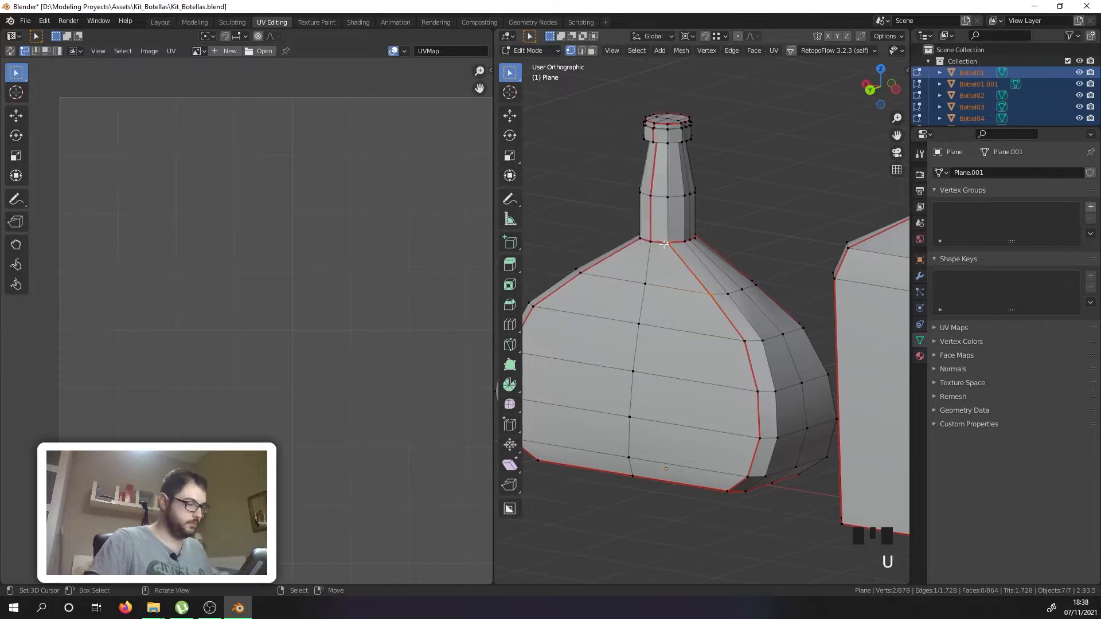
# Step: Mark a seam along the neighbouring edge of Bottel05's already seamed chamfered corner, from the neck seam to the base
pyautogui.scroll(-6, 664, 244)
pyautogui.scroll(6, 780, 234)
pyautogui.rightClick(758, 233)
pyautogui.moveTo(758, 233); pyautogui.dragTo(747, 328, button='middle')
pyautogui.rightClick(753, 246)
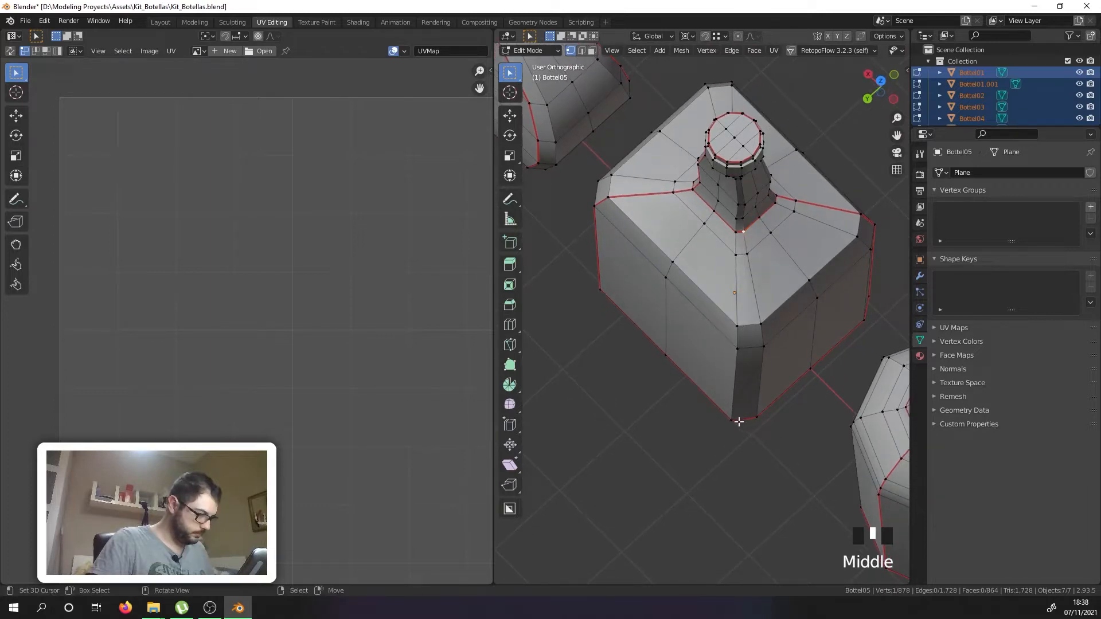
pyautogui.rightClick(780, 200)
pyautogui.rightClick(780, 201)
pyautogui.keyDown('ctrl'); pyautogui.rightClick(865, 325); pyautogui.keyUp('ctrl')
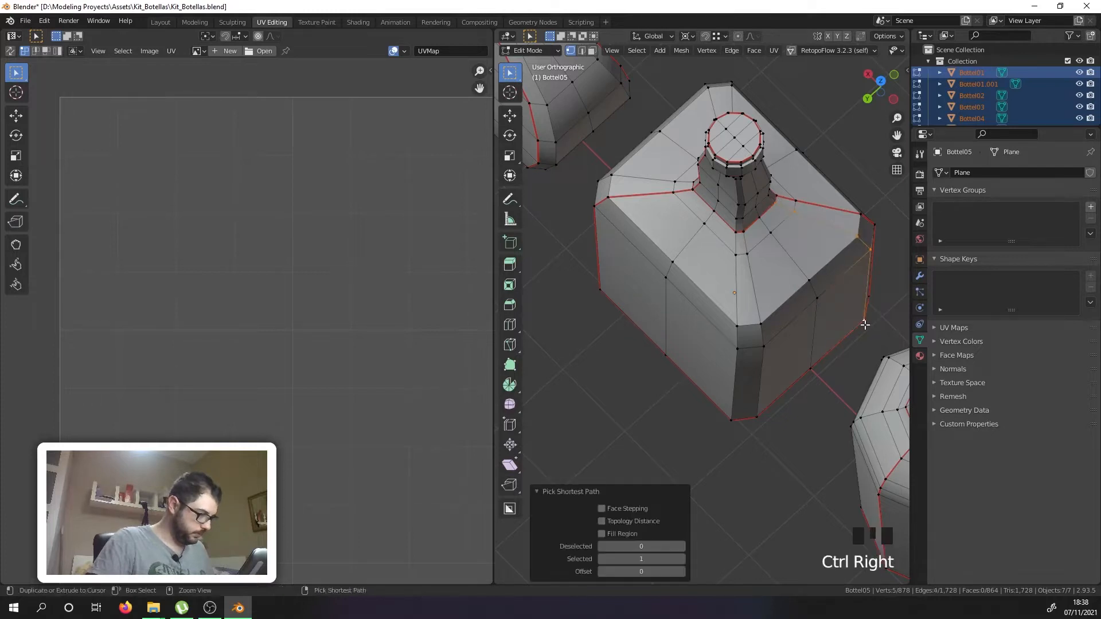
pyautogui.press('u')
pyautogui.click(848, 229)
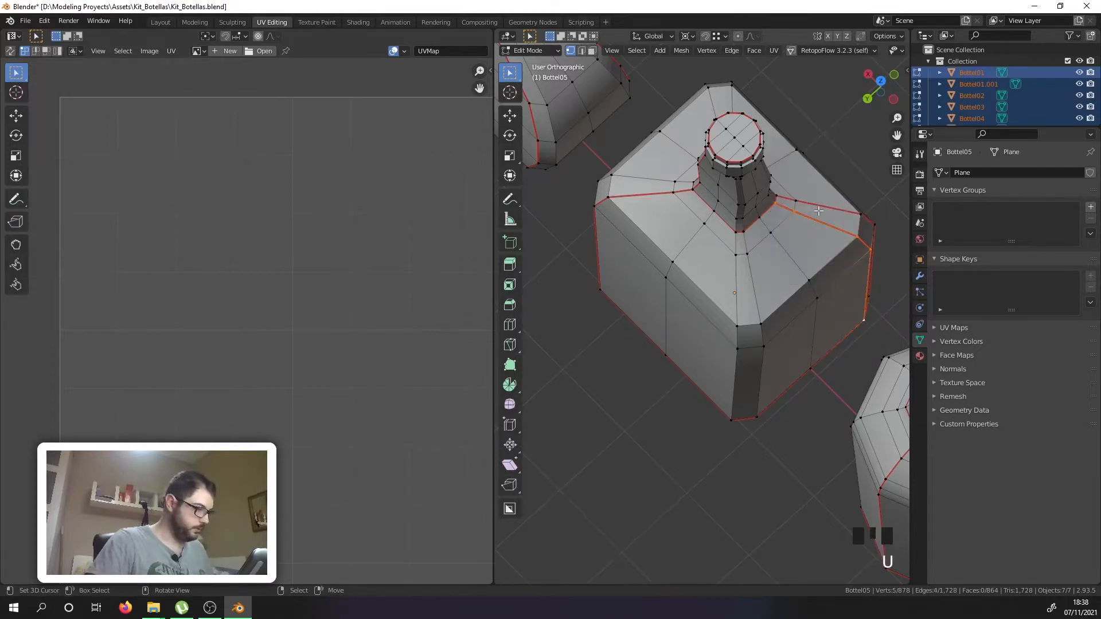
# Step: Clear the redundant parallel seam on the other edge of Bottel05's chamfered corner, from the neck seam to the base
pyautogui.moveTo(775, 195); pyautogui.dragTo(782, 388, button='middle')
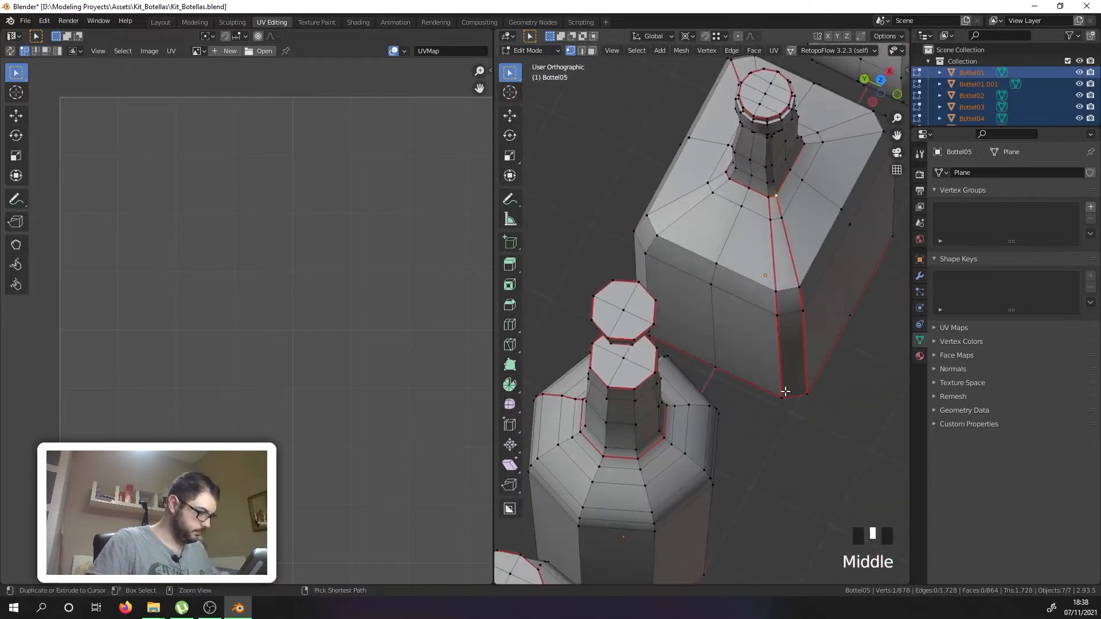
pyautogui.keyDown('ctrl'); pyautogui.rightClick(809, 395); pyautogui.keyUp('ctrl')
pyautogui.press('u')
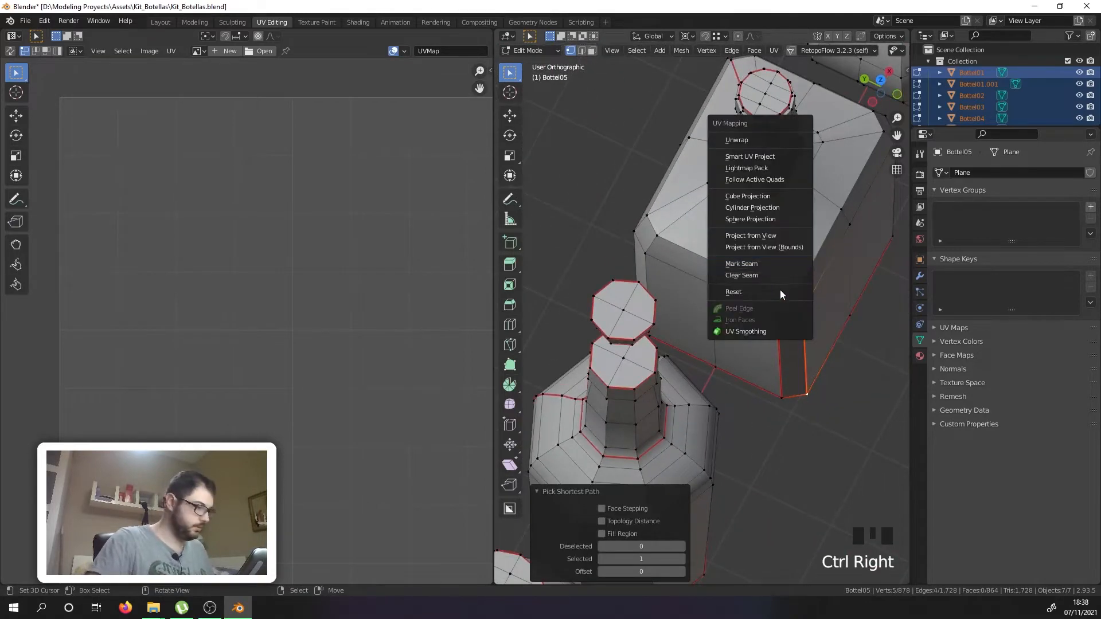
pyautogui.click(775, 271)
pyautogui.moveTo(775, 272); pyautogui.dragTo(771, 263, button='middle')
pyautogui.scroll(-5, 771, 262)
# Step: Select all the geometry of the seven objects and unwrap them together again
pyautogui.press('a')
pyautogui.press('a')
pyautogui.press('a')
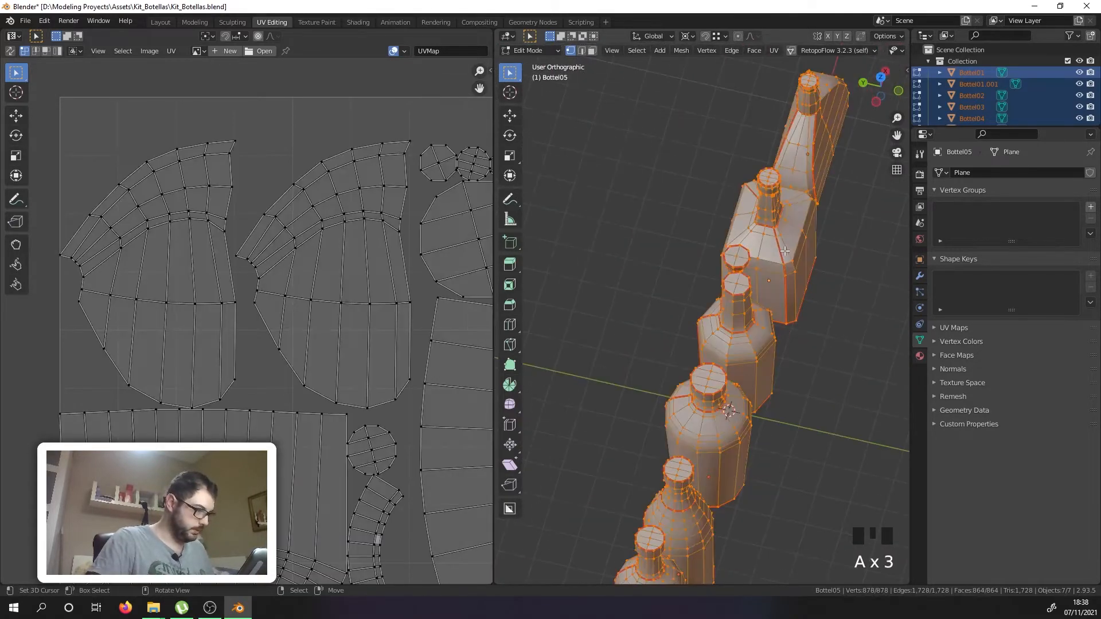
pyautogui.press('u')
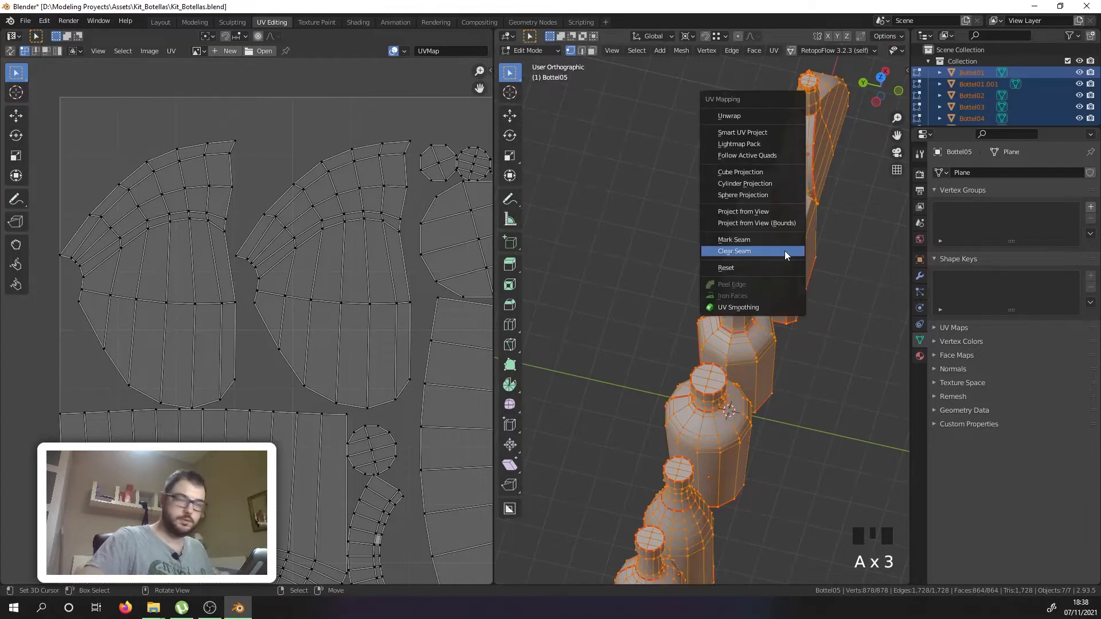
pyautogui.click(749, 118)
# Step: Examine the UV islands and the bottles' seams for pieces that still need another cut
pyautogui.scroll(-7, 221, 320)
pyautogui.scroll(5, 213, 313)
pyautogui.scroll(-5, 221, 323)
pyautogui.scroll(5, 310, 393)
pyautogui.scroll(2, 374, 493)
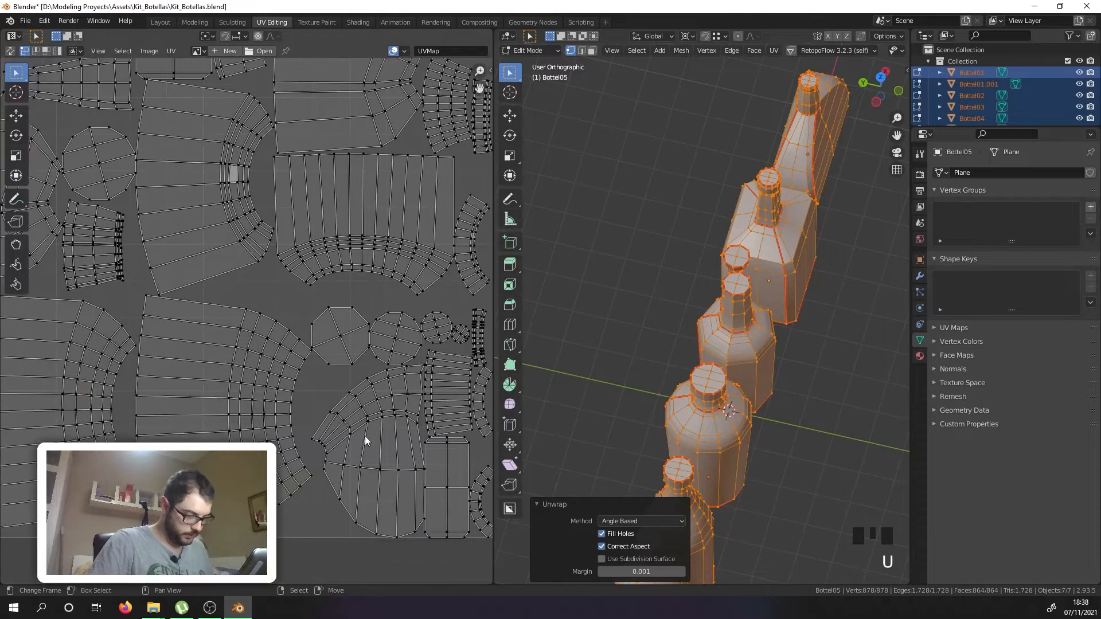
pyautogui.rightClick(339, 443)
pyautogui.moveTo(836, 153); pyautogui.dragTo(907, 183, button='middle')
pyautogui.scroll(-5, 397, 214)
pyautogui.scroll(-4, 565, 202)
pyautogui.scroll(-2, 559, 206)
pyautogui.moveTo(552, 209); pyautogui.dragTo(608, 299, button='middle')
pyautogui.scroll(6, 611, 303)
pyautogui.scroll(6, 611, 302)
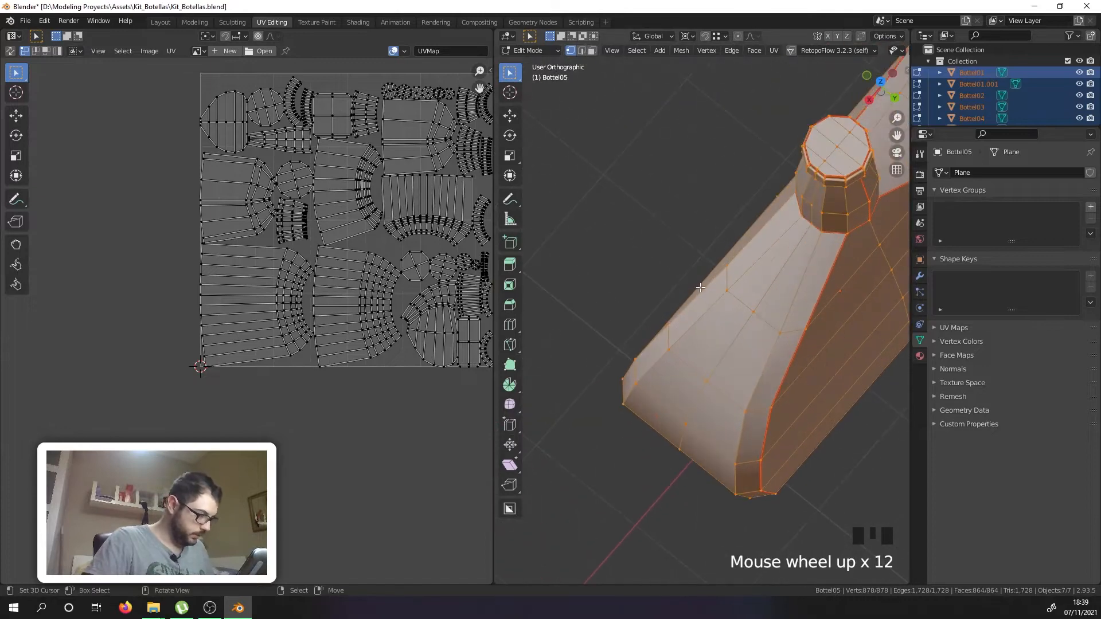
pyautogui.rightClick(726, 268)
pyautogui.keyDown('alt'); pyautogui.keyDown('shift'); pyautogui.rightClick(726, 268); pyautogui.keyUp('shift'); pyautogui.keyUp('alt')
pyautogui.rightClick(753, 242)
pyautogui.keyDown('alt'); pyautogui.keyDown('shift'); pyautogui.rightClick(752, 239); pyautogui.keyUp('shift'); pyautogui.keyUp('alt')
# Step: Mark a seam down the rounded flat bottle's remaining unseamed side edge, from the neck seam to the base
pyautogui.moveTo(753, 240); pyautogui.dragTo(759, 213, button='middle')
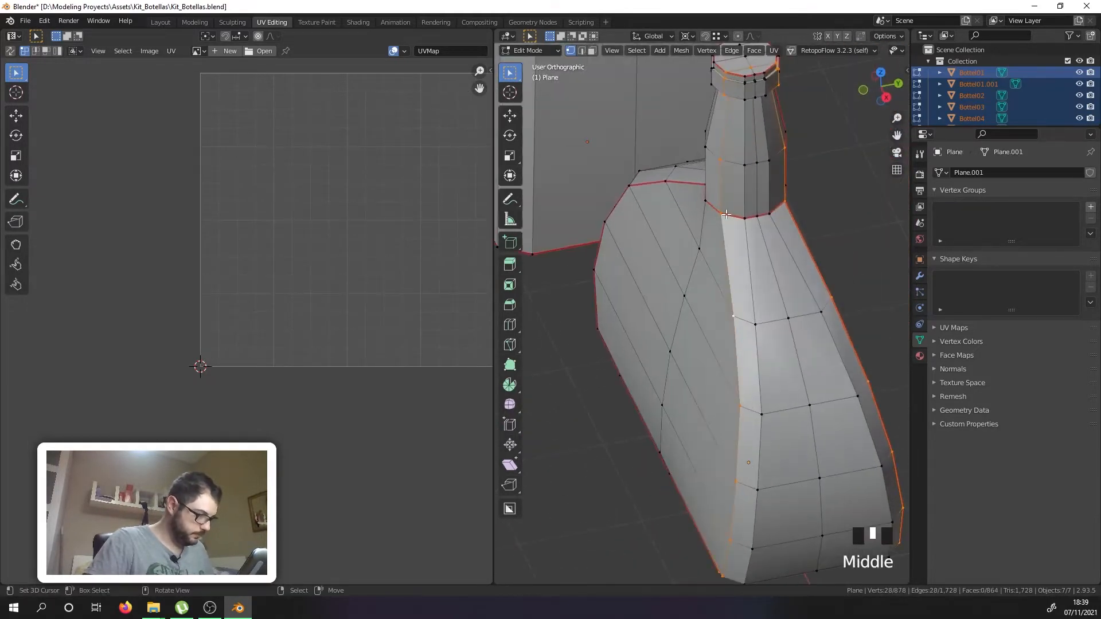
pyautogui.scroll(-3, 726, 214)
pyautogui.scroll(2, 726, 214)
pyautogui.keyDown('ctrl'); pyautogui.rightClick(720, 437); pyautogui.keyUp('ctrl')
pyautogui.moveTo(720, 438); pyautogui.dragTo(764, 350, button='middle')
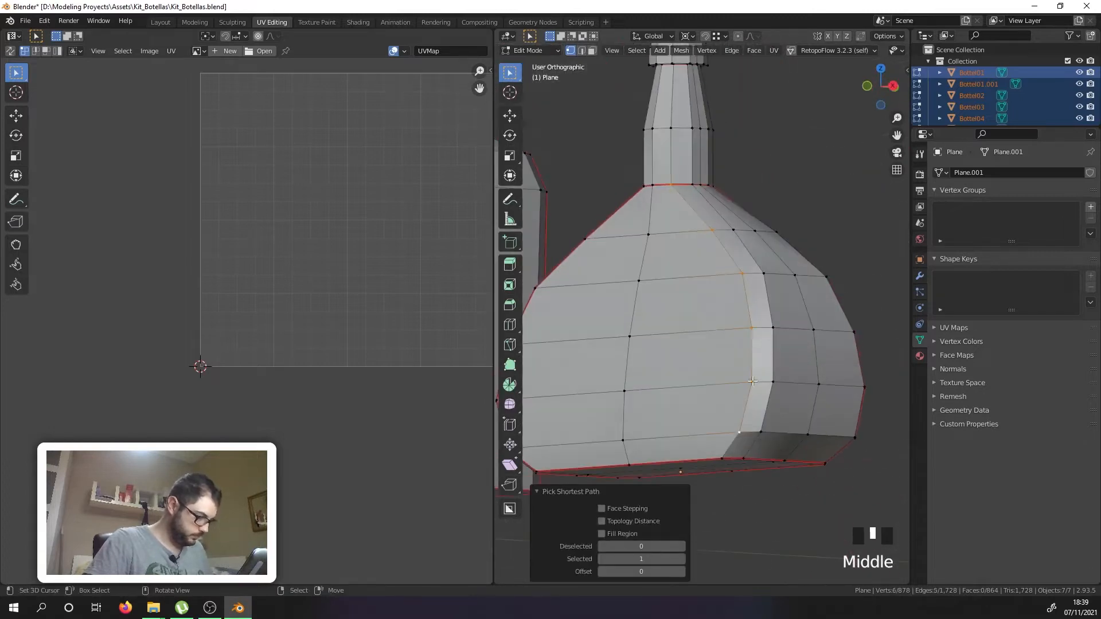
pyautogui.scroll(2, 737, 470)
pyautogui.keyDown('shift'); pyautogui.rightClick(719, 457); pyautogui.keyUp('shift')
pyautogui.press('u')
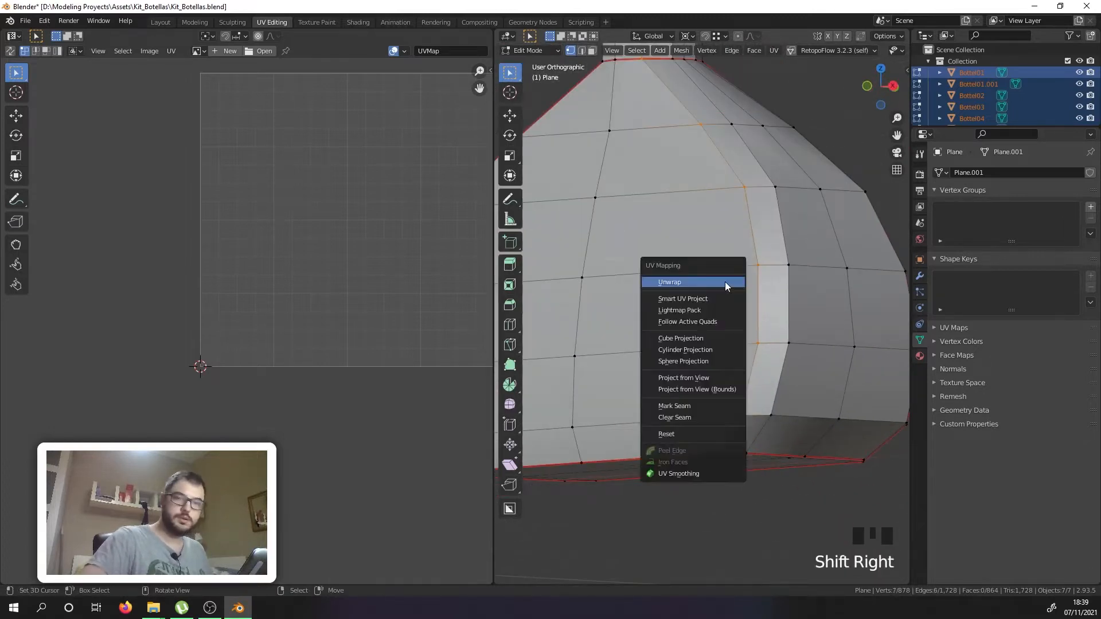
pyautogui.click(693, 406)
# Step: Select all the geometry of the seven objects, unwrap them with the added side seam and check the layout
pyautogui.scroll(-4, 688, 339)
pyautogui.press('a')
pyautogui.press('a')
pyautogui.press('a')
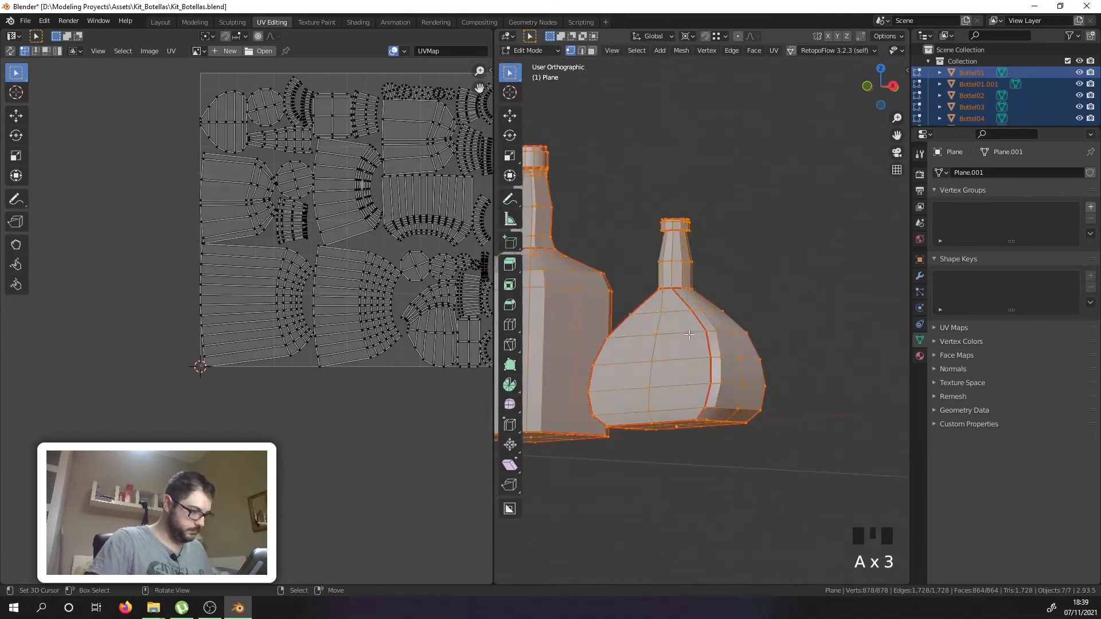
pyautogui.press('u')
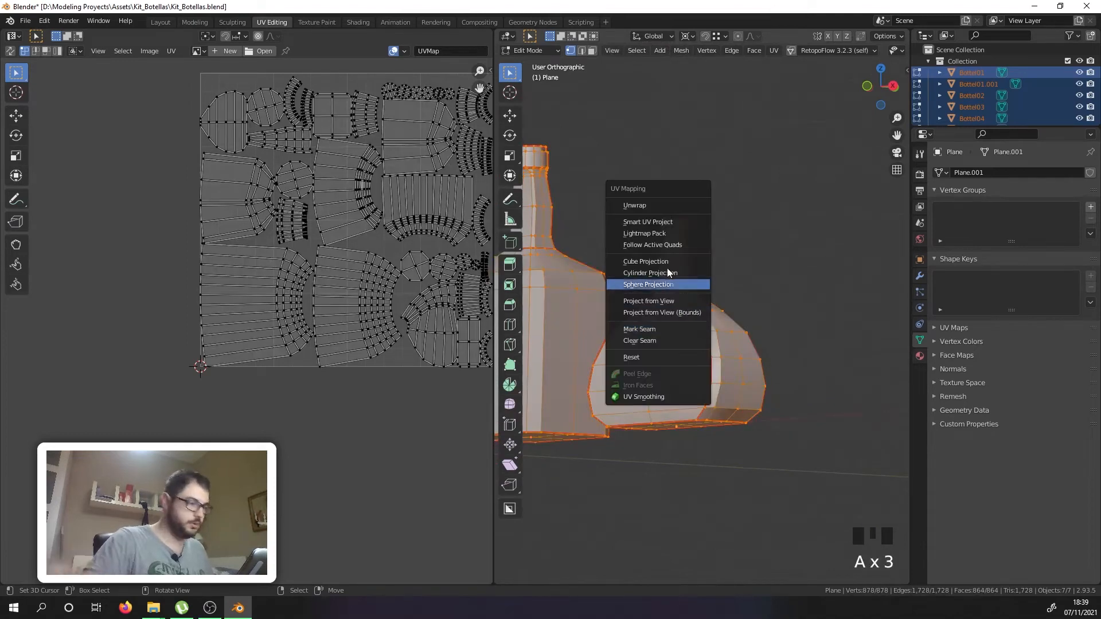
pyautogui.click(658, 208)
pyautogui.scroll(-4, 289, 325)
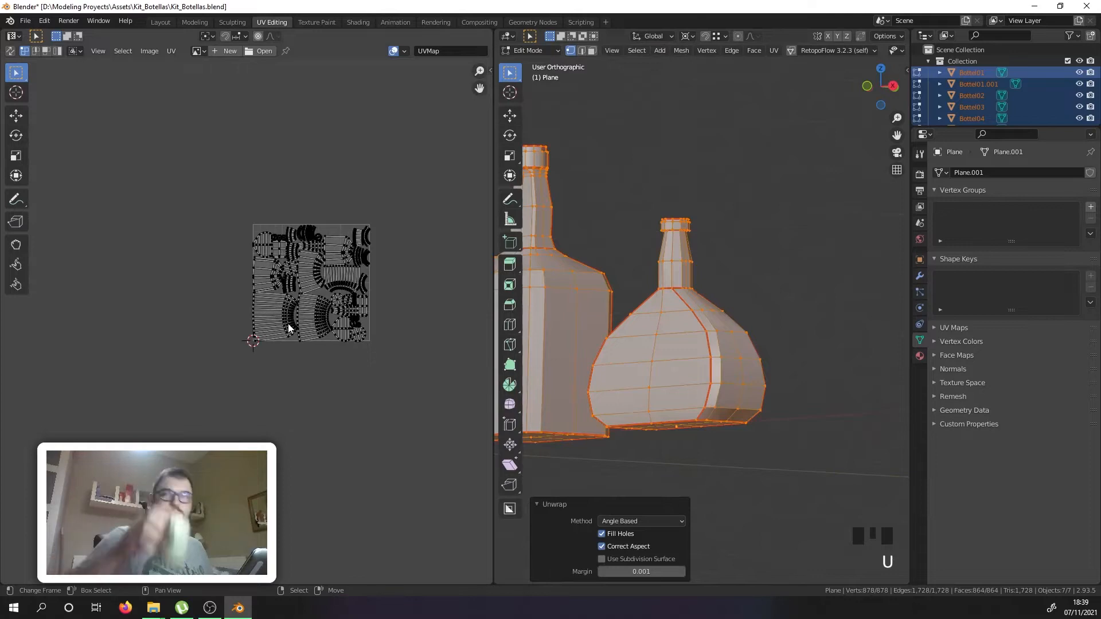
pyautogui.moveTo(581, 336); pyautogui.dragTo(659, 356, button='middle')
pyautogui.scroll(-6, 673, 378)
pyautogui.scroll(8, 316, 297)
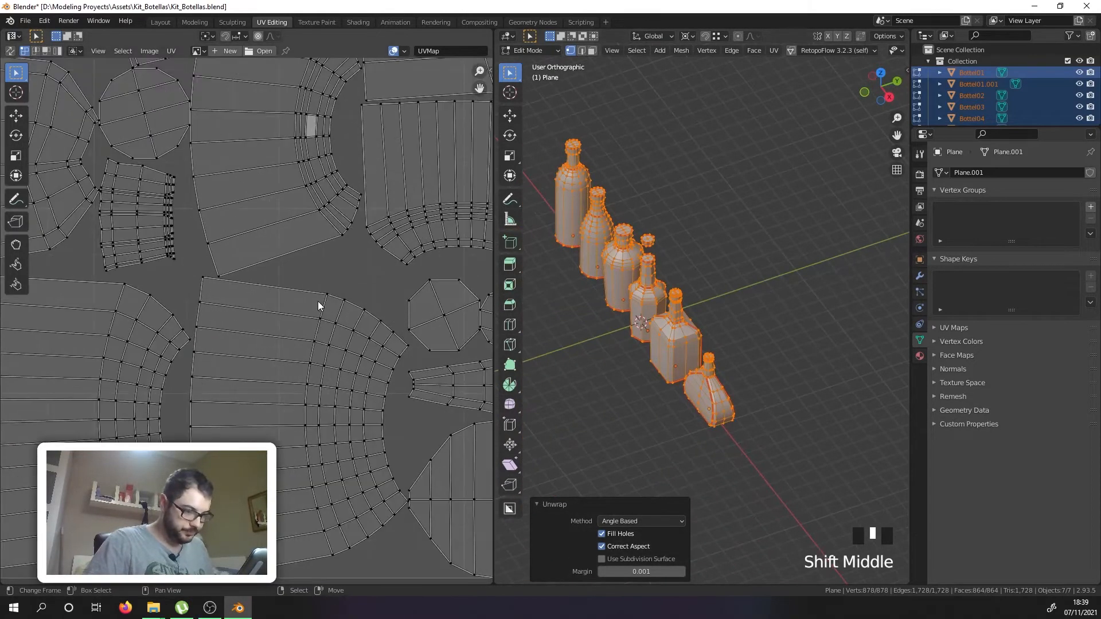
pyautogui.moveTo(560, 322); pyautogui.dragTo(617, 280, button='middle')
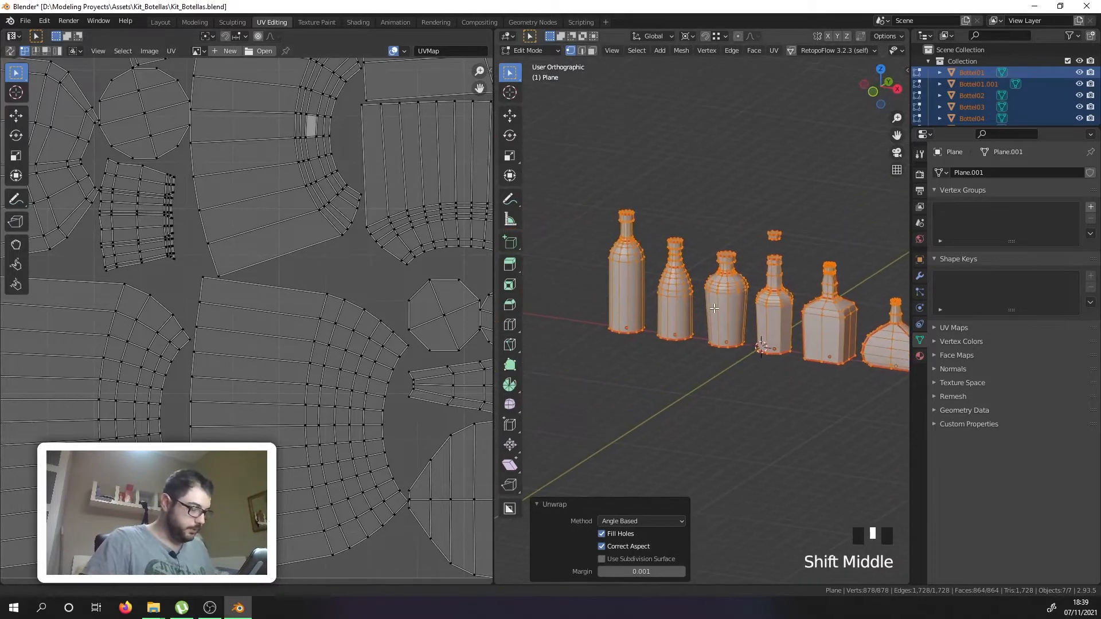
pyautogui.scroll(5, 611, 259)
pyautogui.rightClick(630, 269)
pyautogui.keyDown('alt'); pyautogui.keyDown('shift'); pyautogui.rightClick(629, 268); pyautogui.keyUp('shift'); pyautogui.keyUp('alt')
pyautogui.keyDown('alt'); pyautogui.keyDown('shift'); pyautogui.rightClick(754, 357); pyautogui.keyUp('shift'); pyautogui.keyUp('alt')
pyautogui.keyDown('shift'); pyautogui.moveTo(755, 357); pyautogui.dragTo(657, 349, button='middle'); pyautogui.keyUp('shift')
pyautogui.keyDown('alt'); pyautogui.keyDown('shift'); pyautogui.rightClick(802, 349); pyautogui.keyUp('shift'); pyautogui.keyUp('alt')
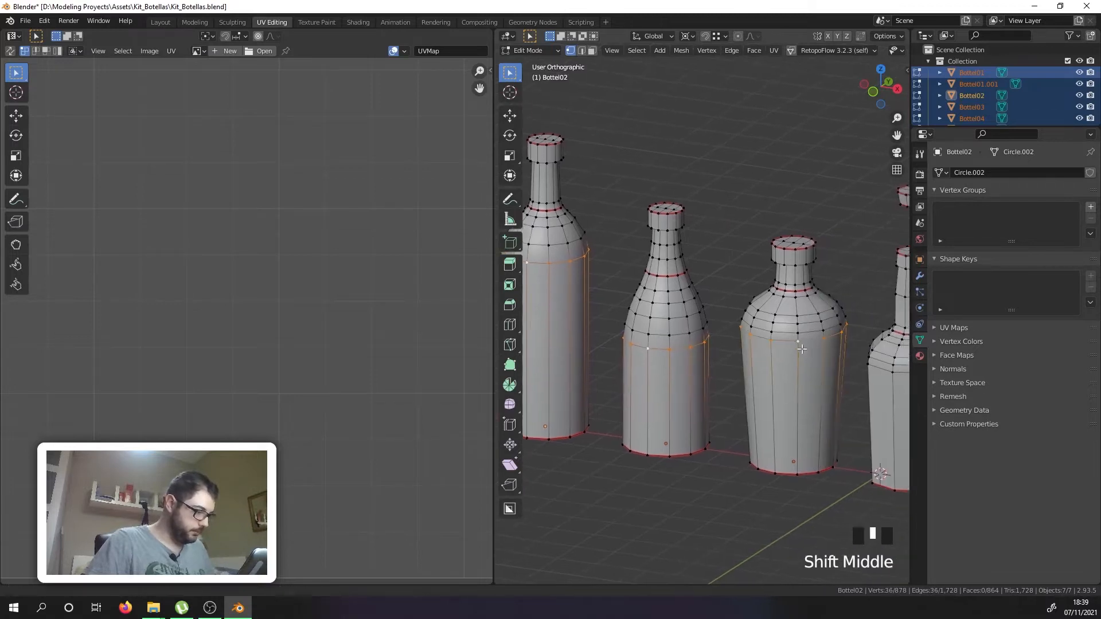
pyautogui.keyDown('shift'); pyautogui.moveTo(802, 348); pyautogui.dragTo(666, 344, button='middle'); pyautogui.keyUp('shift')
pyautogui.scroll(2, 665, 342)
pyautogui.keyDown('alt'); pyautogui.keyDown('shift'); pyautogui.rightClick(660, 335); pyautogui.keyUp('shift'); pyautogui.keyUp('alt')
pyautogui.scroll(-2, 661, 335)
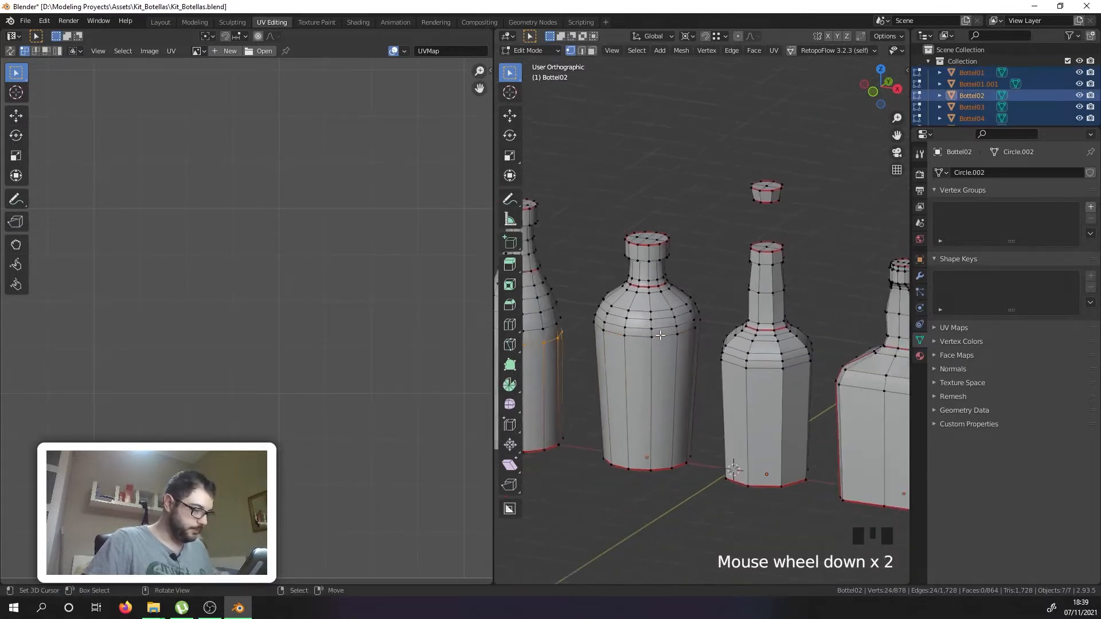
pyautogui.scroll(-1, 661, 334)
pyautogui.press('a')
pyautogui.press('a')
pyautogui.press('a')
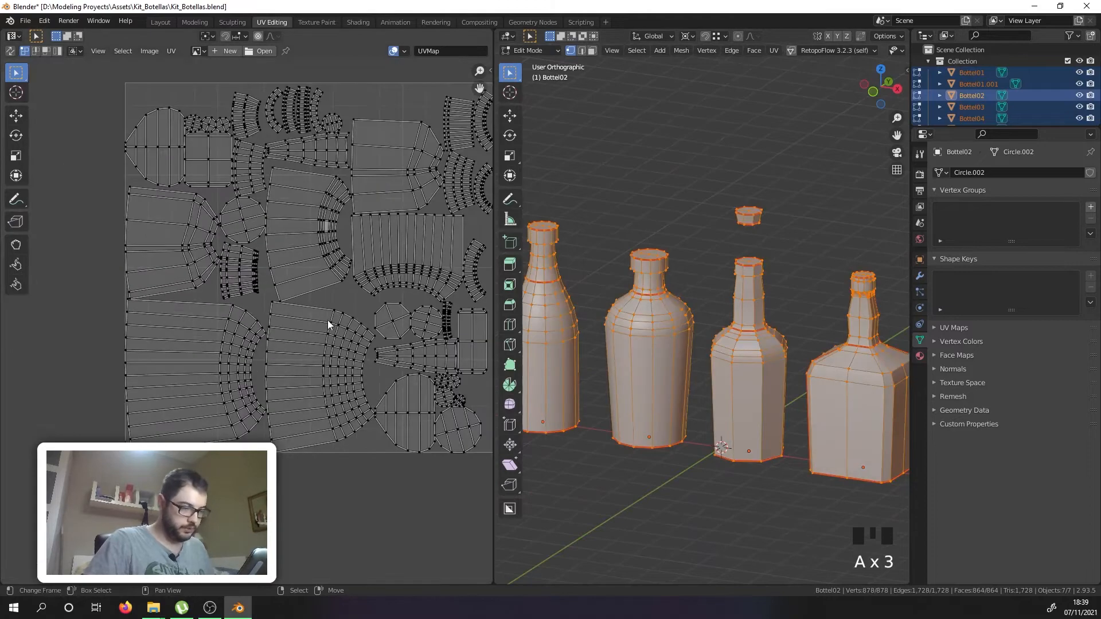
# Step: Mark the horizontal edge loop just below the shoulder as a seam on Bottel03, Bottel02, Bottel01 and Bottel05
pyautogui.keyDown('alt'); pyautogui.keyDown('shift'); pyautogui.rightClick(548, 343); pyautogui.keyUp('shift'); pyautogui.keyUp('alt')
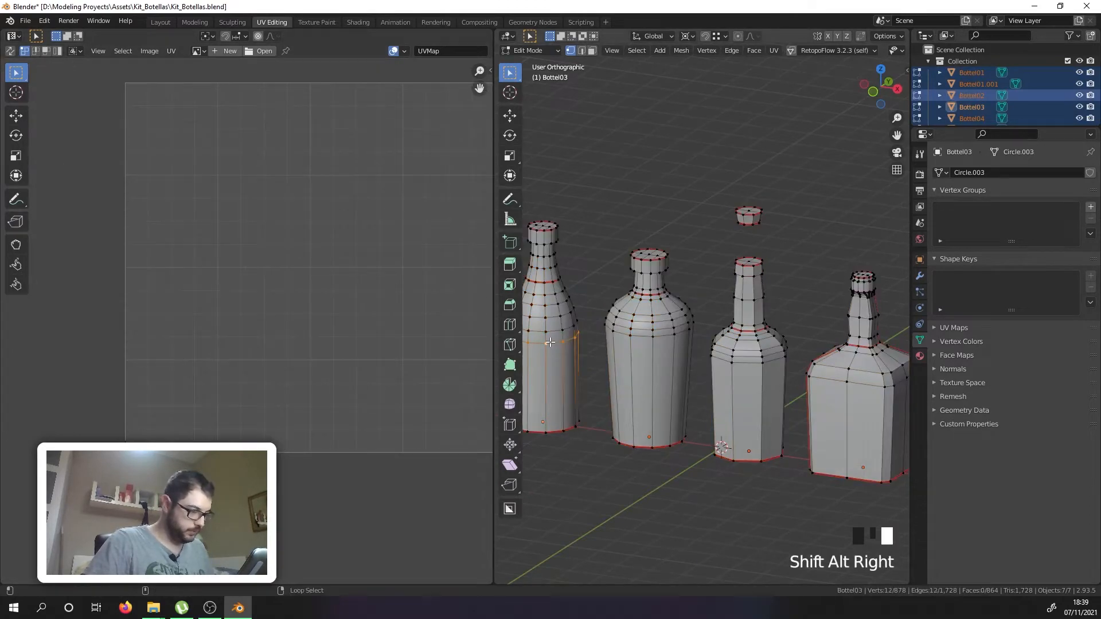
pyautogui.keyDown('alt'); pyautogui.keyDown('shift'); pyautogui.rightClick(653, 337); pyautogui.keyUp('shift'); pyautogui.keyUp('alt')
pyautogui.keyDown('alt'); pyautogui.keyDown('shift'); pyautogui.rightClick(752, 365); pyautogui.keyUp('shift'); pyautogui.keyUp('alt')
pyautogui.keyDown('shift'); pyautogui.moveTo(753, 365); pyautogui.dragTo(625, 364, button='middle'); pyautogui.keyUp('shift')
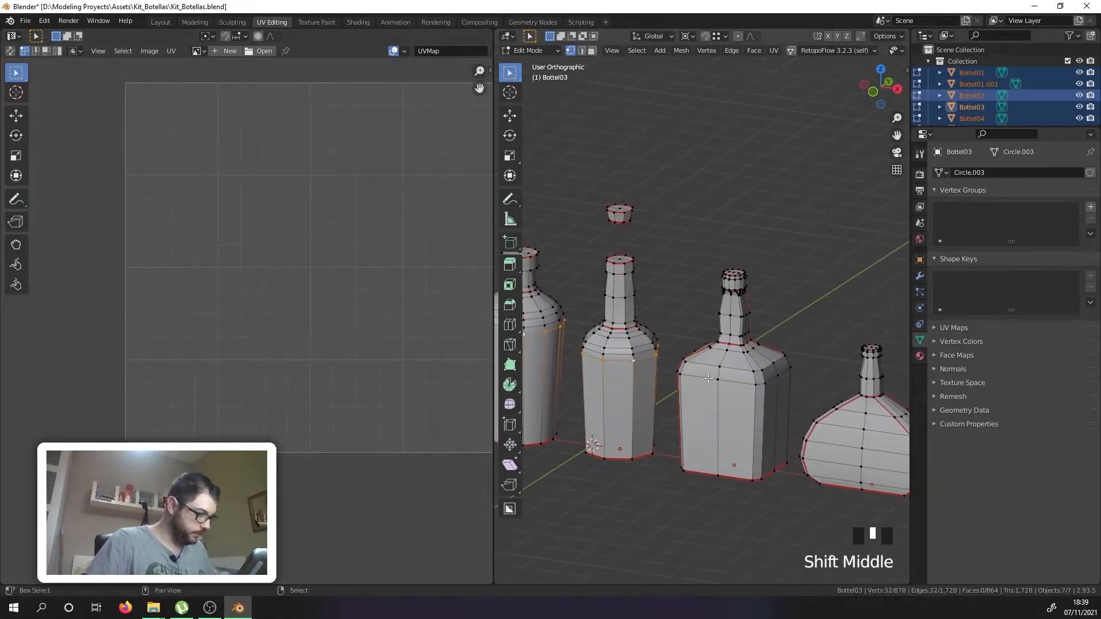
pyautogui.keyDown('alt'); pyautogui.keyDown('shift'); pyautogui.rightClick(735, 382); pyautogui.keyUp('shift'); pyautogui.keyUp('alt')
pyautogui.moveTo(735, 381); pyautogui.dragTo(784, 387, button='middle')
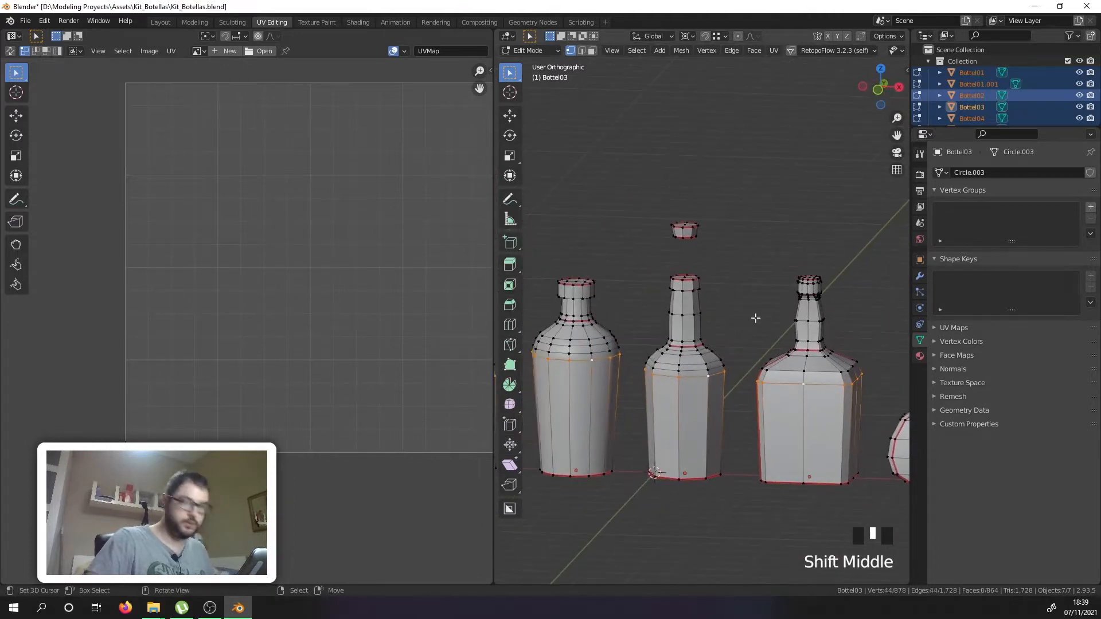
pyautogui.press('u')
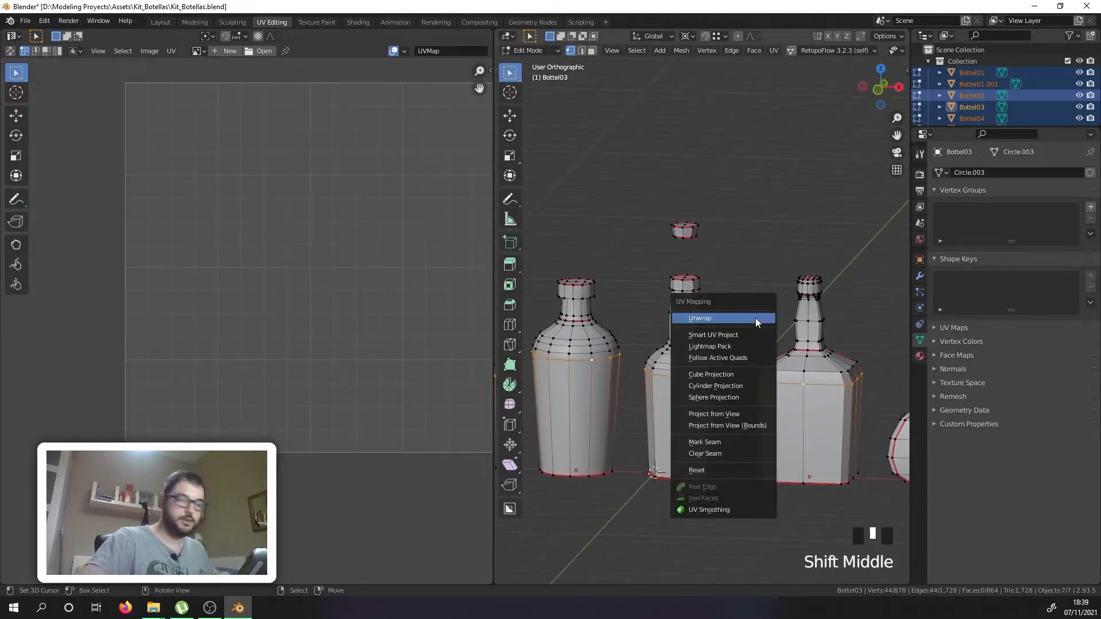
pyautogui.click(725, 442)
# Step: Mark the horizontal edge loop just below the shoulder of the tallest bottle as a seam
pyautogui.scroll(-3, 724, 443)
pyautogui.press('a')
pyautogui.press('a')
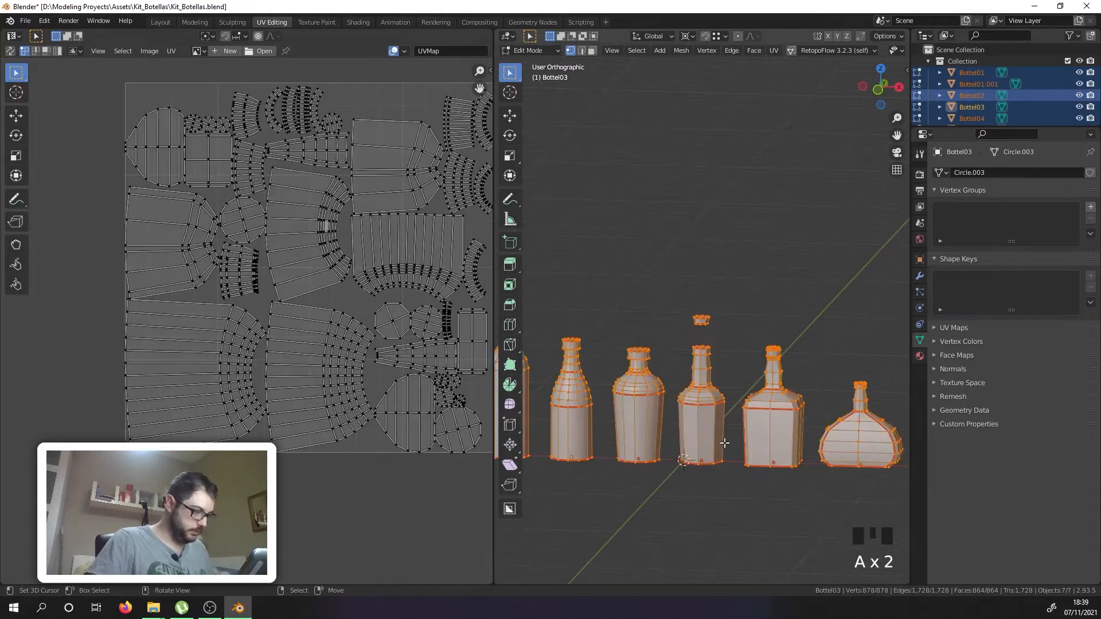
pyautogui.scroll(-3, 717, 430)
pyautogui.scroll(5, 605, 404)
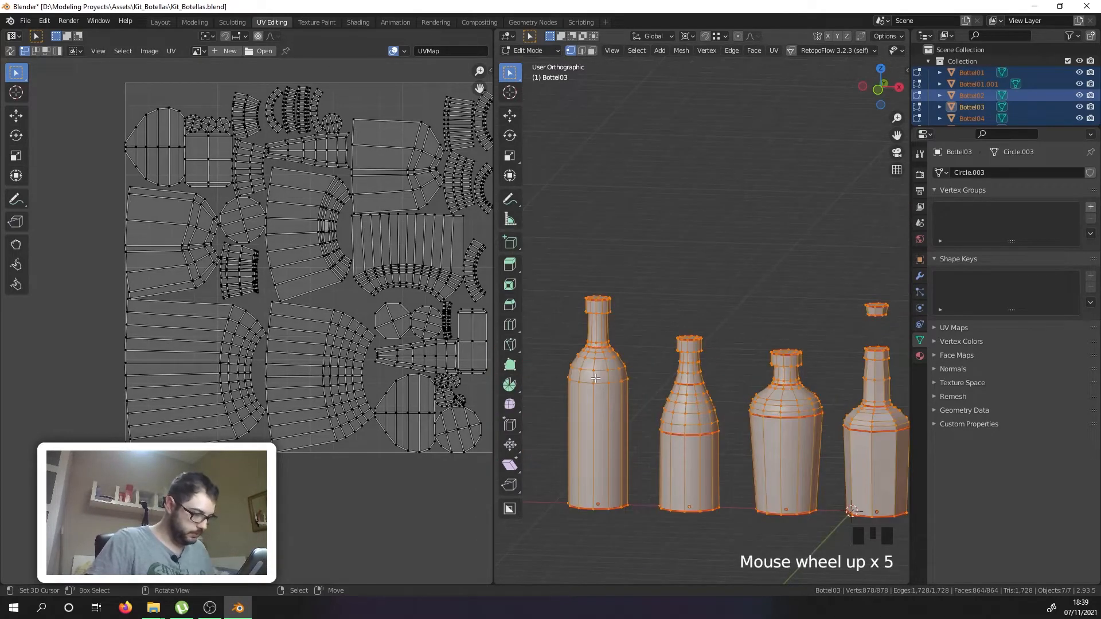
pyautogui.rightClick(599, 382)
pyautogui.keyDown('alt'); pyautogui.keyDown('shift'); pyautogui.rightClick(599, 382); pyautogui.keyUp('shift'); pyautogui.keyUp('alt')
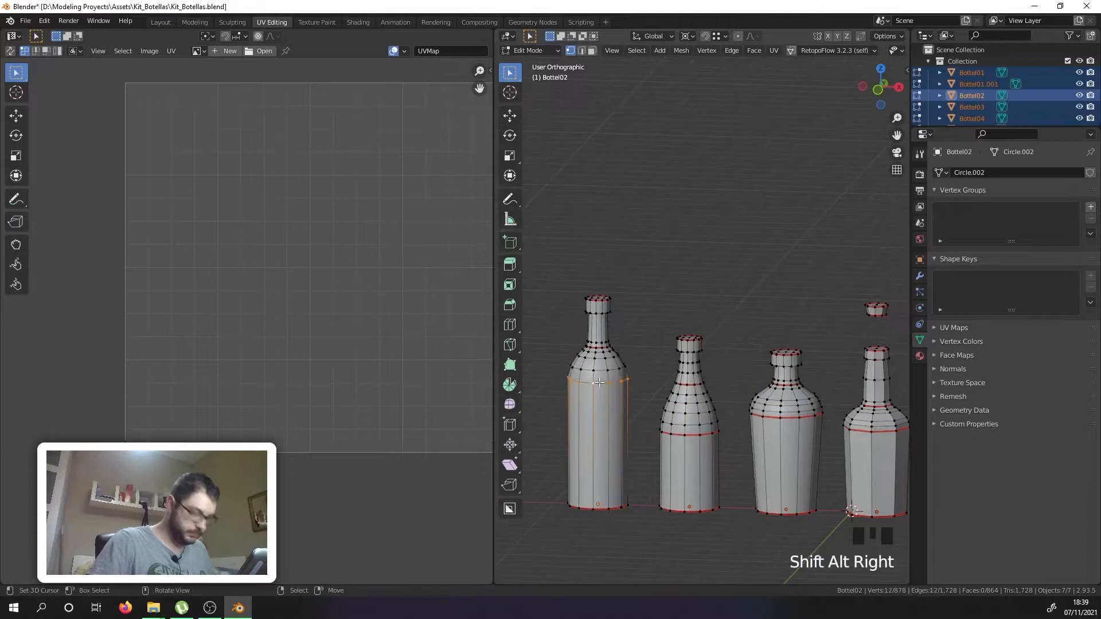
pyautogui.press('u')
pyautogui.click(600, 382)
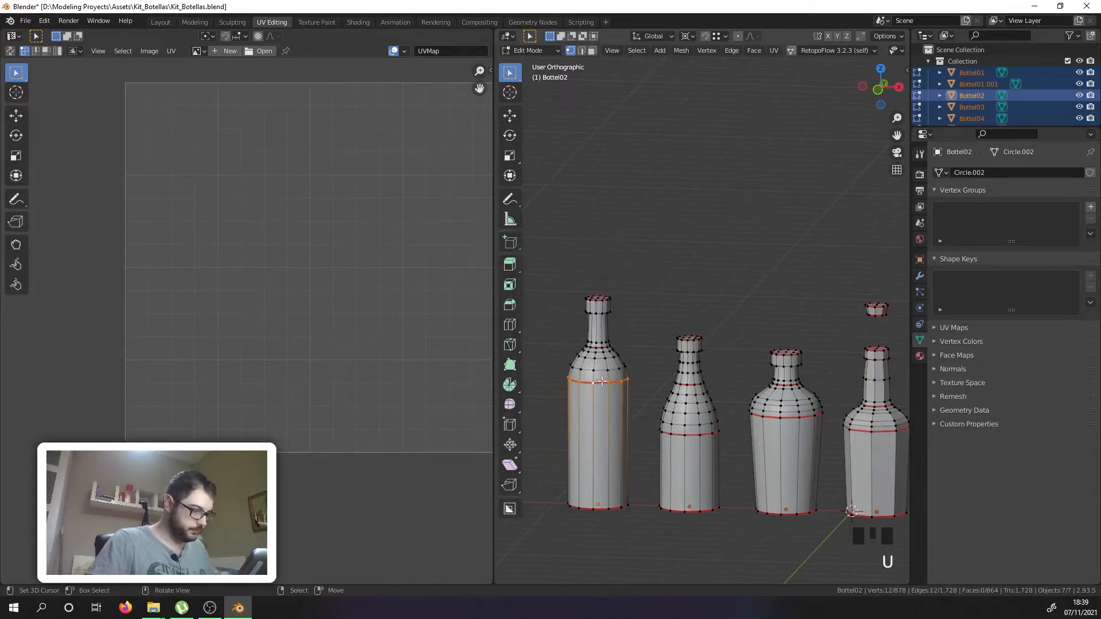
# Step: Select all the geometry of the seven objects and unwrap it with the added shoulder seams, using the Angle Based method
pyautogui.press('a')
pyautogui.press('a')
pyautogui.press('a')
pyautogui.press('u')
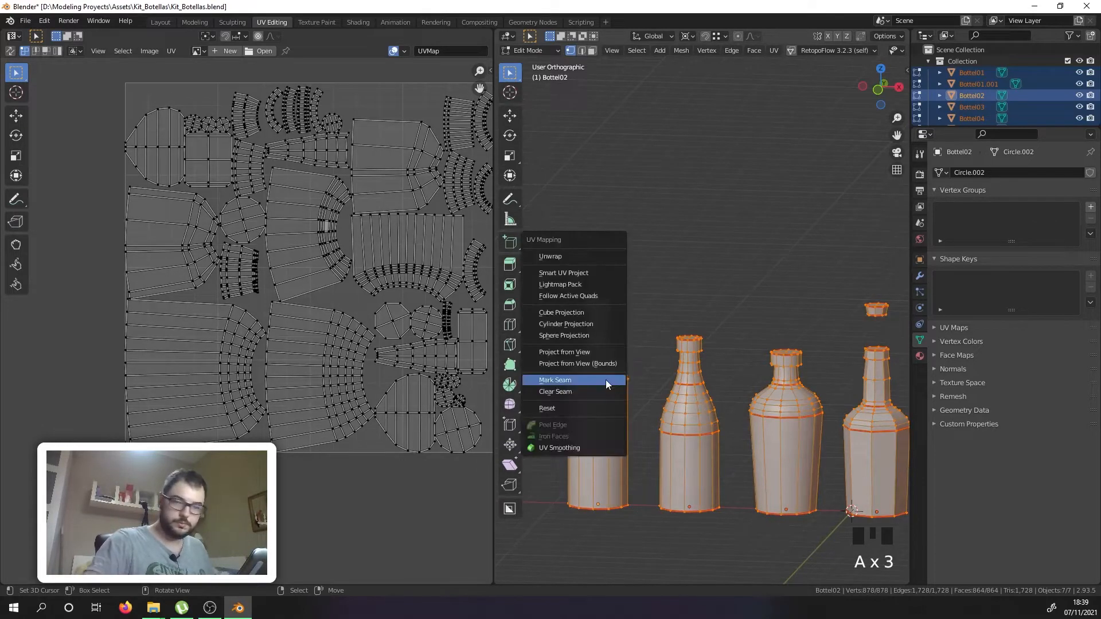
pyautogui.click(597, 256)
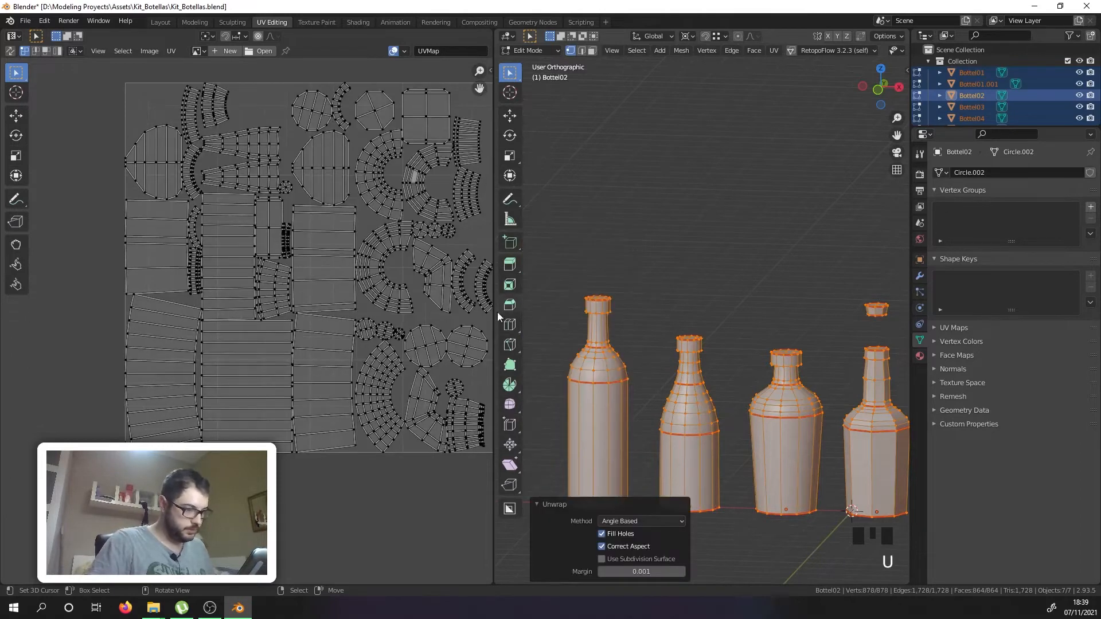
# Step: Examine the new UV layout up close, checking the body, shoulder, neck and base islands for distortion and wasted space
pyautogui.scroll(3, 356, 215)
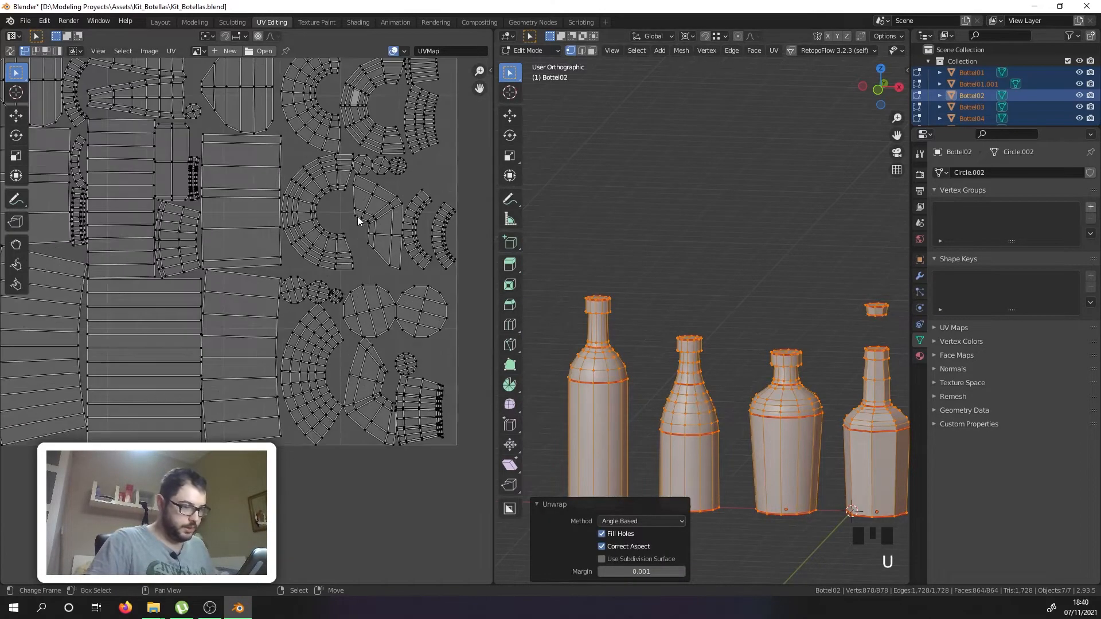
pyautogui.moveTo(397, 188); pyautogui.dragTo(356, 249, button='middle')
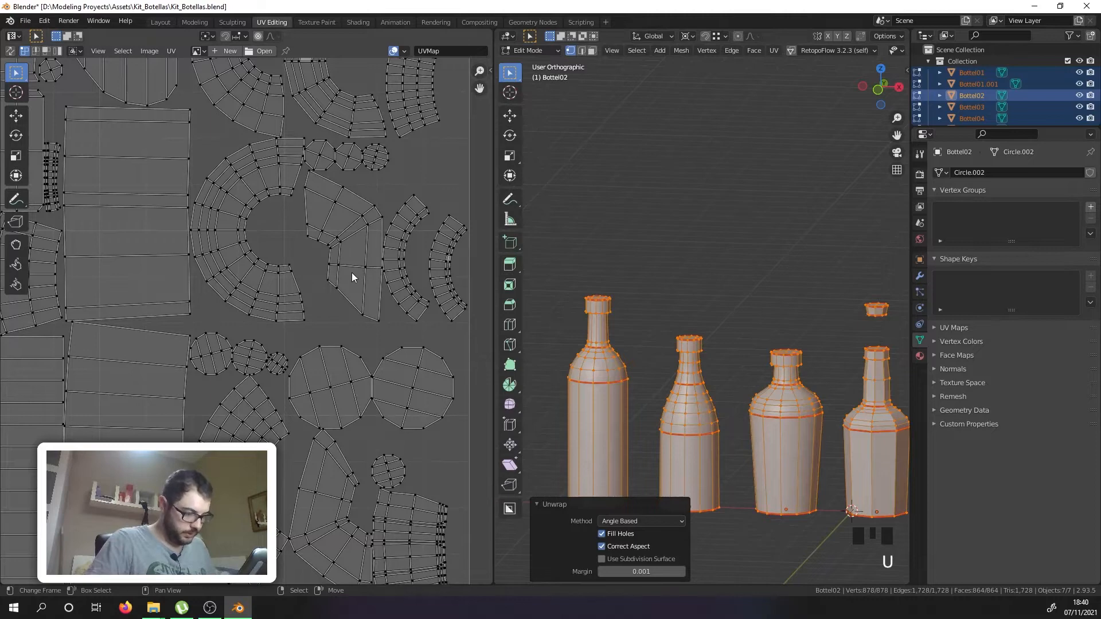
pyautogui.scroll(-2, 388, 519)
pyautogui.scroll(6, 409, 542)
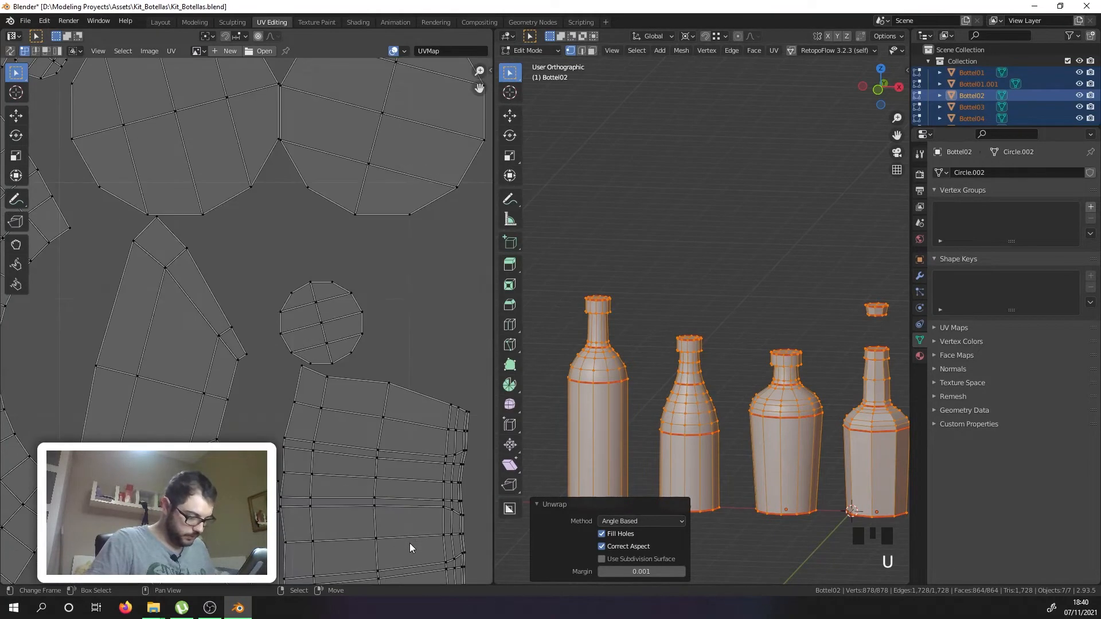
pyautogui.scroll(-6, 397, 381)
pyautogui.moveTo(348, 310); pyautogui.dragTo(414, 389, button='middle')
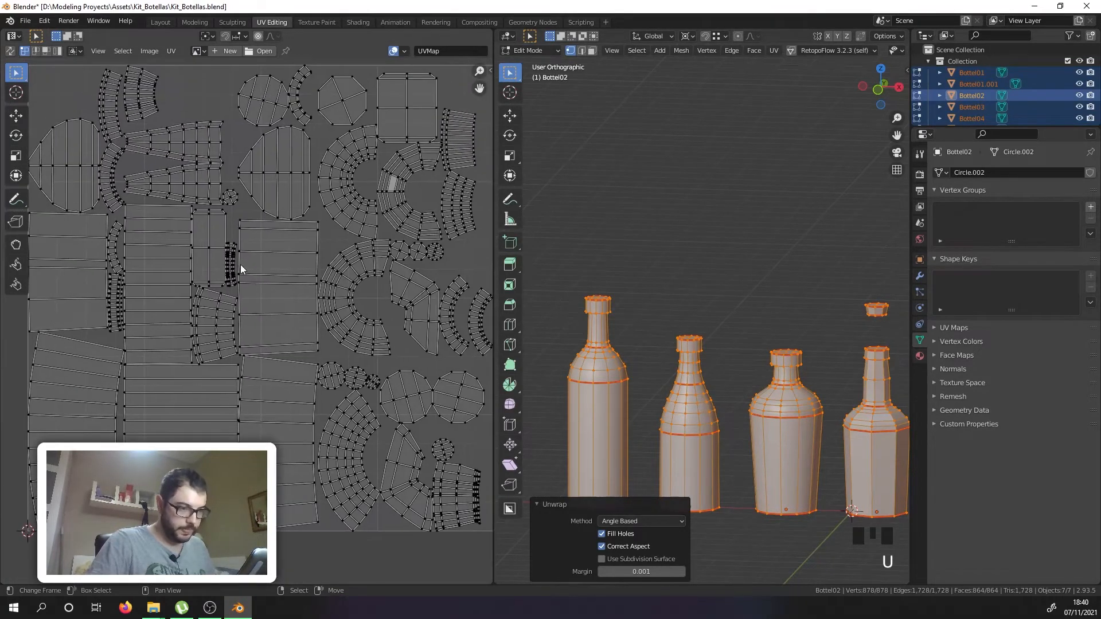
pyautogui.scroll(3, 150, 274)
pyautogui.scroll(-3, 146, 273)
pyautogui.scroll(1, 214, 311)
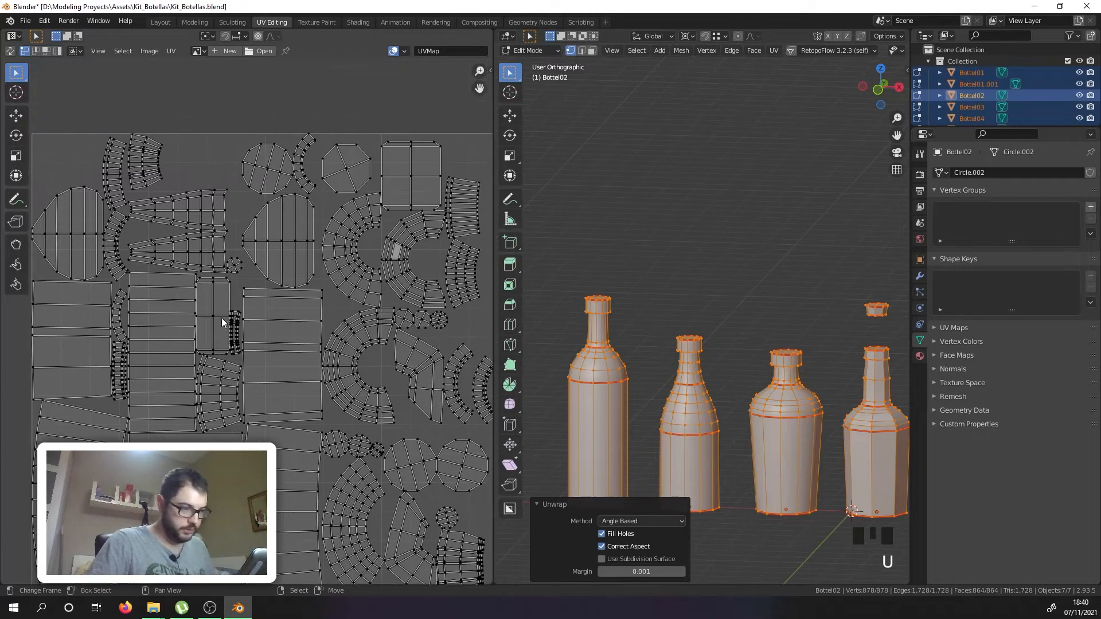
pyautogui.scroll(-3, 239, 316)
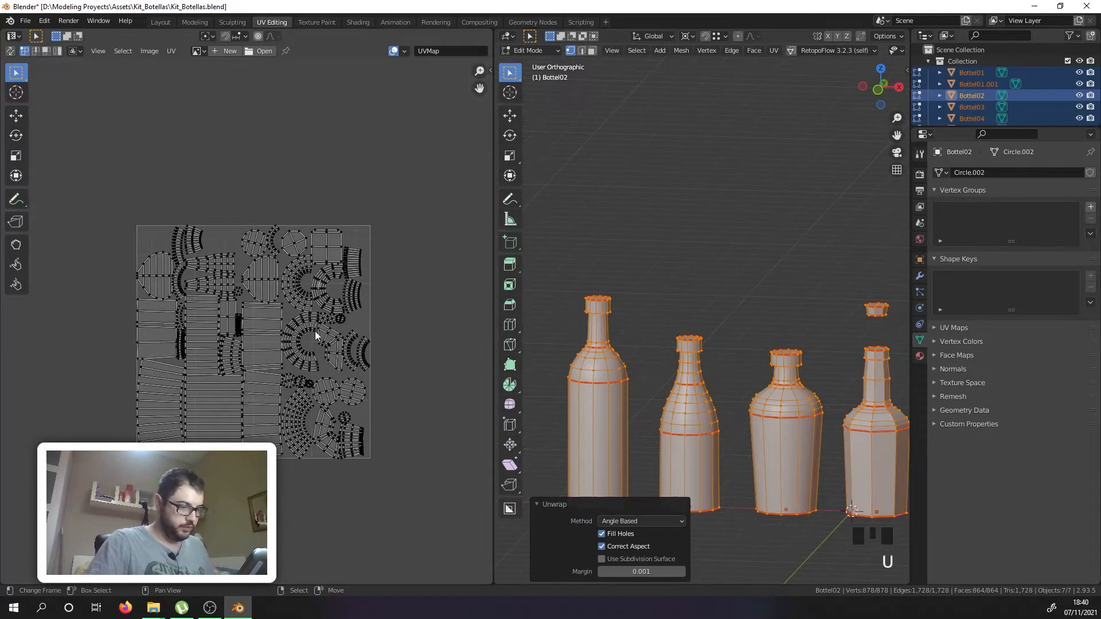
pyautogui.scroll(3, 324, 356)
pyautogui.scroll(-2, 340, 383)
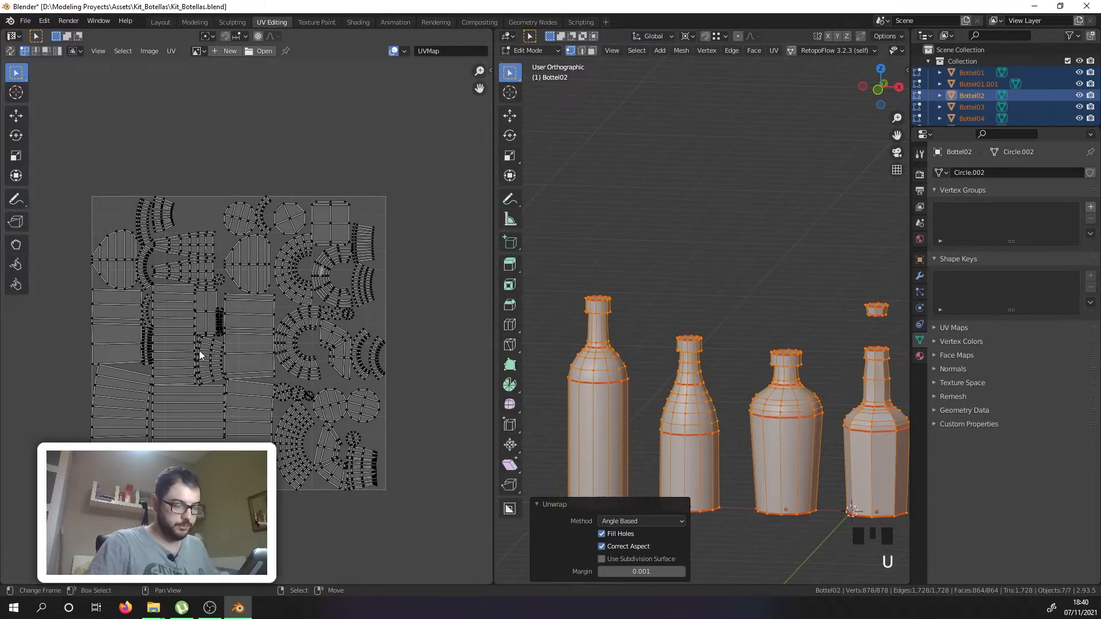
pyautogui.scroll(4, 199, 349)
pyautogui.scroll(-2, 235, 279)
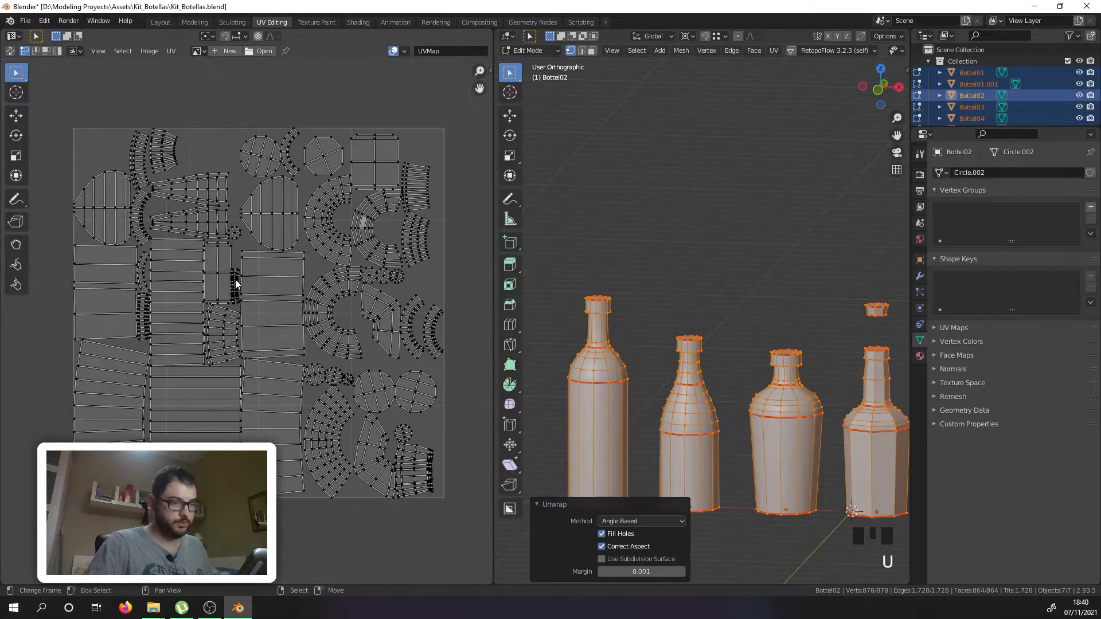
# Step: Rotate the upper of the two tapered side islands by 180 degrees and move it down to nest against the other one
pyautogui.scroll(4, 184, 182)
pyautogui.rightClick(187, 198)
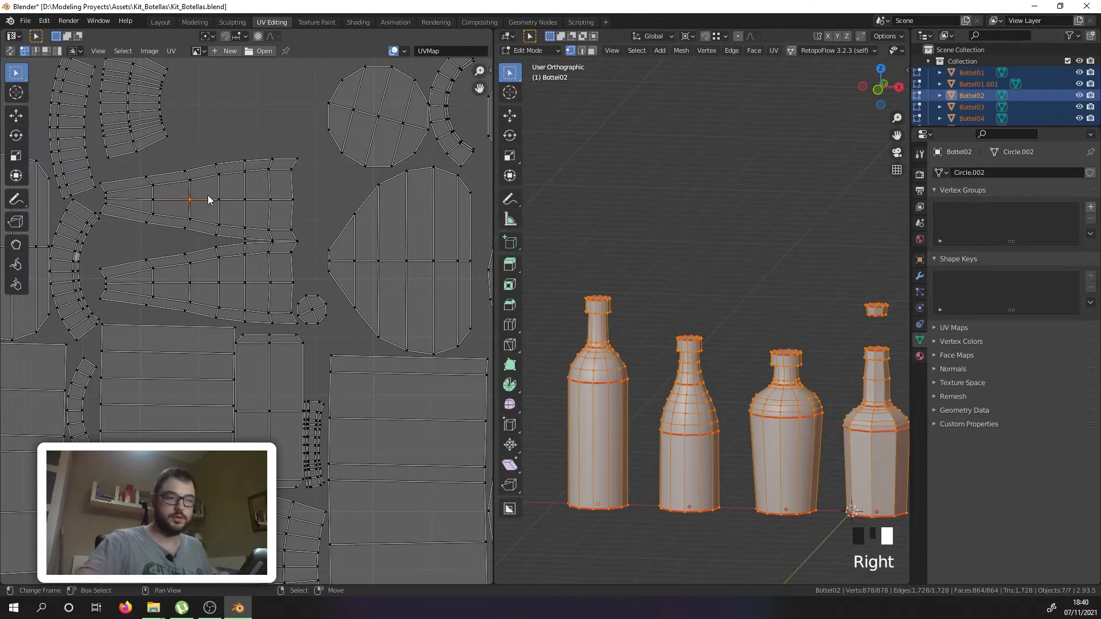
pyautogui.press('l')
pyautogui.press('r')
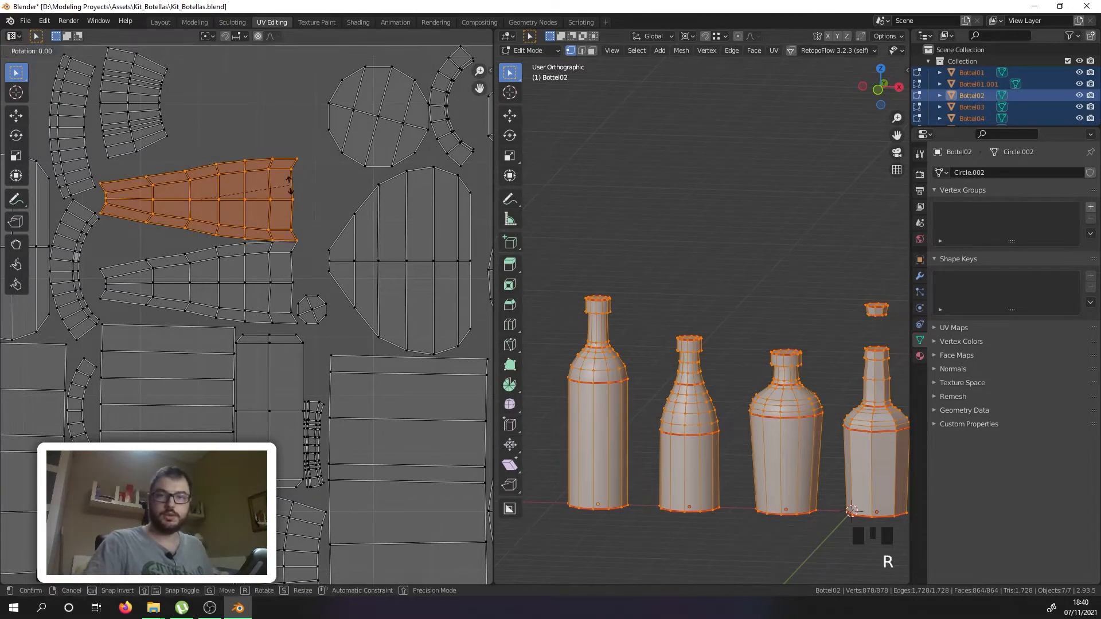
pyautogui.write('180')
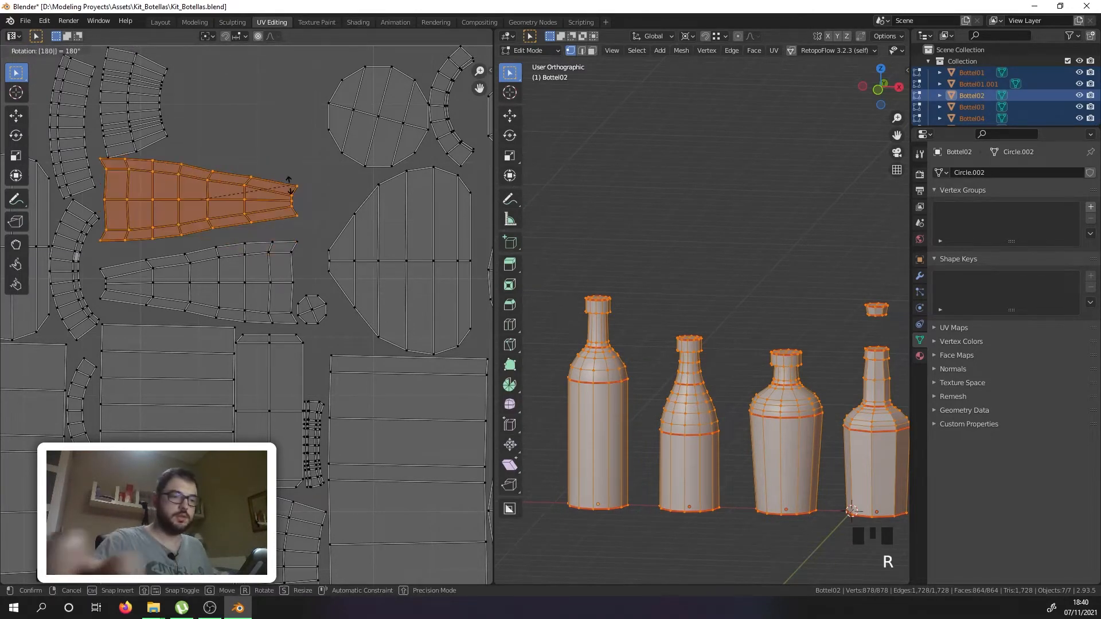
pyautogui.press('Return')
pyautogui.scroll(2, 182, 213)
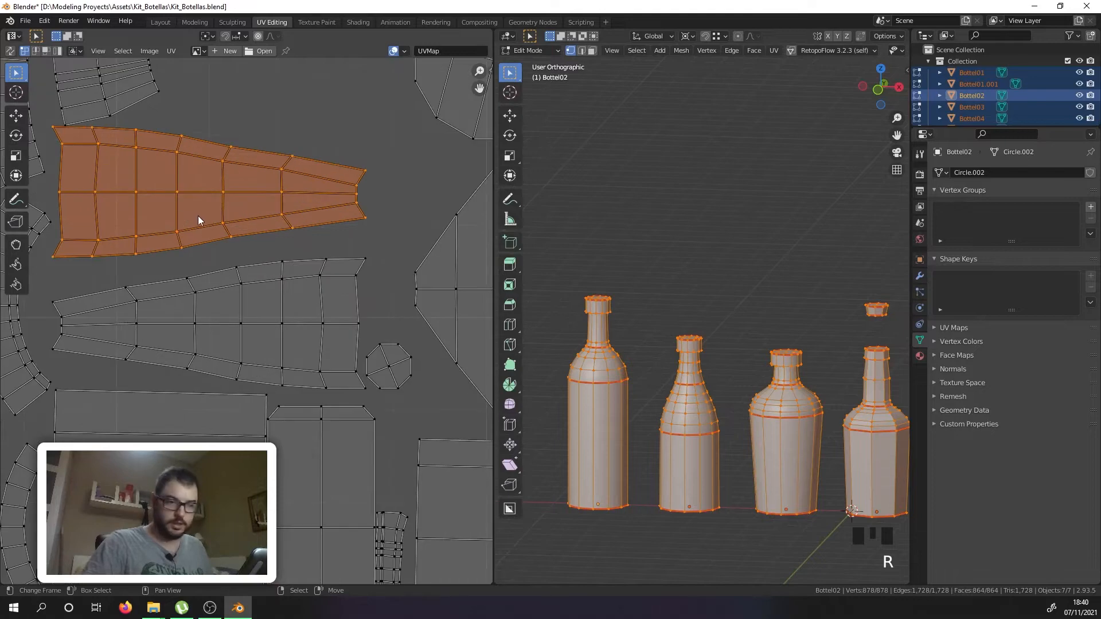
pyautogui.press('g')
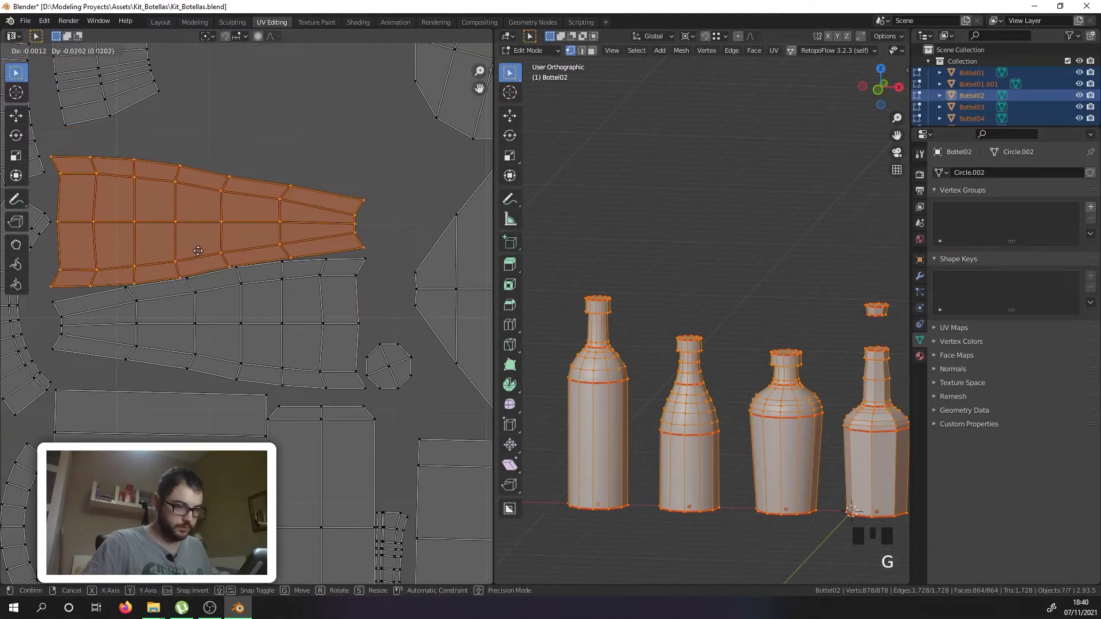
pyautogui.click(198, 250)
pyautogui.scroll(-6, 200, 250)
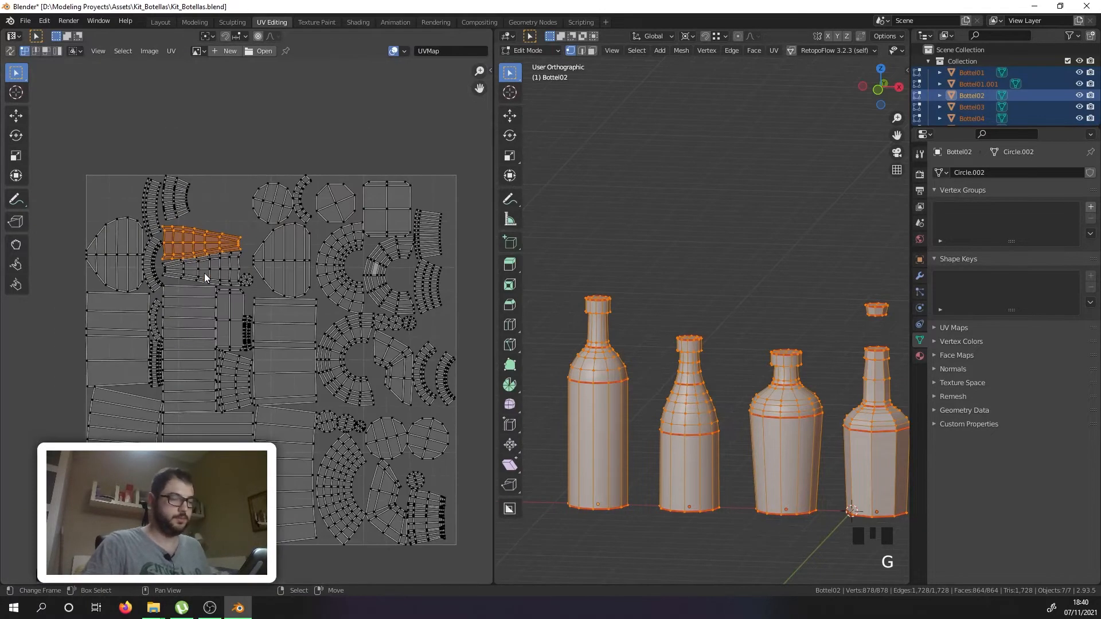
# Step: Show the TexTools options in the UV editor and widen the 3D viewport so the whole bottle kit fits
pyautogui.moveTo(494, 315); pyautogui.dragTo(653, 304)
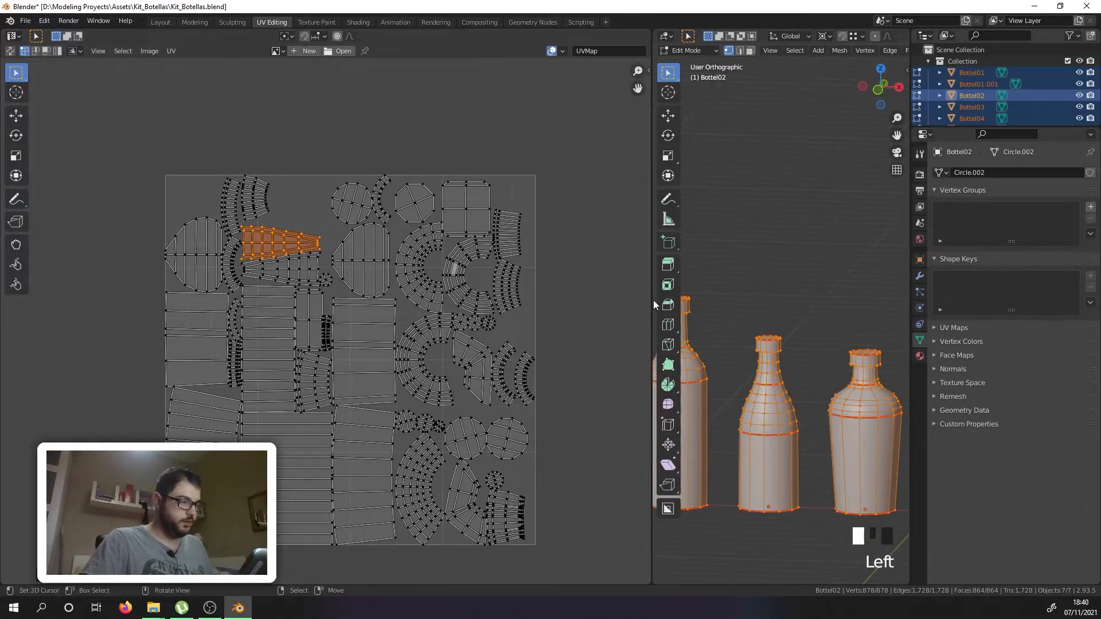
pyautogui.click(648, 71)
pyautogui.click(644, 155)
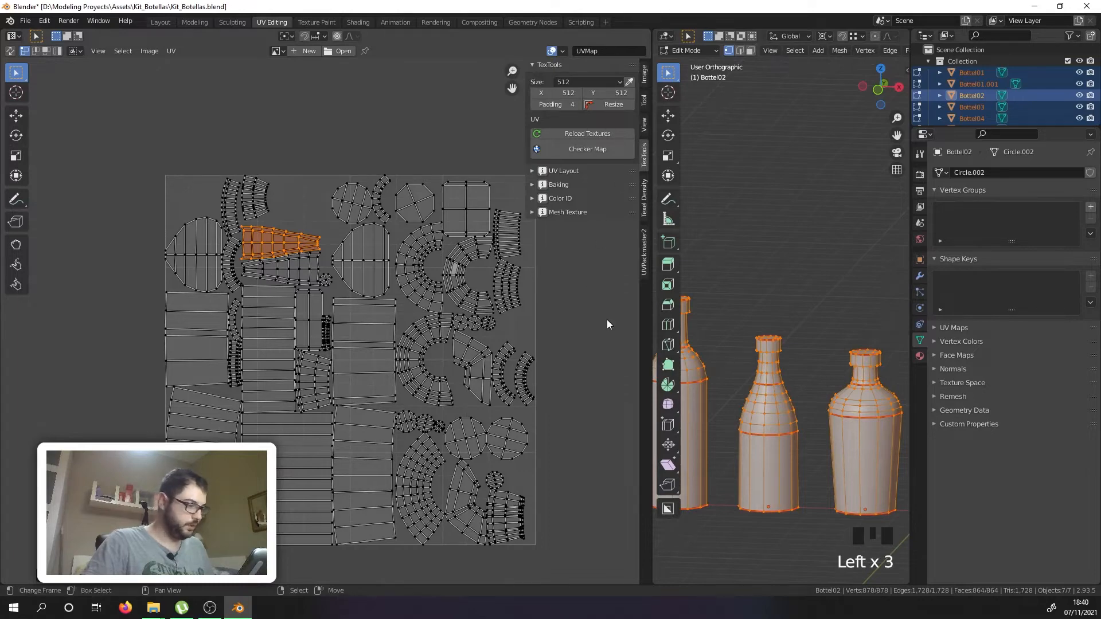
pyautogui.moveTo(652, 307); pyautogui.dragTo(350, 314)
pyautogui.scroll(-3, 538, 262)
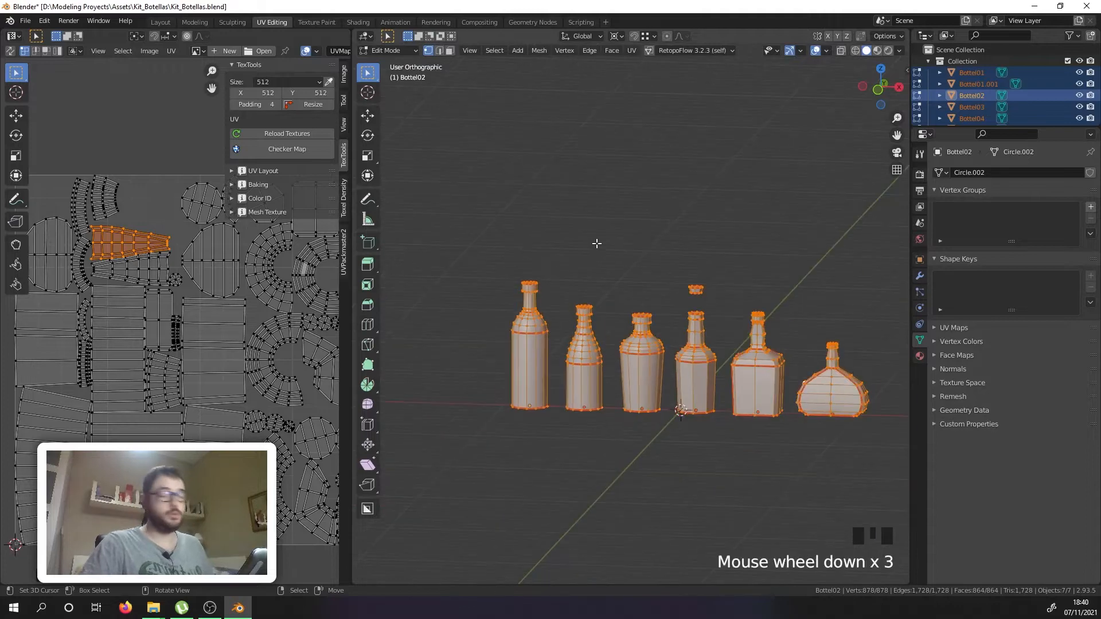
# Step: Switch the bottles to Object Mode and display the Texel Density Checker settings in the 3D viewport
pyautogui.press('Tab')
pyautogui.moveTo(623, 259); pyautogui.dragTo(642, 300, button='middle')
pyautogui.hotkey('shift', 'c')
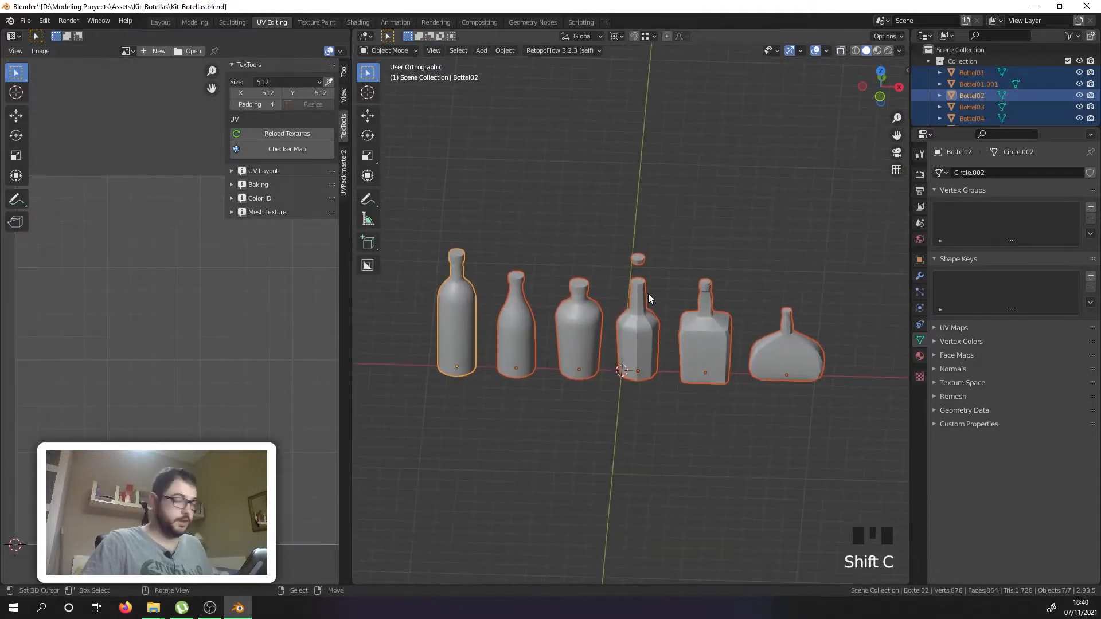
pyautogui.click(906, 71)
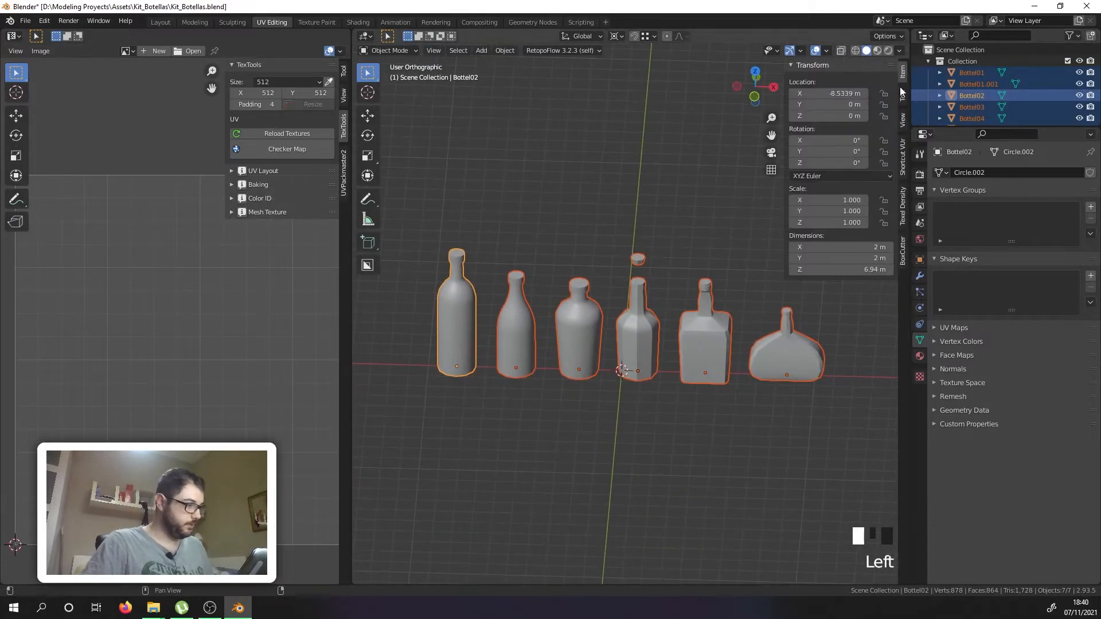
pyautogui.click(904, 220)
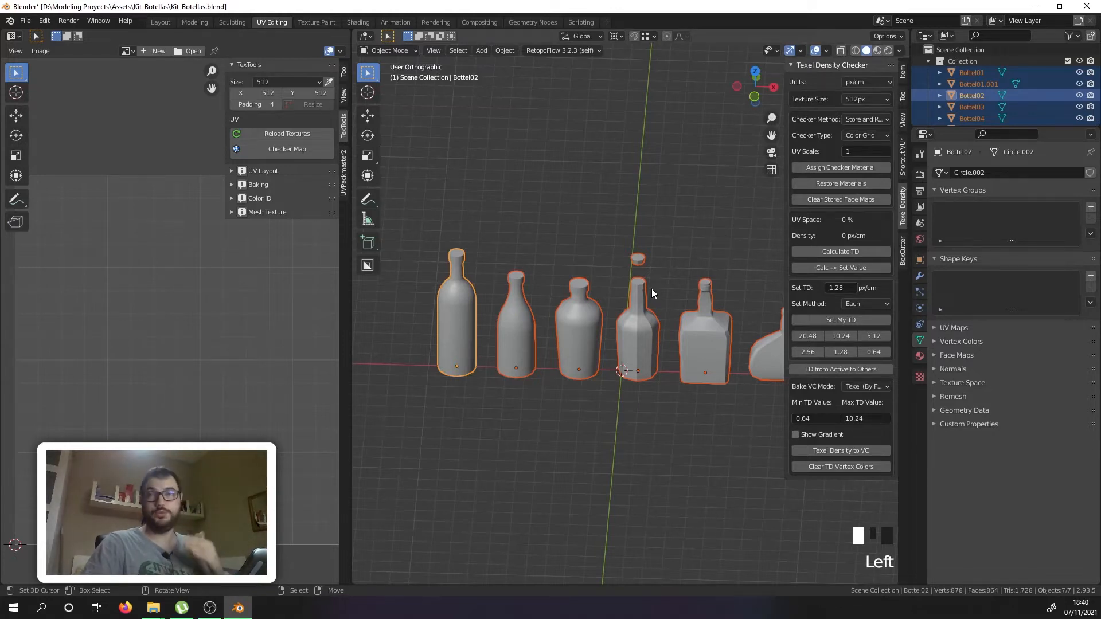
# Step: Add a 2 m cube at the world origin as a size reference and show its transform dimensions
pyautogui.scroll(-1, 559, 304)
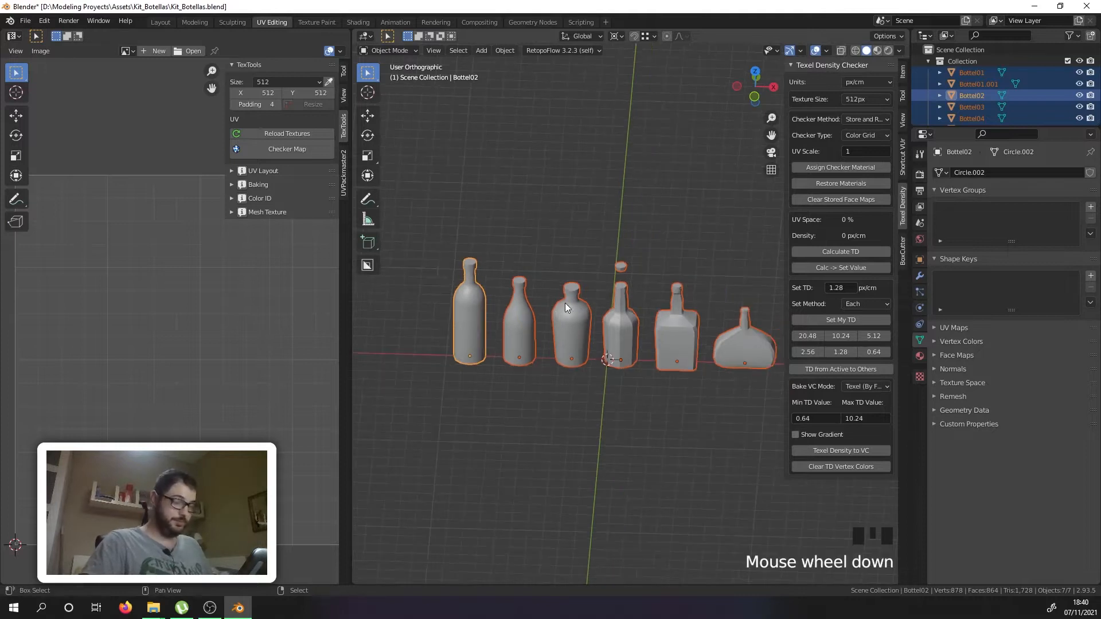
pyautogui.hotkey('shift', 'c')
pyautogui.hotkey('shift', 'a')
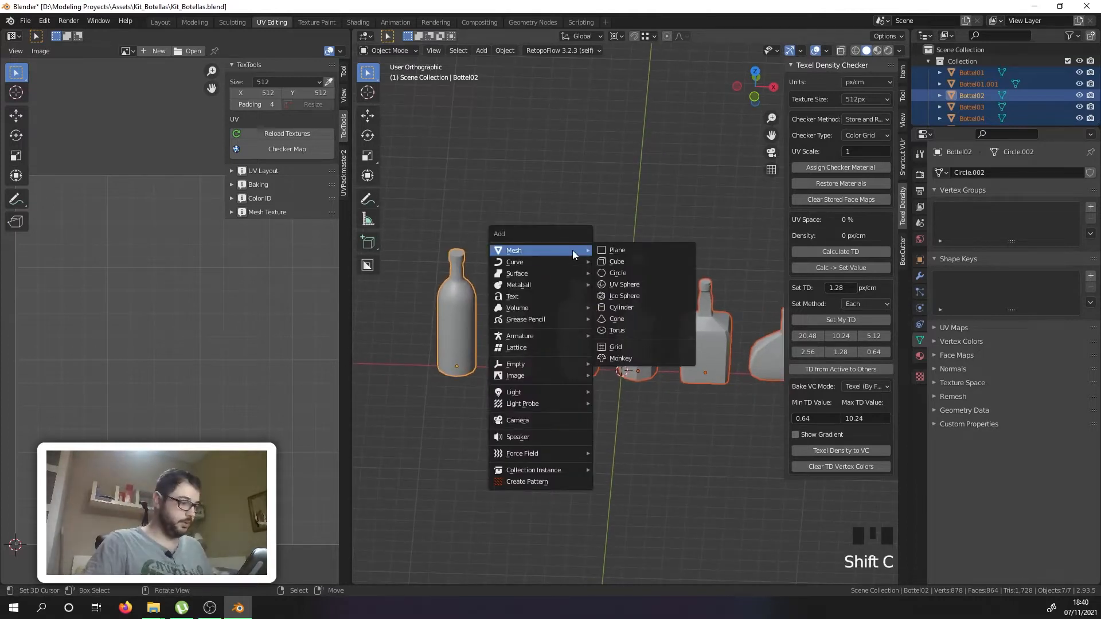
pyautogui.click(616, 262)
pyautogui.scroll(-4, 617, 267)
pyautogui.scroll(2, 633, 333)
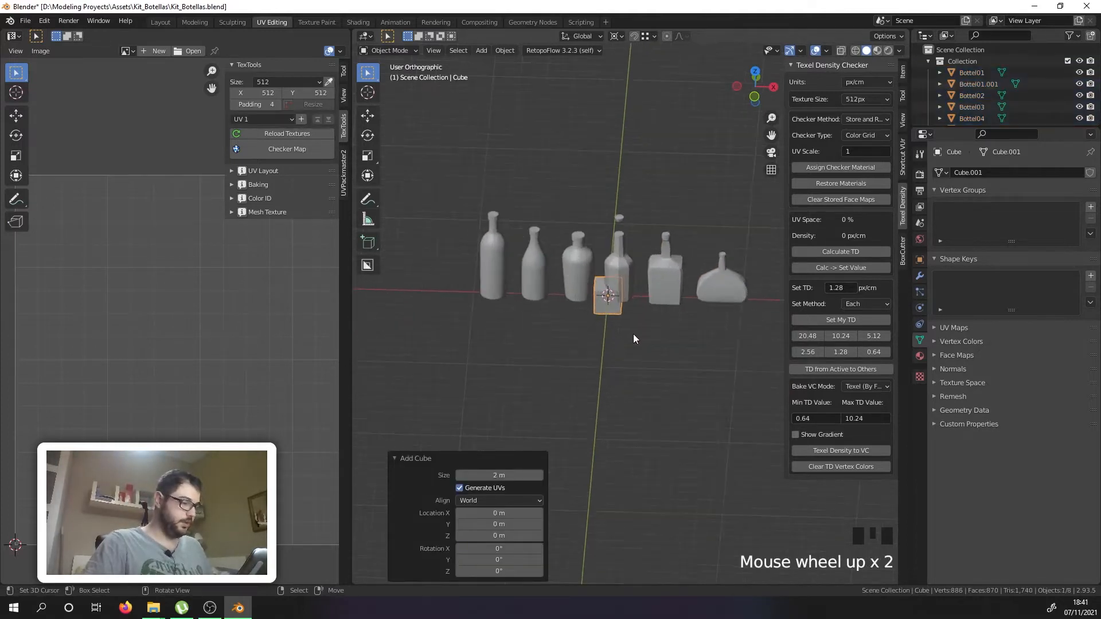
pyautogui.rightClick(619, 316)
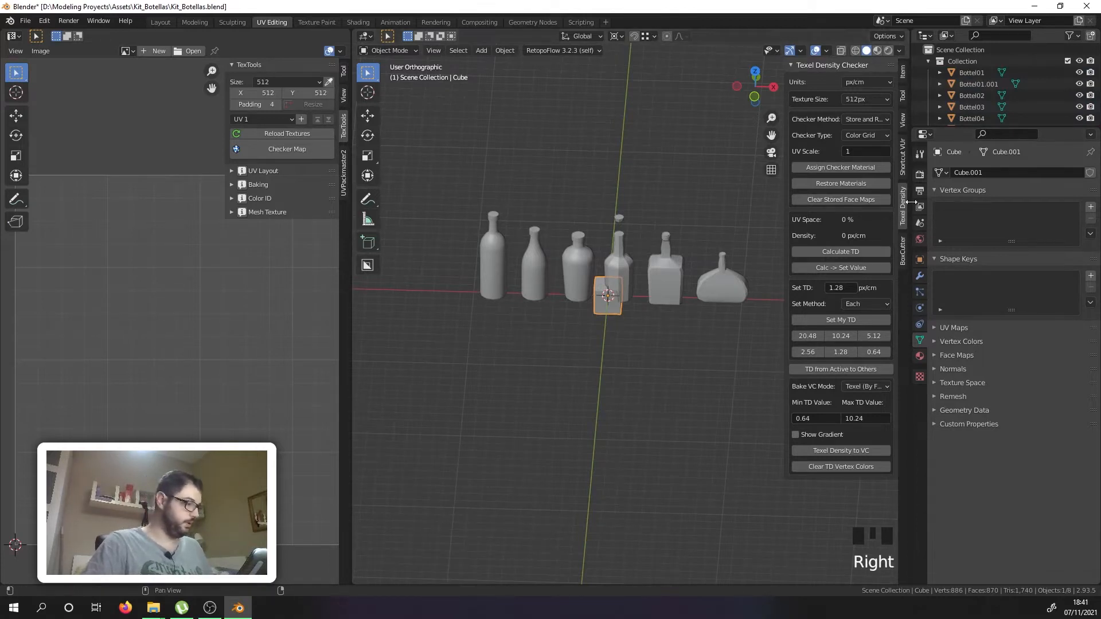
pyautogui.click(901, 71)
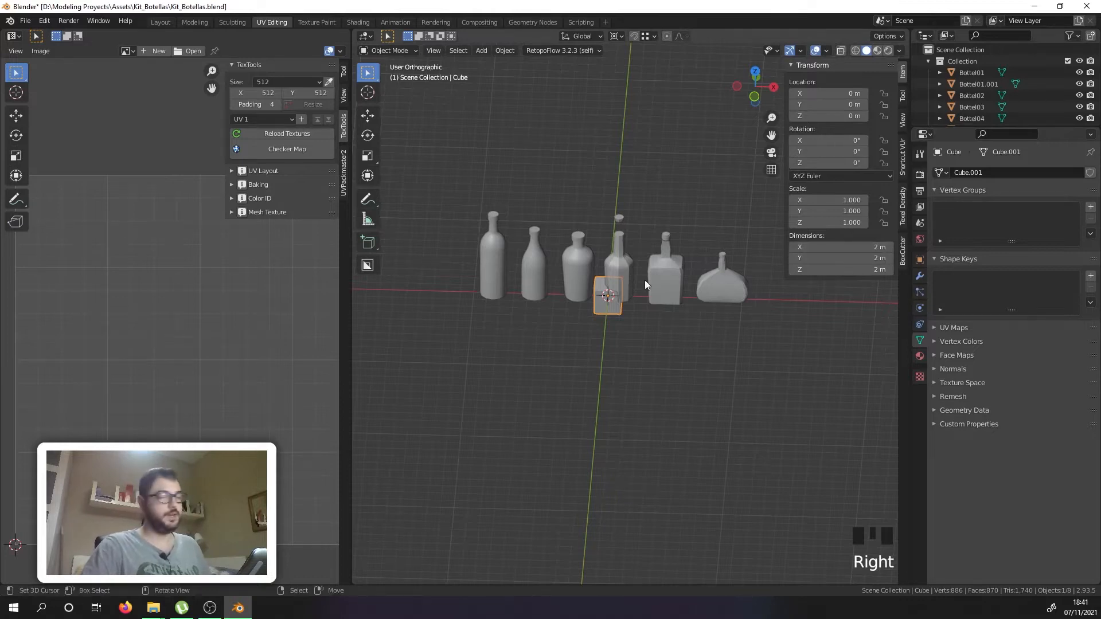
# Step: Select all six bottles and the stopper, leaving out the reference cube, in the front view
pyautogui.rightClick(570, 262)
pyautogui.keyDown('shift'); pyautogui.rightClick(528, 259); pyautogui.keyUp('shift')
pyautogui.keyDown('shift'); pyautogui.rightClick(497, 243); pyautogui.keyUp('shift')
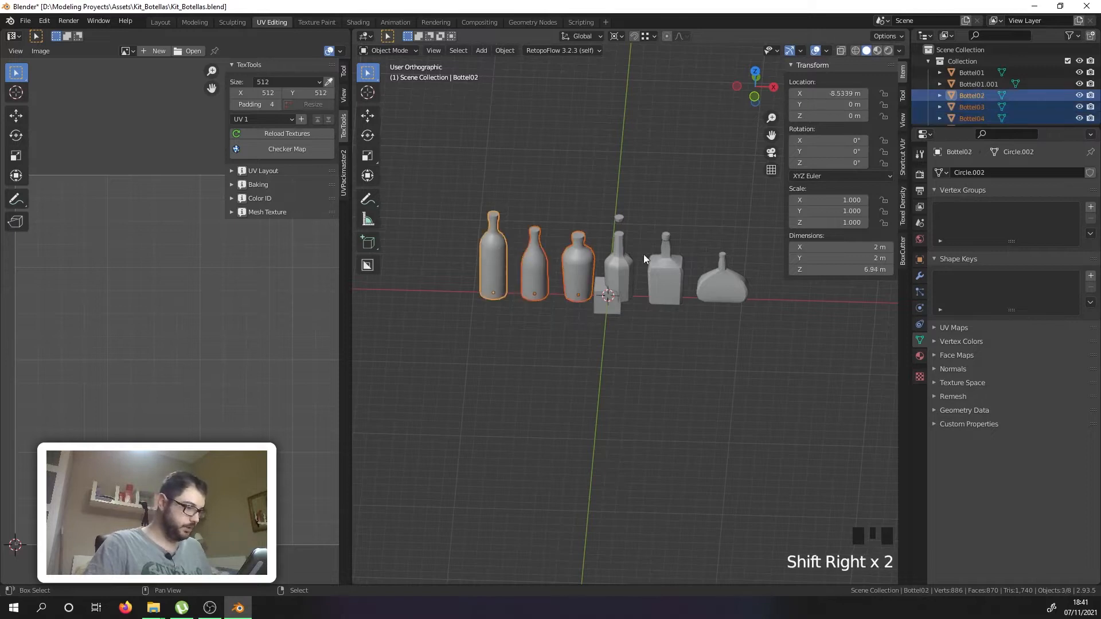
pyautogui.keyDown('shift'); pyautogui.rightClick(627, 256); pyautogui.keyUp('shift')
pyautogui.keyDown('shift'); pyautogui.rightClick(618, 218); pyautogui.keyUp('shift')
pyautogui.keyDown('shift'); pyautogui.rightClick(668, 265); pyautogui.keyUp('shift')
pyautogui.keyDown('shift'); pyautogui.rightClick(725, 269); pyautogui.keyUp('shift')
pyautogui.press('KP_1')
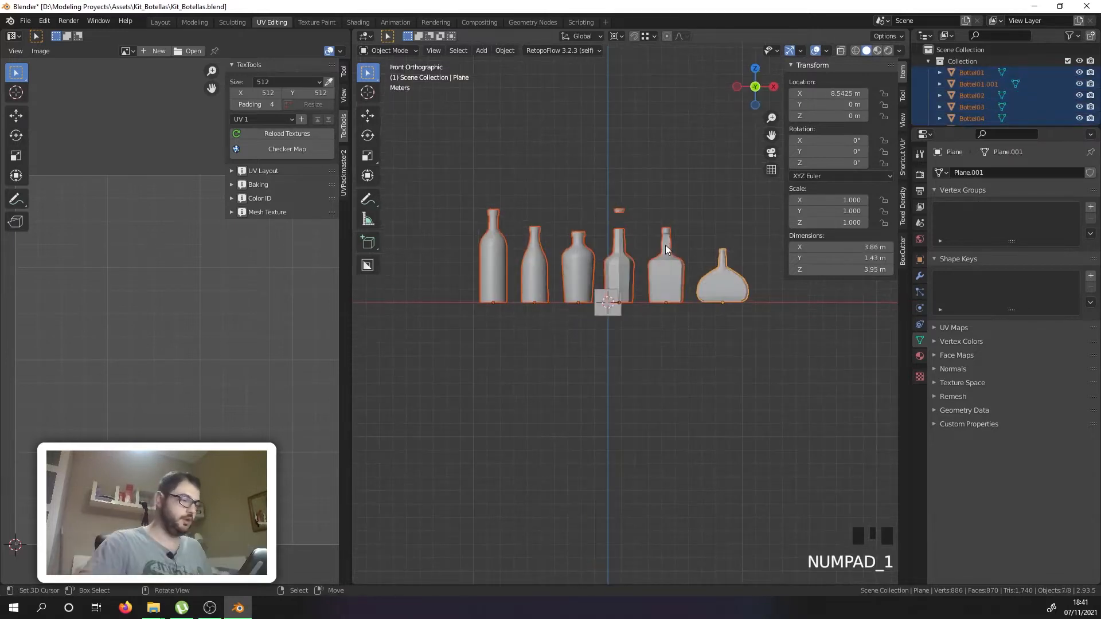
pyautogui.scroll(2, 665, 245)
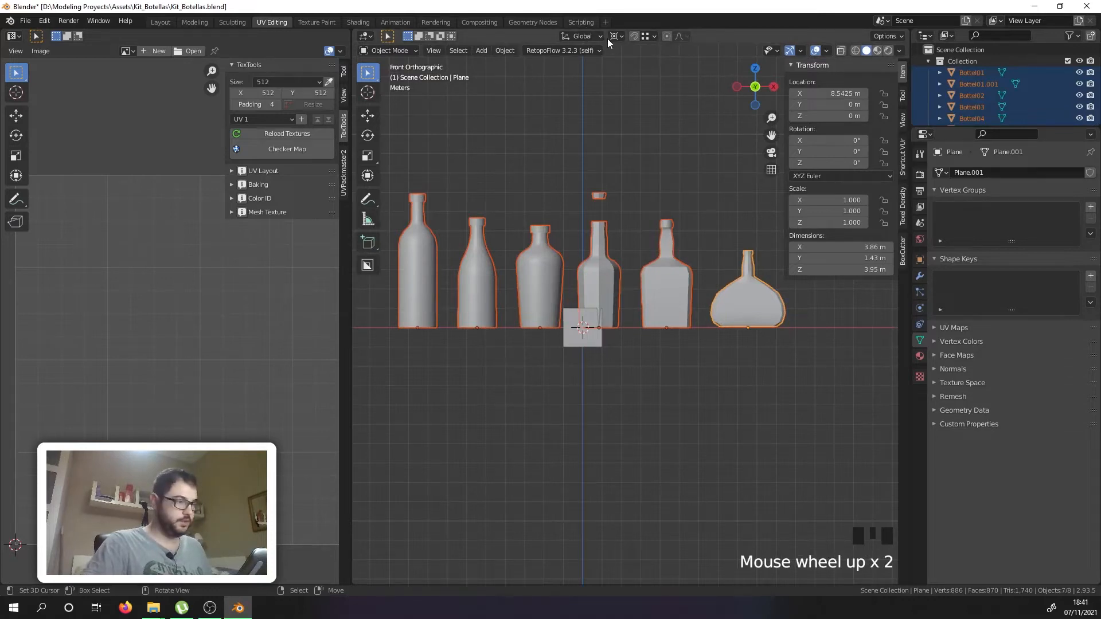
pyautogui.press('s')
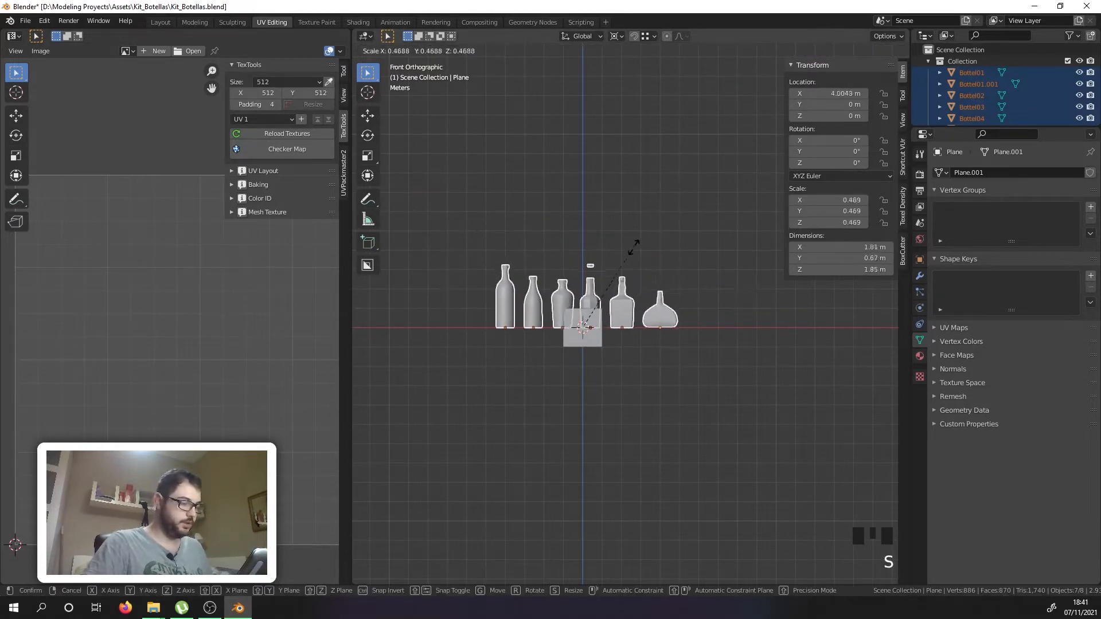
pyautogui.press('Escape')
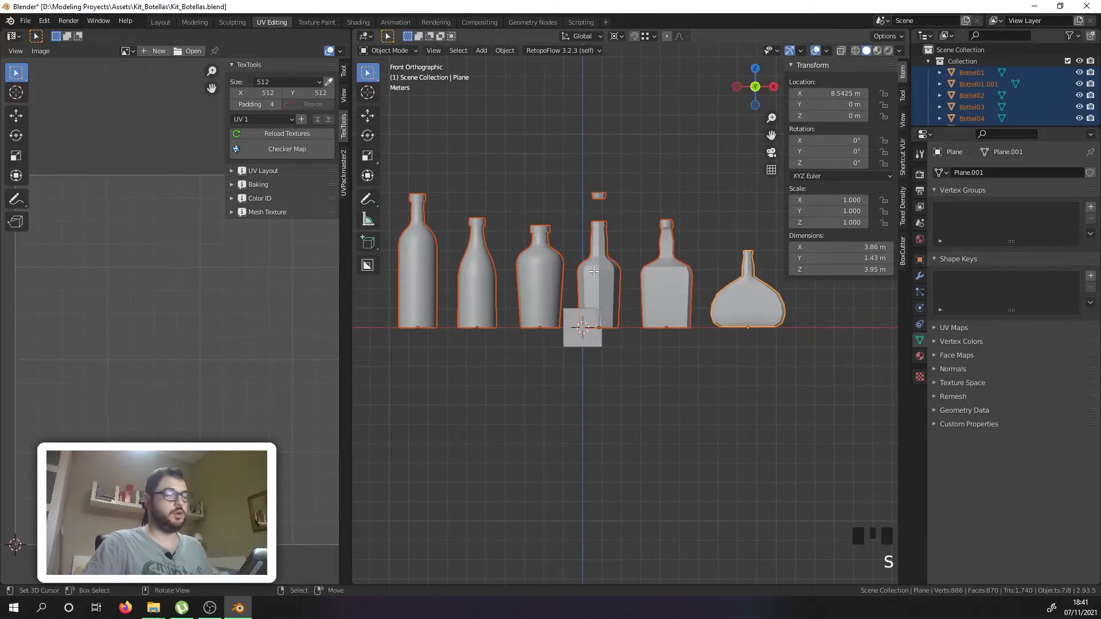
pyautogui.press('Tab')
pyautogui.press('a')
pyautogui.press('a')
pyautogui.press('a')
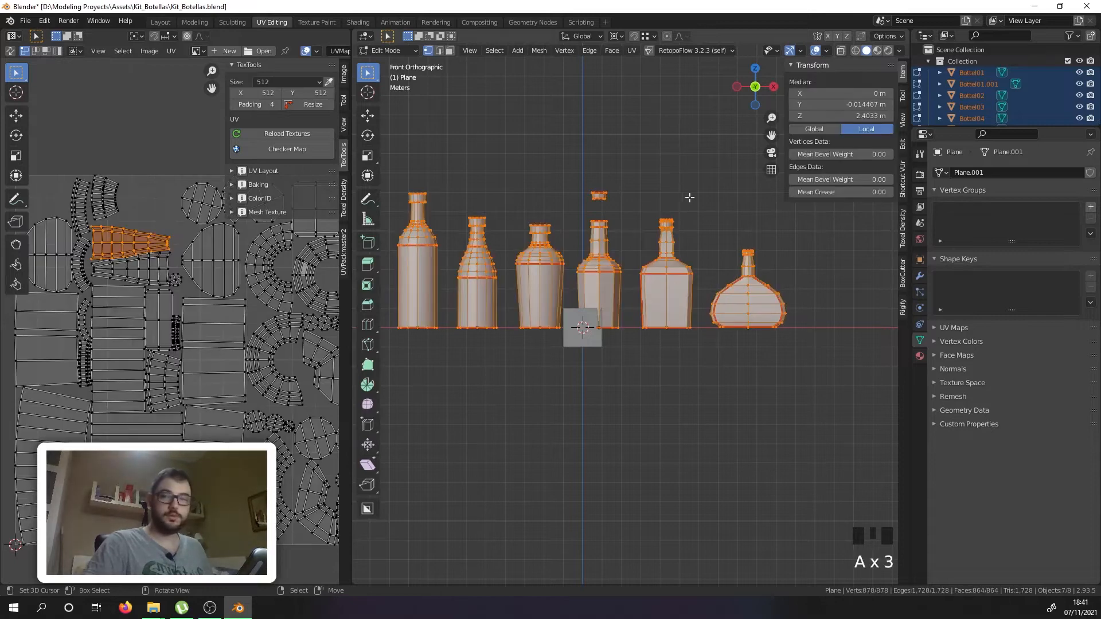
pyautogui.press('s')
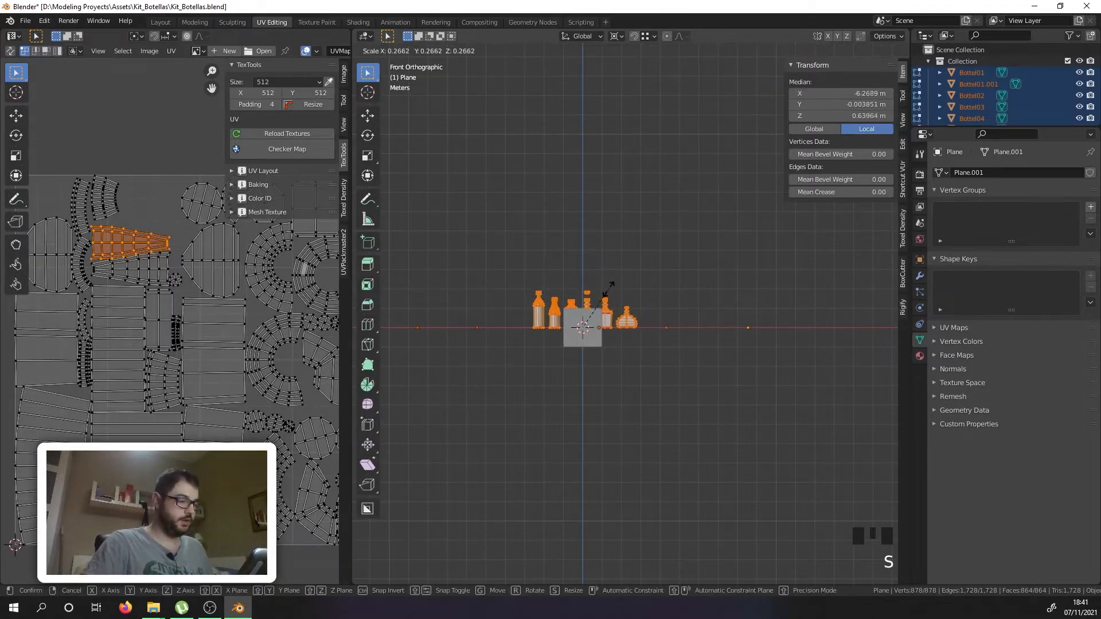
pyautogui.rightClick(608, 287)
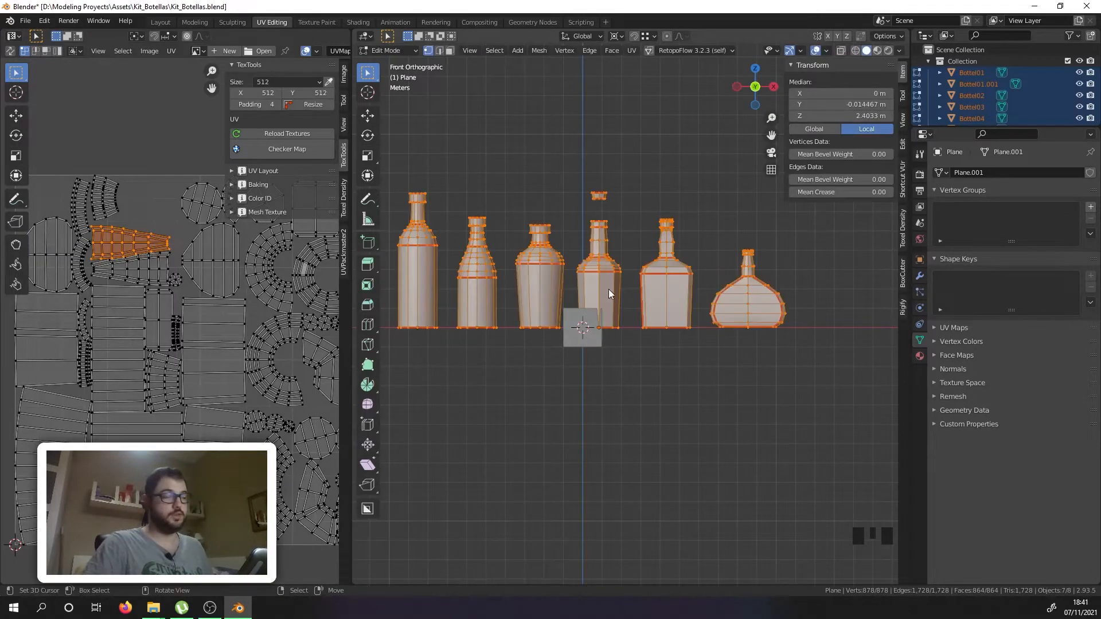
pyautogui.press('Tab')
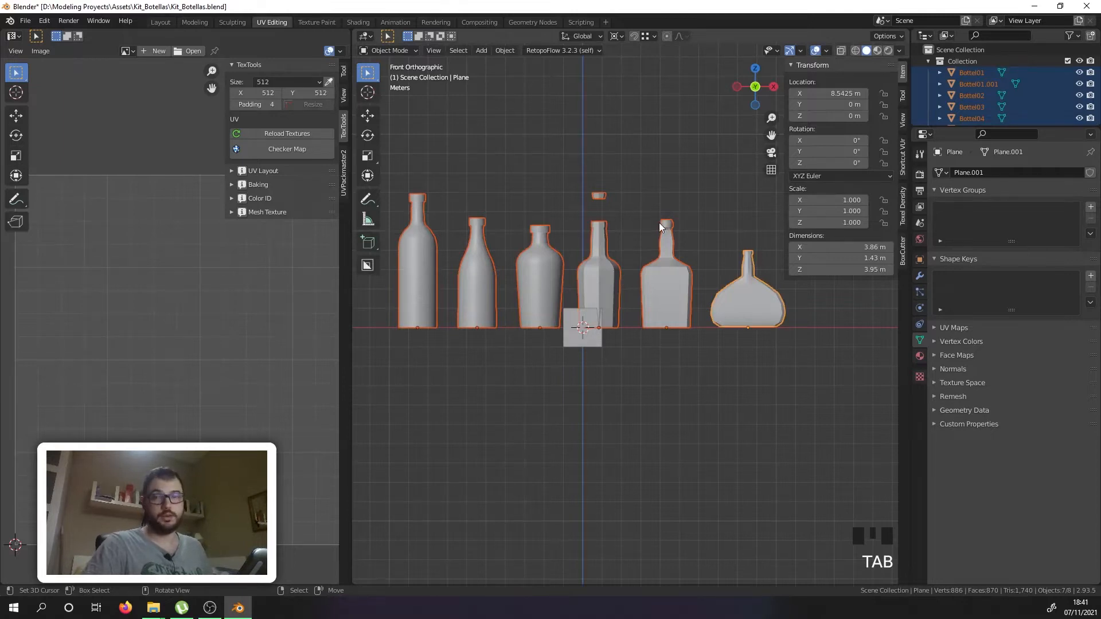
# Step: Scale the whole bottle kit down in stages against the reference cube, to an object scale of about 0.074
pyautogui.press('s')
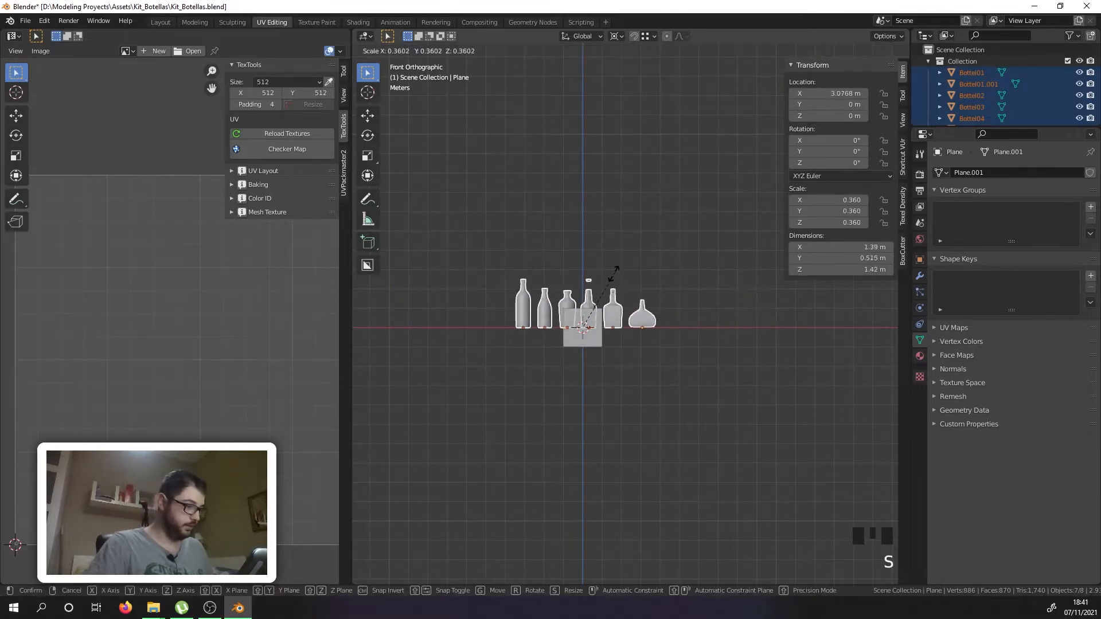
pyautogui.click(603, 296)
pyautogui.scroll(8, 584, 314)
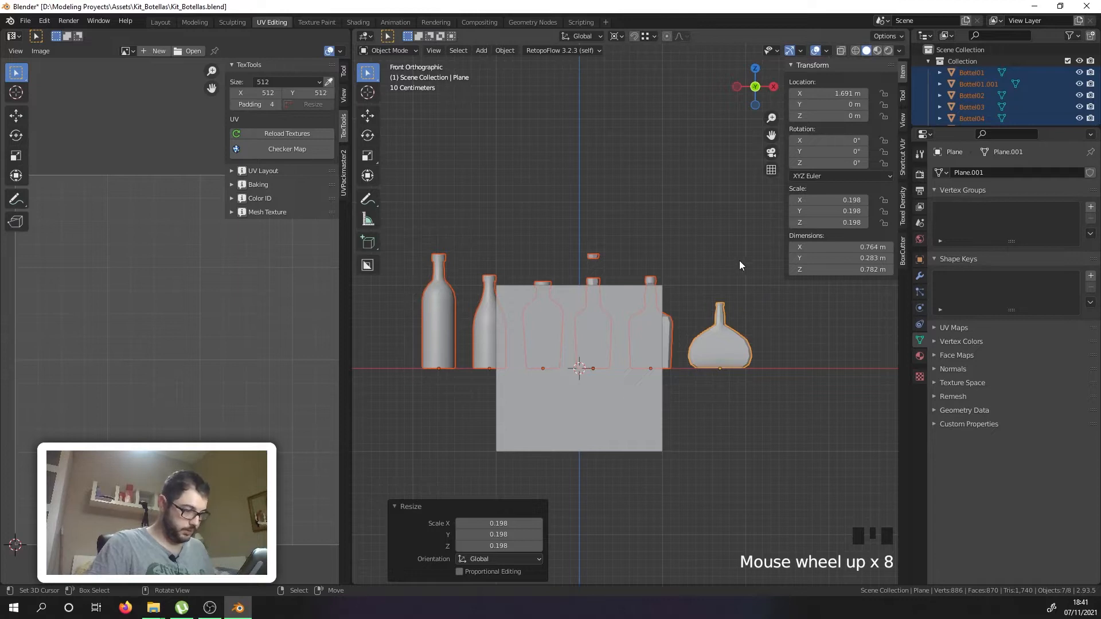
pyautogui.press('s')
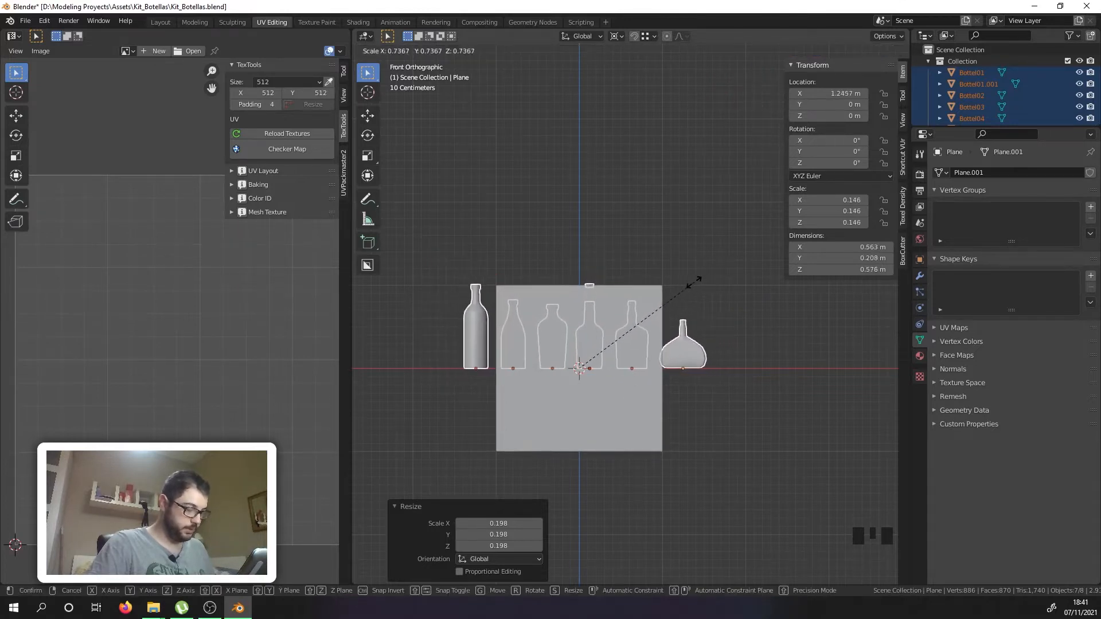
pyautogui.click(694, 281)
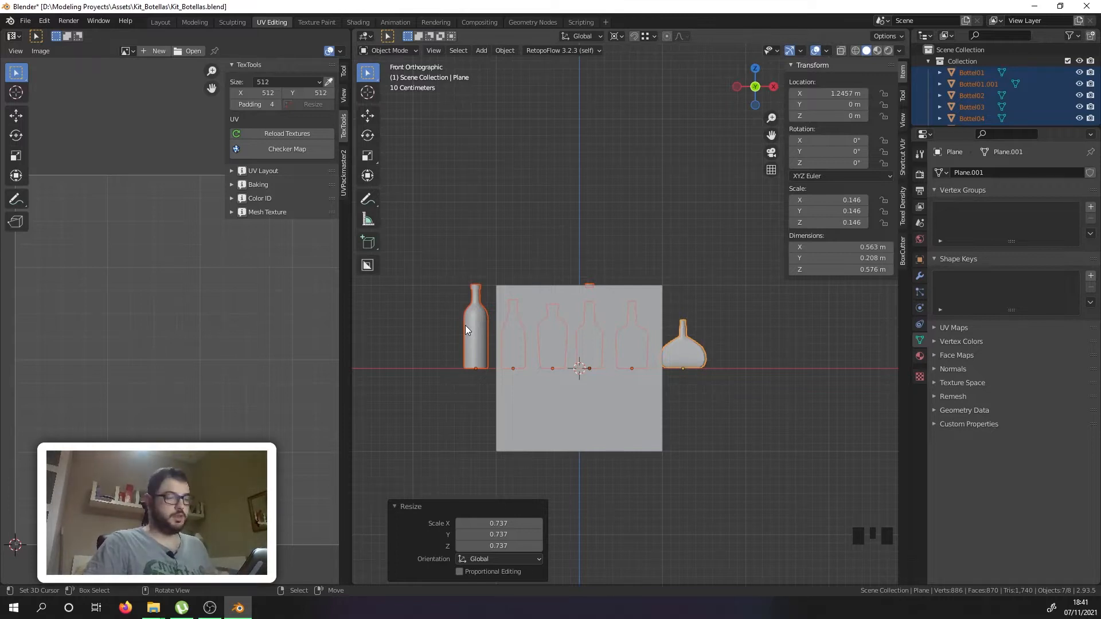
pyautogui.scroll(2, 473, 328)
pyautogui.press('s')
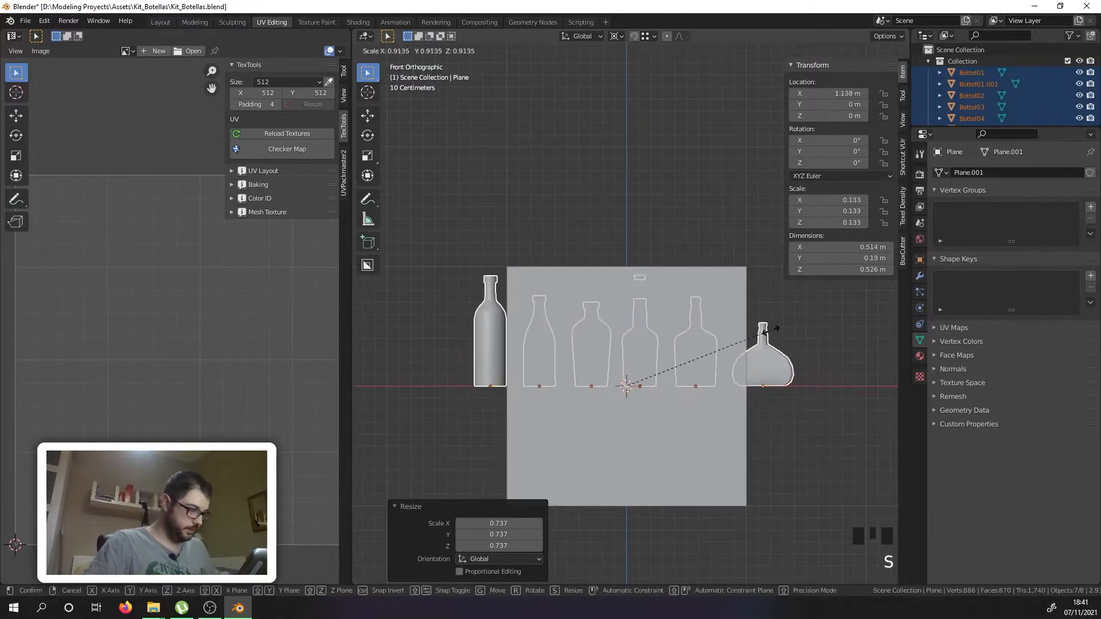
pyautogui.click(701, 342)
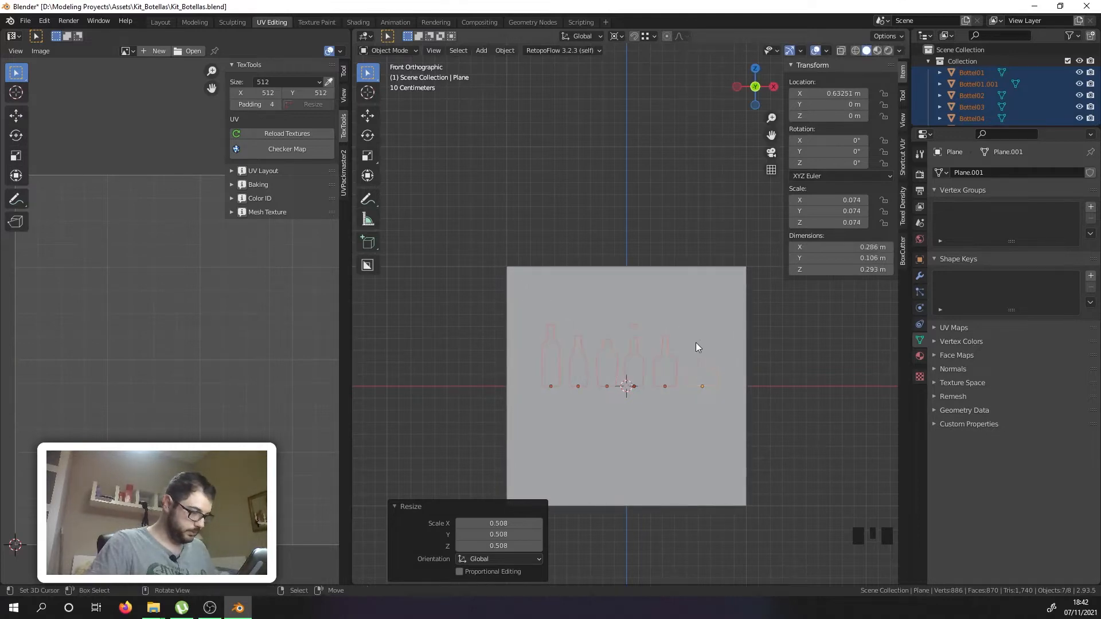
# Step: Delete the reference cube from the scene
pyautogui.scroll(-2, 632, 355)
pyautogui.moveTo(631, 354)
pyautogui.mouseDown(button='middle')
pyautogui.moveTo(630, 343)
pyautogui.moveTo(647, 369)
pyautogui.mouseUp(button='middle')
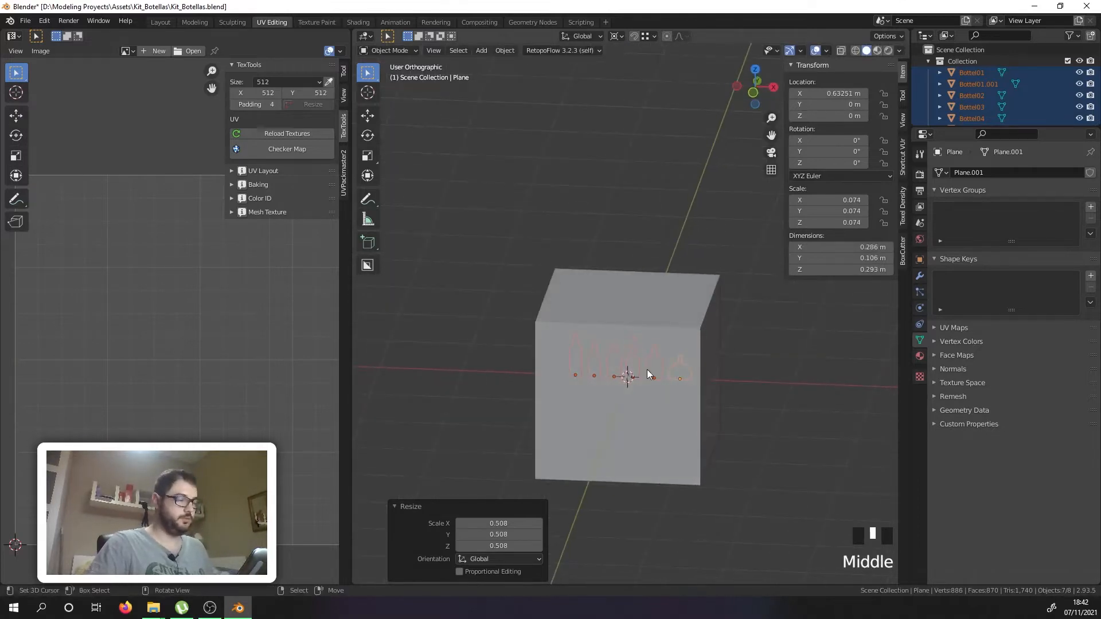
pyautogui.rightClick(689, 401)
pyautogui.press('x')
pyautogui.click(684, 391)
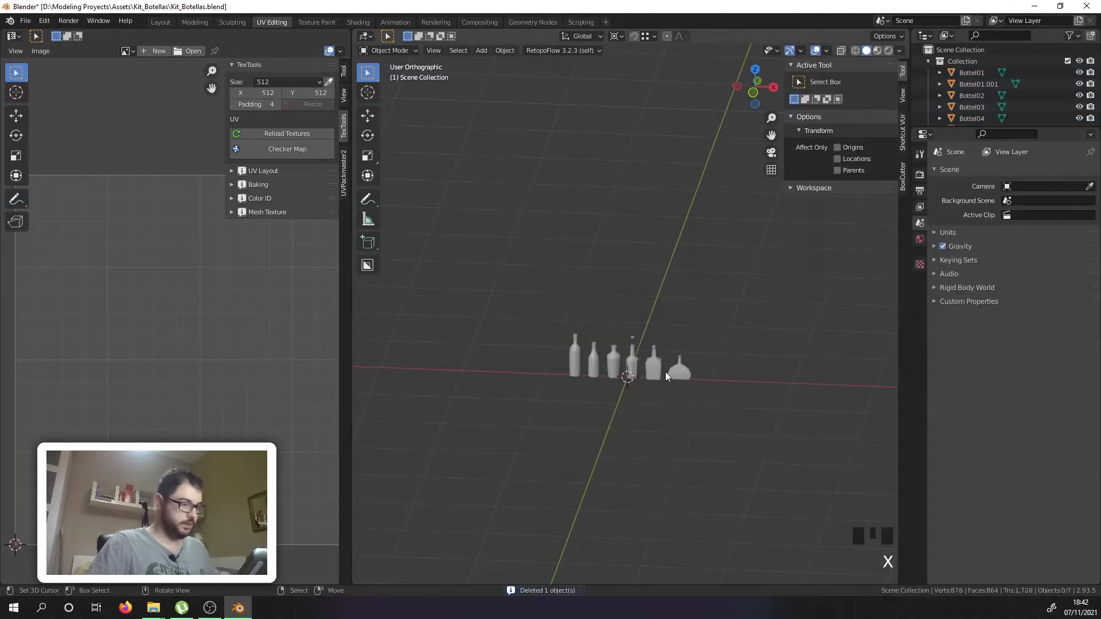
# Step: Set the X location of the square bottle, Bottel05, to 0 m
pyautogui.scroll(3, 665, 372)
pyautogui.rightClick(648, 363)
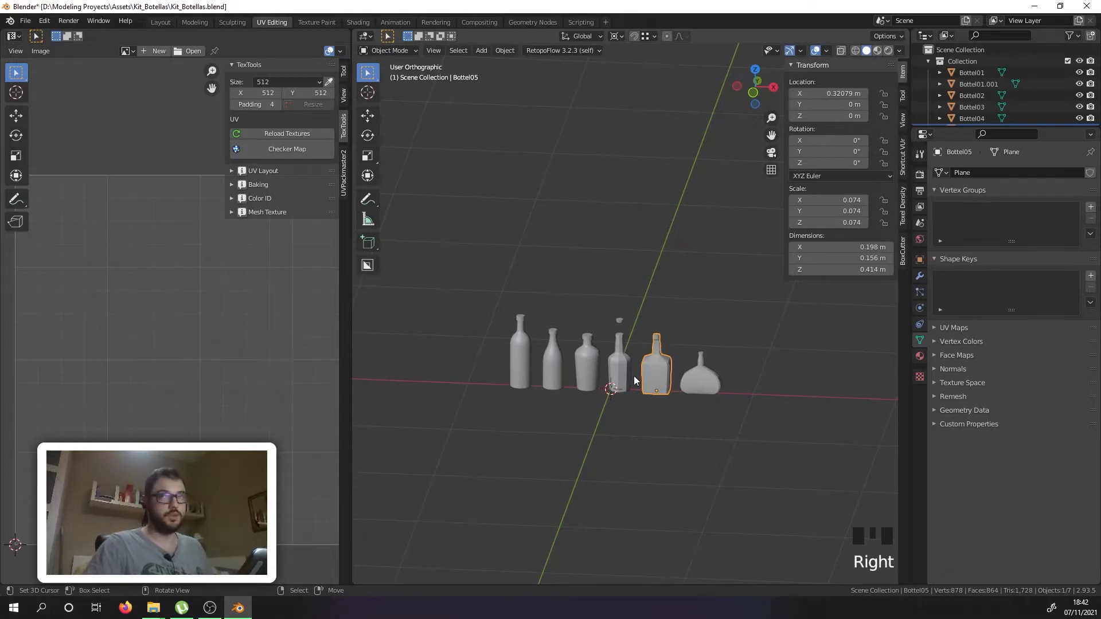
pyautogui.scroll(-2, 634, 377)
pyautogui.press('a')
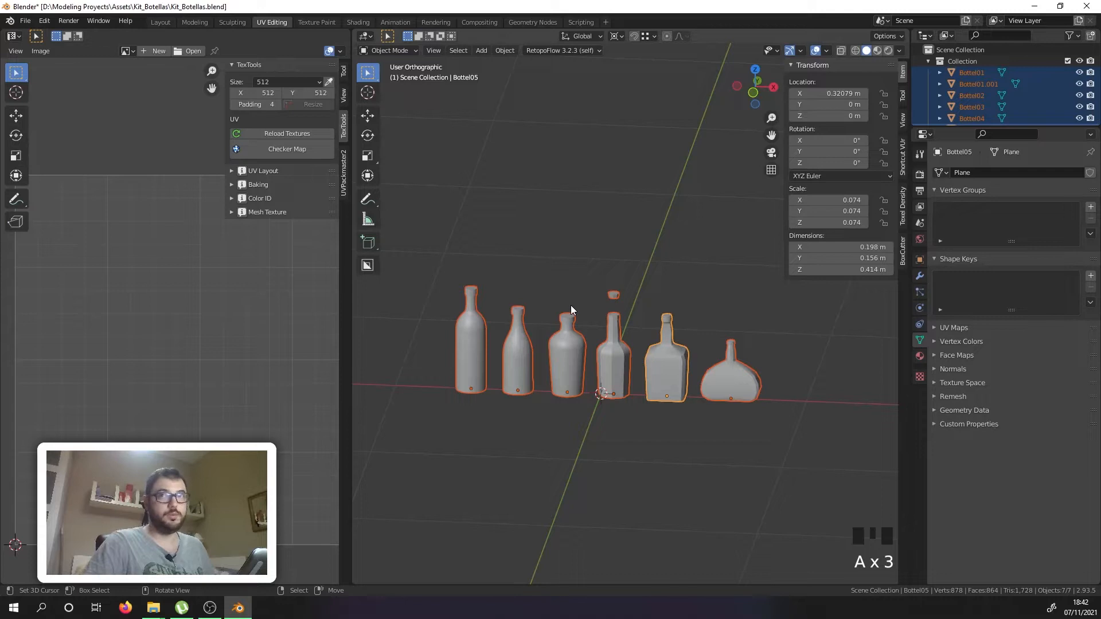
pyautogui.click(848, 94)
pyautogui.click(847, 94)
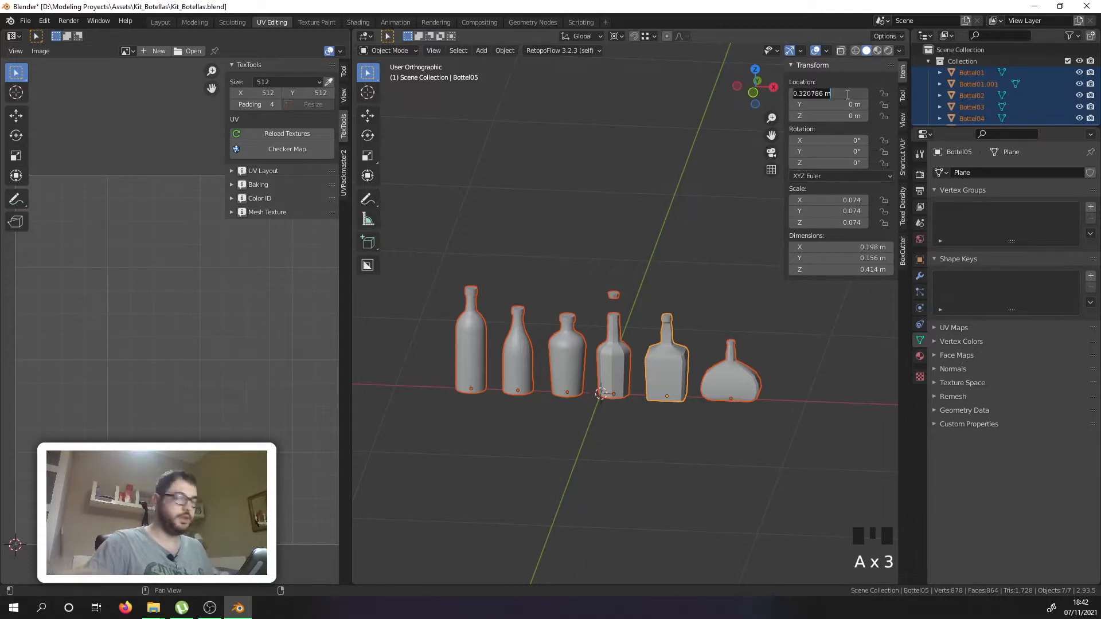
pyautogui.write('0')
pyautogui.press('Return')
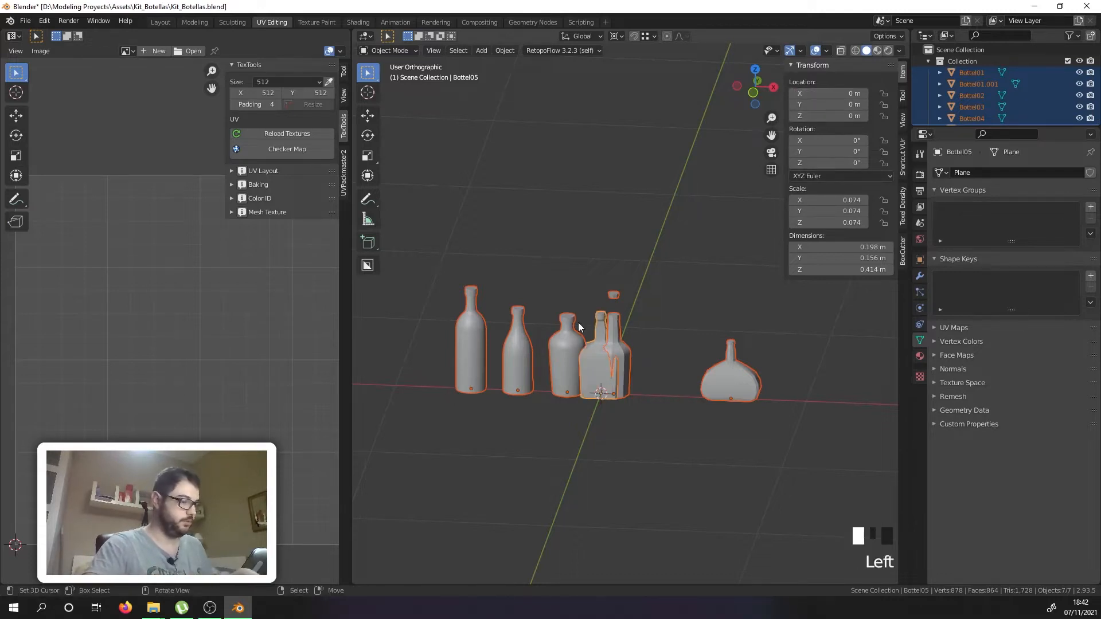
# Step: Set the X location of the faceted bottle, Bottel01, and of the flat flask to 0 m
pyautogui.rightClick(625, 382)
pyautogui.doubleClick(841, 92)
pyautogui.write('0')
pyautogui.press('Escape')
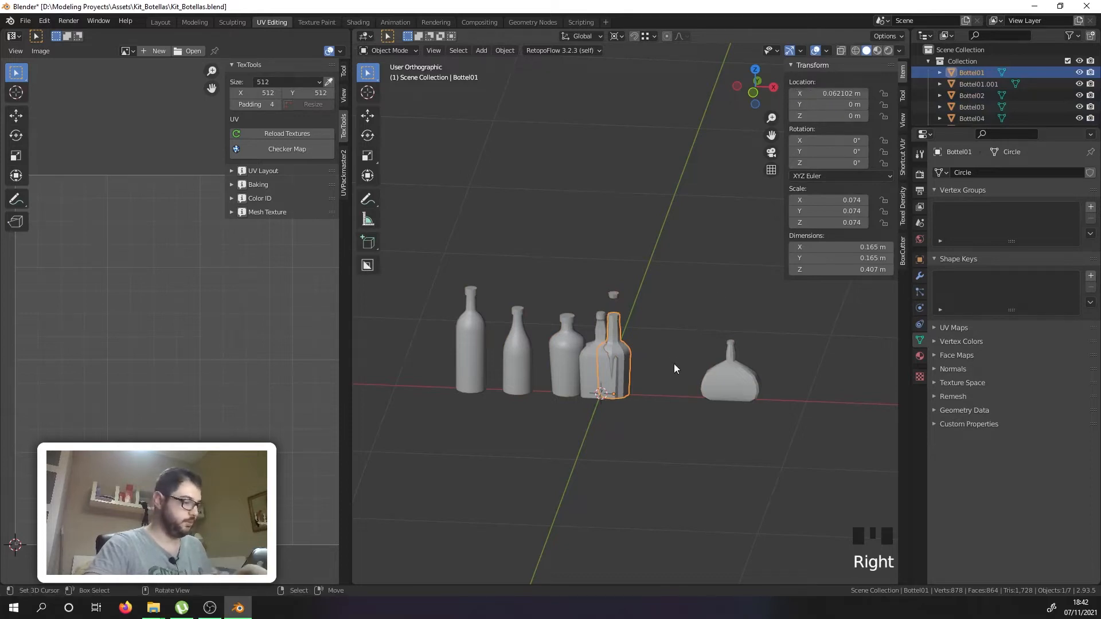
pyautogui.doubleClick(833, 93)
pyautogui.rightClick(731, 378)
pyautogui.doubleClick(830, 93)
pyautogui.write('0')
pyautogui.press('Return')
# Step: Set the X location of the wide-shouldered round bottle, Bottel04, to 0 m
pyautogui.rightClick(558, 360)
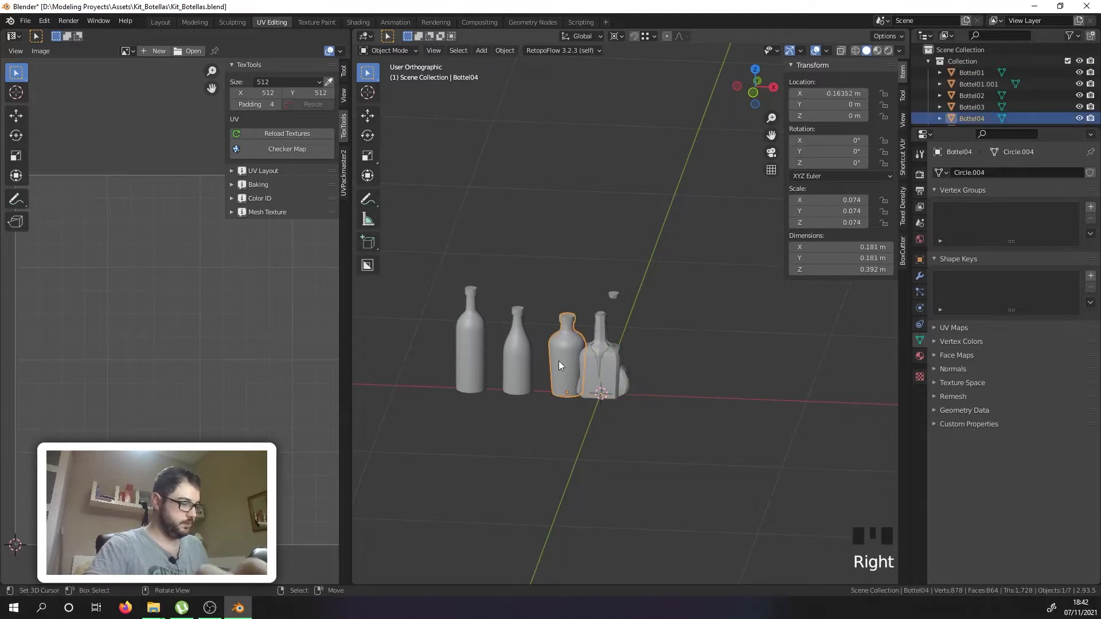
pyautogui.press('KP_0')
pyautogui.doubleClick(831, 93)
pyautogui.write('0')
pyautogui.press('Return')
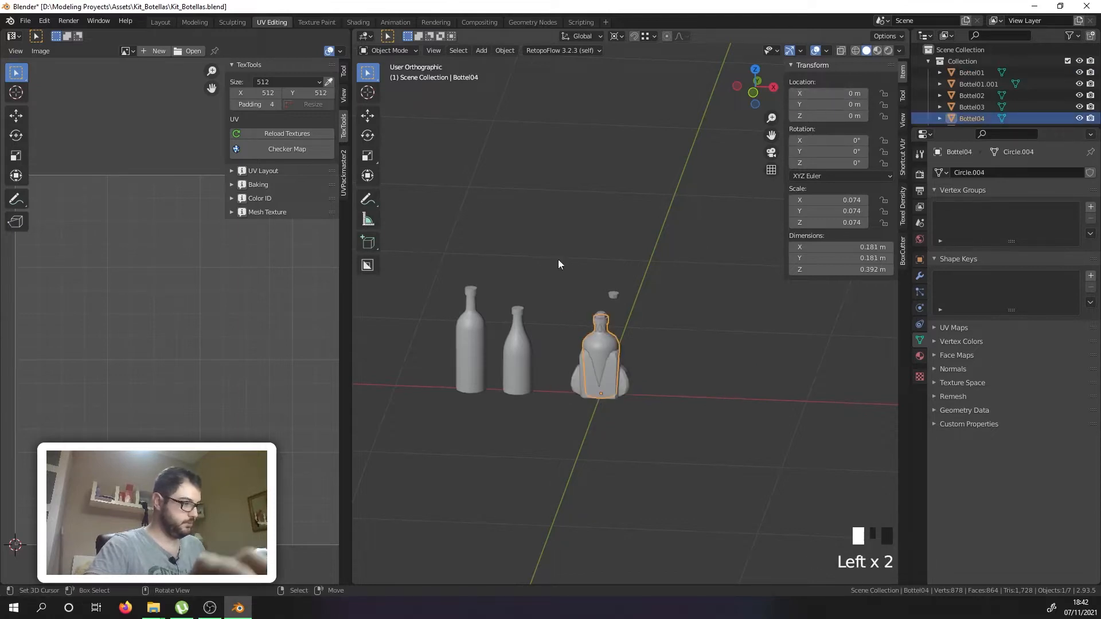
# Step: Set the X location of the two remaining slim bottles, Bottel03 and Bottel02, to 0 m
pyautogui.rightClick(516, 344)
pyautogui.doubleClick(833, 93)
pyautogui.write('0')
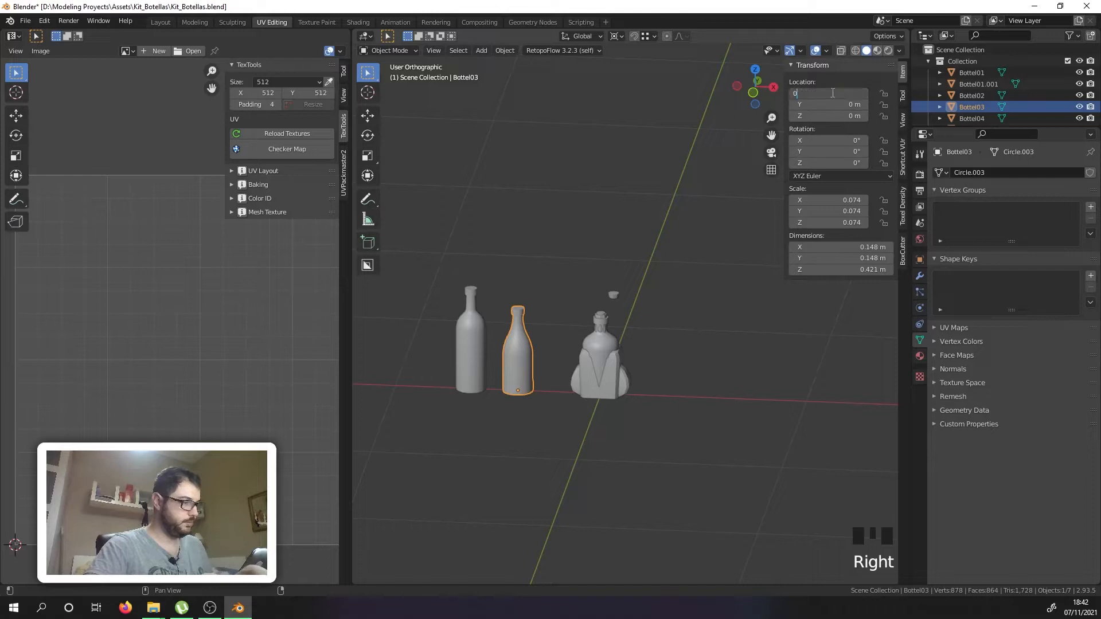
pyautogui.press('Return')
pyautogui.rightClick(484, 333)
pyautogui.doubleClick(849, 93)
pyautogui.write('0')
pyautogui.press('Return')
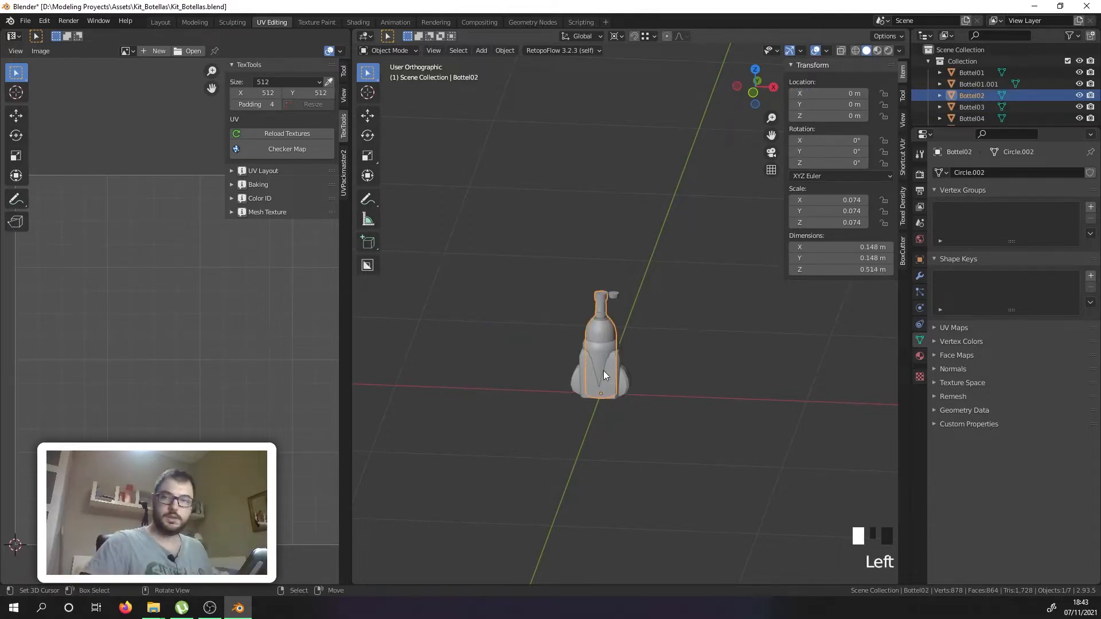
# Step: Set the X location of the stopper, Bottel01.001, to 0 m
pyautogui.press('a')
pyautogui.press('a')
pyautogui.press('a')
pyautogui.scroll(2, 604, 370)
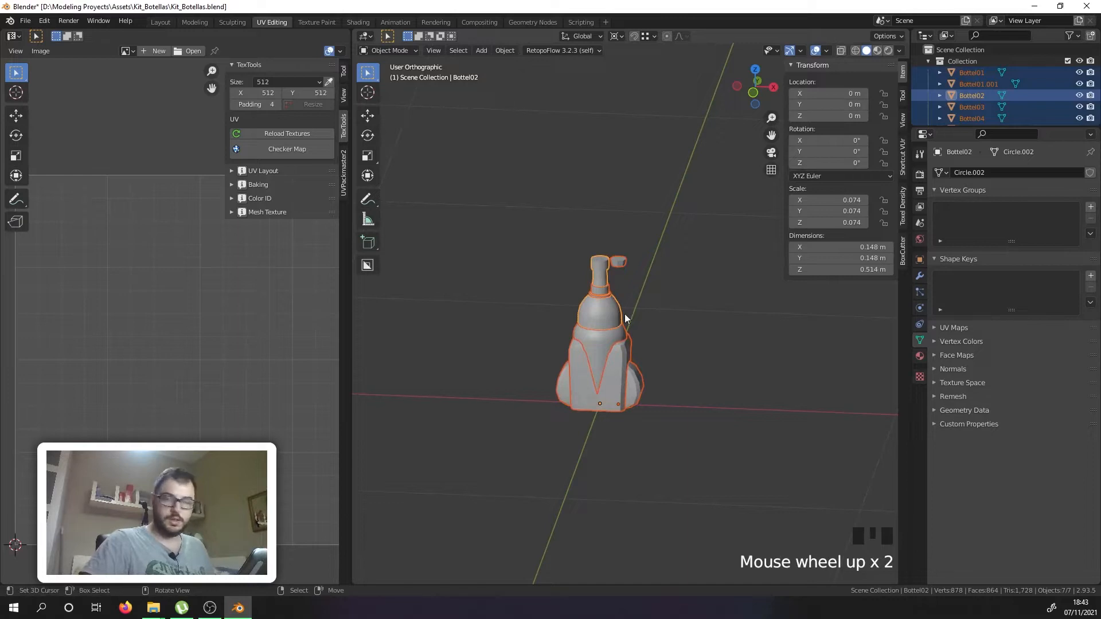
pyautogui.rightClick(619, 264)
pyautogui.doubleClick(845, 93)
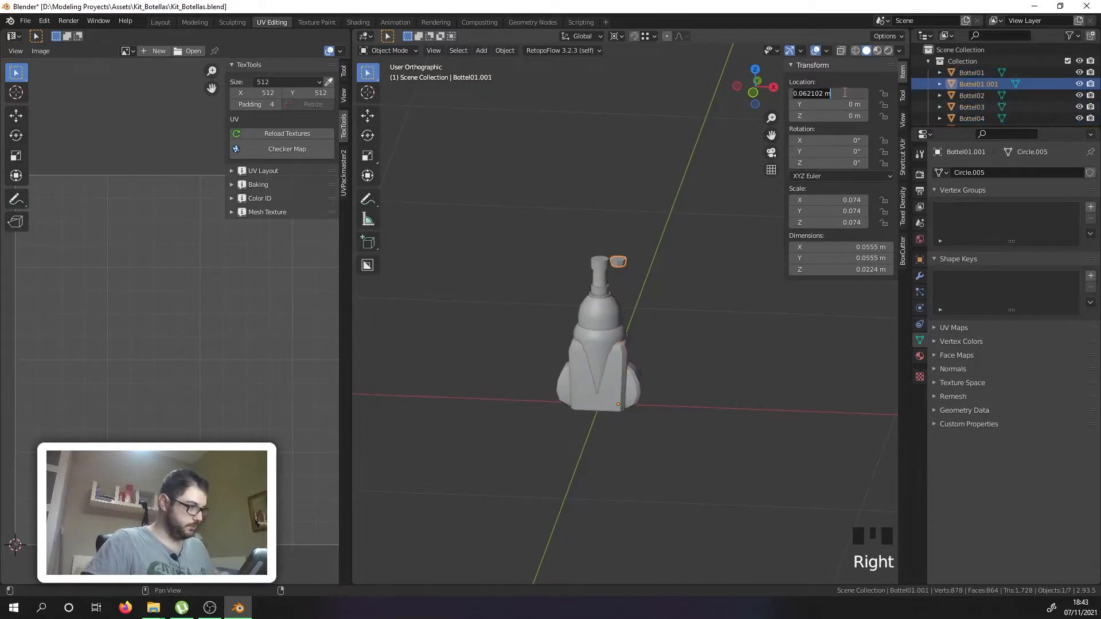
pyautogui.write('0')
pyautogui.press('Return')
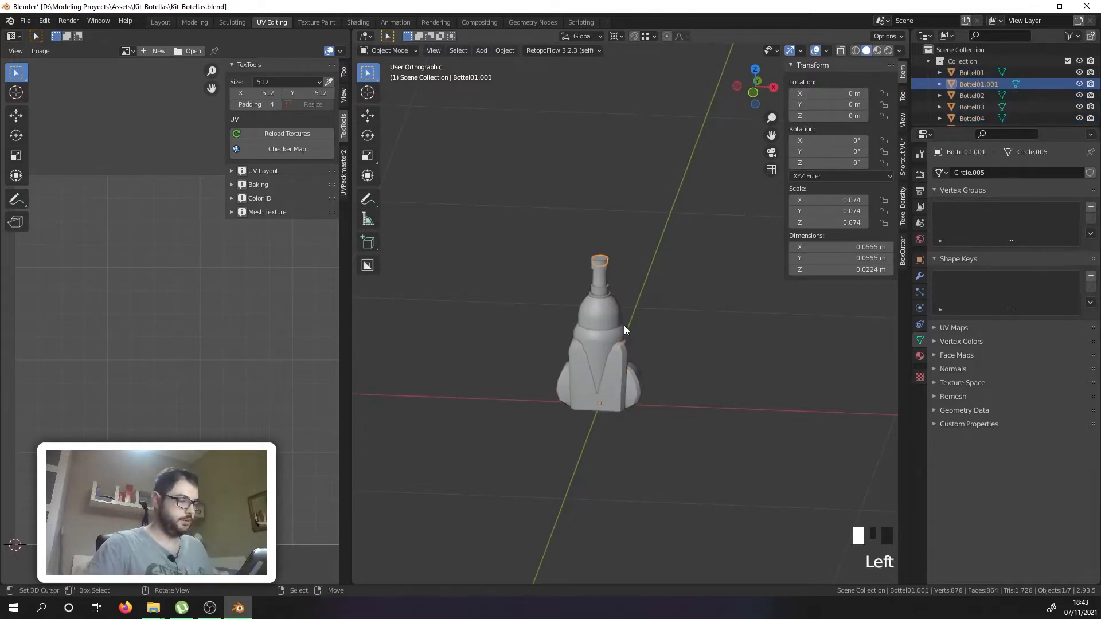
# Step: Apply all transforms to the six bottles and the stopper together
pyautogui.press('a')
pyautogui.press('a')
pyautogui.press('a')
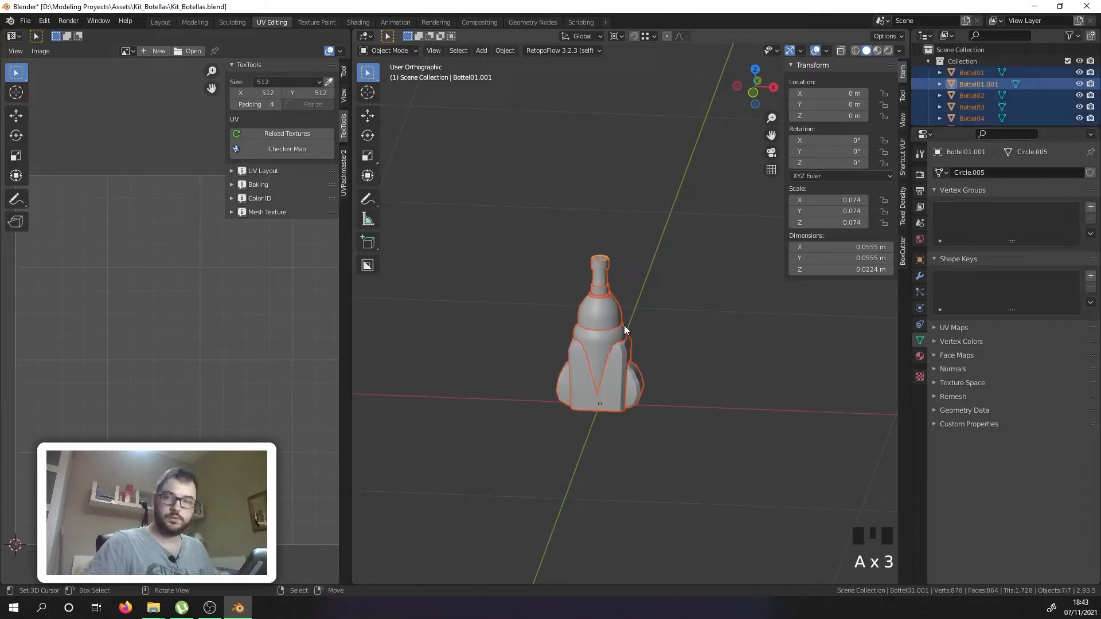
pyautogui.hotkey('ctrl', 'a')
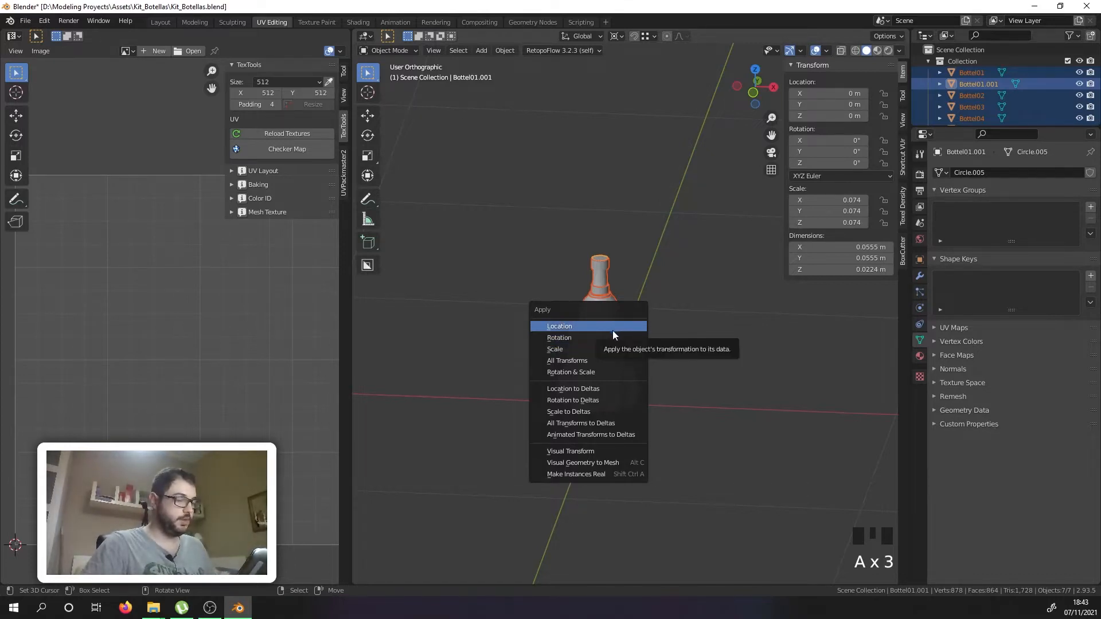
pyautogui.click(598, 363)
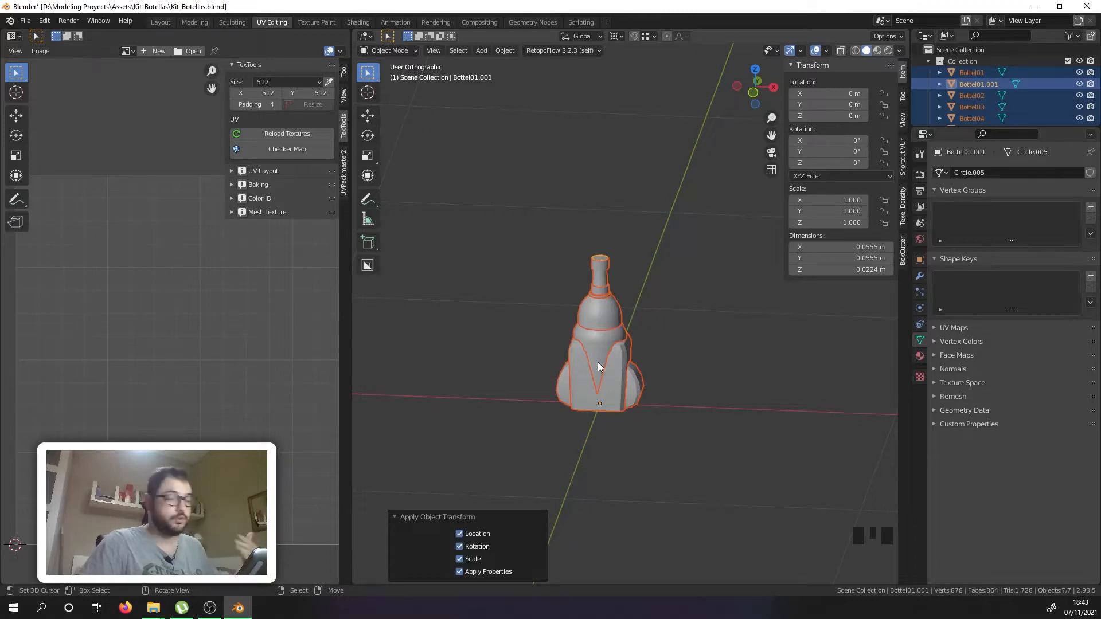
# Step: Reset the 3D cursor to the world origin and set the transform pivot point to Median Point, with Bottel04 selected for moving
pyautogui.rightClick(603, 364)
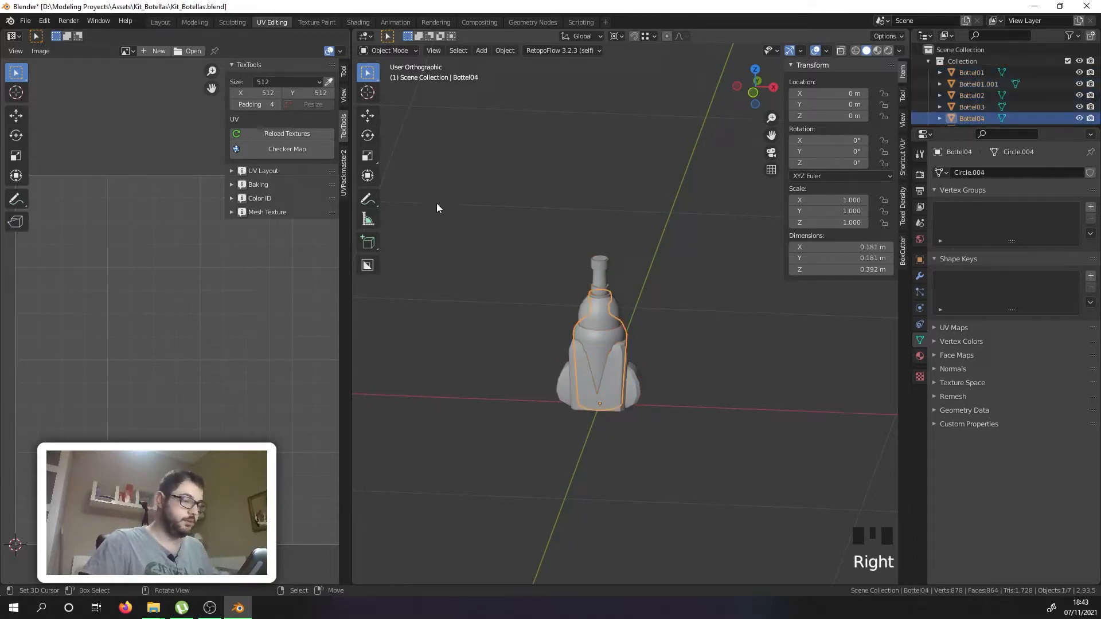
pyautogui.click(368, 114)
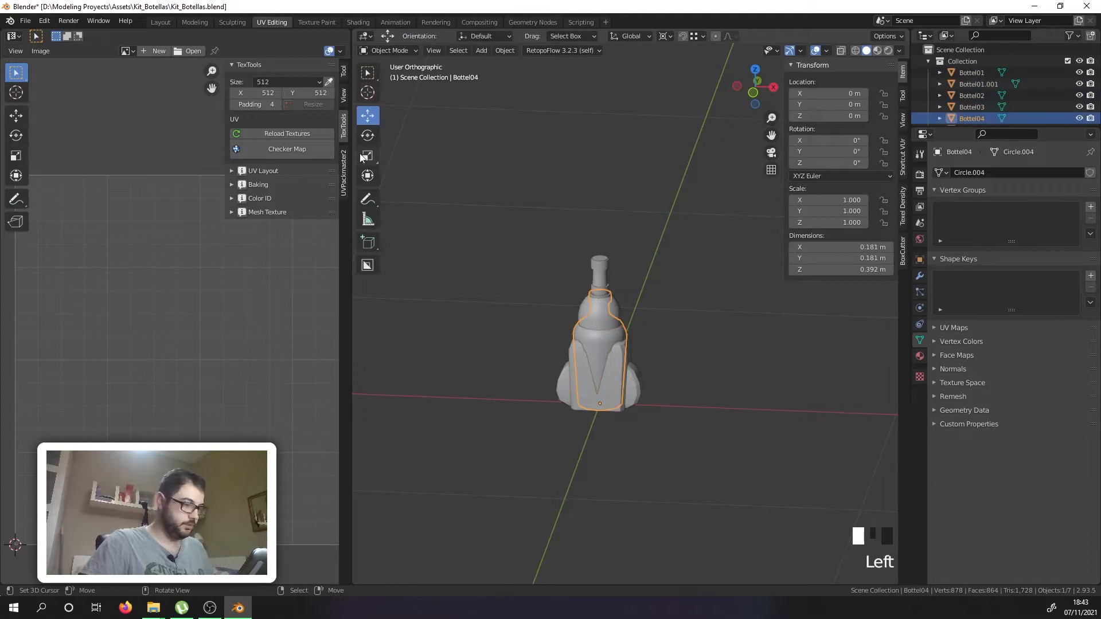
pyautogui.scroll(-7, 533, 311)
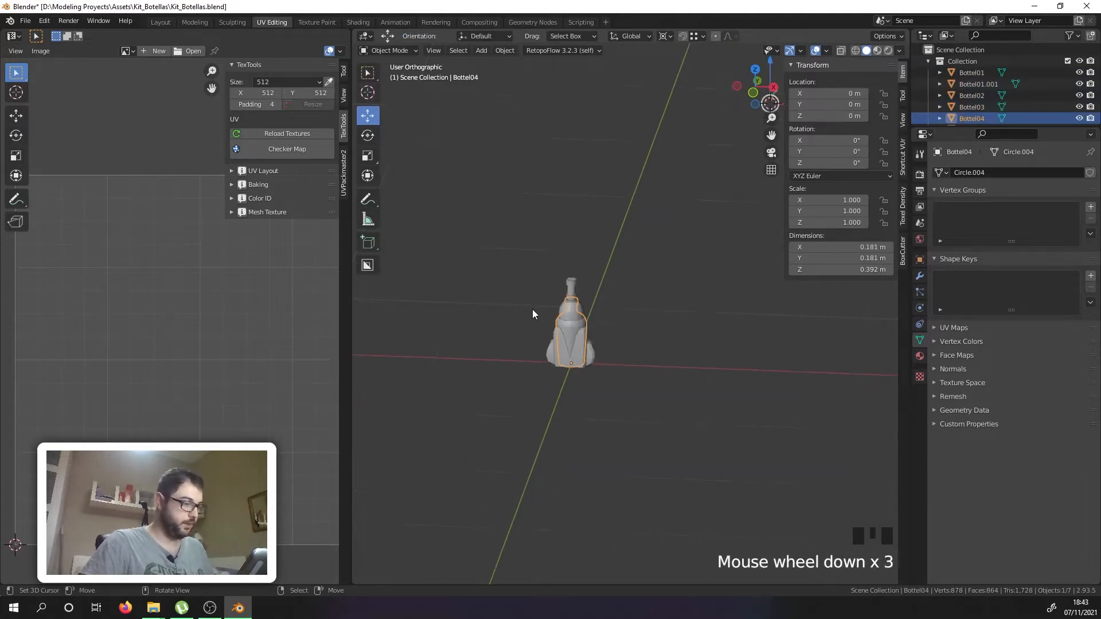
pyautogui.scroll(2, 533, 310)
pyautogui.hotkey('shift', 'c')
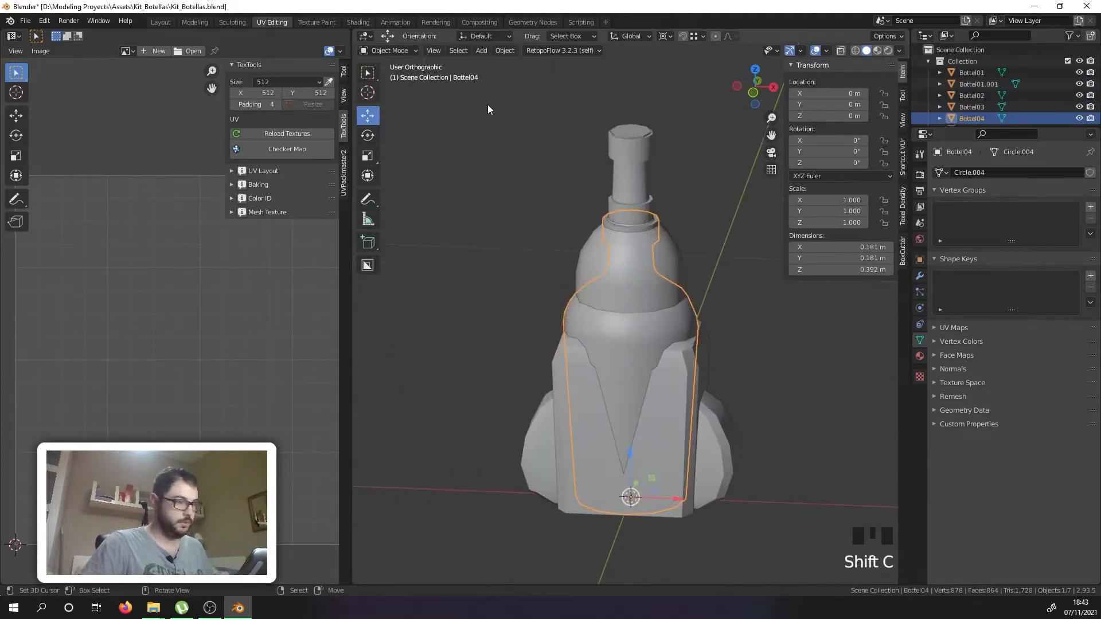
pyautogui.click(661, 35)
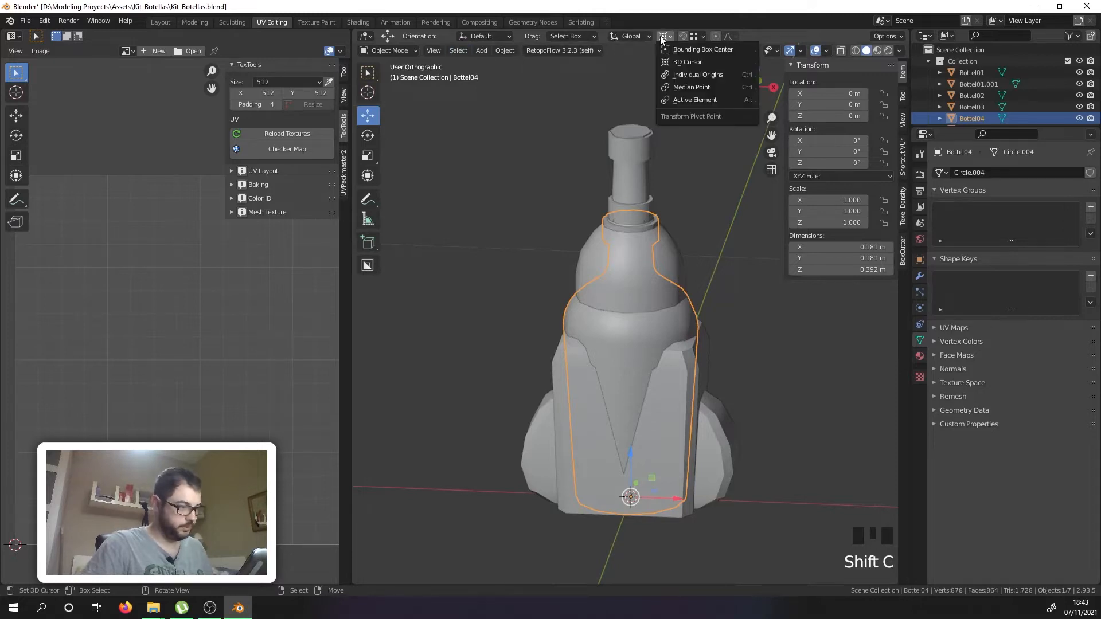
pyautogui.click(678, 89)
# Step: Spread the overlapping bottles into a side-by-side row along the X axis, moving Bottel02 and the bottles beyond it about -0.23 m
pyautogui.scroll(-5, 616, 219)
pyautogui.moveTo(661, 334); pyautogui.dragTo(517, 327)
pyautogui.keyDown('shift'); pyautogui.rightClick(593, 311); pyautogui.keyUp('shift')
pyautogui.keyDown('shift'); pyautogui.rightClick(609, 319); pyautogui.keyUp('shift')
pyautogui.moveTo(584, 336); pyautogui.dragTo(455, 329)
pyautogui.keyDown('shift'); pyautogui.rightClick(607, 300); pyautogui.keyUp('shift')
pyautogui.keyDown('shift'); pyautogui.rightClick(587, 313); pyautogui.keyUp('shift')
pyautogui.scroll(-1, 566, 285)
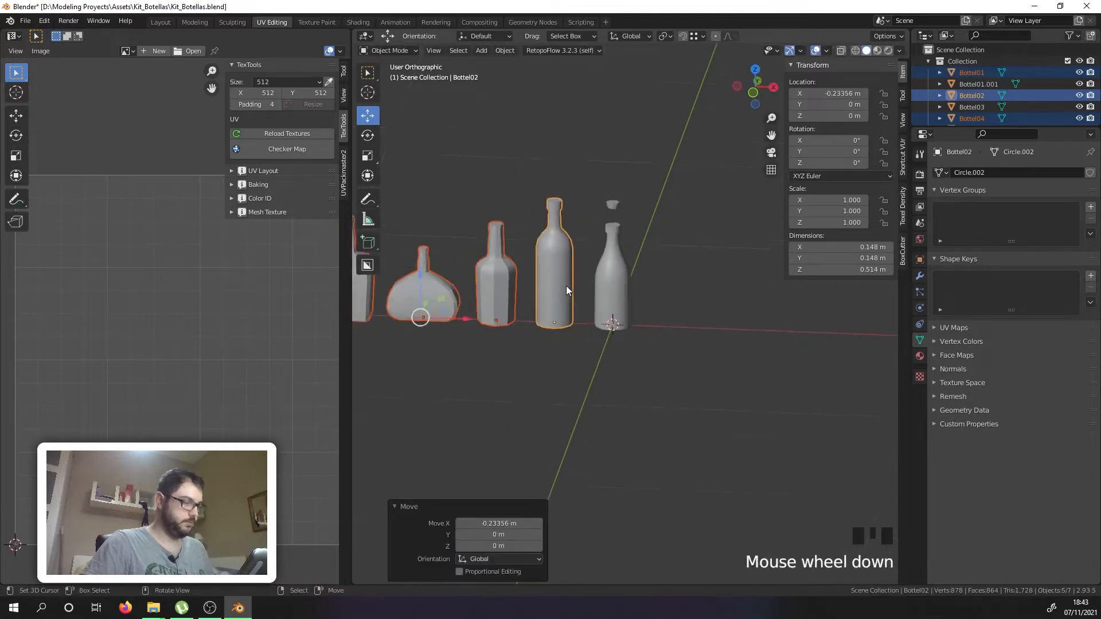
pyautogui.scroll(-4, 566, 285)
pyautogui.keyDown('shift'); pyautogui.moveTo(534, 274); pyautogui.dragTo(606, 290, button='middle'); pyautogui.keyUp('shift')
# Step: Select all six bottles and the stopper, enter Edit Mode with all geometry selected, and examine their combined UV layout
pyautogui.press('a')
pyautogui.press('a')
pyautogui.press('a')
pyautogui.press('Tab')
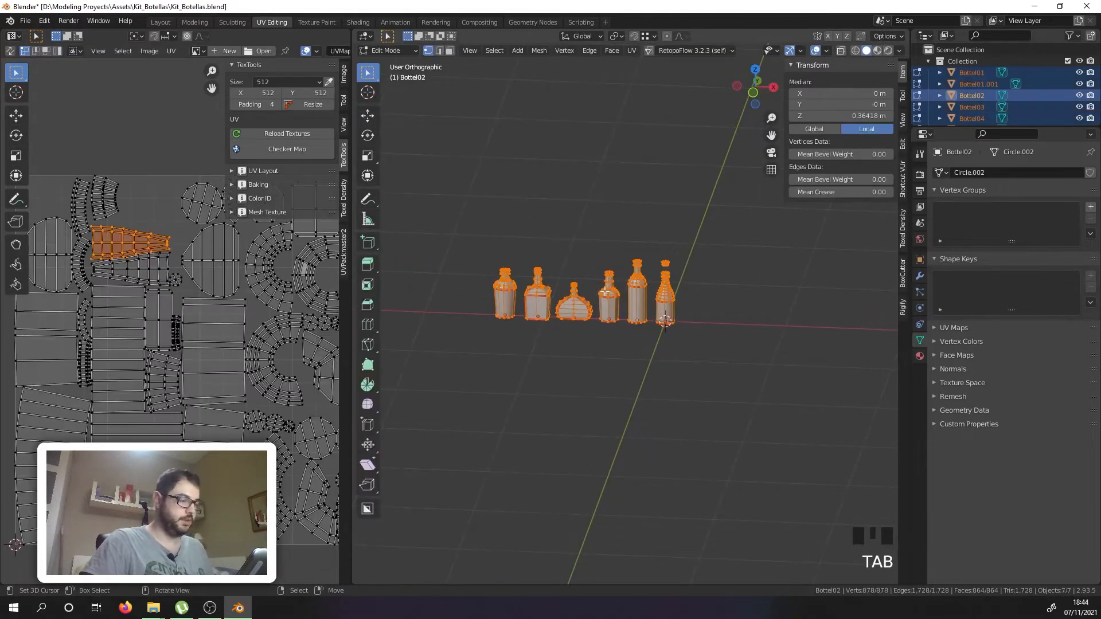
pyautogui.press('a')
pyautogui.press('a')
pyautogui.press('a')
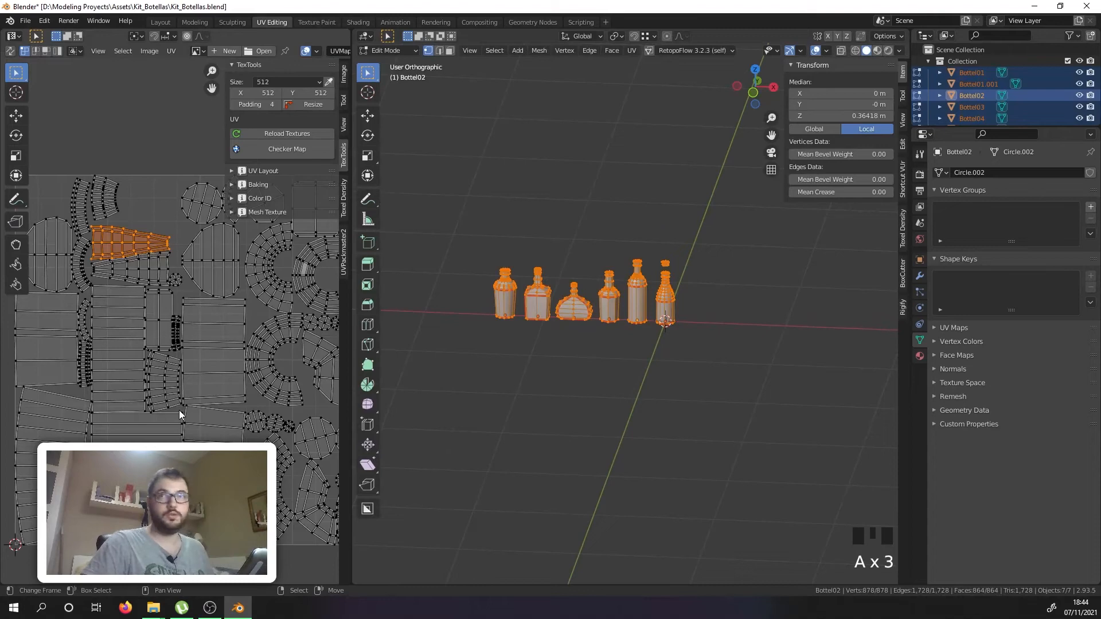
pyautogui.scroll(-4, 223, 367)
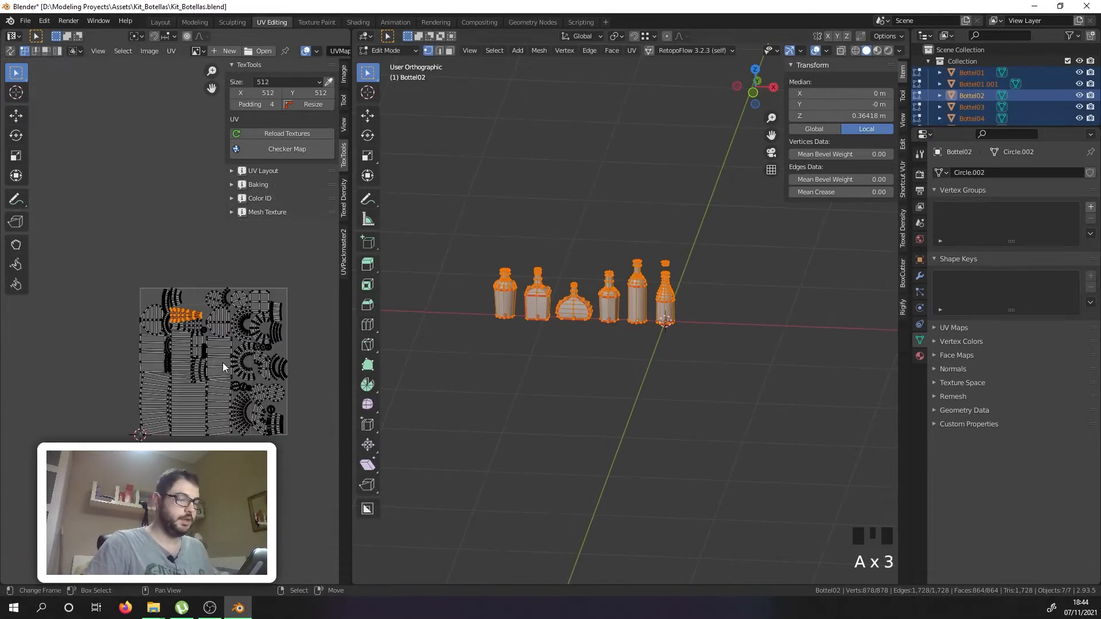
pyautogui.scroll(1, 223, 367)
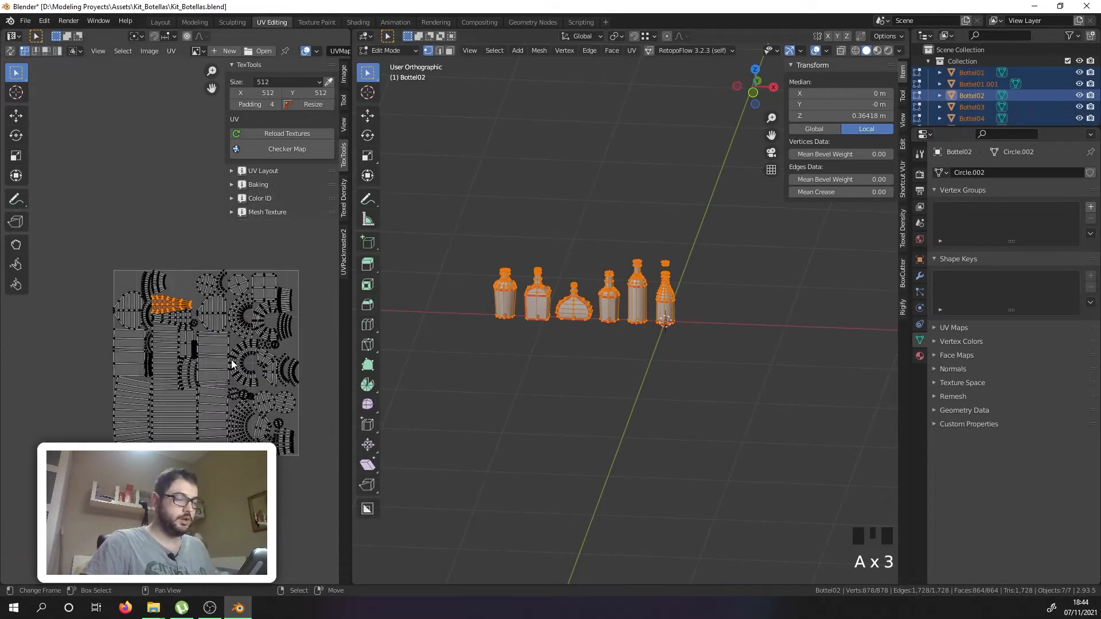
# Step: Return to Object Mode, set the Texel Density Checker to a 1024px texture in px/cm, and calculate the objects' density
pyautogui.click(904, 229)
pyautogui.press('Tab')
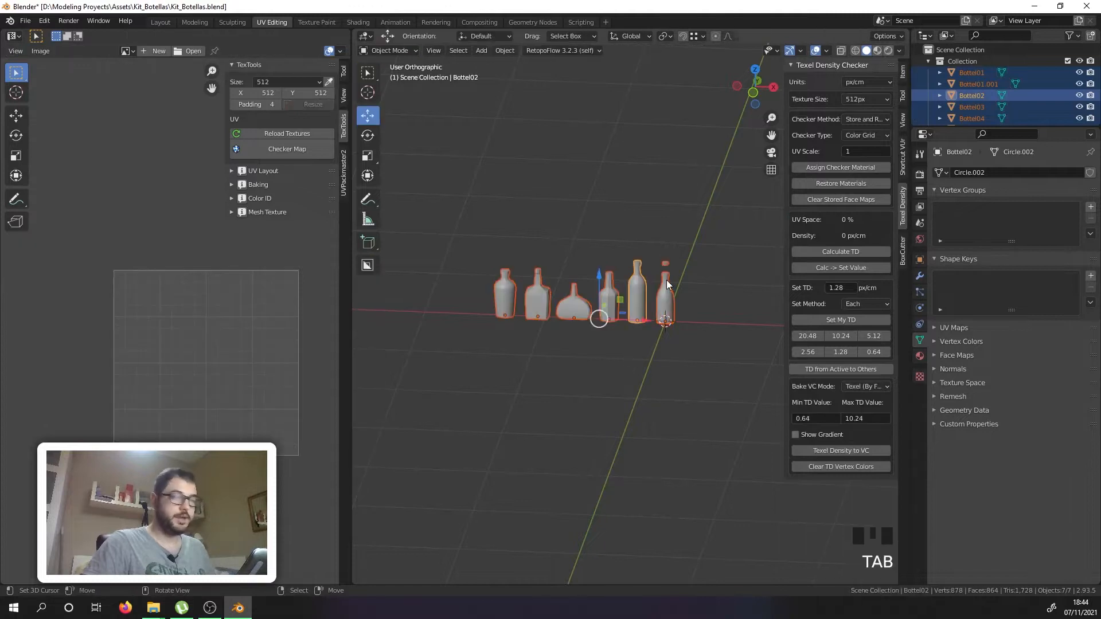
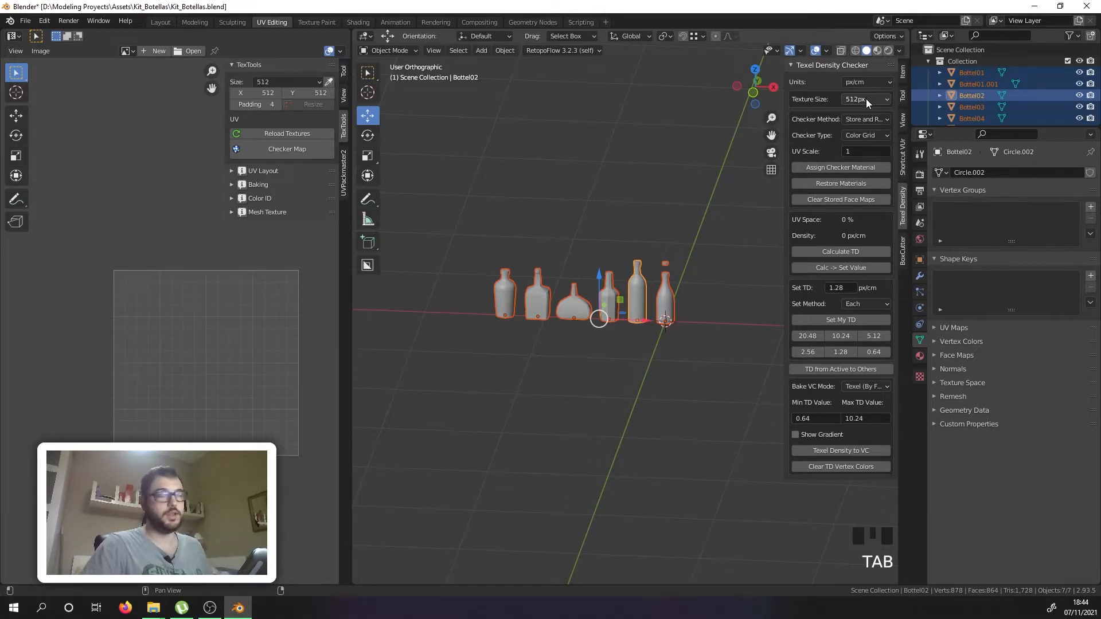
pyautogui.click(866, 98)
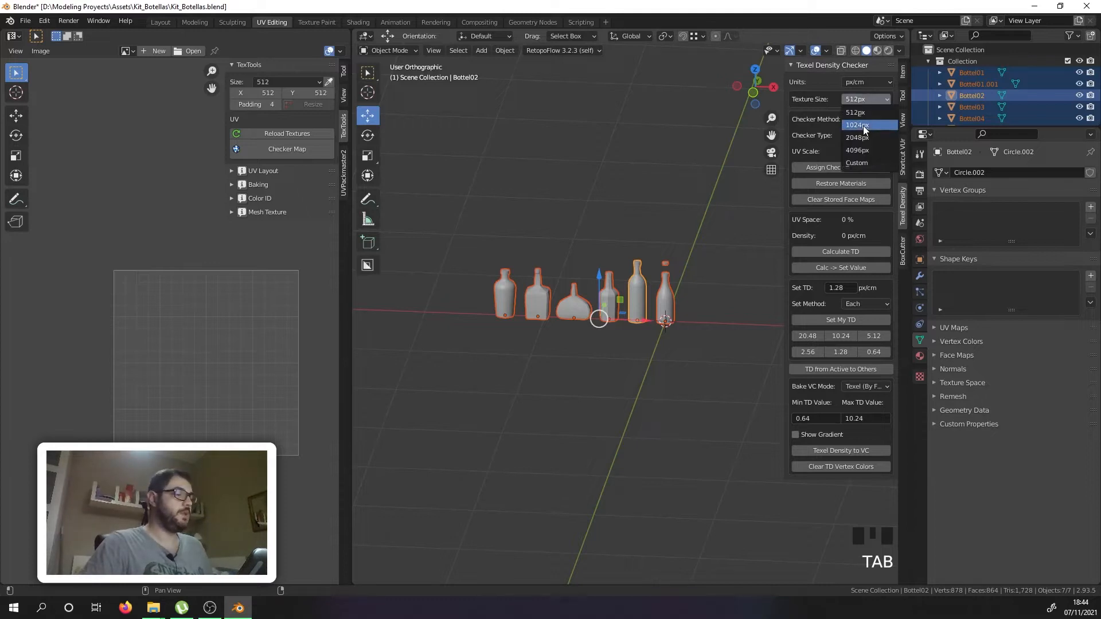
pyautogui.click(865, 126)
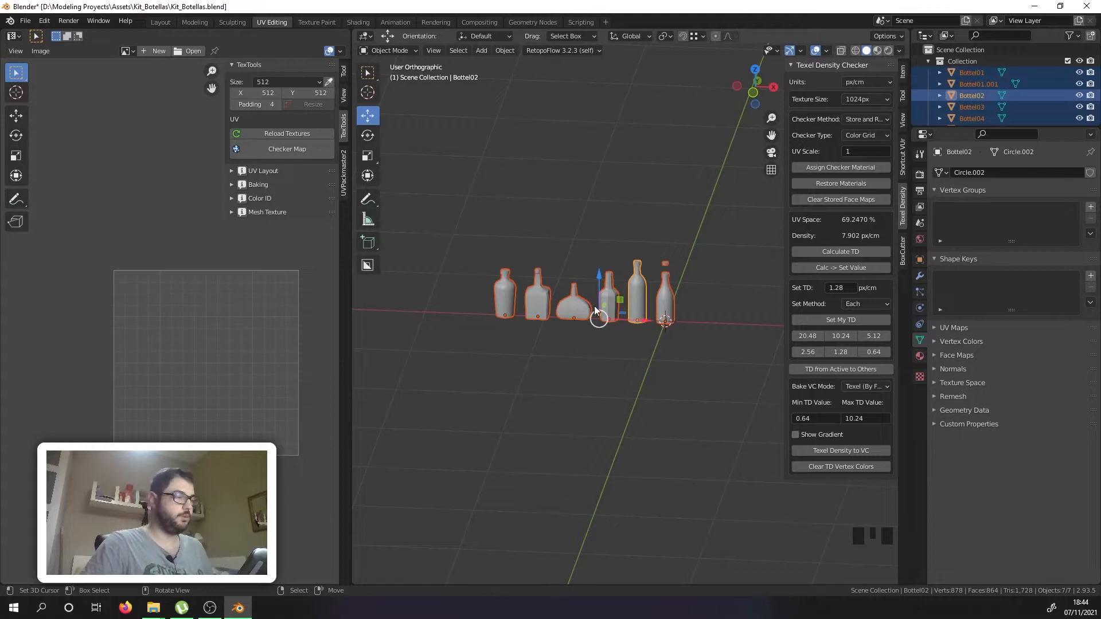
pyautogui.click(855, 83)
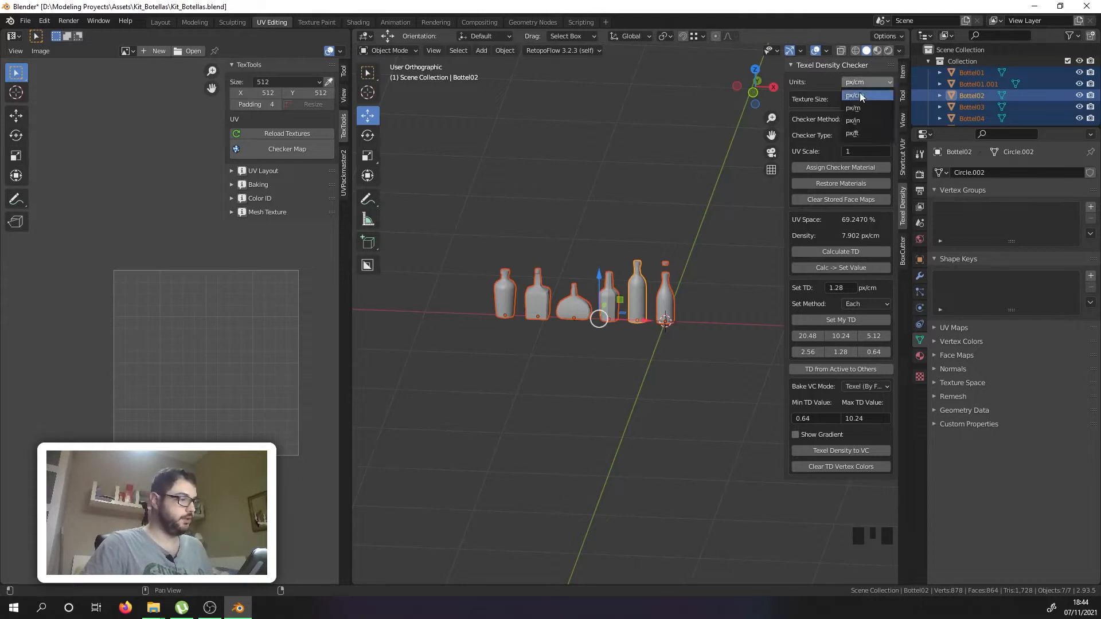
pyautogui.click(861, 94)
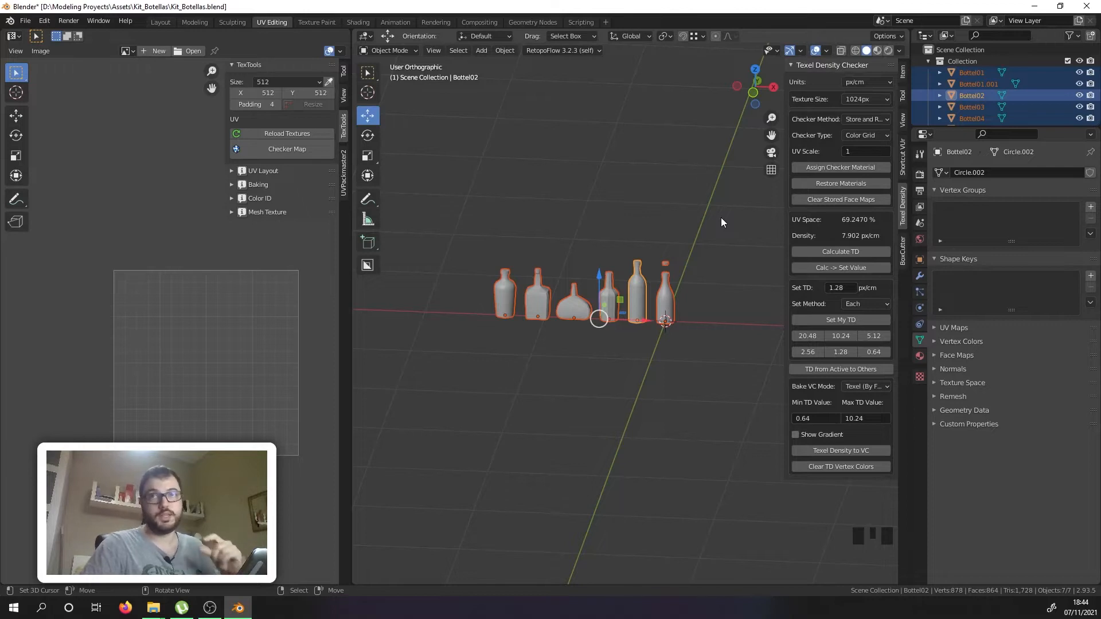
pyautogui.click(831, 250)
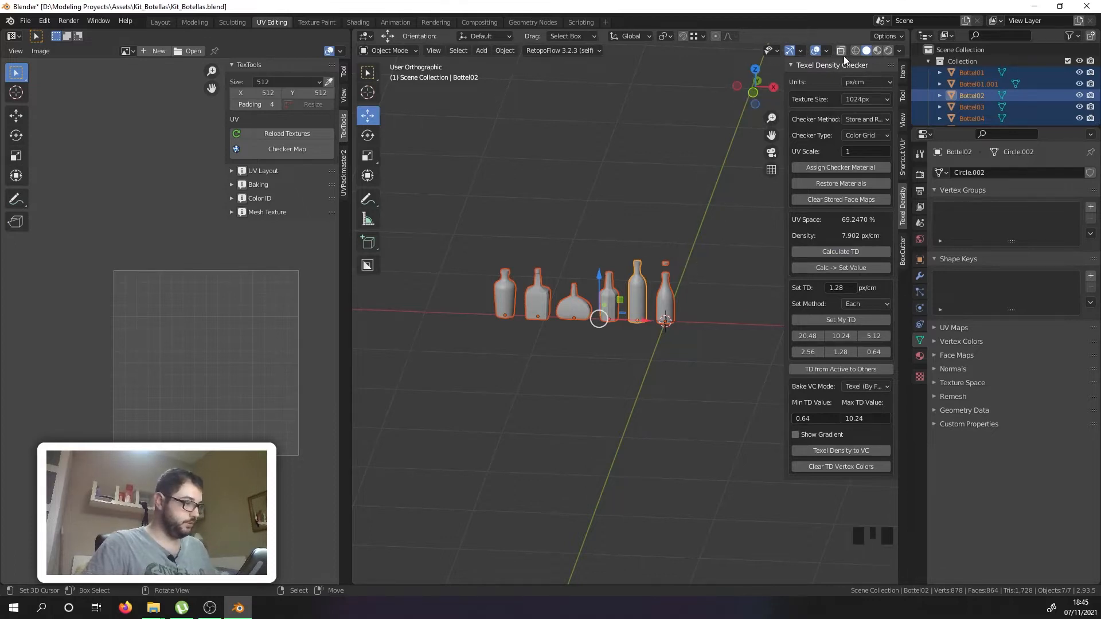
# Step: Assign the Color Grid checker material to the bottles and stopper and display it in Material Preview shading
pyautogui.click(838, 167)
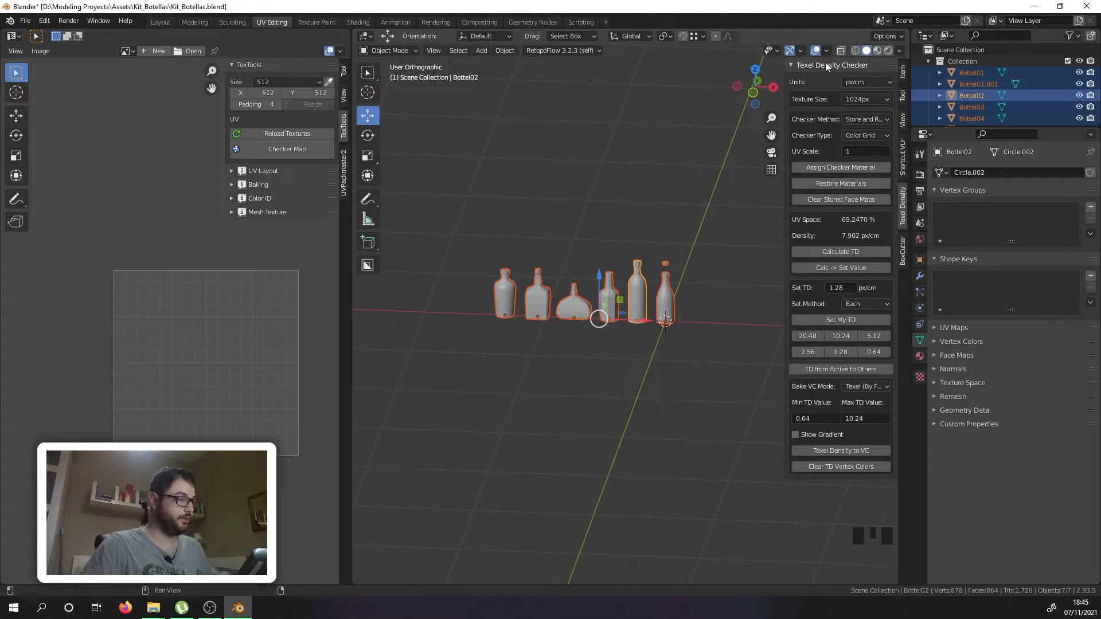
pyautogui.click(876, 51)
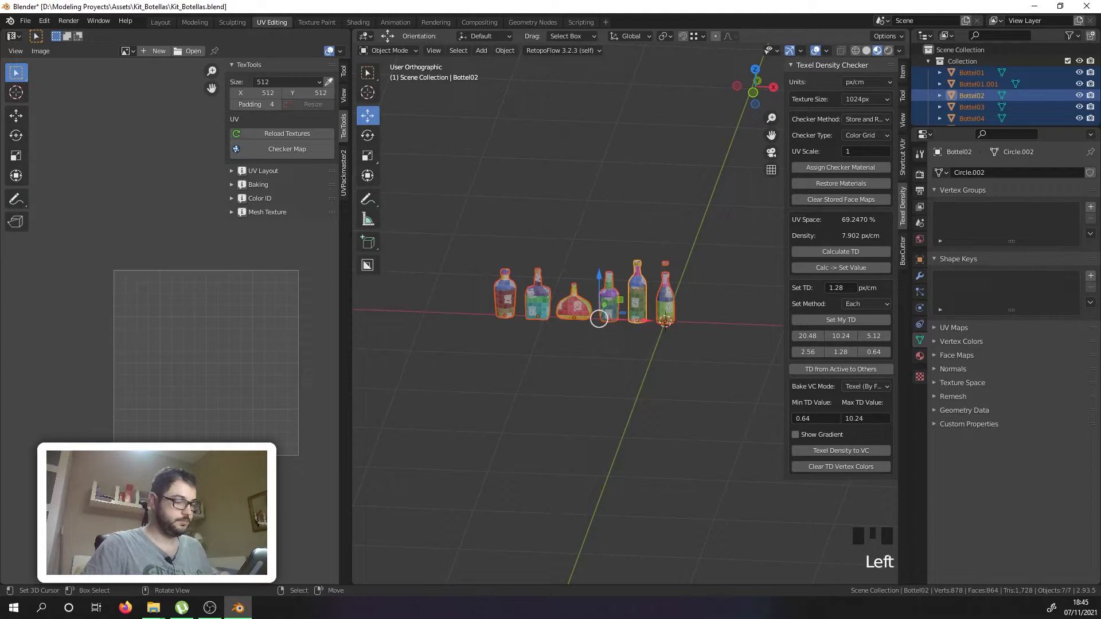
pyautogui.scroll(-2, 522, 353)
pyautogui.scroll(3, 574, 321)
pyautogui.moveTo(619, 287); pyautogui.dragTo(650, 280, button='middle')
pyautogui.scroll(5, 644, 286)
pyautogui.scroll(-3, 644, 287)
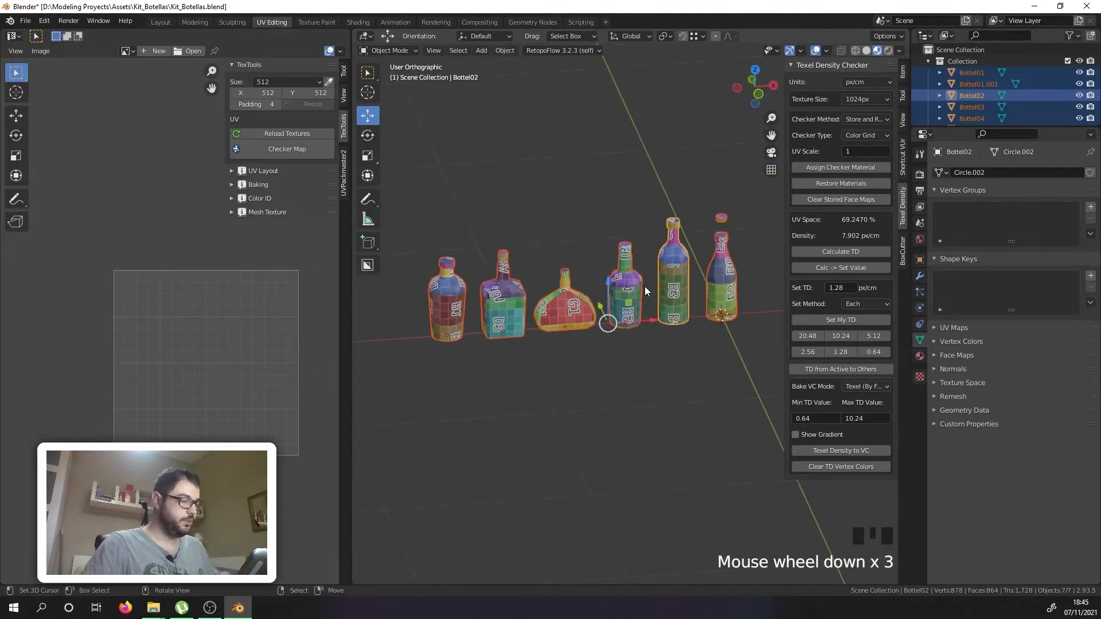
# Step: Examine the UV layout over the checker texture and recalculate the texel density in both Edit Mode and Object Mode
pyautogui.press('Tab')
pyautogui.scroll(-6, 261, 377)
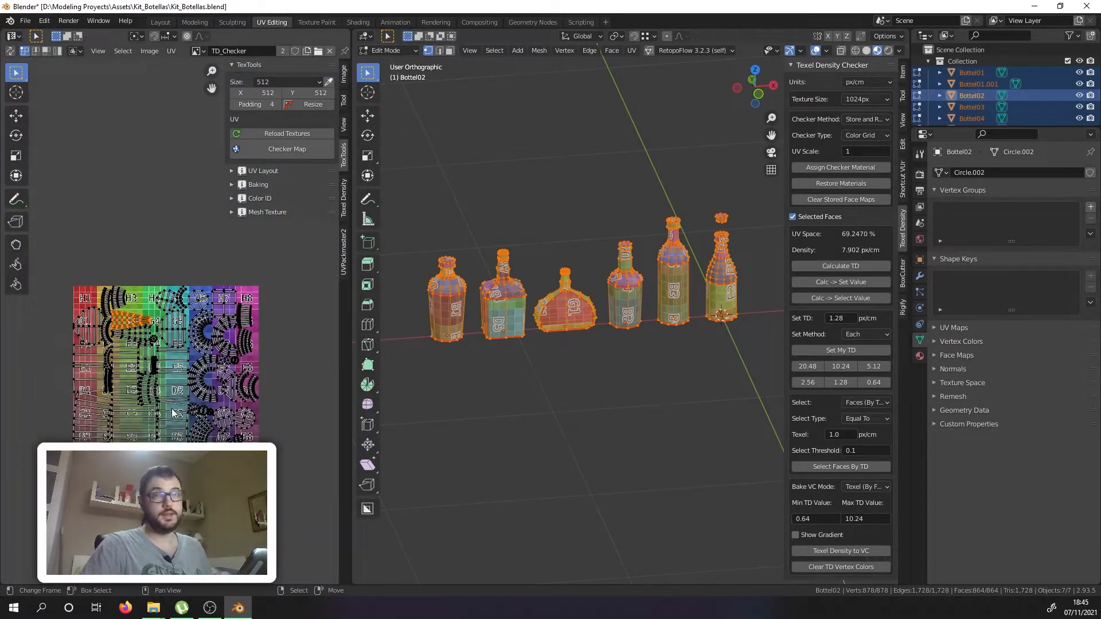
pyautogui.press('Tab')
pyautogui.press('Tab')
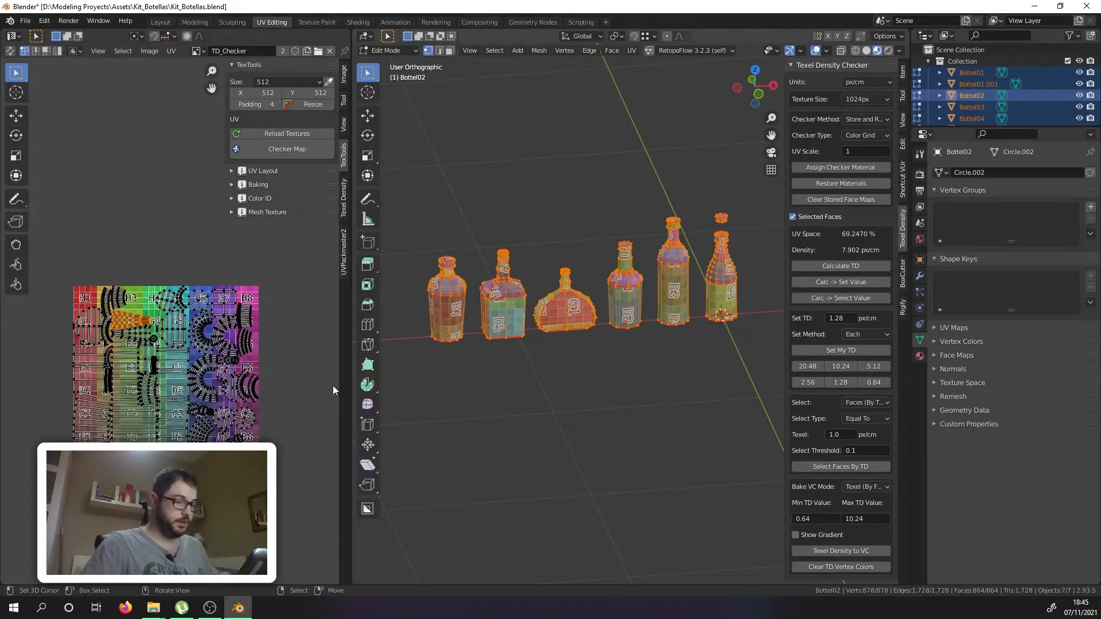
pyautogui.click(855, 265)
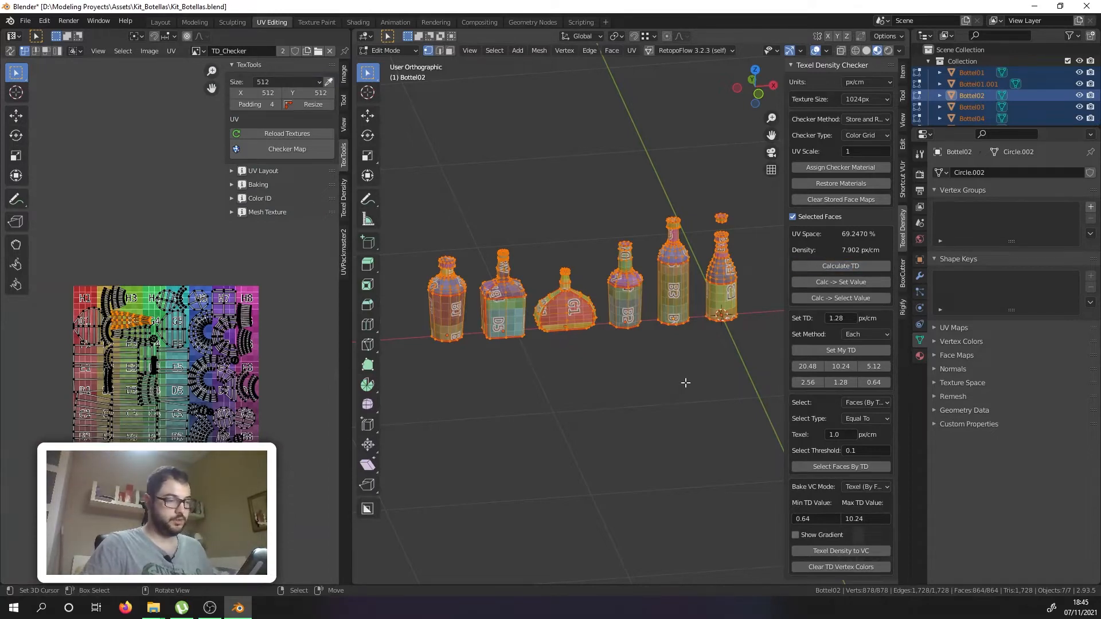
pyautogui.press('Tab')
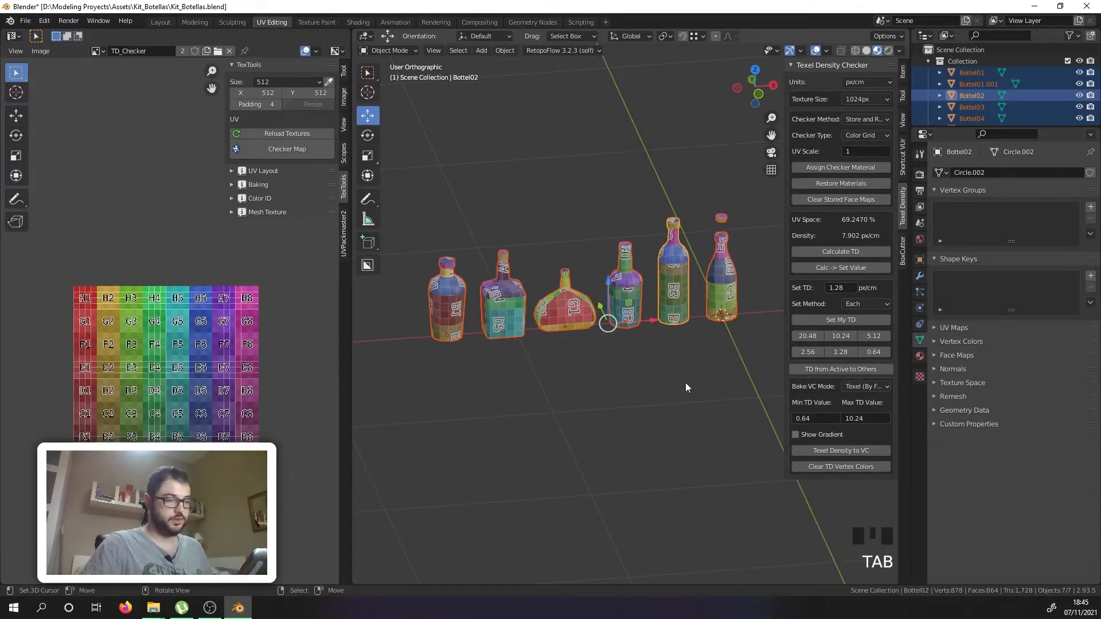
pyautogui.click(834, 251)
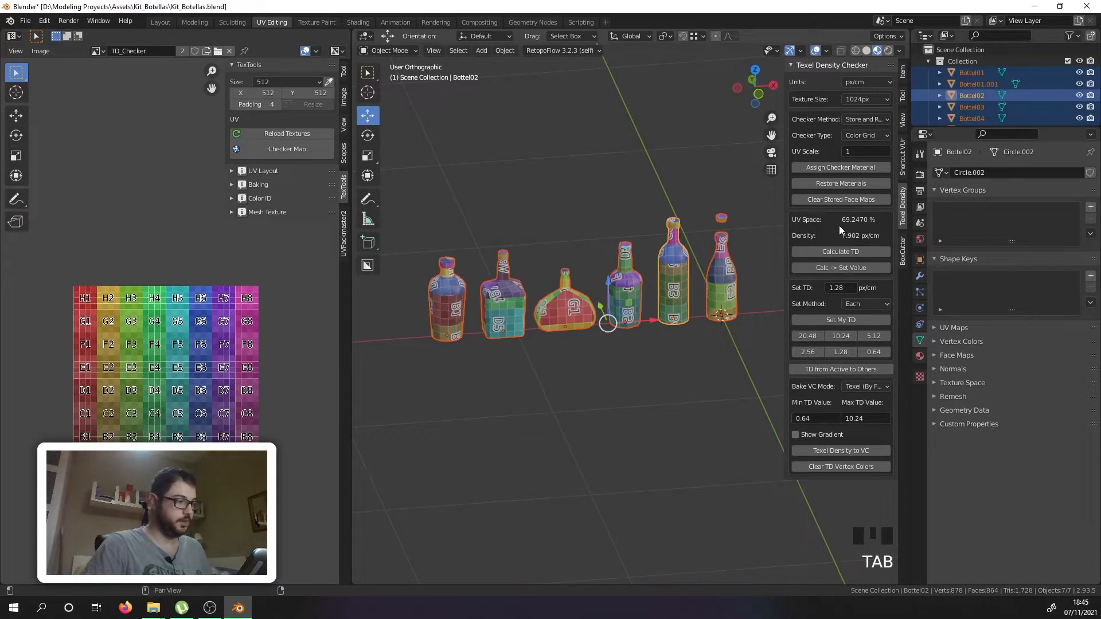
pyautogui.press('Tab')
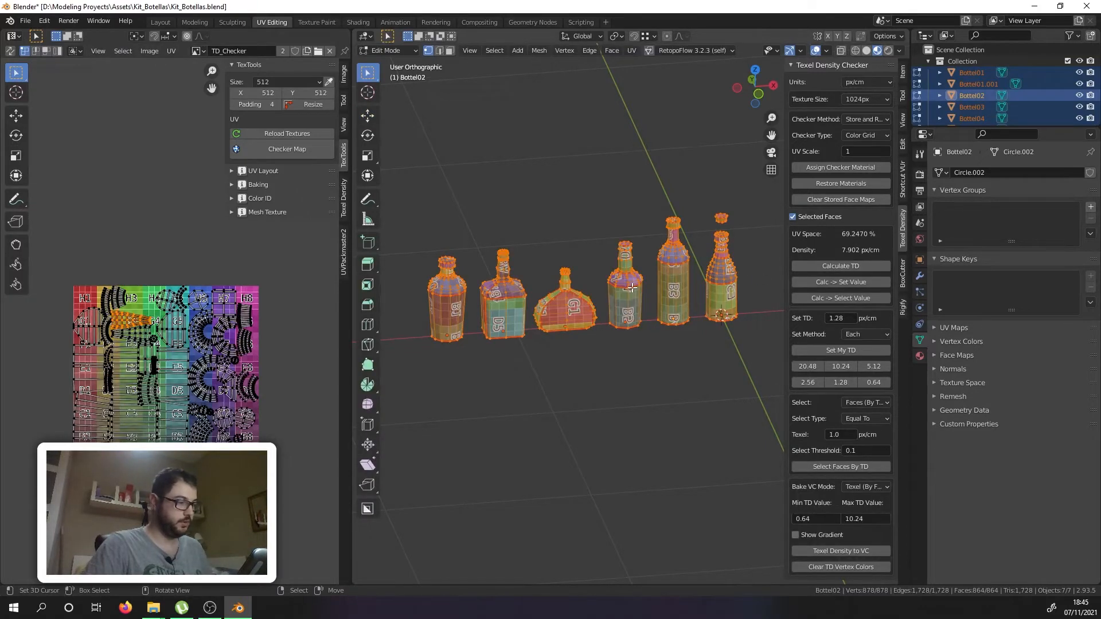
pyautogui.press('Tab')
pyautogui.press('Tab')
pyautogui.press('Tab')
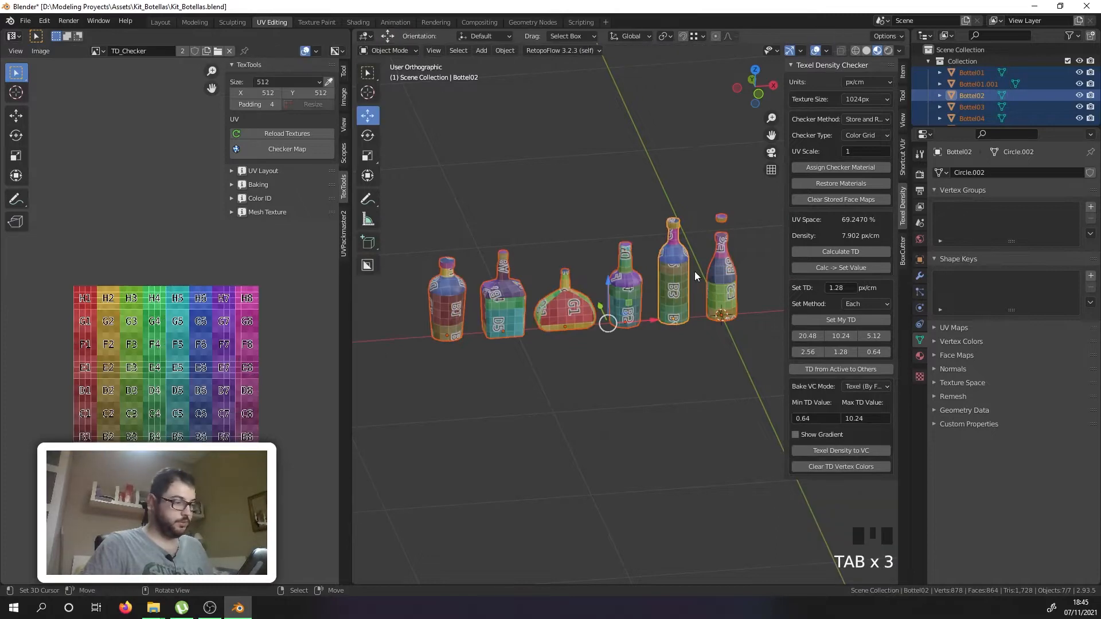
# Step: Reselect all the bottles and the stopper with Bottel03 active, and set their texel density to 1.28 px/cm
pyautogui.rightClick(717, 270)
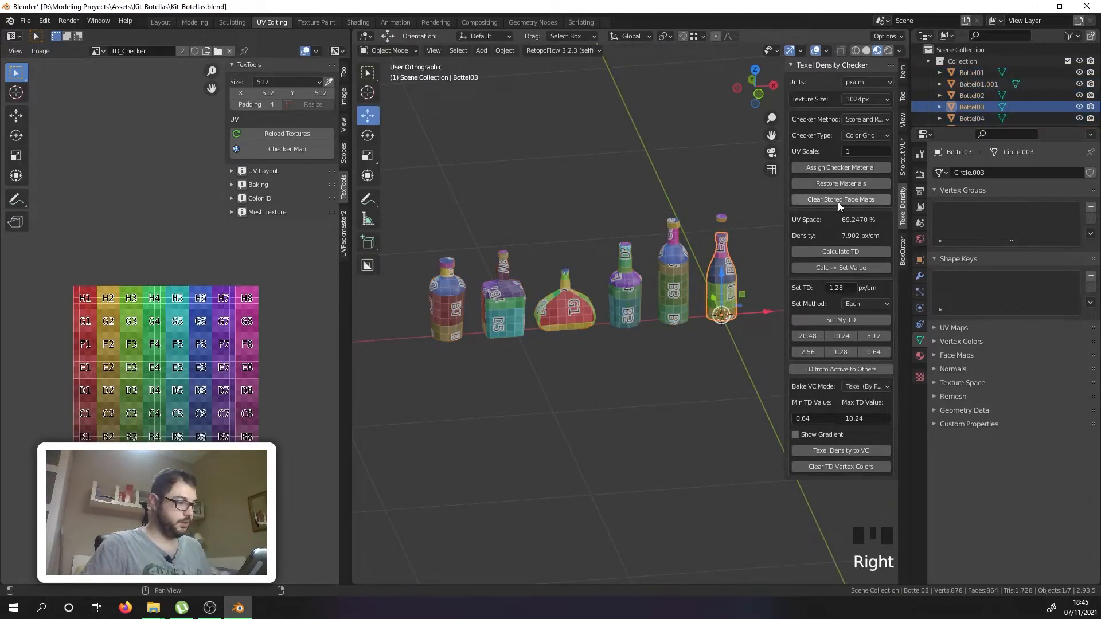
pyautogui.keyDown('shift'); pyautogui.rightClick(685, 271); pyautogui.keyUp('shift')
pyautogui.keyDown('shift'); pyautogui.rightClick(622, 280); pyautogui.keyUp('shift')
pyautogui.keyDown('shift'); pyautogui.rightClick(533, 299); pyautogui.keyUp('shift')
pyautogui.keyDown('shift'); pyautogui.rightClick(502, 299); pyautogui.keyUp('shift')
pyautogui.keyDown('shift'); pyautogui.rightClick(444, 298); pyautogui.keyUp('shift')
pyautogui.keyDown('shift'); pyautogui.rightClick(722, 218); pyautogui.keyUp('shift')
pyautogui.keyDown('shift'); pyautogui.rightClick(727, 247); pyautogui.keyUp('shift')
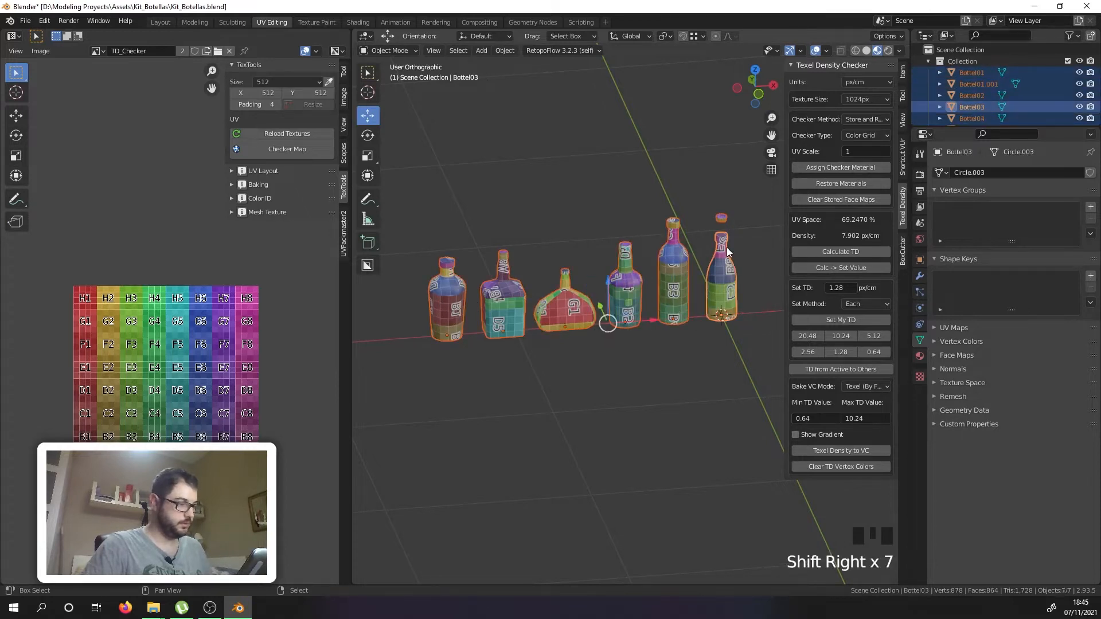
pyautogui.click(840, 320)
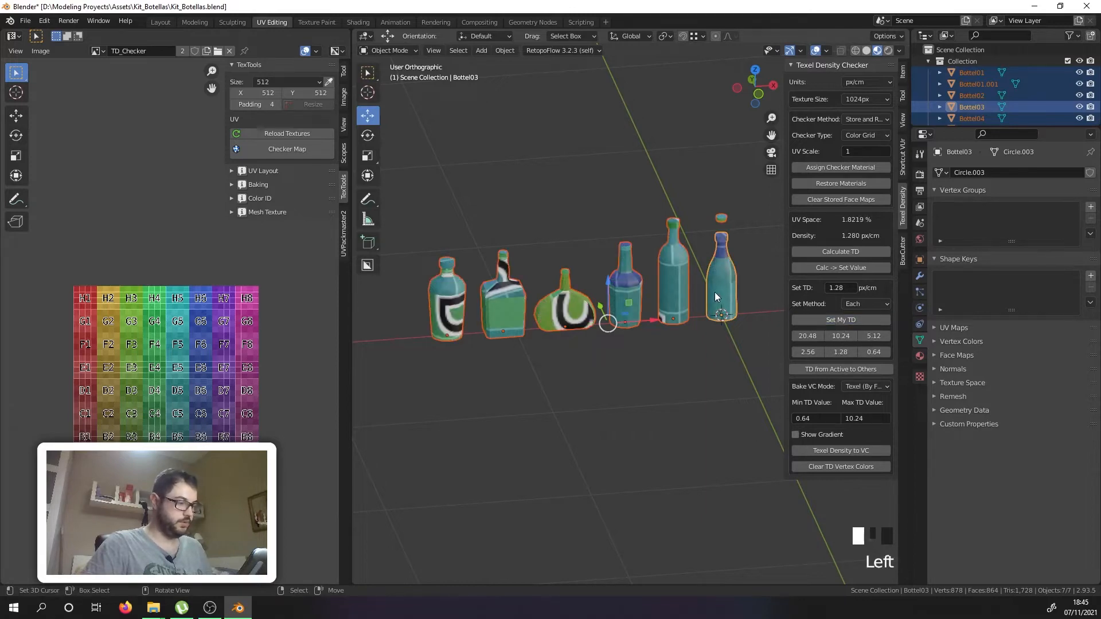
# Step: Transfer the texel density from the active Bottel03 to the other objects and inspect the UV islands in Edit Mode
pyautogui.press('Tab')
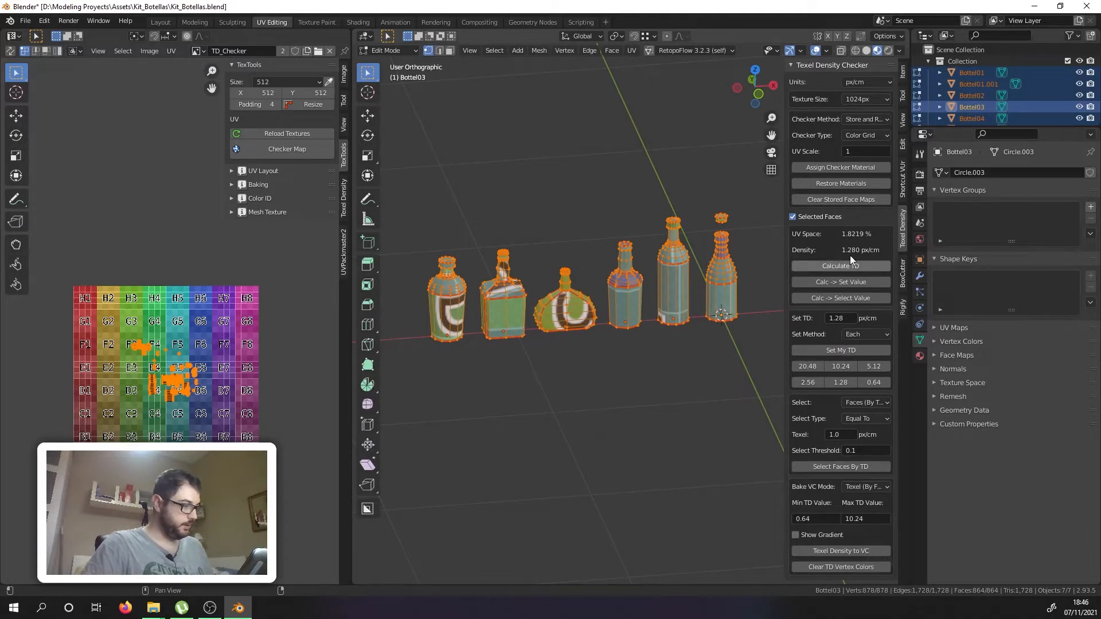
pyautogui.press('Tab')
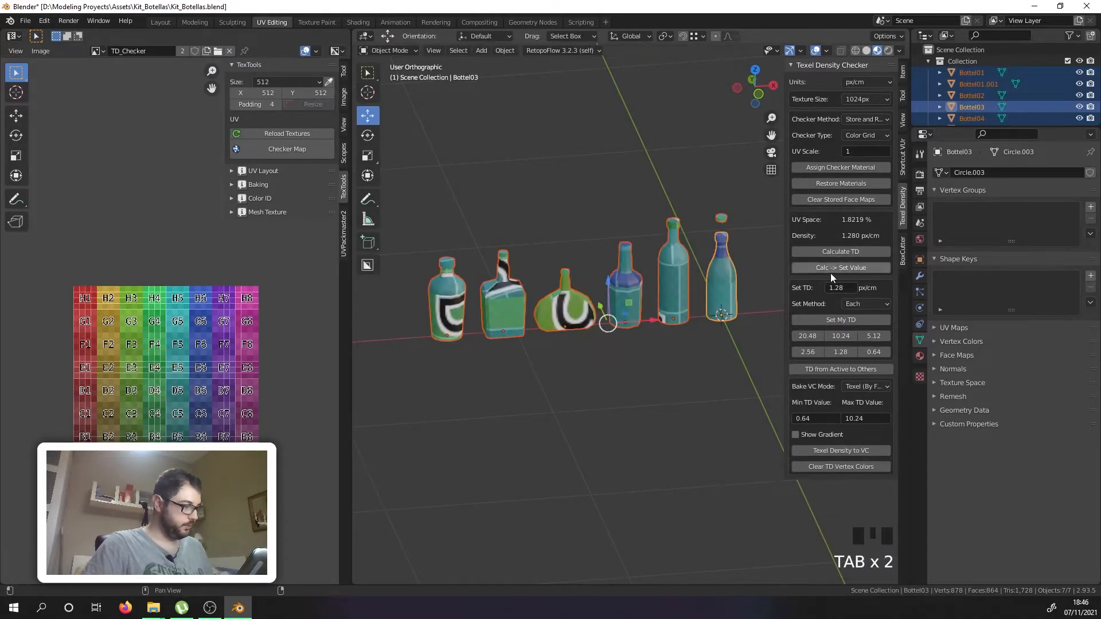
pyautogui.click(821, 369)
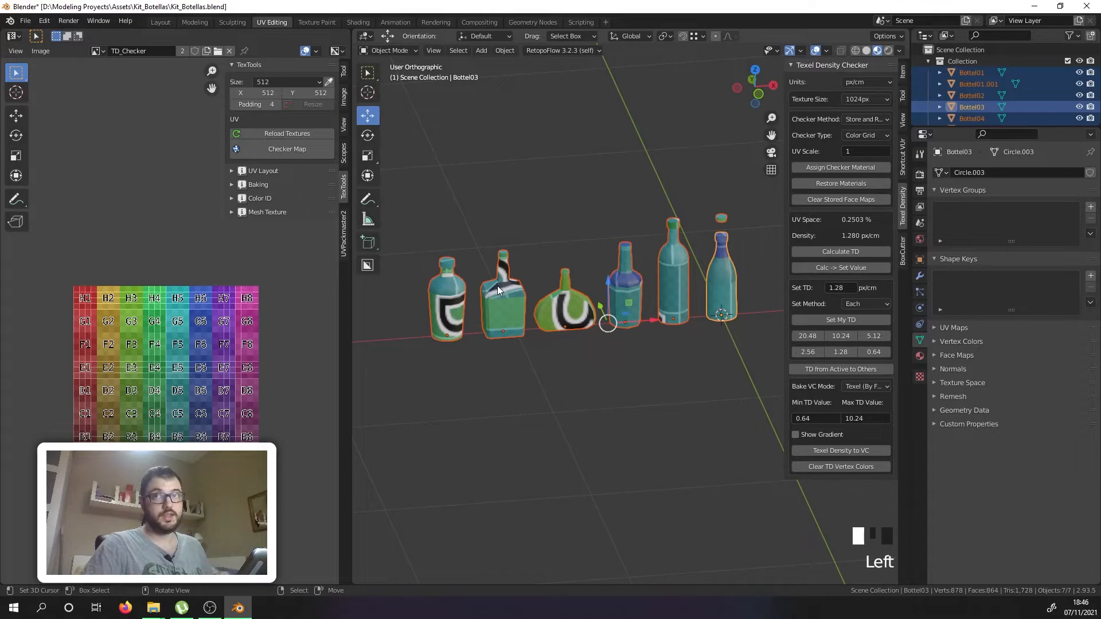
pyautogui.press('Tab')
pyautogui.scroll(4, 167, 378)
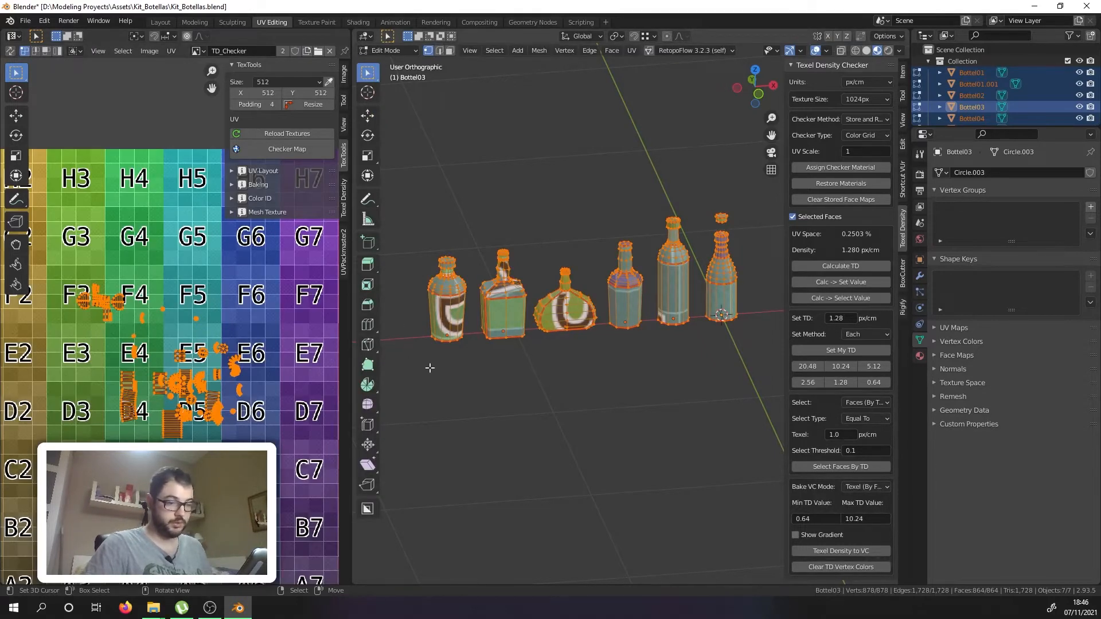
pyautogui.scroll(5, 185, 422)
pyautogui.scroll(-7, 159, 303)
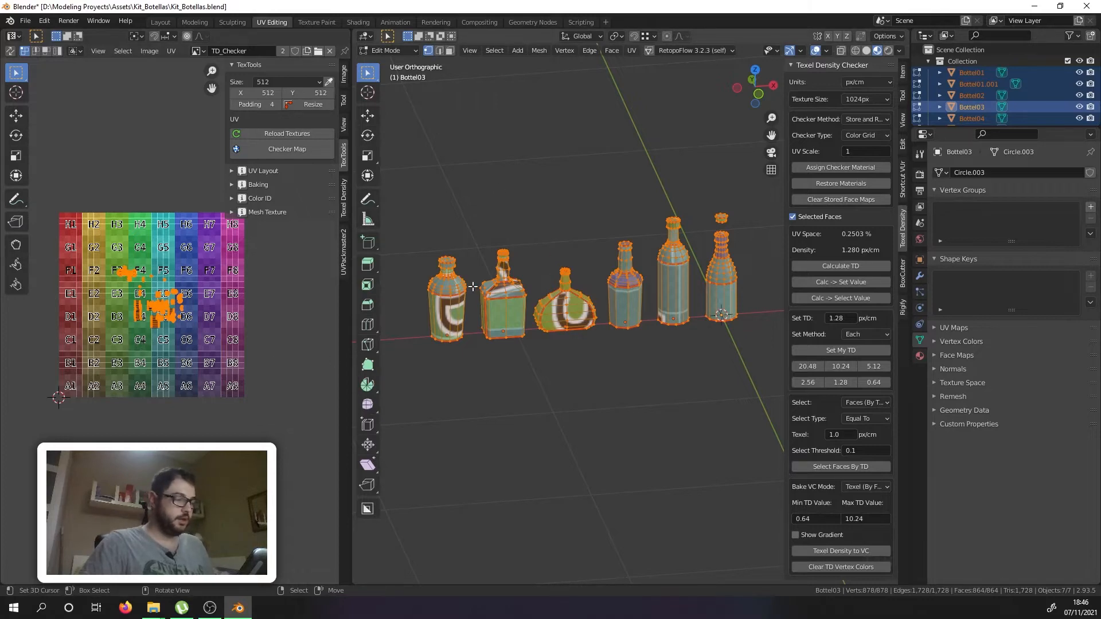
# Step: Unwrap all the bottles and the stopper together, set their texel density to 1.28 px/cm and inspect the resulting UV islands
pyautogui.press('u')
pyautogui.click(521, 193)
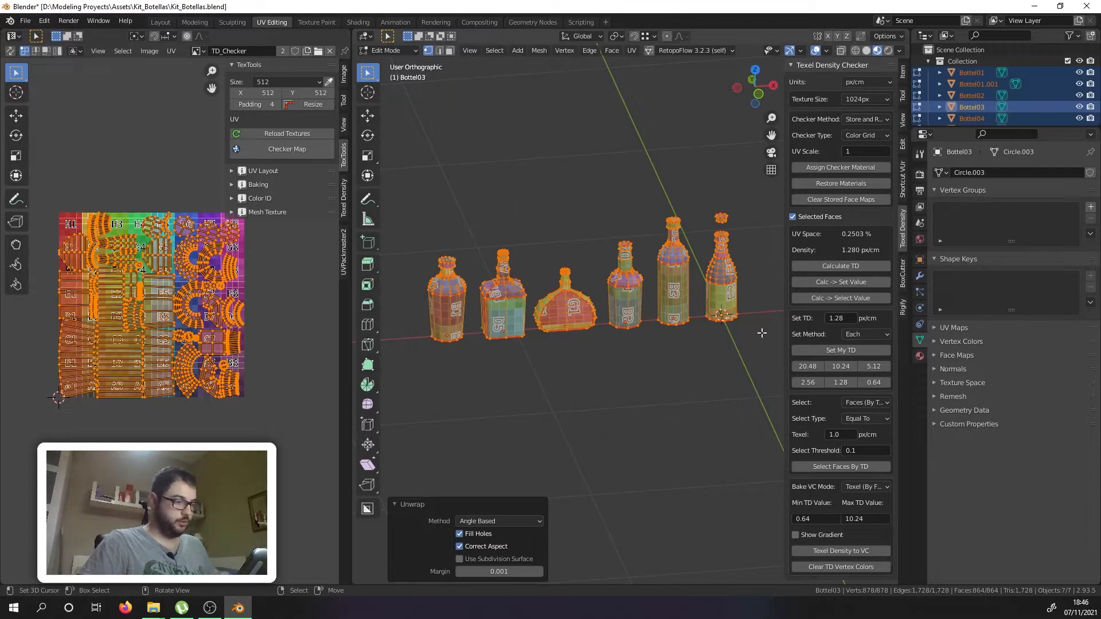
pyautogui.click(838, 350)
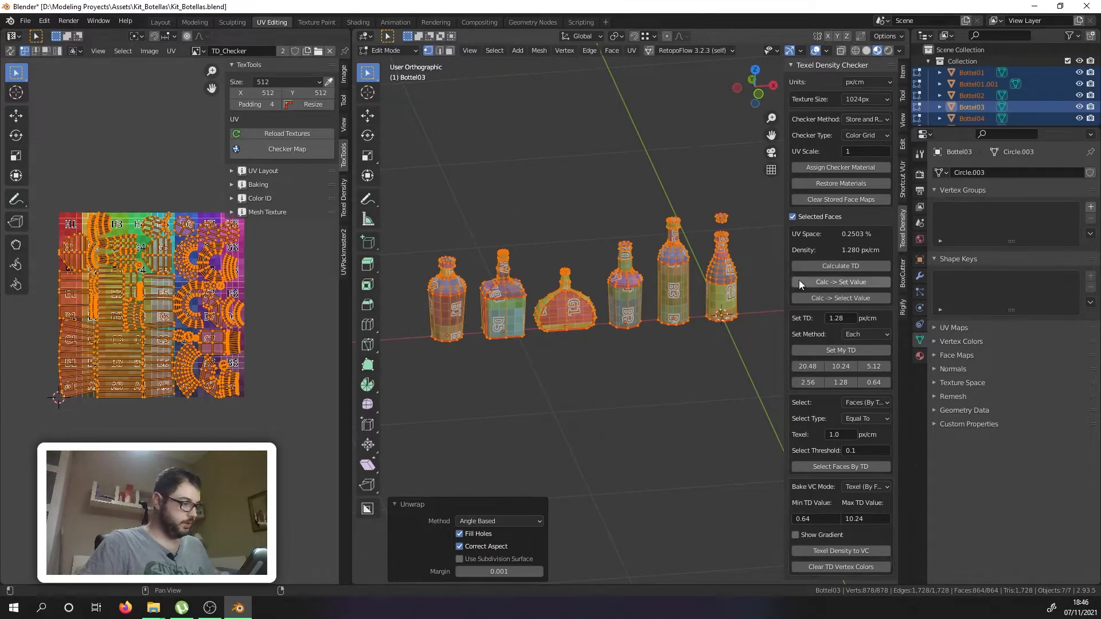
pyautogui.press('Tab')
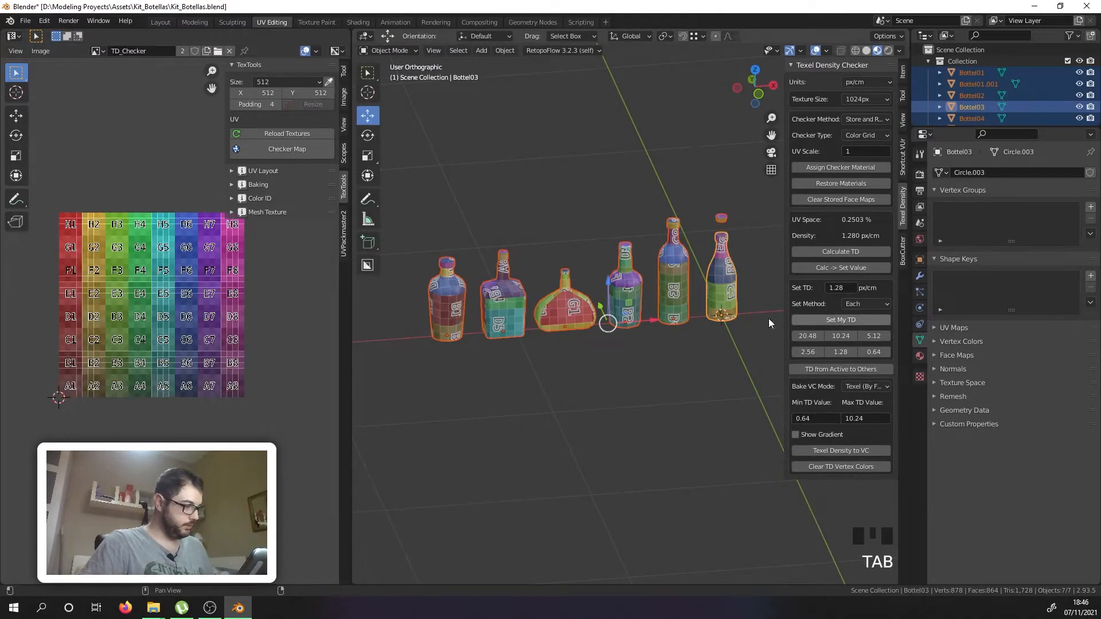
pyautogui.press('Tab')
pyautogui.click(820, 348)
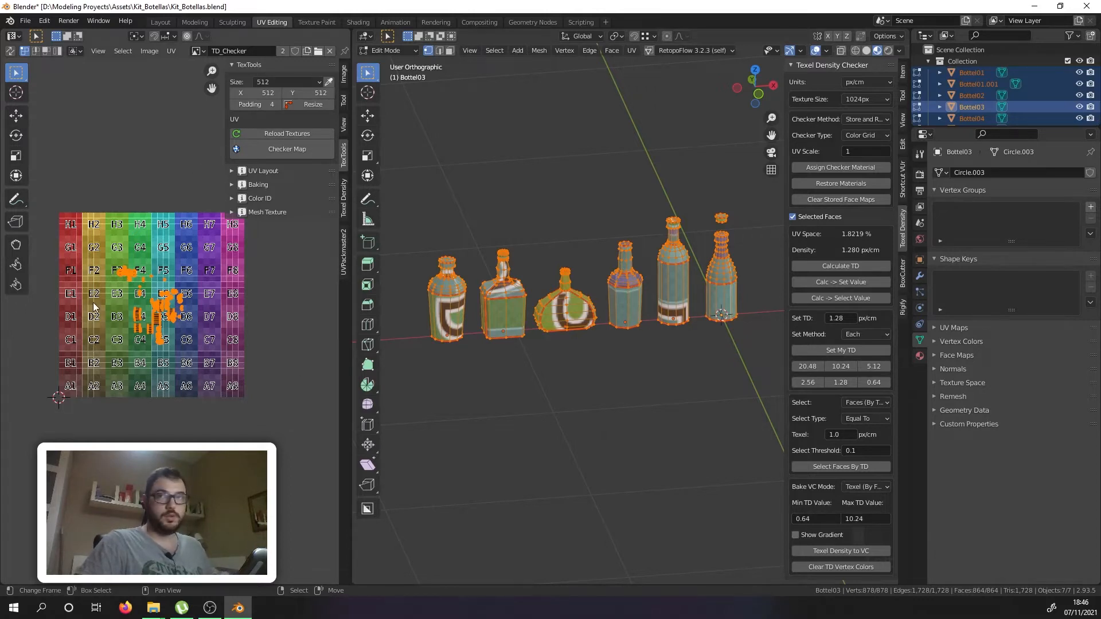
pyautogui.scroll(4, 101, 309)
pyautogui.scroll(-1, 142, 255)
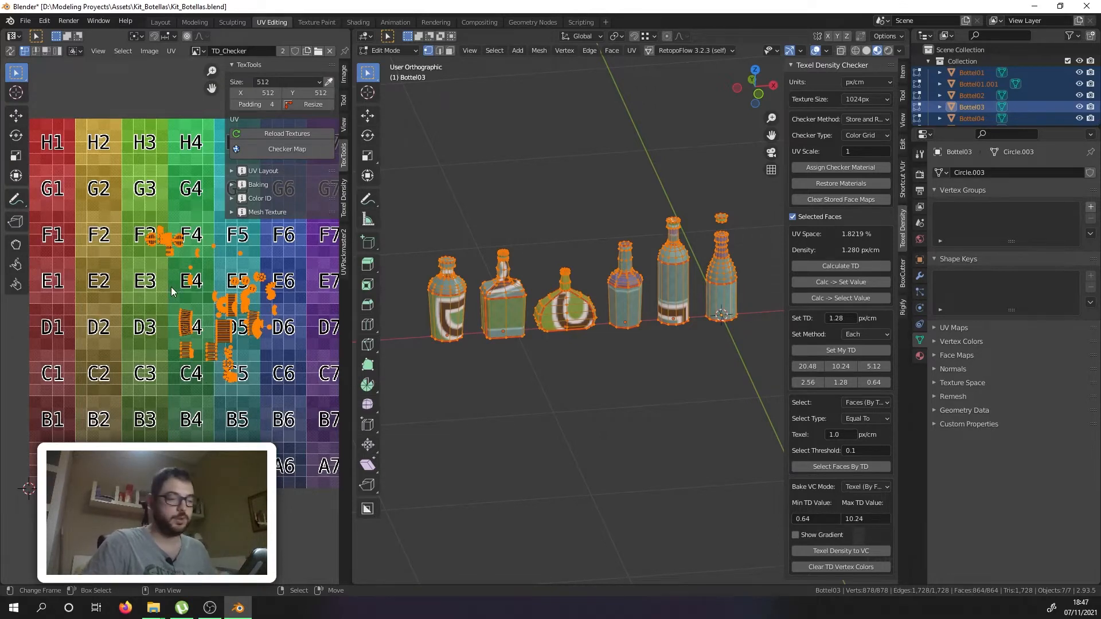
# Step: Unwrap all the bottles and the stopper again and move the UV islands off the checker image into the empty space beside it
pyautogui.press('u')
pyautogui.click(528, 238)
pyautogui.scroll(-4, 120, 324)
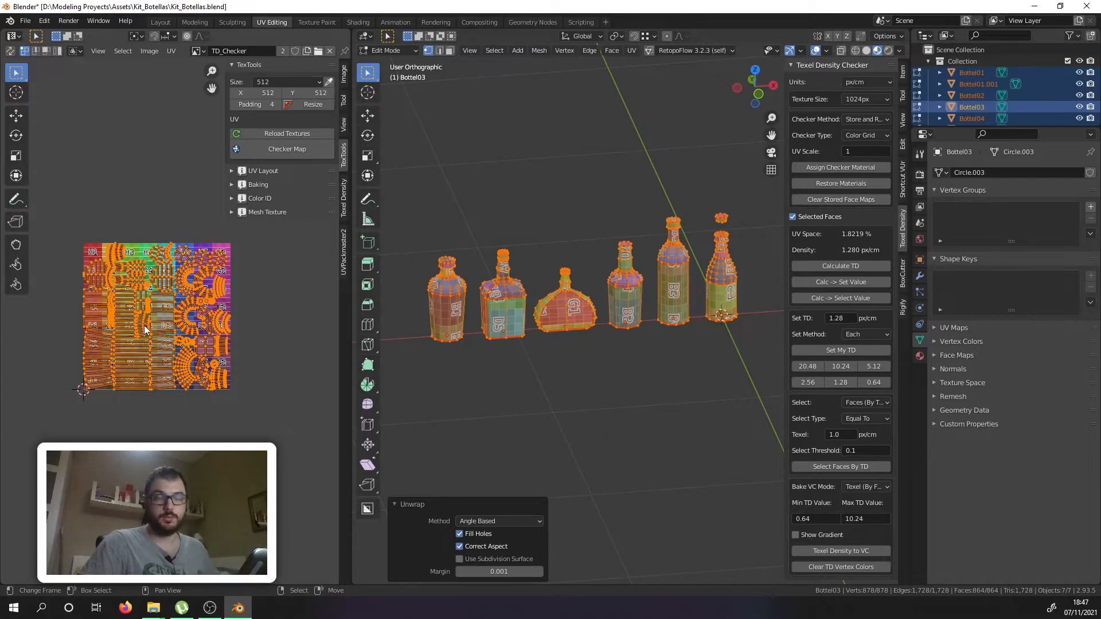
pyautogui.press('g')
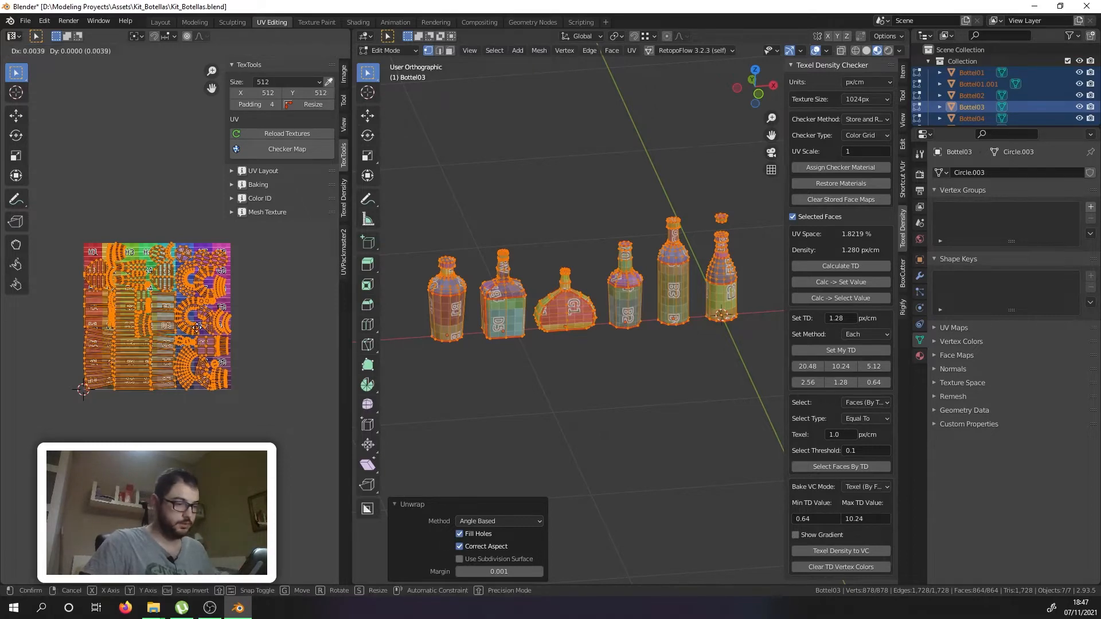
pyautogui.click(274, 322)
pyautogui.moveTo(270, 331); pyautogui.dragTo(133, 349, button='middle')
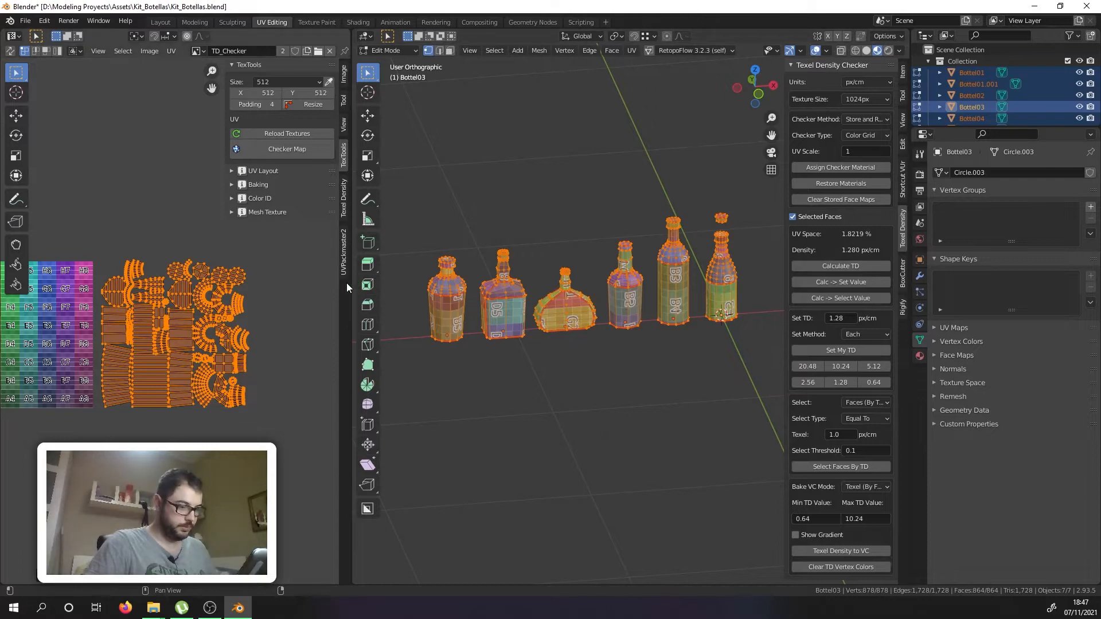
# Step: Widen the UV editor, show the TexTools UV Layout tools and sort the selected UV islands vertically
pyautogui.moveTo(349, 284); pyautogui.dragTo(633, 283)
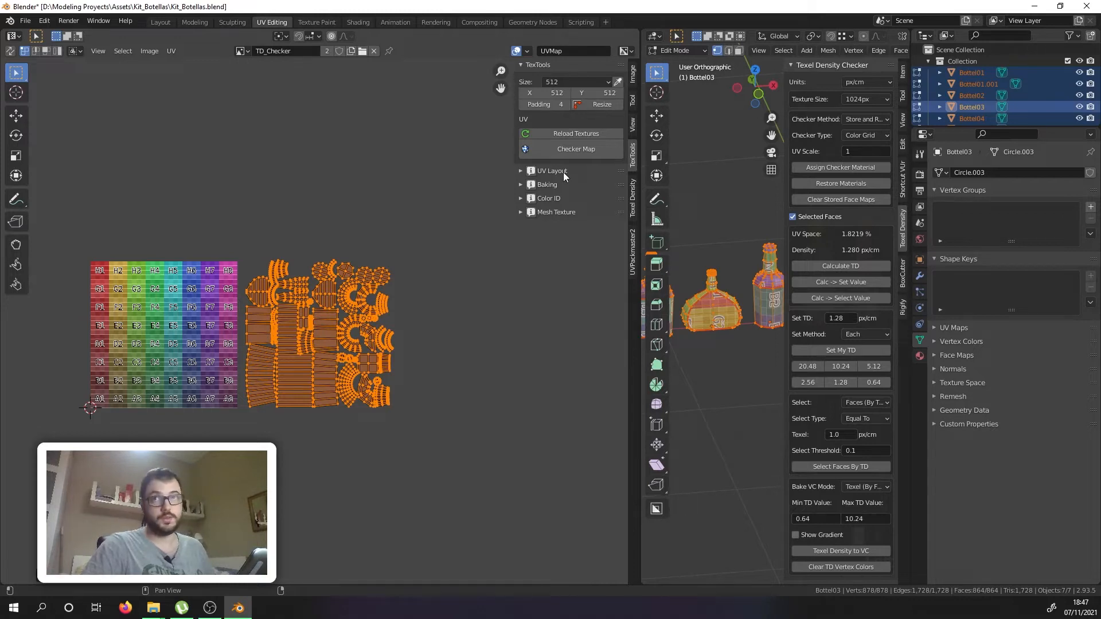
pyautogui.click(521, 171)
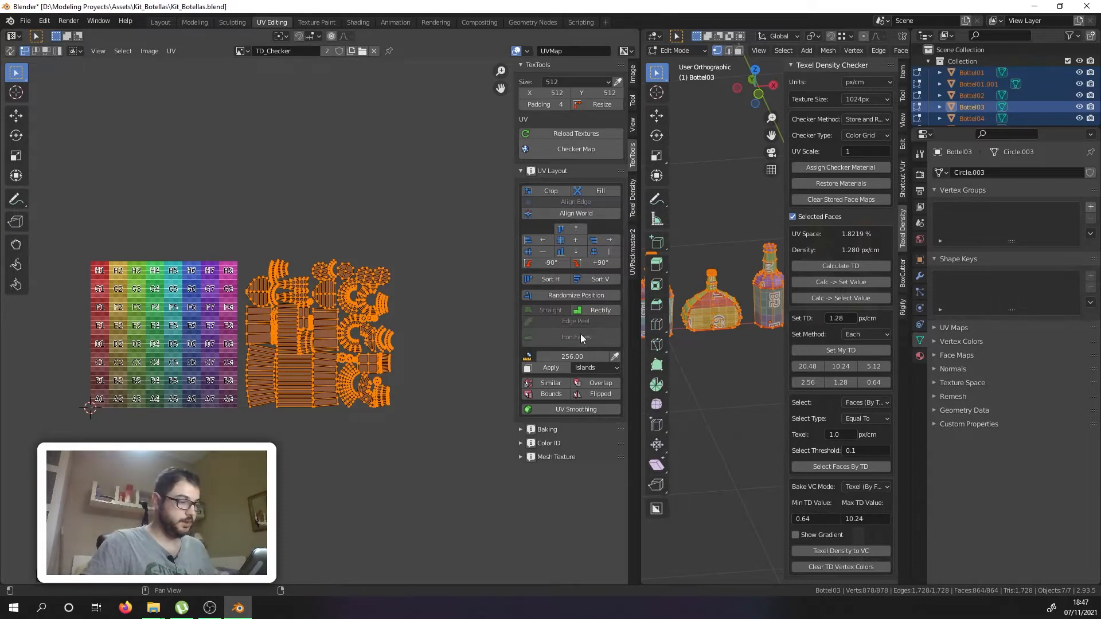
pyautogui.click(587, 278)
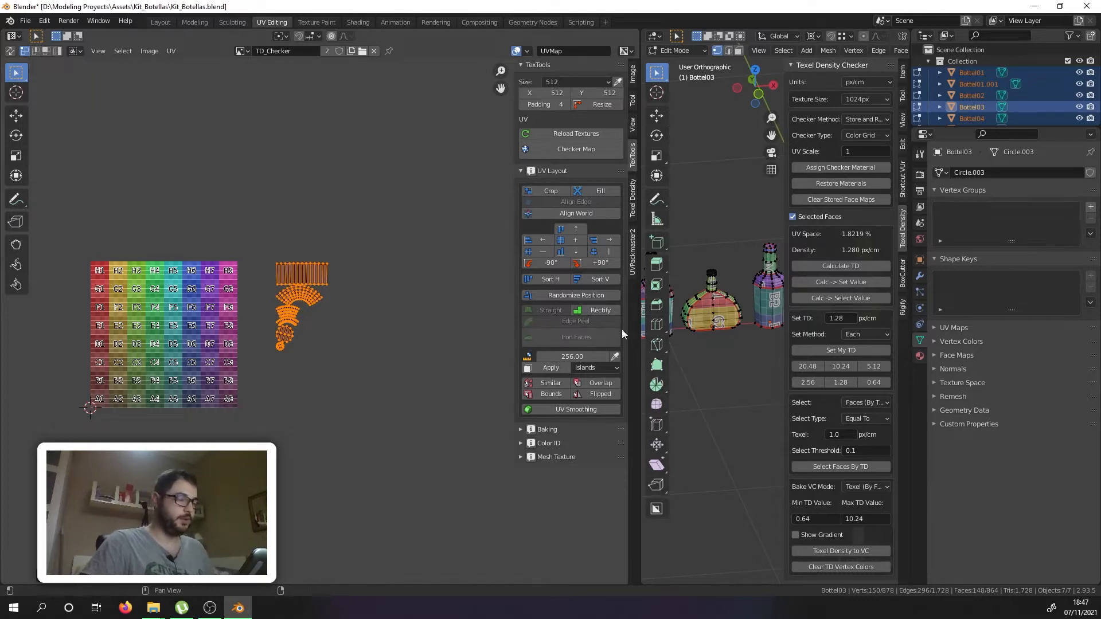
# Step: Join all the bottles and the stopper into the active Bottel03 object
pyautogui.press('Tab')
pyautogui.scroll(-6, 714, 311)
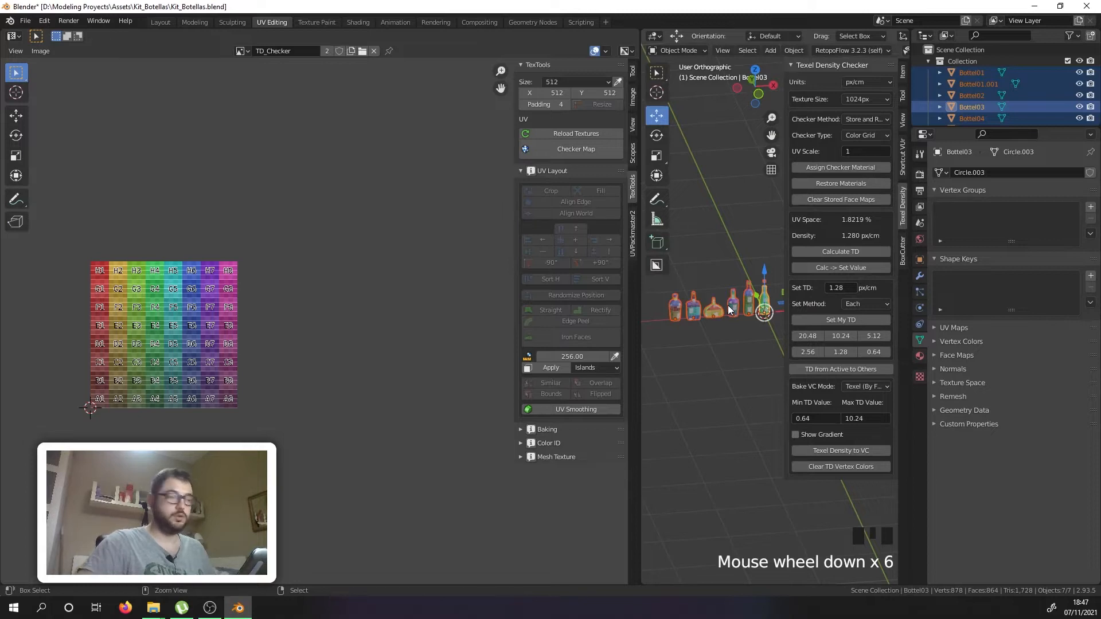
pyautogui.hotkey('ctrl', 'j')
# Step: Select the joined object's entire mesh and all its UV islands, and sort the islands vertically into one column
pyautogui.press('Tab')
pyautogui.press('a')
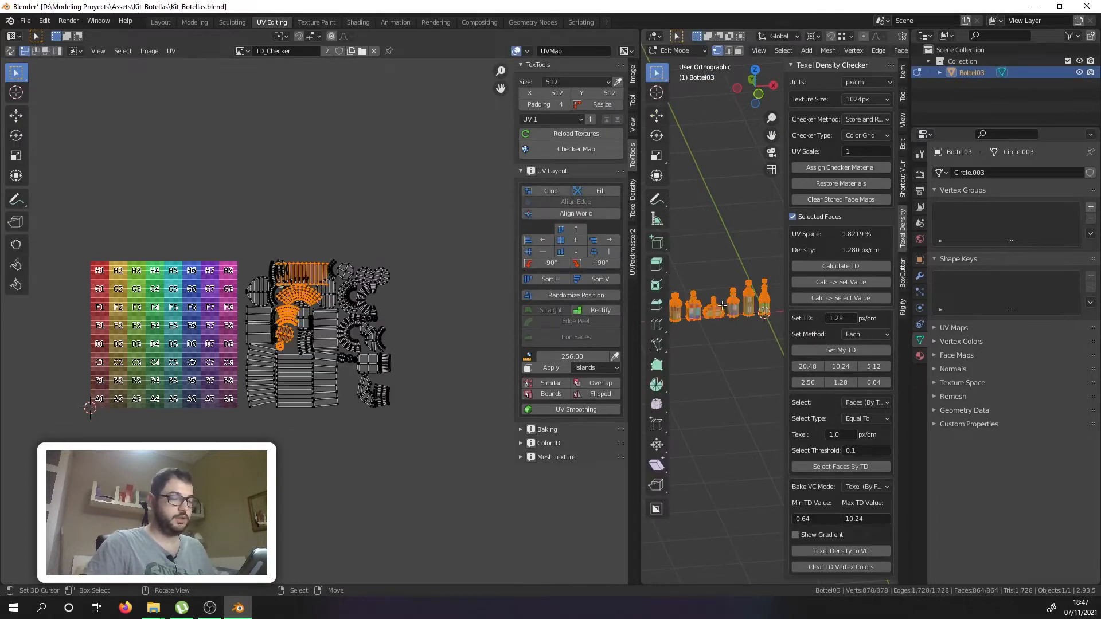
pyautogui.press('a')
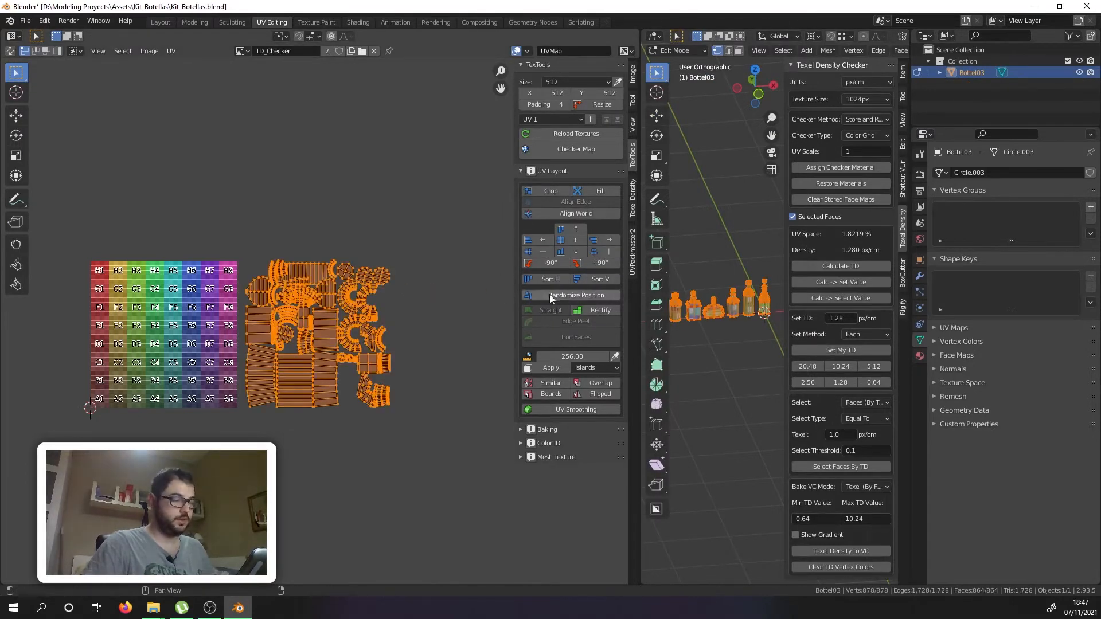
pyautogui.click(583, 281)
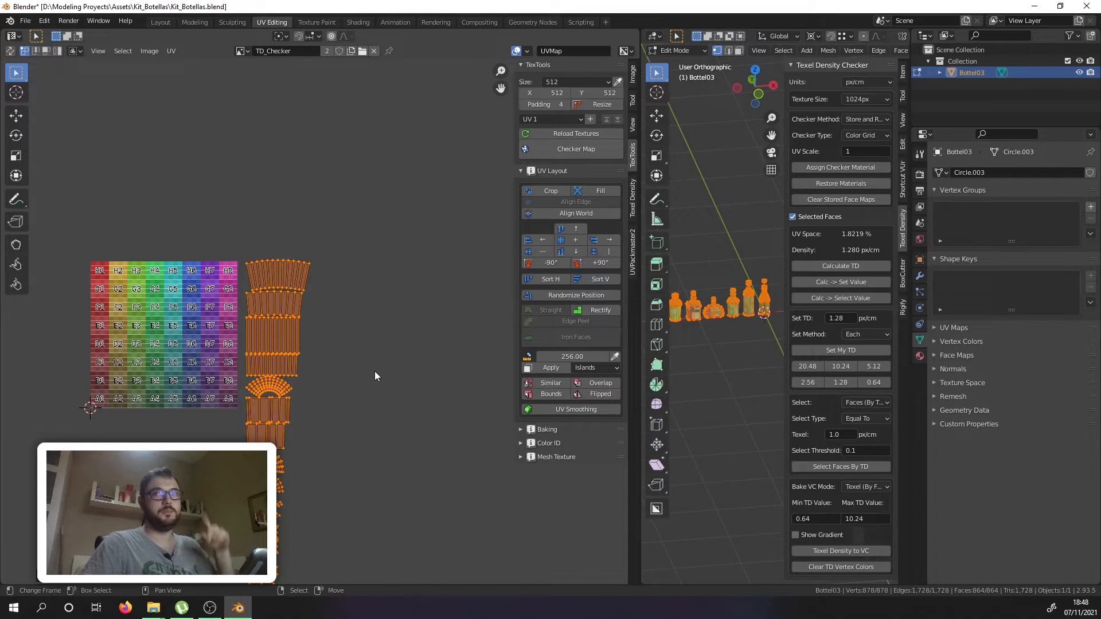
pyautogui.moveTo(337, 322); pyautogui.dragTo(416, 256, button='middle')
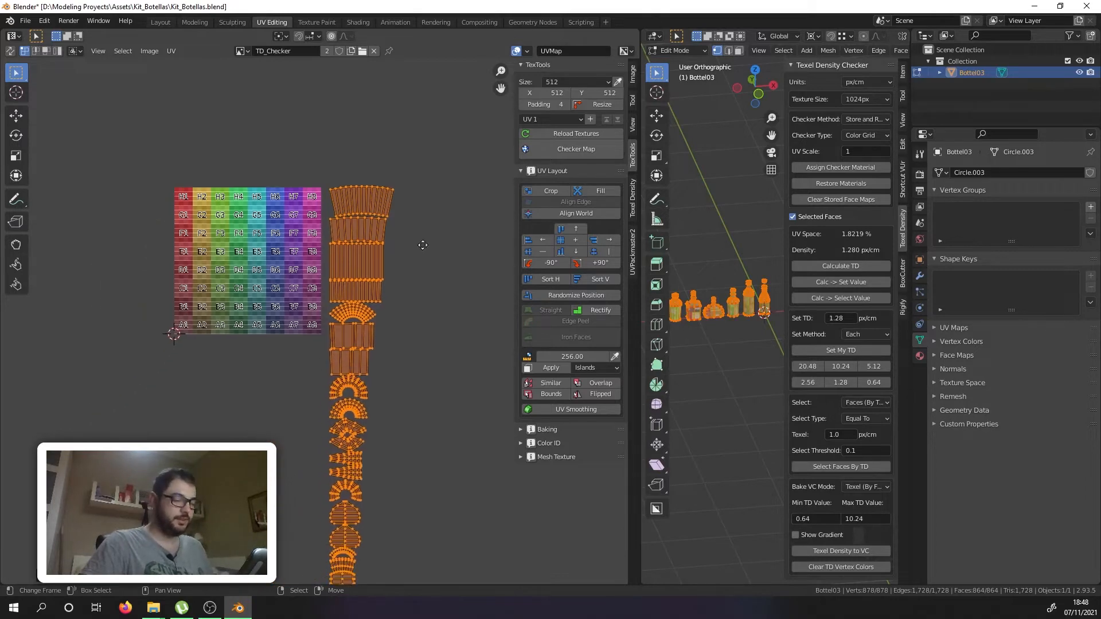
# Step: Flatten the second curved UV island by aligning its lower edge loop to the bottom and its upper edge loop to the top
pyautogui.scroll(-3, 413, 256)
pyautogui.scroll(8, 393, 444)
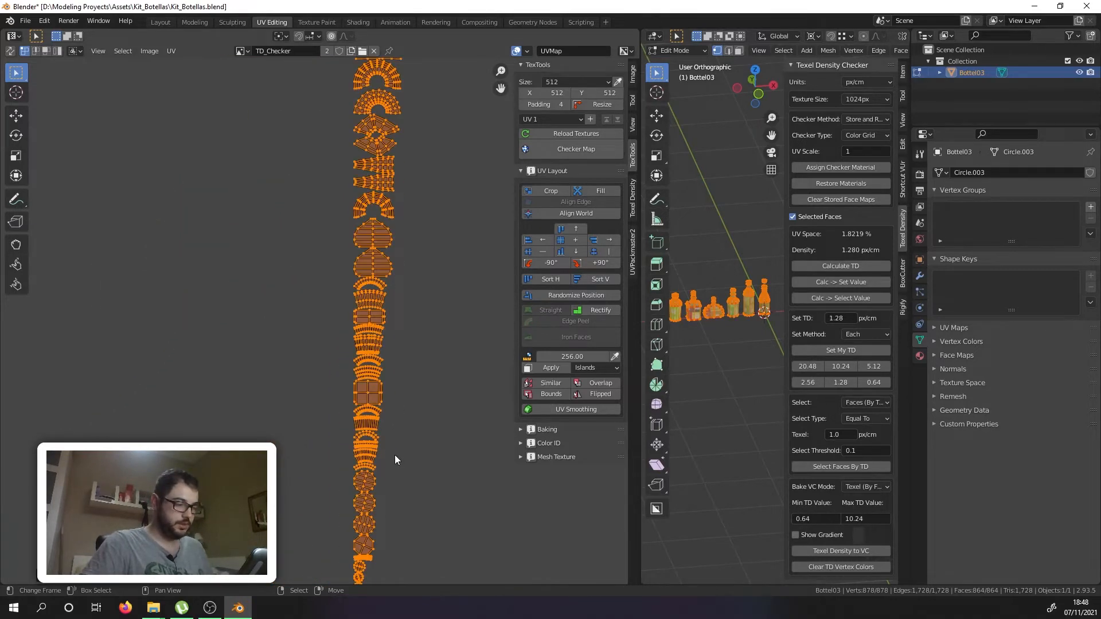
pyautogui.scroll(-8, 374, 456)
pyautogui.moveTo(382, 261); pyautogui.dragTo(338, 310, button='middle')
pyautogui.scroll(7, 402, 339)
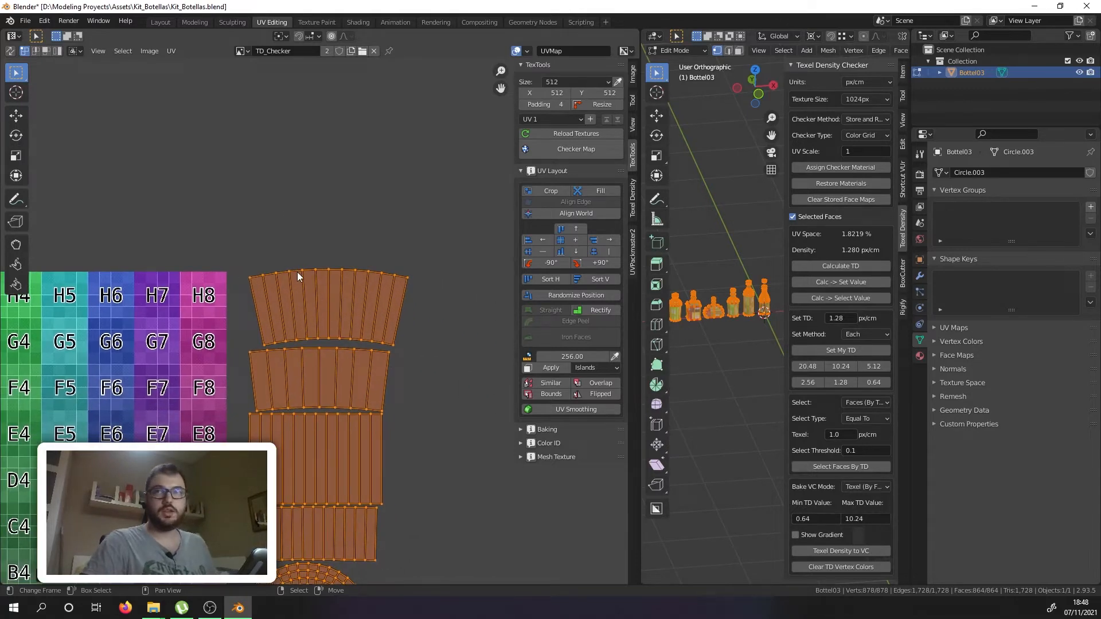
pyautogui.scroll(-2, 330, 334)
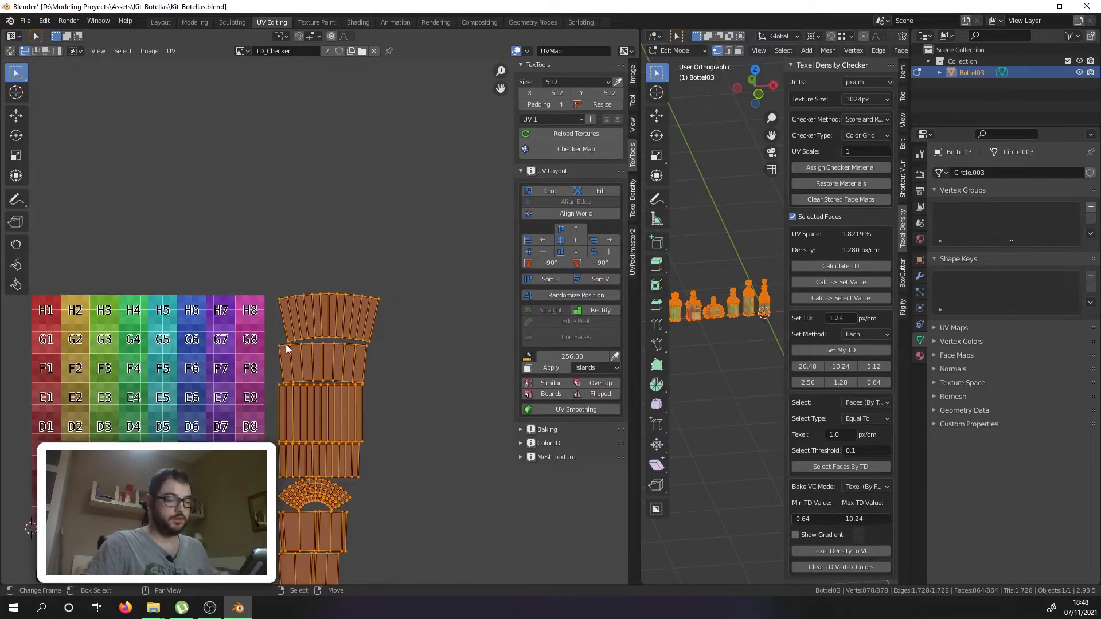
pyautogui.scroll(5, 331, 364)
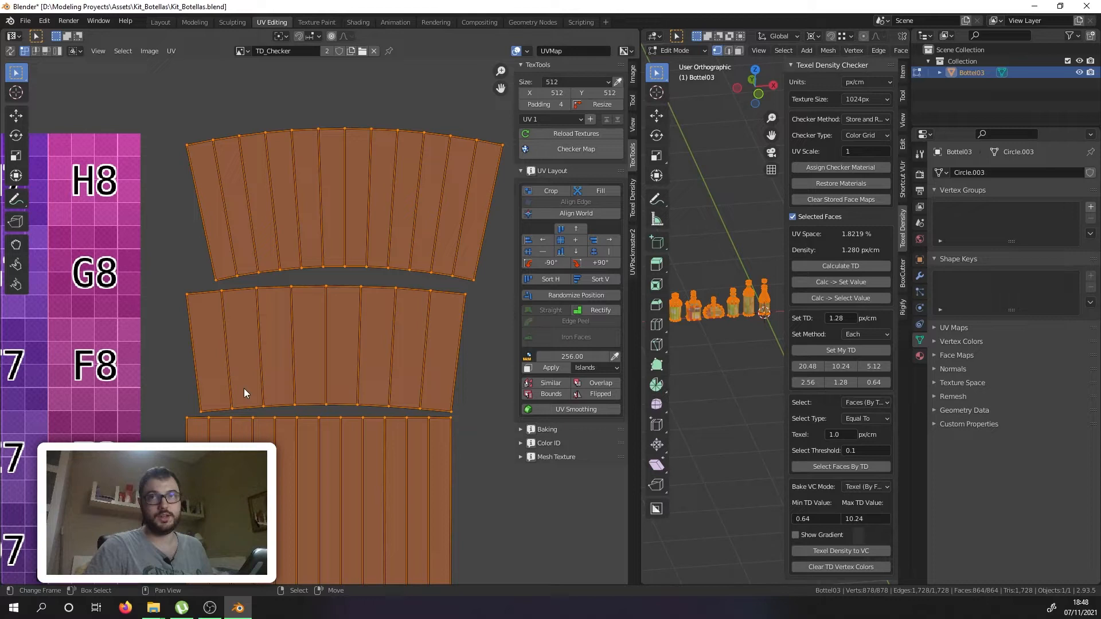
pyautogui.click(259, 408)
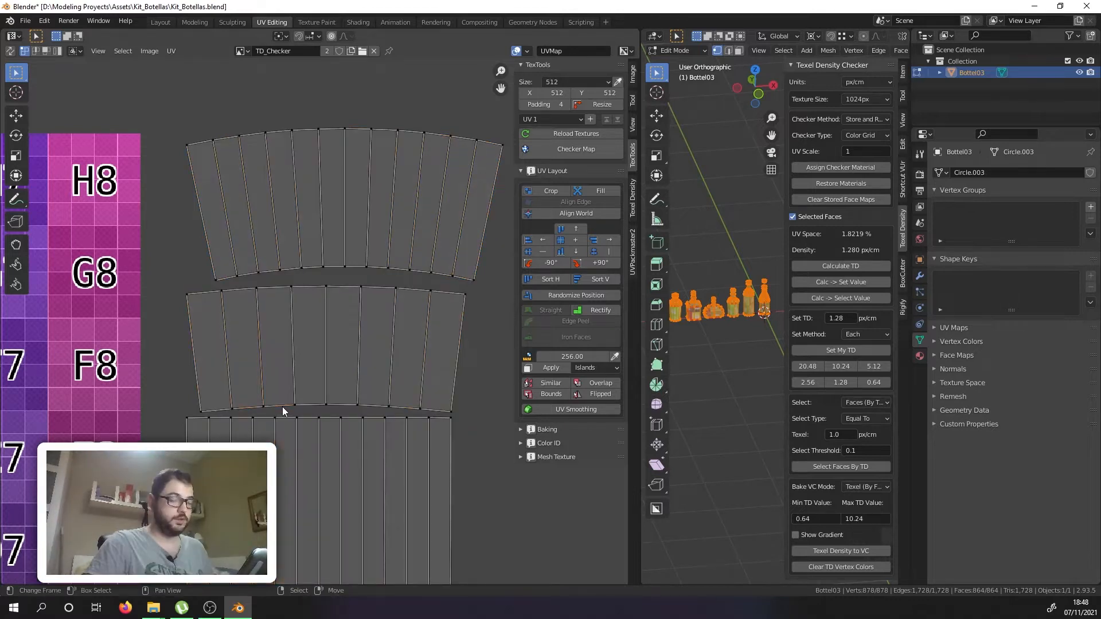
pyautogui.keyDown('alt'); pyautogui.keyDown('shift'); pyautogui.click(282, 407); pyautogui.keyUp('shift'); pyautogui.keyUp('alt')
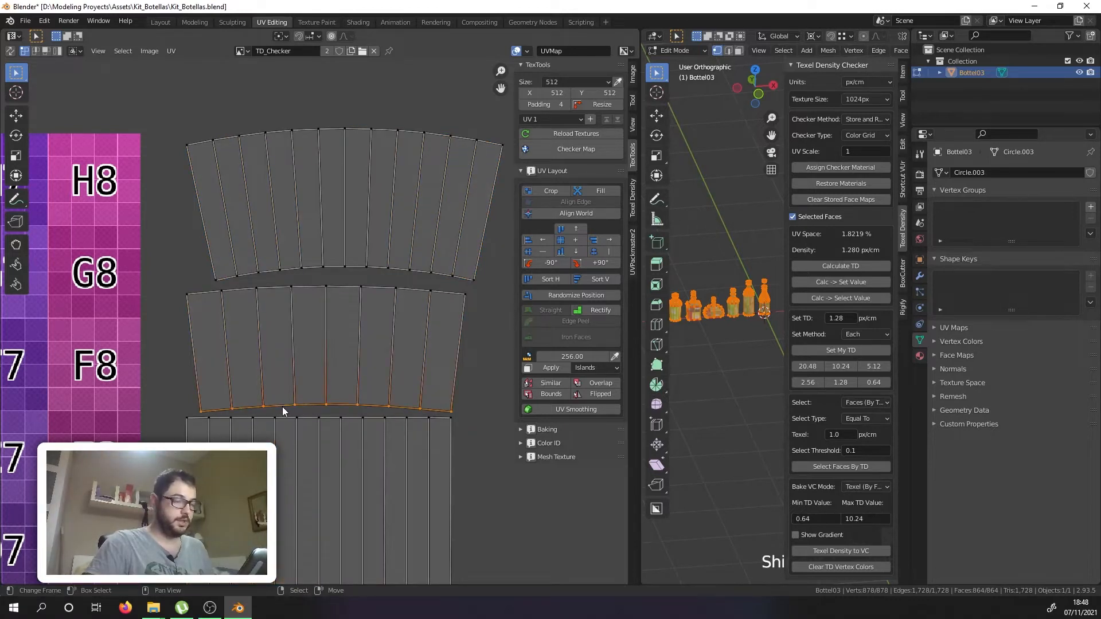
pyautogui.click(577, 252)
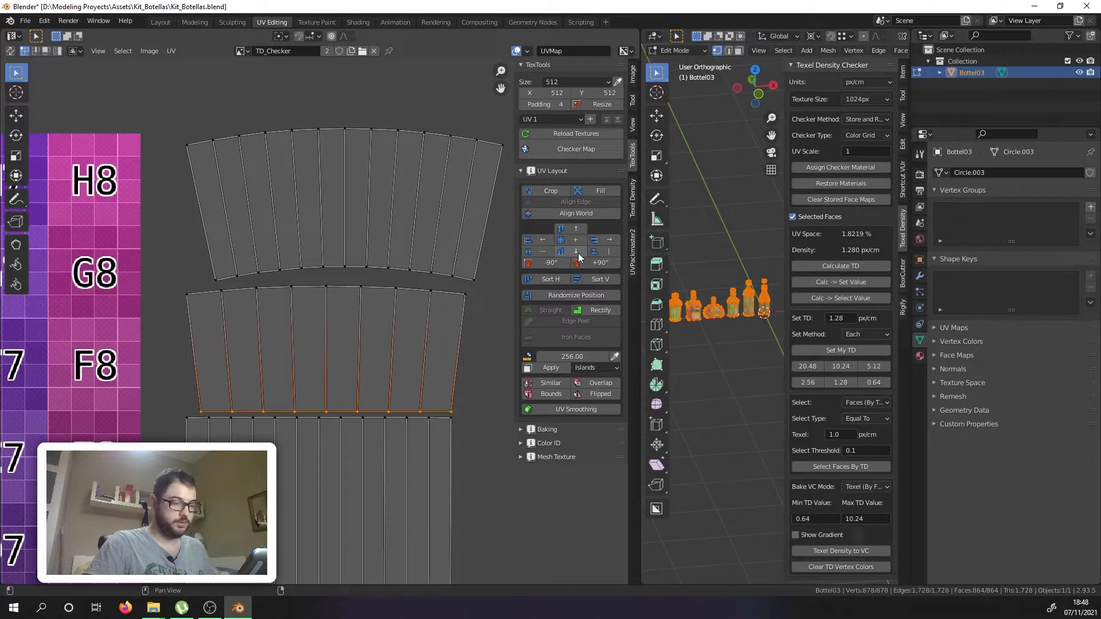
pyautogui.keyDown('alt'); pyautogui.click(305, 287); pyautogui.keyUp('alt')
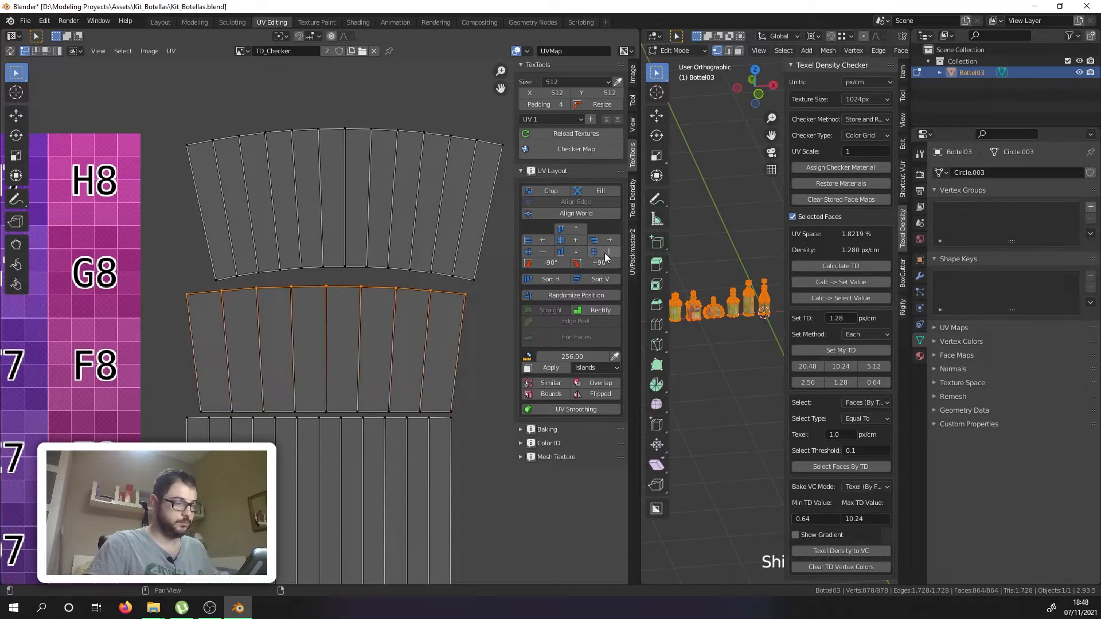
pyautogui.click(567, 228)
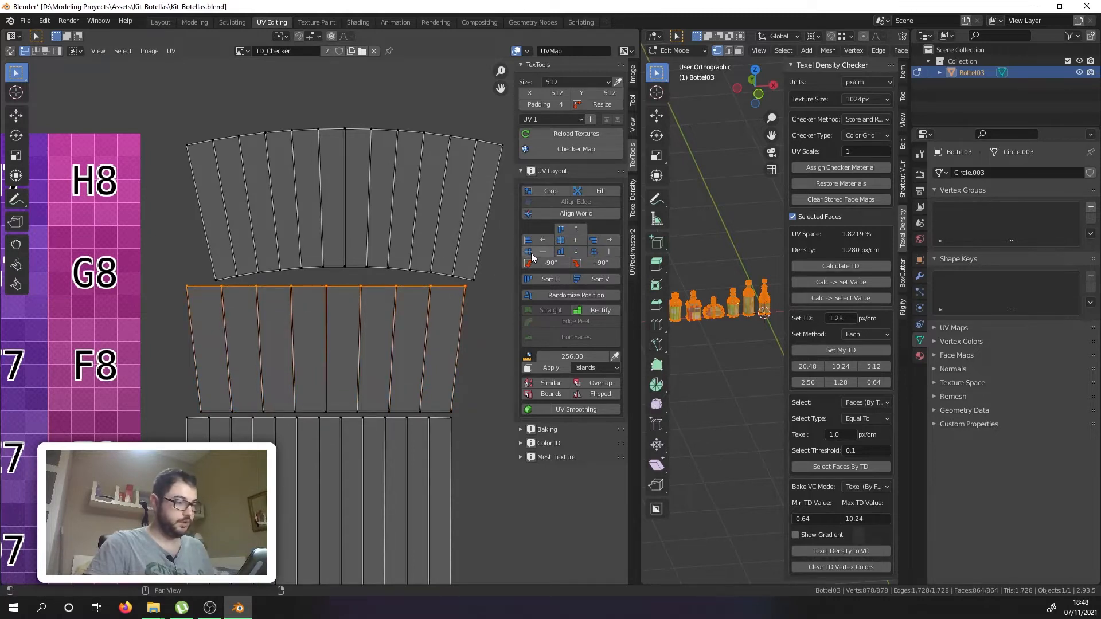
# Step: Straighten the left border of the second UV island by aligning its edge to the left
pyautogui.click(195, 370)
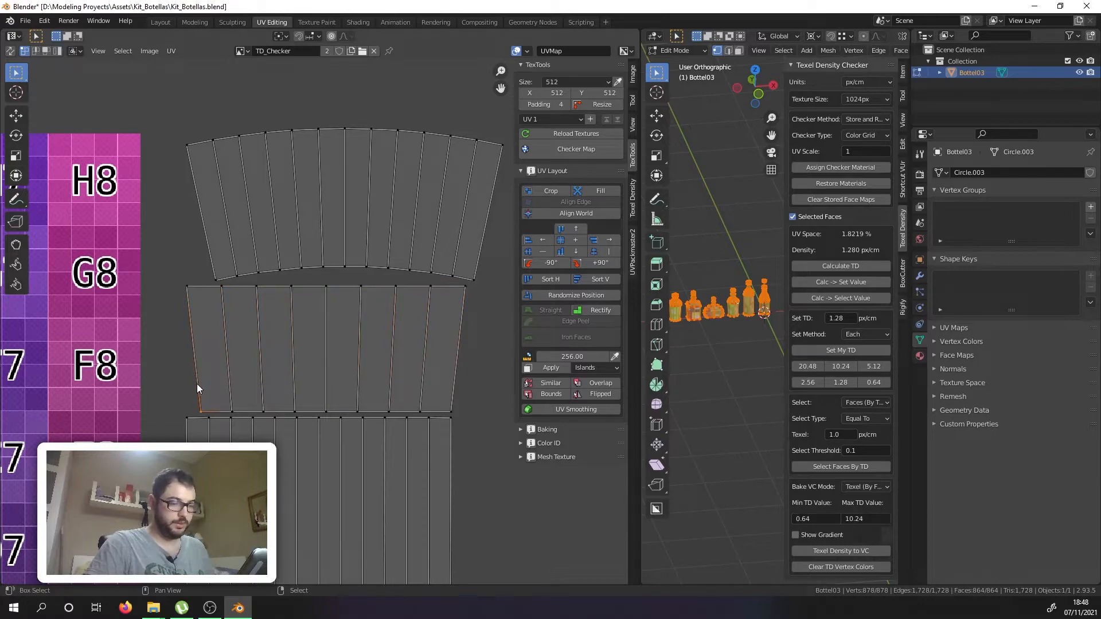
pyautogui.click(547, 240)
pyautogui.scroll(-4, 306, 305)
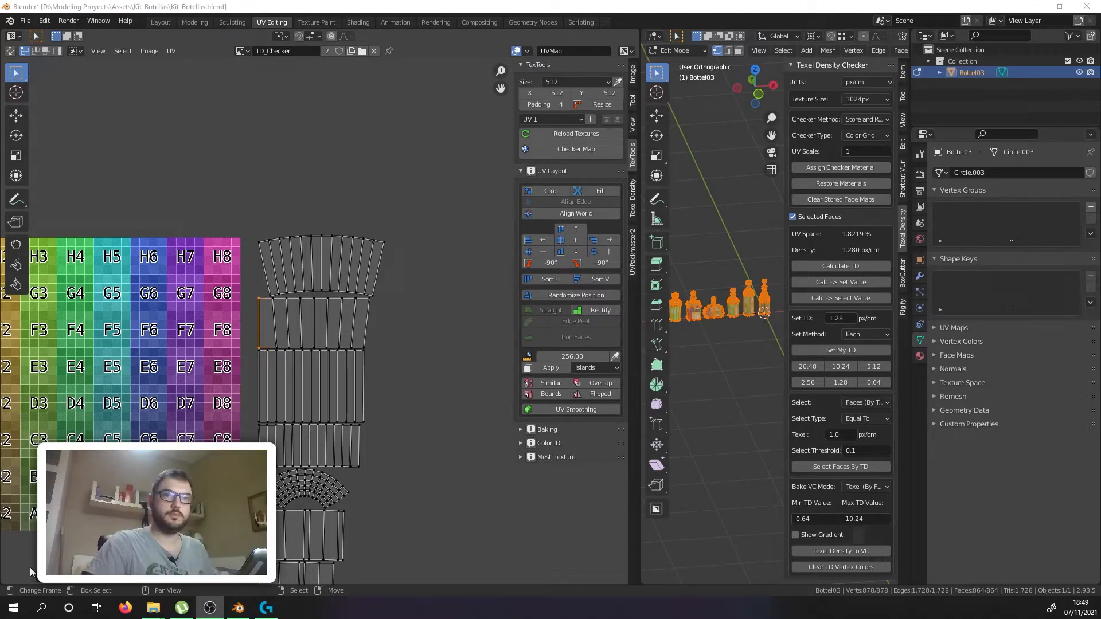
# Step: Straighten the remaining vertical edges of the second UV island, scaling each one to 0 along X
pyautogui.scroll(-2, 267, 394)
pyautogui.scroll(4, 267, 395)
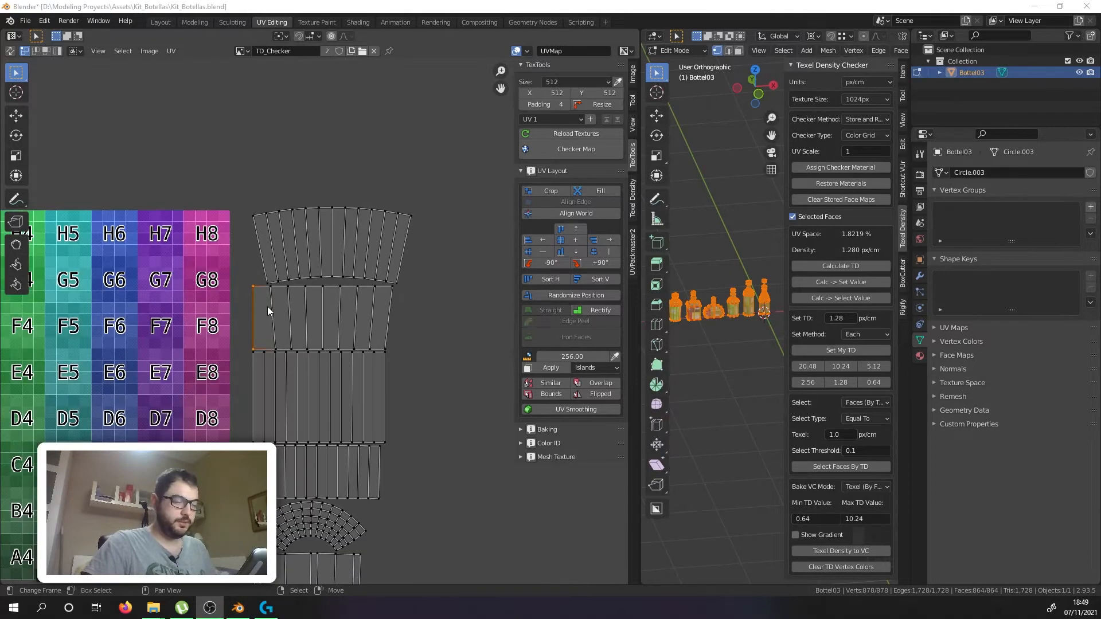
pyautogui.keyDown('alt'); pyautogui.click(290, 293); pyautogui.keyUp('alt')
pyautogui.keyDown('alt'); pyautogui.click(304, 293); pyautogui.keyUp('alt')
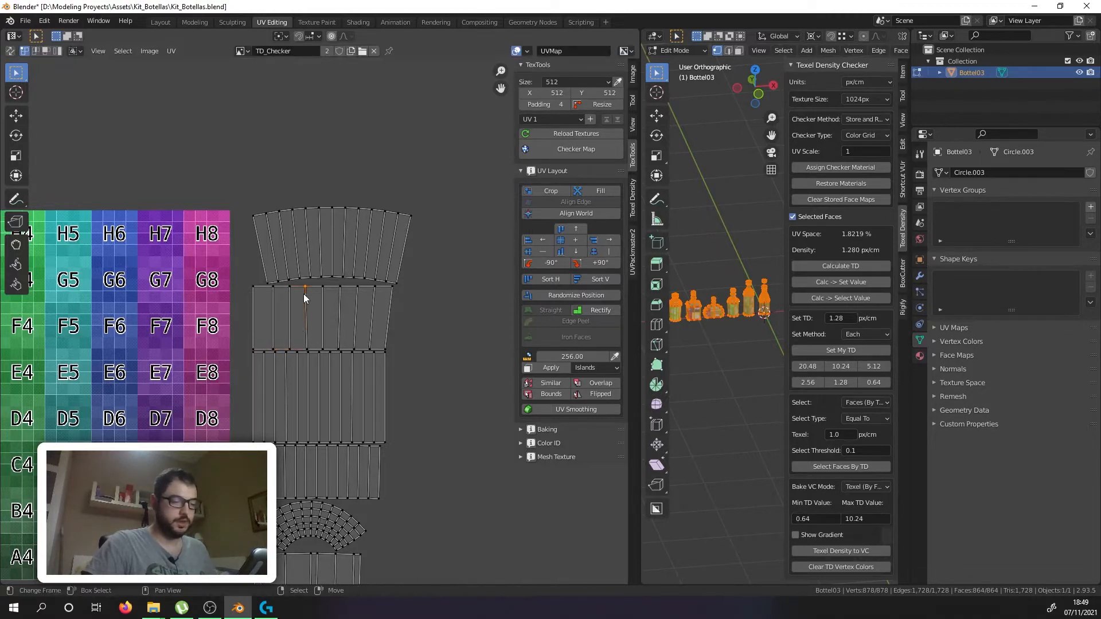
pyautogui.keyDown('alt'); pyautogui.keyDown('shift'); pyautogui.click(304, 294); pyautogui.keyUp('shift'); pyautogui.keyUp('alt')
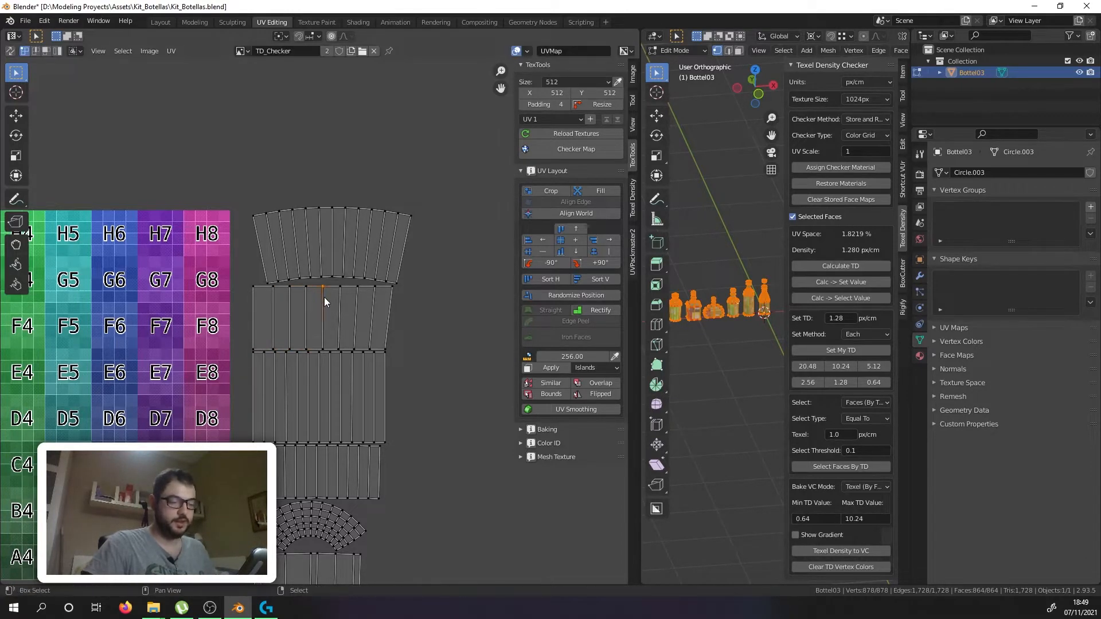
pyautogui.keyDown('alt'); pyautogui.click(335, 294); pyautogui.keyUp('alt')
pyautogui.keyDown('alt'); pyautogui.click(350, 295); pyautogui.keyUp('alt')
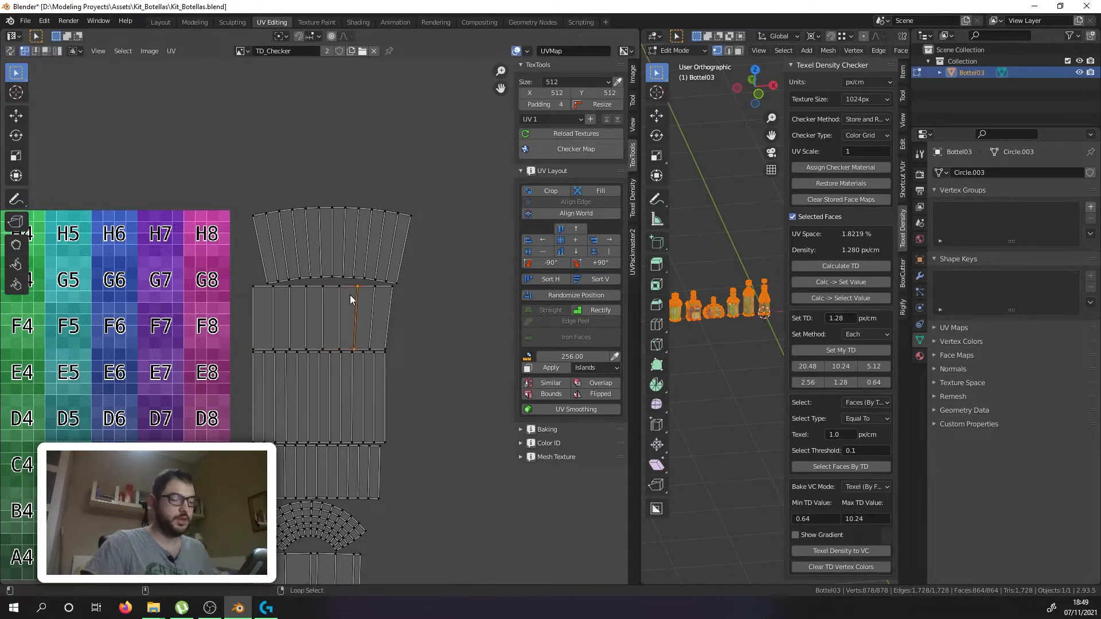
pyautogui.keyDown('alt'); pyautogui.click(374, 299); pyautogui.keyUp('alt')
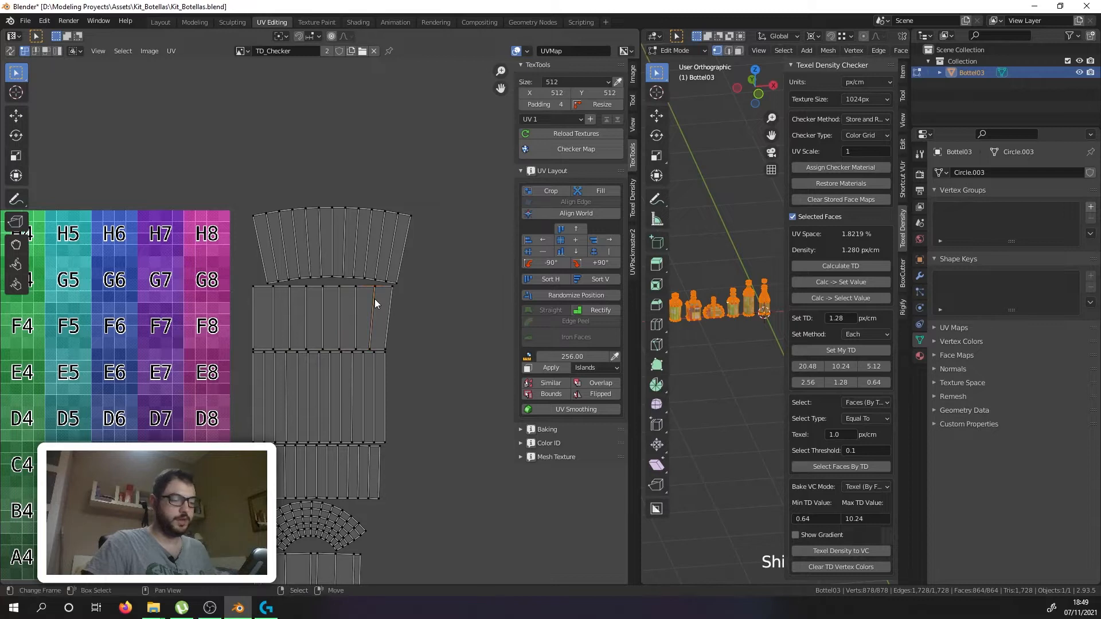
pyautogui.keyDown('alt'); pyautogui.click(388, 305); pyautogui.keyUp('alt')
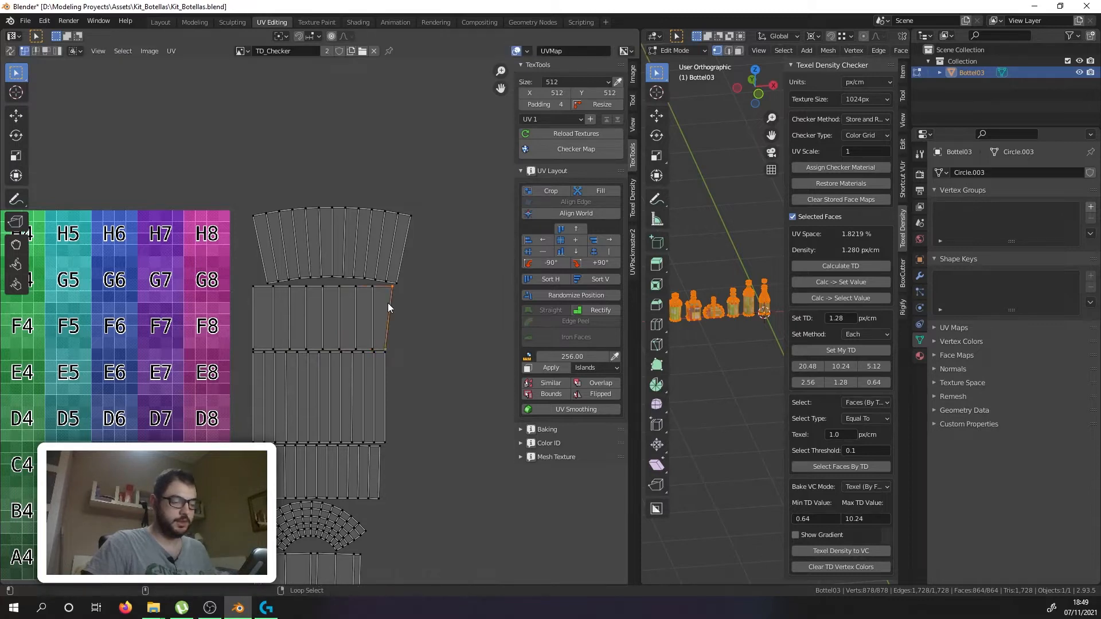
pyautogui.press('s')
pyautogui.press('x')
pyautogui.press('0')
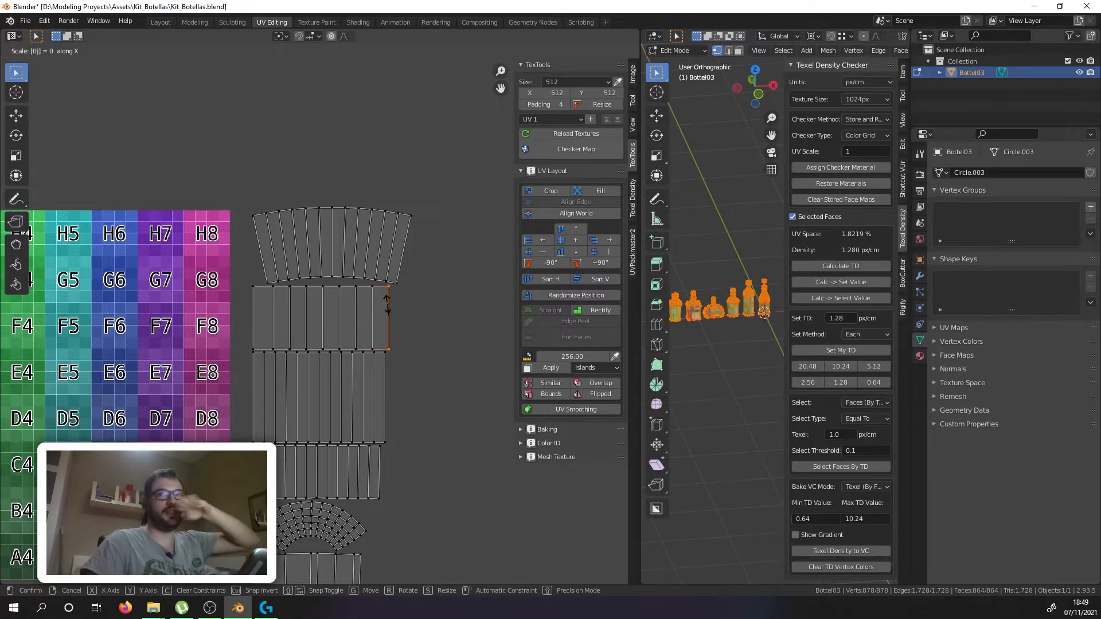
pyautogui.press('Return')
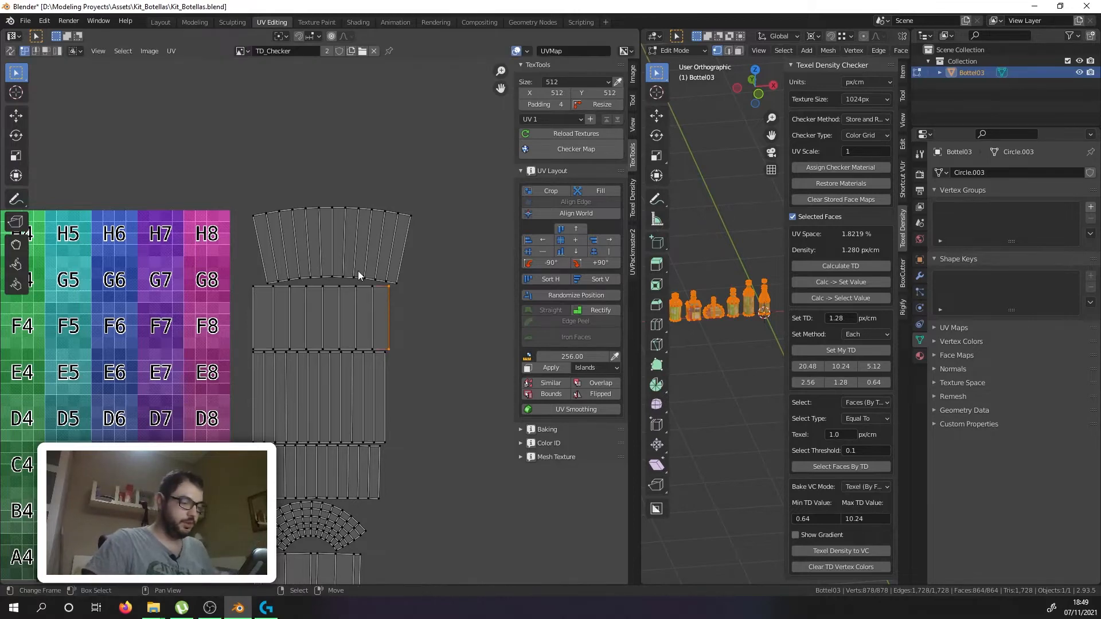
# Step: Flatten the lower and upper edge loops of the topmost UV island by scaling each to 0 along Y
pyautogui.scroll(2, 299, 258)
pyautogui.keyDown('alt'); pyautogui.click(290, 291); pyautogui.keyUp('alt')
pyautogui.keyDown('alt'); pyautogui.click(295, 296); pyautogui.keyUp('alt')
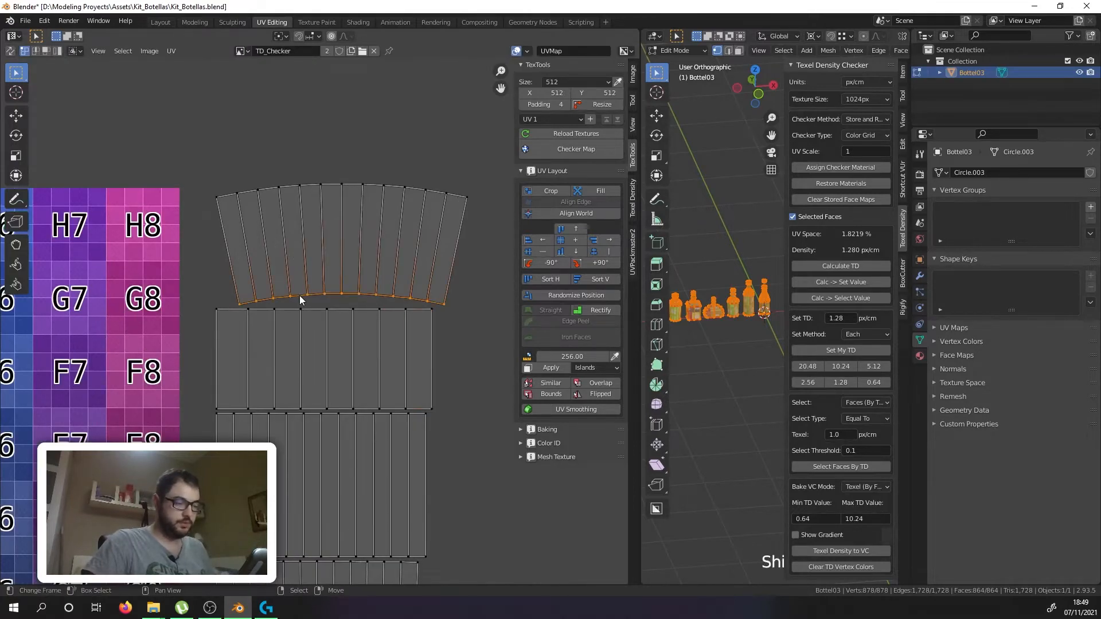
pyautogui.keyDown('alt'); pyautogui.click(291, 188); pyautogui.keyUp('alt')
pyautogui.keyDown('alt'); pyautogui.keyDown('shift'); pyautogui.click(292, 188); pyautogui.keyUp('shift'); pyautogui.keyUp('alt')
pyautogui.press('s')
pyautogui.press('y')
pyautogui.press('0')
pyautogui.press('Return')
# Step: Straighten the topmost UV island's left border and the next two vertical edges, scaling each to 0 along X
pyautogui.click(220, 198)
pyautogui.keyDown('alt'); pyautogui.click(223, 226); pyautogui.keyUp('alt')
pyautogui.press('s')
pyautogui.press('x')
pyautogui.press('0')
pyautogui.press('Return')
pyautogui.keyDown('alt'); pyautogui.click(249, 223); pyautogui.keyUp('alt')
pyautogui.press('s')
pyautogui.press('x')
pyautogui.press('0')
pyautogui.press('Return')
pyautogui.keyDown('alt'); pyautogui.click(258, 221); pyautogui.keyUp('alt')
pyautogui.press('s')
pyautogui.press('x')
pyautogui.press('0')
pyautogui.press('Return')
# Step: Straighten the fourth, fifth and sixth vertical edges of the topmost UV island by scaling each to 0 along X
pyautogui.keyDown('alt'); pyautogui.click(289, 218); pyautogui.keyUp('alt')
pyautogui.keyDown('alt'); pyautogui.keyDown('shift'); pyautogui.click(287, 222); pyautogui.keyUp('shift'); pyautogui.keyUp('alt')
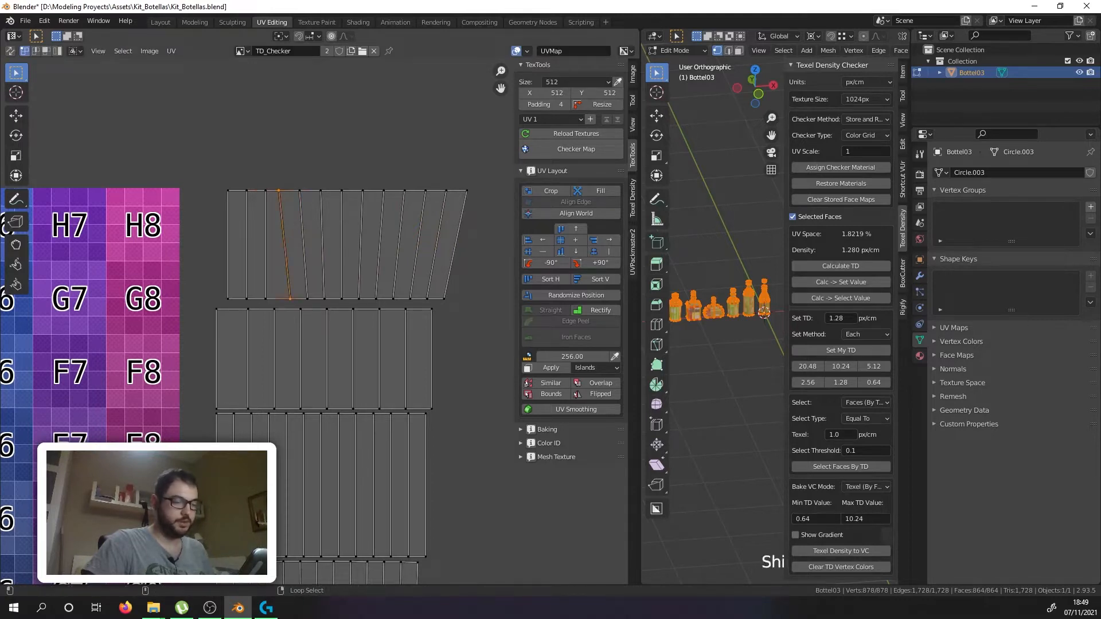
pyautogui.rightClick(288, 222)
pyautogui.press('s')
pyautogui.press('x')
pyautogui.press('0')
pyautogui.press('Return')
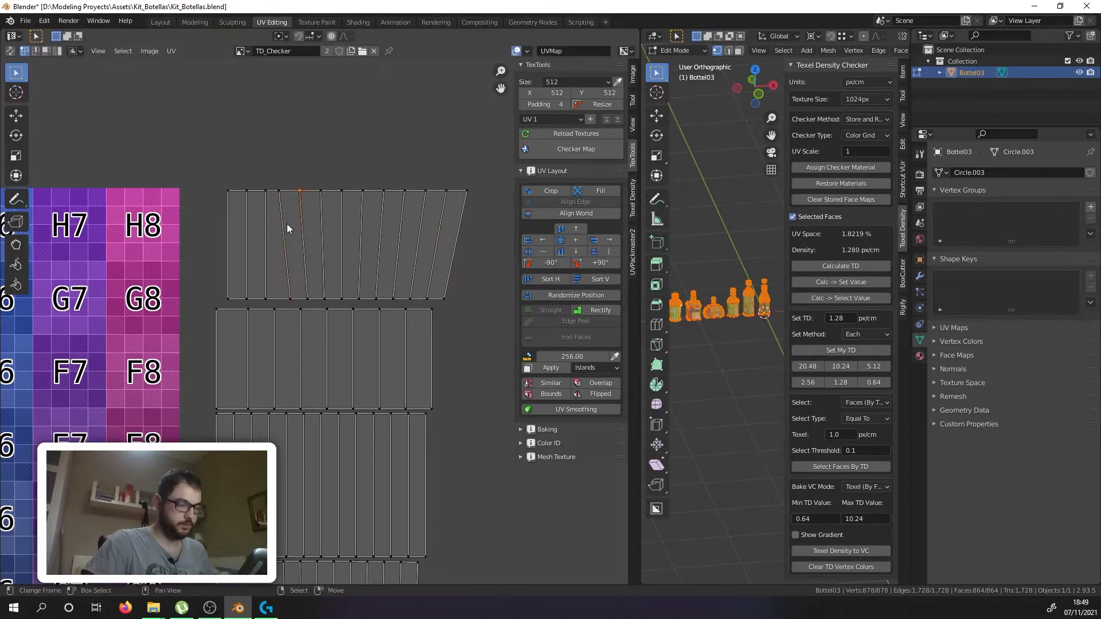
pyautogui.keyDown('alt'); pyautogui.keyDown('shift'); pyautogui.rightClick(281, 222); pyautogui.keyUp('shift'); pyautogui.keyUp('alt')
pyautogui.press('s')
pyautogui.press('x')
pyautogui.press('0')
pyautogui.press('Return')
pyautogui.keyDown('alt'); pyautogui.click(301, 212); pyautogui.keyUp('alt')
pyautogui.press('s')
pyautogui.press('x')
pyautogui.press('0')
pyautogui.press('Return')
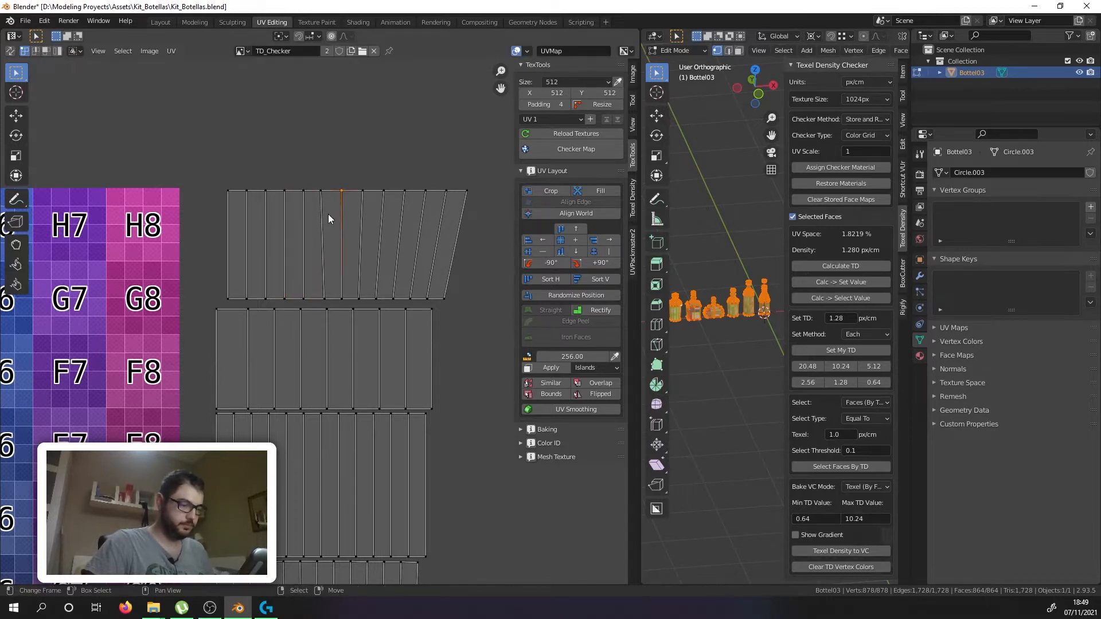
pyautogui.keyDown('alt'); pyautogui.rightClick(326, 212); pyautogui.keyUp('alt')
pyautogui.press('s')
pyautogui.press('x')
pyautogui.press('0')
pyautogui.press('Return')
# Step: Straighten the seventh, eighth and ninth vertical edges of the topmost UV island by scaling each to 0 along X
pyautogui.rightClick(344, 217)
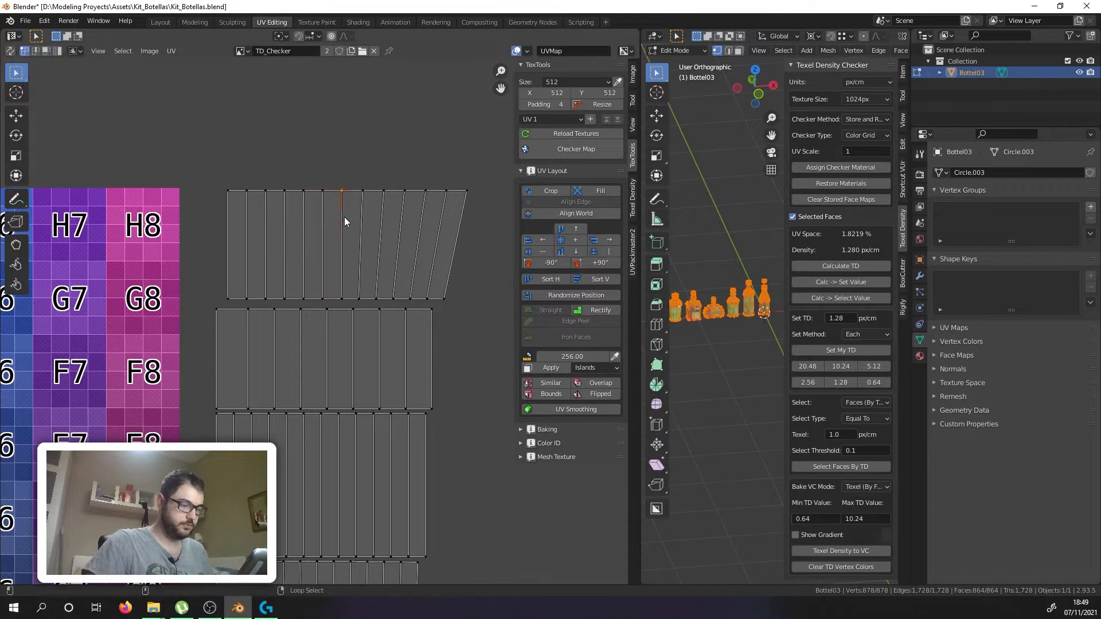
pyautogui.keyDown('alt'); pyautogui.click(344, 217); pyautogui.keyUp('alt')
pyautogui.press('s')
pyautogui.press('x')
pyautogui.press('0')
pyautogui.press('Return')
pyautogui.keyDown('alt'); pyautogui.click(357, 213); pyautogui.keyUp('alt')
pyautogui.press('s')
pyautogui.press('x')
pyautogui.press('0')
pyautogui.press('Return')
pyautogui.keyDown('alt'); pyautogui.click(374, 215); pyautogui.keyUp('alt')
pyautogui.press('s')
pyautogui.press('x')
pyautogui.press('0')
pyautogui.press('Return')
# Step: Straighten the topmost UV island's last four vertical edges, including its right border, scaling each to 0 along X
pyautogui.keyDown('alt'); pyautogui.click(402, 211); pyautogui.keyUp('alt')
pyautogui.press('s')
pyautogui.press('x')
pyautogui.press('0')
pyautogui.press('Return')
pyautogui.keyDown('alt'); pyautogui.click(419, 215); pyautogui.keyUp('alt')
pyautogui.press('s')
pyautogui.press('x')
pyautogui.press('0')
pyautogui.press('Return')
pyautogui.keyDown('alt'); pyautogui.click(441, 211); pyautogui.keyUp('alt')
pyautogui.press('s')
pyautogui.press('x')
pyautogui.press('0')
pyautogui.press('Return')
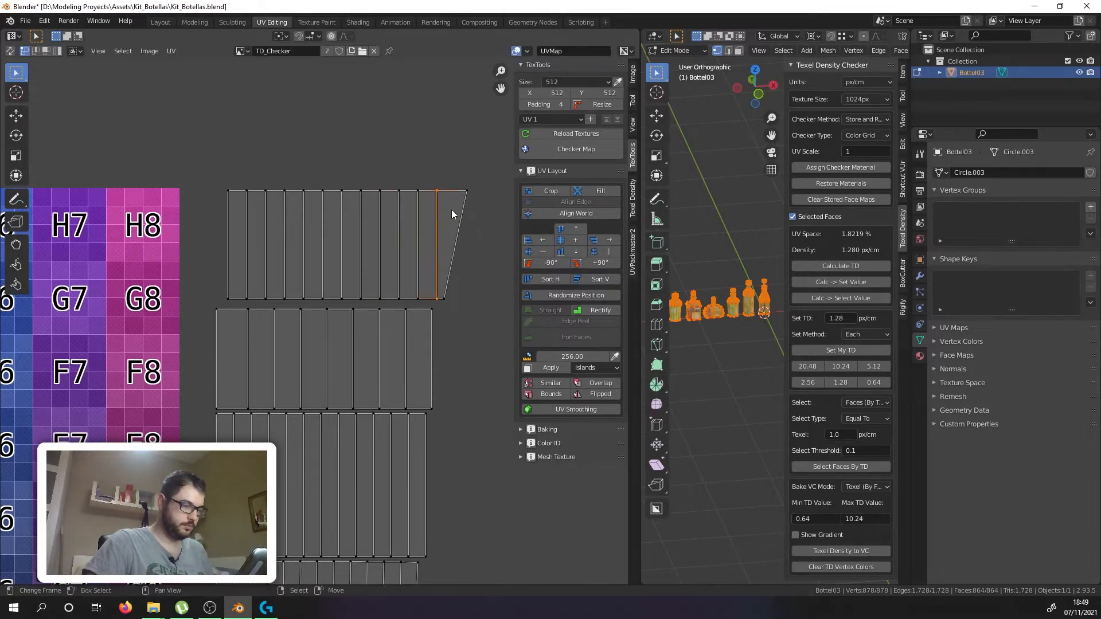
pyautogui.press('s')
pyautogui.press('x')
pyautogui.press('0')
pyautogui.press('Return')
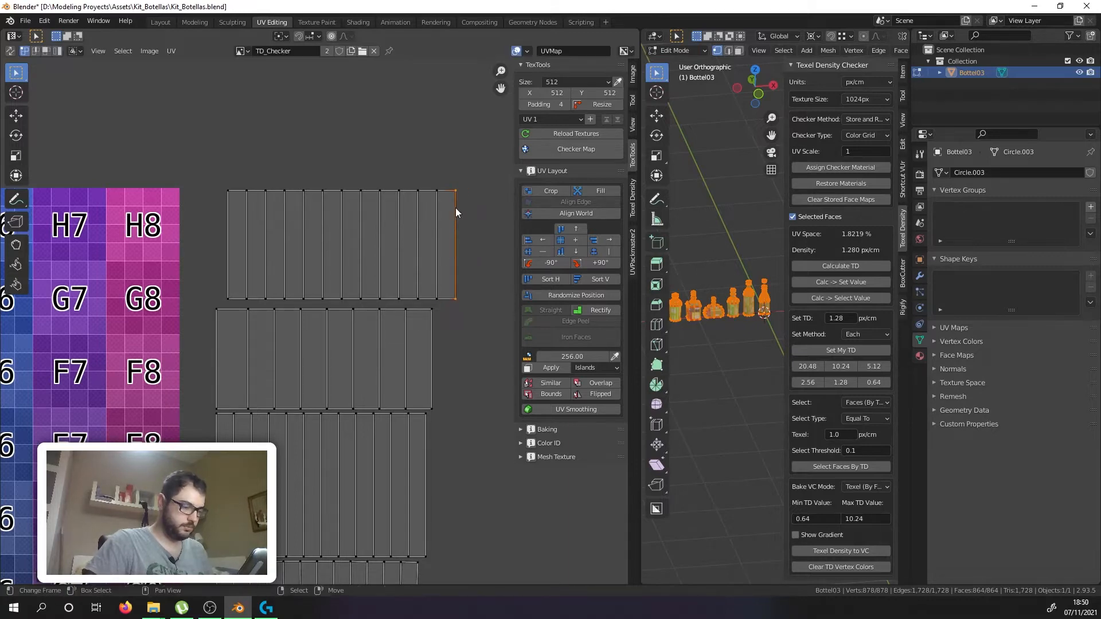
# Step: Flatten the lower and upper edge loops of the UV island just below the arched grid, scaling each to 0 along Y
pyautogui.scroll(-4, 452, 211)
pyautogui.moveTo(392, 398); pyautogui.dragTo(336, 272, button='middle')
pyautogui.scroll(8, 336, 272)
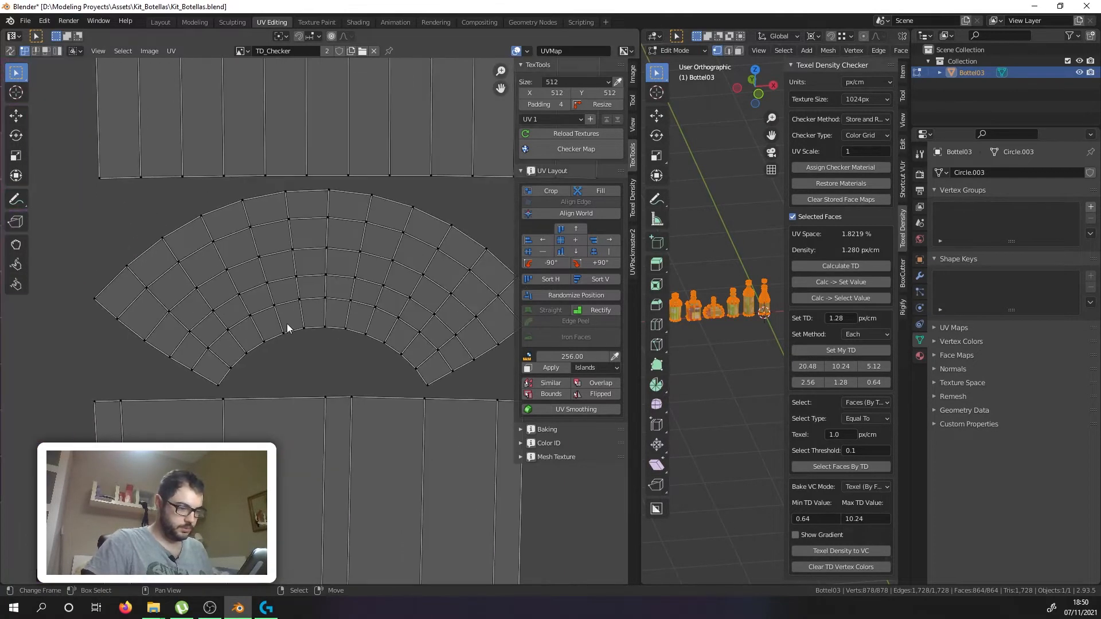
pyautogui.scroll(-2, 290, 328)
pyautogui.scroll(-4, 288, 330)
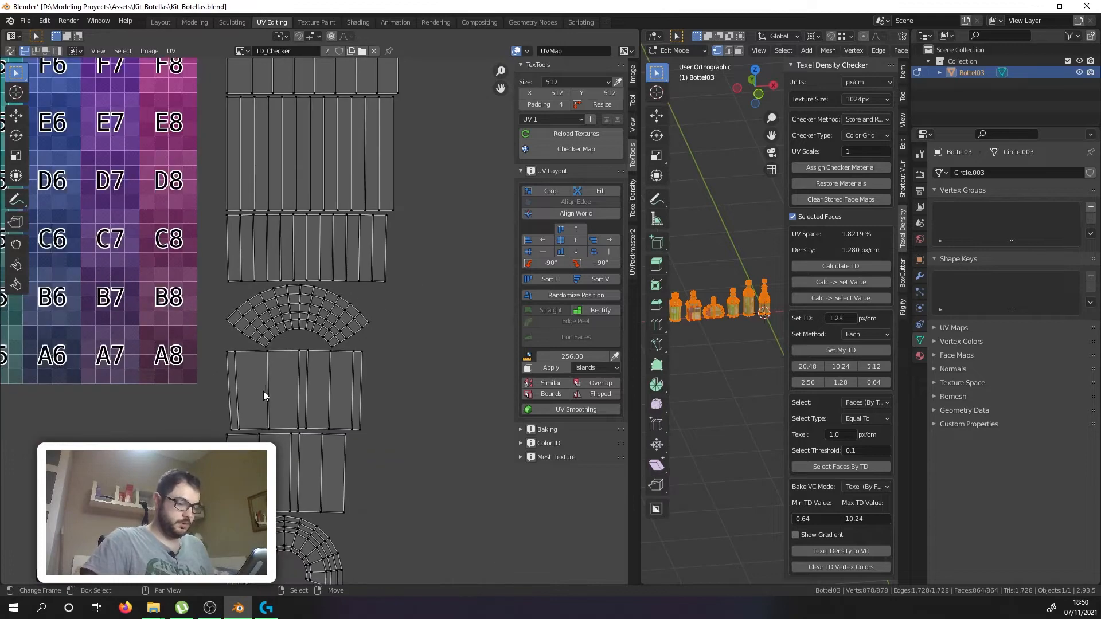
pyautogui.scroll(4, 302, 363)
pyautogui.keyDown('alt'); pyautogui.rightClick(311, 461); pyautogui.keyUp('alt')
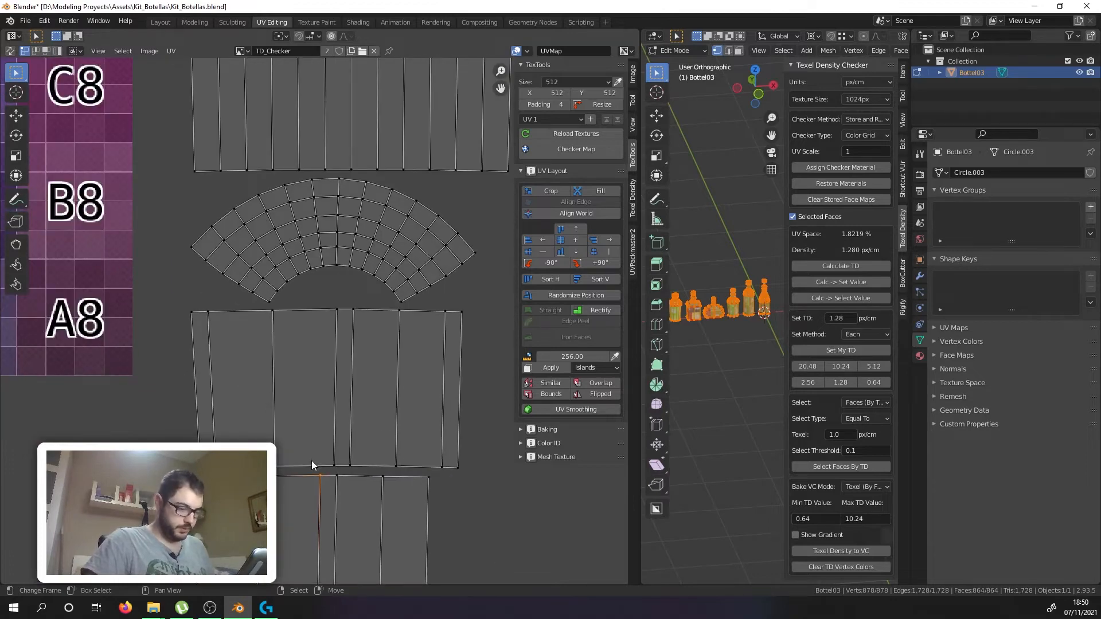
pyautogui.keyDown('alt'); pyautogui.rightClick(346, 464); pyautogui.keyUp('alt')
pyautogui.keyDown('alt'); pyautogui.rightClick(327, 309); pyautogui.keyUp('alt')
pyautogui.press('s')
pyautogui.press('y')
pyautogui.press('0')
pyautogui.press('Return')
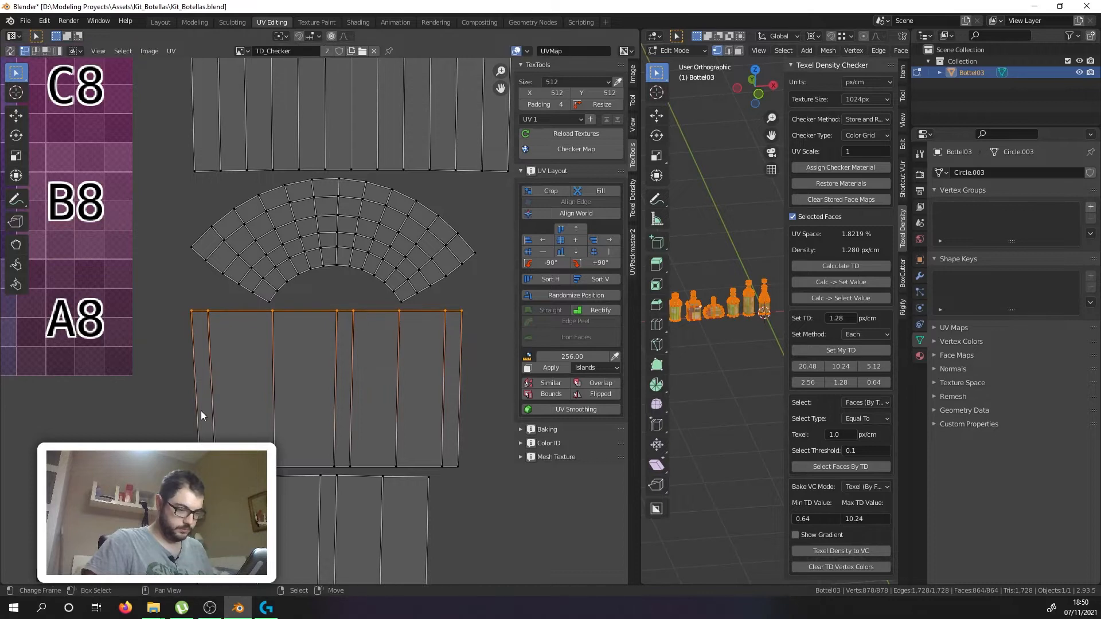
# Step: Straighten the first four vertical edges from the left of the island below the arched grid, scaling each to 0 along X
pyautogui.keyDown('alt'); pyautogui.rightClick(198, 440); pyautogui.keyUp('alt')
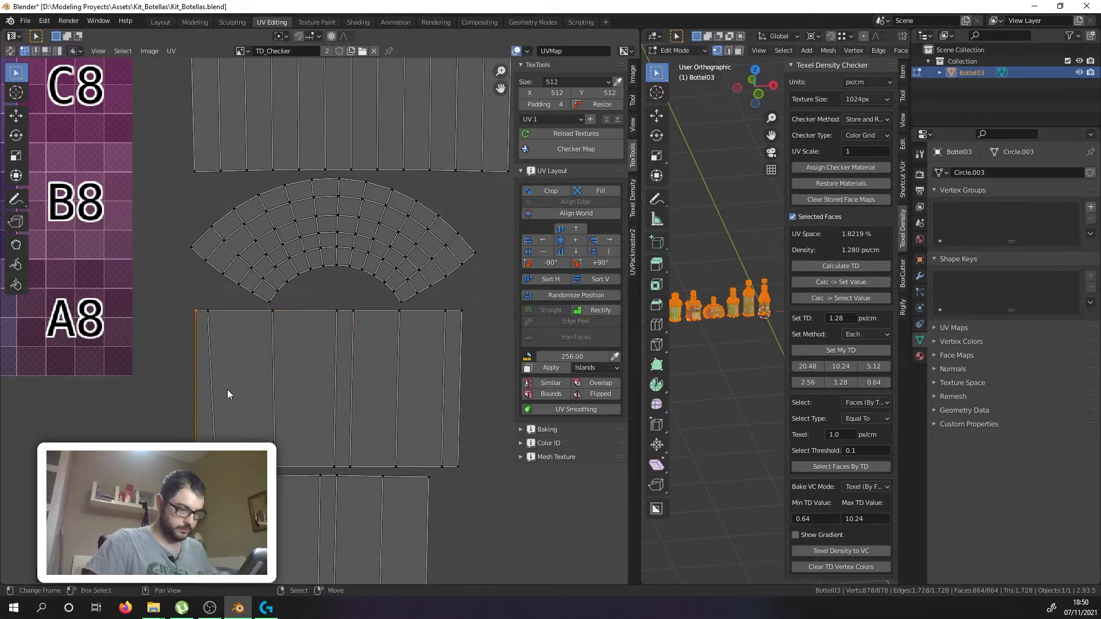
pyautogui.rightClick(210, 387)
pyautogui.keyDown('alt'); pyautogui.rightClick(212, 430); pyautogui.keyUp('alt')
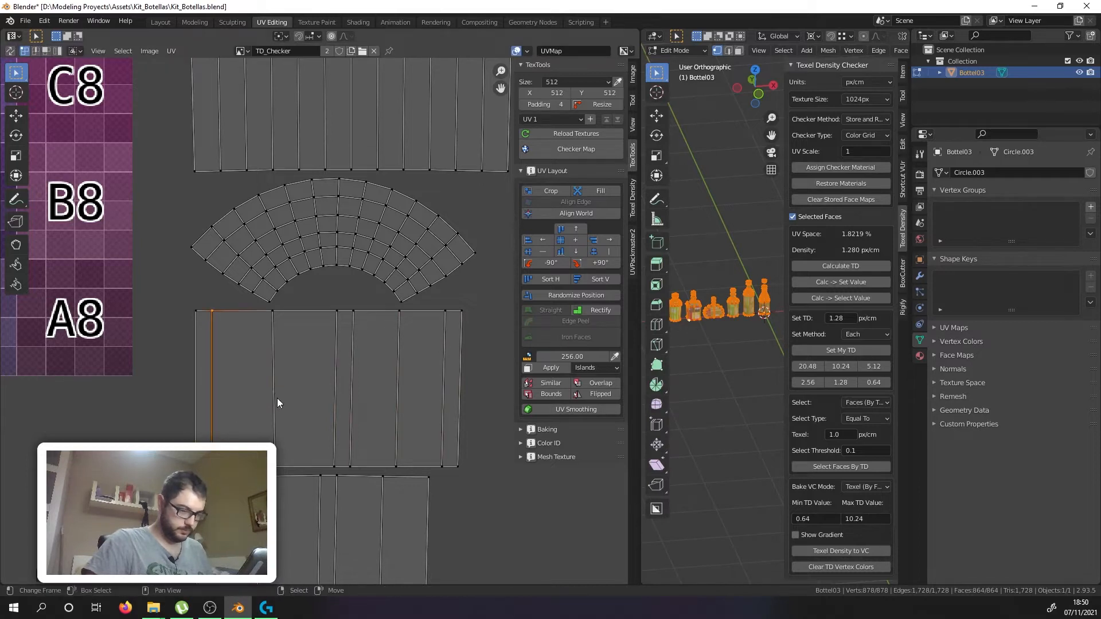
pyautogui.keyDown('alt'); pyautogui.rightClick(273, 431); pyautogui.keyUp('alt')
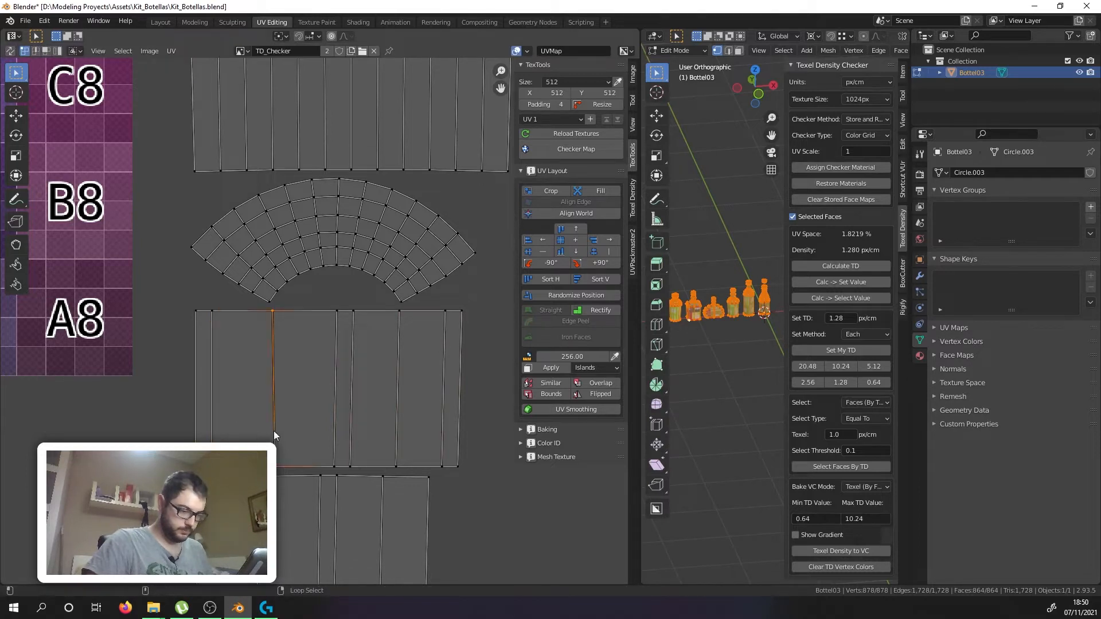
pyautogui.keyDown('alt'); pyautogui.keyDown('shift'); pyautogui.rightClick(333, 415); pyautogui.keyUp('shift'); pyautogui.keyUp('alt')
pyautogui.keyDown('alt'); pyautogui.keyDown('shift'); pyautogui.rightClick(334, 440); pyautogui.keyUp('shift'); pyautogui.keyUp('alt')
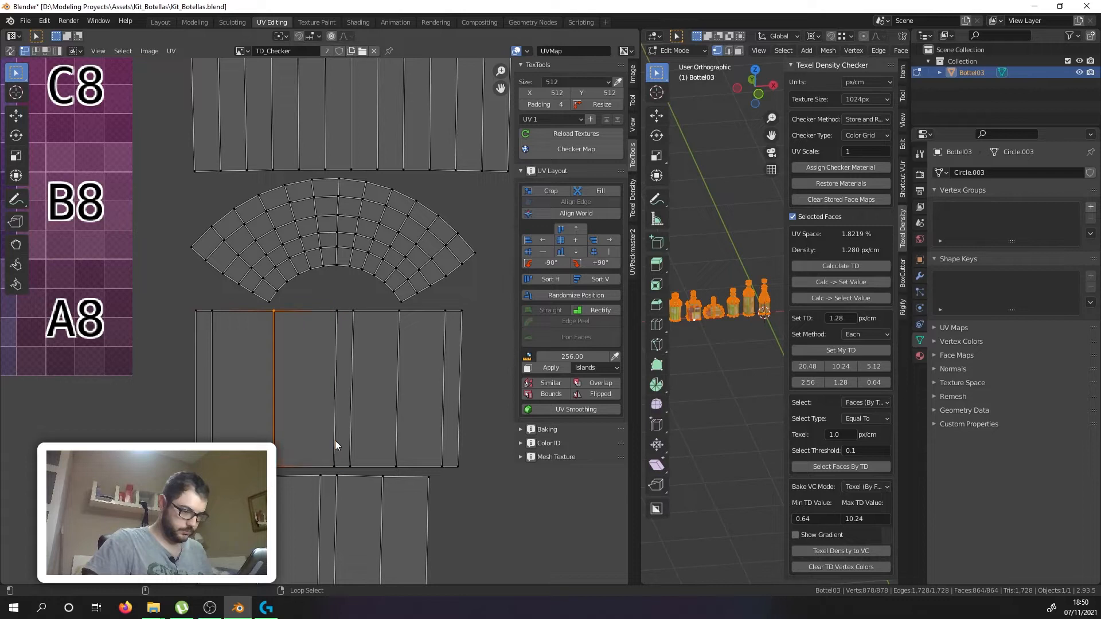
pyautogui.keyDown('alt'); pyautogui.rightClick(335, 448); pyautogui.keyUp('alt')
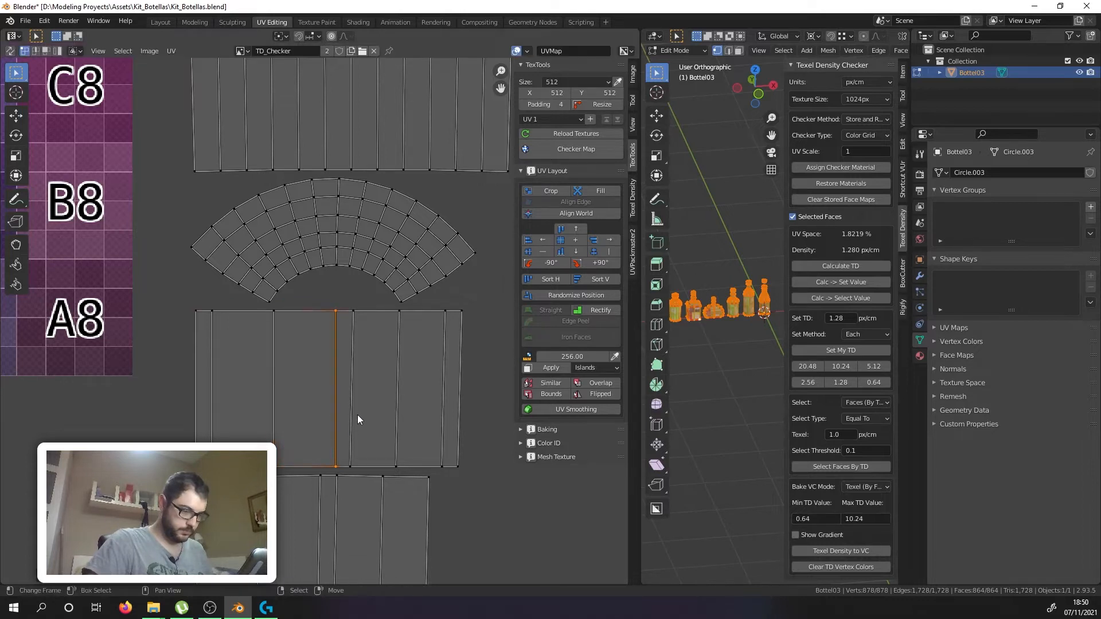
# Step: Straighten the last four vertical edges of the island below the arched grid, including its right border, scaling each to 0 along X
pyautogui.keyDown('alt'); pyautogui.rightClick(348, 325); pyautogui.keyUp('alt')
pyautogui.keyDown('alt'); pyautogui.rightClick(393, 333); pyautogui.keyUp('alt')
pyautogui.keyDown('alt'); pyautogui.rightClick(439, 324); pyautogui.keyUp('alt')
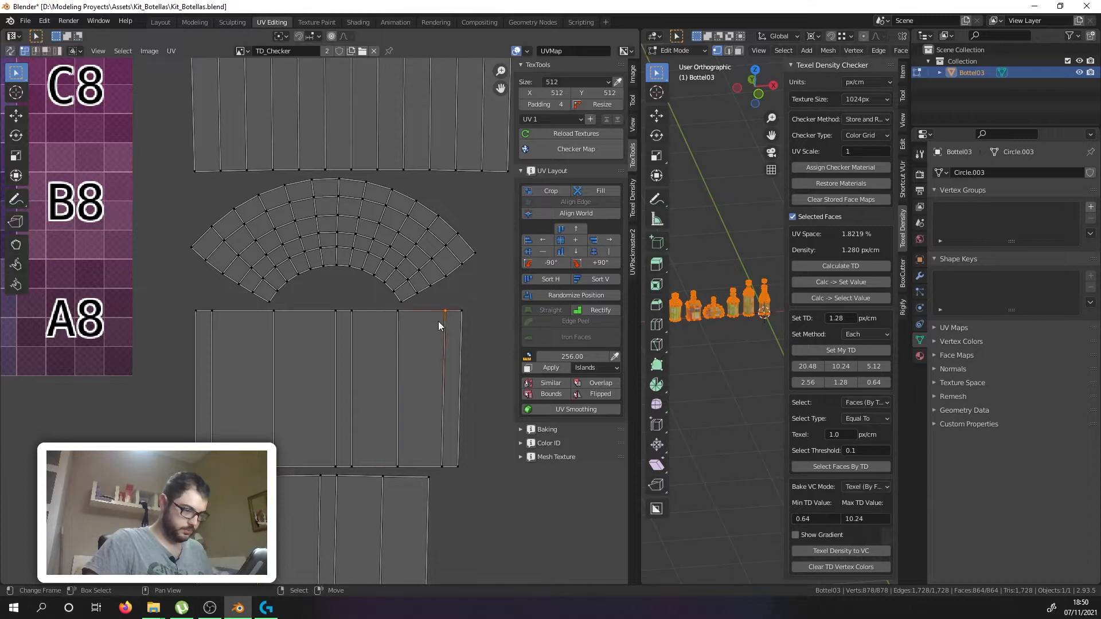
pyautogui.keyDown('alt'); pyautogui.rightClick(469, 322); pyautogui.keyUp('alt')
pyautogui.keyDown('alt'); pyautogui.keyDown('shift'); pyautogui.rightClick(469, 322); pyautogui.keyUp('shift'); pyautogui.keyUp('alt')
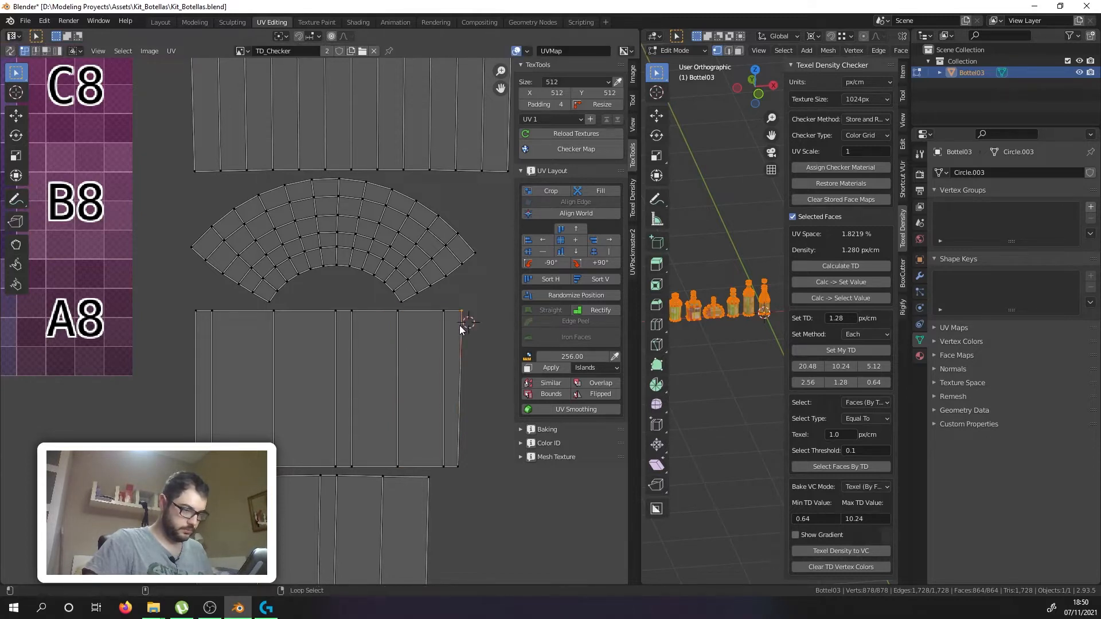
pyautogui.keyDown('alt'); pyautogui.keyDown('shift'); pyautogui.rightClick(460, 325); pyautogui.keyUp('shift'); pyautogui.keyUp('alt')
pyautogui.press('s')
pyautogui.press('x')
pyautogui.press('0')
pyautogui.press('Return')
# Step: Straighten the first four vertical edges from the left of the next rectangular island down, scaling each to 0 along X
pyautogui.keyDown('shift'); pyautogui.moveTo(459, 326); pyautogui.dragTo(350, 154, button='middle'); pyautogui.keyUp('shift')
pyautogui.keyDown('alt'); pyautogui.rightClick(99, 432); pyautogui.keyUp('alt')
pyautogui.press('s')
pyautogui.press('x')
pyautogui.press('0')
pyautogui.press('Return')
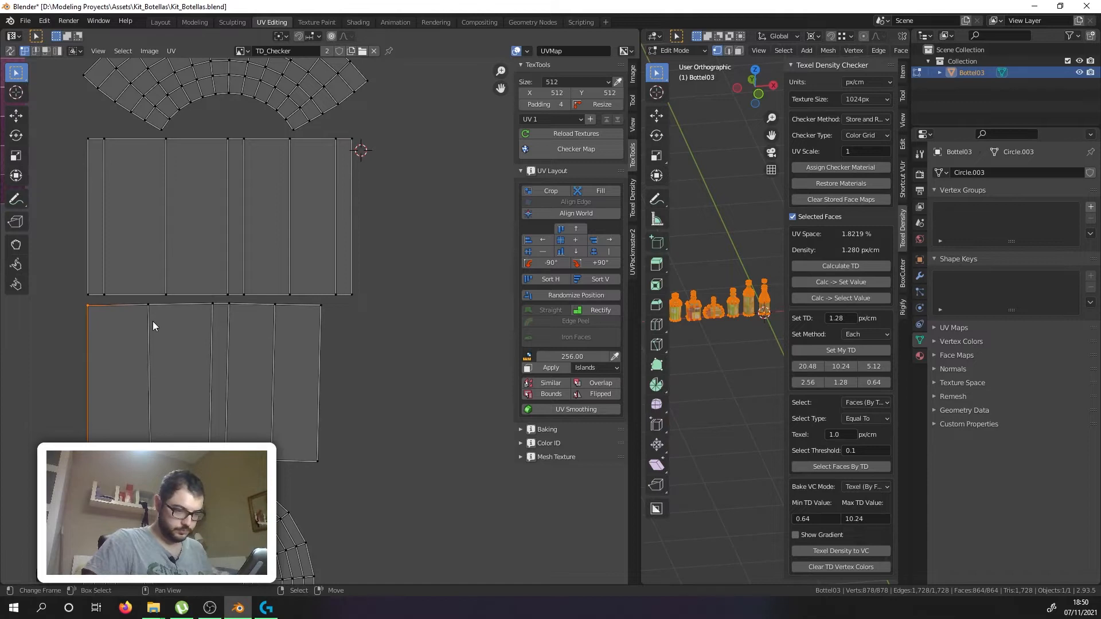
pyautogui.keyDown('alt'); pyautogui.rightClick(153, 335); pyautogui.keyUp('alt')
pyautogui.keyDown('alt'); pyautogui.rightClick(205, 328); pyautogui.keyUp('alt')
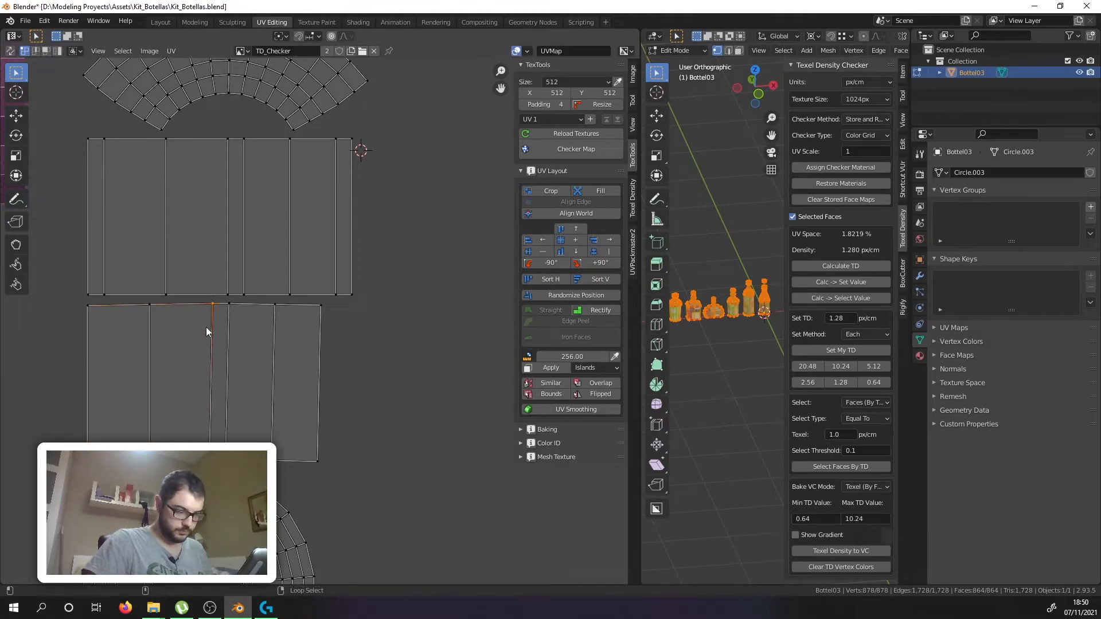
pyautogui.keyDown('alt'); pyautogui.rightClick(226, 326); pyautogui.keyUp('alt')
pyautogui.press('s')
pyautogui.press('x')
pyautogui.press('0')
pyautogui.press('Return')
# Step: Straighten the same island's fifth vertical edge and its right border, scaling each to 0 along X
pyautogui.press('s')
pyautogui.press('x')
pyautogui.press('0')
pyautogui.press('Return')
pyautogui.keyDown('alt'); pyautogui.rightClick(316, 331); pyautogui.keyUp('alt')
pyautogui.press('s')
pyautogui.press('x')
pyautogui.press('0')
pyautogui.press('Return')
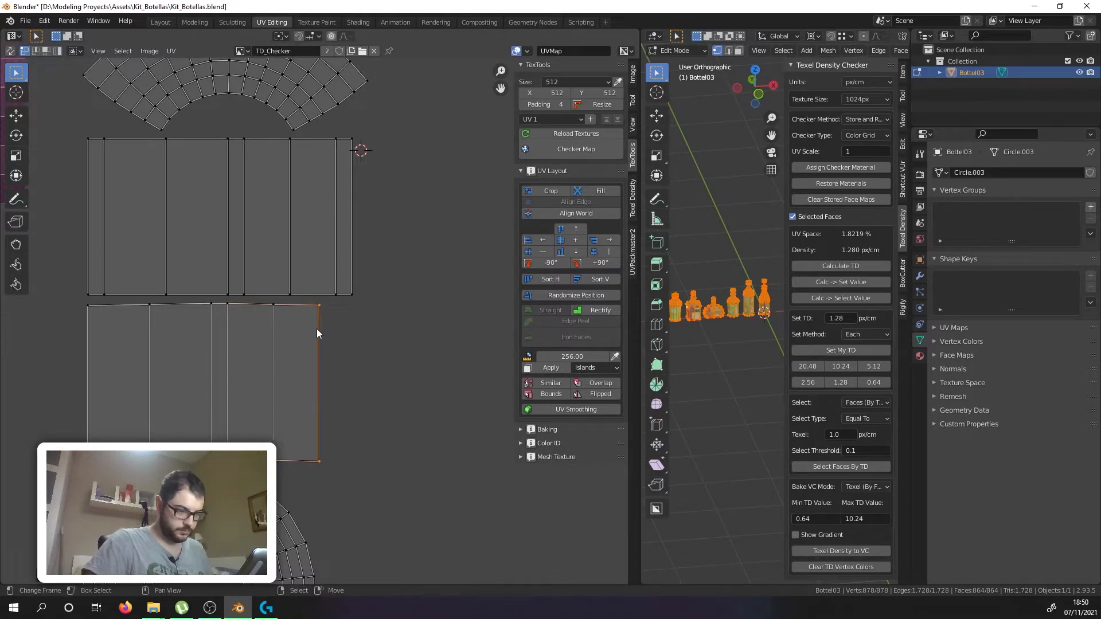
# Step: Flatten the upper and lower edge loops of this second rectangular island, scaling each to 0 along Y
pyautogui.keyDown('alt'); pyautogui.rightClick(246, 307); pyautogui.keyUp('alt')
pyautogui.rightClick(228, 307)
pyautogui.keyDown('alt'); pyautogui.keyDown('shift'); pyautogui.rightClick(220, 307); pyautogui.keyUp('shift'); pyautogui.keyUp('alt')
pyautogui.press('s')
pyautogui.press('y')
pyautogui.press('0')
pyautogui.press('Return')
pyautogui.keyDown('alt'); pyautogui.rightClick(246, 460); pyautogui.keyUp('alt')
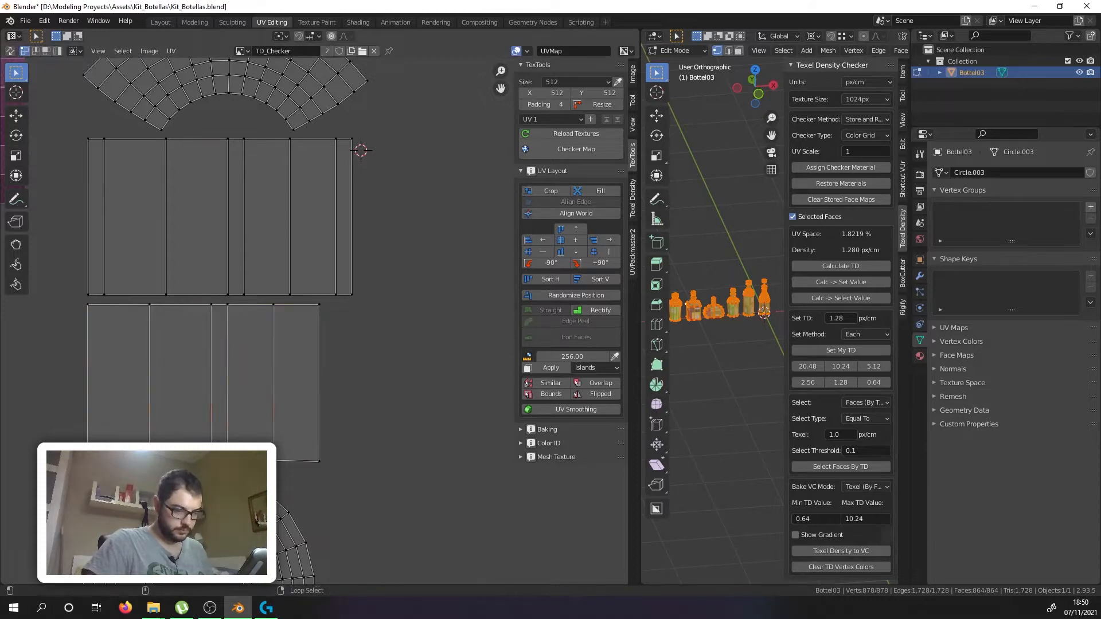
pyautogui.keyDown('alt'); pyautogui.keyDown('shift'); pyautogui.rightClick(295, 461); pyautogui.keyUp('shift'); pyautogui.keyUp('alt')
pyautogui.press('s')
pyautogui.press('y')
pyautogui.press('0')
pyautogui.press('Return')
# Step: Examine the UV islands further down the column for strips that still need straightening
pyautogui.scroll(-6, 246, 367)
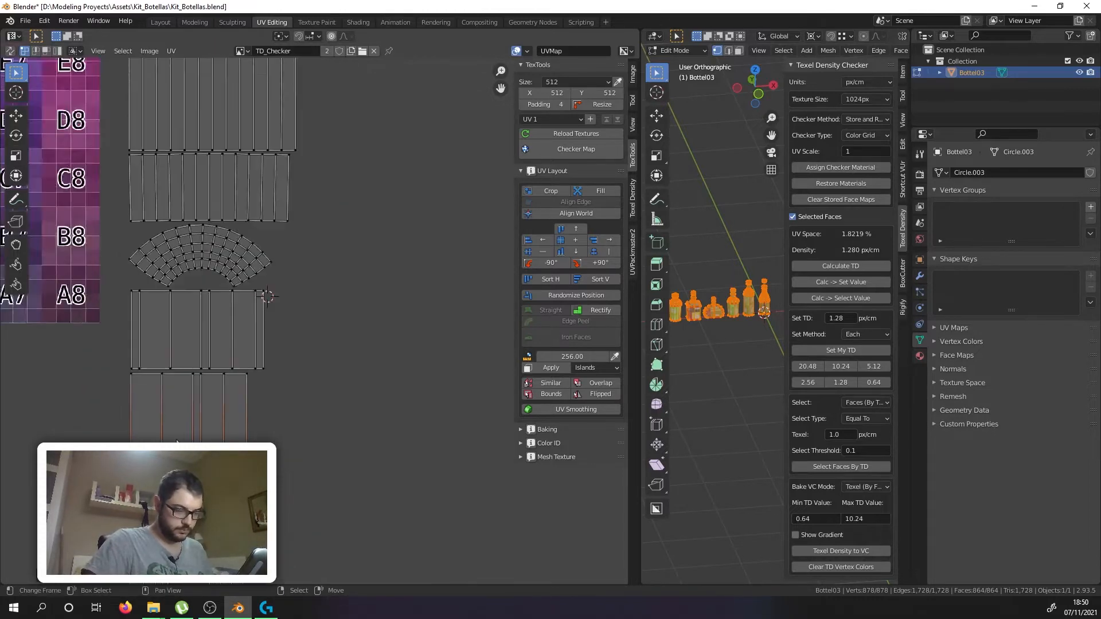
pyautogui.scroll(5, 257, 400)
pyautogui.scroll(-4, 263, 387)
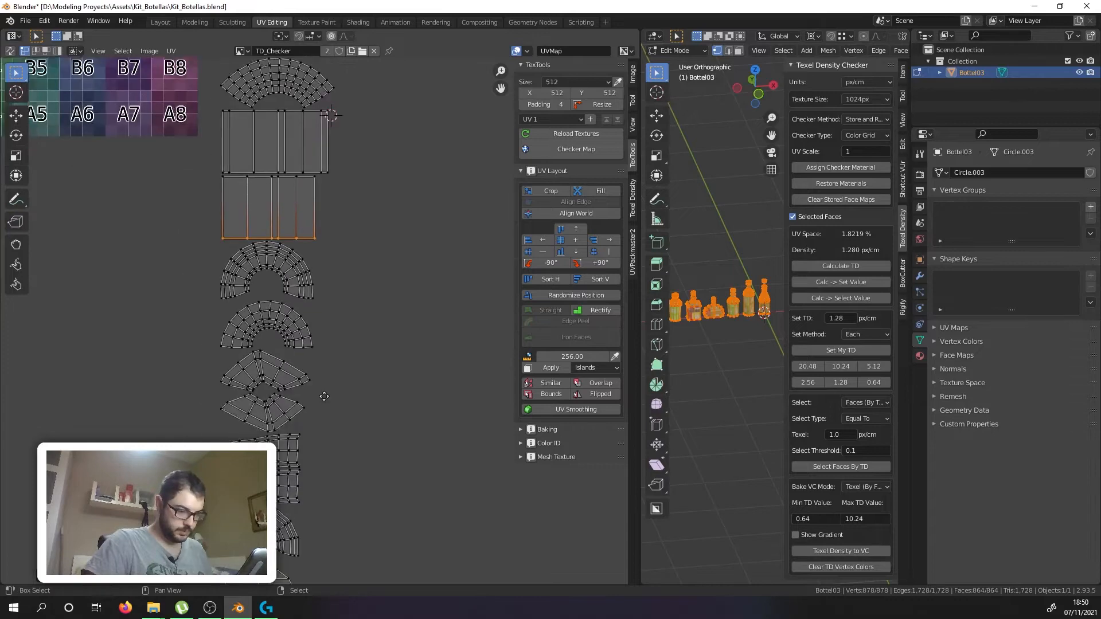
pyautogui.scroll(6, 284, 408)
pyautogui.rightClick(276, 411)
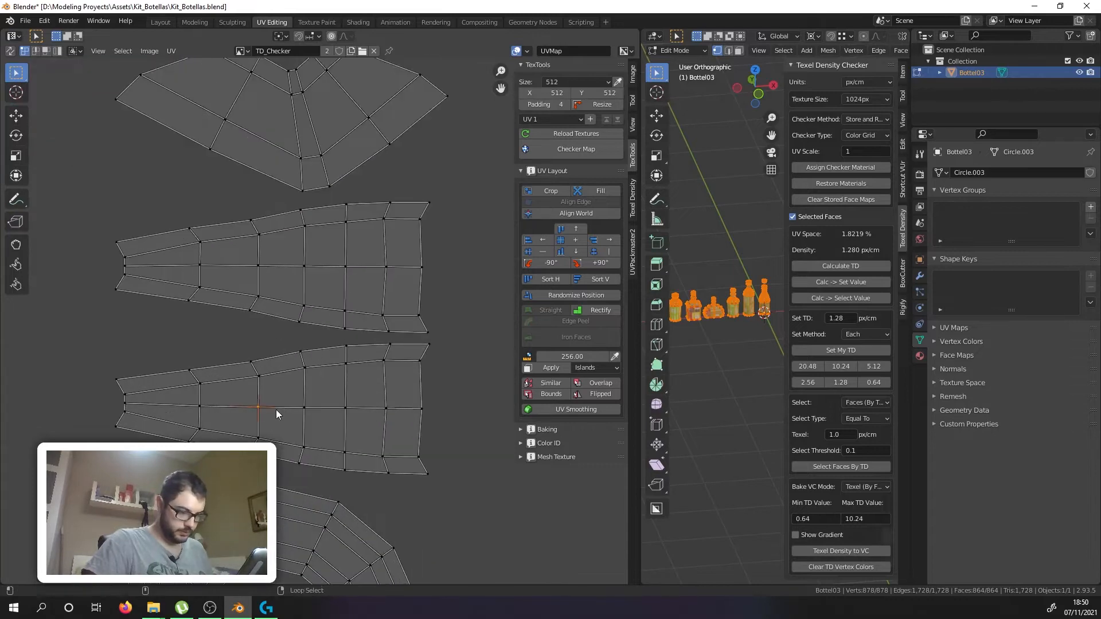
pyautogui.keyDown('alt'); pyautogui.rightClick(277, 409); pyautogui.keyUp('alt')
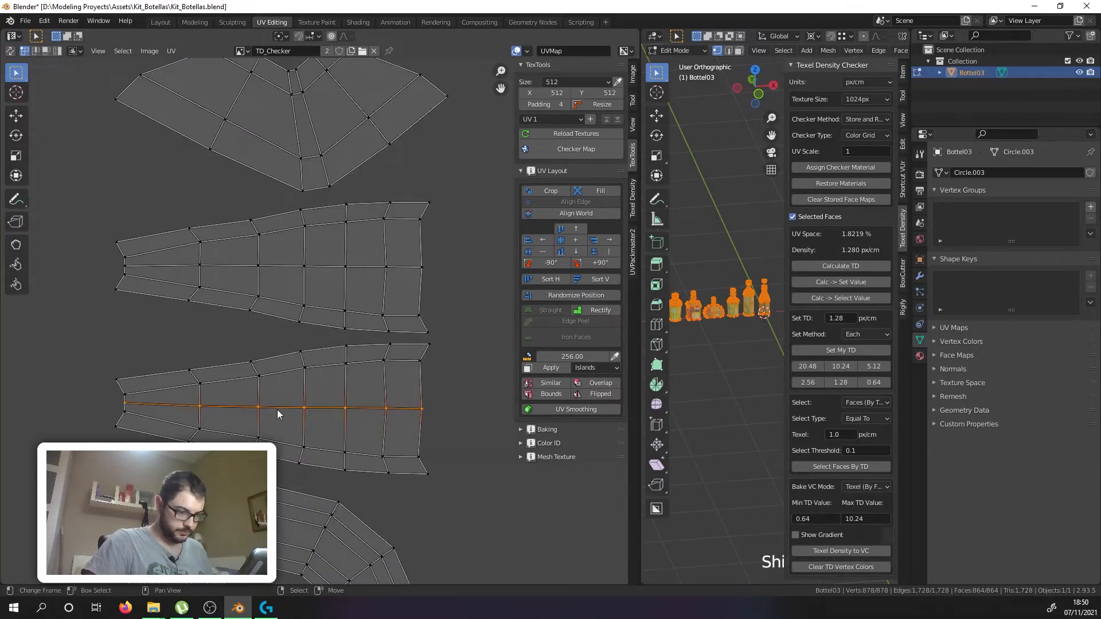
pyautogui.scroll(-5, 277, 409)
pyautogui.scroll(5, 298, 424)
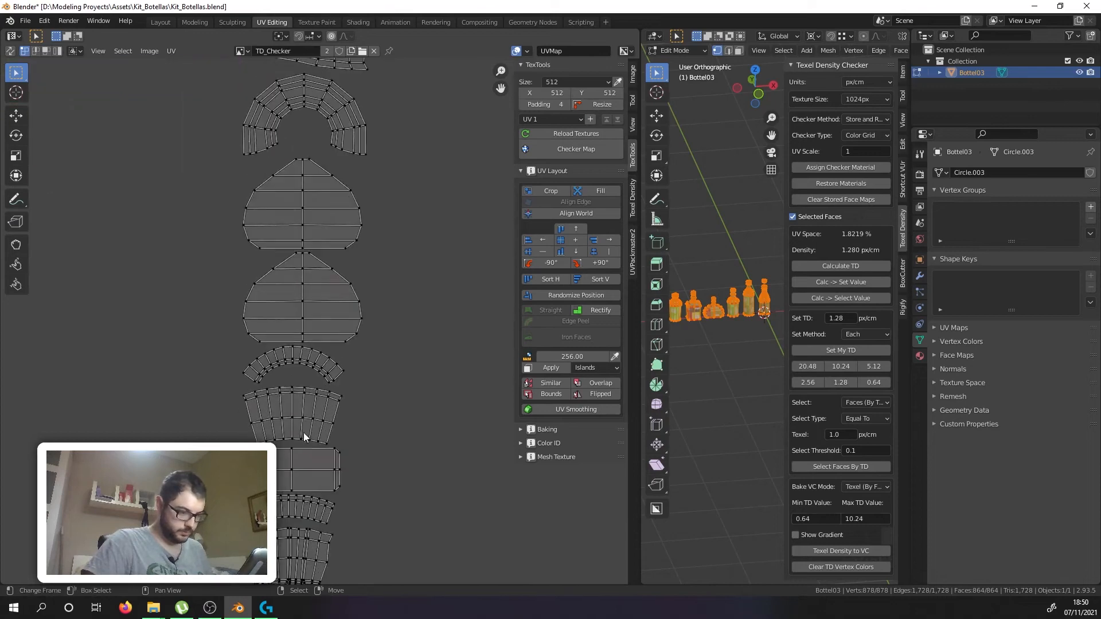
pyautogui.scroll(-4, 271, 433)
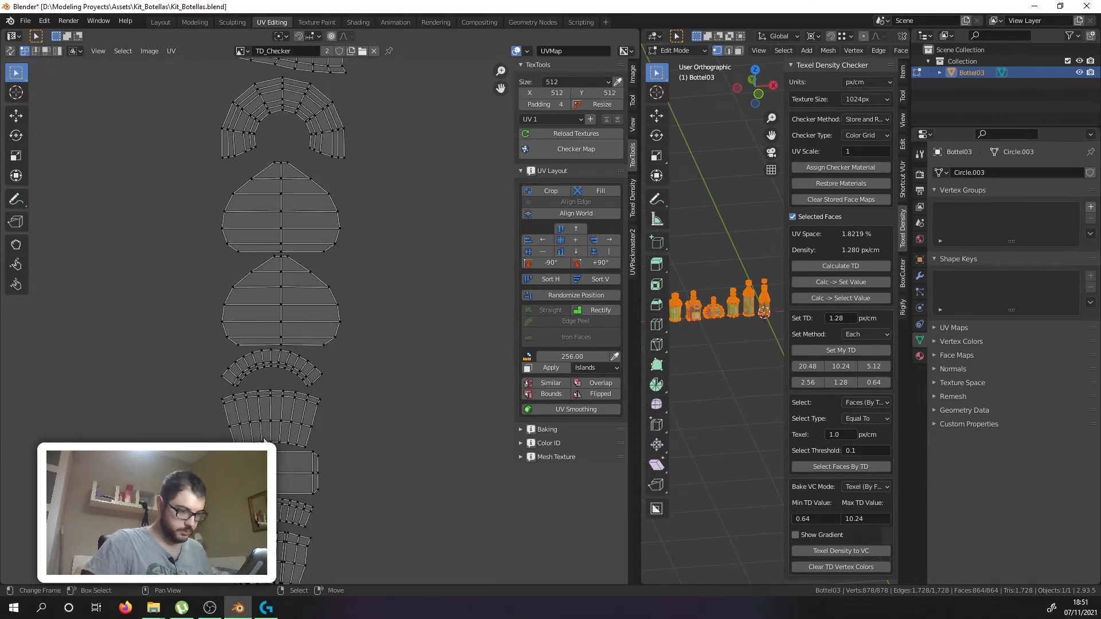
pyautogui.scroll(2, 304, 336)
pyautogui.scroll(5, 304, 336)
pyautogui.keyDown('alt'); pyautogui.click(302, 326); pyautogui.keyUp('alt')
pyautogui.scroll(-3, 318, 339)
pyautogui.scroll(-2, 318, 339)
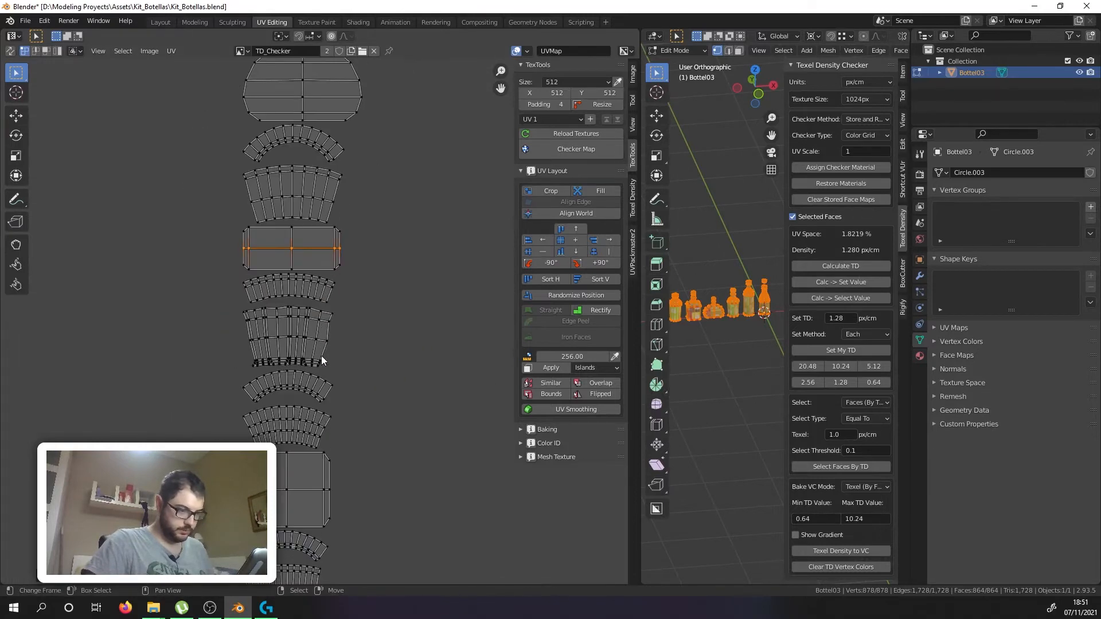
pyautogui.scroll(4, 292, 297)
pyautogui.scroll(-2, 291, 305)
pyautogui.scroll(2, 285, 422)
pyautogui.moveTo(297, 399); pyautogui.dragTo(312, 237, button='middle')
pyautogui.scroll(-6, 312, 237)
pyautogui.scroll(6, 303, 397)
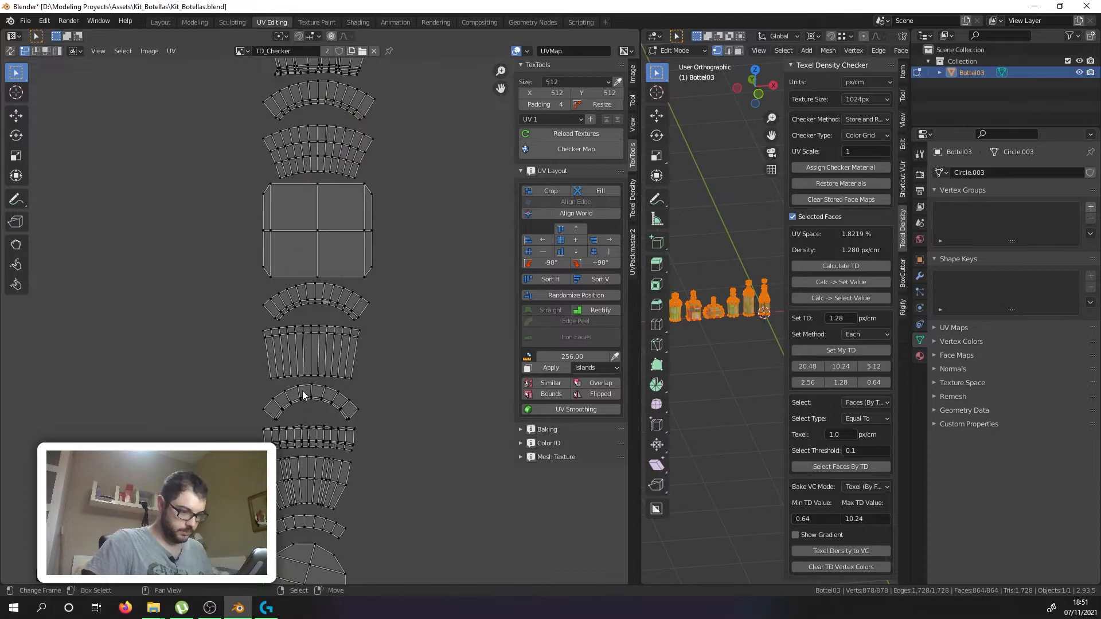
pyautogui.scroll(-6, 305, 371)
pyautogui.moveTo(320, 410); pyautogui.dragTo(321, 293, button='middle')
pyautogui.scroll(5, 309, 414)
# Step: Flatten the upper border and the second horizontal loop of the curved strip below the octagonal island, scaling each to 0 along Y
pyautogui.moveTo(308, 414); pyautogui.dragTo(294, 192, button='middle')
pyautogui.scroll(5, 305, 455)
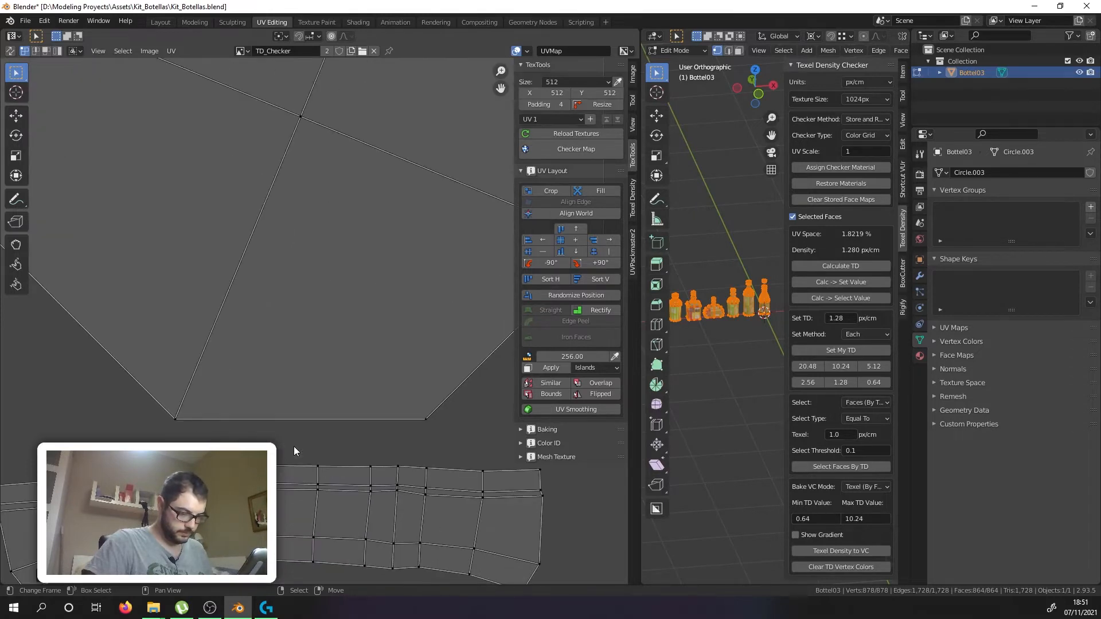
pyautogui.keyDown('alt'); pyautogui.click(286, 461); pyautogui.keyUp('alt')
pyautogui.press('s')
pyautogui.press('y')
pyautogui.press('0')
pyautogui.press('Return')
pyautogui.keyDown('alt'); pyautogui.click(278, 475); pyautogui.keyUp('alt')
pyautogui.press('s')
pyautogui.press('y')
pyautogui.press('0')
pyautogui.press('Return')
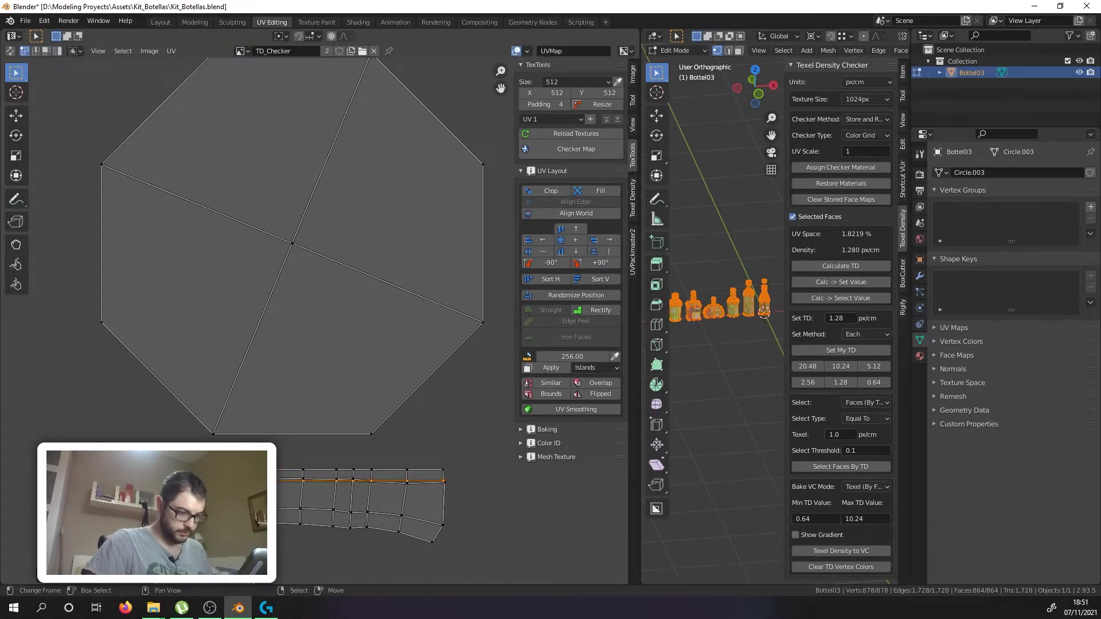
# Step: Flatten the third horizontal edge loop of the strip below the octagon by scaling it to 0 along Y
pyautogui.keyDown('alt'); pyautogui.rightClick(361, 480); pyautogui.keyUp('alt')
pyautogui.keyDown('alt'); pyautogui.keyDown('shift'); pyautogui.rightClick(381, 482); pyautogui.keyUp('shift'); pyautogui.keyUp('alt')
pyautogui.press('s')
pyautogui.press('y')
pyautogui.press('0')
pyautogui.press('Return')
# Step: Flatten the fourth horizontal loop and the lower border of the strip below the octagon, scaling each to 0 along Y
pyautogui.keyDown('alt'); pyautogui.rightClick(319, 509); pyautogui.keyUp('alt')
pyautogui.press('s')
pyautogui.press('y')
pyautogui.press('0')
pyautogui.press('Return')
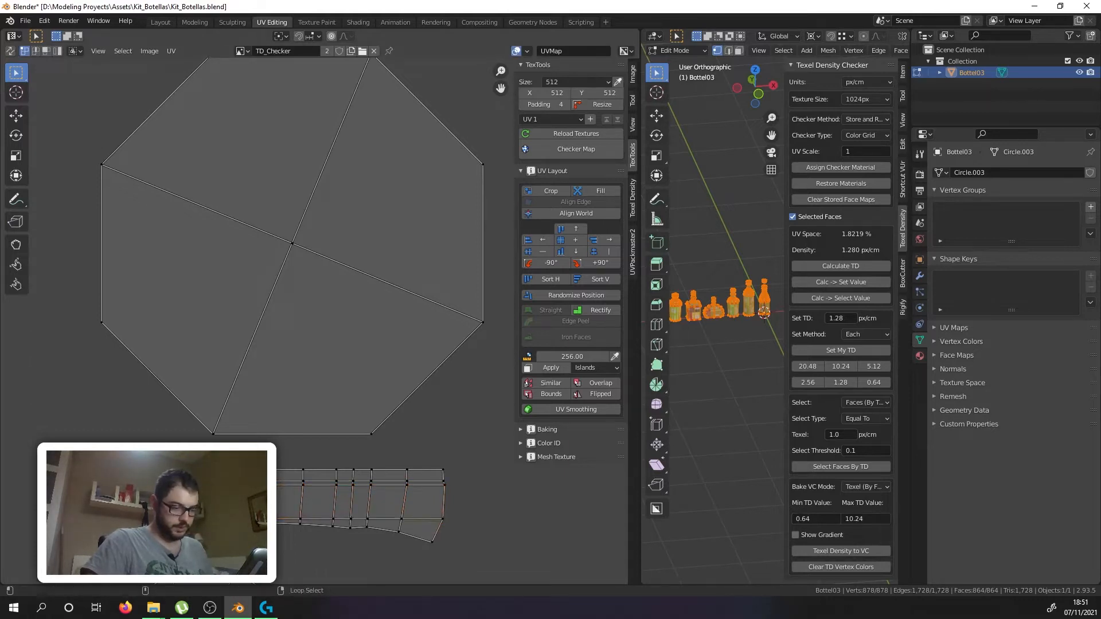
pyautogui.press('s')
pyautogui.press('y')
pyautogui.press('0')
pyautogui.press('Return')
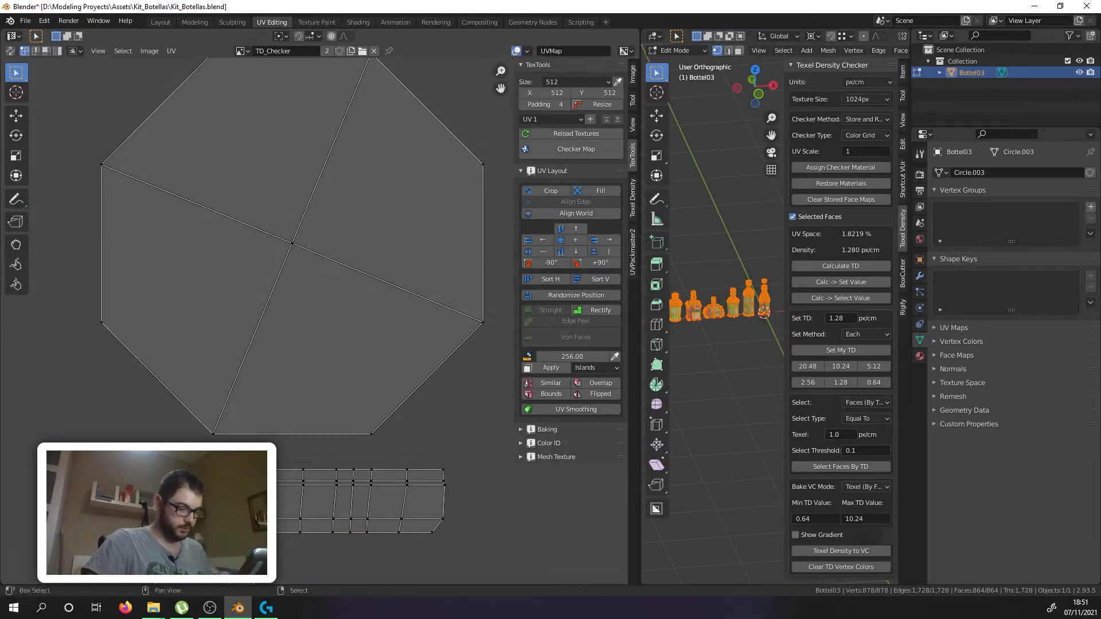
# Step: Straighten the sixth, fifth and fourth vertical edges from the right of the strip below the octagon, scaling each to 0 along X
pyautogui.keyDown('alt'); pyautogui.click(300, 492); pyautogui.keyUp('alt')
pyautogui.press('s')
pyautogui.press('x')
pyautogui.press('0')
pyautogui.press('Return')
pyautogui.keyDown('alt'); pyautogui.click(335, 494); pyautogui.keyUp('alt')
pyautogui.keyDown('alt'); pyautogui.rightClick(352, 492); pyautogui.keyUp('alt')
pyautogui.press('s')
pyautogui.press('x')
pyautogui.press('0')
pyautogui.press('Return')
# Step: Straighten the strip's last three vertical edges, including its right border, scaling each to 0 along X
pyautogui.keyDown('alt'); pyautogui.rightClick(371, 491); pyautogui.keyUp('alt')
pyautogui.press('s')
pyautogui.press('x')
pyautogui.press('0')
pyautogui.press('Return')
pyautogui.keyDown('alt'); pyautogui.click(408, 499); pyautogui.keyUp('alt')
pyautogui.press('s')
pyautogui.press('x')
pyautogui.press('0')
pyautogui.press('Return')
pyautogui.keyDown('alt'); pyautogui.click(439, 492); pyautogui.keyUp('alt')
pyautogui.press('s')
pyautogui.press('x')
pyautogui.press('0')
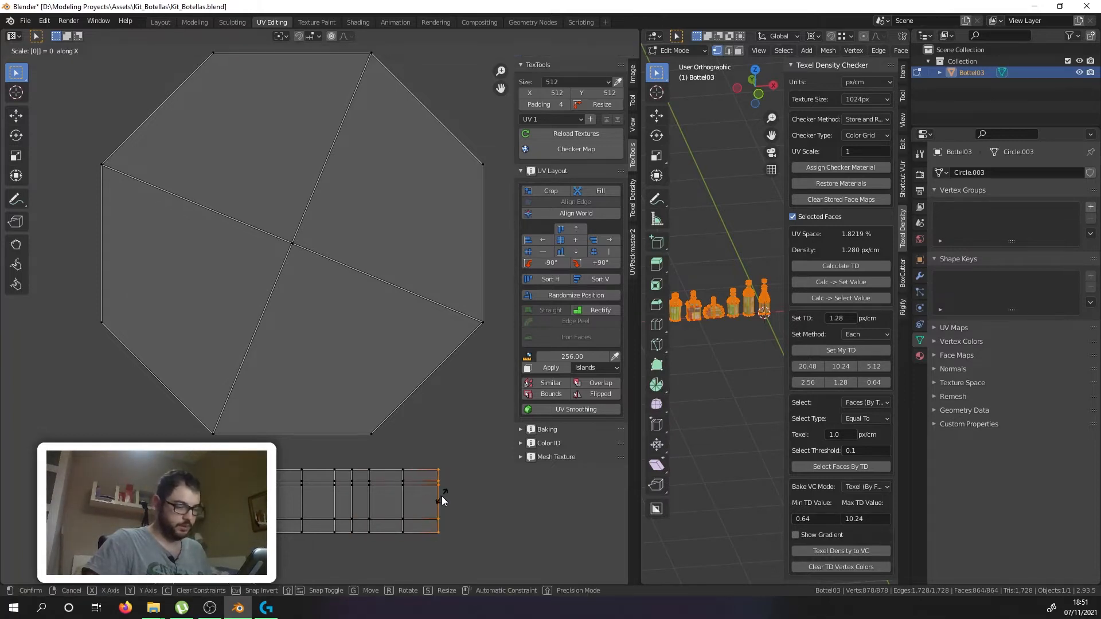
pyautogui.press('Return')
# Step: Select all UV islands and sort them into a vertical column with Sort V
pyautogui.scroll(-8, 417, 481)
pyautogui.moveTo(399, 469); pyautogui.dragTo(336, 359, button='middle')
pyautogui.scroll(2, 300, 424)
pyautogui.scroll(-2, 312, 433)
pyautogui.moveTo(327, 441); pyautogui.dragTo(311, 317, button='middle')
pyautogui.scroll(-5, 290, 390)
pyautogui.moveTo(317, 238); pyautogui.dragTo(336, 447, button='middle')
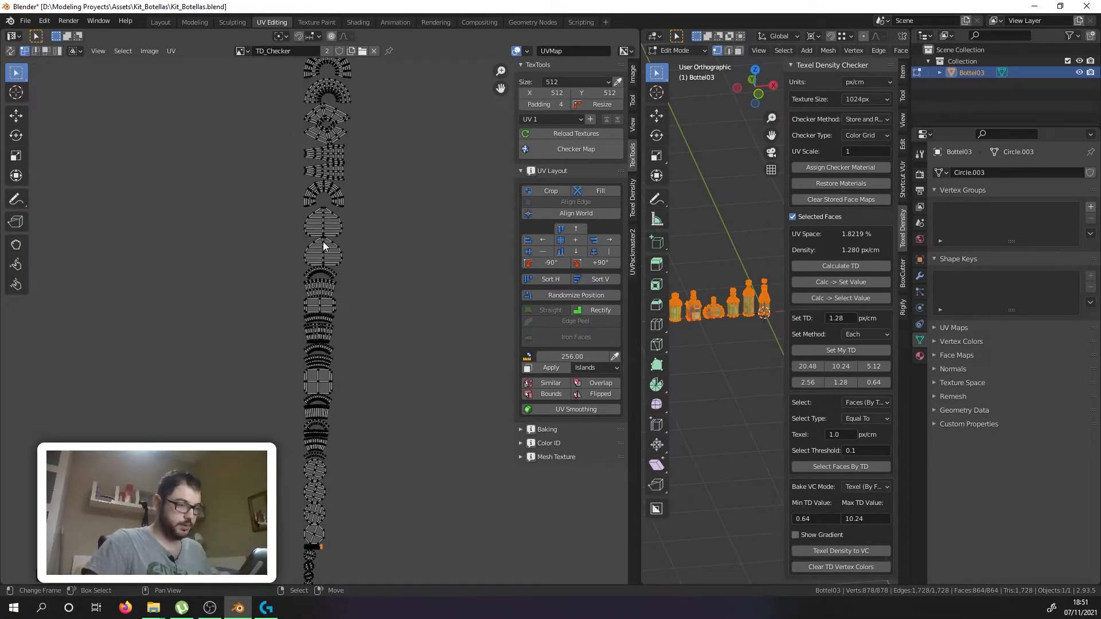
pyautogui.scroll(-3, 322, 242)
pyautogui.press('a')
pyautogui.click(591, 278)
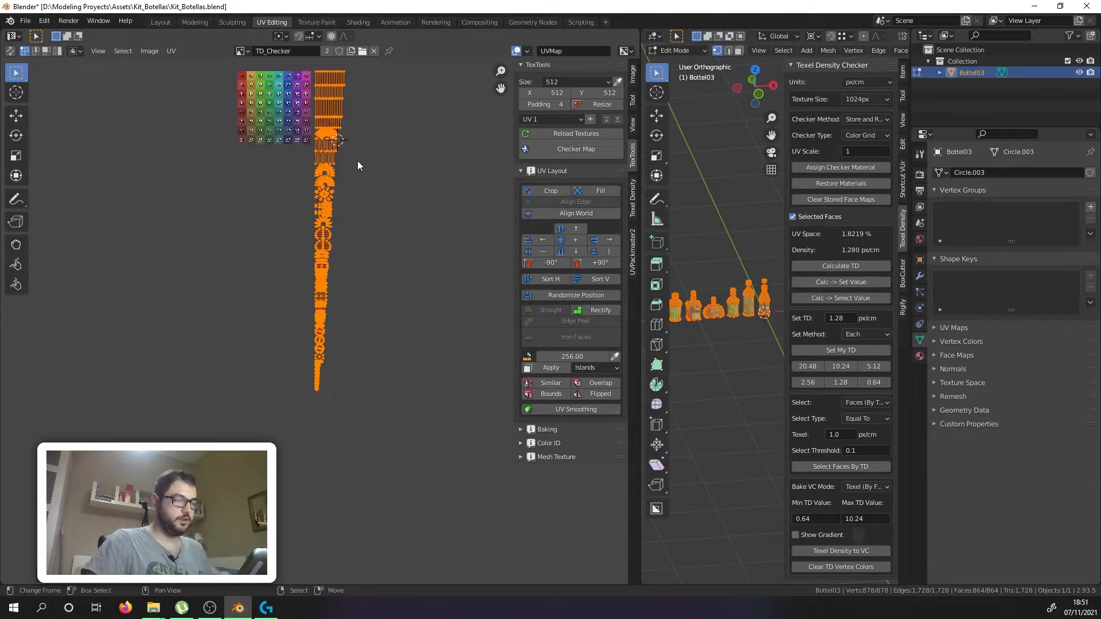
# Step: Move the whole column of UV islands onto the checker texture square, starting near its upper edge
pyautogui.moveTo(357, 161); pyautogui.dragTo(352, 233, button='middle')
pyautogui.scroll(1, 342, 201)
pyautogui.scroll(3, 338, 241)
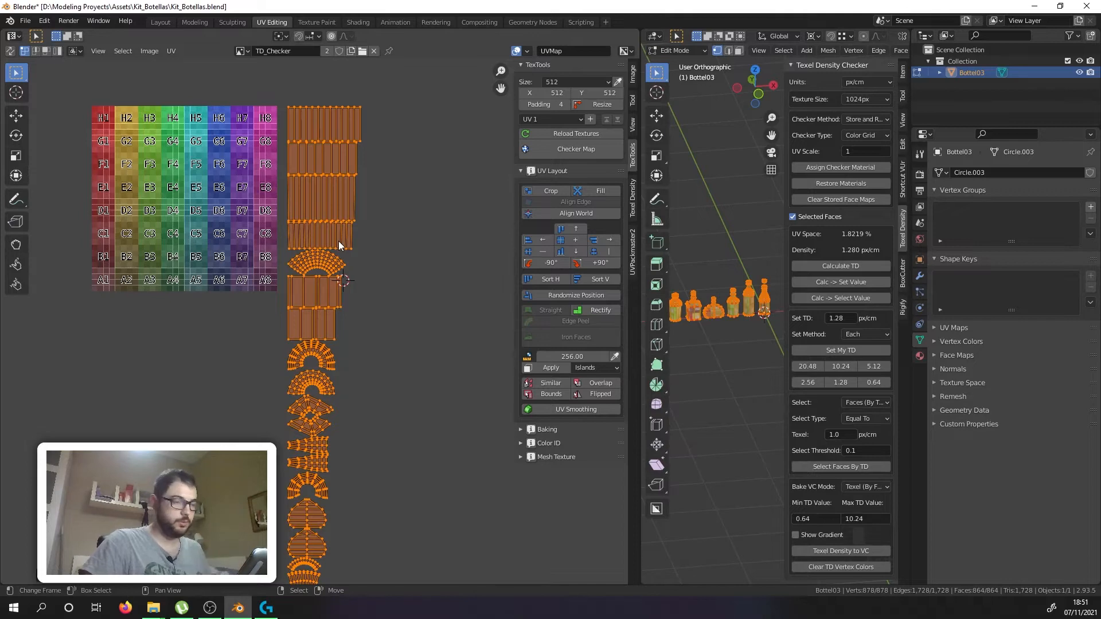
pyautogui.moveTo(338, 230); pyautogui.dragTo(438, 270, button='middle')
pyautogui.press('g')
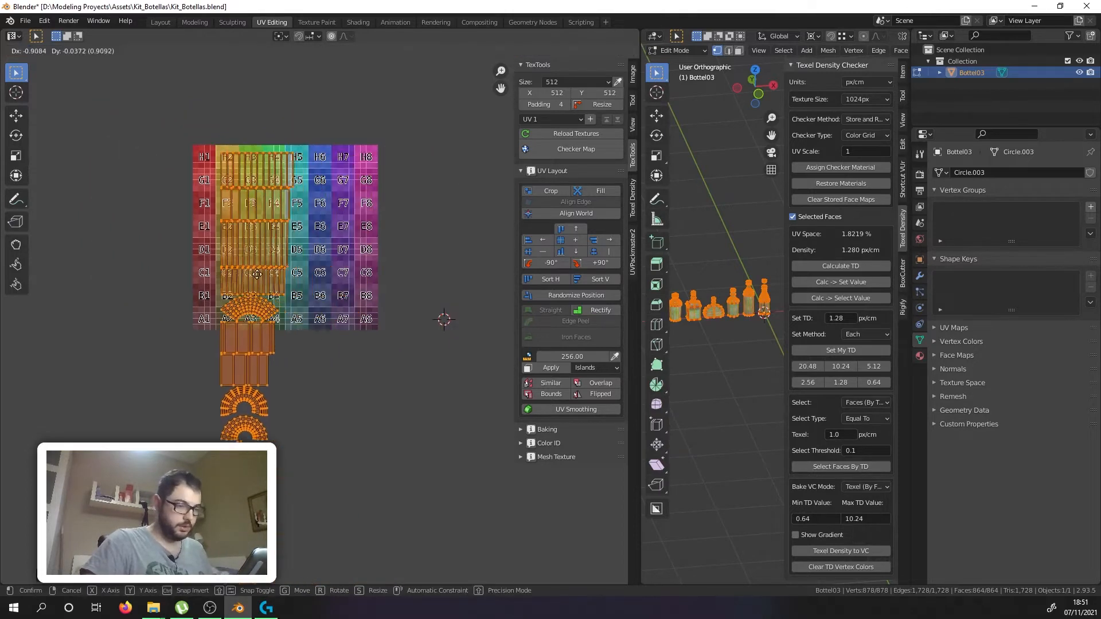
pyautogui.click(257, 272)
pyautogui.scroll(4, 223, 230)
pyautogui.scroll(-2, 285, 314)
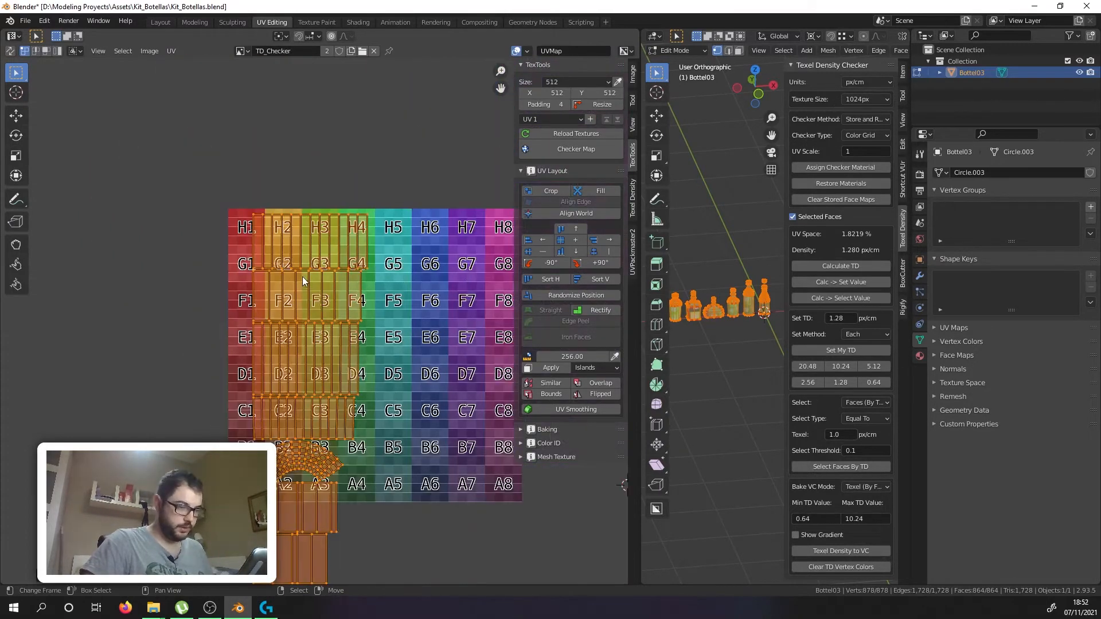
# Step: Unlink the checker image from the UV editor and move all islands into the upper-left corner of the UV square
pyautogui.click(374, 51)
pyautogui.scroll(5, 344, 341)
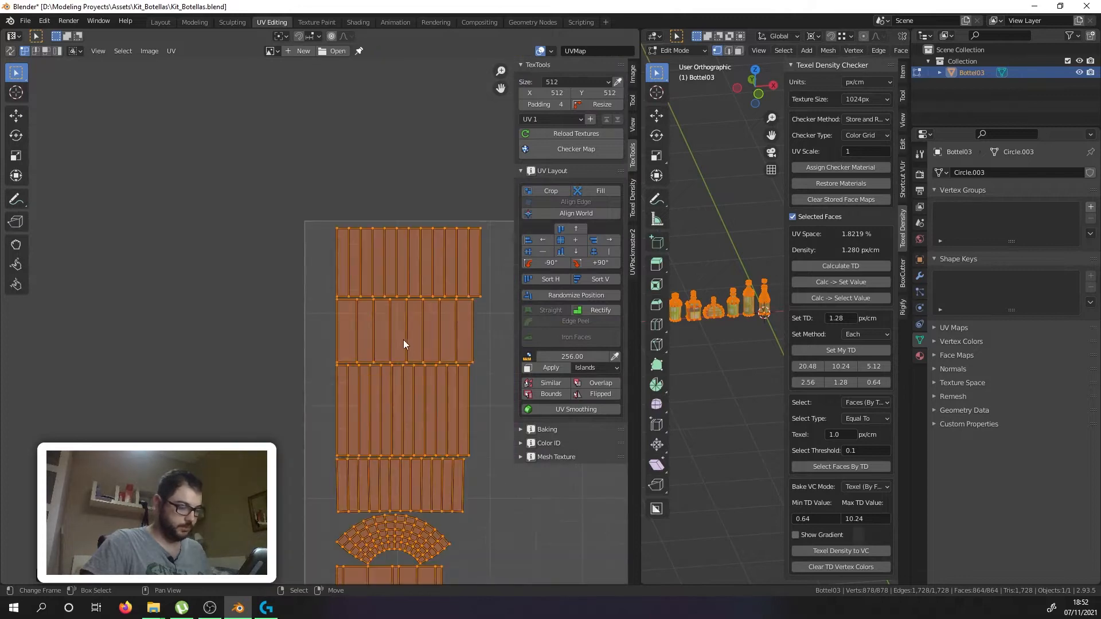
pyautogui.press('g')
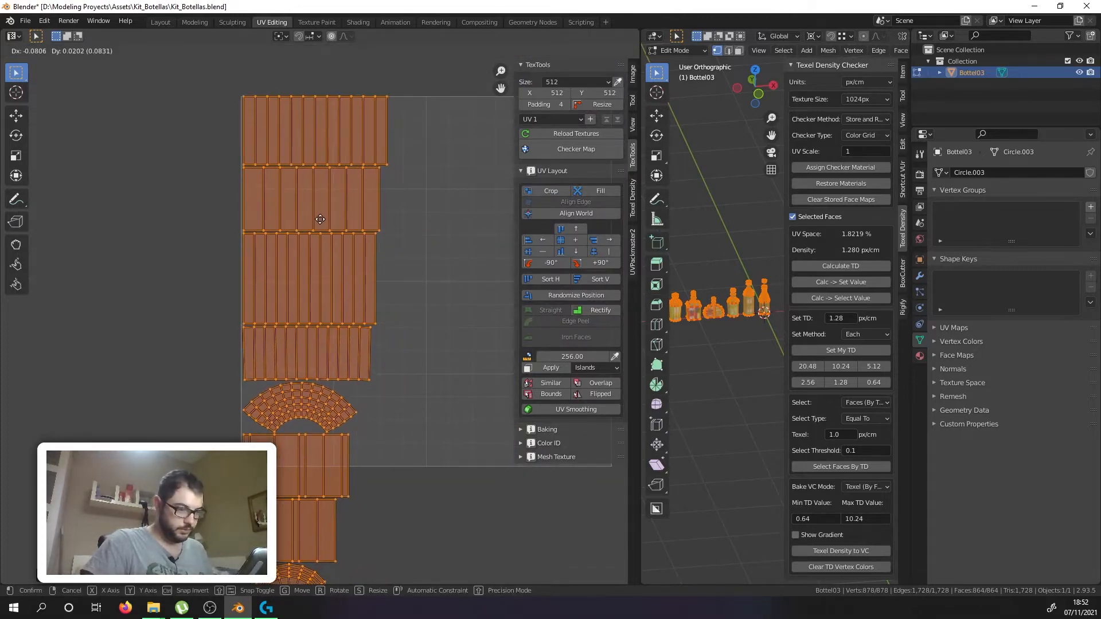
pyautogui.click(323, 232)
# Step: Select the two rectangular islands below the arched grid and move them beside the topmost island, aligned with the UV square's upper edge
pyautogui.scroll(-2, 324, 248)
pyautogui.click(317, 408)
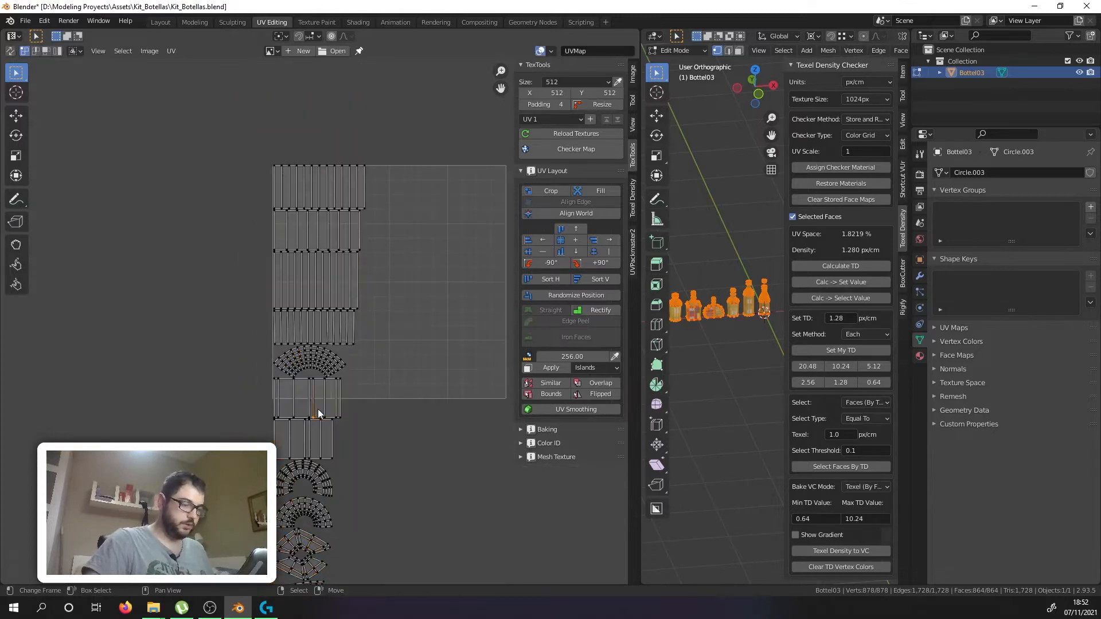
pyautogui.press('l')
pyautogui.moveTo(346, 393); pyautogui.dragTo(276, 427, button='middle')
pyautogui.press('g')
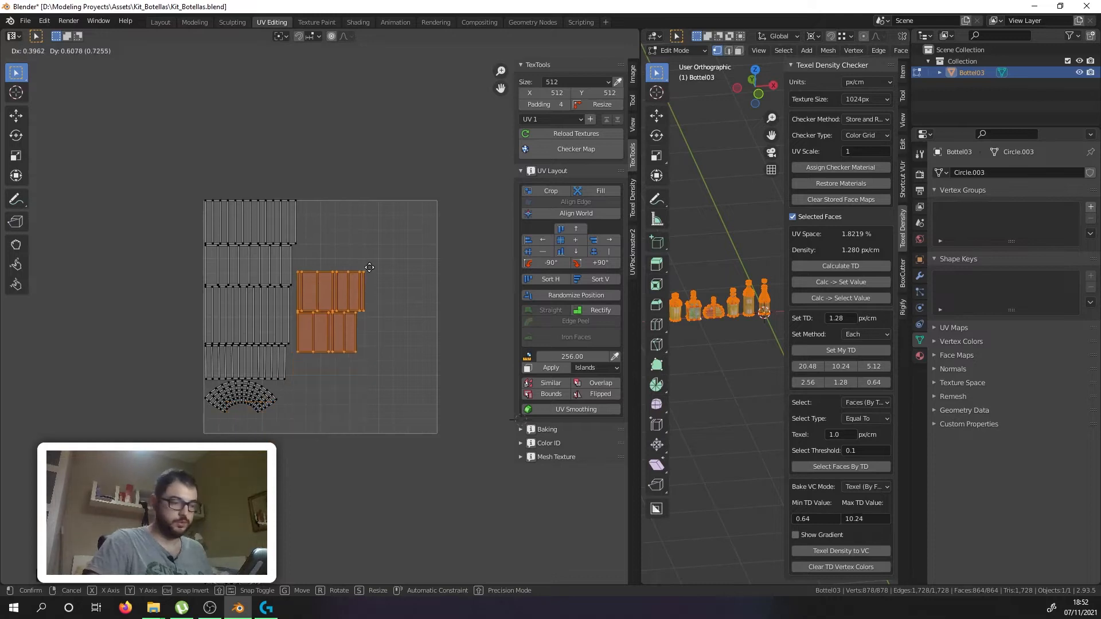
pyautogui.click(368, 252)
pyautogui.scroll(3, 316, 235)
pyautogui.press('g')
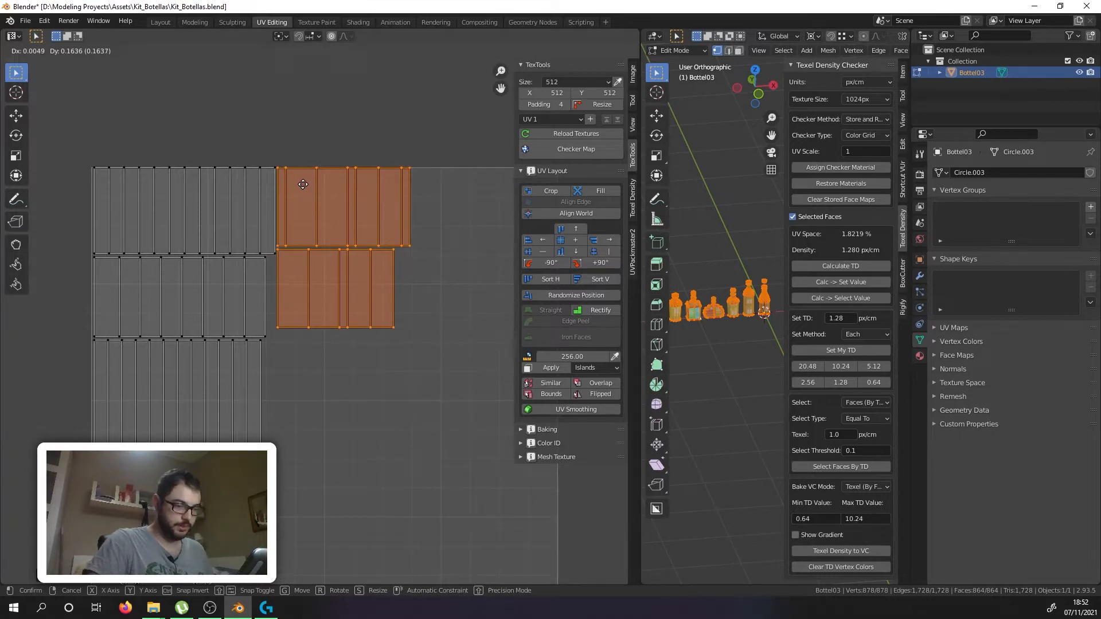
pyautogui.click(303, 184)
# Step: Select all UV islands and nudge them into alignment with the upper-left corner of the UV square
pyautogui.press('a')
pyautogui.press('a')
pyautogui.scroll(3, 267, 232)
pyautogui.scroll(-1, 270, 199)
pyautogui.moveTo(274, 203); pyautogui.dragTo(351, 241, button='middle')
pyautogui.press('g')
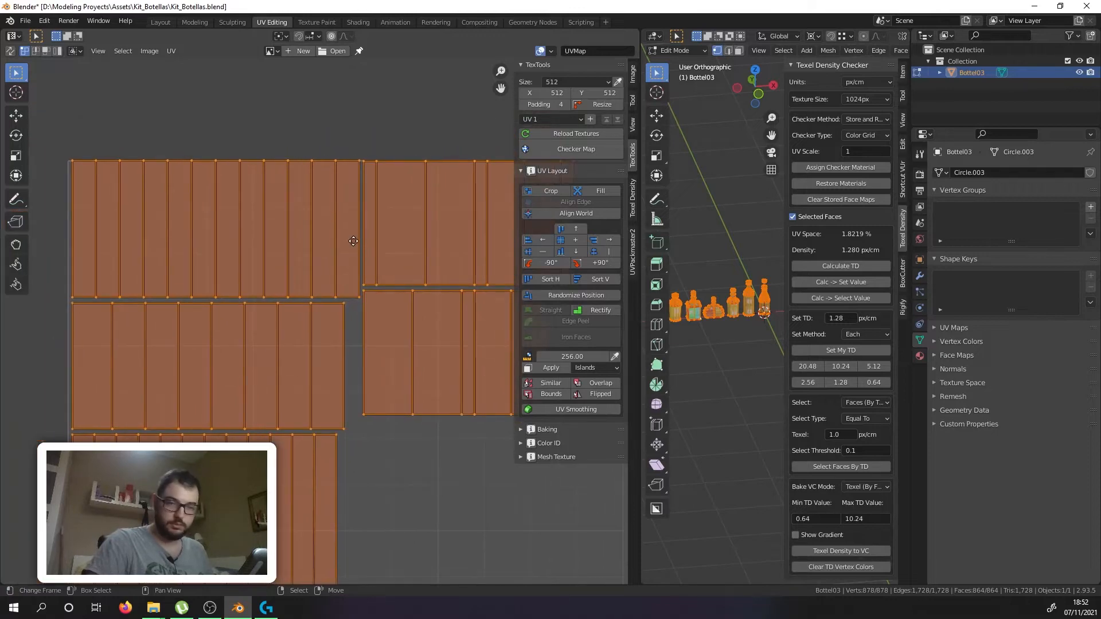
pyautogui.click(353, 246)
pyautogui.scroll(-6, 353, 248)
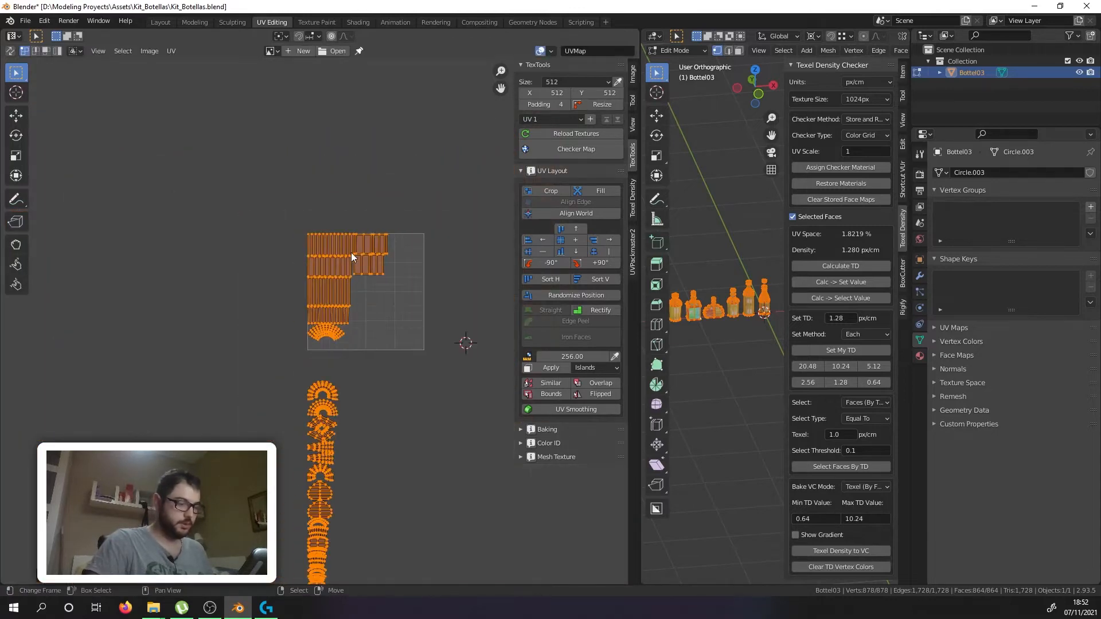
# Step: Select the topmost arched island of the column below the UV square and move it beside the fan-shaped island in the square's lowest row
pyautogui.scroll(3, 333, 394)
pyautogui.hotkey('alt', 'a')
pyautogui.press('l')
pyautogui.moveTo(321, 387); pyautogui.dragTo(230, 491, button='middle')
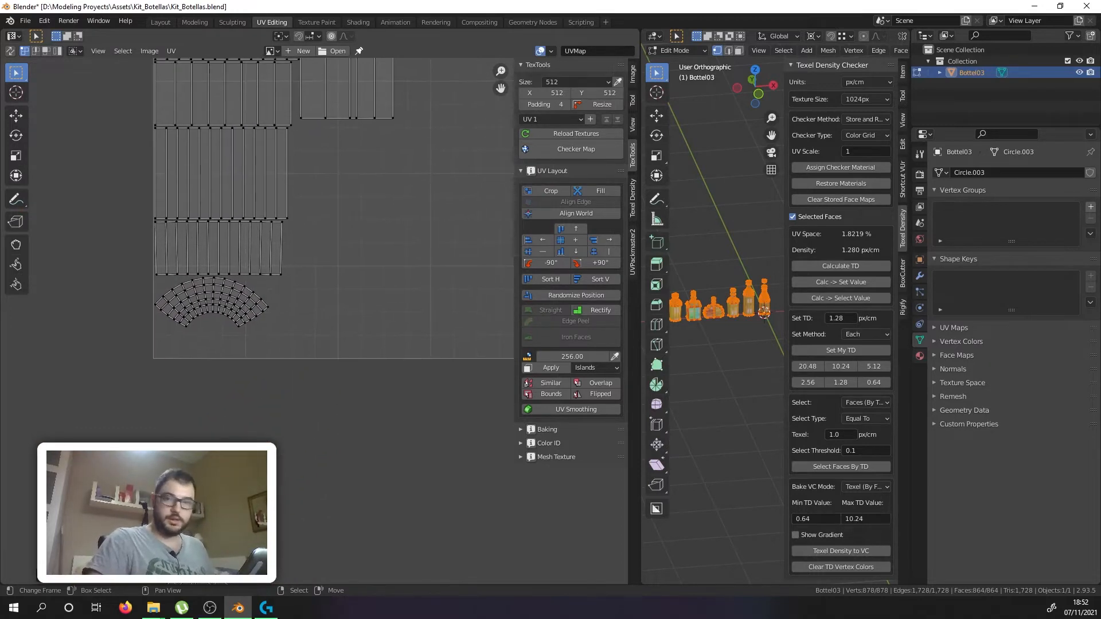
pyautogui.press('g')
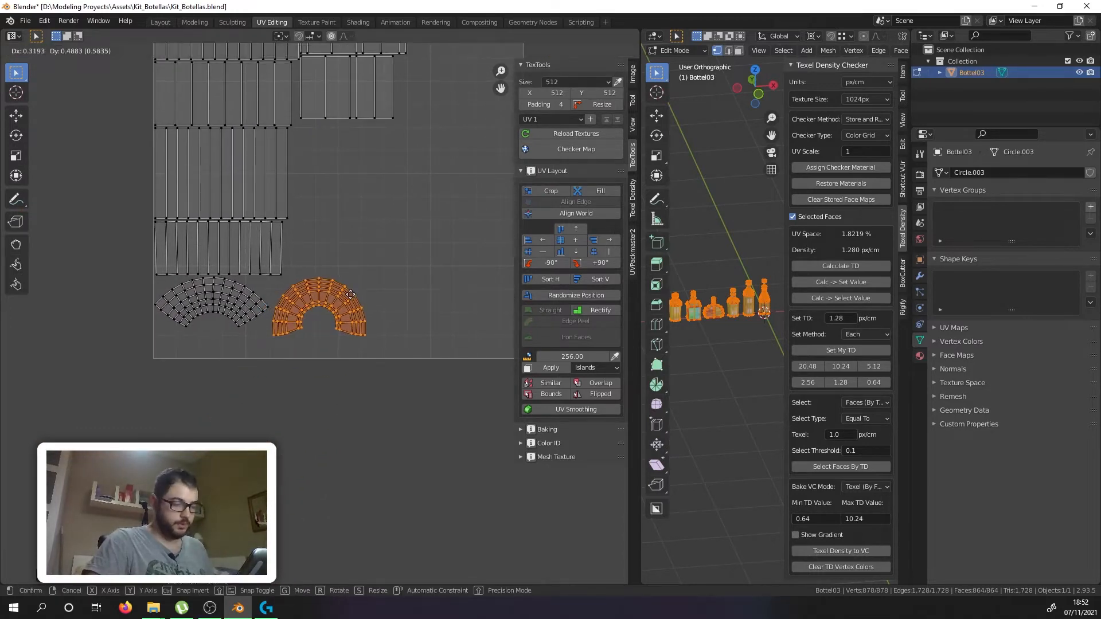
pyautogui.click(351, 292)
# Step: Select the next arched island of the column and place it beside the two arched islands in the UV square's lowest row
pyautogui.scroll(-3, 351, 293)
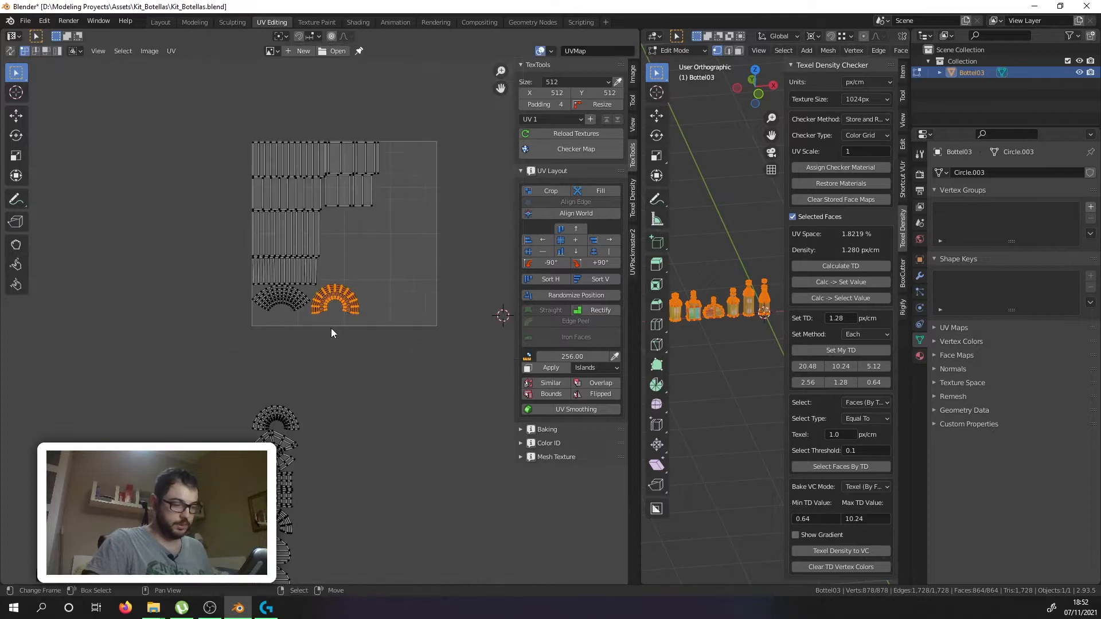
pyautogui.scroll(1, 272, 435)
pyautogui.hotkey('alt', 'a')
pyautogui.press('l')
pyautogui.moveTo(286, 403); pyautogui.dragTo(222, 434, button='middle')
pyautogui.press('g')
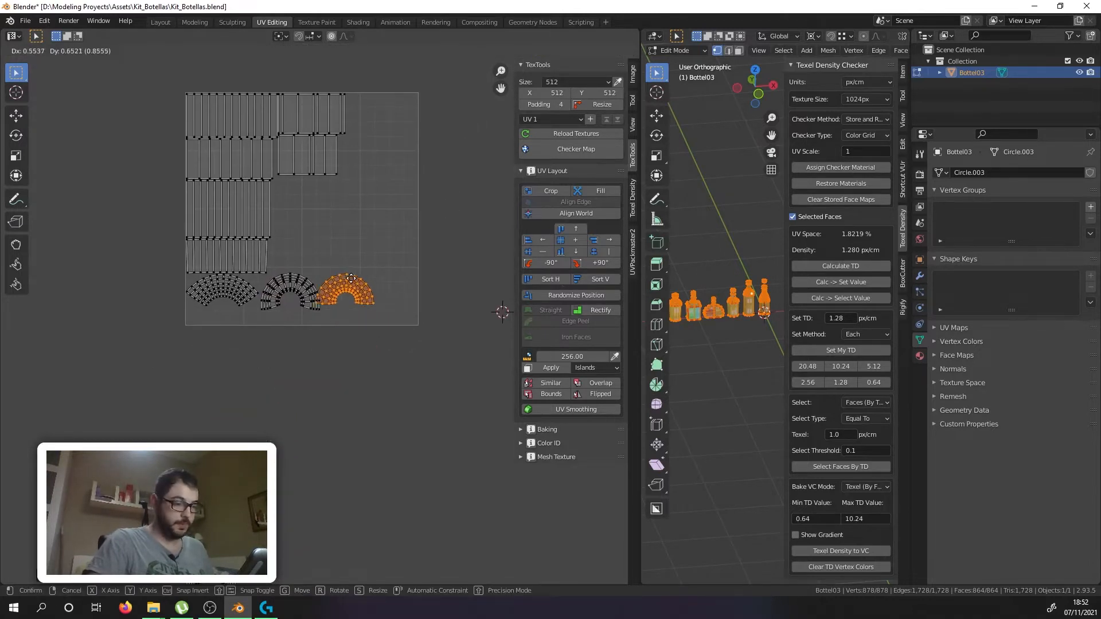
pyautogui.click(362, 287)
# Step: Move the two facing half-ring islands into the UV square's upper row, beside the end of the rectangular strips
pyautogui.scroll(-2, 361, 287)
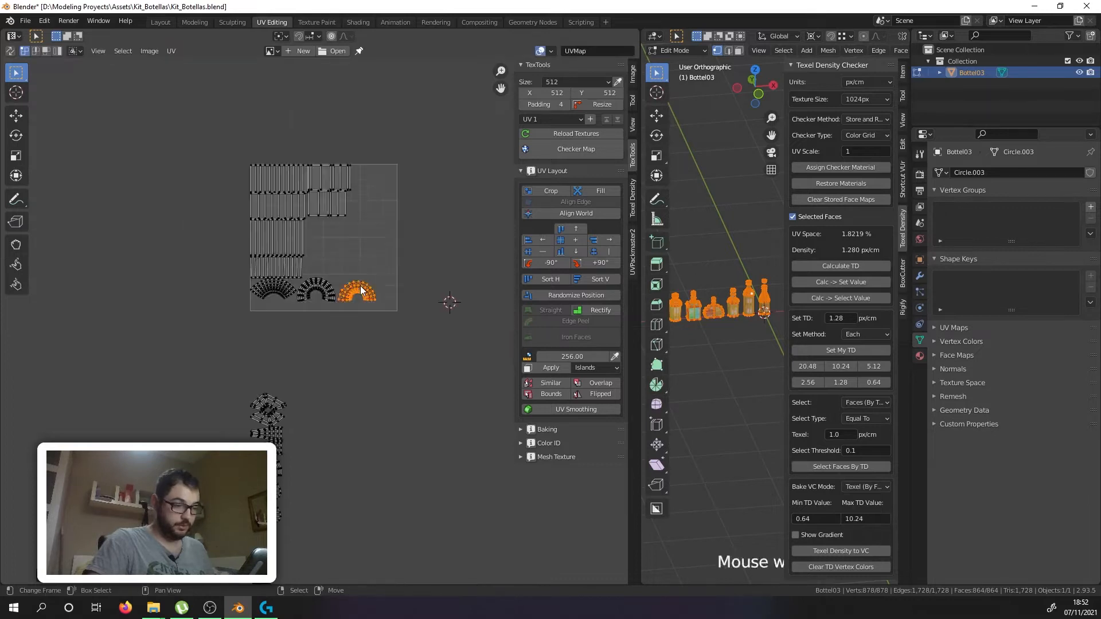
pyautogui.scroll(4, 348, 298)
pyautogui.scroll(-3, 267, 371)
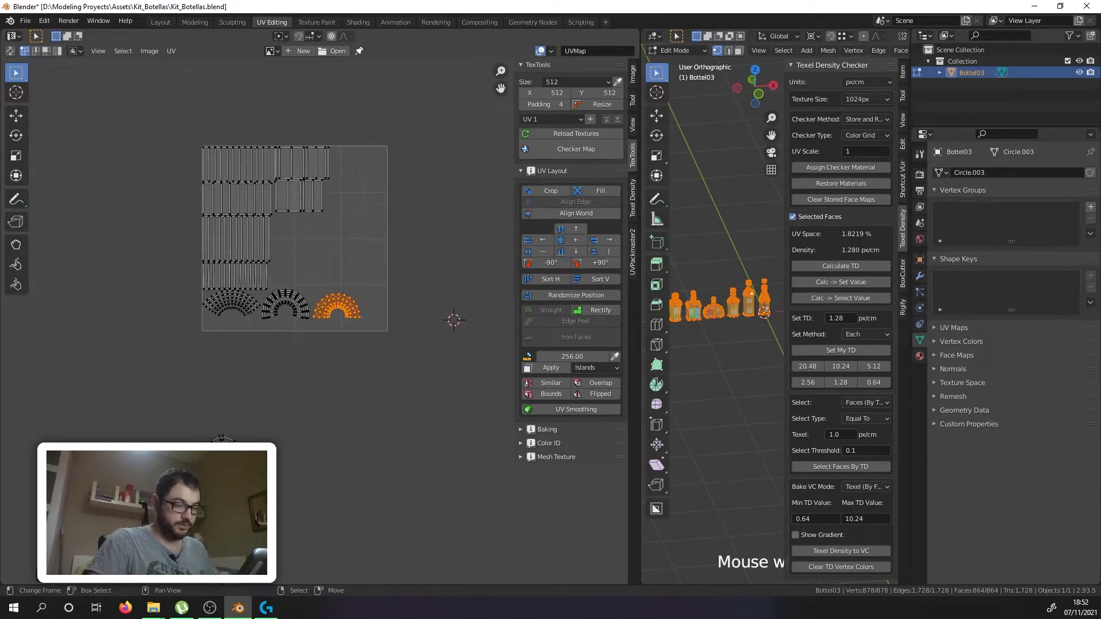
pyautogui.moveTo(251, 421); pyautogui.dragTo(222, 464, button='middle')
pyautogui.press('g')
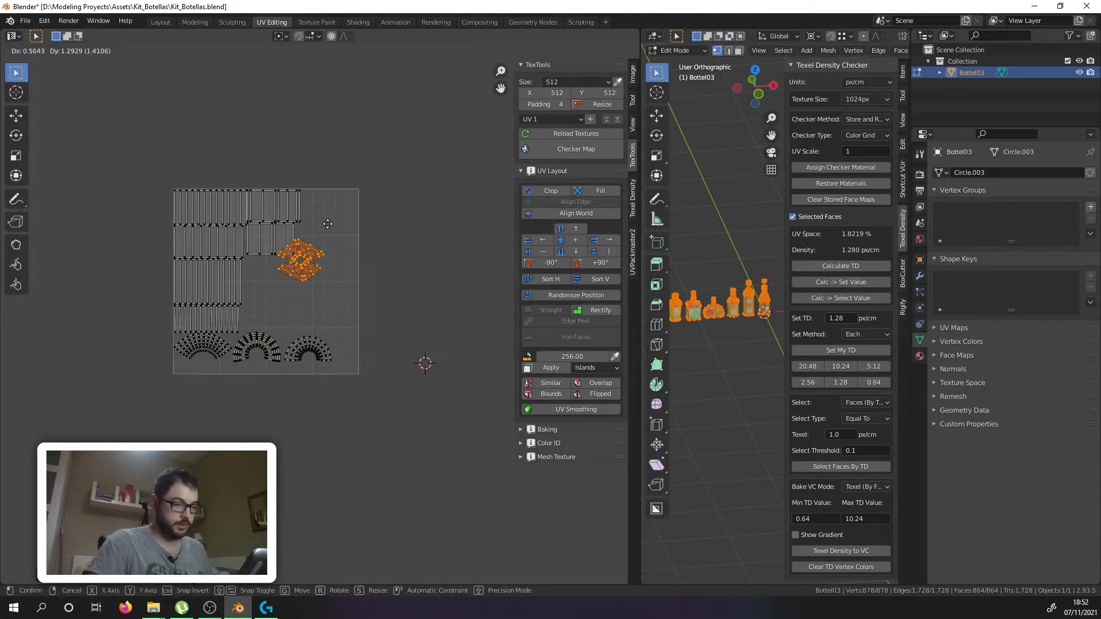
pyautogui.click(337, 197)
pyautogui.scroll(4, 323, 219)
pyautogui.press('g')
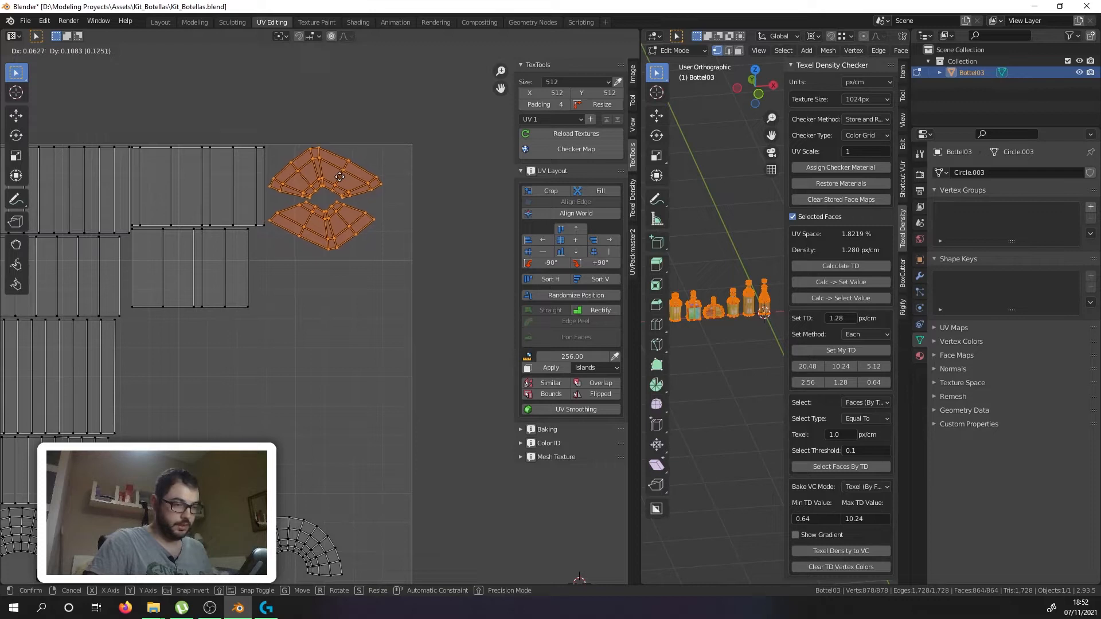
pyautogui.click(340, 181)
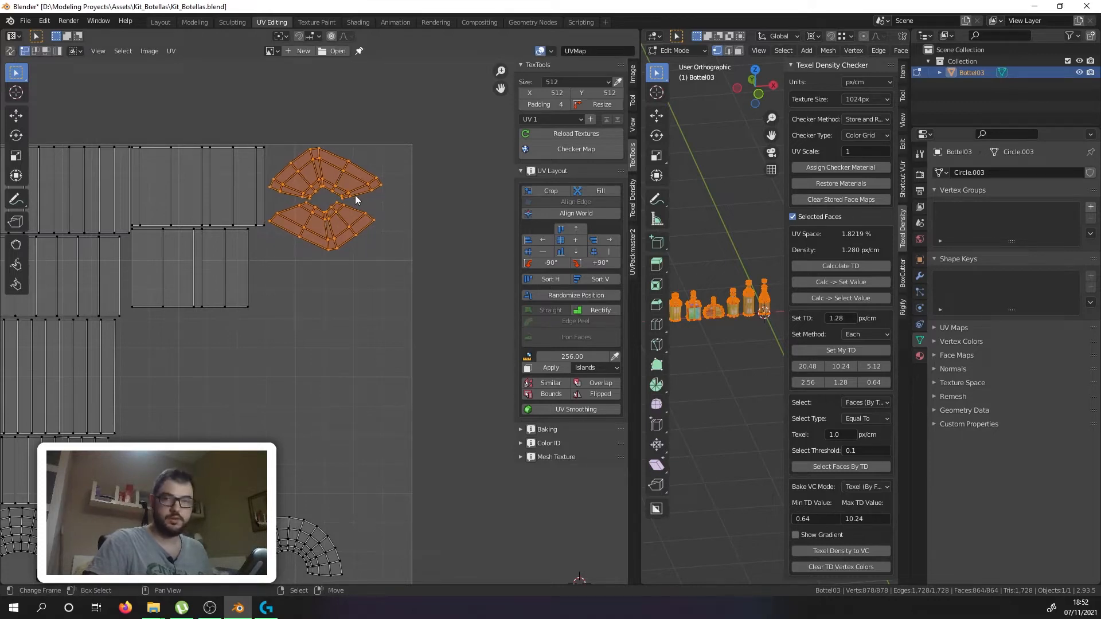
# Step: Rotate the two half-ring islands about 57°, and offset the right half slightly downward from the other
pyautogui.press('r')
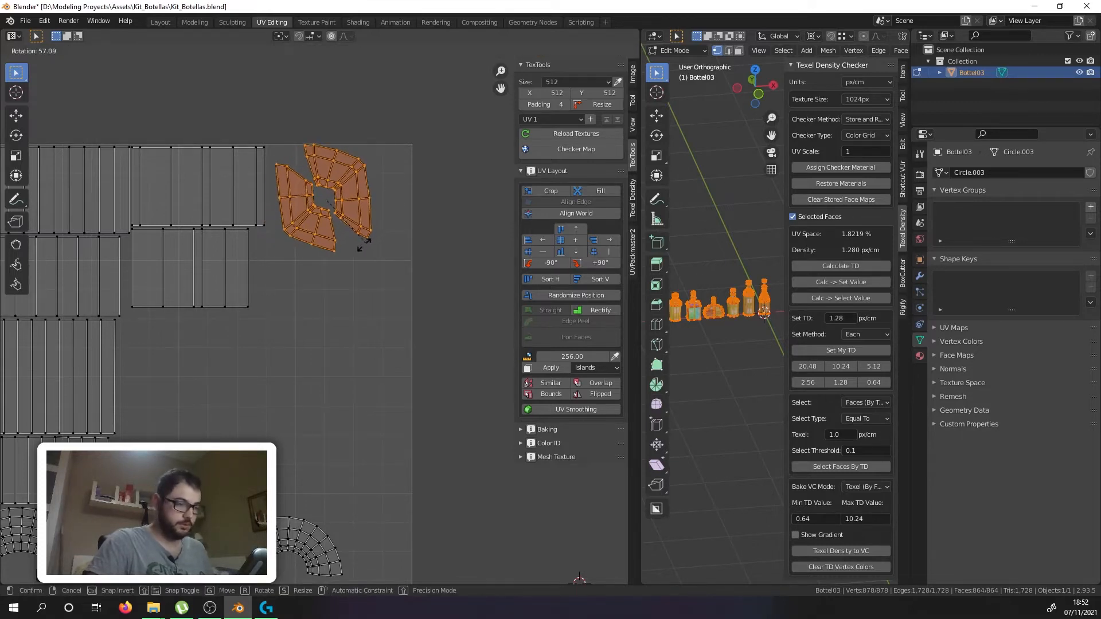
pyautogui.click(361, 246)
pyautogui.scroll(1, 327, 191)
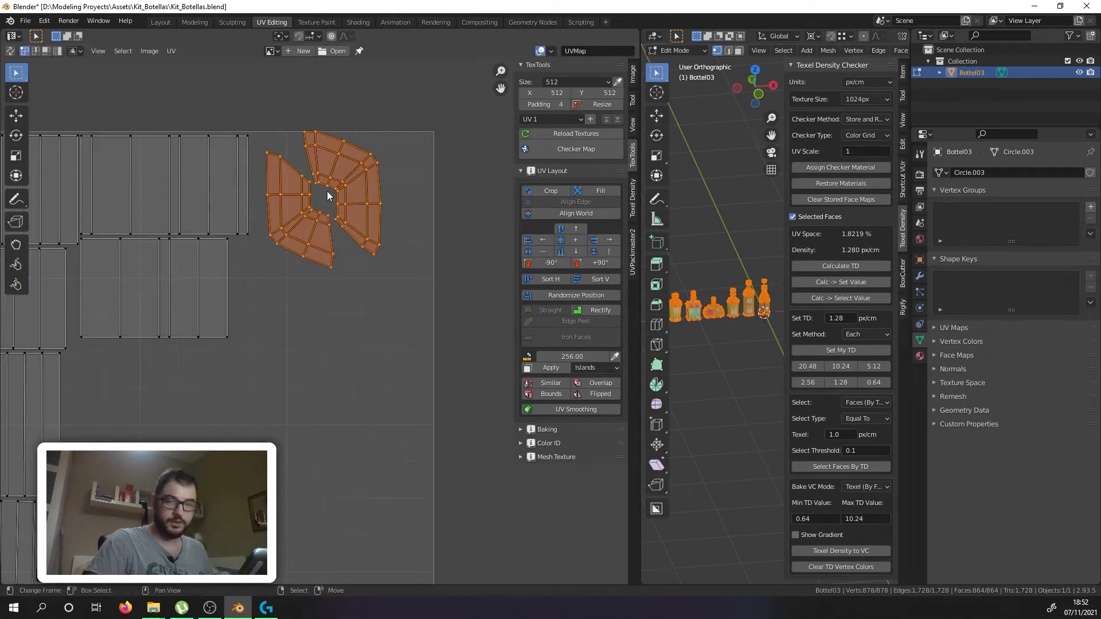
pyautogui.click(344, 194)
pyautogui.press('l')
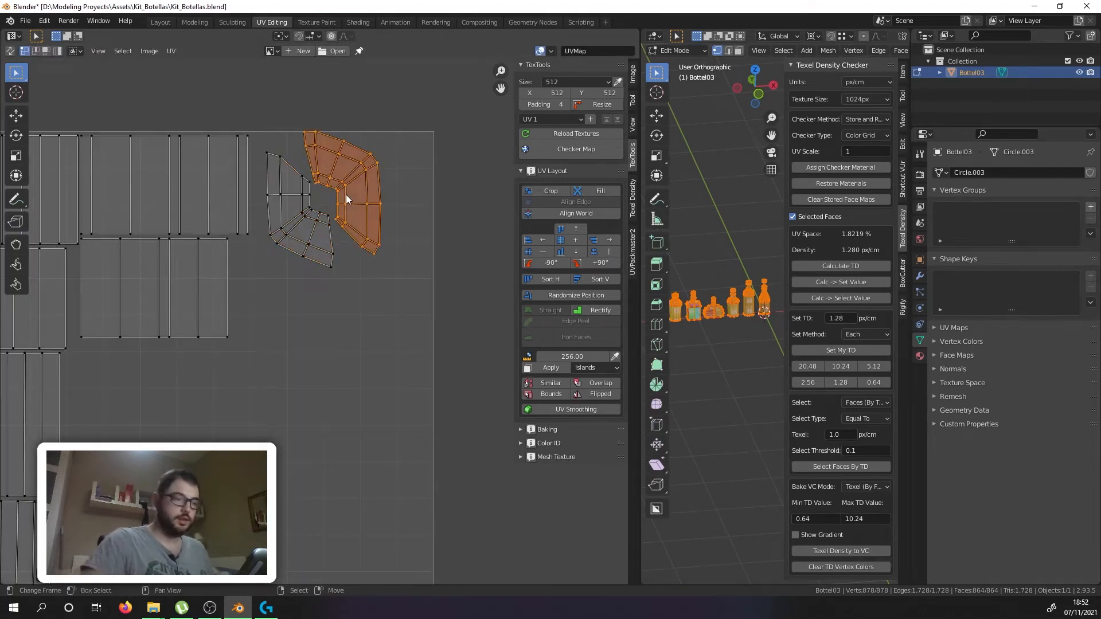
pyautogui.scroll(2, 346, 194)
pyautogui.press('g')
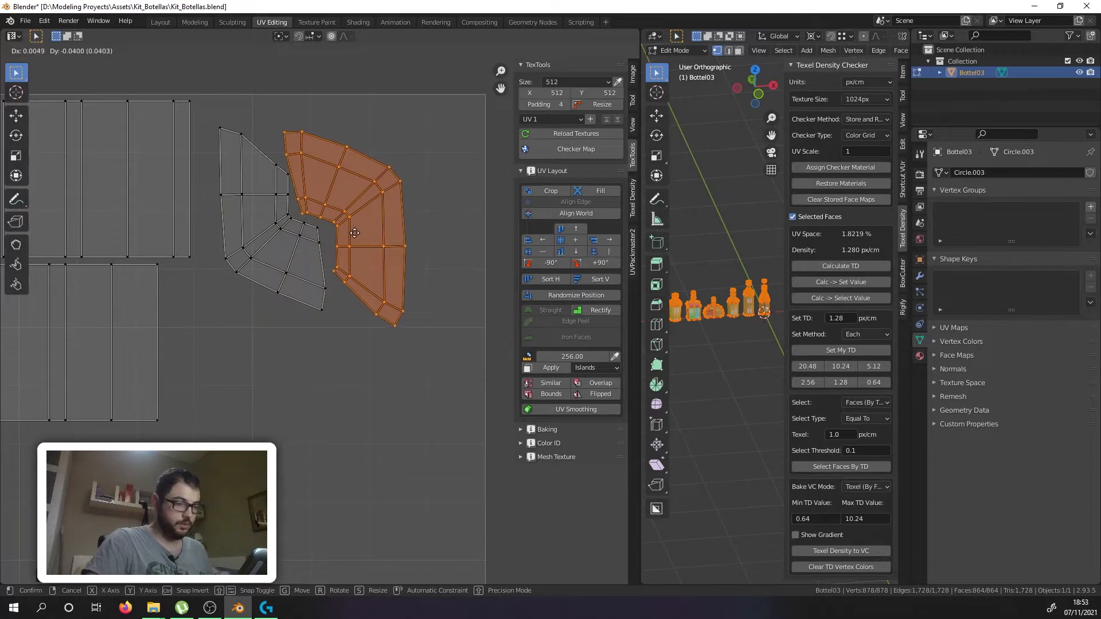
pyautogui.click(356, 234)
# Step: Select both half-ring islands and move them close against the last upper strip and the UV square's upper edge
pyautogui.press('l')
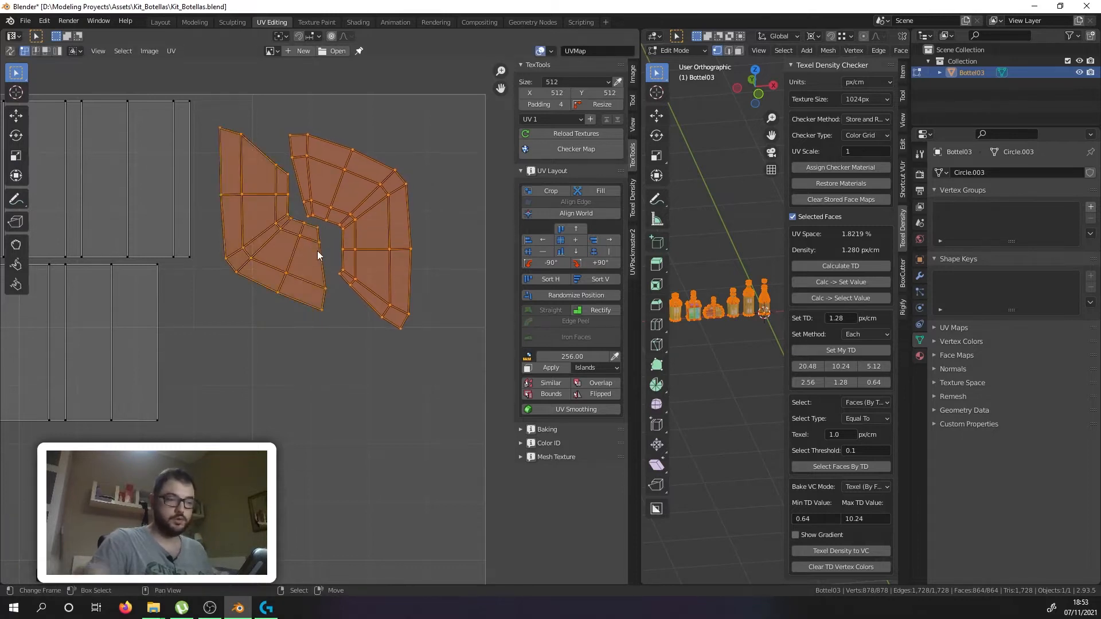
pyautogui.press('g')
pyautogui.click(305, 217)
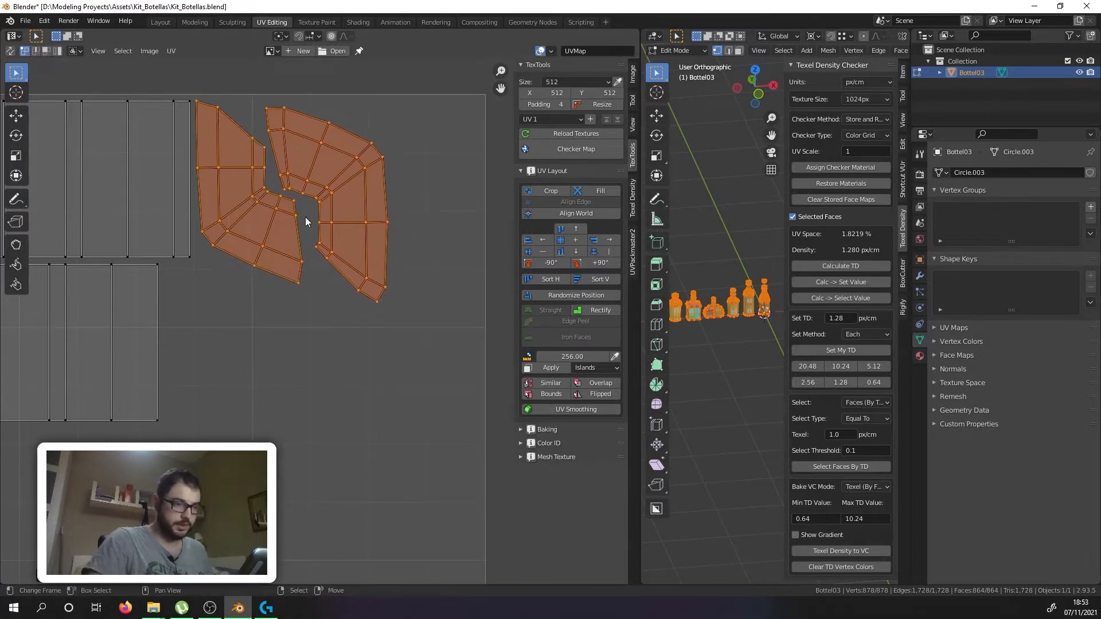
pyautogui.scroll(7, 207, 104)
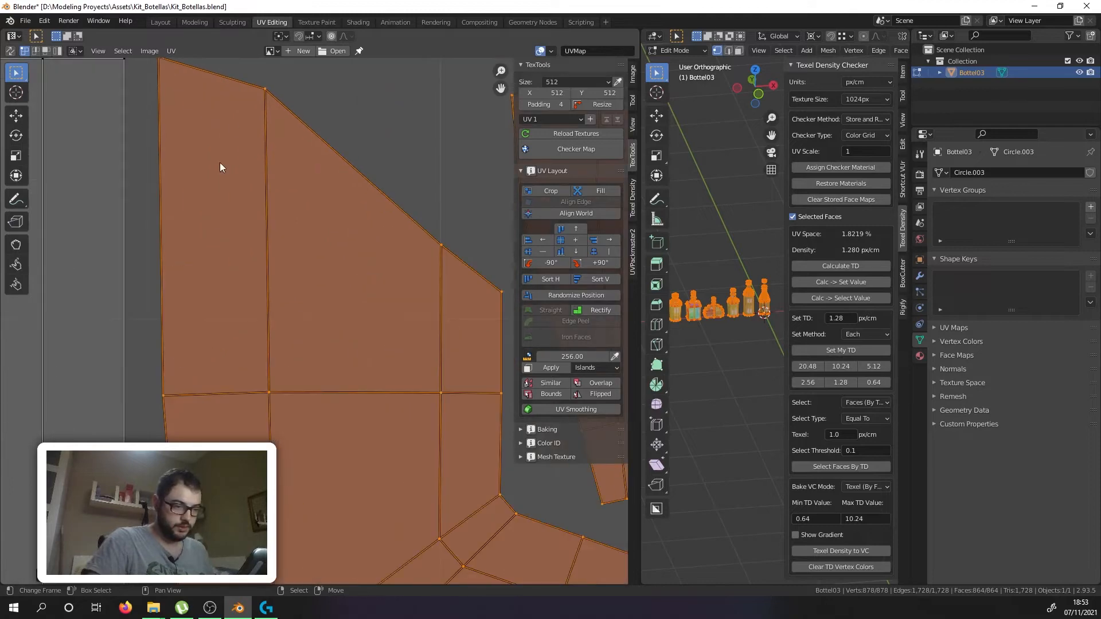
pyautogui.scroll(-10, 253, 260)
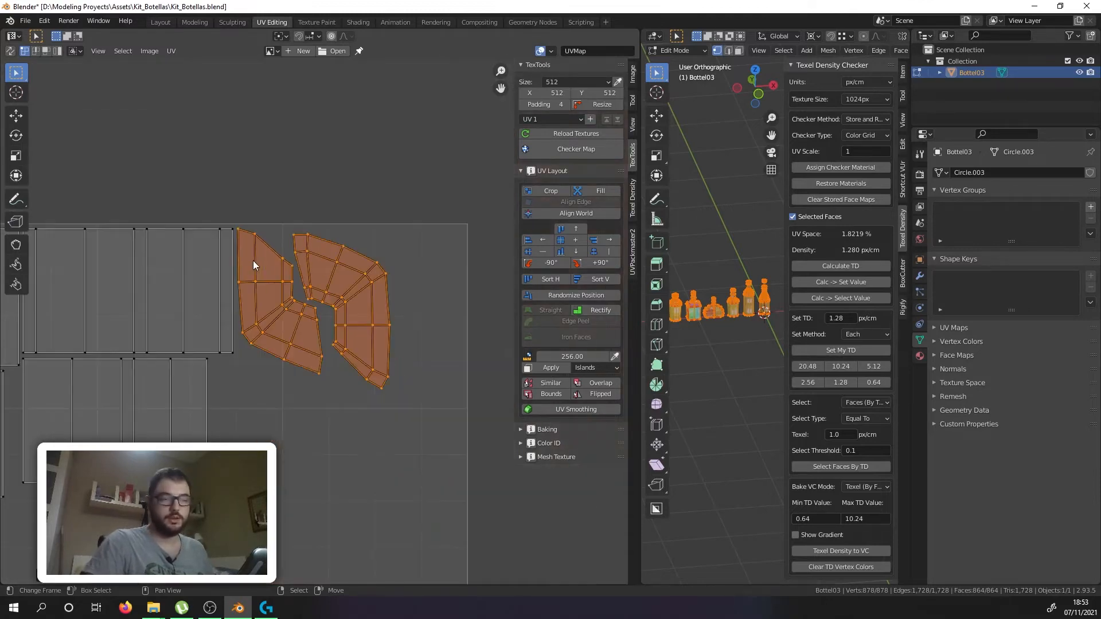
# Step: Rotate the upper tapered island about 180° and move it down so it nests against the tapered island below
pyautogui.moveTo(242, 401); pyautogui.dragTo(299, 195, button='middle')
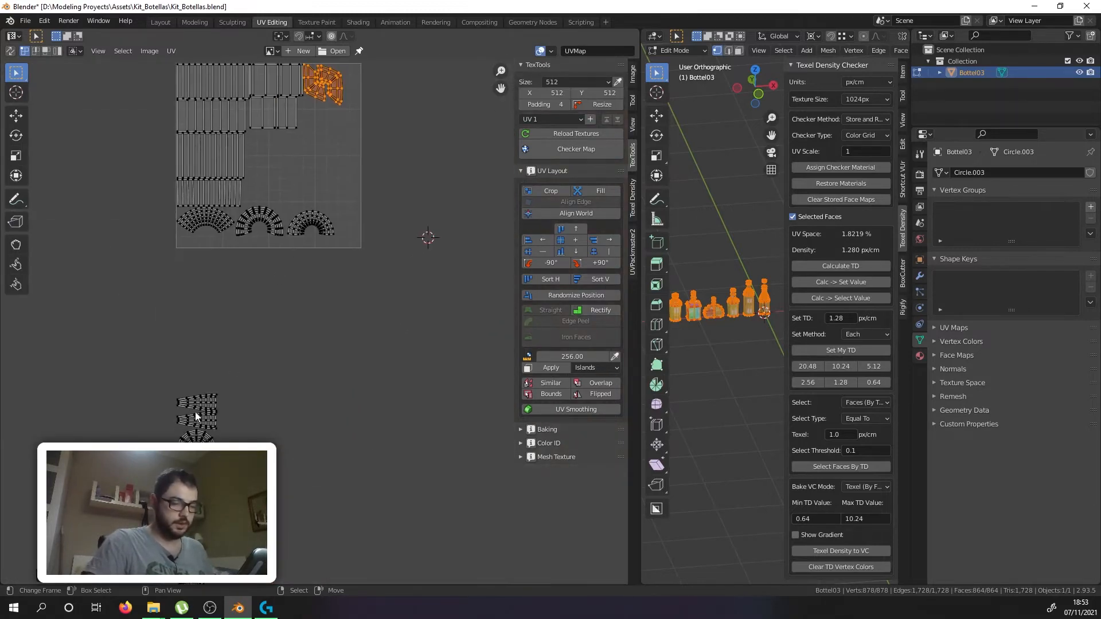
pyautogui.click(199, 412)
pyautogui.scroll(6, 196, 411)
pyautogui.press('l')
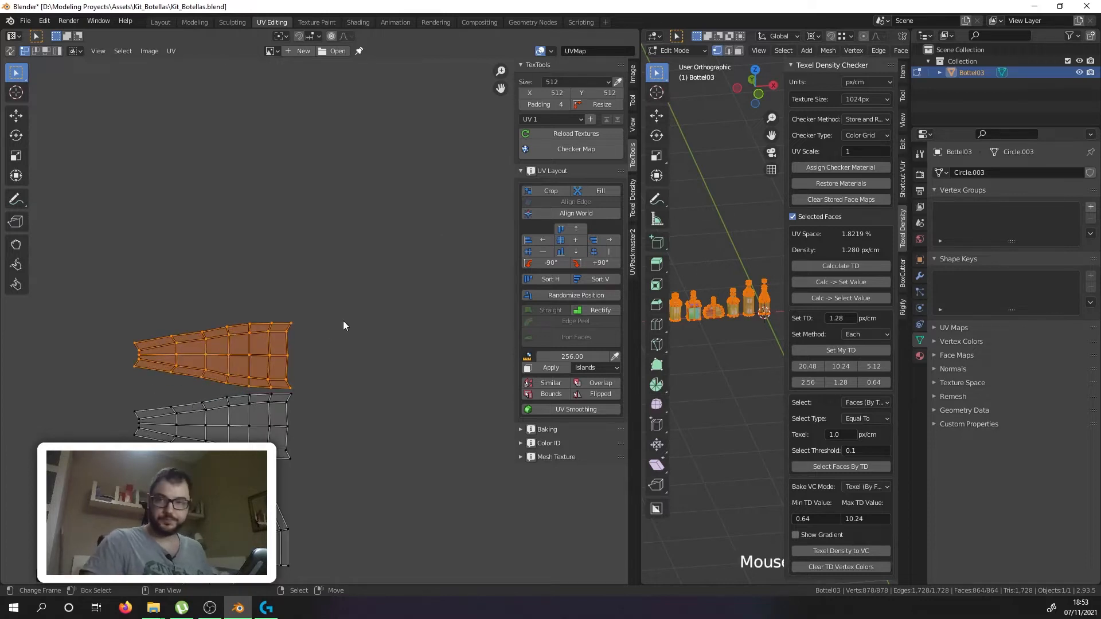
pyautogui.press('r')
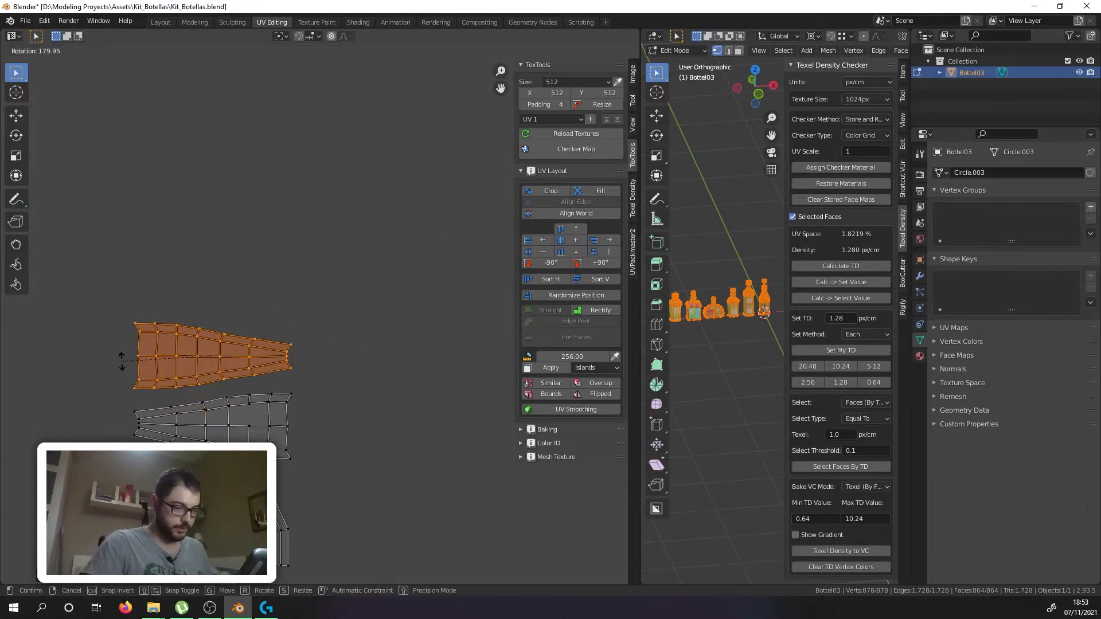
pyautogui.click(121, 361)
pyautogui.scroll(3, 212, 373)
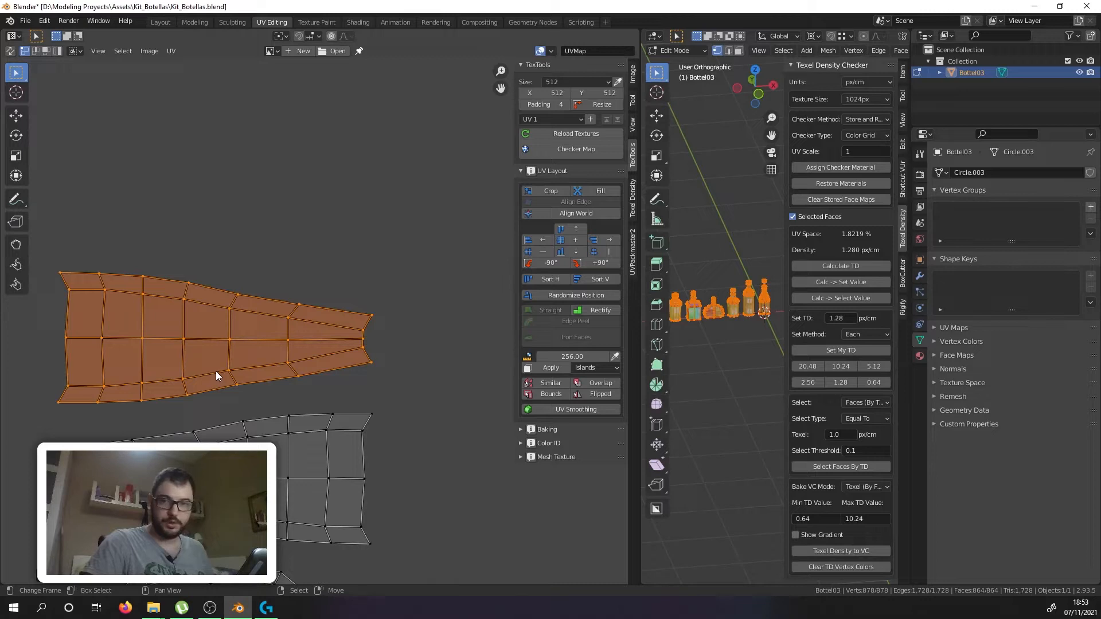
pyautogui.press('g')
pyautogui.click(225, 439)
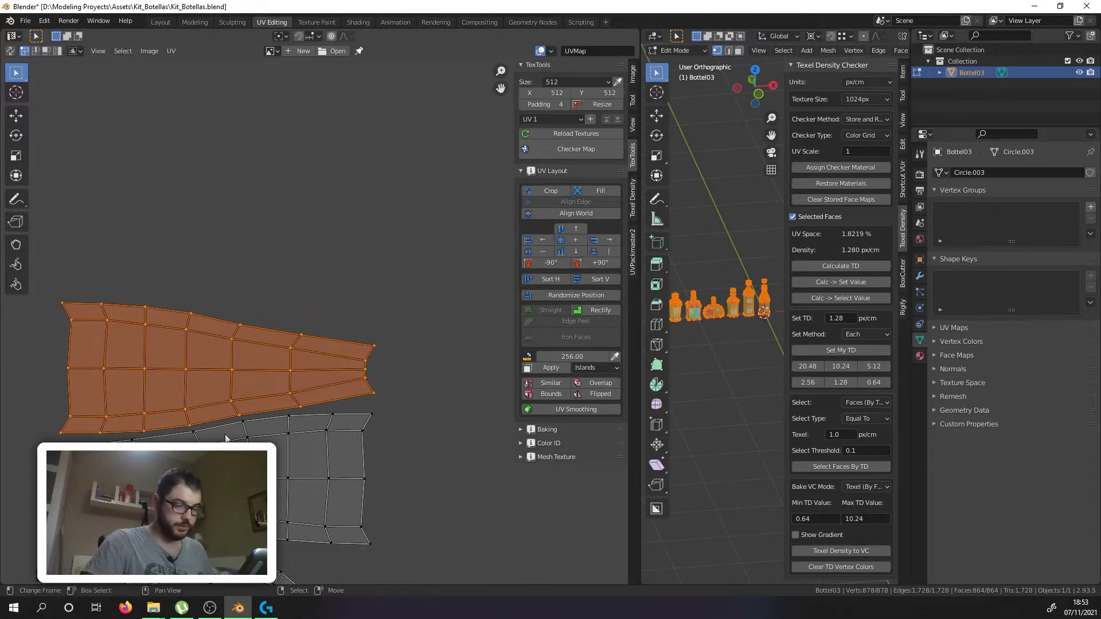
# Step: Move the two nested tapered islands into the UV square, beside the second-row rectangular island and below the half-rings
pyautogui.scroll(-10, 225, 439)
pyautogui.scroll(2, 225, 439)
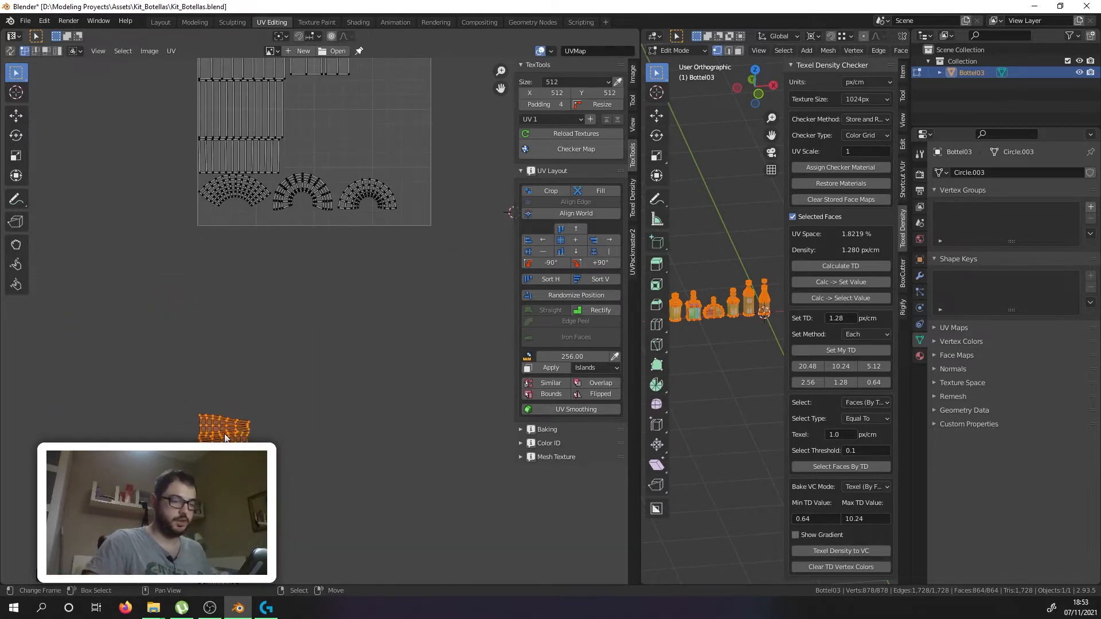
pyautogui.scroll(-1, 225, 439)
pyautogui.press('g')
pyautogui.click(359, 130)
pyautogui.scroll(4, 359, 130)
pyautogui.moveTo(359, 130); pyautogui.dragTo(309, 291, button='middle')
pyautogui.press('g')
pyautogui.click(264, 309)
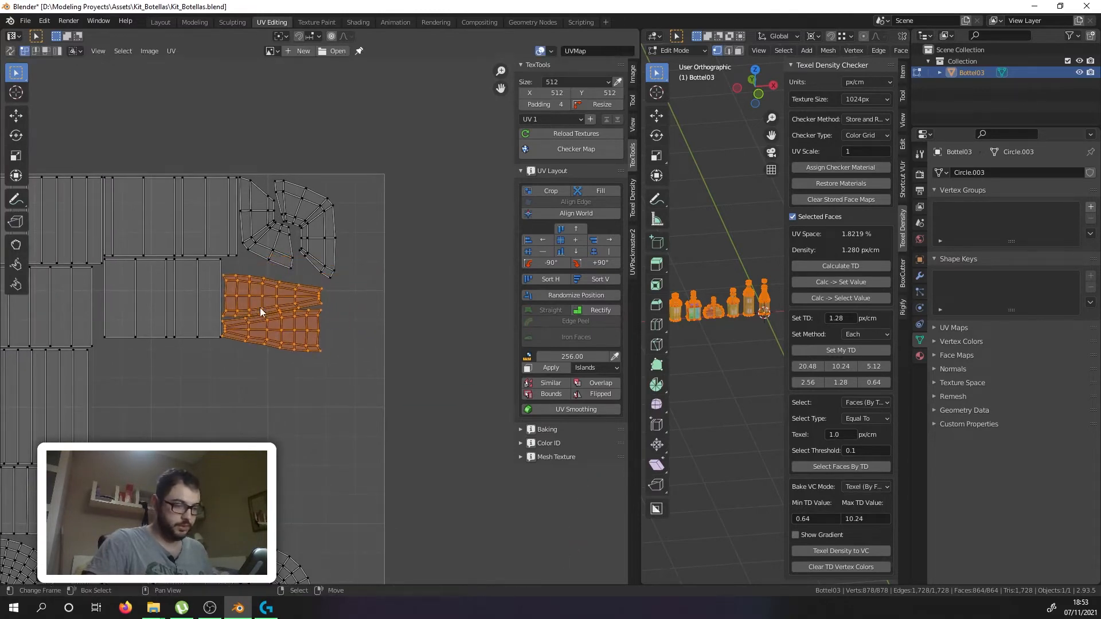
# Step: Reposition the two tapered islands more tightly between the second-row rectangular island and the half-rings above
pyautogui.moveTo(164, 302); pyautogui.dragTo(240, 328, button='middle')
pyautogui.moveTo(408, 312); pyautogui.dragTo(289, 377, button='middle')
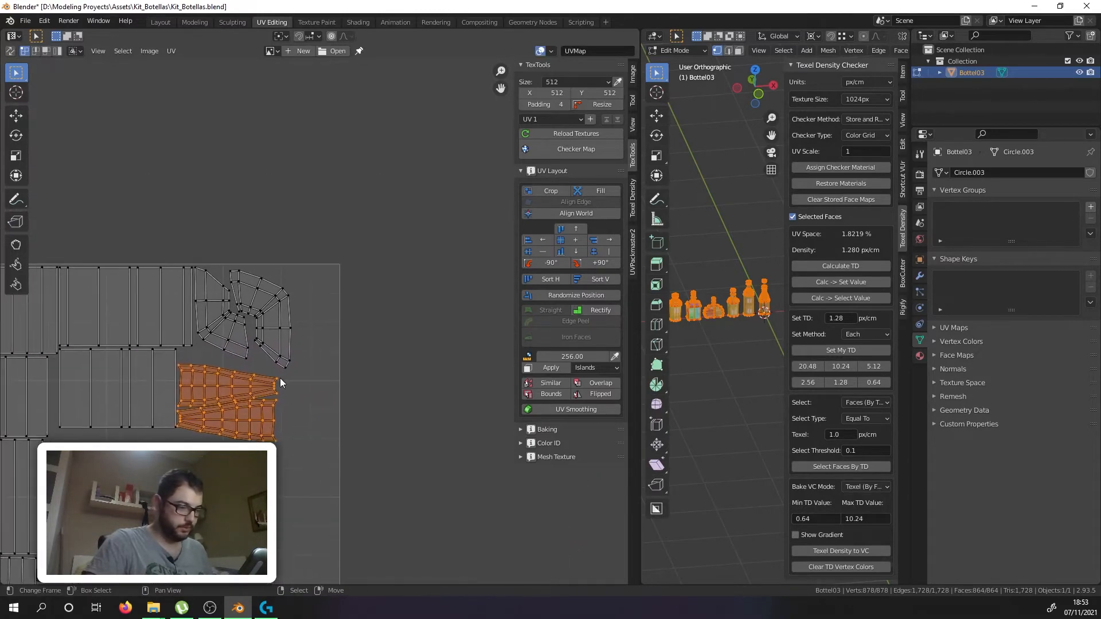
pyautogui.press('g')
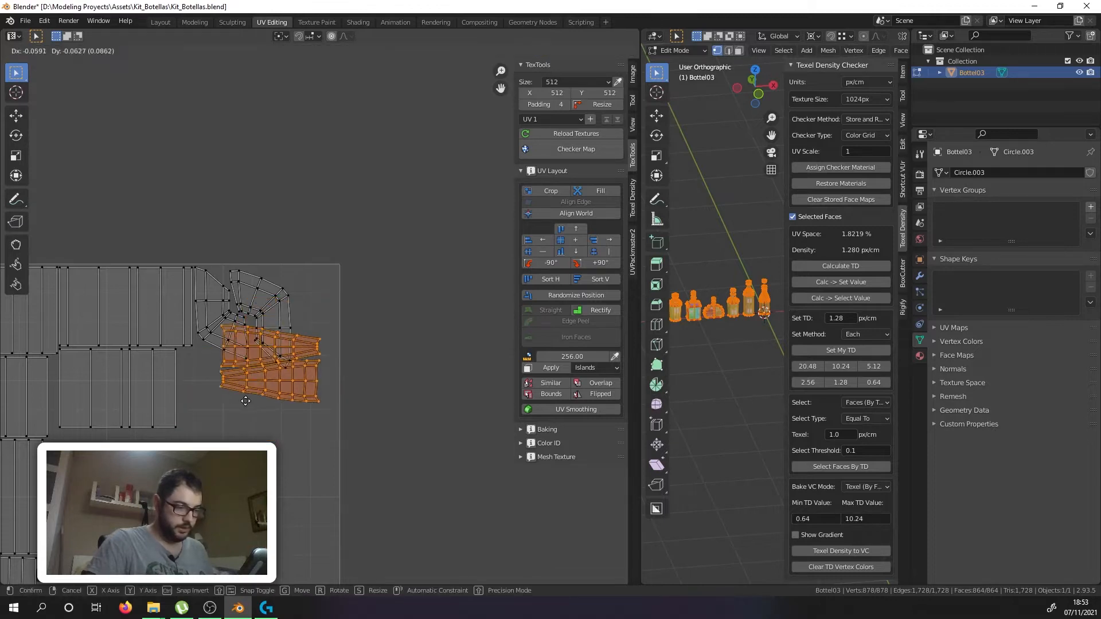
pyautogui.scroll(4, 230, 390)
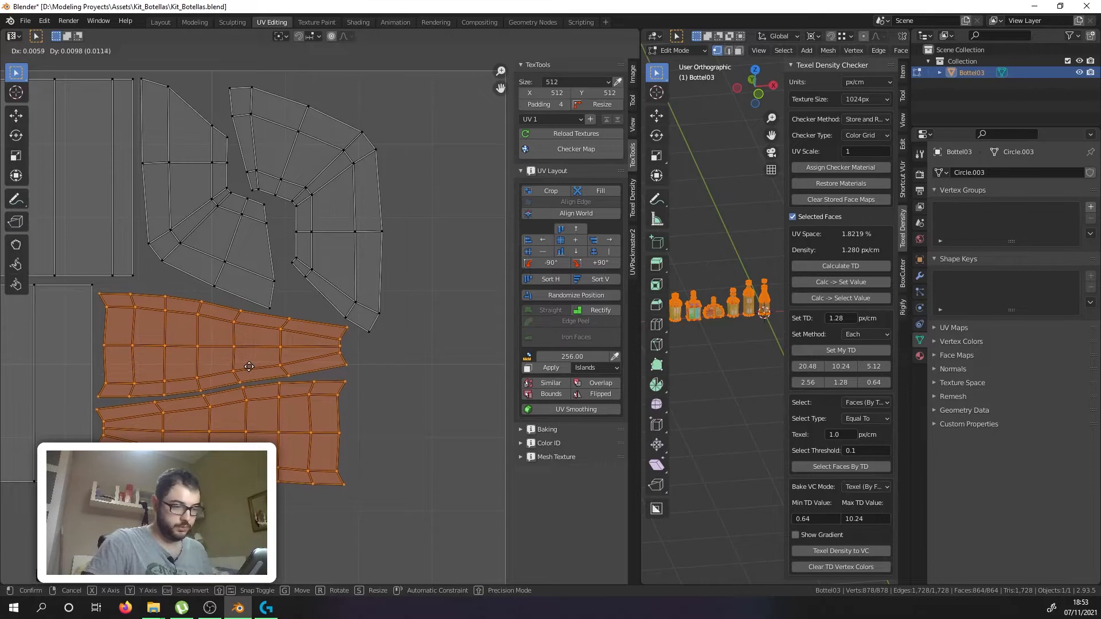
pyautogui.click(345, 338)
# Step: Select the whole remaining column of islands below the UV square and move it up alongside the square's right edge
pyautogui.scroll(-7, 343, 336)
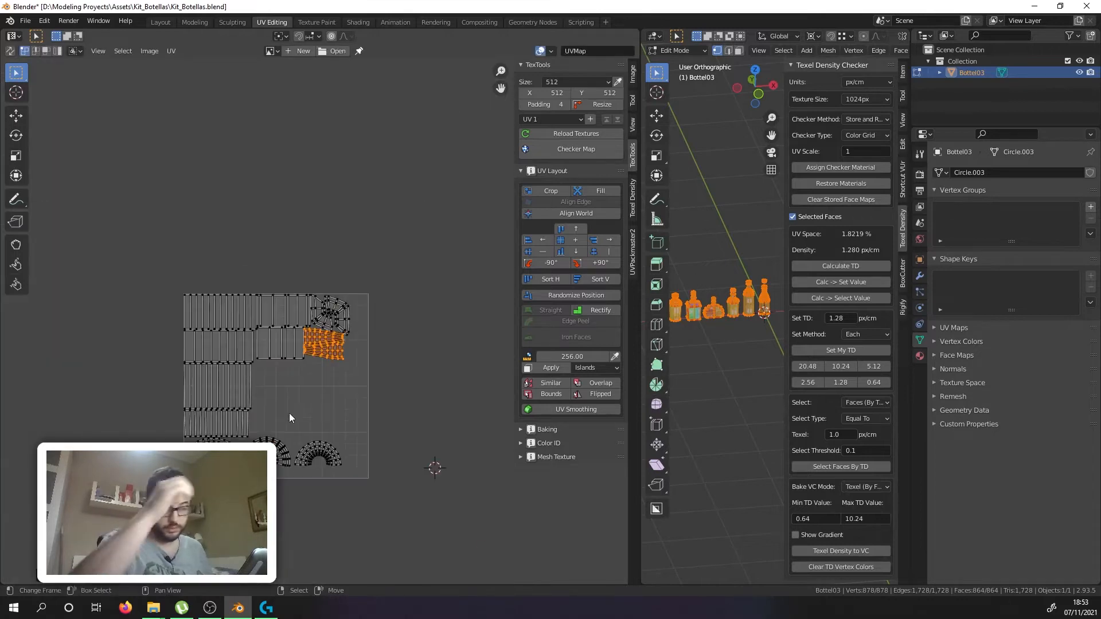
pyautogui.scroll(-6, 277, 428)
pyautogui.moveTo(277, 428); pyautogui.dragTo(292, 299, button='middle')
pyautogui.scroll(3, 274, 372)
pyautogui.scroll(-2, 274, 368)
pyautogui.hotkey('alt', 'a')
pyautogui.press('b')
pyautogui.moveTo(227, 352); pyautogui.dragTo(356, 515)
pyautogui.moveTo(327, 451); pyautogui.dragTo(293, 480, button='middle')
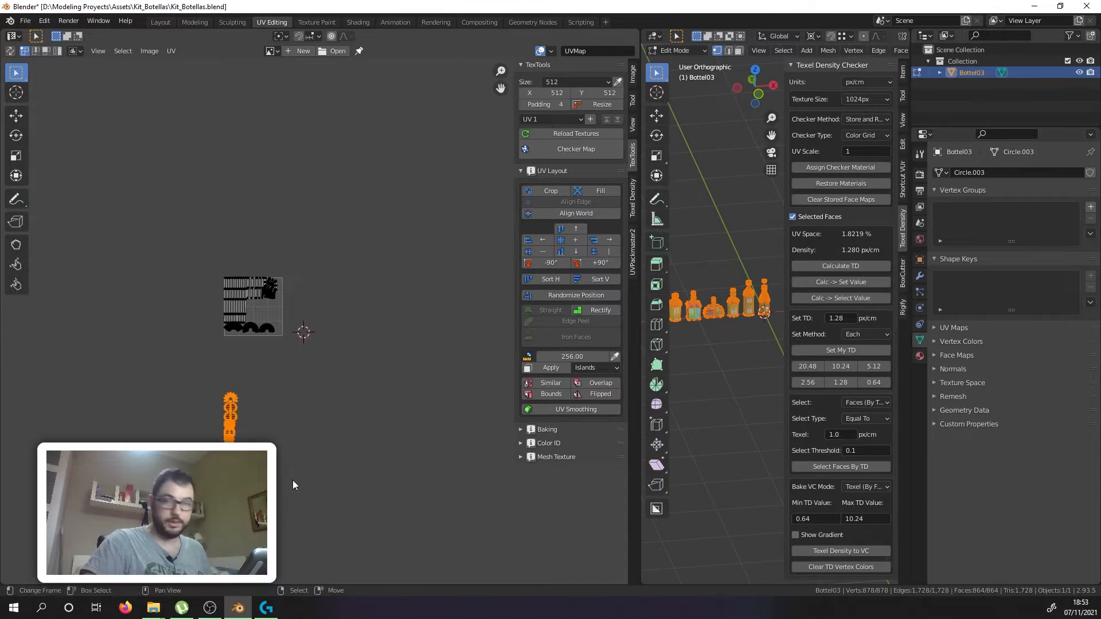
pyautogui.press('g')
pyautogui.click(364, 346)
# Step: Select the two dome-shaped islands of the side column and move them into the UV square, below the second-row rectangular island
pyautogui.scroll(6, 286, 385)
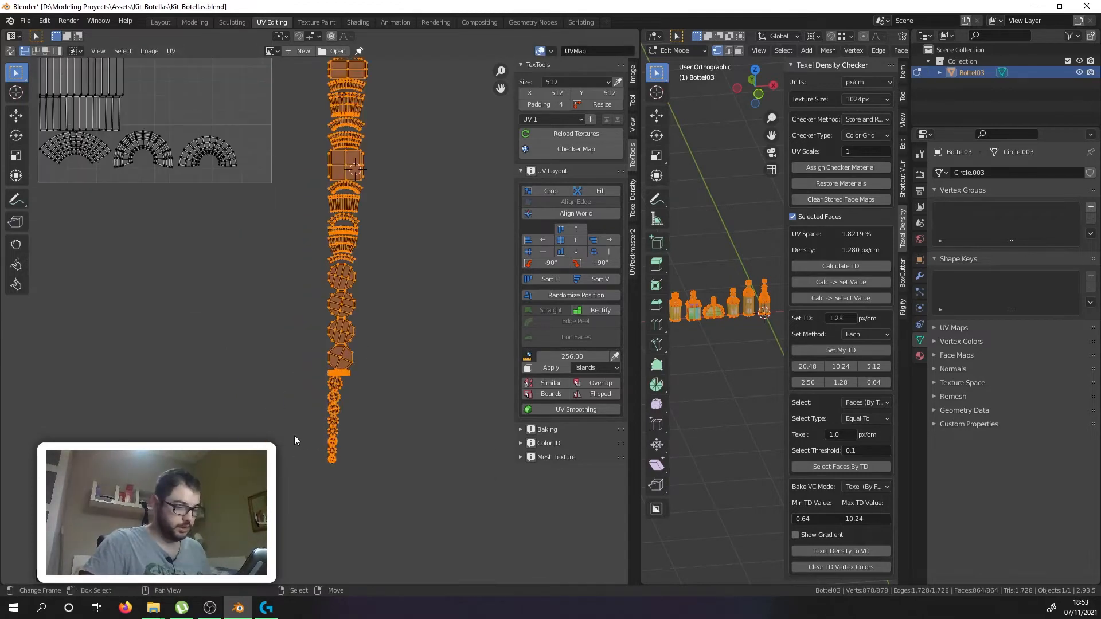
pyautogui.scroll(3, 327, 431)
pyautogui.moveTo(352, 137); pyautogui.dragTo(360, 428, button='middle')
pyautogui.scroll(-3, 360, 428)
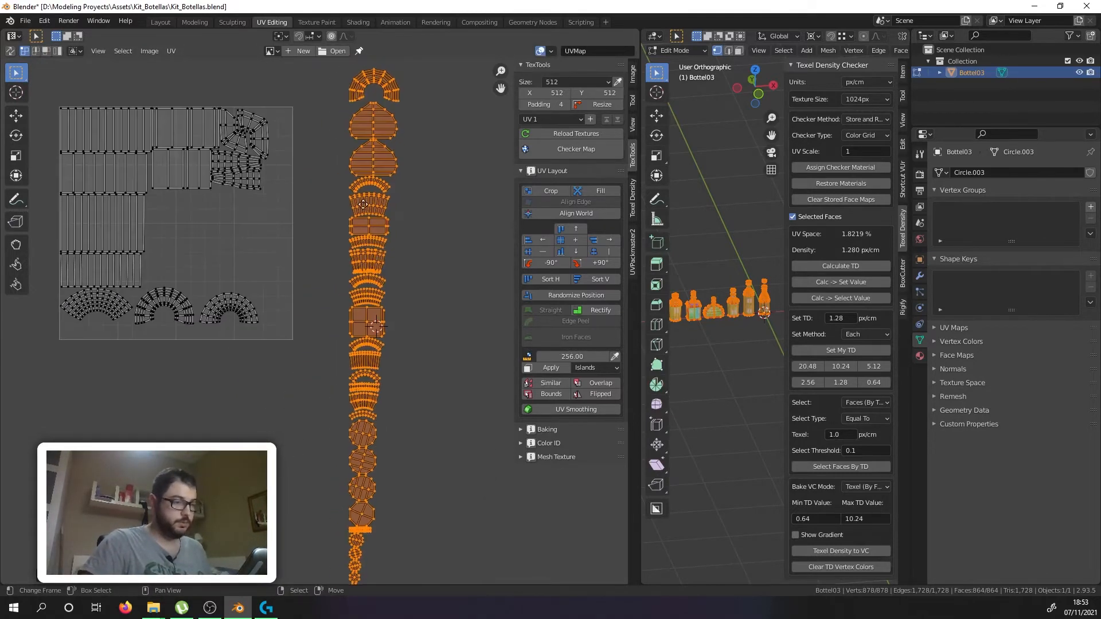
pyautogui.moveTo(382, 89); pyautogui.dragTo(393, 200, button='middle')
pyautogui.hotkey('alt', 'a')
pyautogui.scroll(2, 390, 219)
pyautogui.press('l')
pyautogui.press('l')
pyautogui.moveTo(387, 293); pyautogui.dragTo(481, 229, button='middle')
pyautogui.press('g')
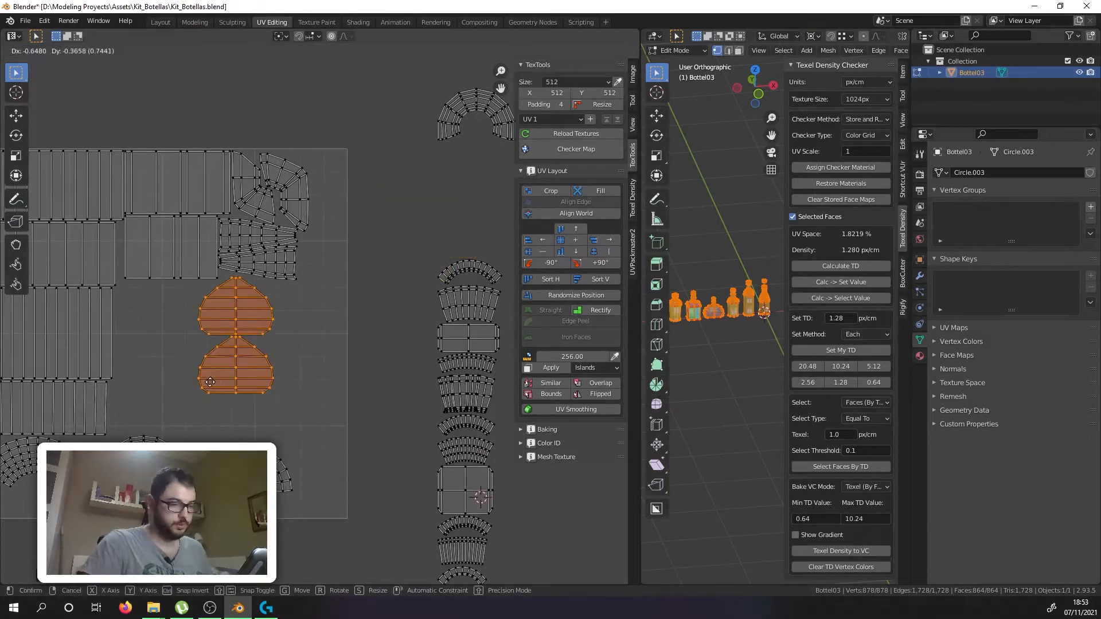
pyautogui.moveTo(178, 337); pyautogui.dragTo(261, 318, button='middle')
pyautogui.scroll(3, 261, 317)
pyautogui.press('g')
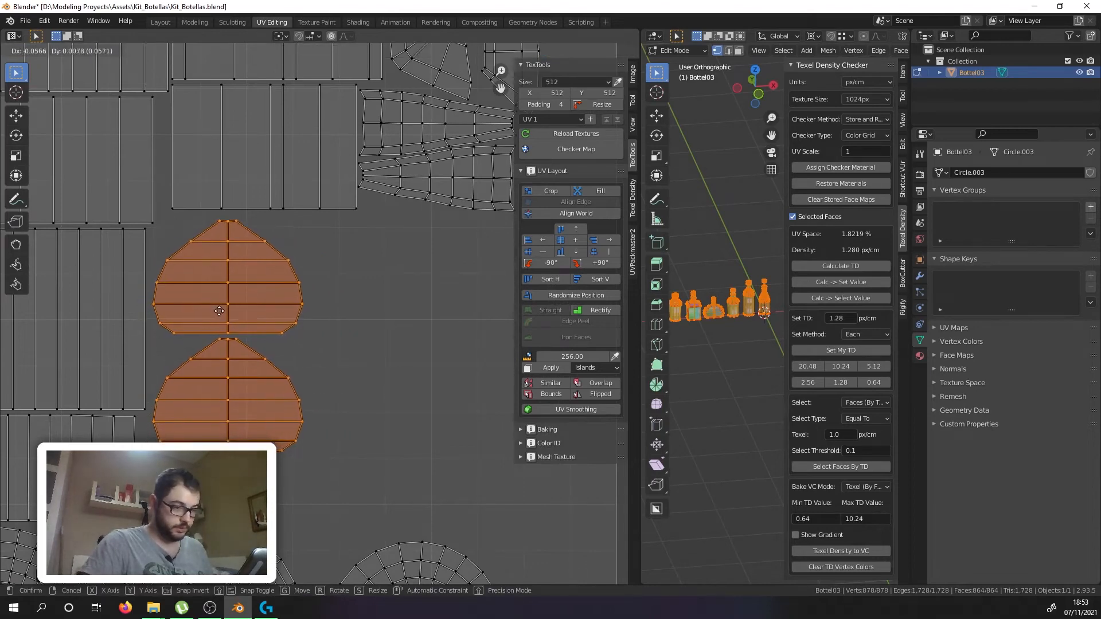
pyautogui.click(218, 304)
# Step: Move the small thin arc island from the side column into the UV square, nested beneath the fan-shaped island in its bottom row
pyautogui.scroll(-8, 219, 304)
pyautogui.scroll(6, 381, 270)
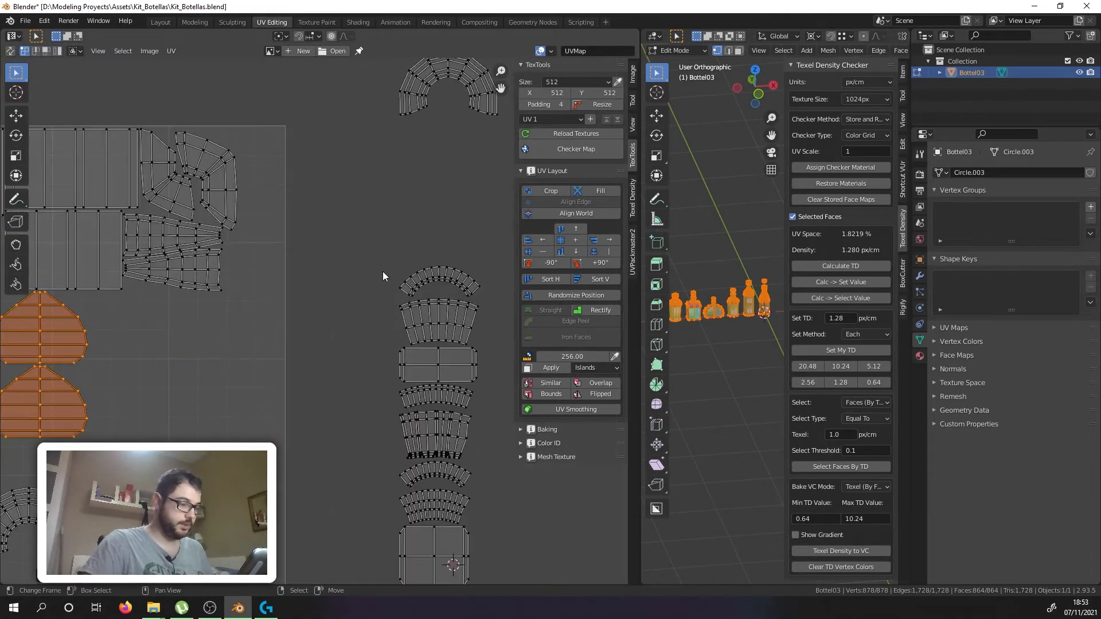
pyautogui.click(428, 280)
pyautogui.press('l')
pyautogui.scroll(-4, 428, 280)
pyautogui.moveTo(427, 280); pyautogui.dragTo(450, 241, button='middle')
pyautogui.scroll(2, 450, 241)
pyautogui.press('g')
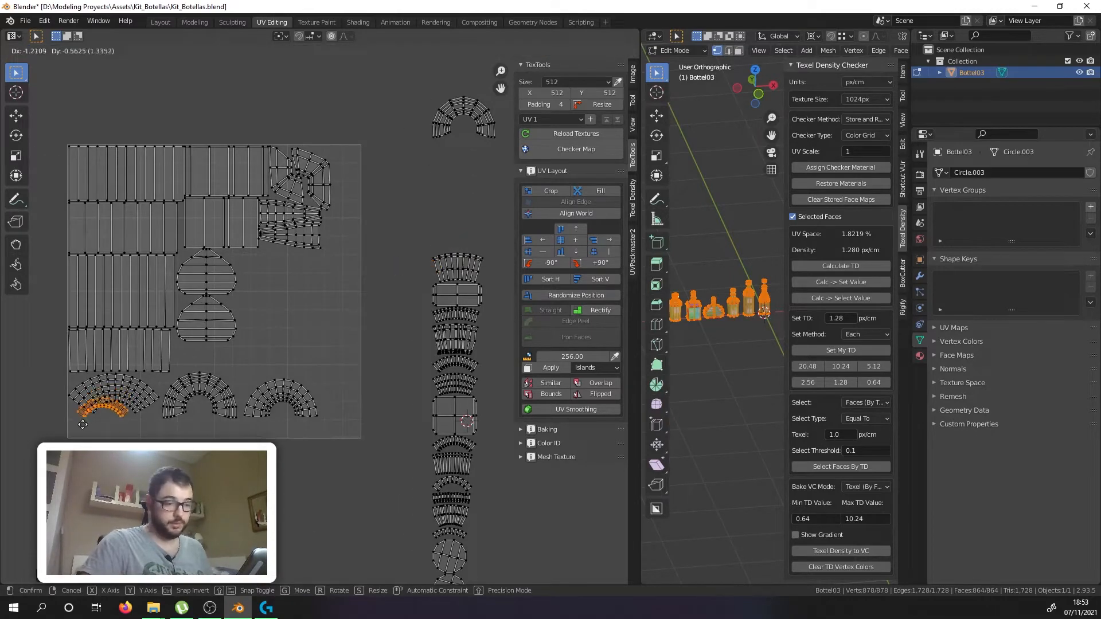
pyautogui.click(106, 417)
pyautogui.scroll(5, 105, 417)
pyautogui.press('g')
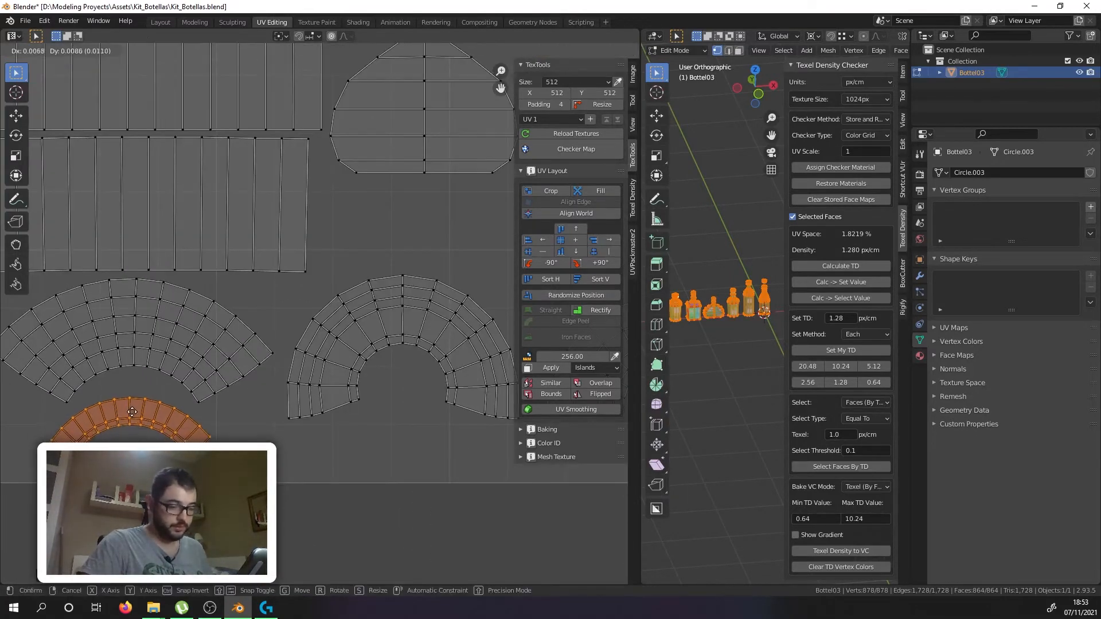
pyautogui.click(134, 408)
# Step: Move the wide four-panel rectangular island from the side column into the UV square, just below the lower dome-shaped island
pyautogui.scroll(-4, 134, 408)
pyautogui.scroll(2, 438, 262)
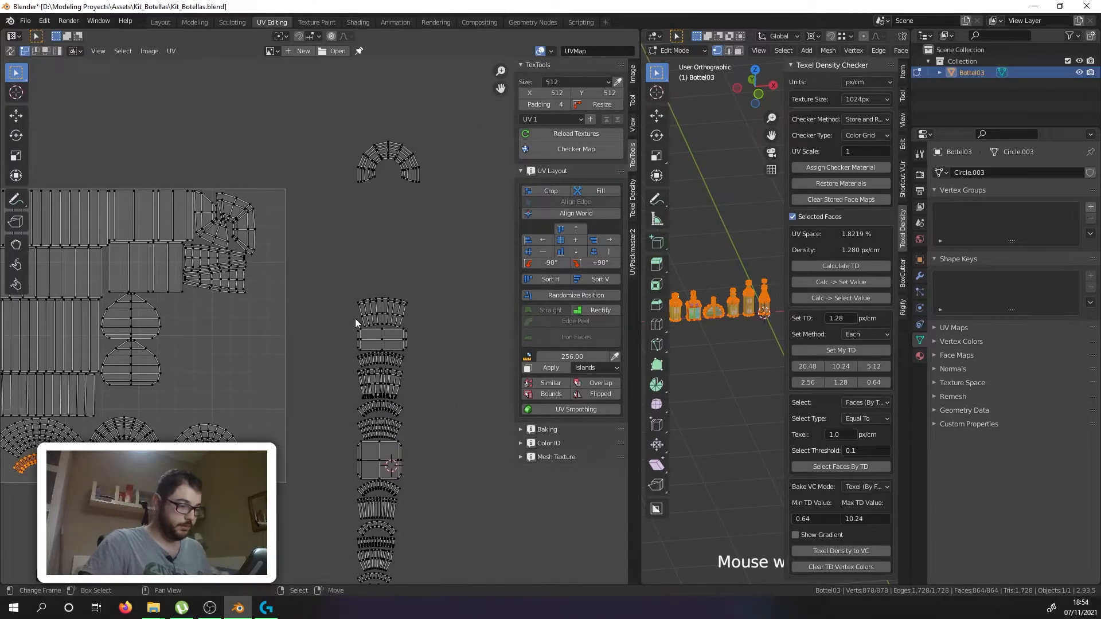
pyautogui.scroll(-2, 377, 344)
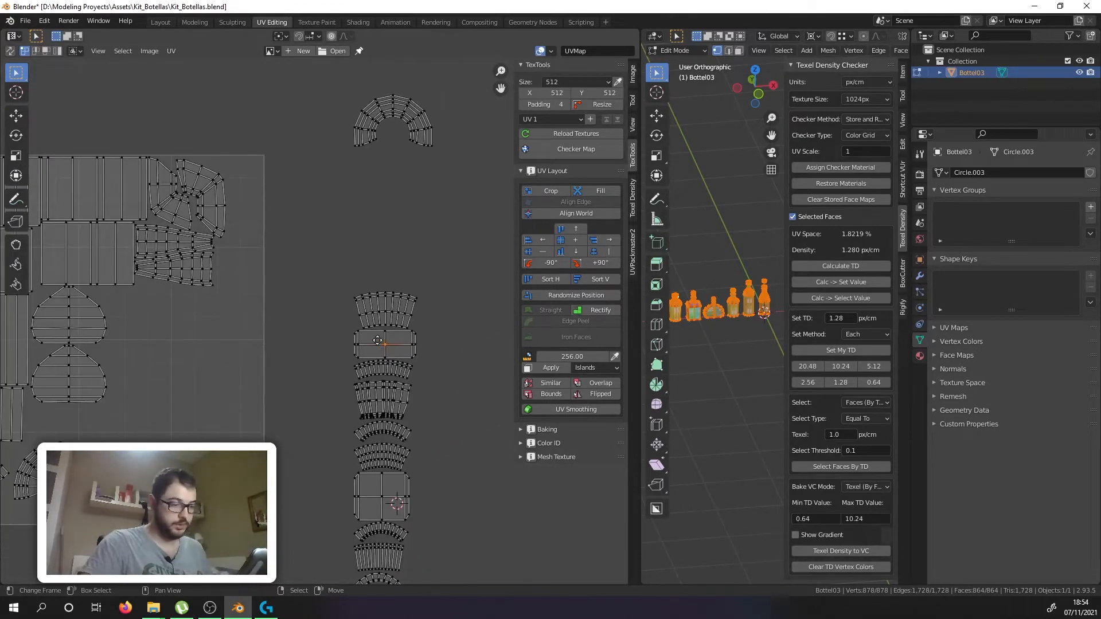
pyautogui.click(390, 343)
pyautogui.moveTo(390, 343); pyautogui.dragTo(433, 321, button='middle')
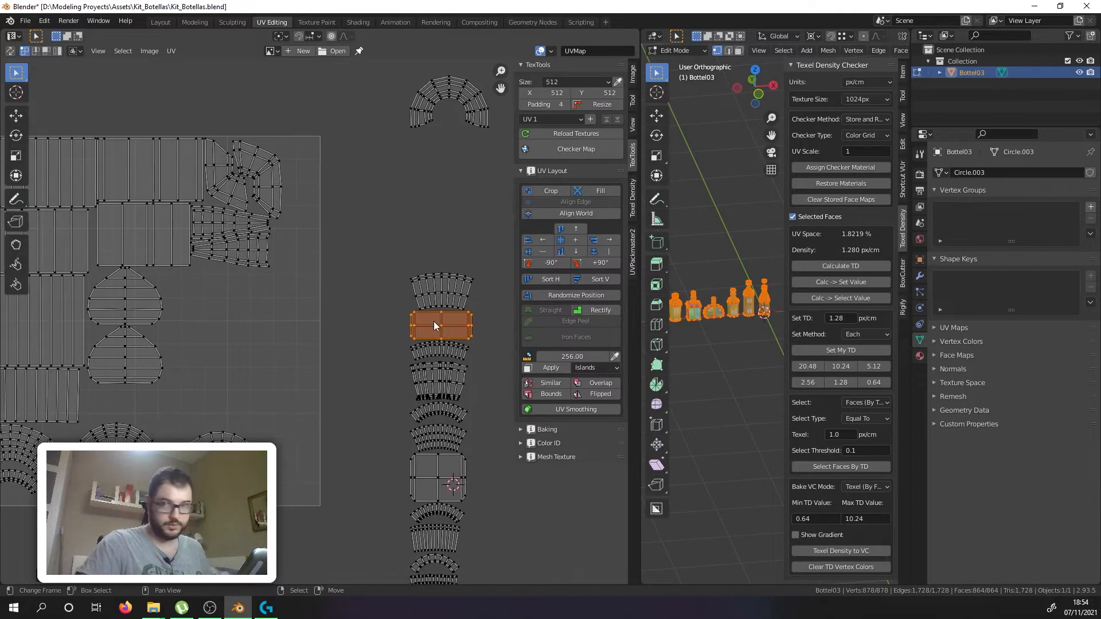
pyautogui.press('g')
pyautogui.scroll(4, 125, 403)
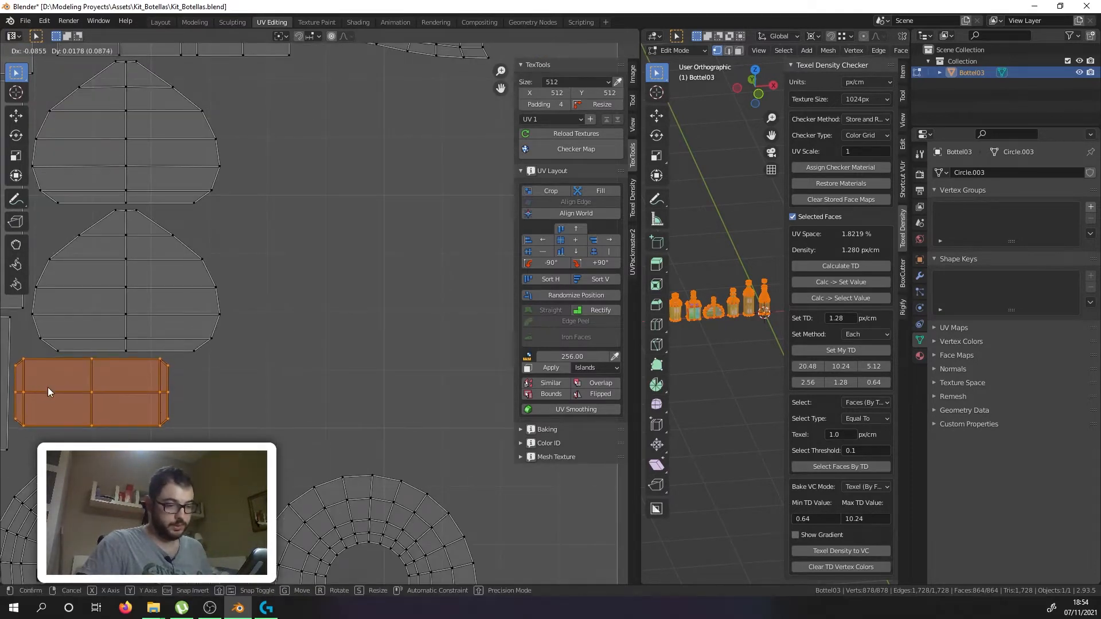
pyautogui.click(47, 387)
# Step: Move the half-ring island outside the UV square to the gap beside the upper dome-shaped island, below the two tapered islands
pyautogui.scroll(-5, 95, 384)
pyautogui.scroll(3, 218, 303)
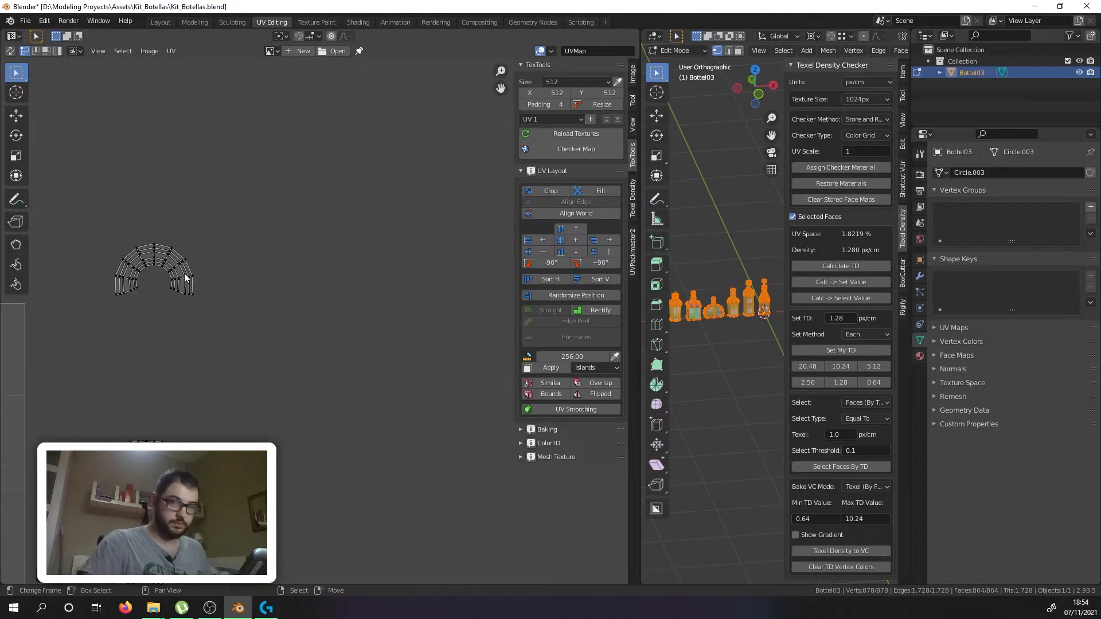
pyautogui.click(184, 273)
pyautogui.moveTo(184, 273); pyautogui.dragTo(420, 200, button='middle')
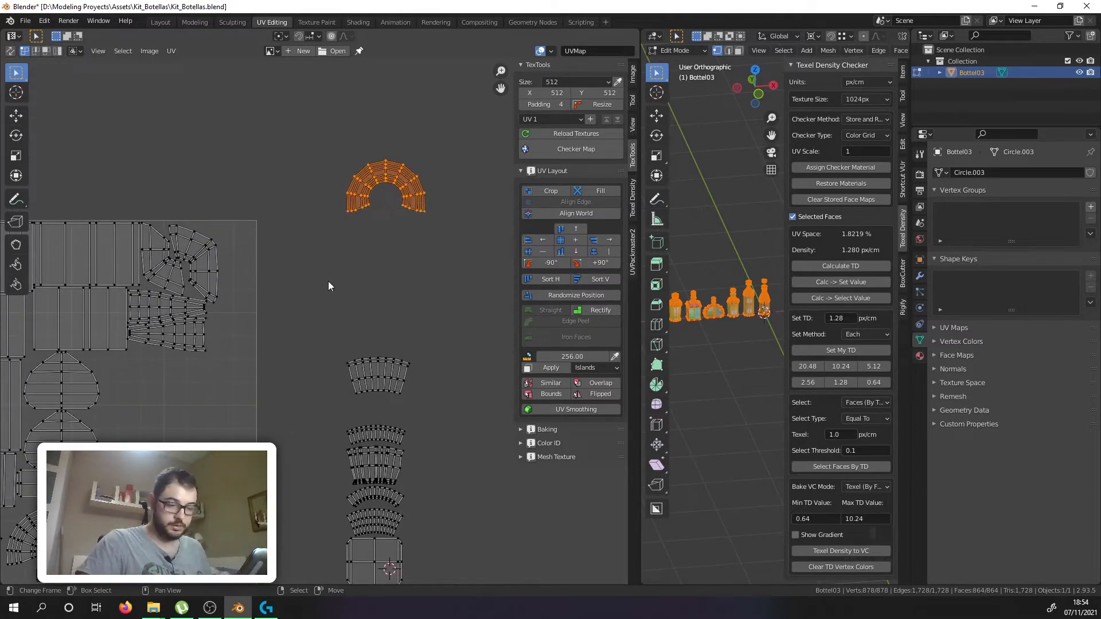
pyautogui.press('g')
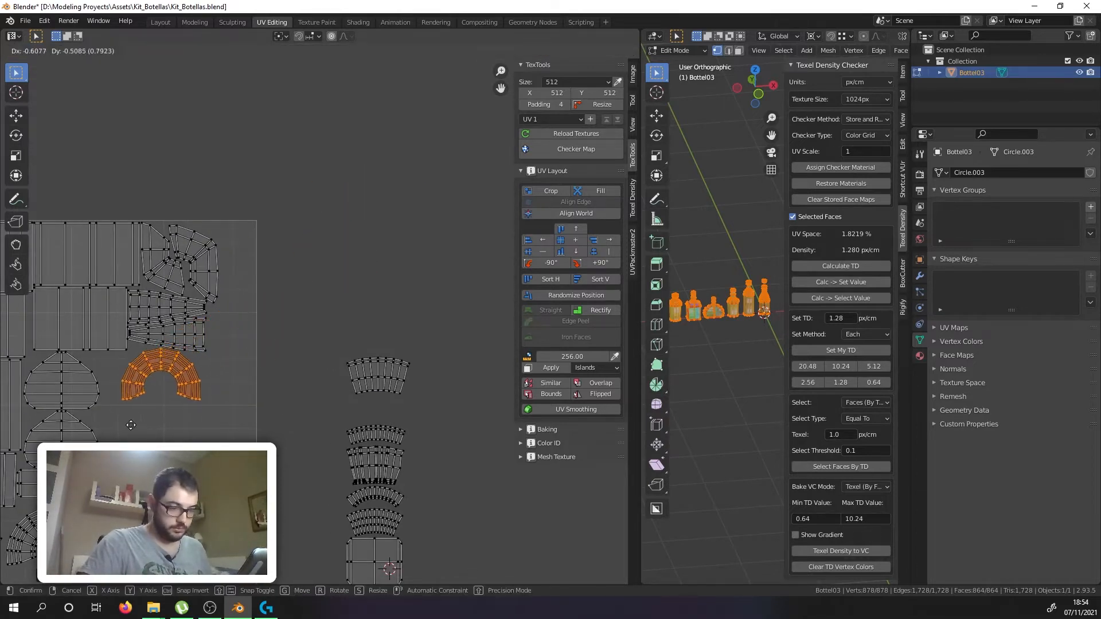
pyautogui.click(119, 427)
pyautogui.scroll(3, 155, 356)
pyautogui.moveTo(155, 356); pyautogui.dragTo(271, 311, button='middle')
pyautogui.press('g')
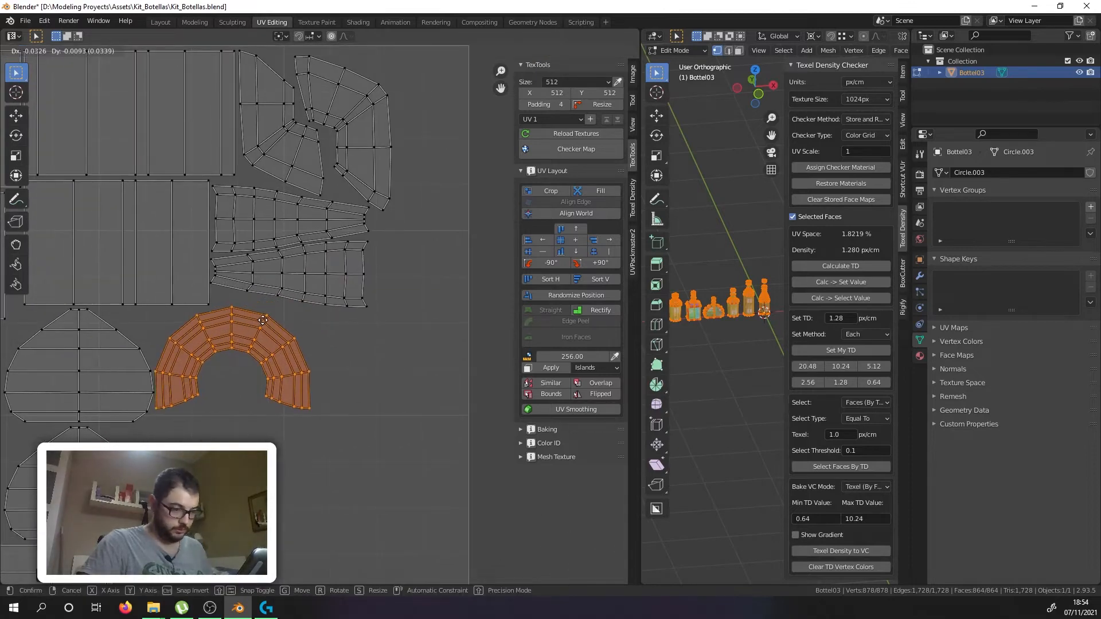
pyautogui.click(266, 318)
# Step: Select the topmost curved, tapered island of the side column and move it to the UV square's upper-right corner
pyautogui.scroll(-6, 266, 319)
pyautogui.scroll(2, 369, 322)
pyautogui.rightClick(391, 322)
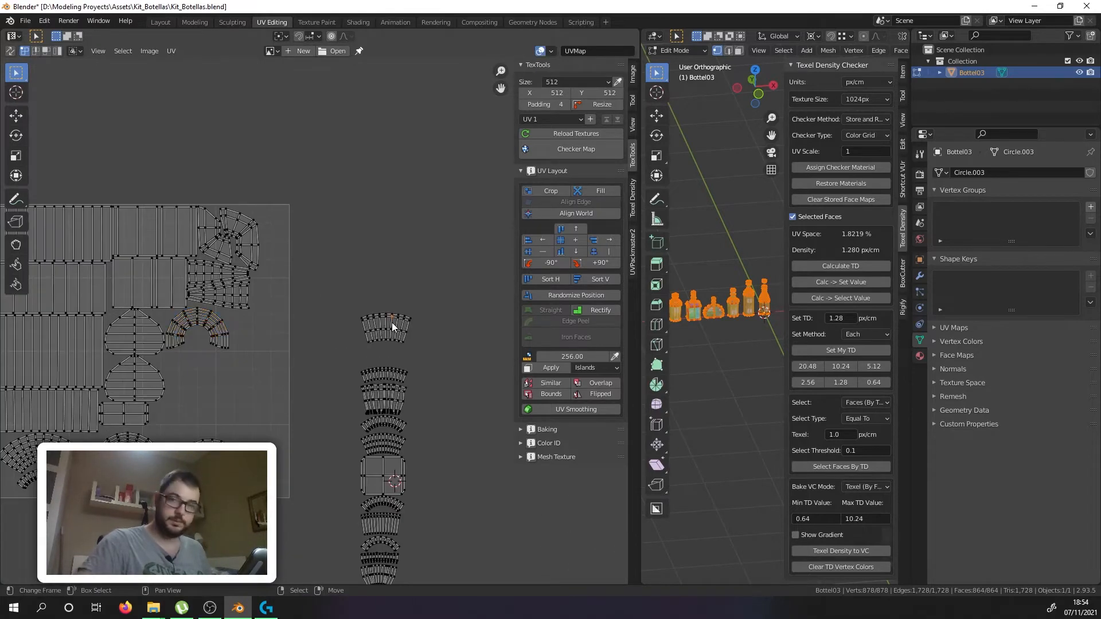
pyautogui.press('l')
pyautogui.press('g')
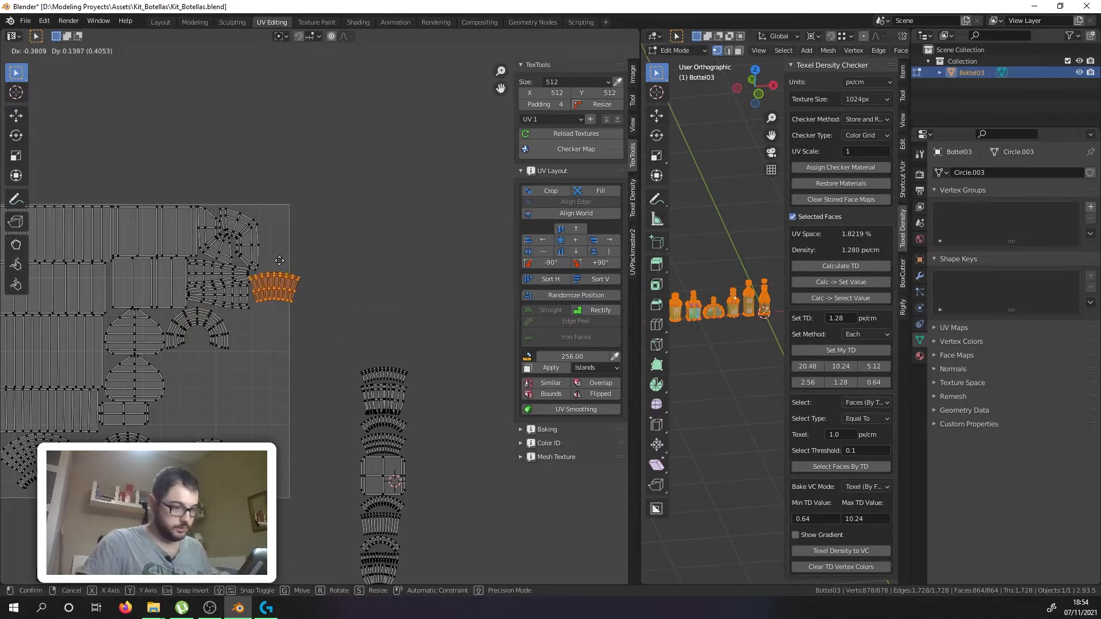
pyautogui.click(277, 228)
# Step: Rotate the curved, tapered island upright and fit it between the half-rings and the UV square's right edge
pyautogui.scroll(1, 277, 227)
pyautogui.scroll(3, 277, 227)
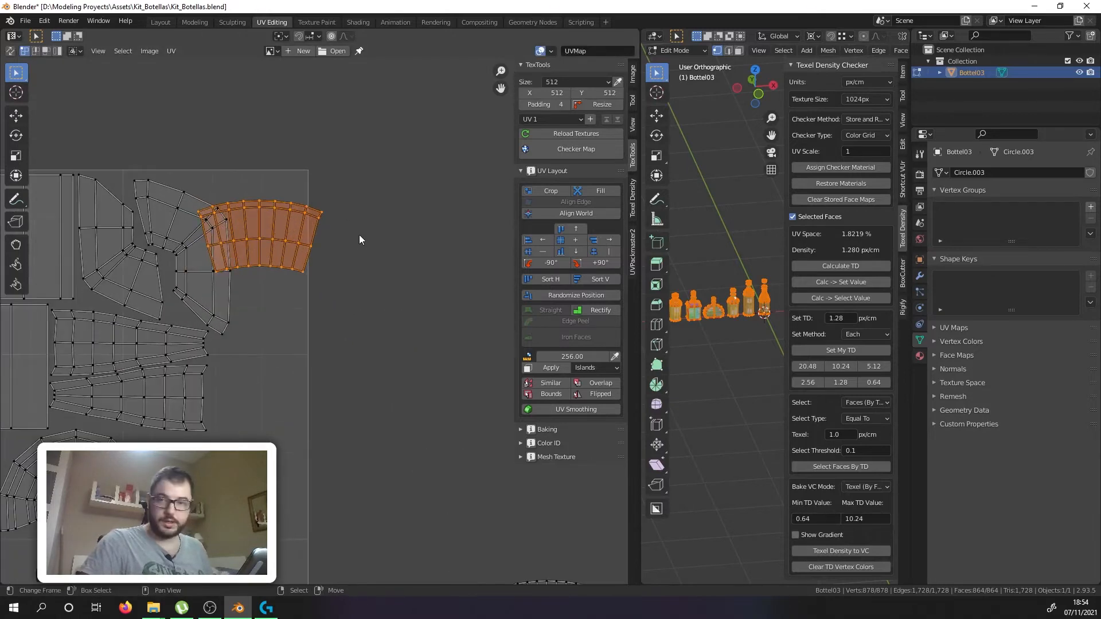
pyautogui.press('r')
pyautogui.click(239, 340)
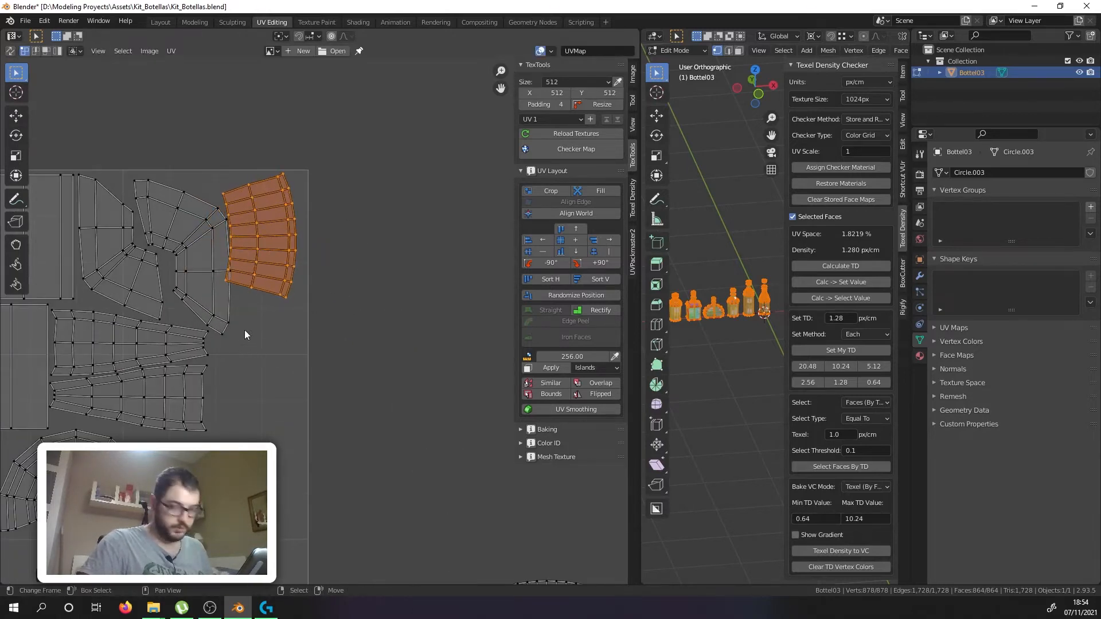
pyautogui.press('g')
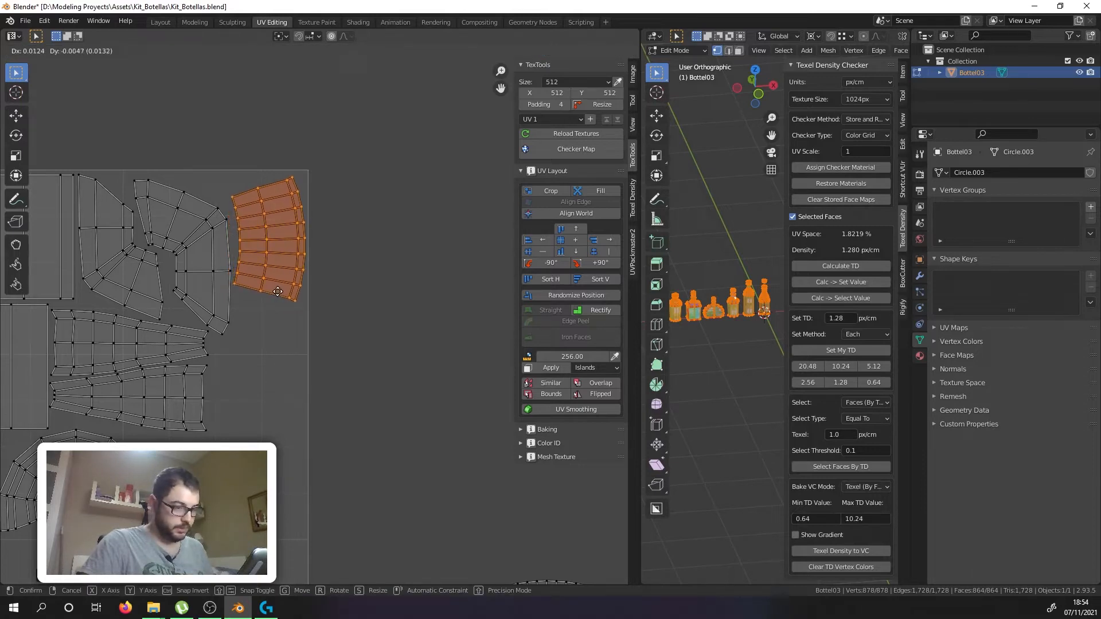
pyautogui.click(278, 290)
# Step: Select the thin arc island at the head of the side column and move it beside the two nested tapered islands
pyautogui.scroll(-3, 352, 385)
pyautogui.click(347, 347)
pyautogui.moveTo(346, 348); pyautogui.dragTo(426, 337, button='middle')
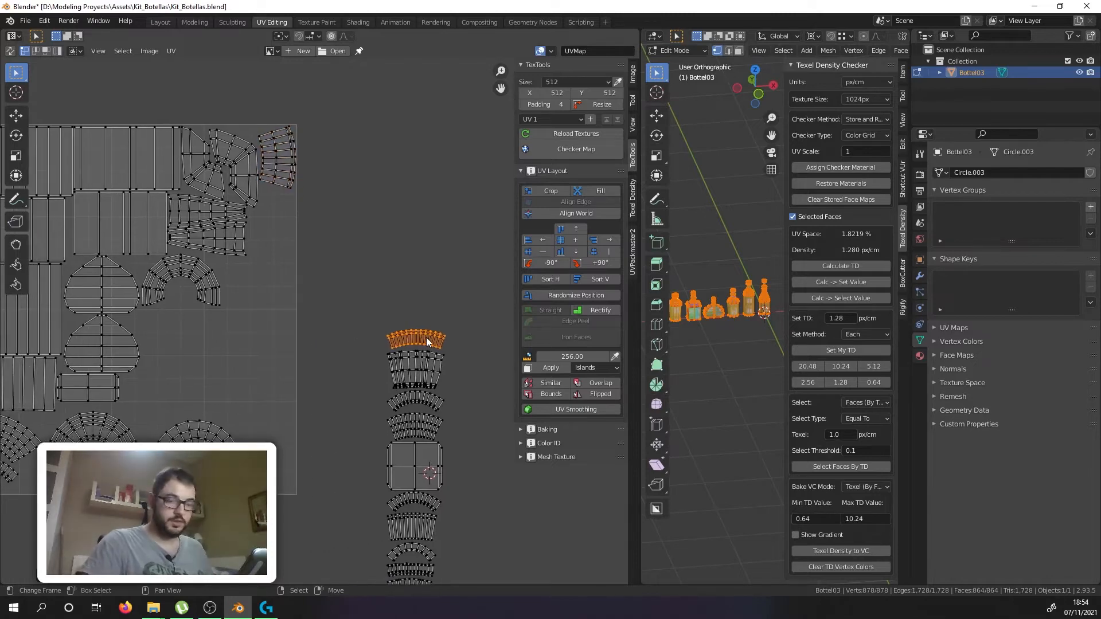
pyautogui.press('g')
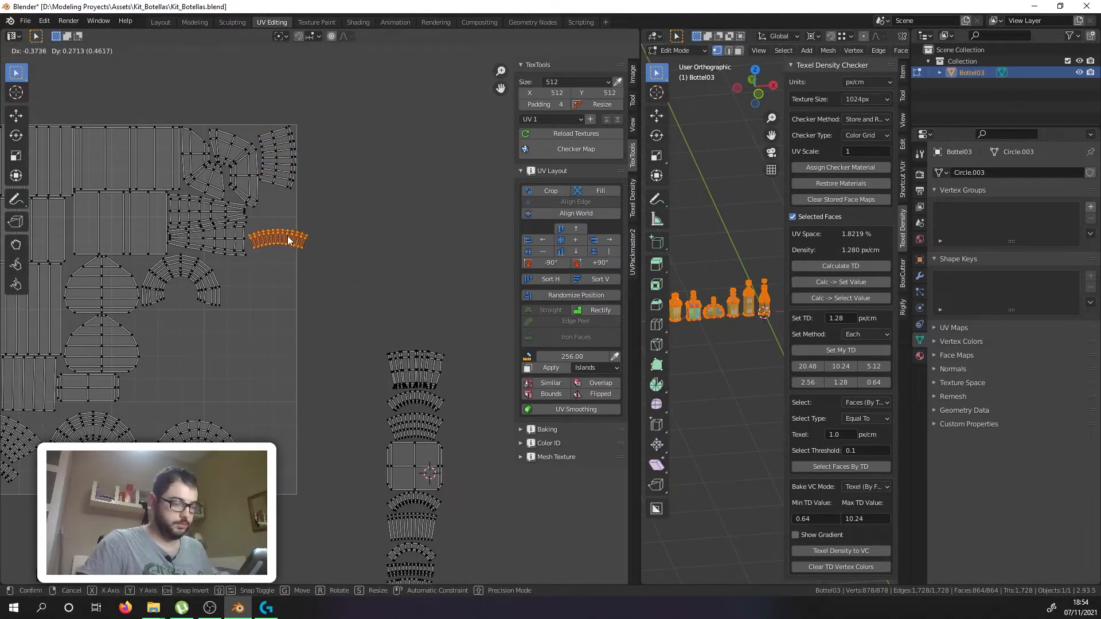
pyautogui.click(287, 236)
# Step: Try to rotate the thin arc island to stand upright near the UV square's right edge, and undo the rotation
pyautogui.scroll(3, 292, 227)
pyautogui.press('r')
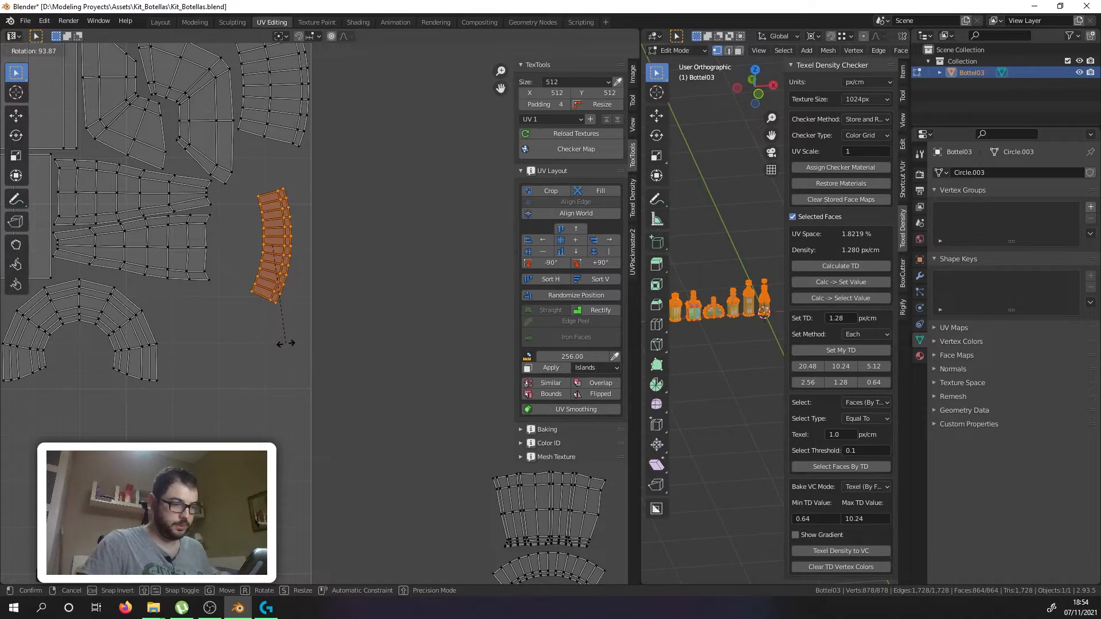
pyautogui.click(289, 342)
pyautogui.scroll(-4, 289, 342)
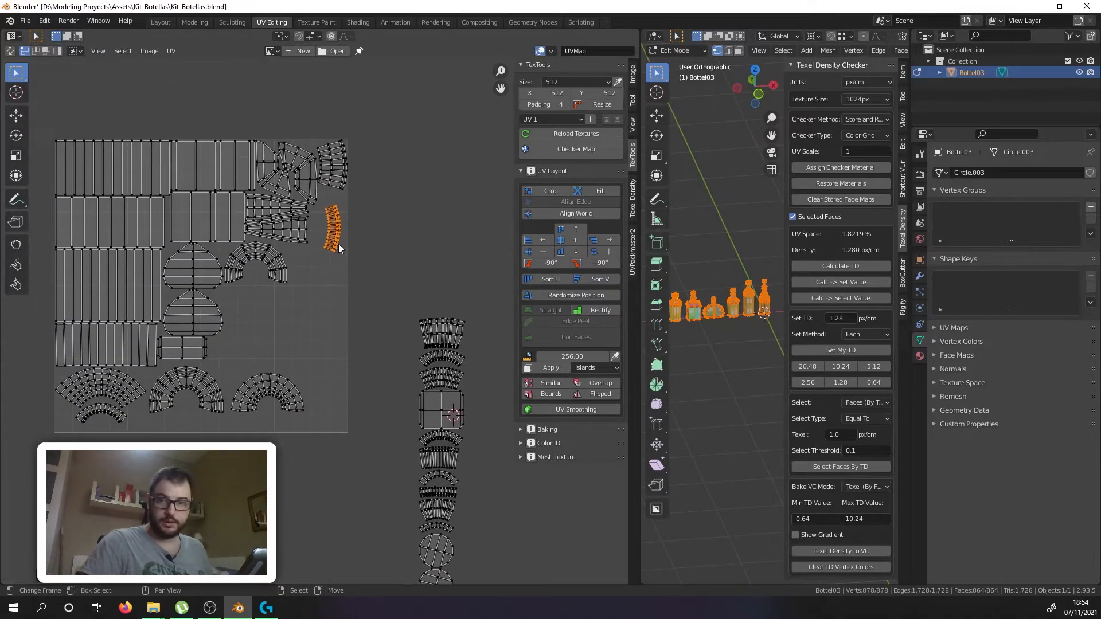
pyautogui.hotkey('ctrl', 'z')
# Step: Move the thin arc island to the bottom of the UV square, between the nested small arc and the second half-ring
pyautogui.press('g')
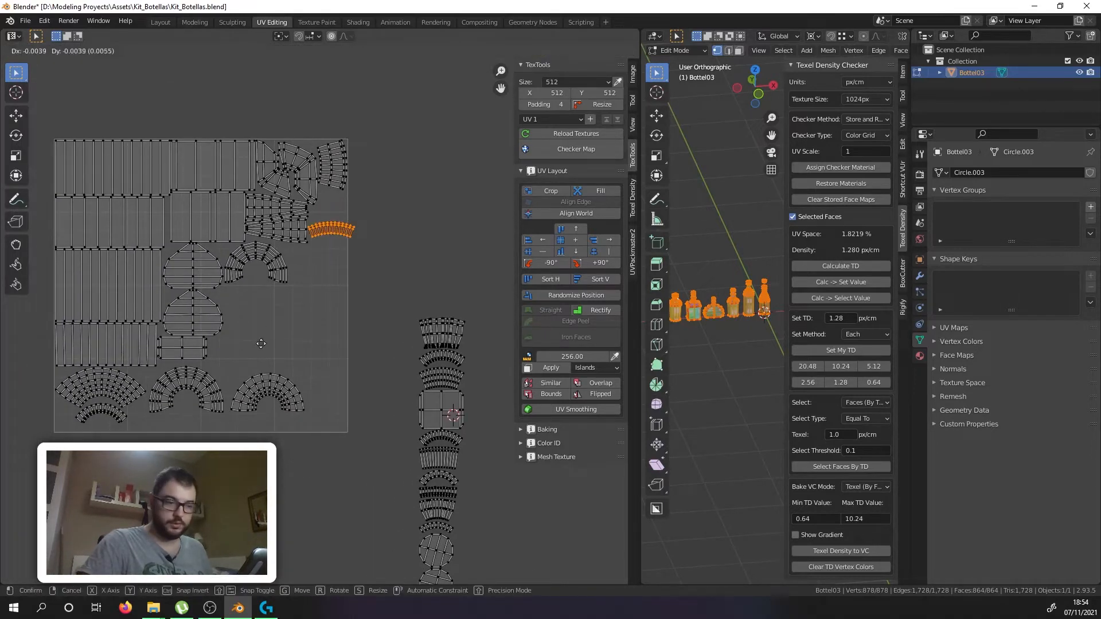
pyautogui.click(183, 424)
pyautogui.scroll(6, 184, 424)
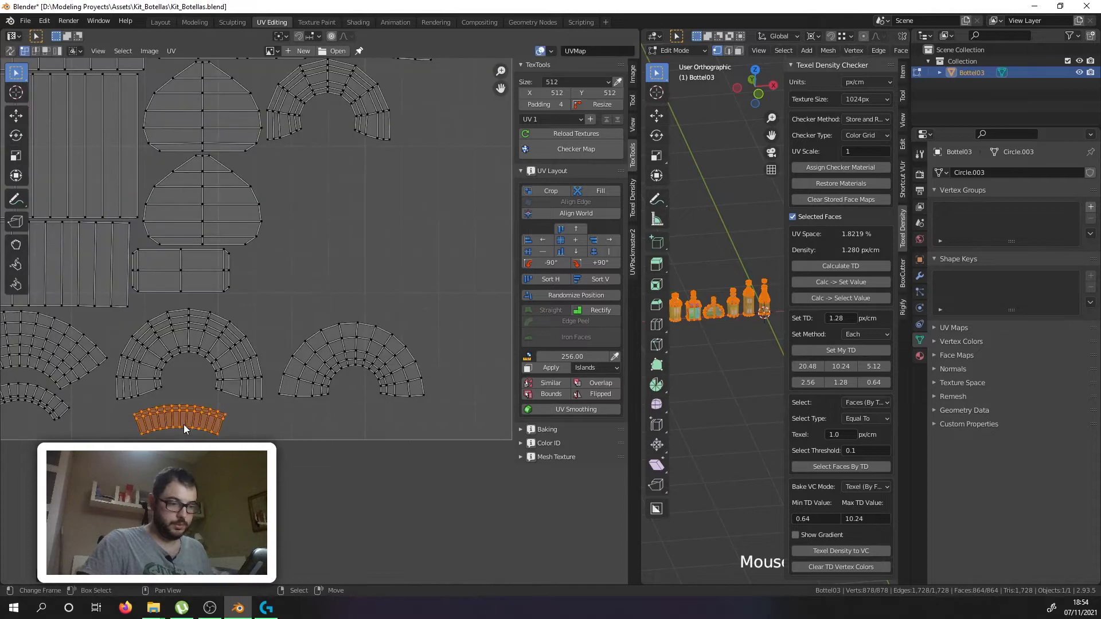
pyautogui.press('g')
pyautogui.click(27, 357)
pyautogui.moveTo(278, 359); pyautogui.dragTo(458, 356, button='middle')
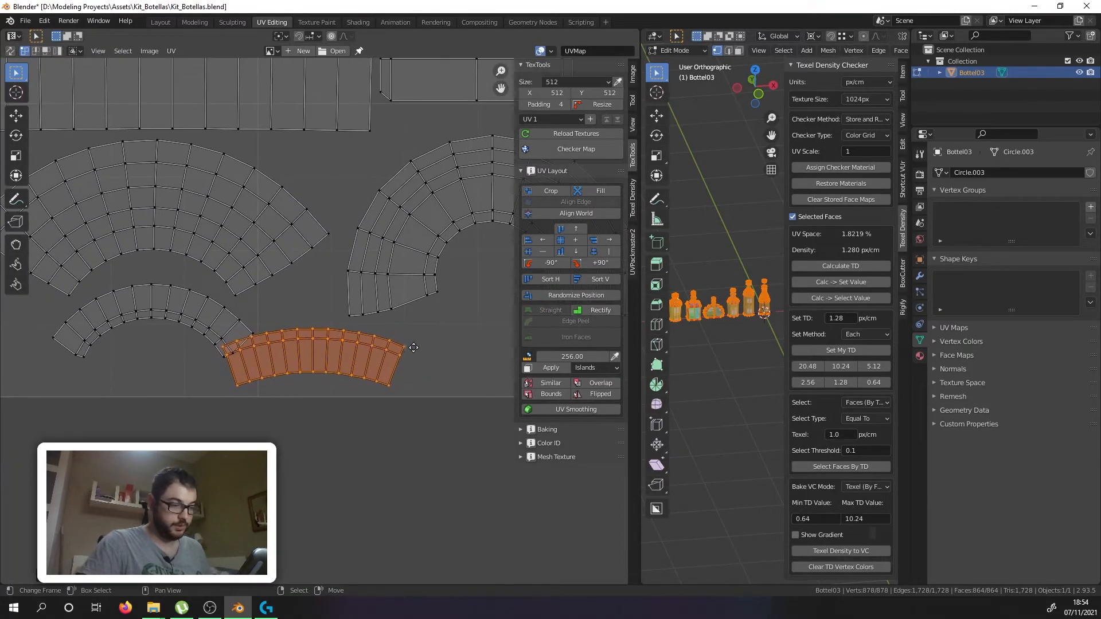
pyautogui.press('g')
pyautogui.click(427, 345)
# Step: Select the flared island at the head of the side column and move it beside the two tapered islands at the square's edge
pyautogui.scroll(-10, 346, 331)
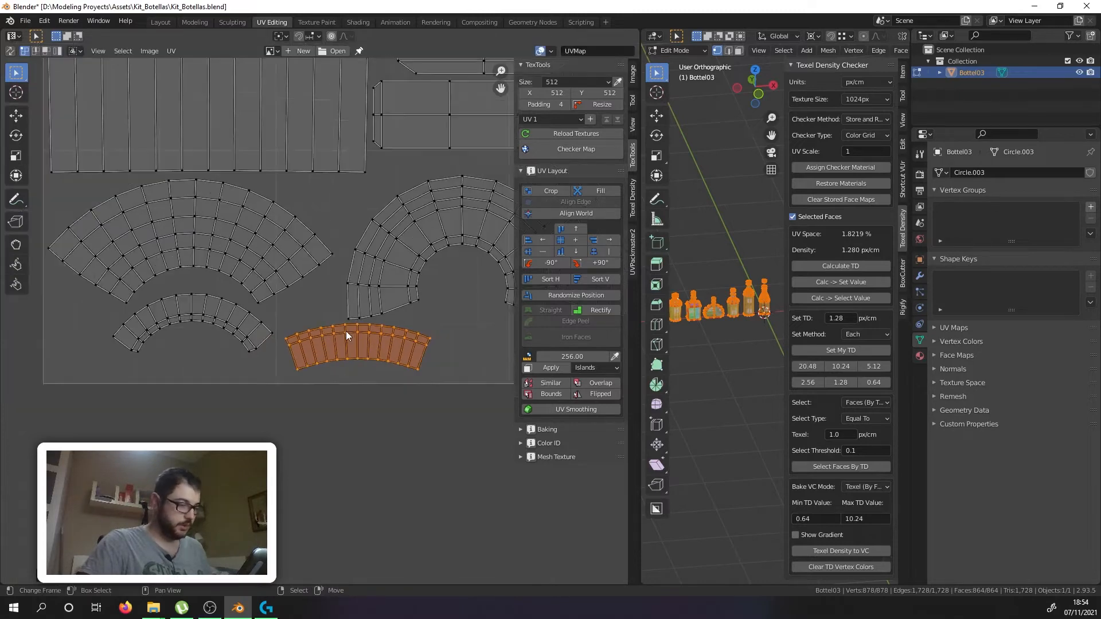
pyautogui.moveTo(426, 323); pyautogui.dragTo(253, 310, button='middle')
pyautogui.scroll(4, 348, 269)
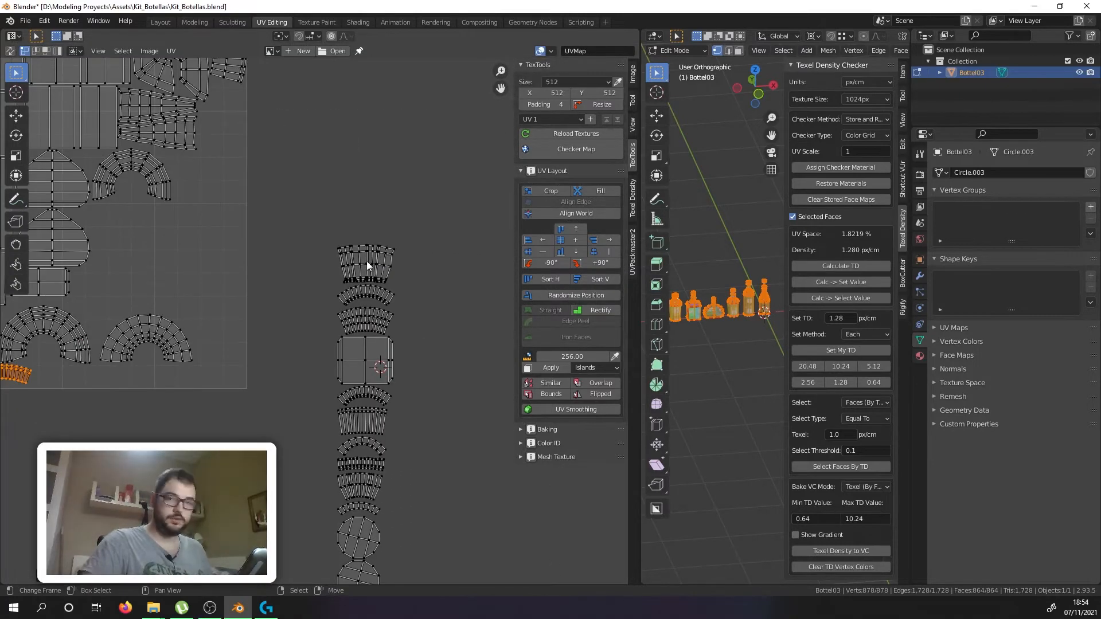
pyautogui.click(367, 260)
pyautogui.moveTo(367, 261); pyautogui.dragTo(414, 321, button='middle')
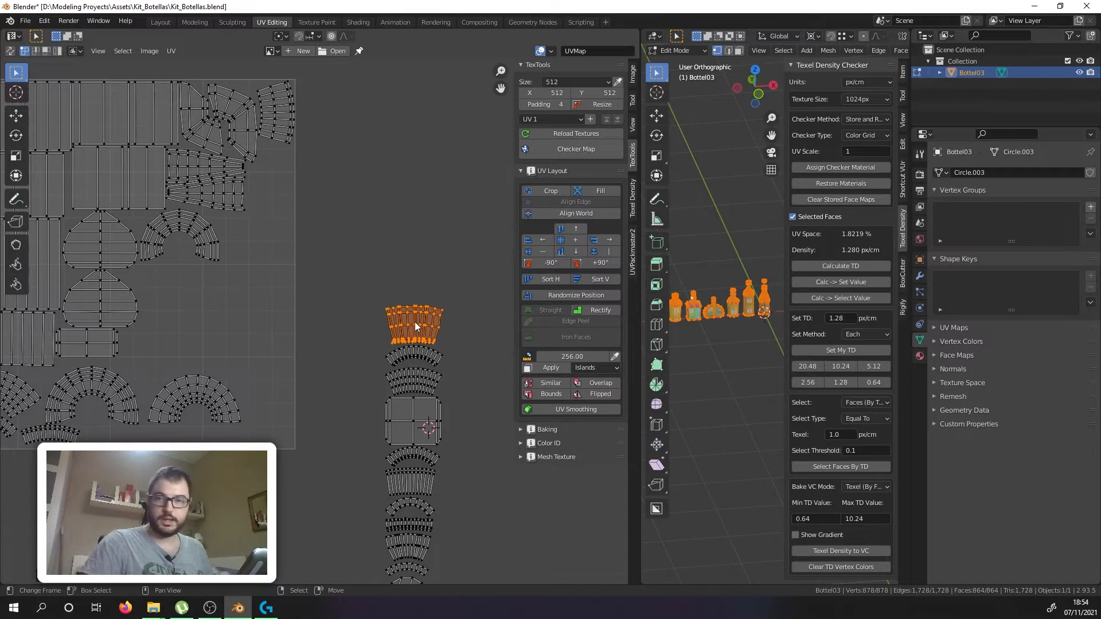
pyautogui.press('g')
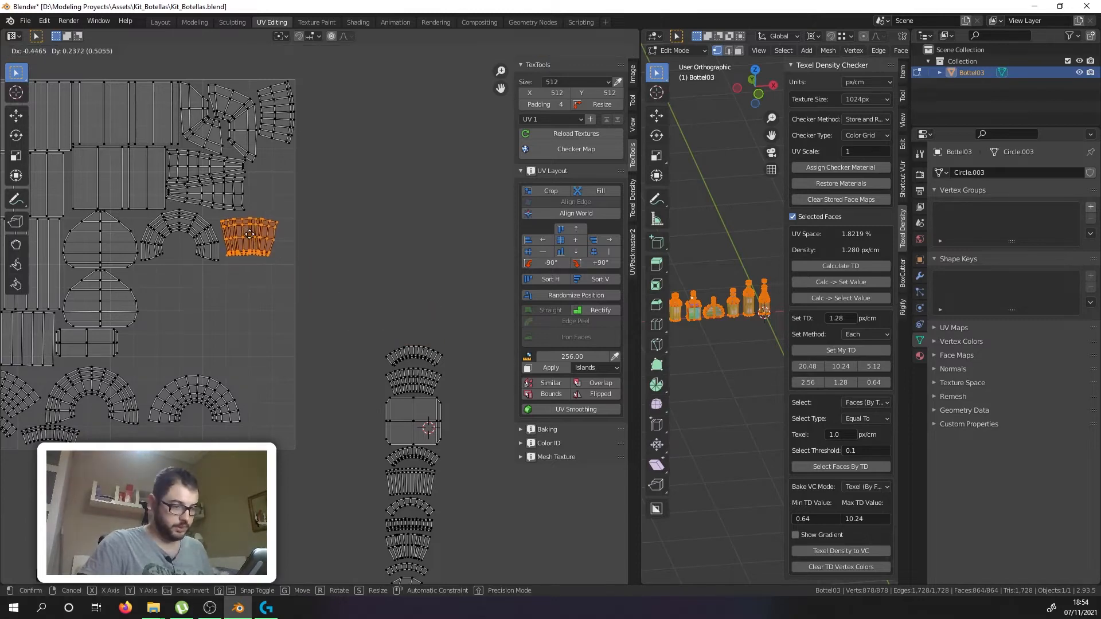
pyautogui.click(272, 186)
# Step: Rotate the flared island upright and fit it beside the two tapered islands, against the UV square's right edge
pyautogui.scroll(2, 272, 186)
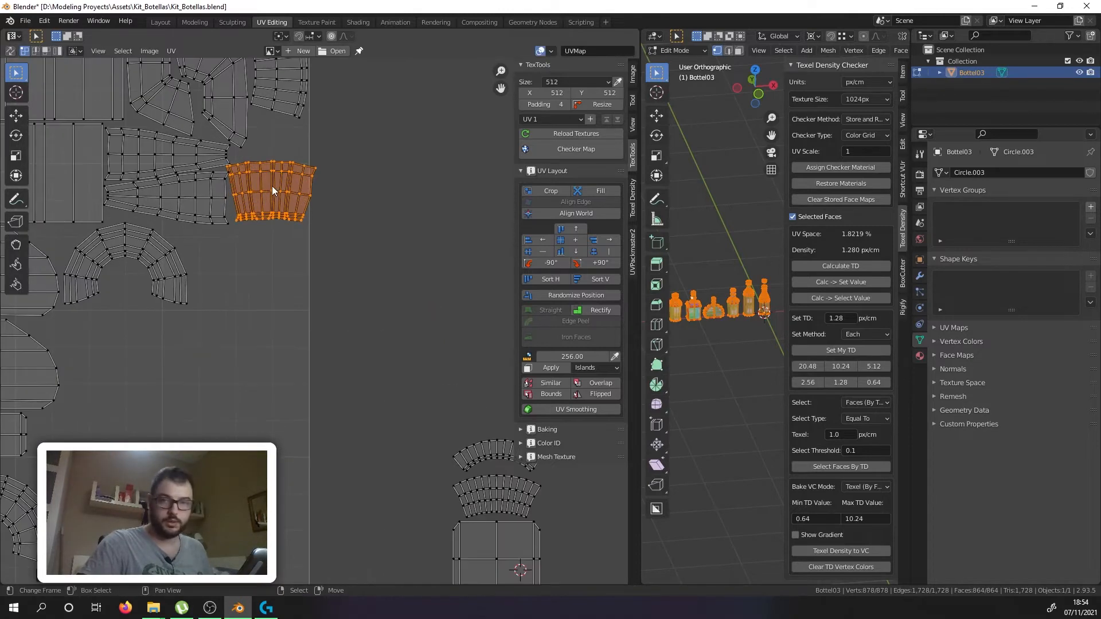
pyautogui.press('r')
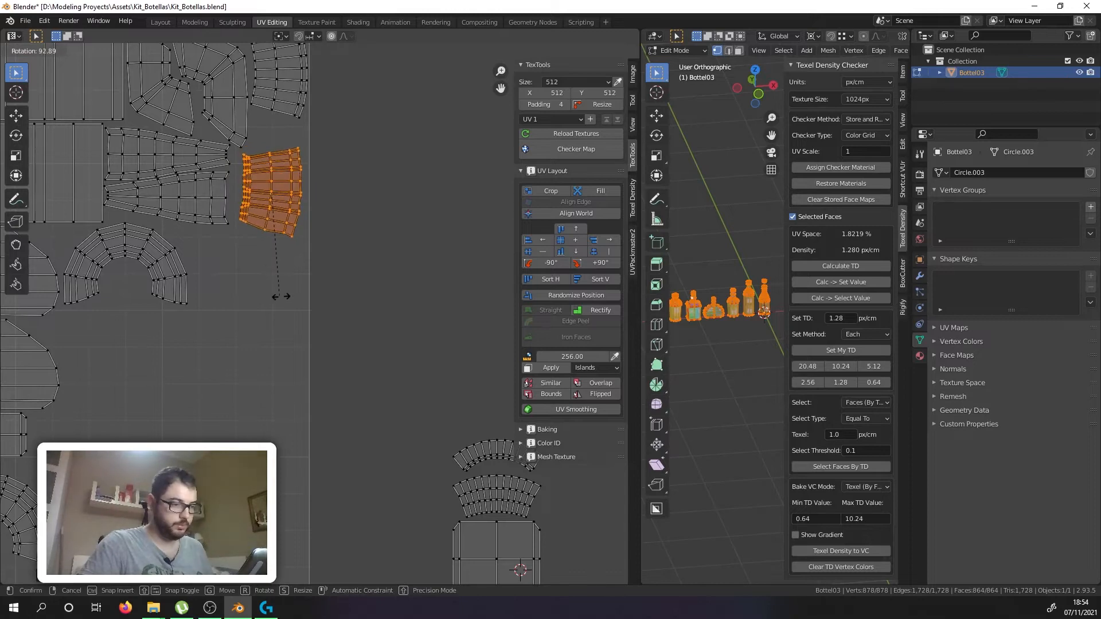
pyautogui.click(279, 273)
pyautogui.press('g')
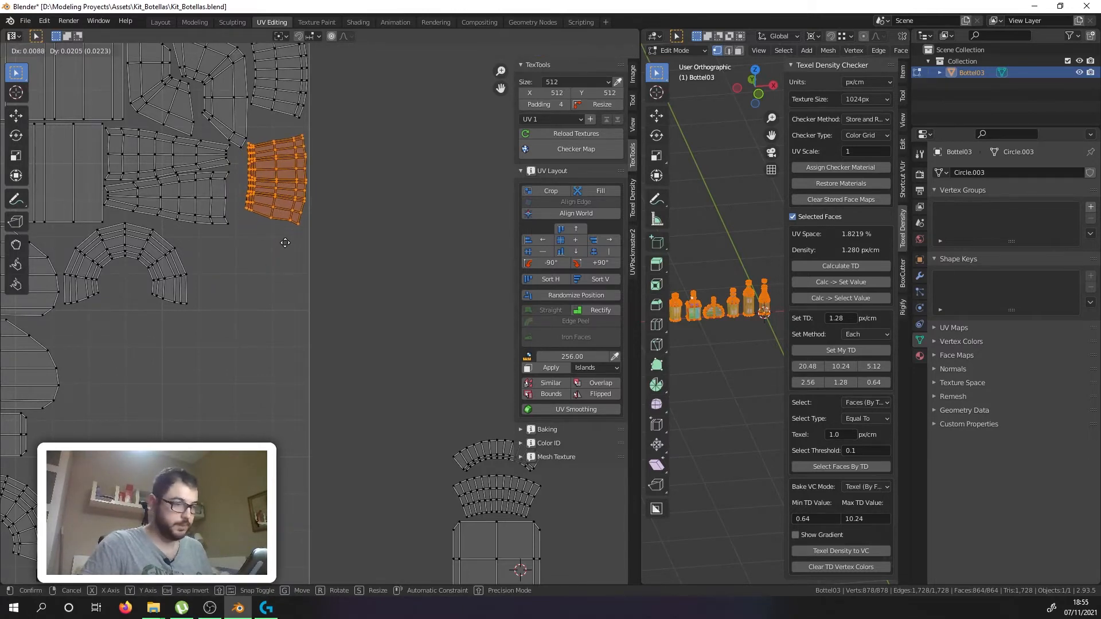
pyautogui.click(286, 239)
pyautogui.scroll(4, 289, 169)
pyautogui.moveTo(289, 171); pyautogui.dragTo(279, 240, button='middle')
pyautogui.press('g')
pyautogui.click(281, 254)
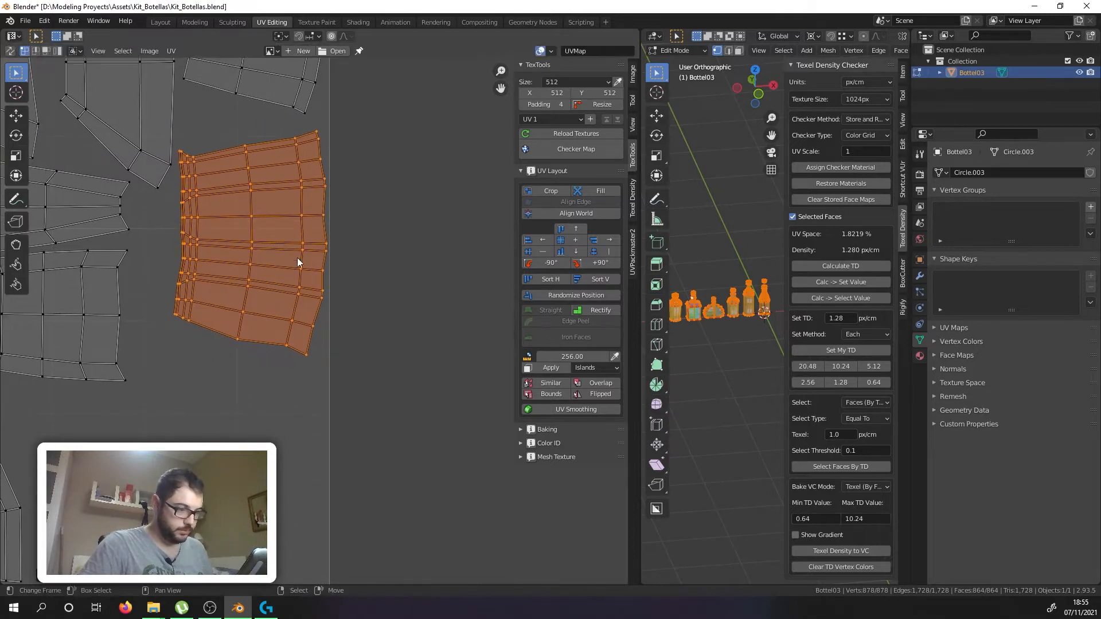
# Step: Straighten the flared island's outer edge and its next two inner edge loops vertically by scaling each to 0 along X
pyautogui.keyDown('alt'); pyautogui.click(323, 268); pyautogui.keyUp('alt')
pyautogui.press('s')
pyautogui.press('x')
pyautogui.press('0')
pyautogui.press('Return')
pyautogui.keyDown('alt'); pyautogui.click(298, 273); pyautogui.keyUp('alt')
pyautogui.press('s')
pyautogui.press('x')
pyautogui.press('0')
pyautogui.press('Return')
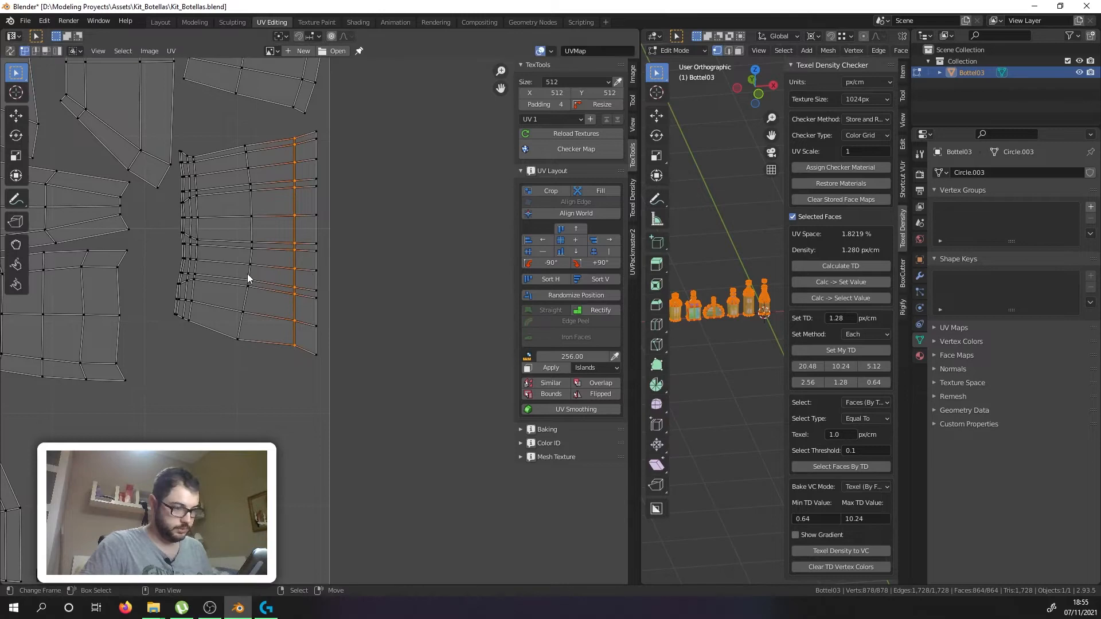
pyautogui.keyDown('alt'); pyautogui.click(248, 270); pyautogui.keyUp('alt')
pyautogui.press('s')
pyautogui.press('x')
pyautogui.press('0')
pyautogui.press('Return')
# Step: Straighten the four closely spaced edge loops at the flared island's narrow end by scaling each to 0 along X
pyautogui.keyDown('alt'); pyautogui.click(180, 274); pyautogui.keyUp('alt')
pyautogui.scroll(3, 180, 274)
pyautogui.press('s')
pyautogui.press('x')
pyautogui.press('0')
pyautogui.press('Return')
pyautogui.keyDown('alt'); pyautogui.click(188, 253); pyautogui.keyUp('alt')
pyautogui.press('s')
pyautogui.press('x')
pyautogui.press('0')
pyautogui.press('Return')
pyautogui.keyDown('alt'); pyautogui.click(198, 266); pyautogui.keyUp('alt')
pyautogui.press('s')
pyautogui.press('x')
pyautogui.press('0')
pyautogui.press('Return')
pyautogui.keyDown('alt'); pyautogui.click(211, 264); pyautogui.keyUp('alt')
pyautogui.press('s')
pyautogui.press('x')
pyautogui.press('0')
pyautogui.press('Return')
pyautogui.scroll(-3, 218, 439)
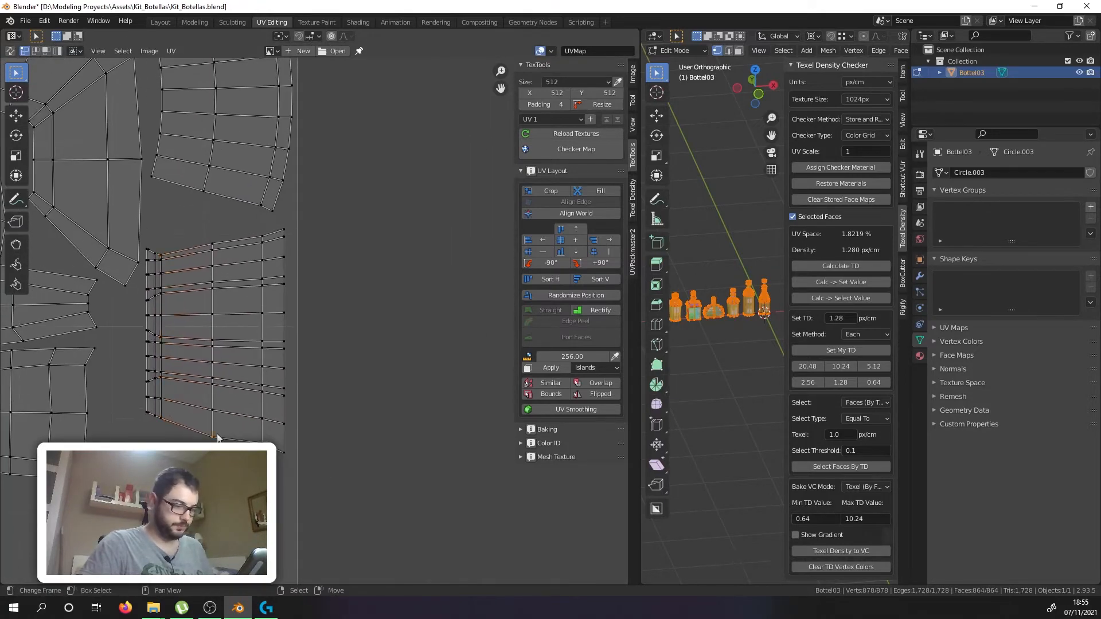
# Step: Flatten the flared island's lower boundary and the edge rows just above it horizontally by scaling each to 0 along Y
pyautogui.press('s')
pyautogui.press('y')
pyautogui.press('0')
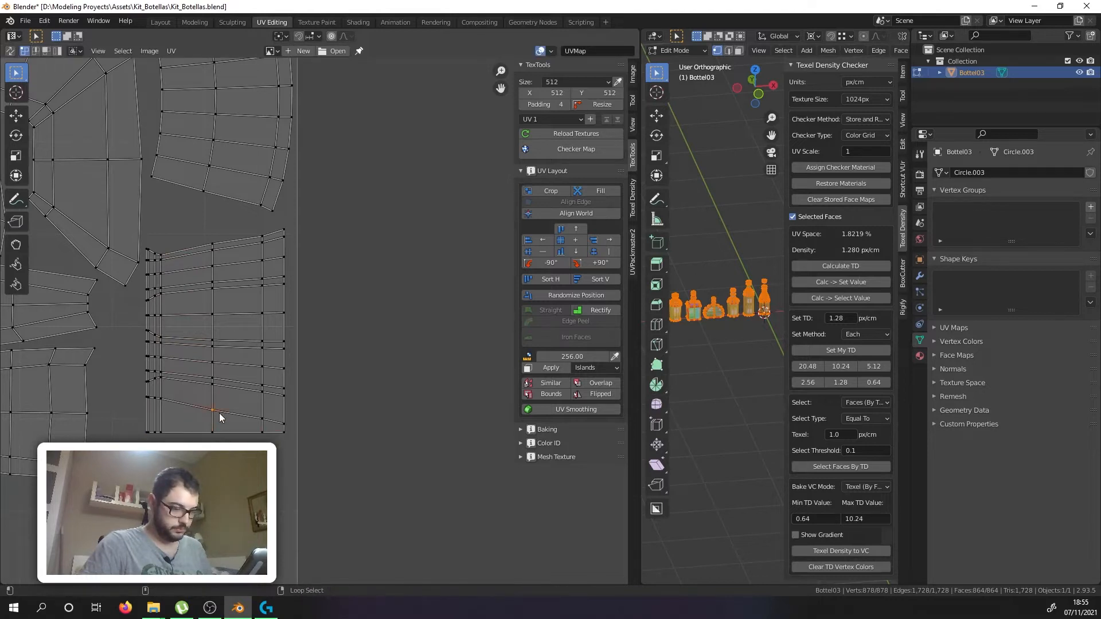
pyautogui.press('Return')
pyautogui.keyDown('alt'); pyautogui.click(224, 388); pyautogui.keyUp('alt')
pyautogui.keyDown('alt'); pyautogui.click(198, 374); pyautogui.keyUp('alt')
pyautogui.press('s')
pyautogui.press('y')
pyautogui.press('0')
pyautogui.press('Return')
# Step: Flatten the next two edge rows up, in the lower middle of the flared island, by scaling each to 0 along Y
pyautogui.keyDown('alt'); pyautogui.click(200, 359); pyautogui.keyUp('alt')
pyautogui.press('s')
pyautogui.press('y')
pyautogui.press('0')
pyautogui.press('Return')
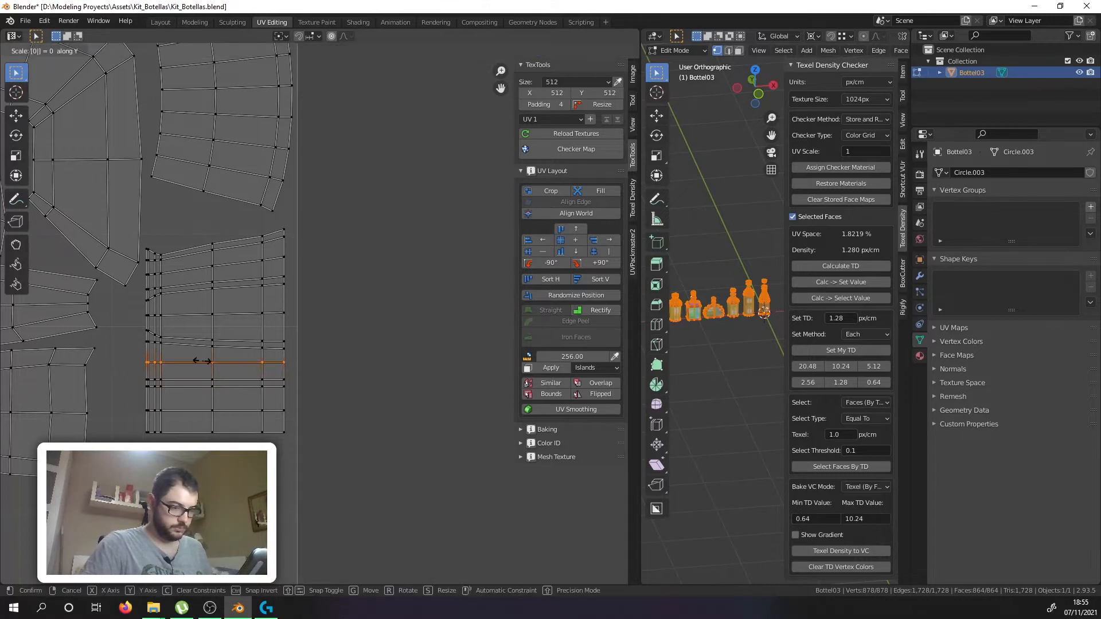
pyautogui.keyDown('alt'); pyautogui.click(193, 349); pyautogui.keyUp('alt')
pyautogui.press('s')
pyautogui.press('y')
pyautogui.press('0')
pyautogui.press('Return')
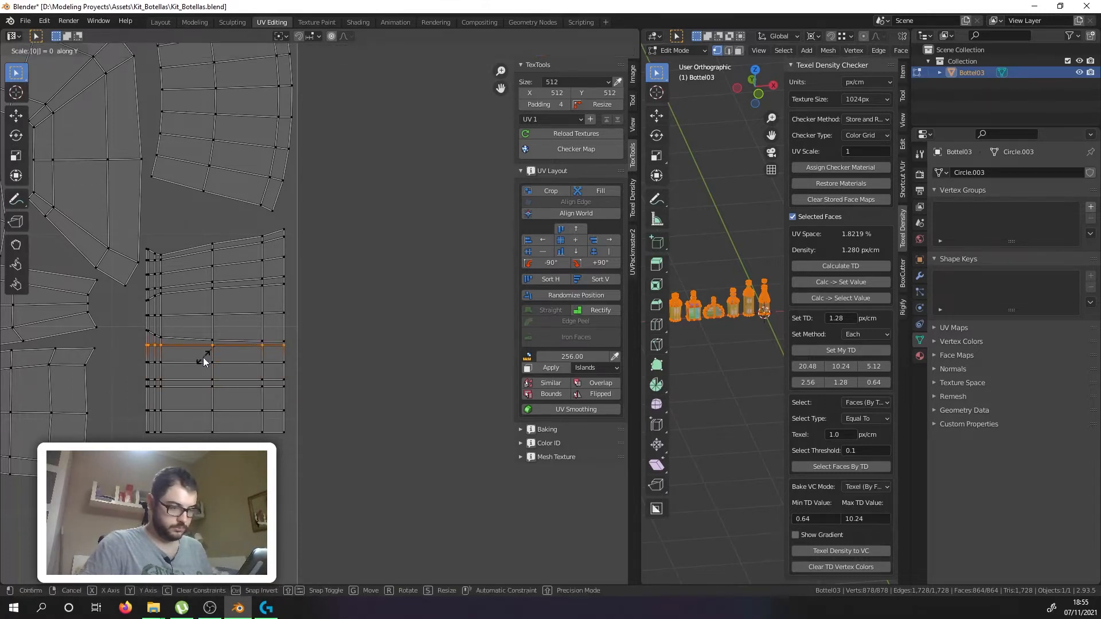
# Step: Level the three edge rows in the flared island's upper middle by scaling each to 0 along Y
pyautogui.keyDown('alt'); pyautogui.click(189, 315); pyautogui.keyUp('alt')
pyautogui.press('s')
pyautogui.press('y')
pyautogui.press('0')
pyautogui.press('Return')
pyautogui.keyDown('alt'); pyautogui.click(184, 294); pyautogui.keyUp('alt')
pyautogui.press('s')
pyautogui.press('y')
pyautogui.press('0')
pyautogui.press('Return')
pyautogui.keyDown('alt'); pyautogui.click(184, 286); pyautogui.keyUp('alt')
pyautogui.press('s')
pyautogui.press('y')
pyautogui.press('0')
pyautogui.press('Return')
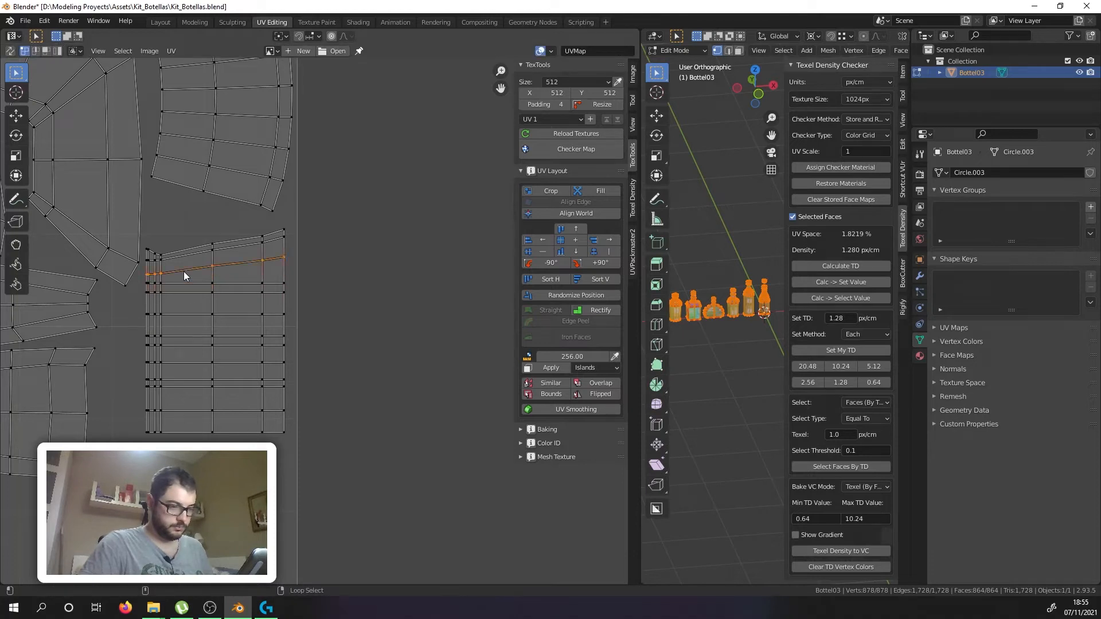
# Step: Level the remaining three edge rows up to the flared island's upper boundary by scaling each to 0 along Y
pyautogui.press('s')
pyautogui.press('y')
pyautogui.press('0')
pyautogui.press('Return')
pyautogui.press('s')
pyautogui.press('y')
pyautogui.press('0')
pyautogui.press('Return')
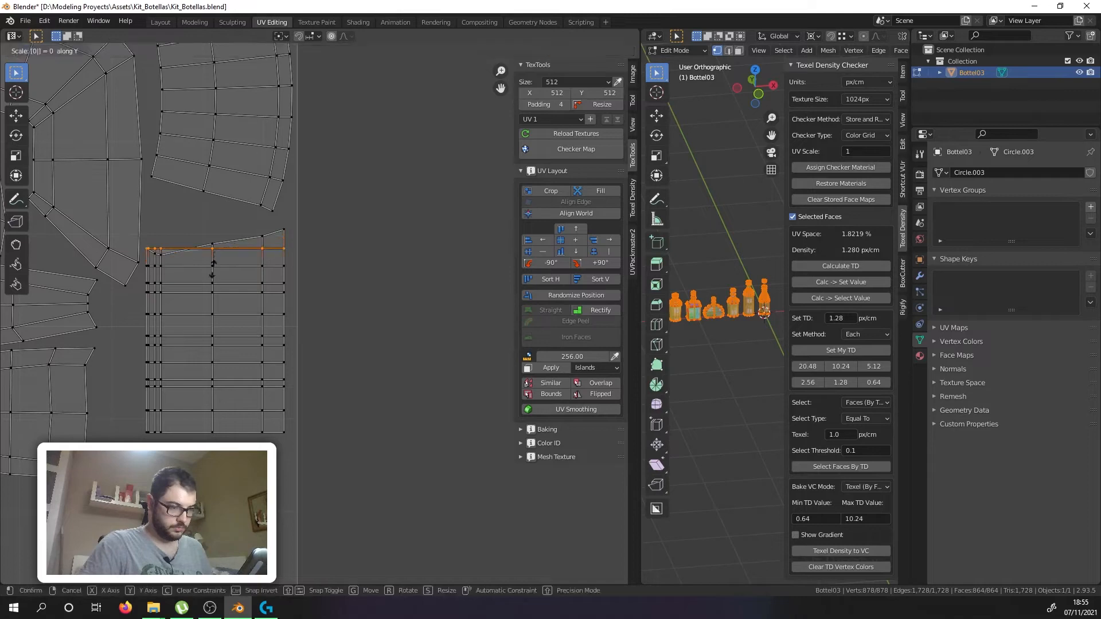
pyautogui.keyDown('alt'); pyautogui.click(224, 241); pyautogui.keyUp('alt')
pyautogui.press('s')
pyautogui.press('y')
pyautogui.press('0')
pyautogui.press('Return')
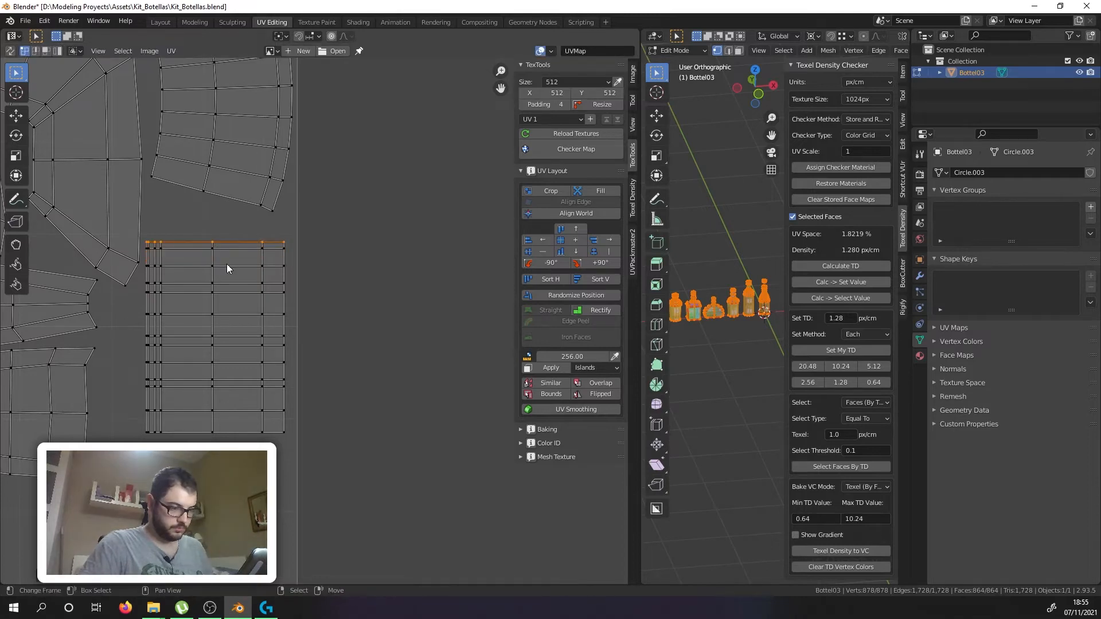
# Step: Select the whole straightened island and move it up close beneath the curved island at the UV square's right edge
pyautogui.scroll(-5, 226, 269)
pyautogui.scroll(2, 225, 285)
pyautogui.moveTo(226, 288); pyautogui.dragTo(238, 365, button='middle')
pyautogui.scroll(1, 239, 365)
pyautogui.press('l')
pyautogui.press('g')
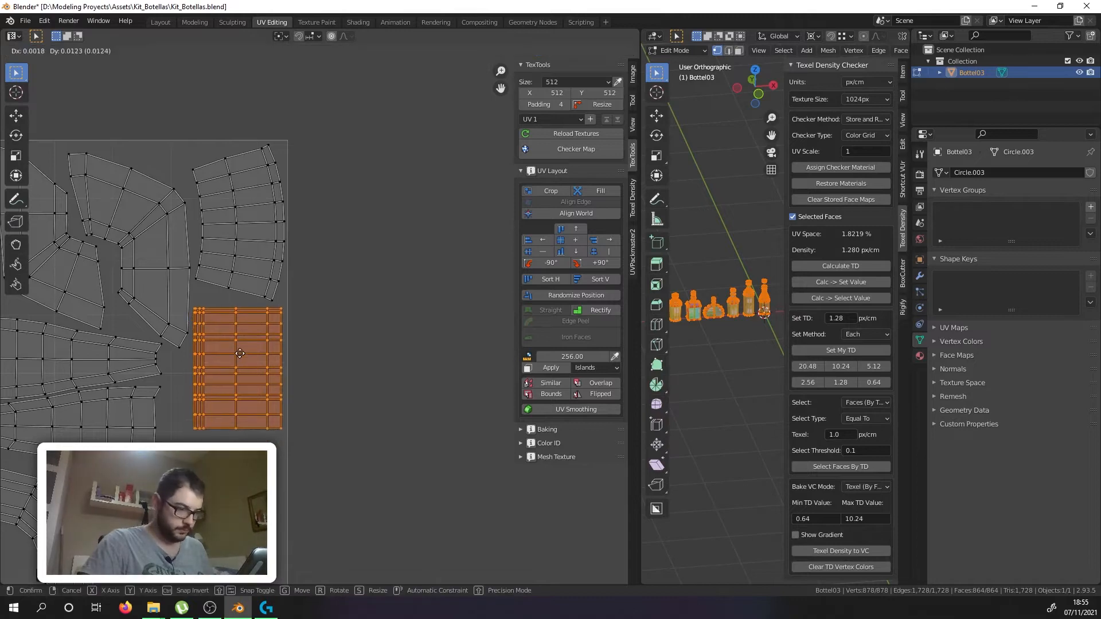
pyautogui.click(240, 353)
# Step: Move the small arc island from the side column to the UV square's lower edge, nesting it beneath the middle arch island
pyautogui.scroll(-8, 220, 252)
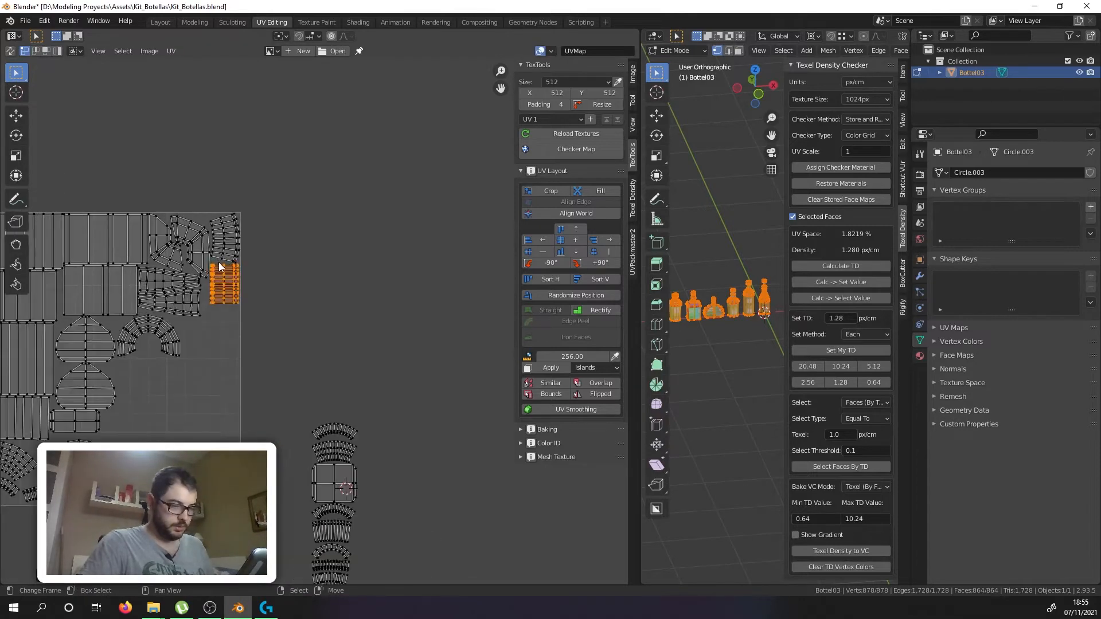
pyautogui.scroll(4, 261, 340)
pyautogui.click(320, 363)
pyautogui.press('l')
pyautogui.moveTo(320, 364); pyautogui.dragTo(469, 286, button='middle')
pyautogui.press('g')
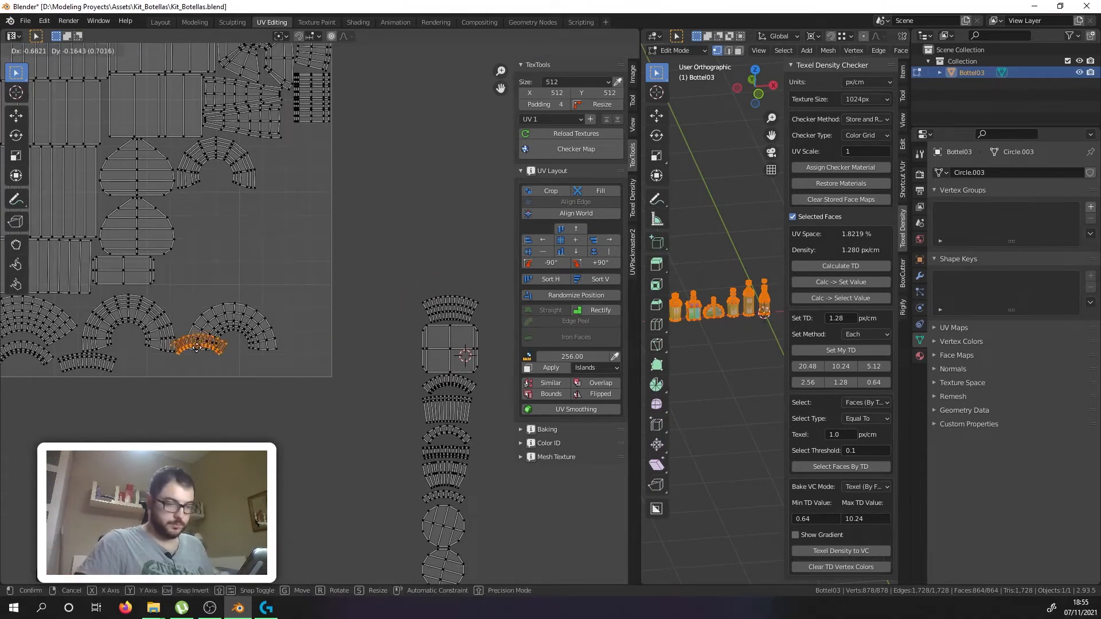
pyautogui.click(164, 367)
pyautogui.moveTo(164, 367); pyautogui.dragTo(399, 376, button='middle')
pyautogui.press('g')
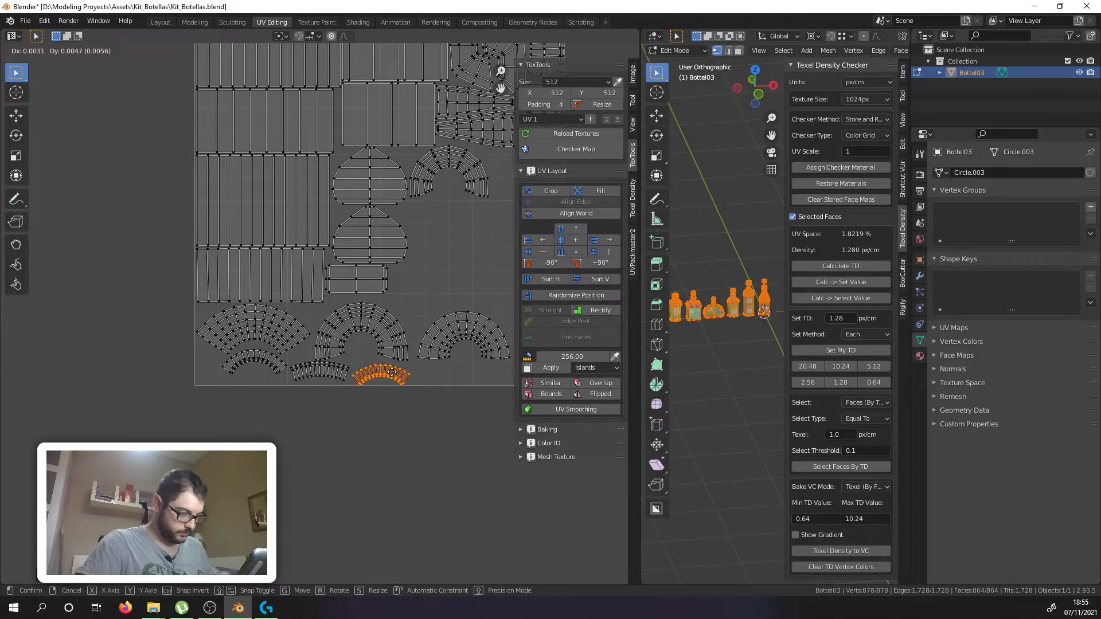
pyautogui.click(392, 373)
# Step: Move the next arc island from the head of the side column to beside the upper arch, beneath the tapered islands
pyautogui.scroll(-4, 392, 369)
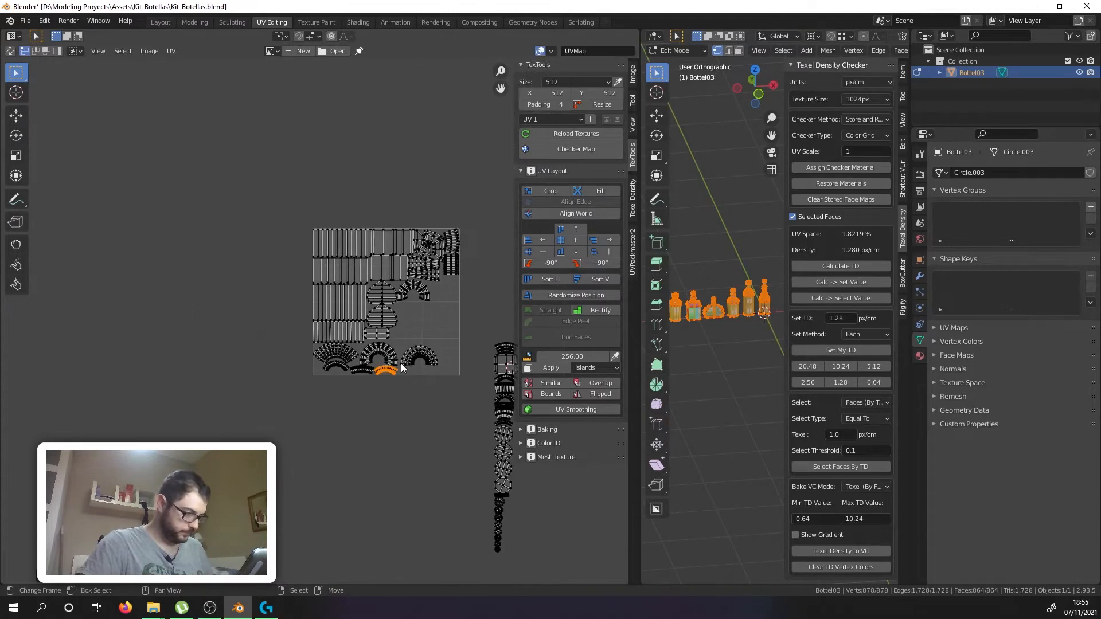
pyautogui.moveTo(401, 363); pyautogui.dragTo(269, 357, button='middle')
pyautogui.scroll(5, 373, 334)
pyautogui.hotkey('ctrl', 'l')
pyautogui.moveTo(376, 348); pyautogui.dragTo(442, 419, button='middle')
pyautogui.scroll(-1, 442, 419)
pyautogui.press('g')
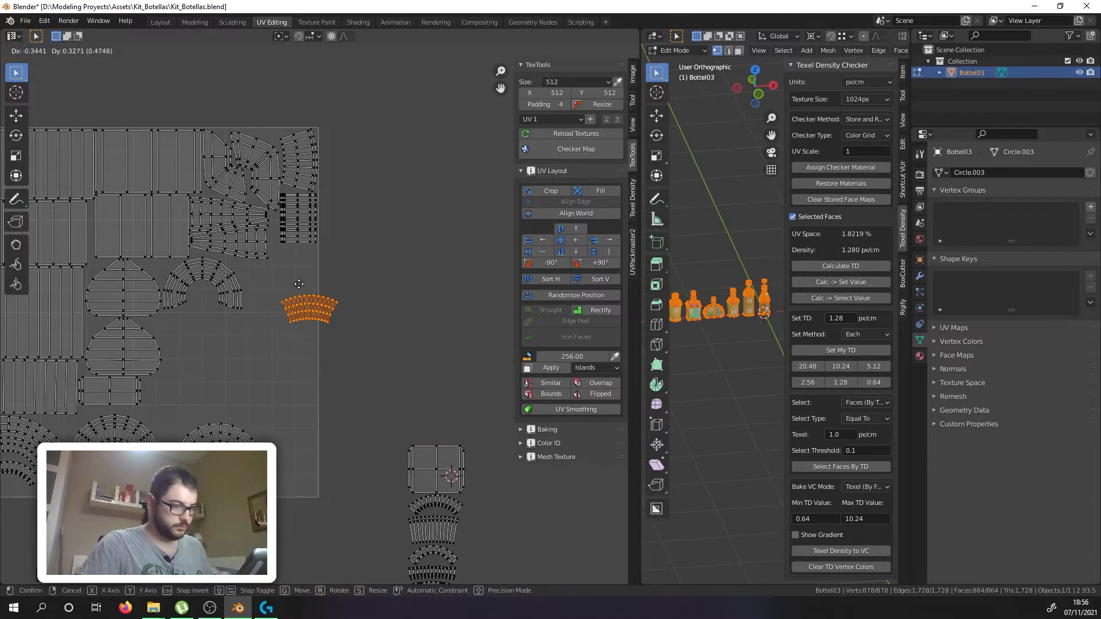
pyautogui.click(284, 255)
pyautogui.scroll(3, 293, 269)
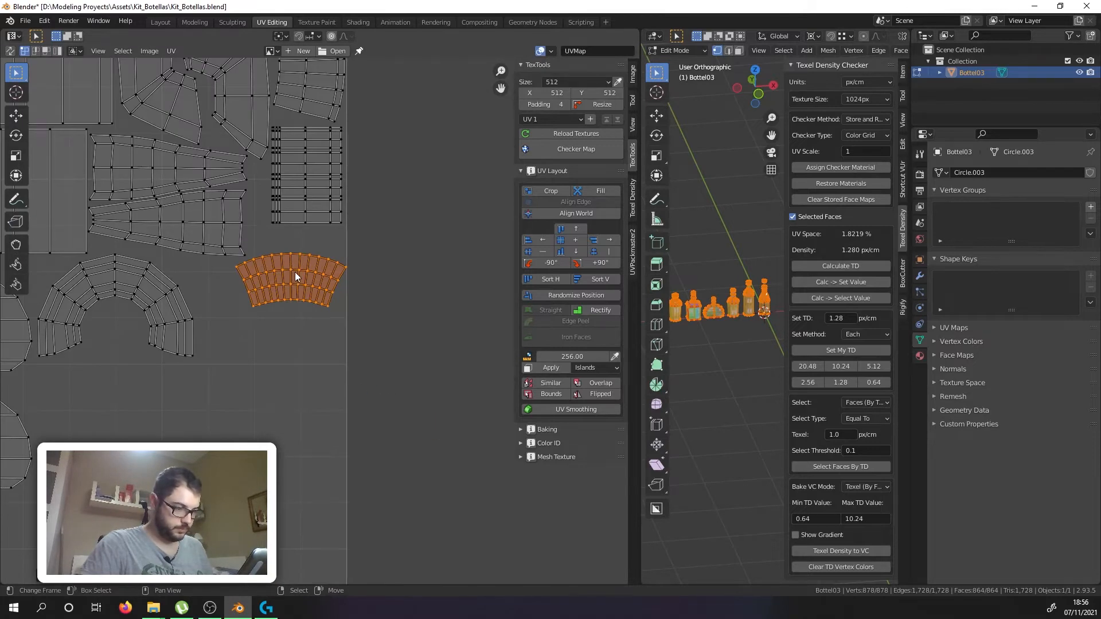
pyautogui.moveTo(295, 276); pyautogui.dragTo(370, 261, button='middle')
pyautogui.press('g')
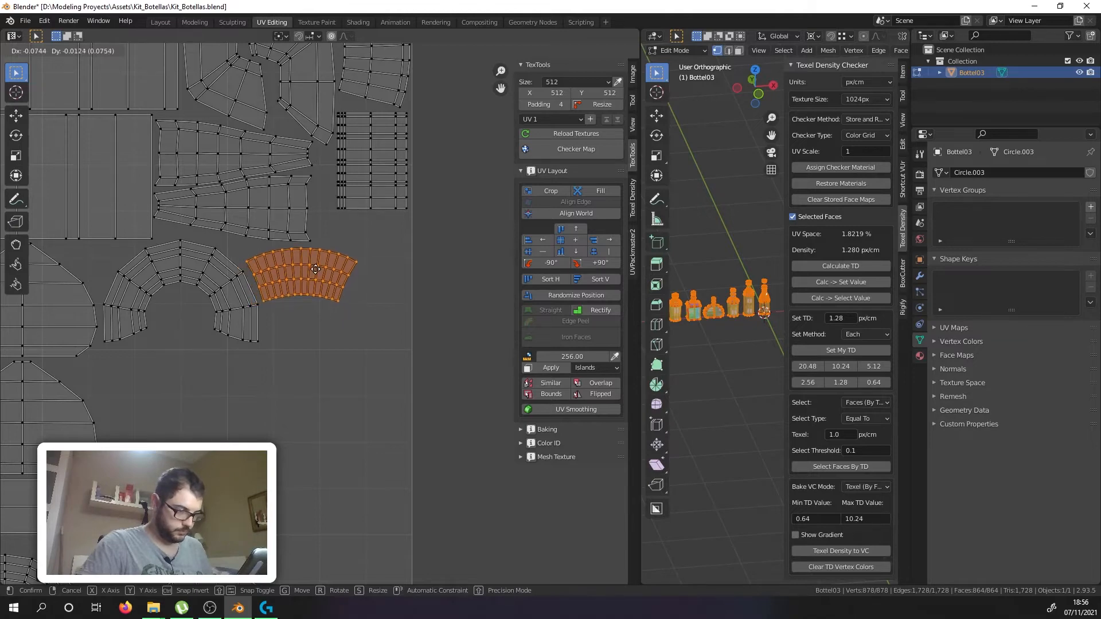
pyautogui.click(315, 268)
# Step: Move the four-panel square island from the side column to just beneath the upper arch, against the lower rounded island
pyautogui.scroll(-4, 316, 275)
pyautogui.scroll(1, 408, 373)
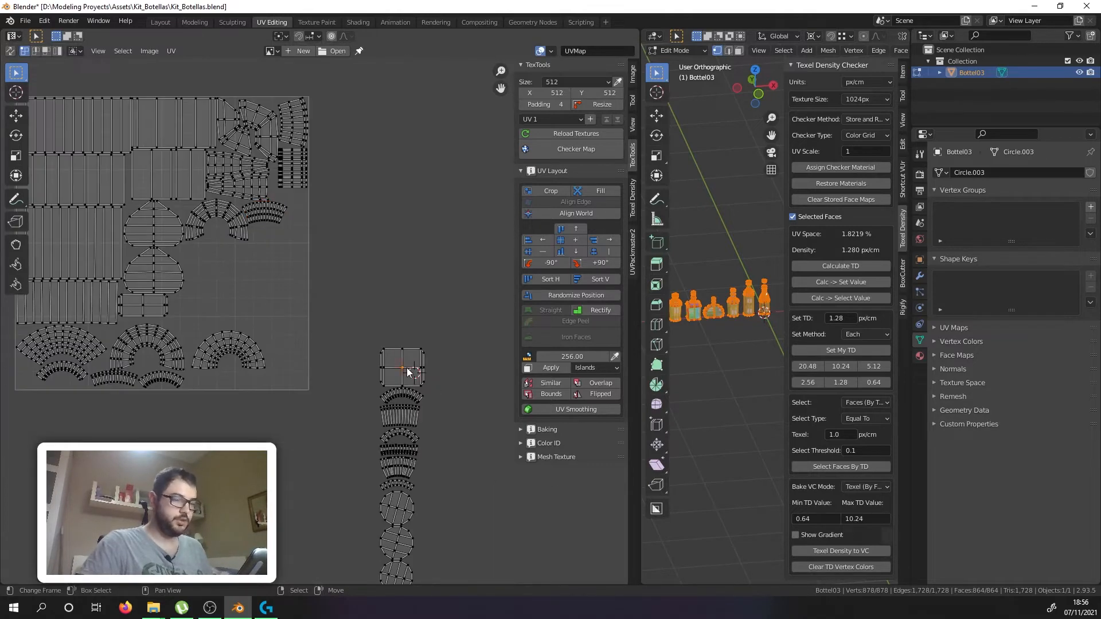
pyautogui.press('l')
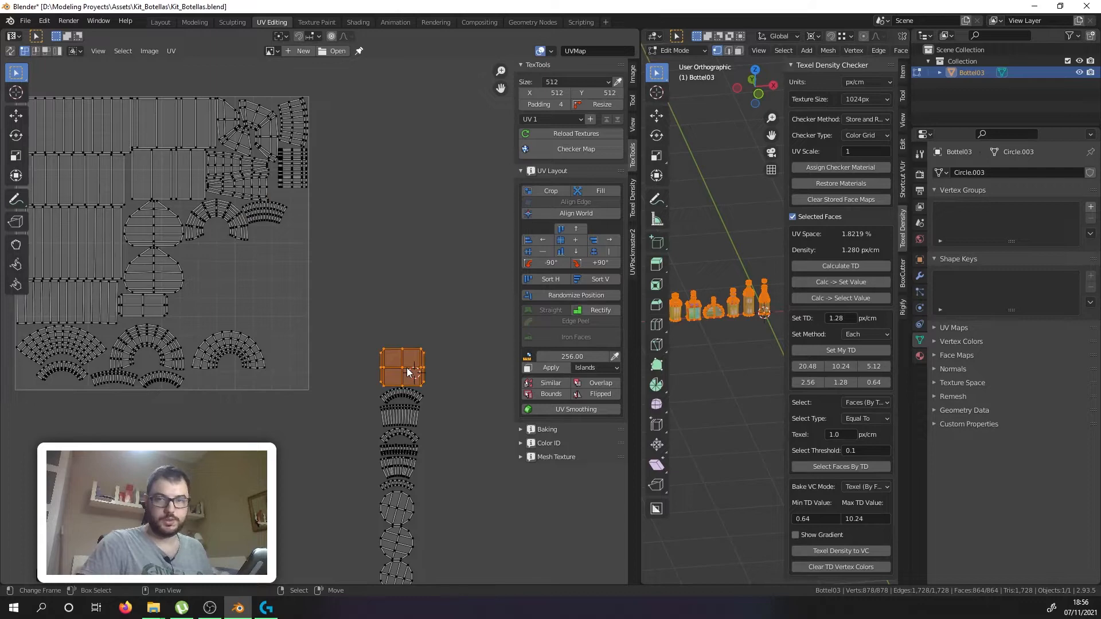
pyautogui.press('g')
pyautogui.click(213, 265)
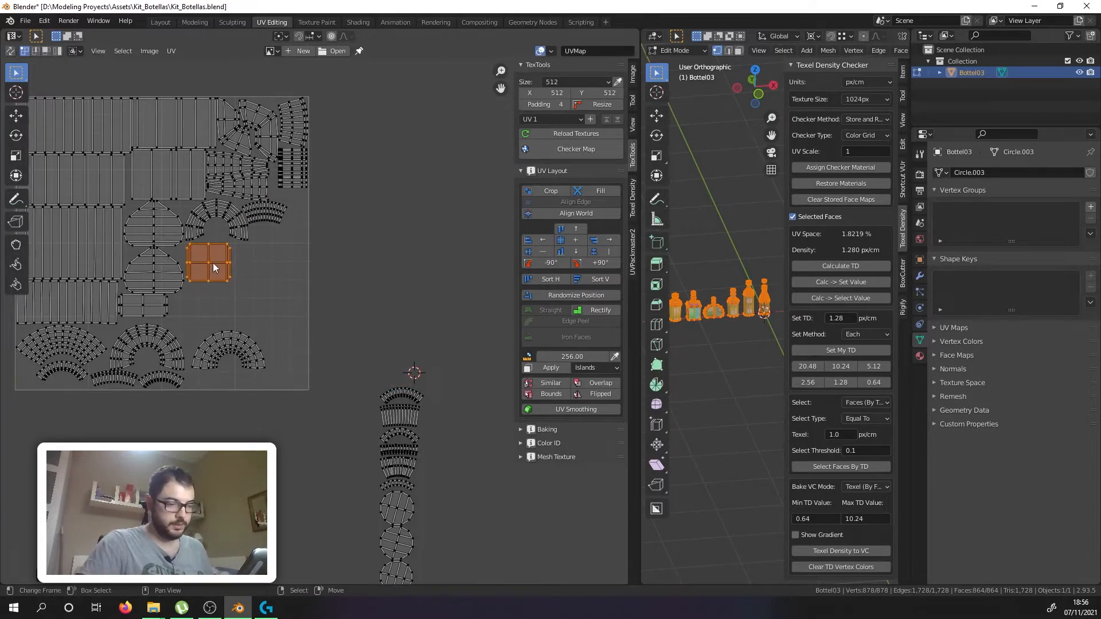
pyautogui.scroll(4, 212, 262)
pyautogui.press('g')
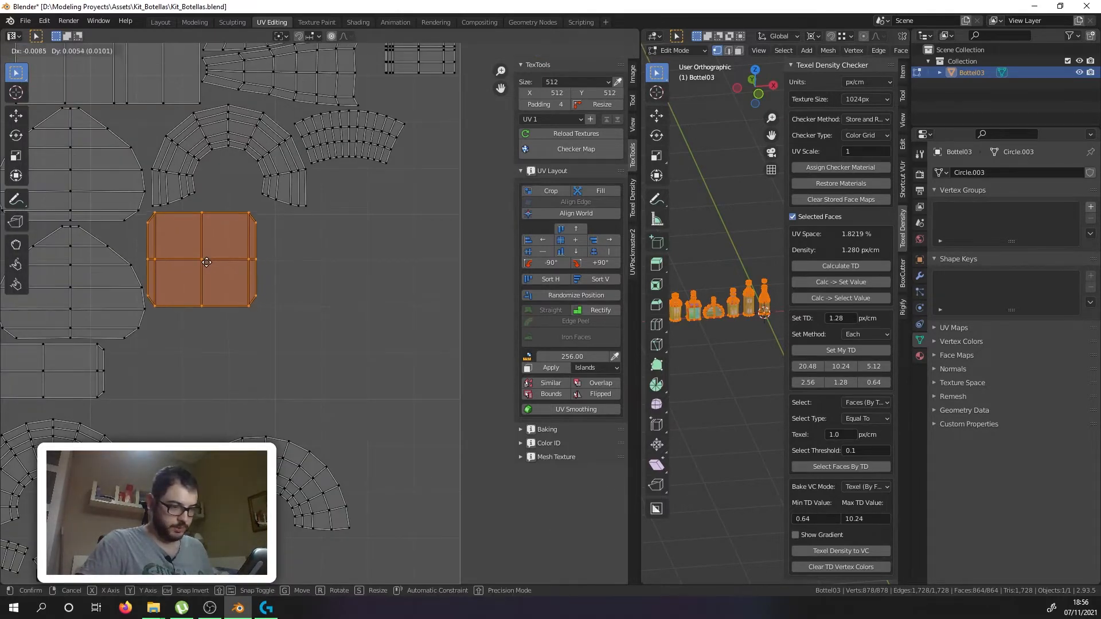
pyautogui.click(205, 260)
# Step: Move the thin arc island from the head of the side column to the UV square's lower edge, beside the other small arcs
pyautogui.scroll(-4, 264, 315)
pyautogui.hotkey('alt', 'a')
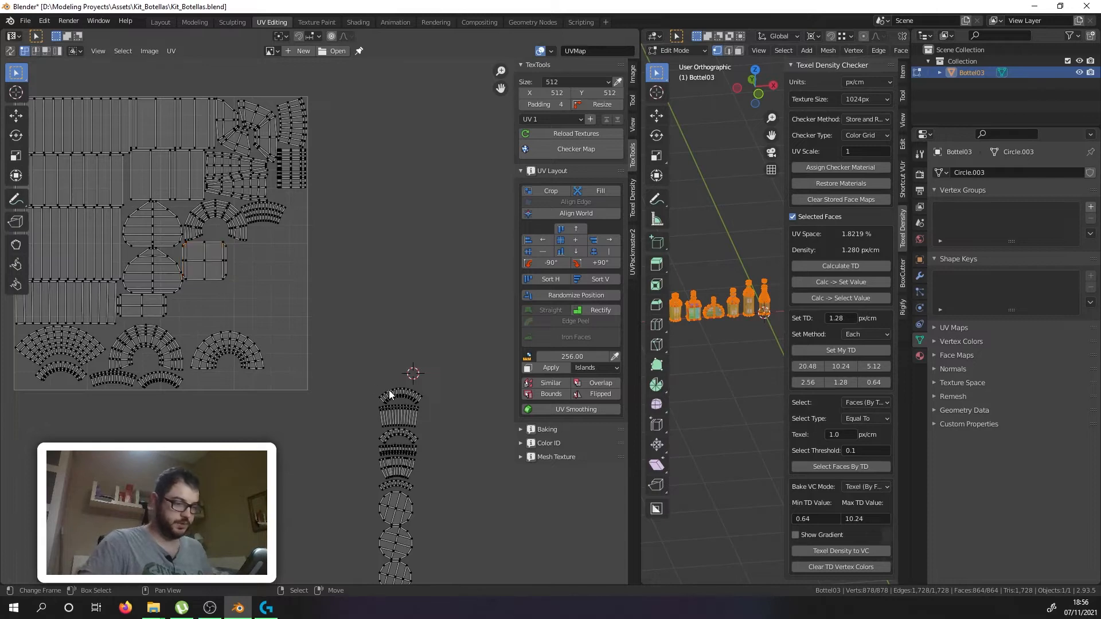
pyautogui.click(390, 394)
pyautogui.moveTo(367, 383); pyautogui.dragTo(388, 381, button='middle')
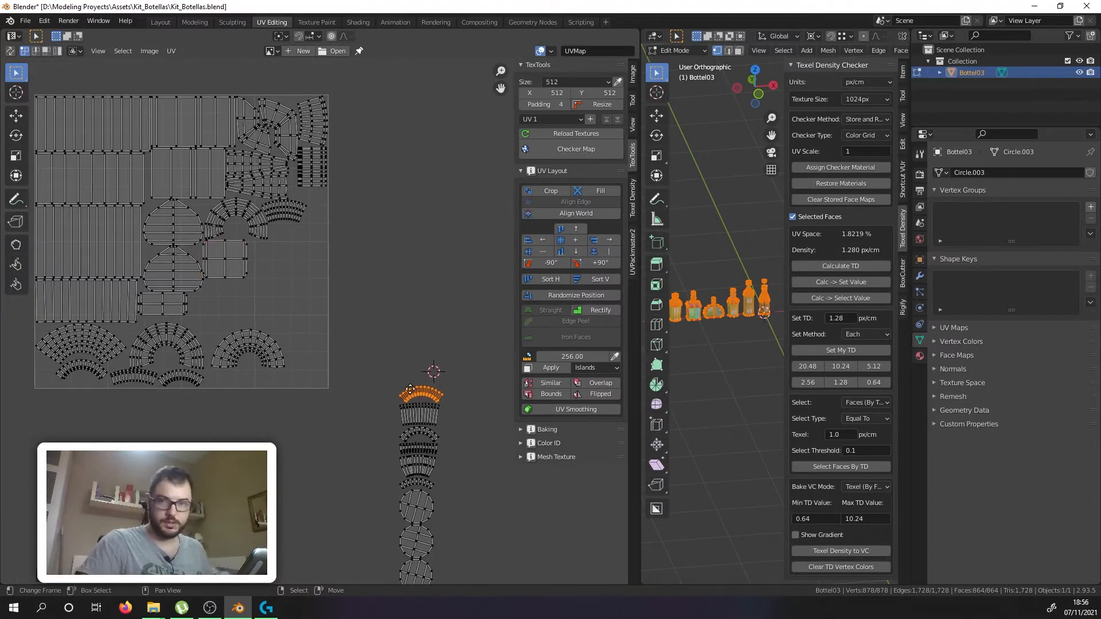
pyautogui.press('g')
pyautogui.click(212, 371)
pyautogui.scroll(5, 220, 379)
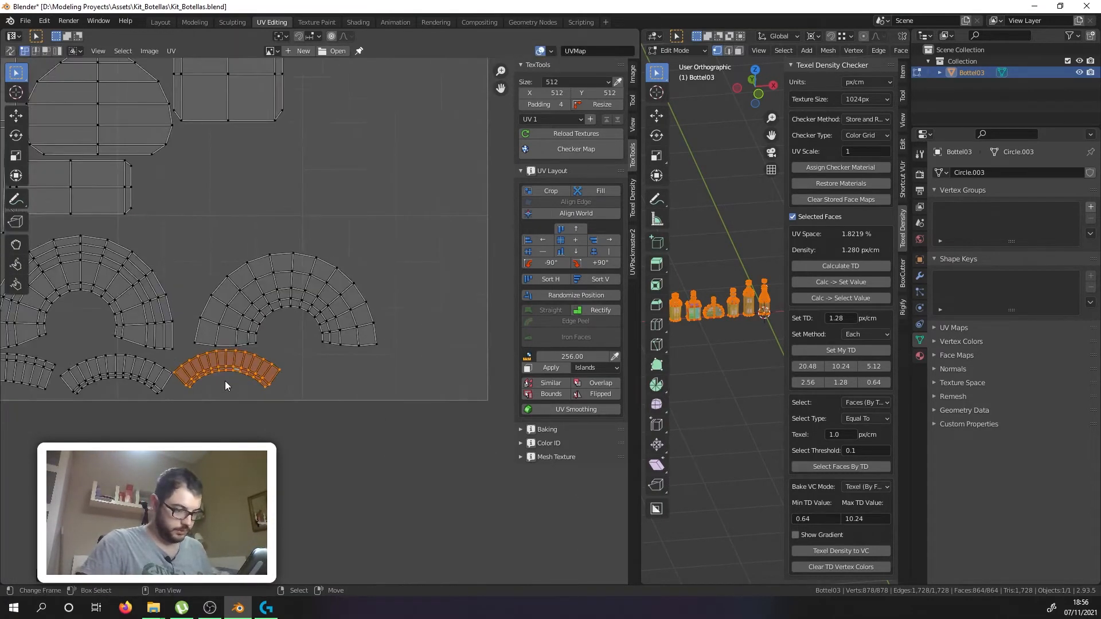
pyautogui.press('g')
pyautogui.click(234, 388)
# Step: Rotate the rightmost lower arch island onto its side and fit it above the small arc, beside the neighbouring arch
pyautogui.scroll(-7, 235, 389)
pyautogui.scroll(1, 241, 371)
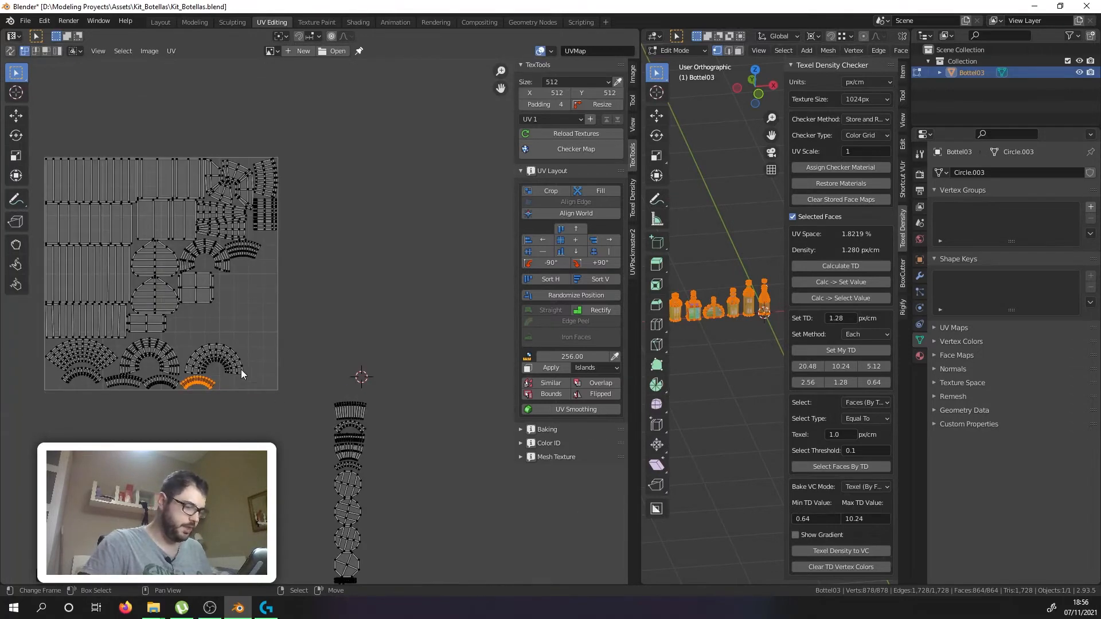
pyautogui.click(212, 357)
pyautogui.scroll(2, 204, 337)
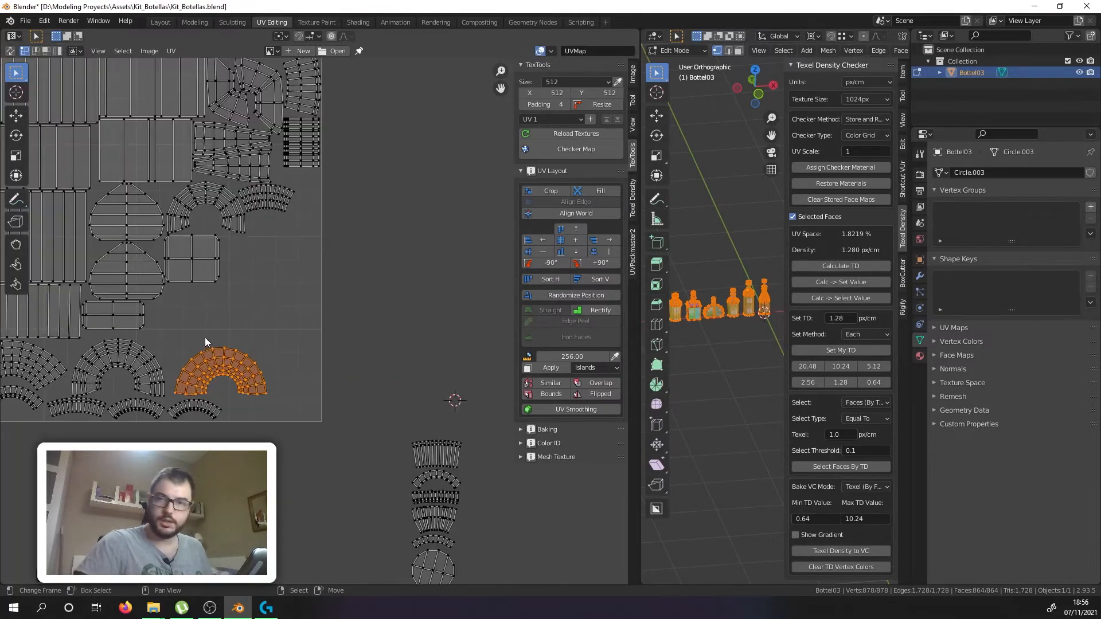
pyautogui.press('r')
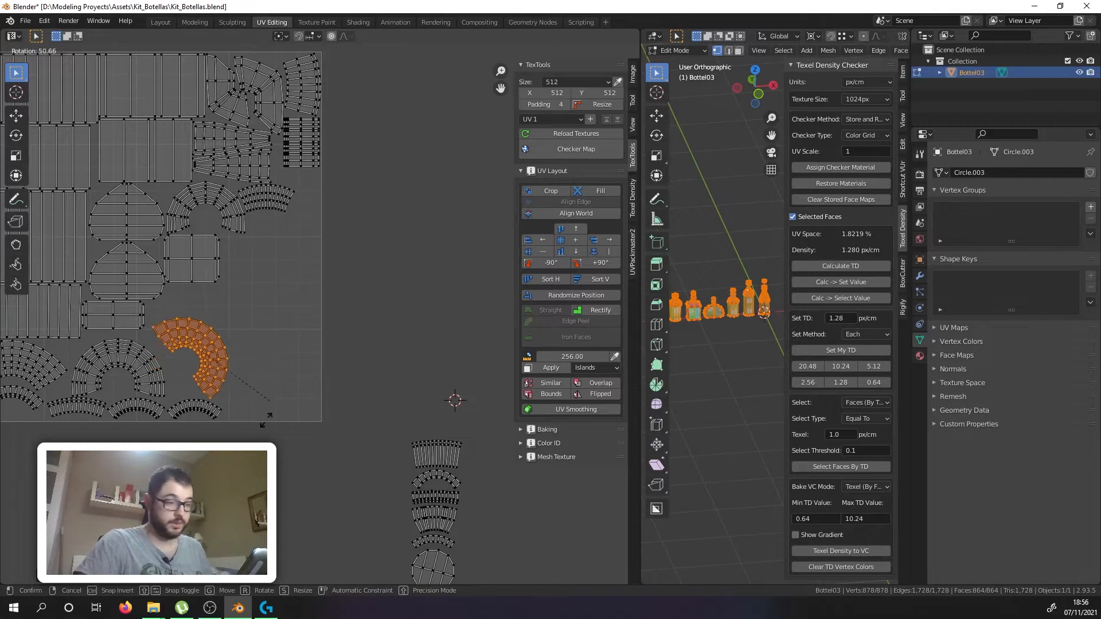
pyautogui.click(227, 441)
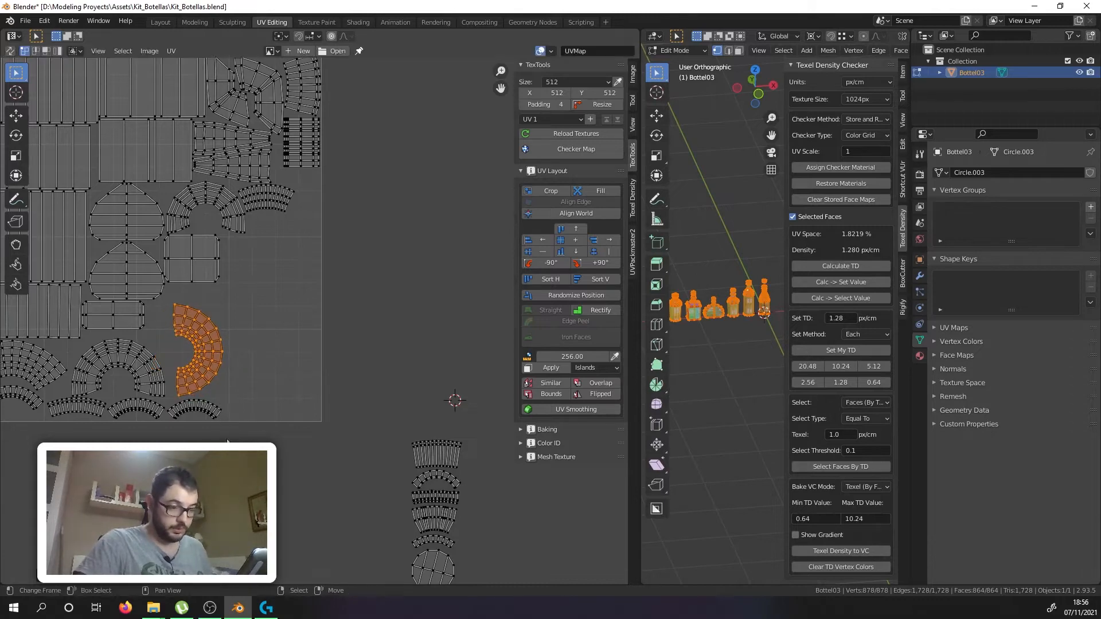
pyautogui.press('g')
pyautogui.click(196, 365)
# Step: Move the short, slightly curved strip island from the side column to the UV square's right edge, beneath the arc island
pyautogui.scroll(-4, 206, 363)
pyautogui.scroll(3, 305, 401)
pyautogui.moveTo(305, 401); pyautogui.dragTo(410, 463, button='middle')
pyautogui.click(242, 374)
pyautogui.press('g')
pyautogui.click(284, 284)
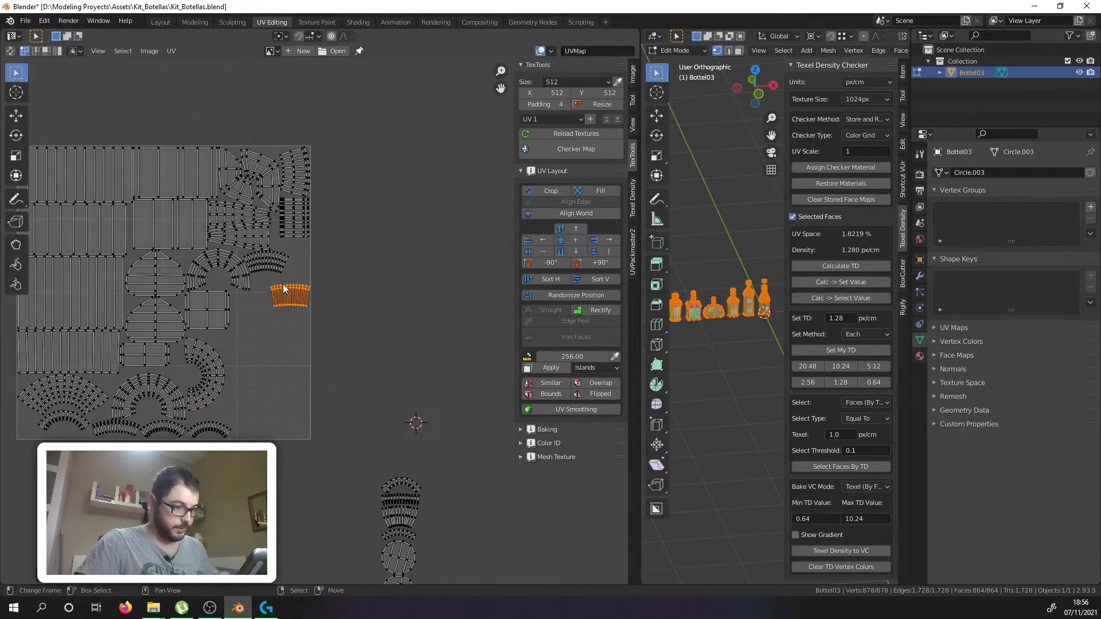
# Step: Rotate the short curved strip island upright and fit it directly beneath the straightened island along the UV square's right edge
pyautogui.scroll(5, 292, 287)
pyautogui.press('r')
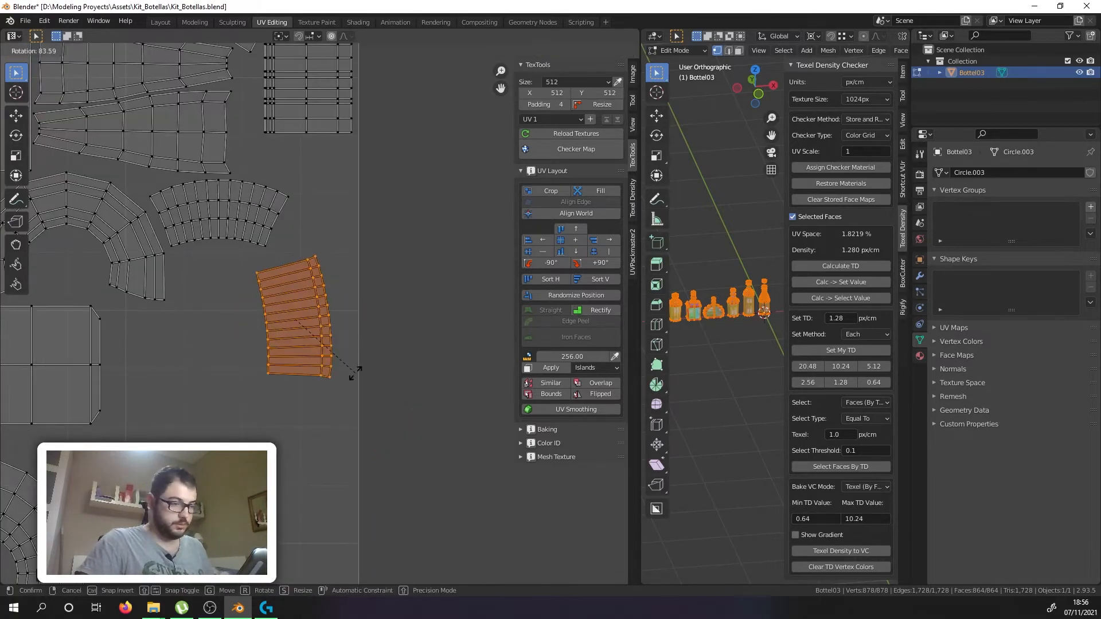
pyautogui.click(319, 352)
pyautogui.press('g')
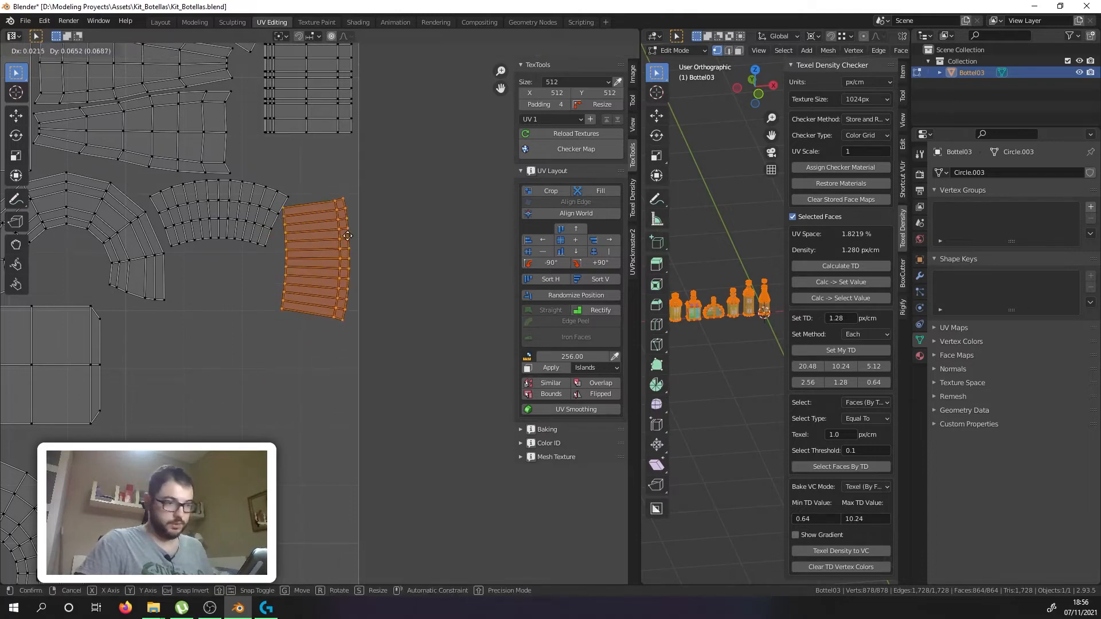
pyautogui.click(346, 202)
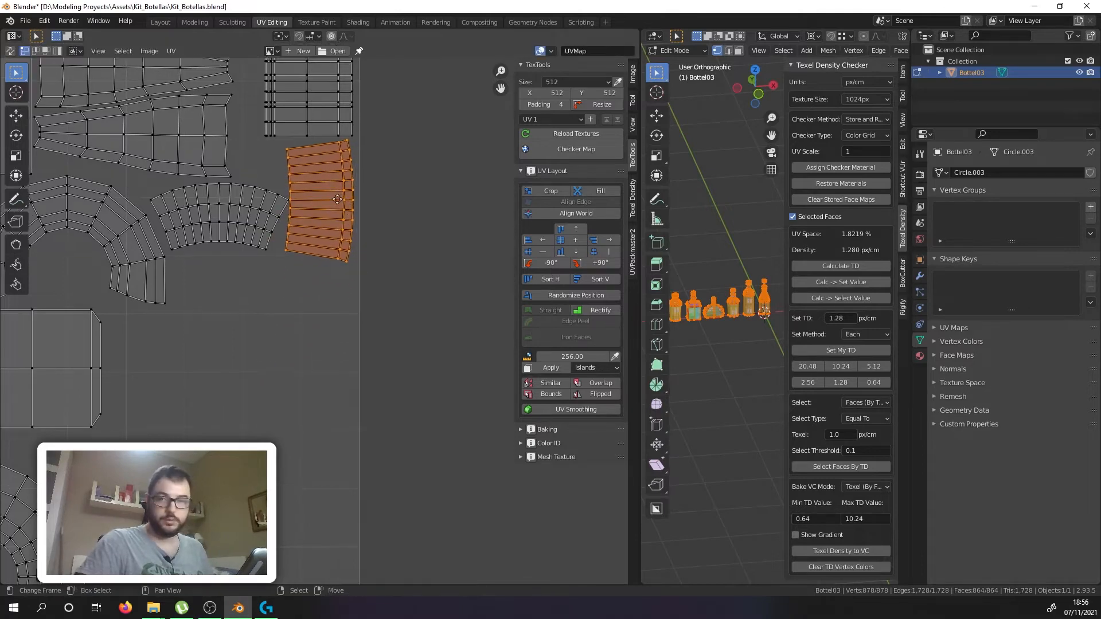
pyautogui.moveTo(336, 191); pyautogui.dragTo(359, 270, button='middle')
pyautogui.press('g')
pyautogui.click(370, 264)
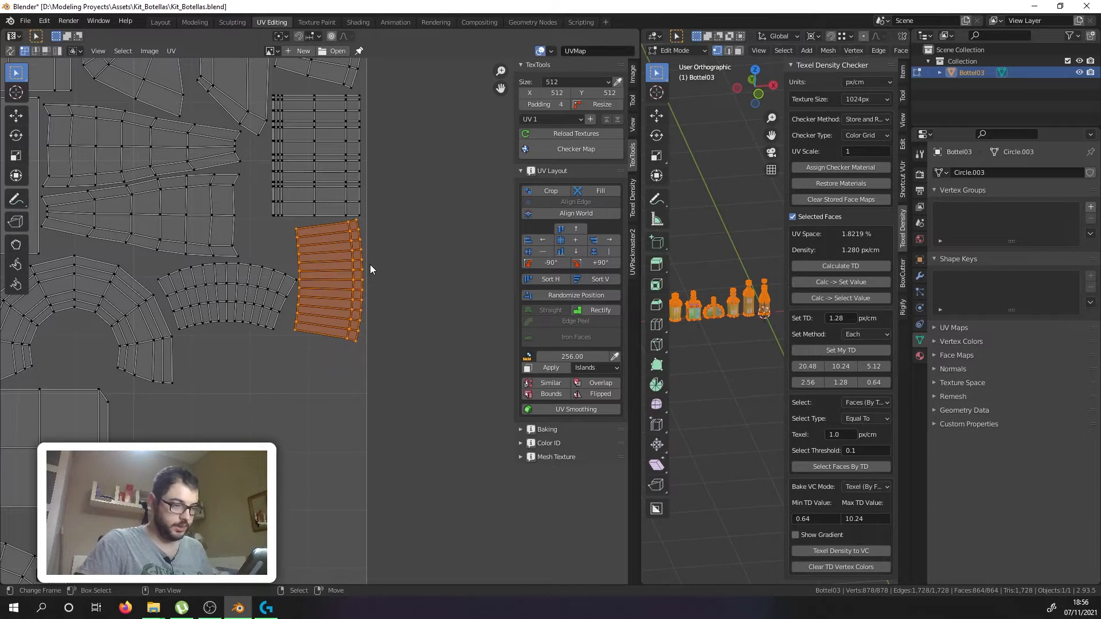
# Step: Move the small arc island heading the side column to just above the last small arc at the UV square's lower edge
pyautogui.scroll(-6, 370, 264)
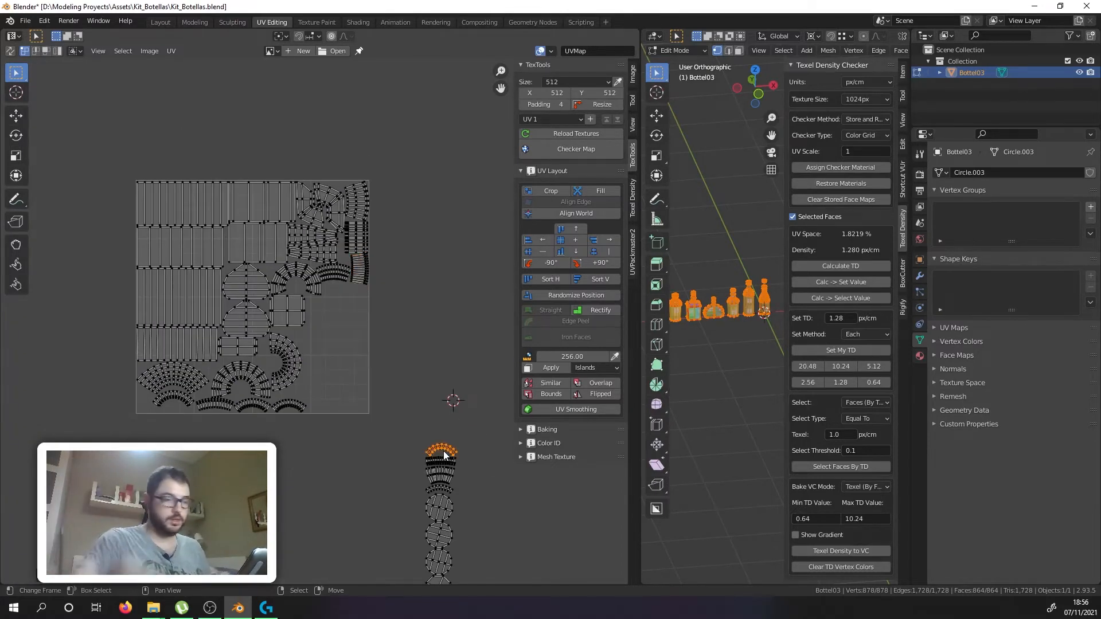
pyautogui.scroll(2, 444, 455)
pyautogui.scroll(-1, 444, 455)
pyautogui.press('g')
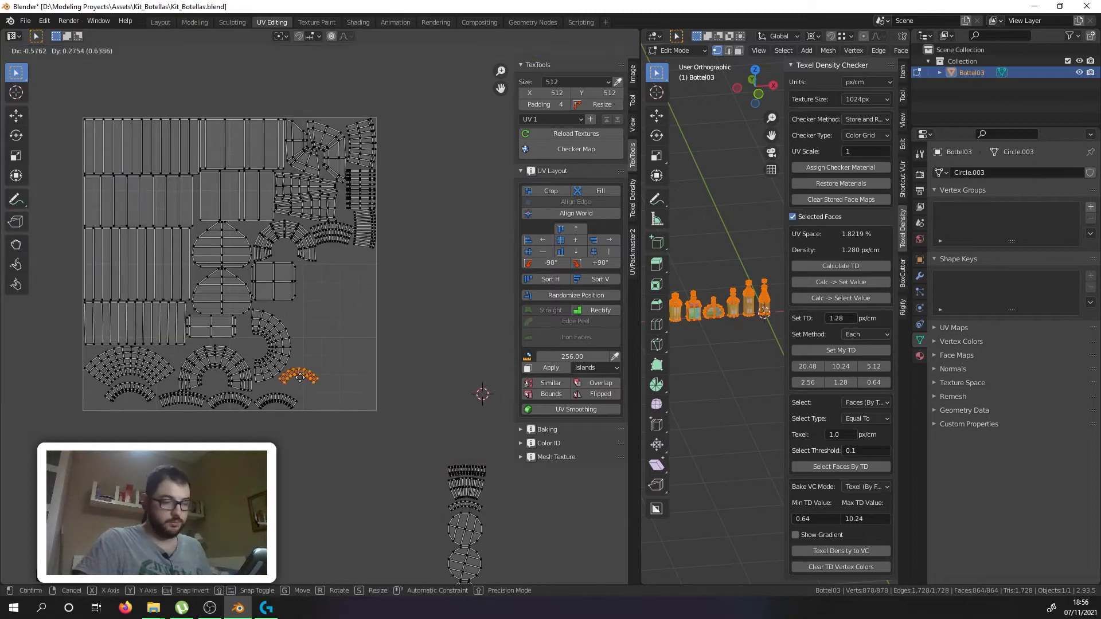
pyautogui.click(298, 380)
pyautogui.scroll(3, 298, 380)
pyautogui.press('g')
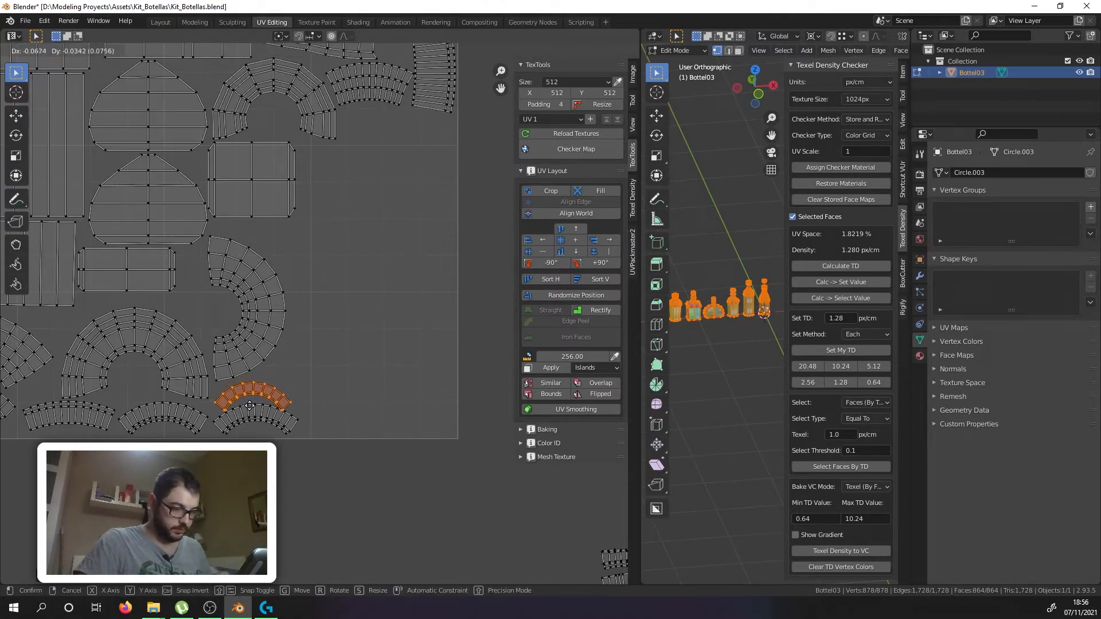
pyautogui.click(251, 404)
# Step: Move the slightly curved strip island heading the side column to directly beneath the arc island beside the large arch
pyautogui.scroll(-4, 376, 474)
pyautogui.click(404, 467)
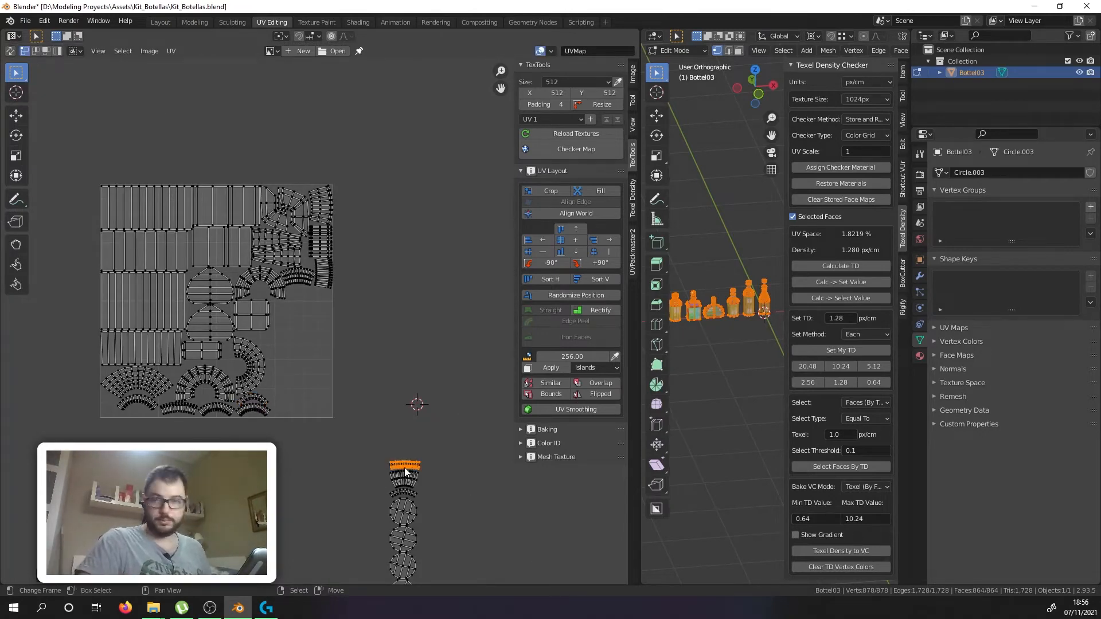
pyautogui.press('g')
pyautogui.click(301, 306)
pyautogui.scroll(4, 301, 306)
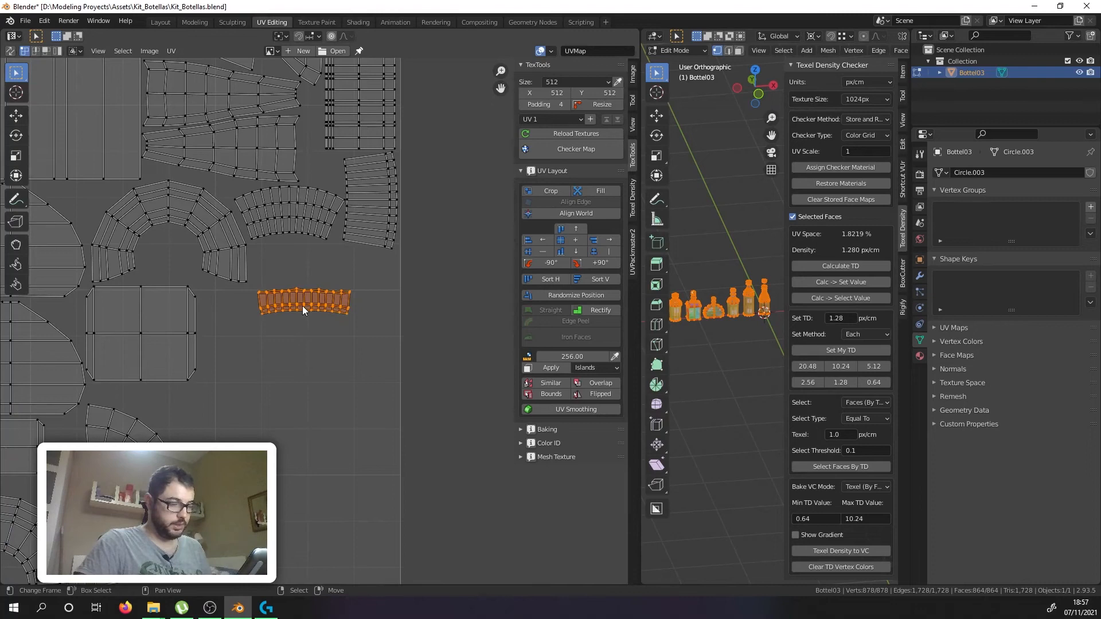
pyautogui.press('g')
pyautogui.click(294, 246)
# Step: Flatten the curved strip's upper edge rows and the row below them by scaling each to 0 along Y
pyautogui.scroll(5, 294, 247)
pyautogui.keyDown('alt'); pyautogui.click(294, 245); pyautogui.keyUp('alt')
pyautogui.press('s')
pyautogui.press('y')
pyautogui.press('0')
pyautogui.click(336, 294)
pyautogui.keyDown('alt'); pyautogui.click(232, 253); pyautogui.keyUp('alt')
pyautogui.press('s')
pyautogui.press('y')
pyautogui.press('0')
pyautogui.click(263, 286)
pyautogui.keyDown('alt'); pyautogui.click(229, 279); pyautogui.keyUp('alt')
pyautogui.press('s')
pyautogui.press('y')
pyautogui.press('0')
pyautogui.click(197, 301)
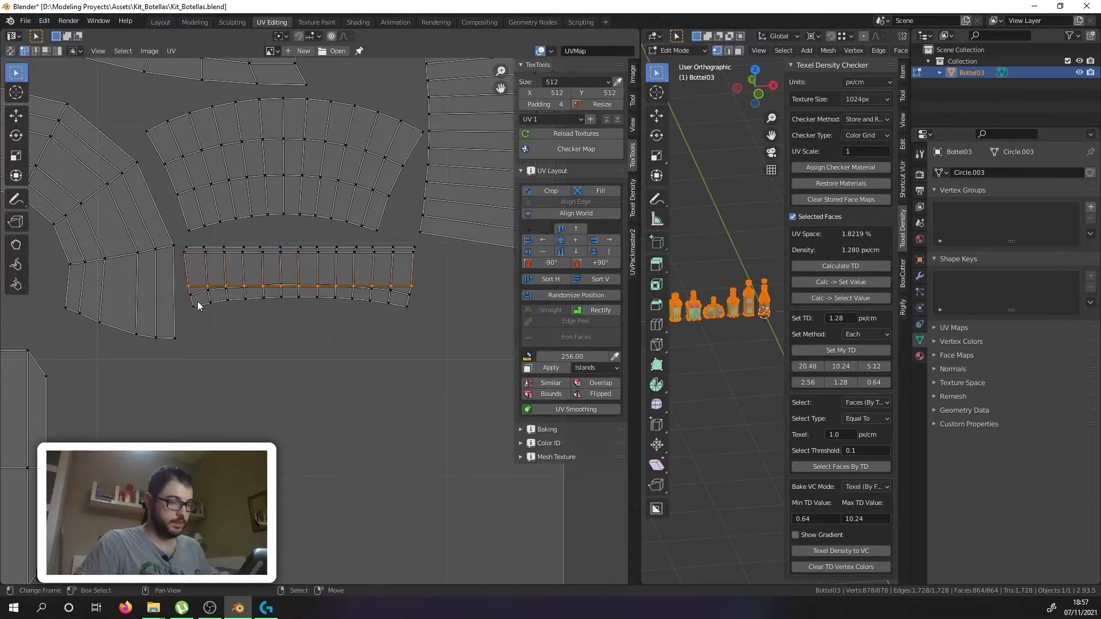
# Step: Flatten the two lowest edge rows of the curved strip island by scaling each to 0 along Y
pyautogui.keyDown('alt'); pyautogui.click(209, 292); pyautogui.keyUp('alt')
pyautogui.press('s')
pyautogui.press('y')
pyautogui.press('0')
pyautogui.rightClick(227, 317)
pyautogui.keyDown('alt'); pyautogui.keyDown('shift'); pyautogui.click(201, 293); pyautogui.keyUp('shift'); pyautogui.keyUp('alt')
pyautogui.press('s')
pyautogui.press('y')
pyautogui.press('0')
pyautogui.click(208, 297)
pyautogui.keyDown('alt'); pyautogui.click(206, 299); pyautogui.keyUp('alt')
pyautogui.keyDown('alt'); pyautogui.keyDown('shift'); pyautogui.click(205, 301); pyautogui.keyUp('shift'); pyautogui.keyUp('alt')
pyautogui.press('s')
pyautogui.press('y')
pyautogui.press('0')
pyautogui.press('Return')
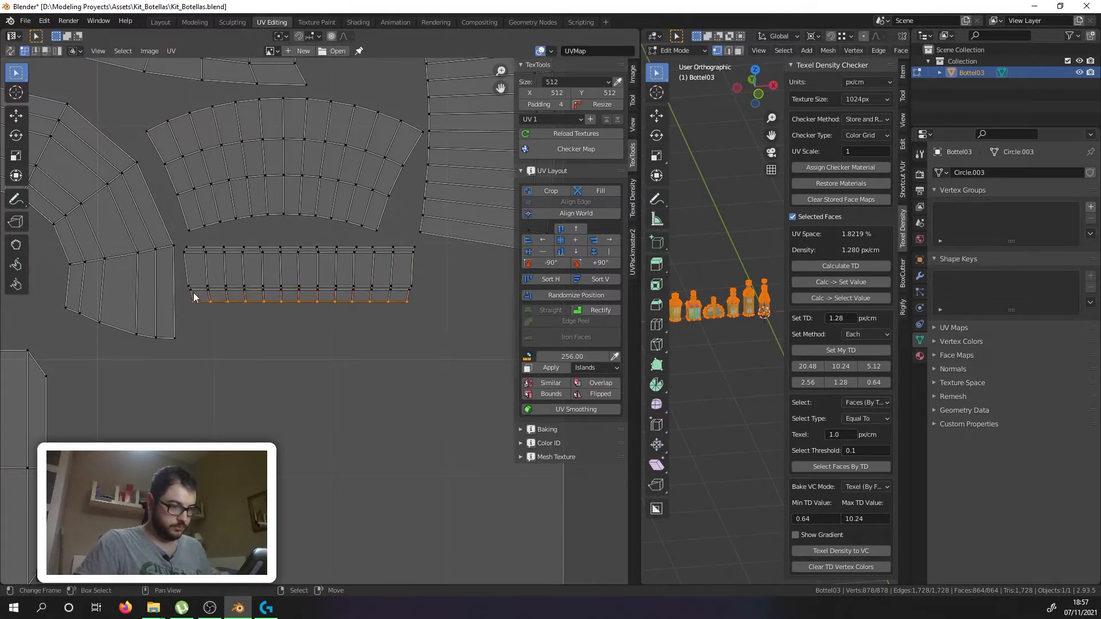
# Step: Make the strip's left-hand cross edges vertical, starting at its left end, by scaling each to 0 along X
pyautogui.press('s')
pyautogui.press('x')
pyautogui.press('0')
pyautogui.press('Return')
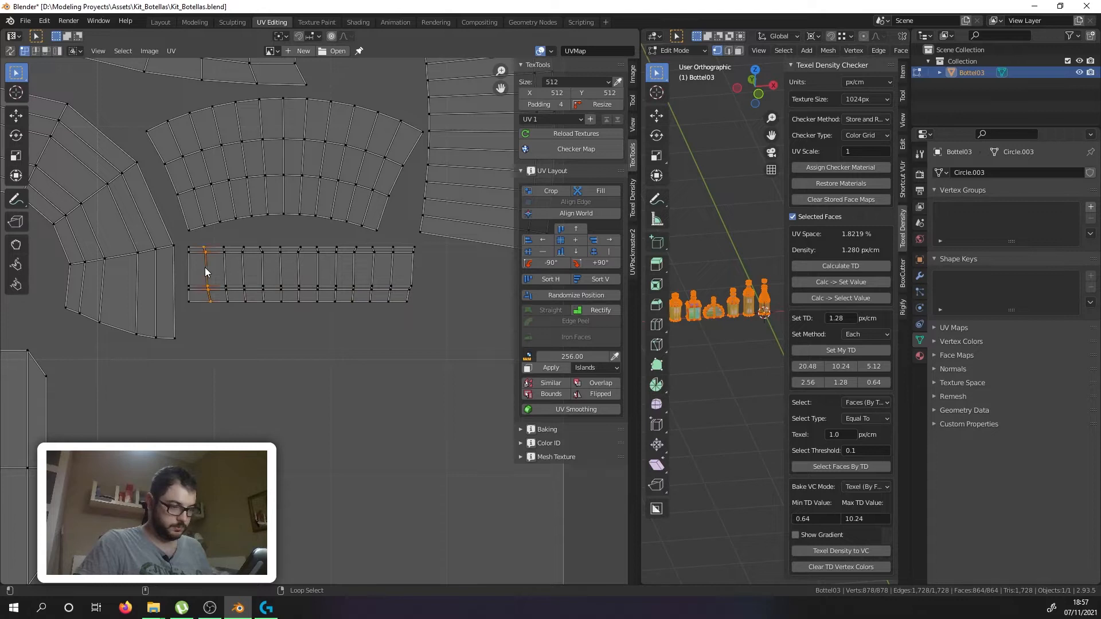
pyautogui.keyDown('alt'); pyautogui.keyDown('shift'); pyautogui.click(204, 267); pyautogui.keyUp('shift'); pyautogui.keyUp('alt')
pyautogui.press('s')
pyautogui.press('x')
pyautogui.press('0')
pyautogui.press('Return')
pyautogui.click(225, 267)
pyautogui.keyDown('alt'); pyautogui.keyDown('shift'); pyautogui.click(225, 267); pyautogui.keyUp('shift'); pyautogui.keyUp('alt')
pyautogui.press('s')
pyautogui.press('x')
pyautogui.press('0')
pyautogui.press('Return')
pyautogui.click(246, 267)
pyautogui.keyDown('alt'); pyautogui.keyDown('shift'); pyautogui.click(245, 267); pyautogui.keyUp('shift'); pyautogui.keyUp('alt')
pyautogui.press('s')
pyautogui.press('x')
pyautogui.press('0')
pyautogui.press('Return')
pyautogui.press('s')
pyautogui.press('x')
pyautogui.press('0')
pyautogui.press('Return')
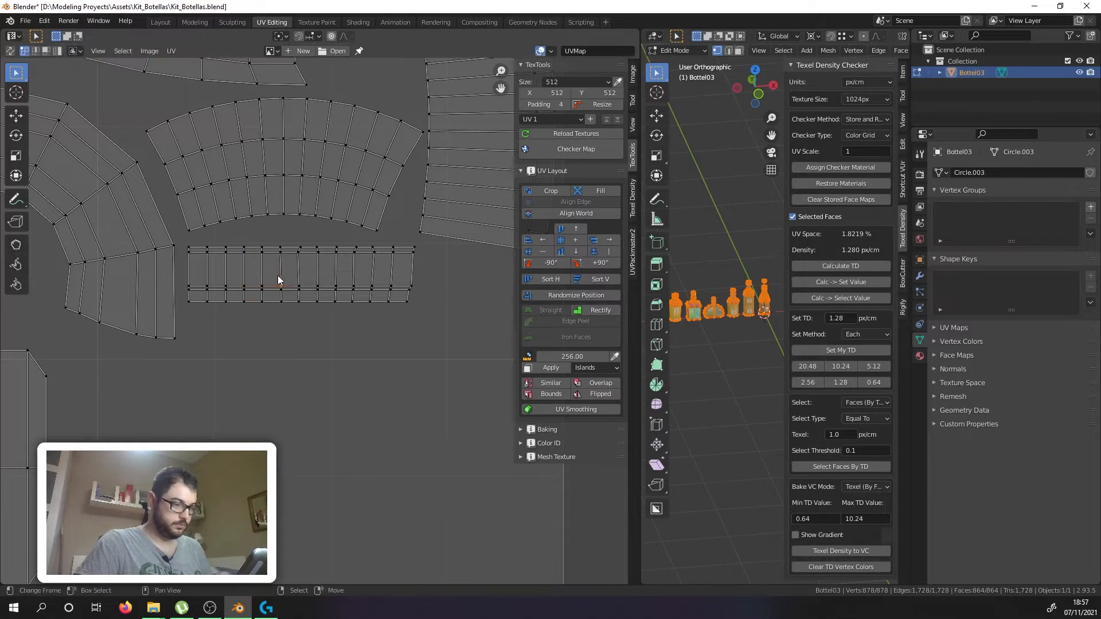
# Step: Make the strip's remaining cross edges vertical through to its right end by scaling each to 0 along X
pyautogui.keyDown('alt'); pyautogui.keyDown('shift'); pyautogui.click(277, 276); pyautogui.keyUp('shift'); pyautogui.keyUp('alt')
pyautogui.press('s')
pyautogui.press('x')
pyautogui.press('0')
pyautogui.press('Return')
pyautogui.click(301, 267)
pyautogui.press('s')
pyautogui.press('x')
pyautogui.press('0')
pyautogui.press('Return')
pyautogui.click(319, 264)
pyautogui.press('s')
pyautogui.press('x')
pyautogui.press('0')
pyautogui.press('Return')
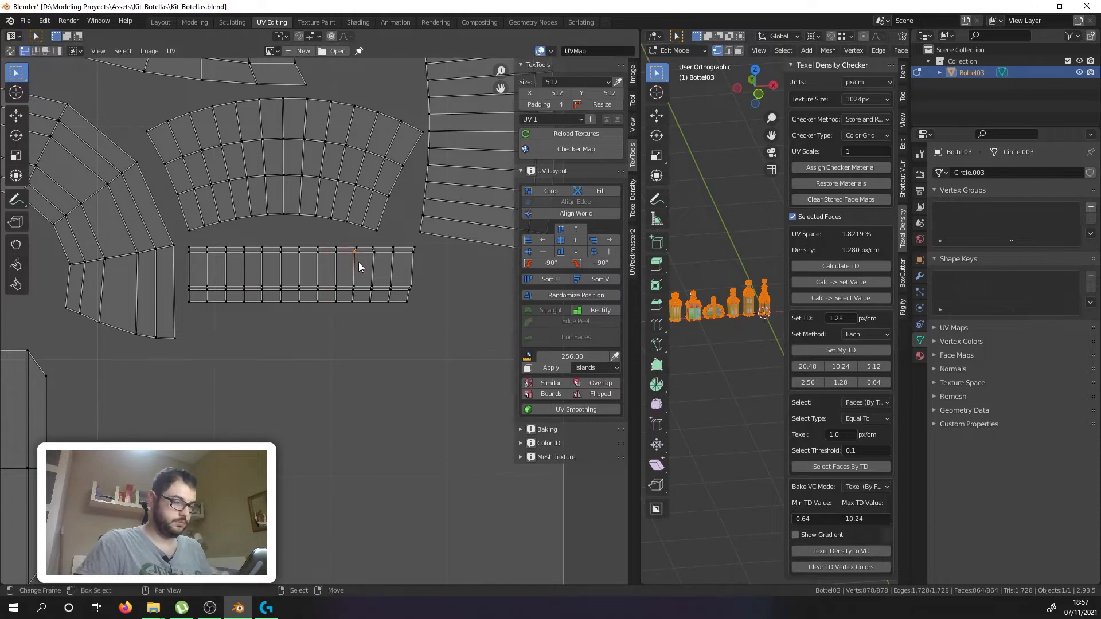
pyautogui.press('s')
pyautogui.press('x')
pyautogui.press('0')
pyautogui.press('Return')
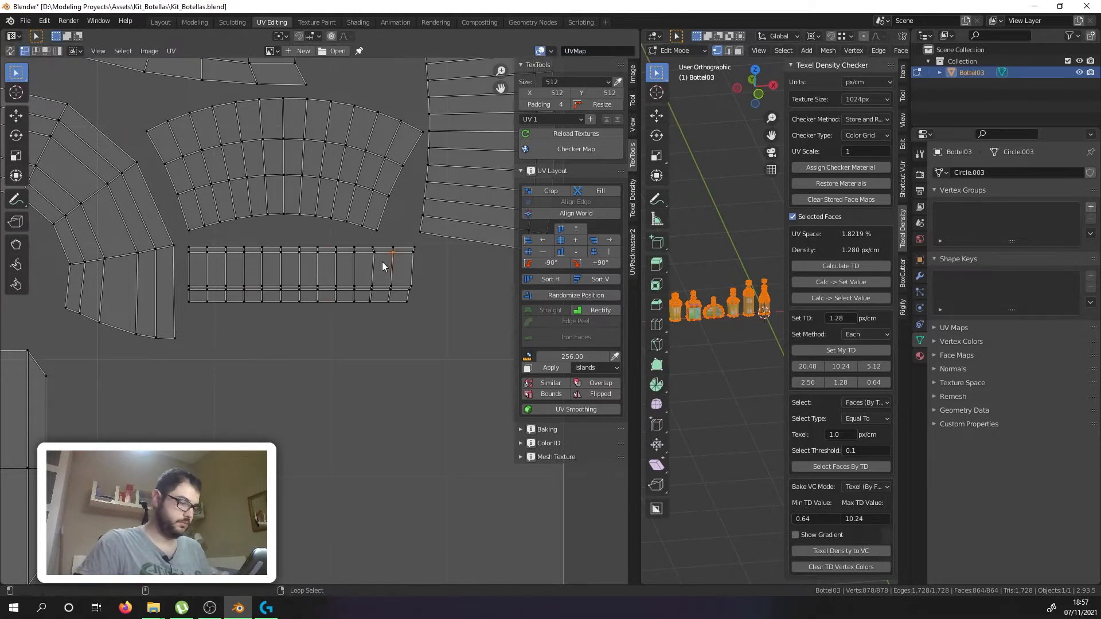
pyautogui.press('s')
pyautogui.press('x')
pyautogui.press('0')
pyautogui.press('Return')
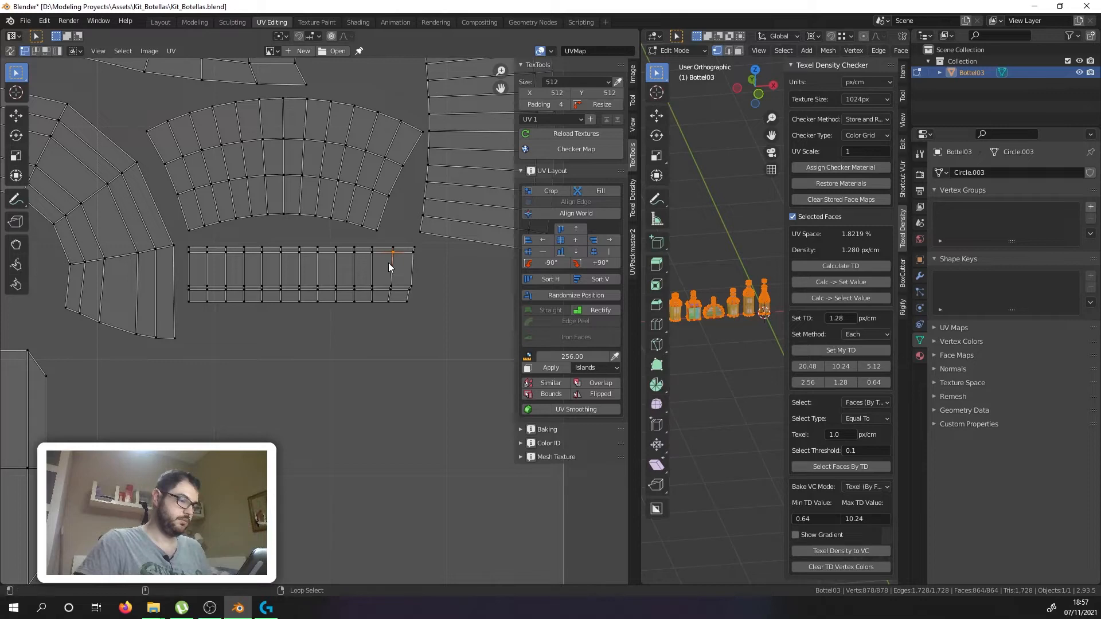
pyautogui.keyDown('alt'); pyautogui.click(407, 263); pyautogui.keyUp('alt')
pyautogui.press('s')
pyautogui.press('x')
pyautogui.press('0')
pyautogui.press('Return')
# Step: Move the flared strip island heading the side column to beneath the straightened strip, beside the rounded rectangular island
pyautogui.scroll(-4, 405, 266)
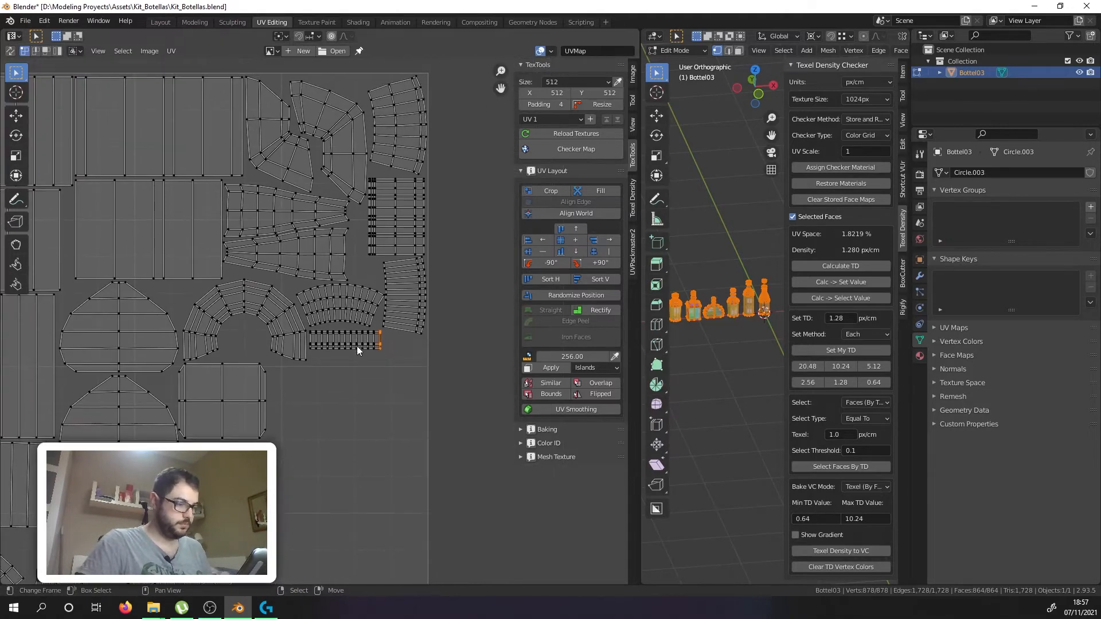
pyautogui.scroll(-6, 357, 349)
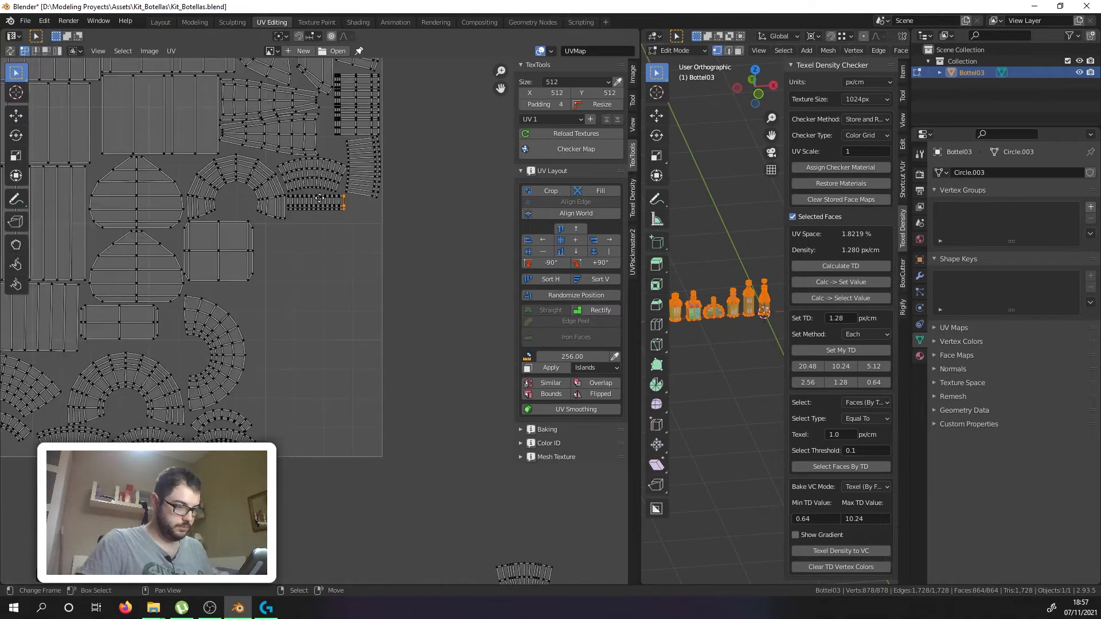
pyautogui.scroll(-6, 394, 459)
pyautogui.scroll(8, 387, 443)
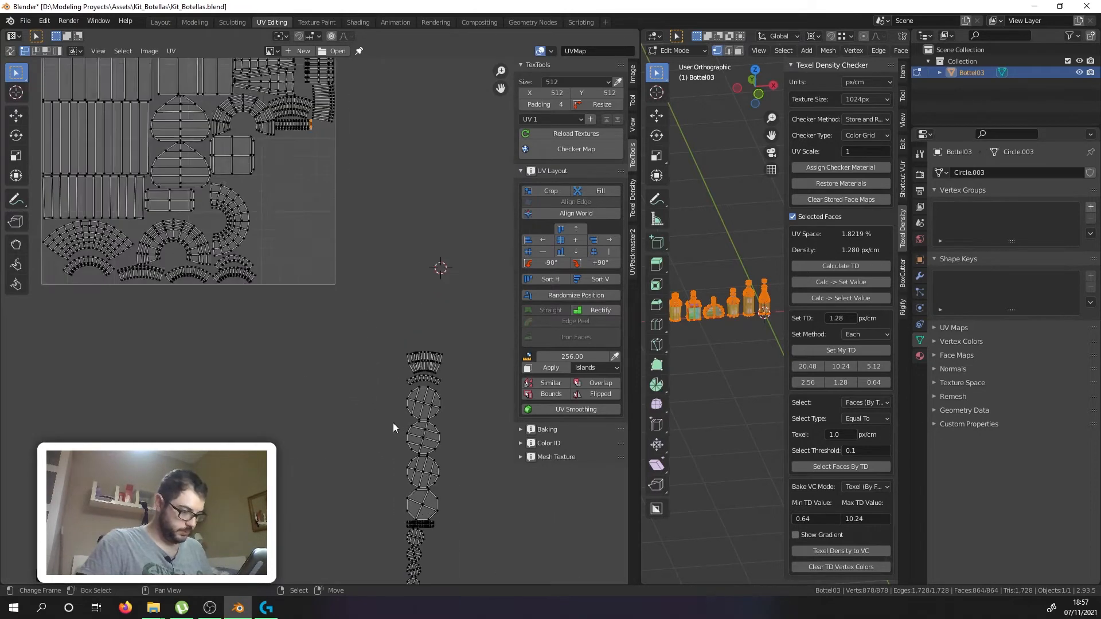
pyautogui.scroll(1, 416, 342)
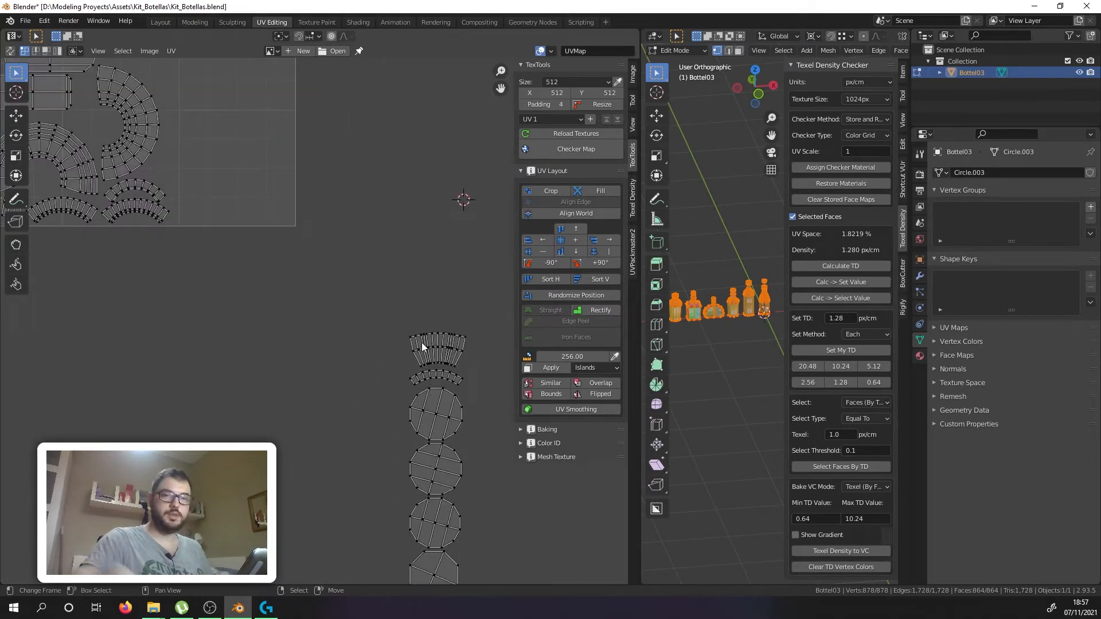
pyautogui.click(421, 342)
pyautogui.scroll(-2, 433, 401)
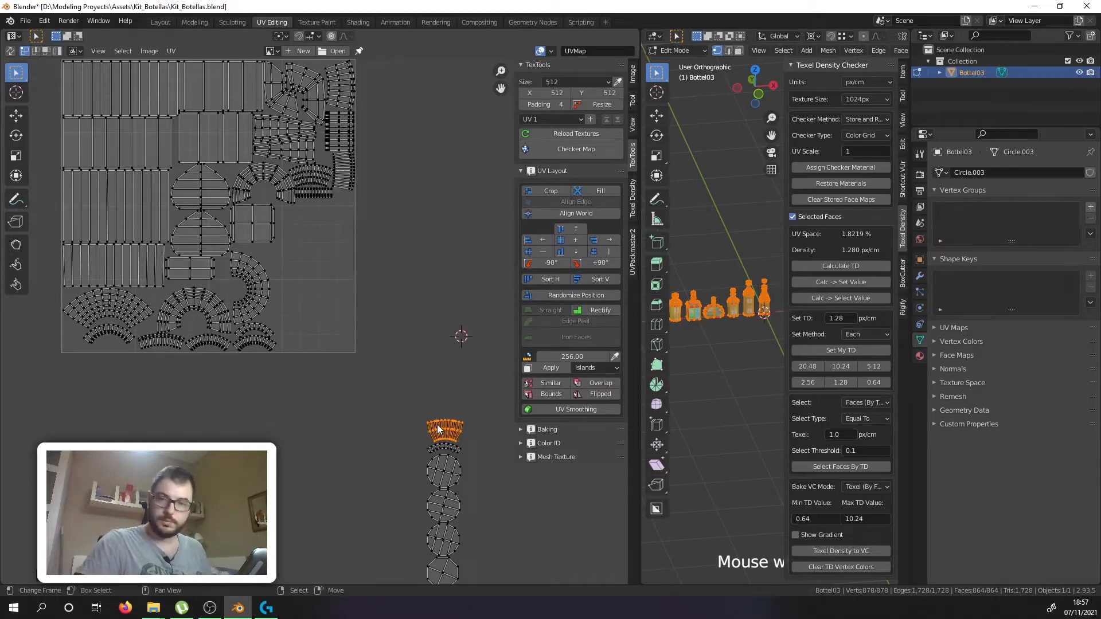
pyautogui.press('g')
pyautogui.click(289, 218)
pyautogui.scroll(2, 288, 218)
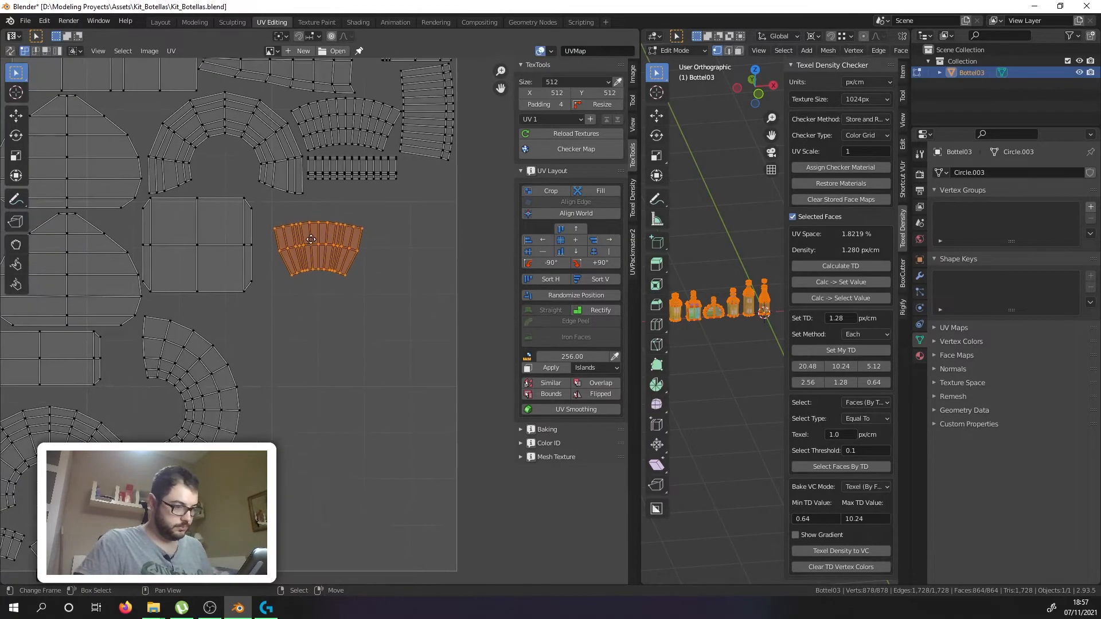
pyautogui.press('g')
pyautogui.click(315, 288)
# Step: Move the thin arc island heading the side column to the UV square's lower-left corner, beside the small nested arc
pyautogui.scroll(-3, 315, 288)
pyautogui.scroll(-1, 315, 288)
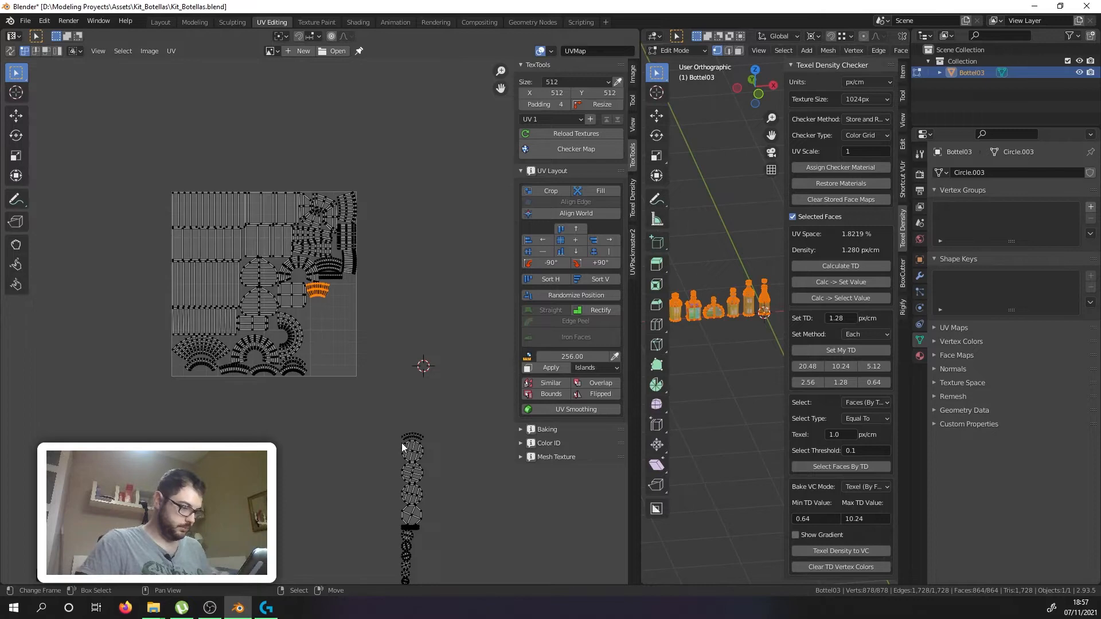
pyautogui.scroll(1, 400, 442)
pyautogui.scroll(3, 407, 439)
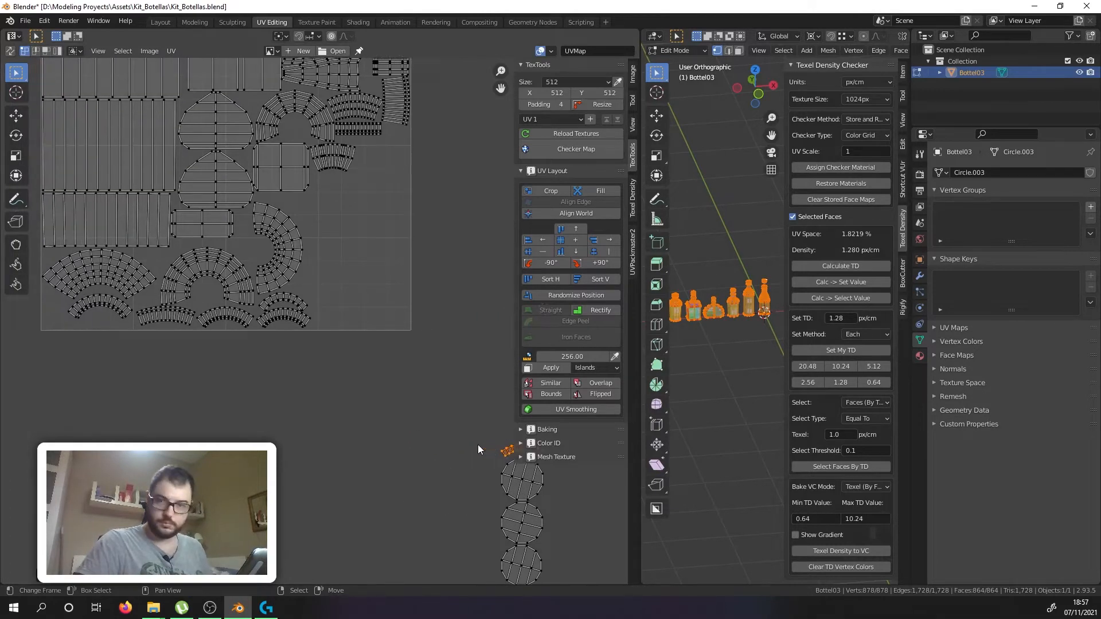
pyautogui.press('g')
pyautogui.click(3, 298)
pyautogui.moveTo(87, 315); pyautogui.dragTo(245, 380, button='middle')
pyautogui.scroll(3, 249, 380)
pyautogui.press('g')
pyautogui.click(178, 376)
# Step: Rotate the thin arc island diagonally and fit it into the UV square's lower-left corner beneath the large fan island
pyautogui.scroll(2, 178, 376)
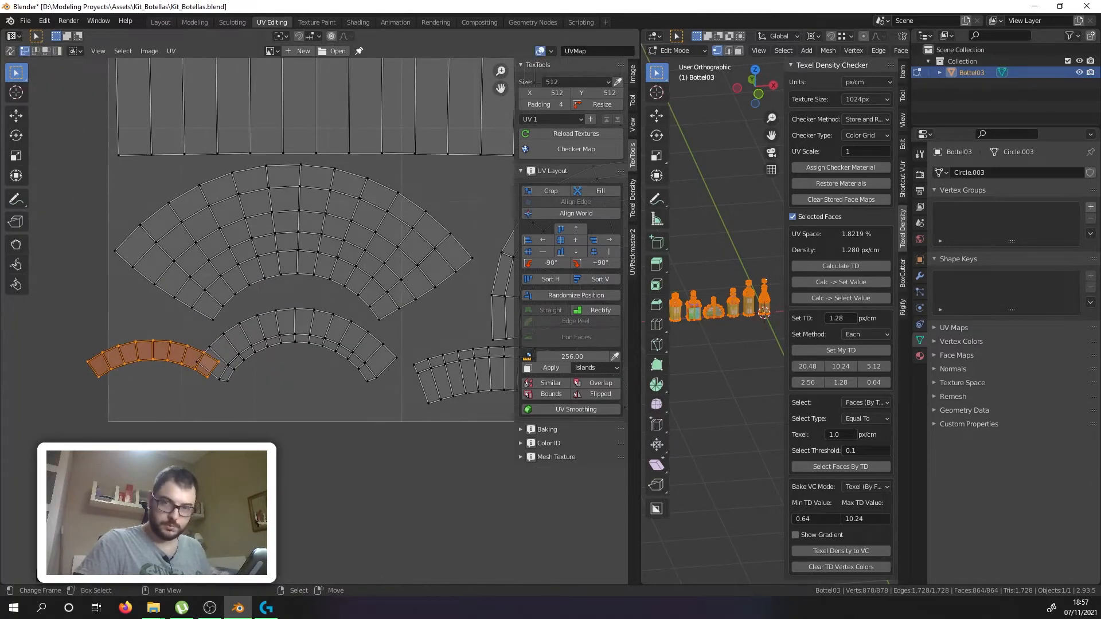
pyautogui.press('r')
pyautogui.click(192, 329)
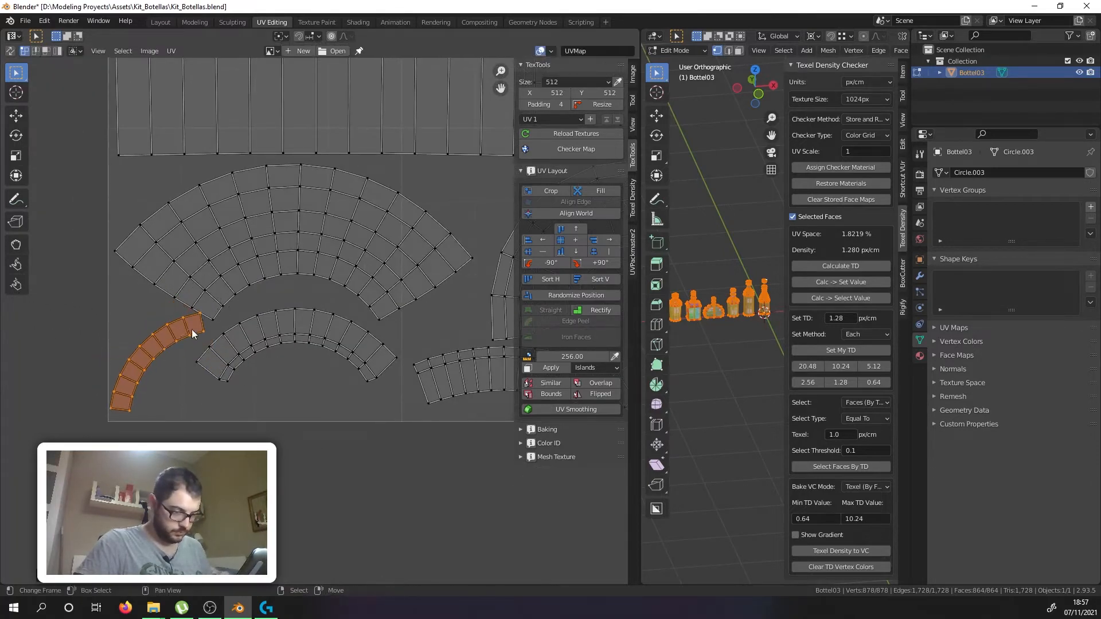
pyautogui.scroll(2, 171, 353)
pyautogui.press('g')
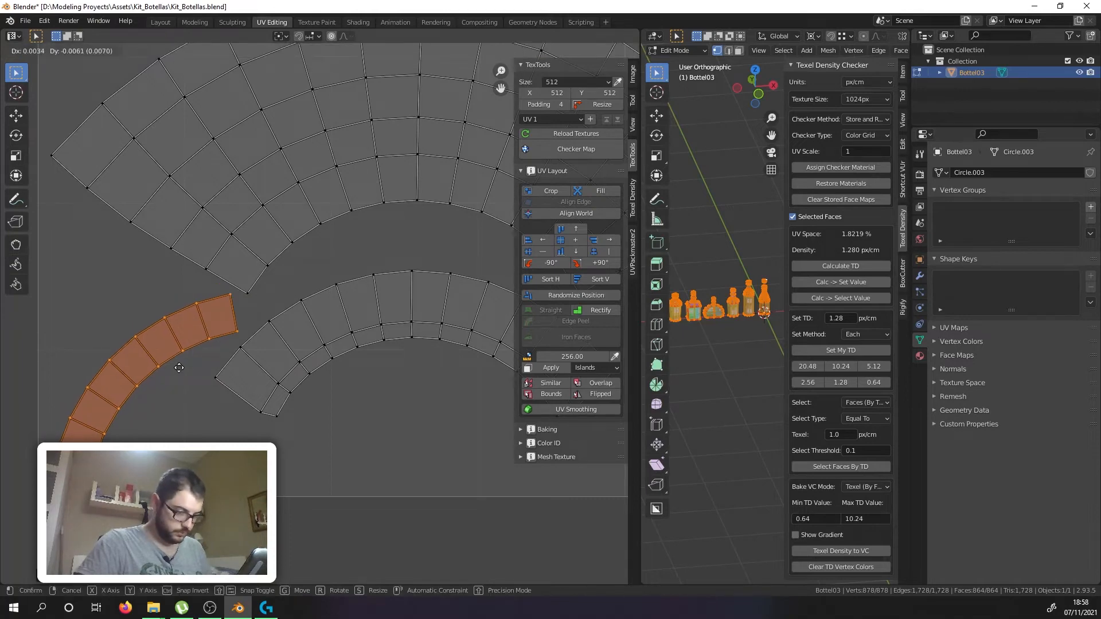
pyautogui.click(170, 362)
# Step: Move the whole column of remaining islands up beside the UV square's right edge
pyautogui.scroll(-12, 169, 361)
pyautogui.scroll(4, 308, 439)
pyautogui.moveTo(306, 439); pyautogui.dragTo(317, 312, button='middle')
pyautogui.scroll(-1, 281, 288)
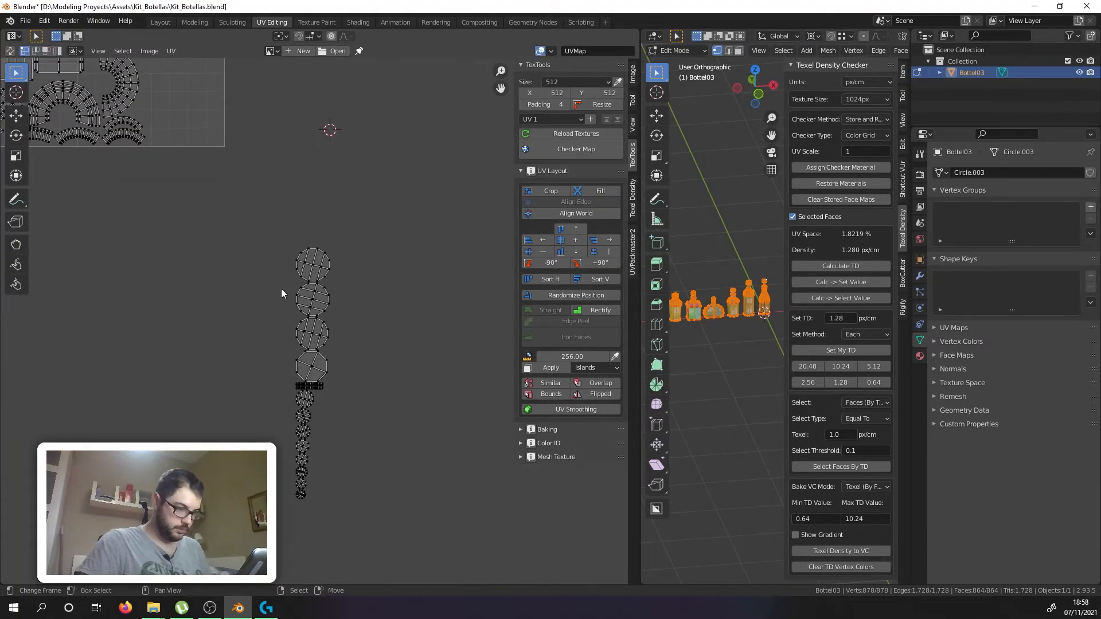
pyautogui.press('b')
pyautogui.moveTo(261, 254); pyautogui.dragTo(363, 461)
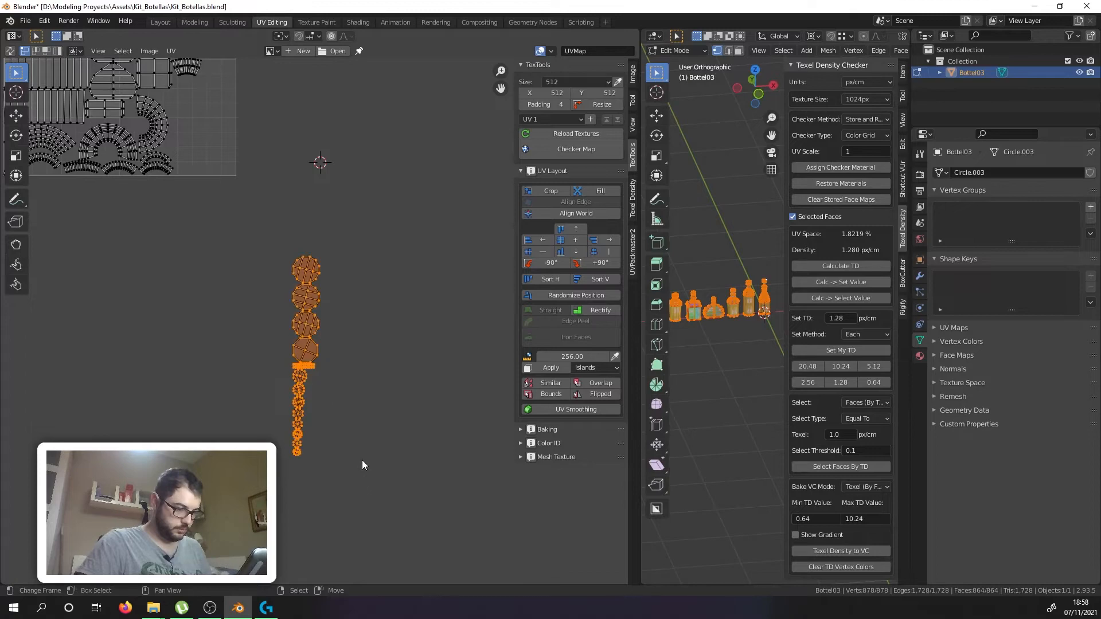
pyautogui.moveTo(334, 402); pyautogui.dragTo(358, 488, button='middle')
pyautogui.press('g')
pyautogui.click(317, 230)
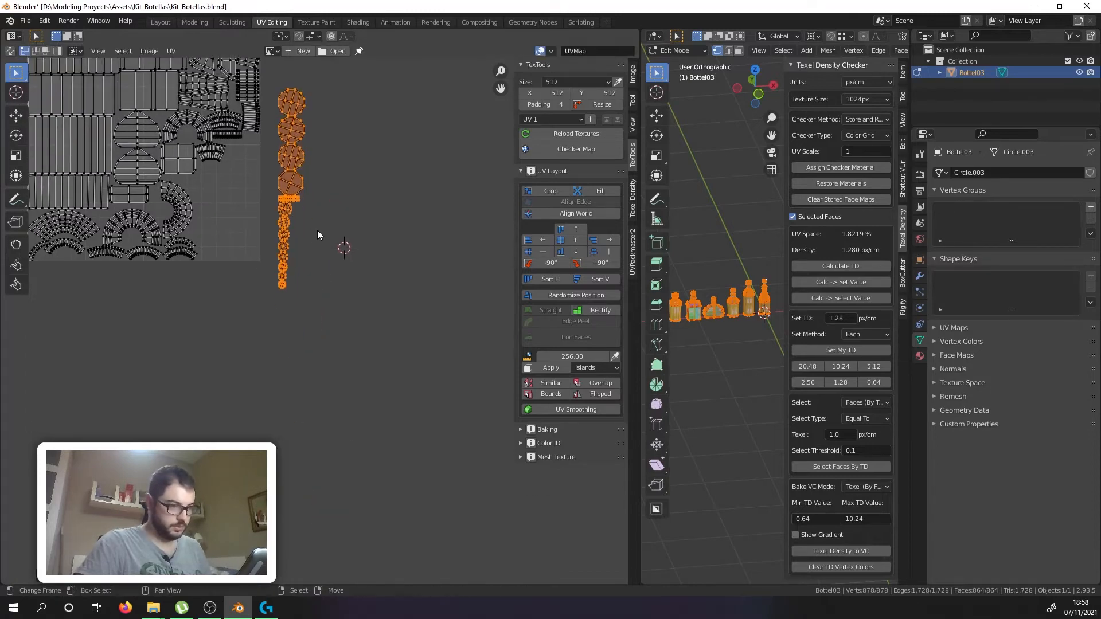
# Step: Move the octagonal island from the side column to the UV square's right edge, beneath the short upright curved strip
pyautogui.moveTo(317, 231); pyautogui.dragTo(406, 393, button='middle')
pyautogui.scroll(3, 352, 323)
pyautogui.scroll(-1, 363, 381)
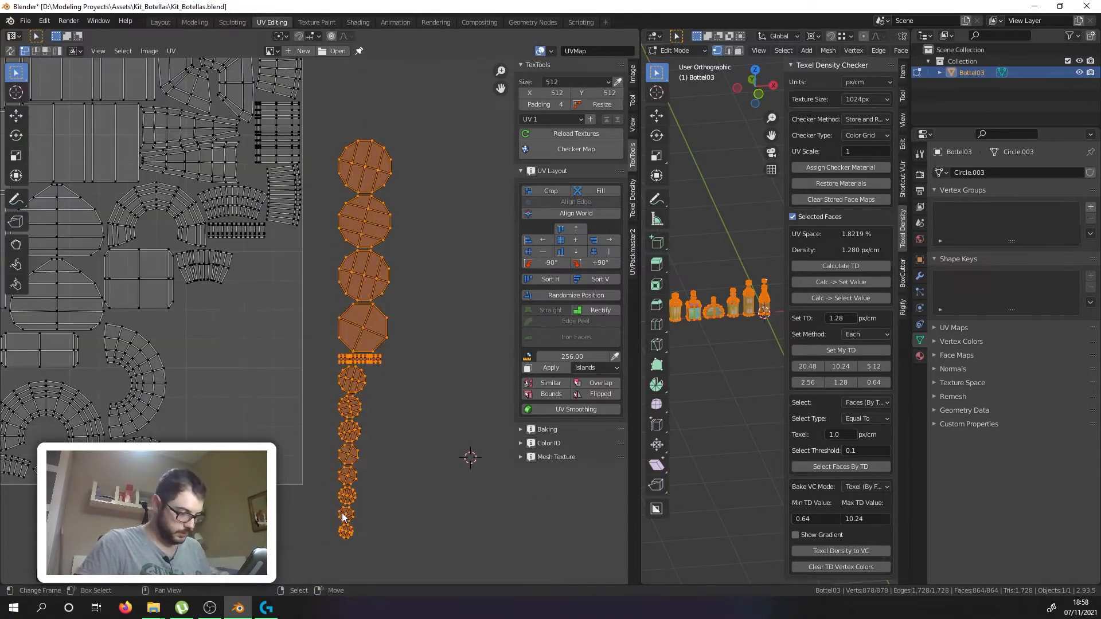
pyautogui.hotkey('alt', 'a')
pyautogui.click(361, 322)
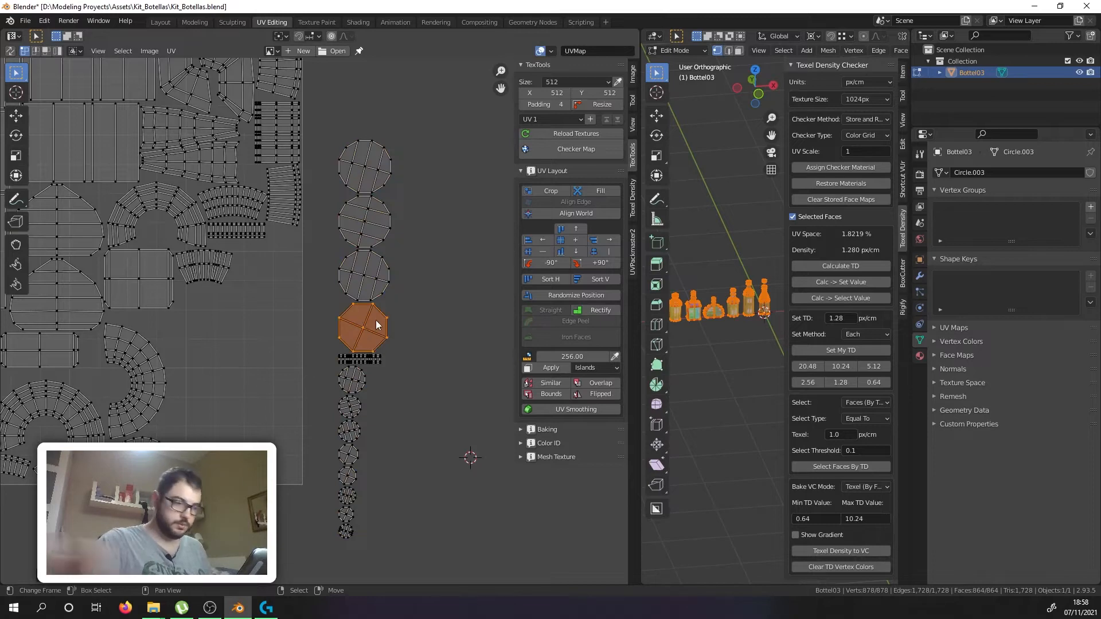
pyautogui.press('g')
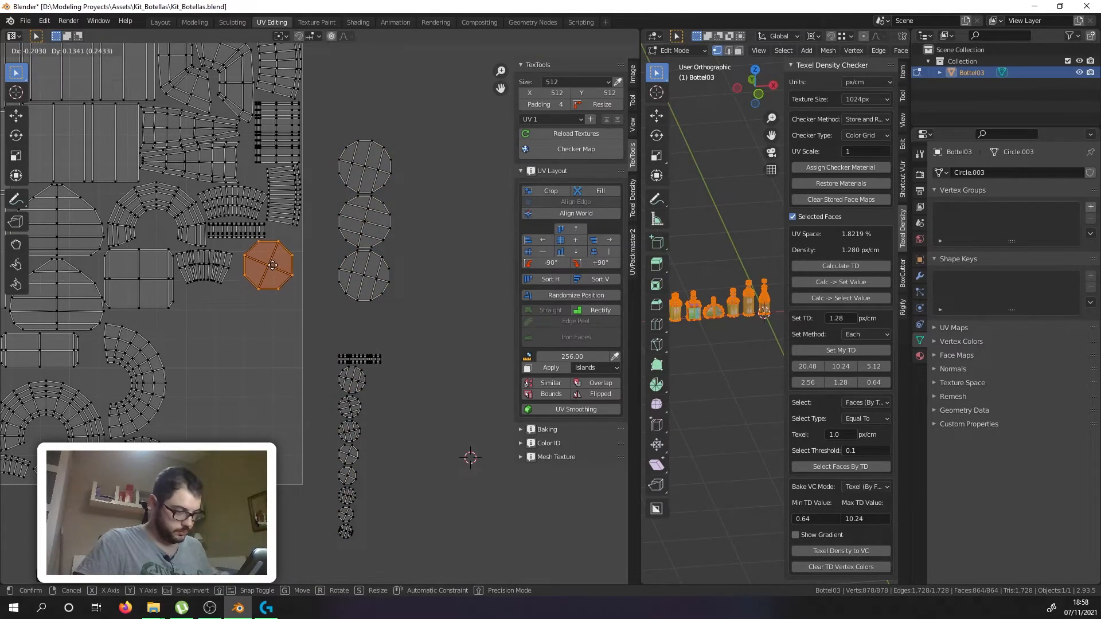
pyautogui.click(275, 264)
pyautogui.scroll(3, 274, 252)
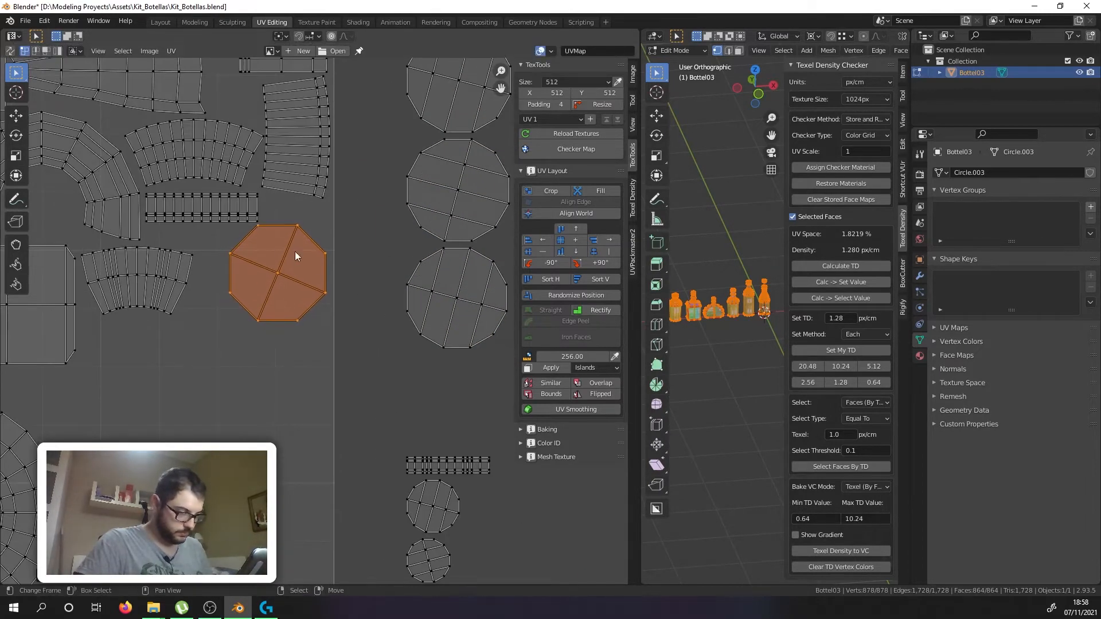
# Step: Move the lowest of the three large round islands from the side column to directly beneath the flared strip island
pyautogui.hotkey('alt', 'a')
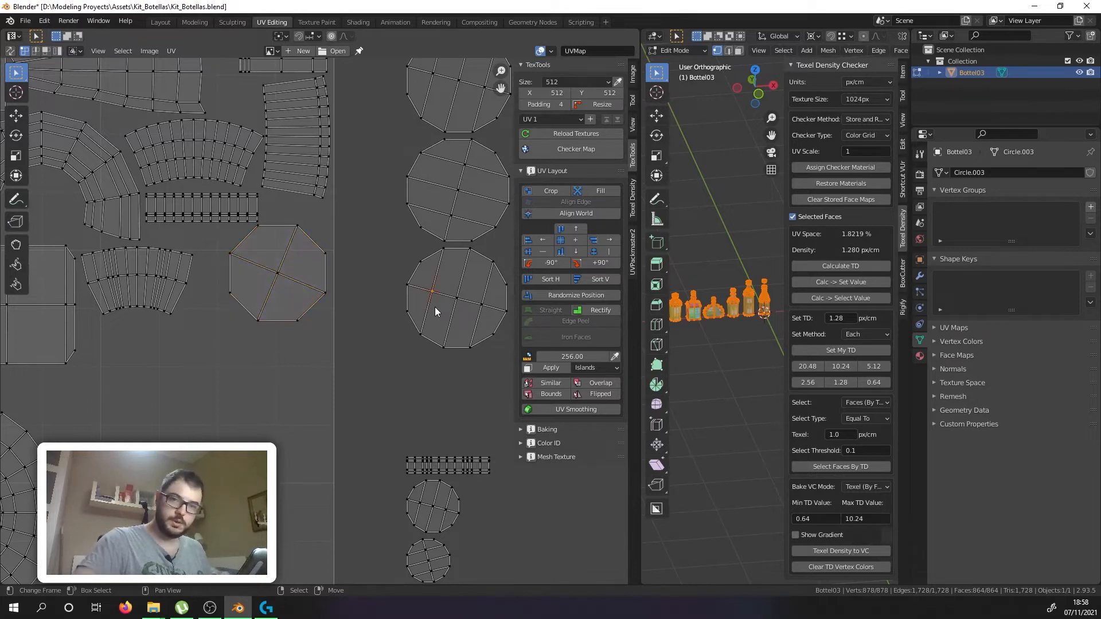
pyautogui.press('l')
pyautogui.press('g')
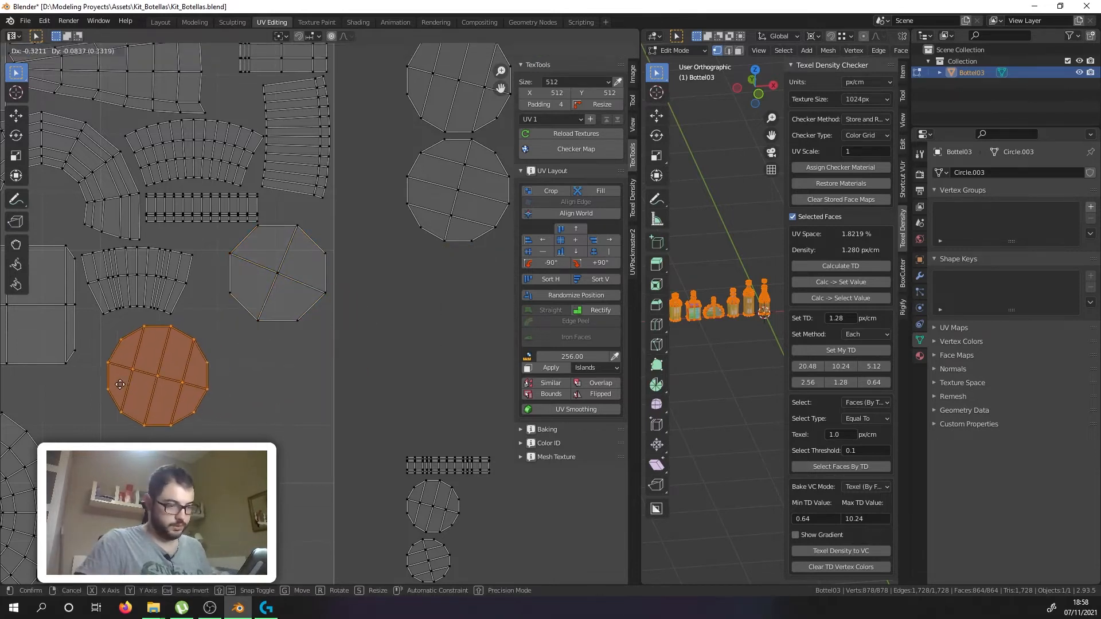
pyautogui.click(110, 375)
# Step: Move the lower of the two remaining large round islands to beneath the octagon, beside the round island already placed
pyautogui.hotkey('alt', 'a')
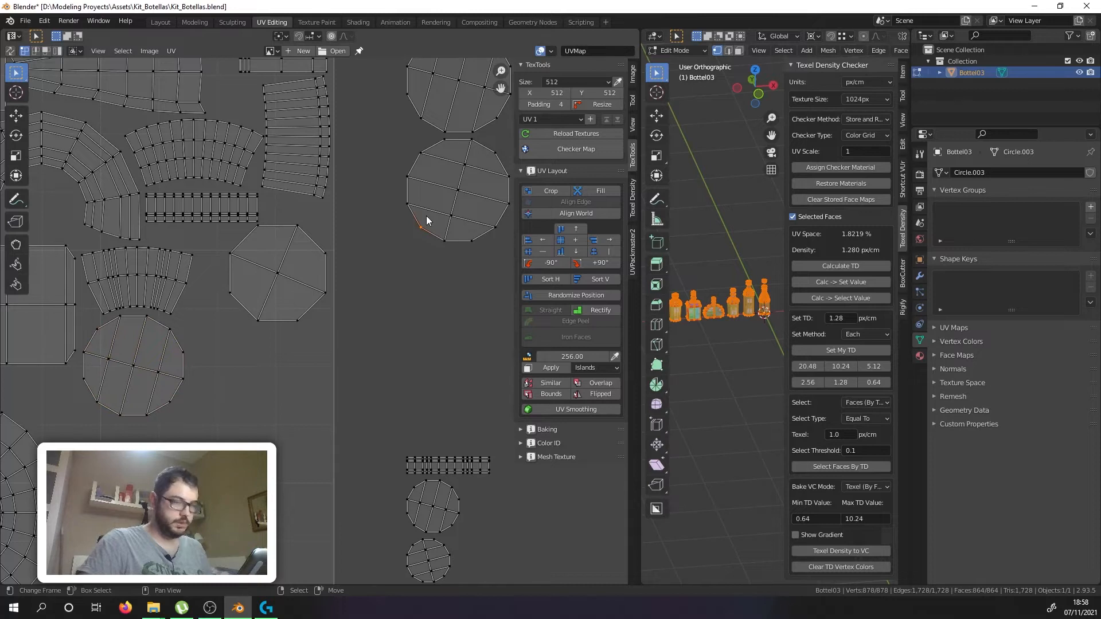
pyautogui.press('l')
pyautogui.press('g')
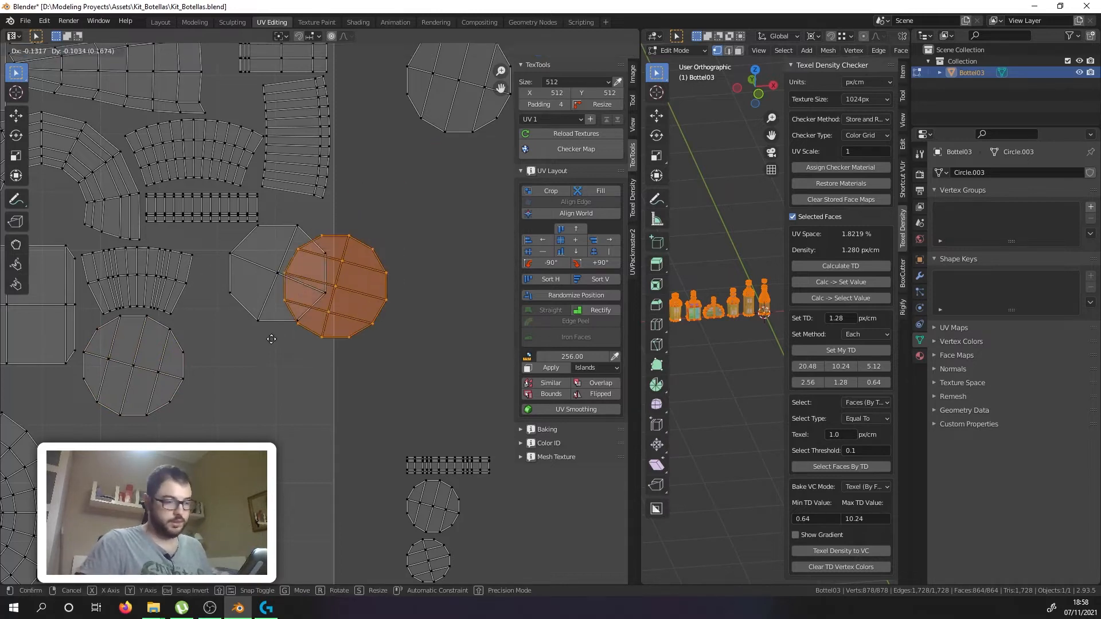
pyautogui.click(212, 400)
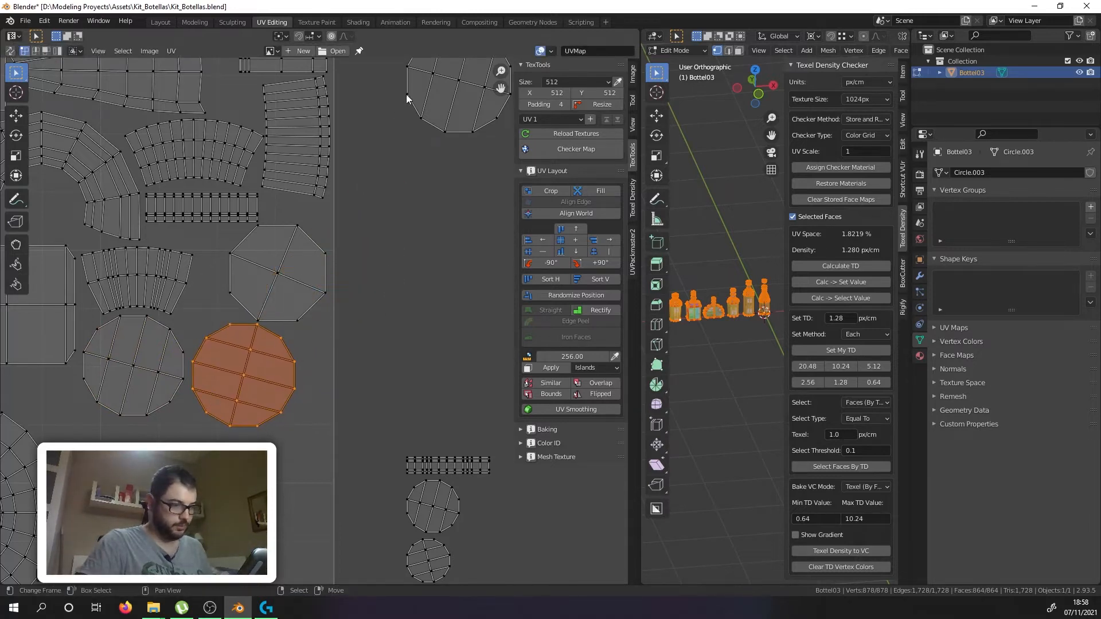
# Step: Move the last large round island beneath the other round islands, against the sideways arch's outer curve
pyautogui.hotkey('alt', 'a')
pyautogui.press('l')
pyautogui.scroll(-2, 429, 88)
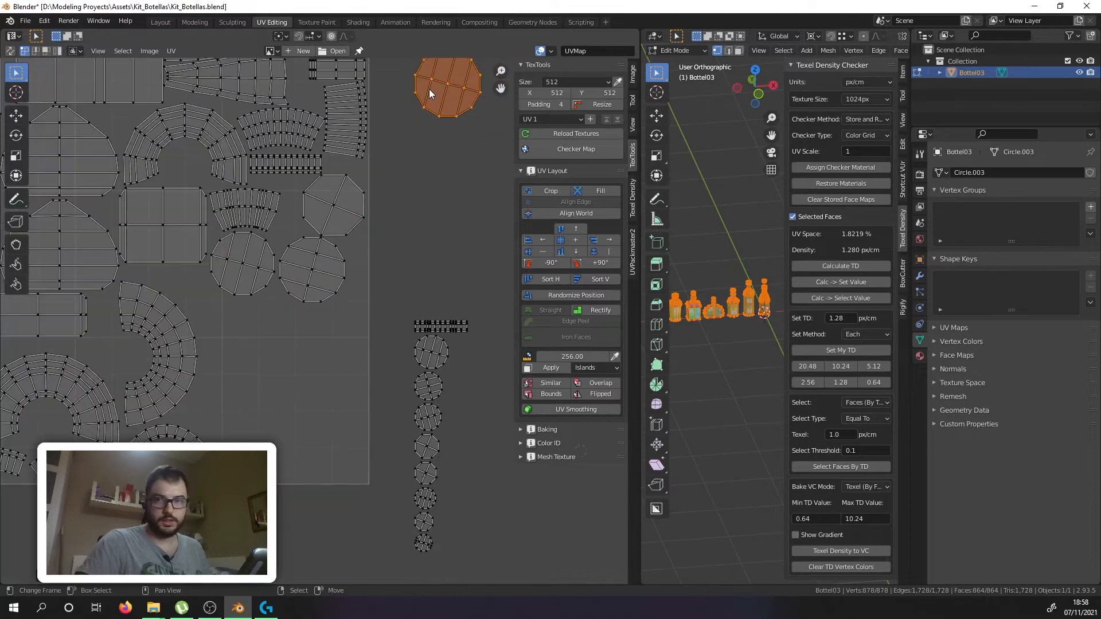
pyautogui.press('g')
pyautogui.scroll(4, 222, 342)
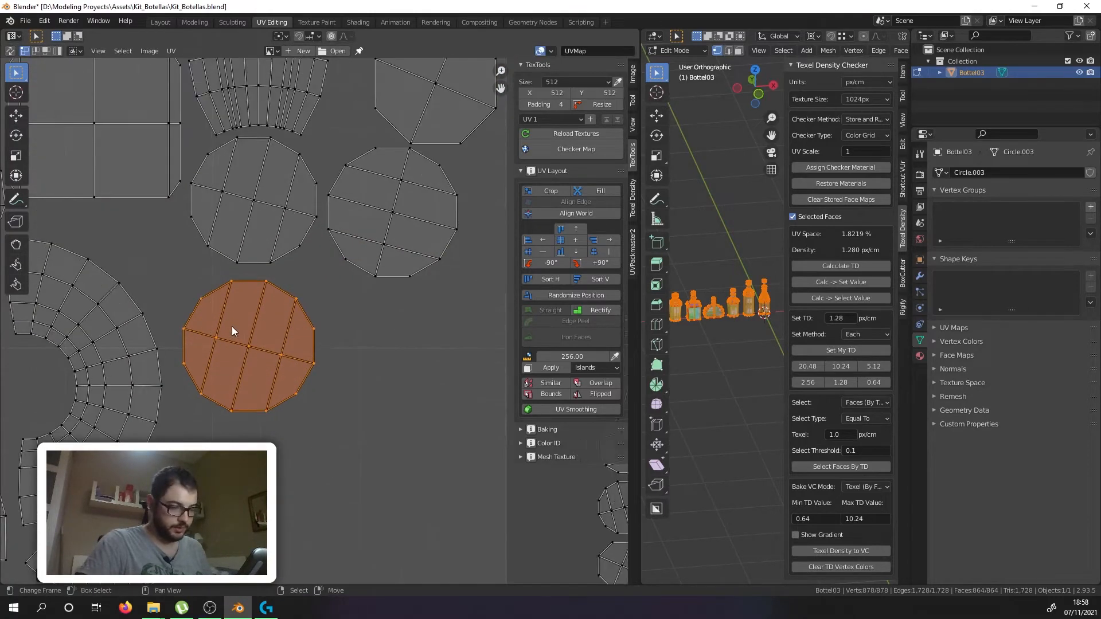
pyautogui.click(270, 364)
pyautogui.scroll(-6, 273, 366)
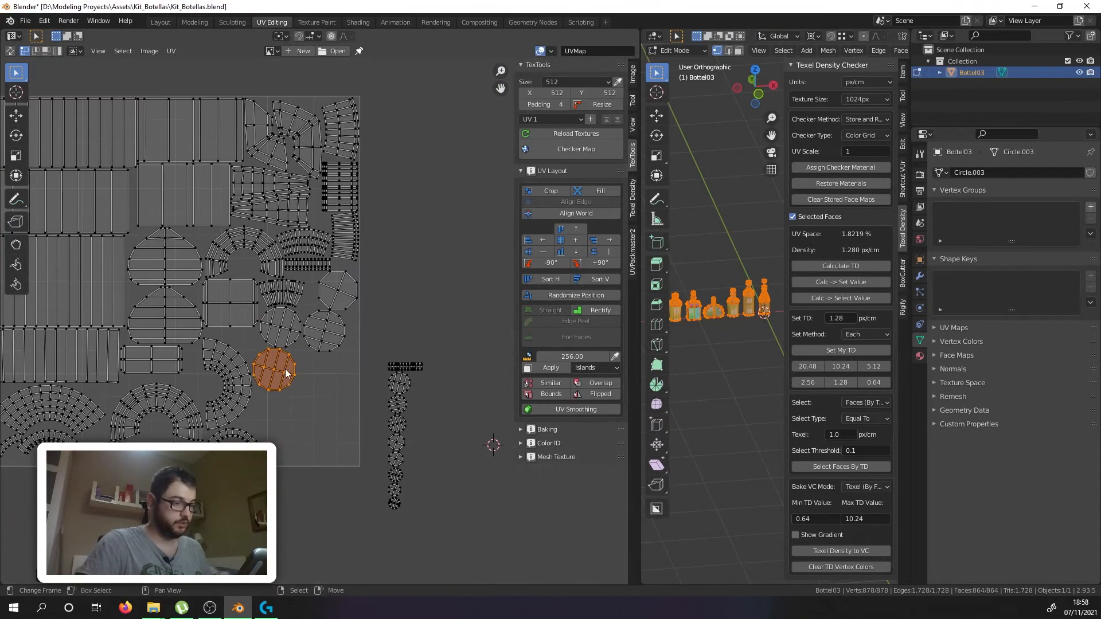
# Step: Move the thin horizontal strip island from the side column to the gap beneath the rounded-square island, above the sideways arch
pyautogui.scroll(2, 379, 367)
pyautogui.hotkey('alt', 'a')
pyautogui.click(413, 357)
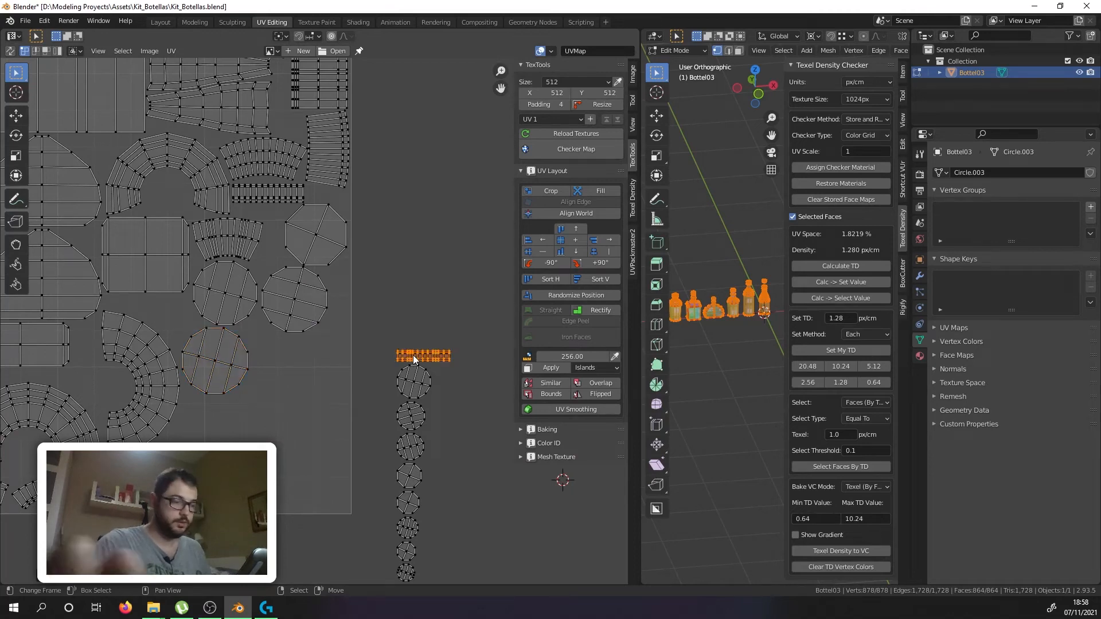
pyautogui.scroll(3, 413, 356)
pyautogui.scroll(-3, 413, 357)
pyautogui.scroll(1, 444, 341)
pyautogui.moveTo(444, 341); pyautogui.dragTo(446, 360, button='middle')
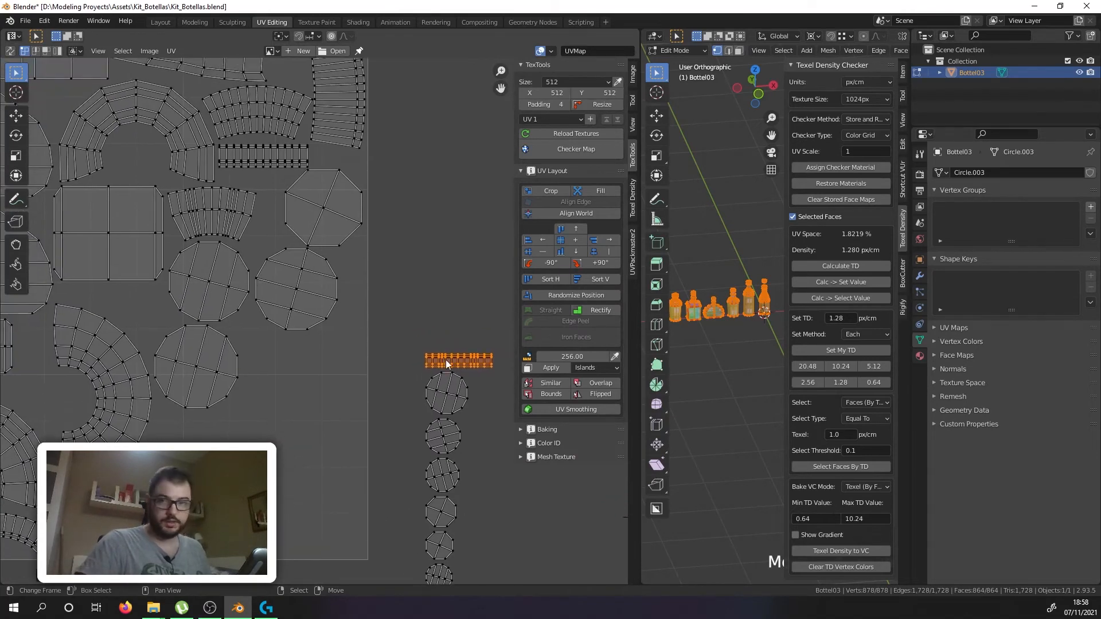
pyautogui.press('g')
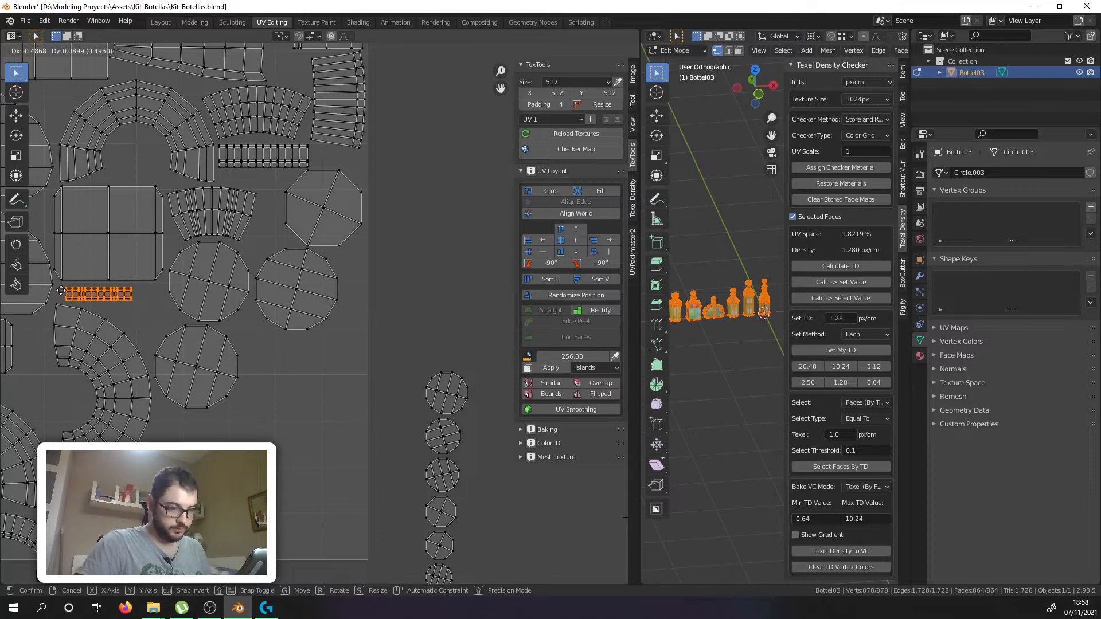
pyautogui.click(40, 290)
# Step: Move the topmost small round island from the side column into the hollow of the sideways arch
pyautogui.scroll(-4, 273, 381)
pyautogui.scroll(4, 266, 348)
pyautogui.moveTo(266, 348); pyautogui.dragTo(425, 303, button='middle')
pyautogui.press('g')
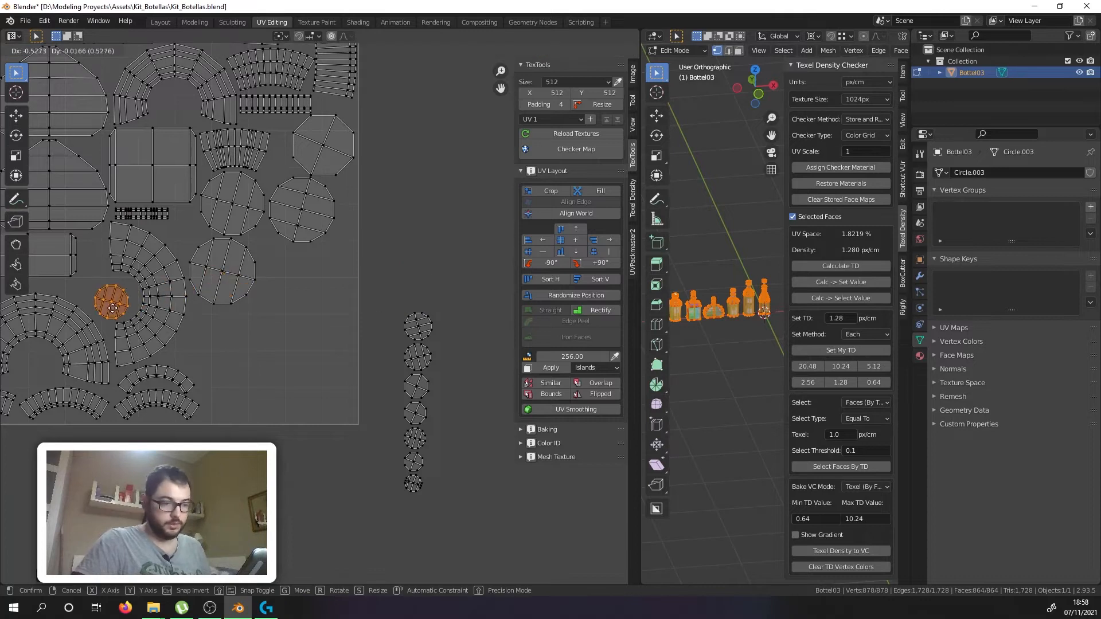
pyautogui.click(113, 304)
# Step: Move the next small round island from the side column into the hollow of the upper arch
pyautogui.click(418, 315)
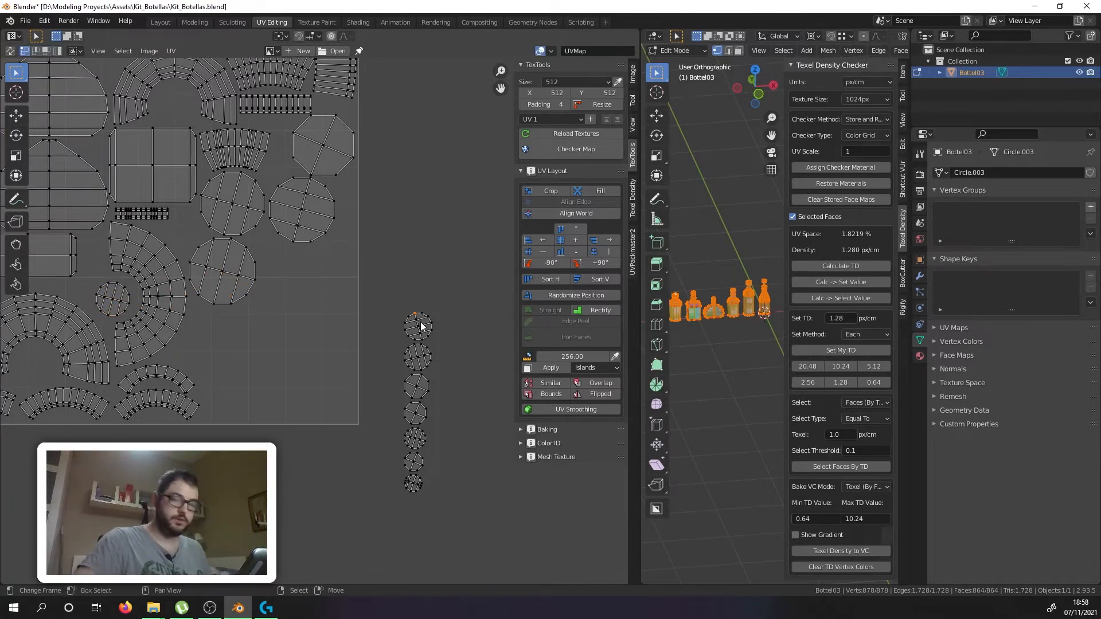
pyautogui.press('g')
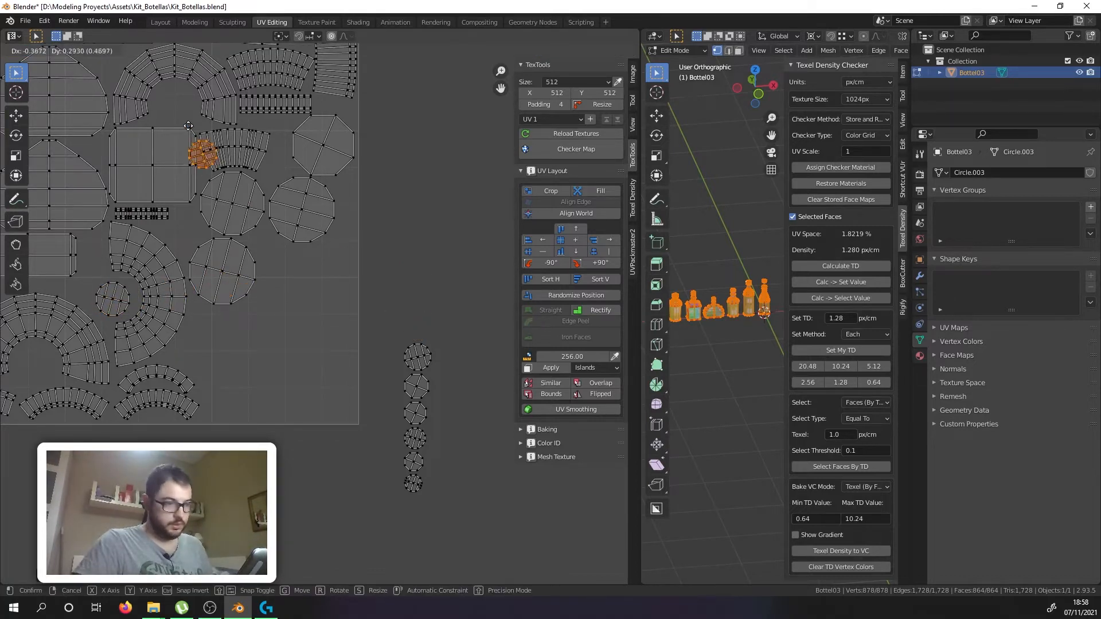
pyautogui.click(178, 101)
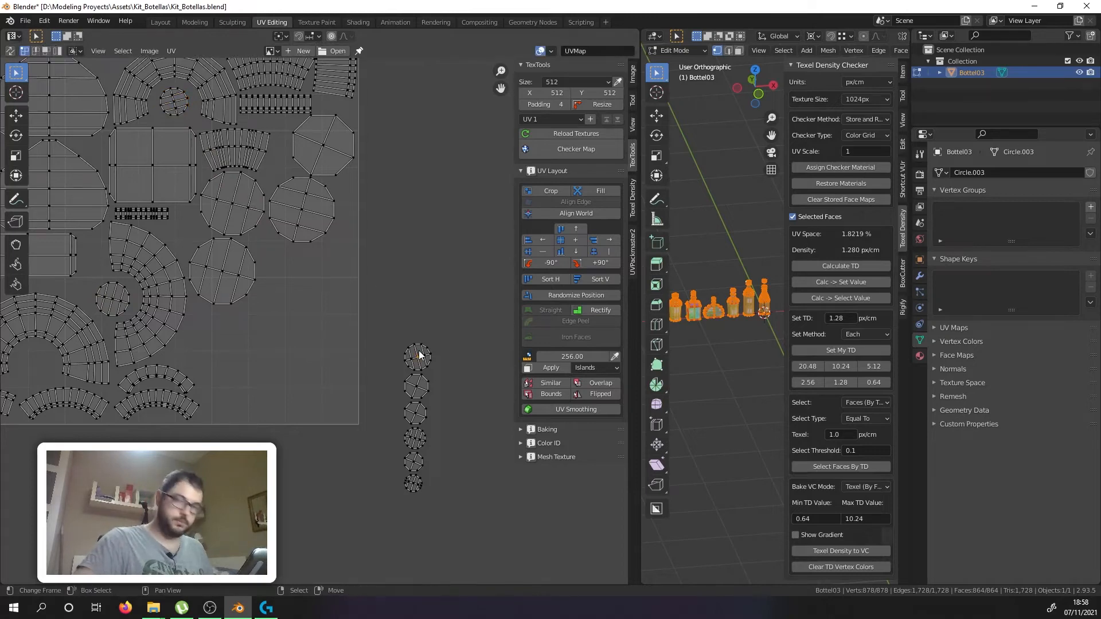
# Step: Fit the next small round island from the side column into the gap between the upper dome and the upper arch
pyautogui.hotkey('ctrl', 'l')
pyautogui.moveTo(426, 360); pyautogui.dragTo(463, 410, button='middle')
pyautogui.scroll(-2, 463, 410)
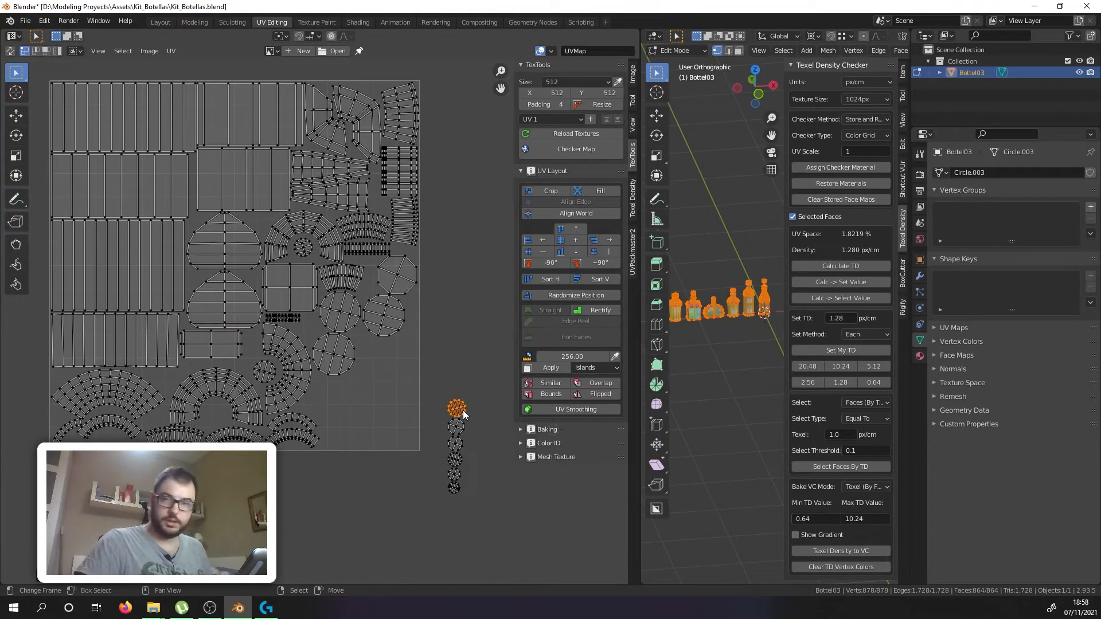
pyautogui.press('g')
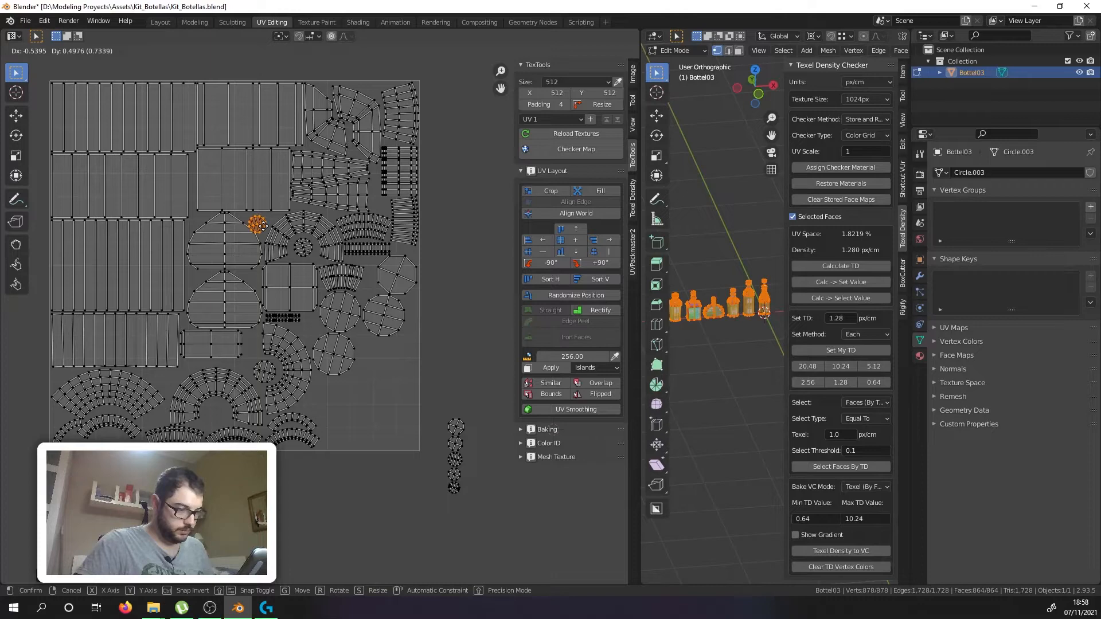
pyautogui.click(260, 222)
pyautogui.scroll(3, 260, 223)
pyautogui.press('g')
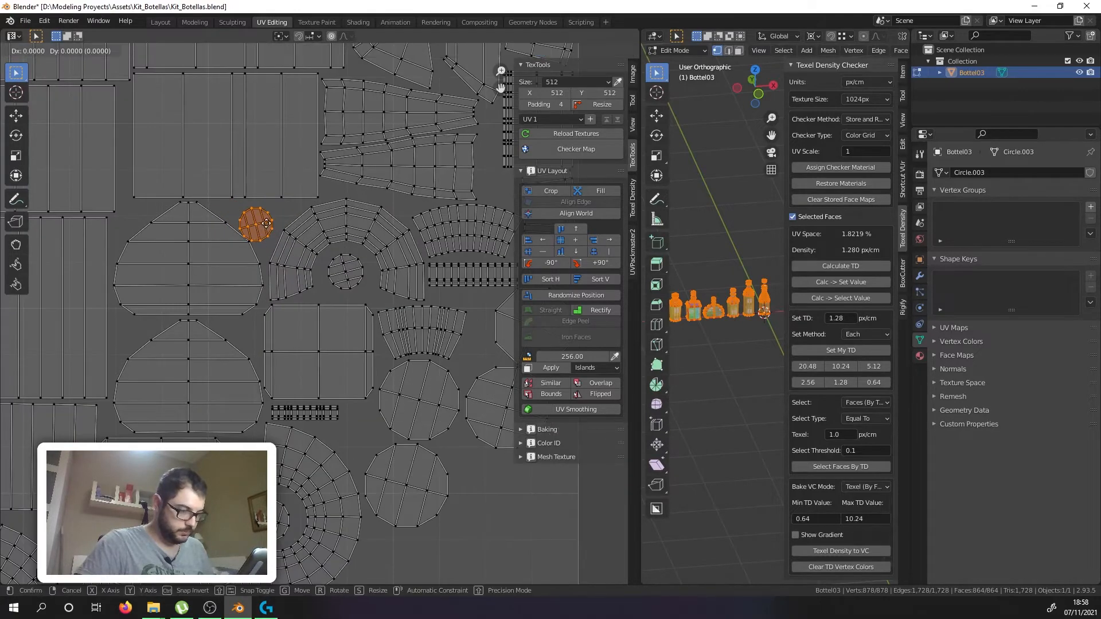
pyautogui.click(272, 222)
# Step: Move the next small round island from the side column to the gap between the flared islands and the curved grid island below them
pyautogui.scroll(-4, 271, 222)
pyautogui.scroll(3, 397, 364)
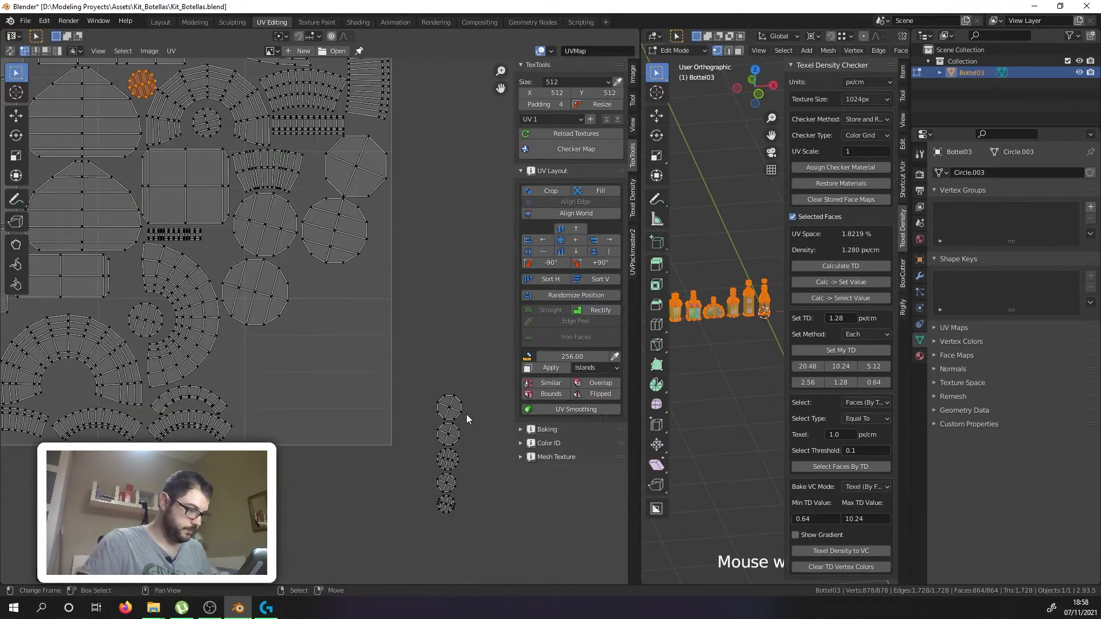
pyautogui.click(458, 413)
pyautogui.hotkey('ctrl', 'l')
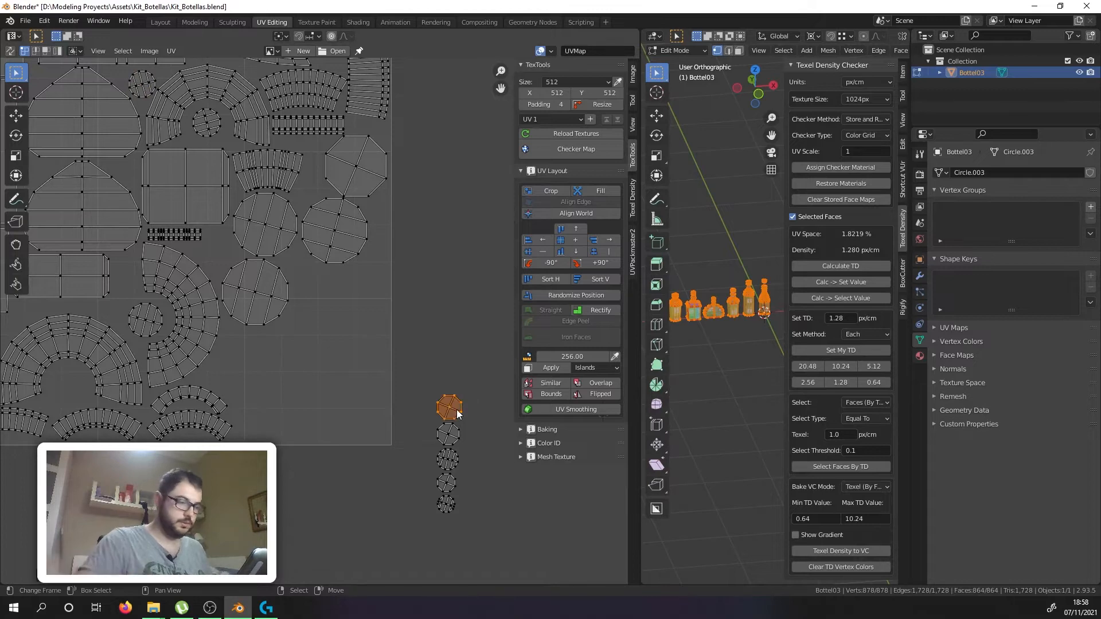
pyautogui.press('g')
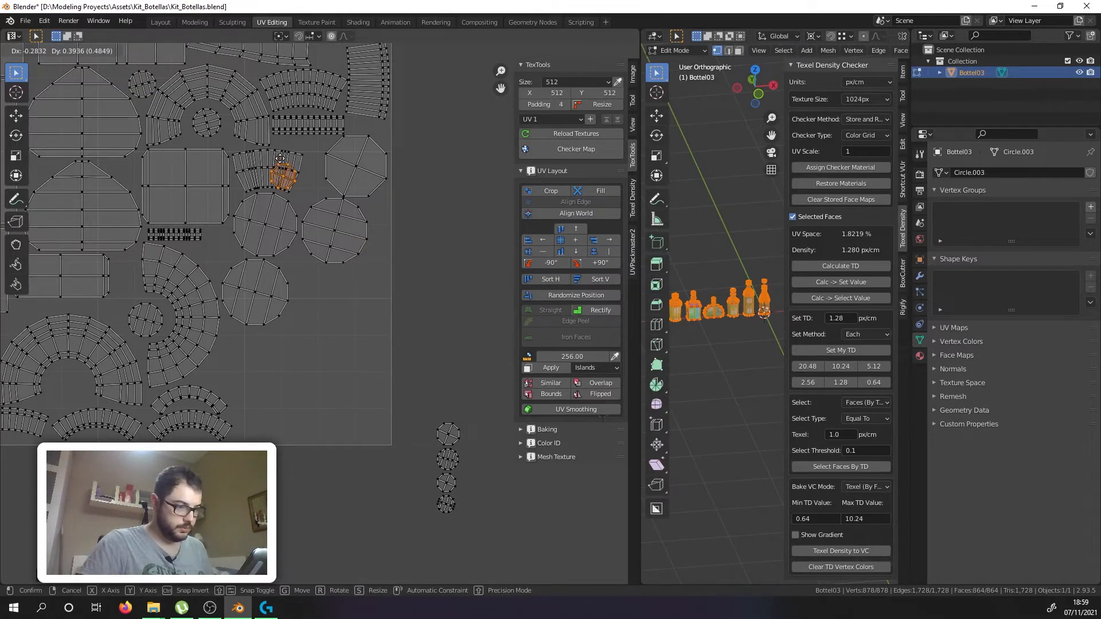
pyautogui.click(301, 157)
pyautogui.moveTo(305, 144); pyautogui.dragTo(341, 347, button='middle')
pyautogui.press('g')
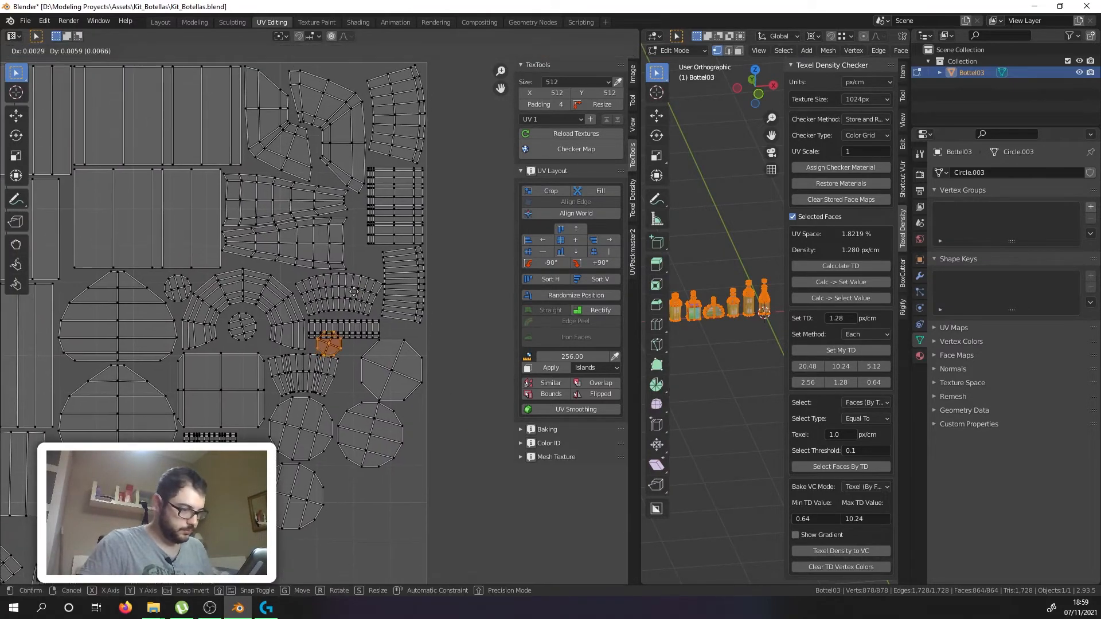
pyautogui.click(373, 262)
# Step: Move the topmost remaining small round island from the side column to the end of the thin strip beneath the rounded square
pyautogui.scroll(-3, 375, 262)
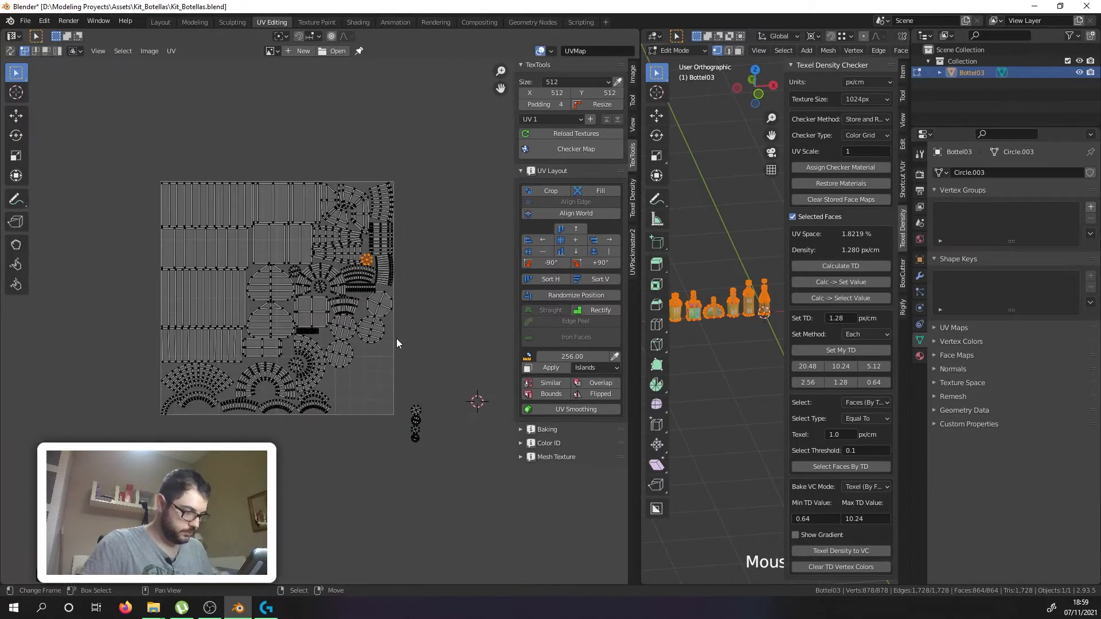
pyautogui.scroll(3, 420, 426)
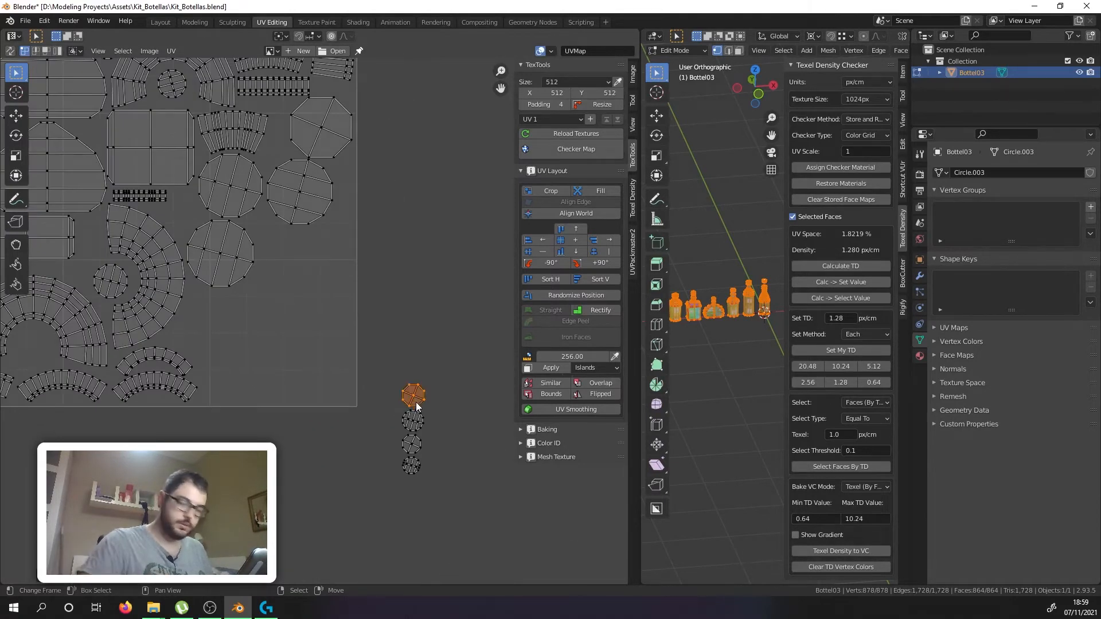
pyautogui.moveTo(416, 403); pyautogui.dragTo(426, 421, button='middle')
pyautogui.press('g')
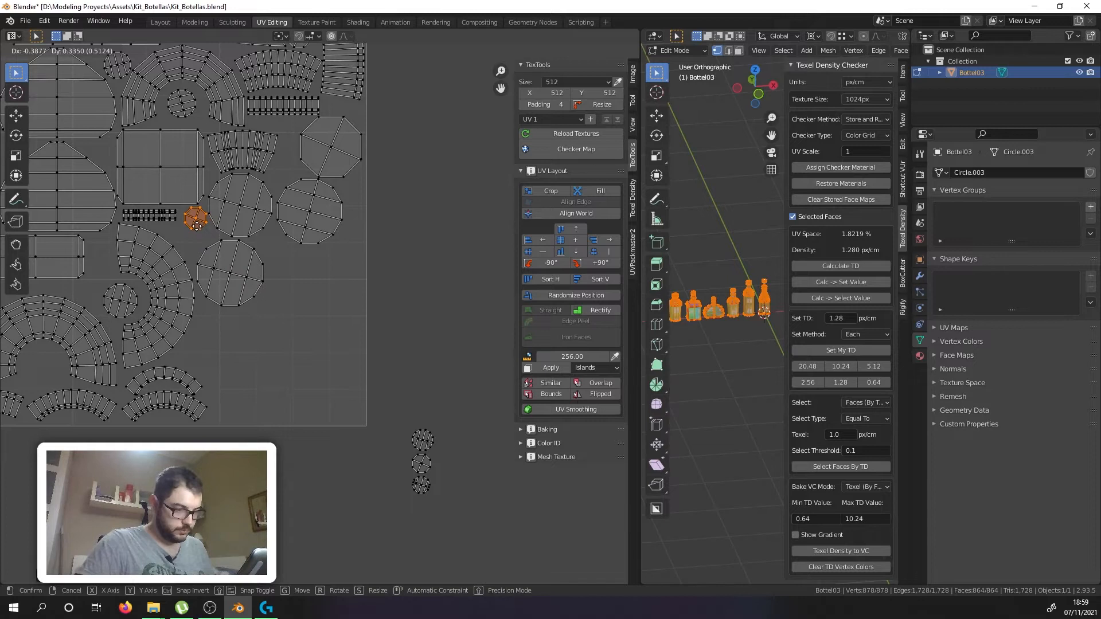
pyautogui.click(195, 224)
# Step: Move the uppermost of the three remaining small round islands to the gap between the small rectangle and the sideways arch
pyautogui.click(418, 443)
pyautogui.press('g')
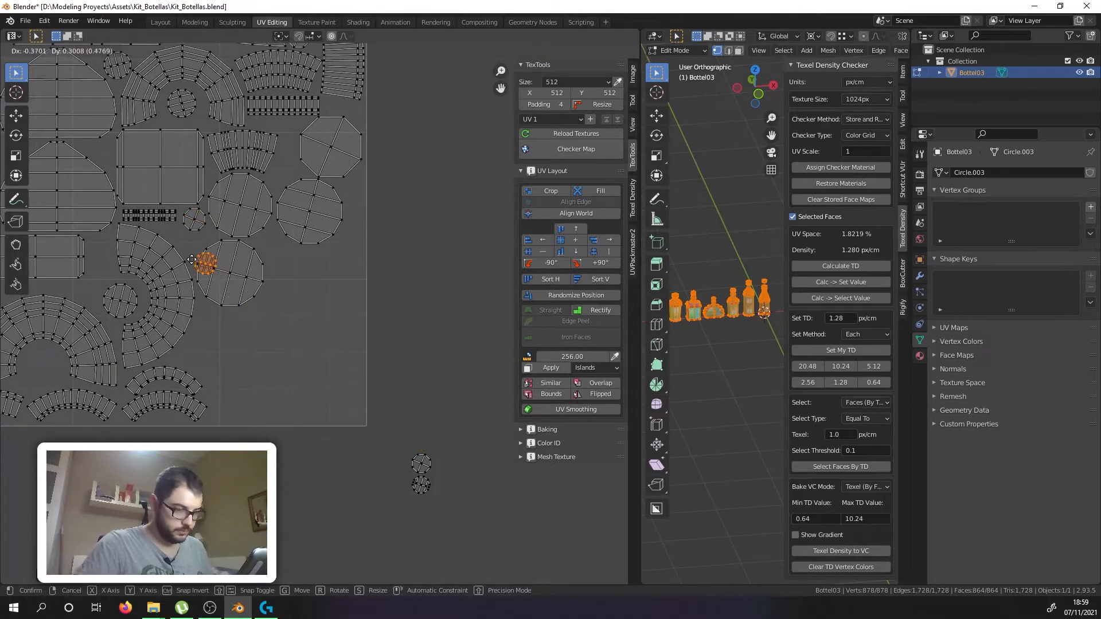
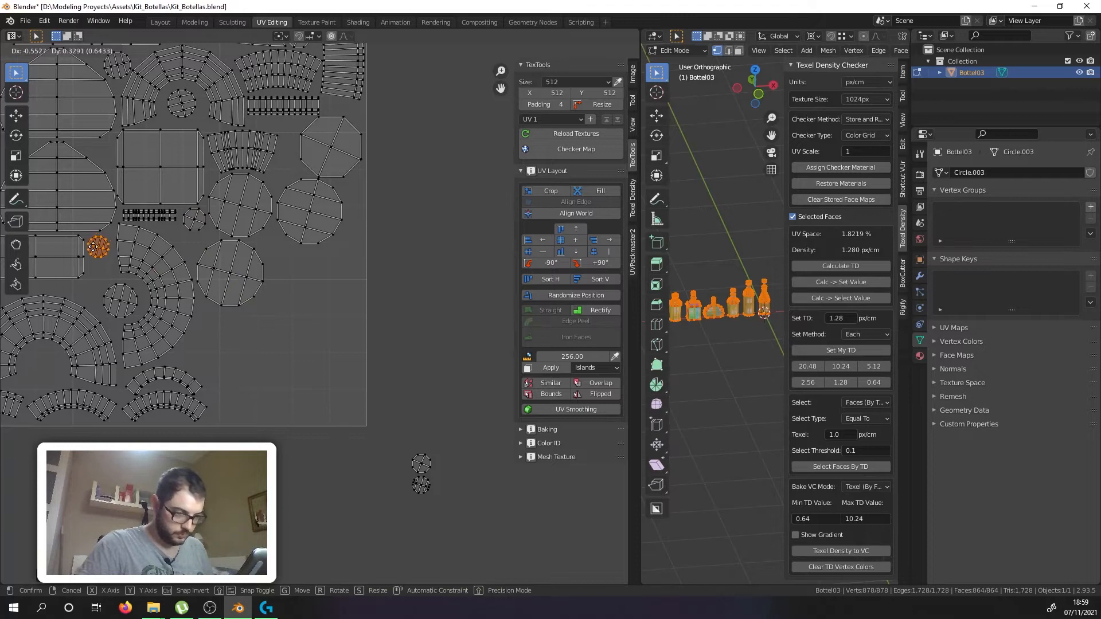
pyautogui.click(93, 247)
# Step: Move the last two small round islands together beneath the one beside the small rectangle, rotating the pair slightly to fit the gap
pyautogui.click(418, 471)
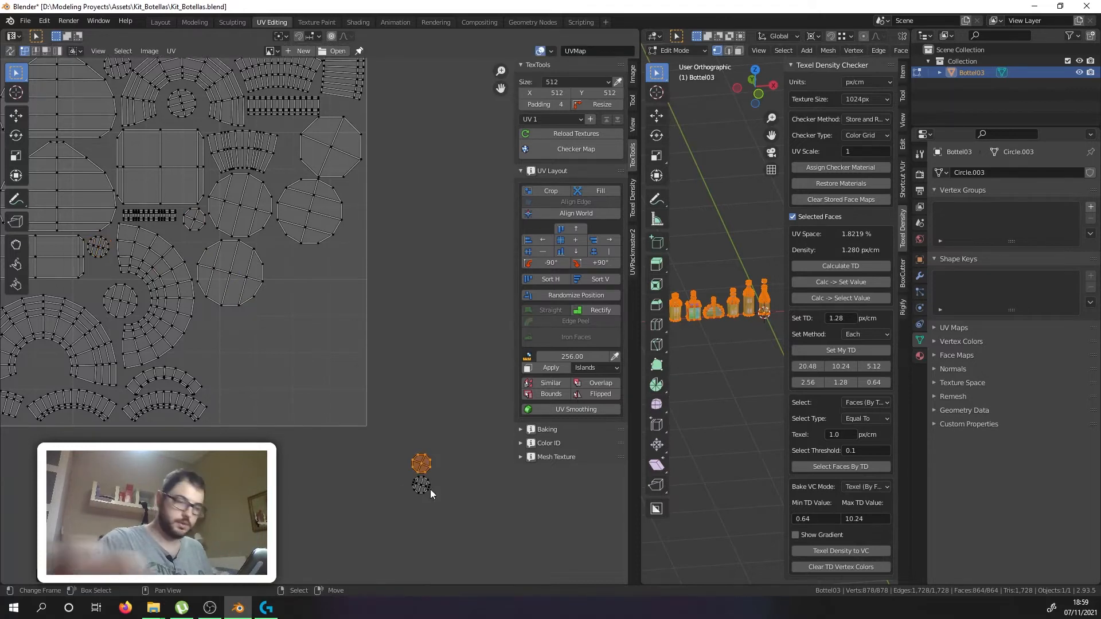
pyautogui.keyDown('shift'); pyautogui.click(425, 488); pyautogui.keyUp('shift')
pyautogui.press('g')
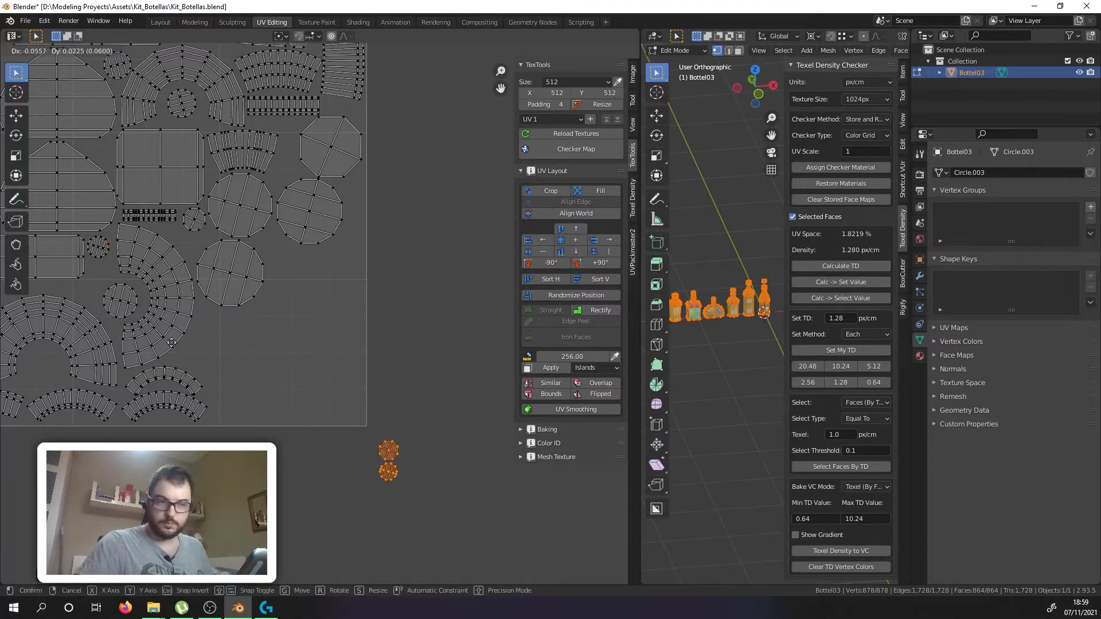
pyautogui.moveTo(89, 277); pyautogui.dragTo(140, 285, button='middle')
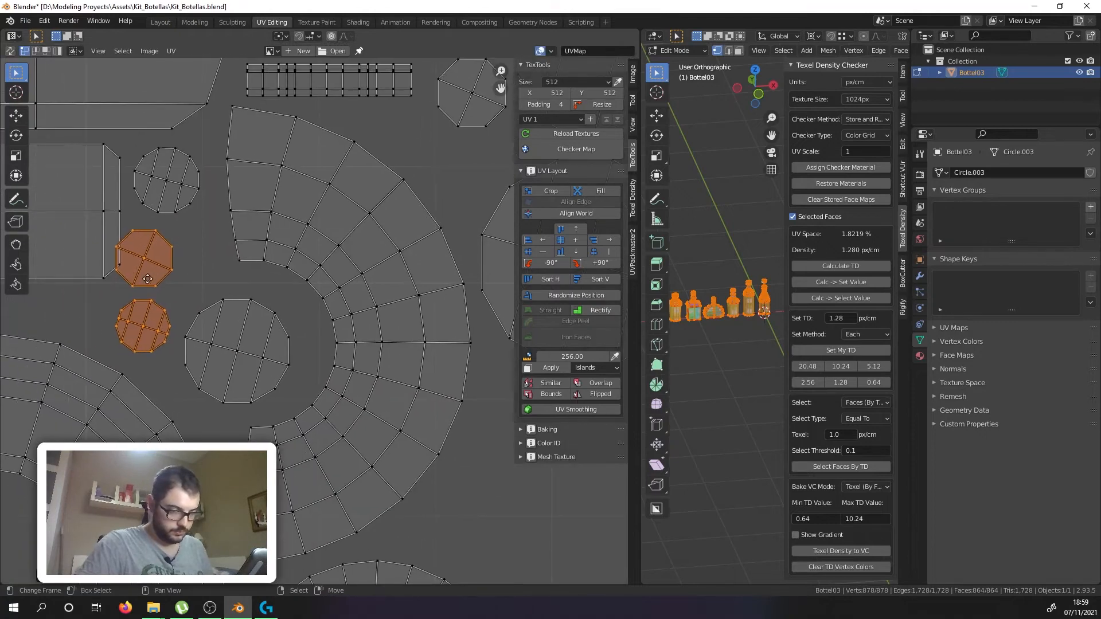
pyautogui.press('r')
pyautogui.click(225, 344)
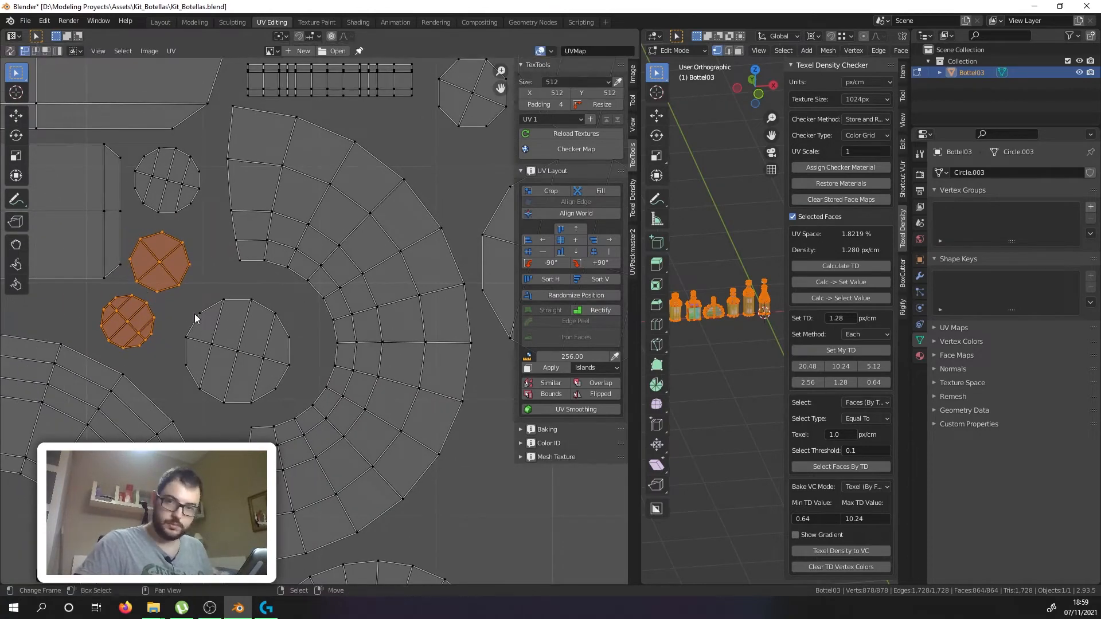
pyautogui.press('g')
pyautogui.click(209, 306)
# Step: Move the short arc strip from the UV square's lower-left corner to the space under the large round islands and rotate it about 200 degrees
pyautogui.scroll(-9, 210, 306)
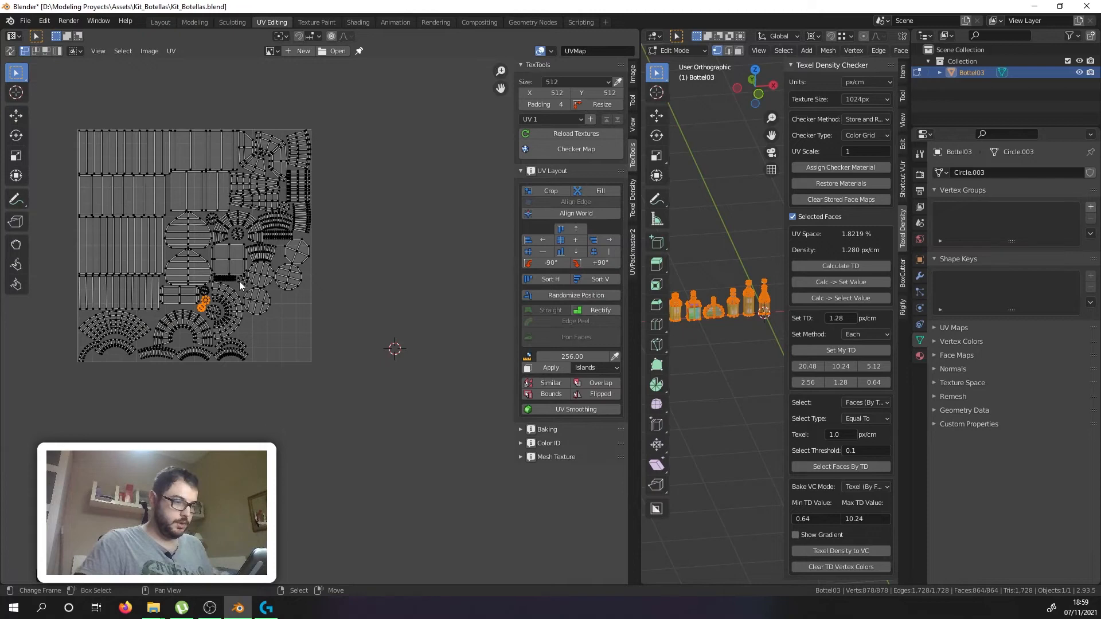
pyautogui.scroll(3, 246, 296)
pyautogui.scroll(-3, 368, 304)
pyautogui.scroll(2, 353, 311)
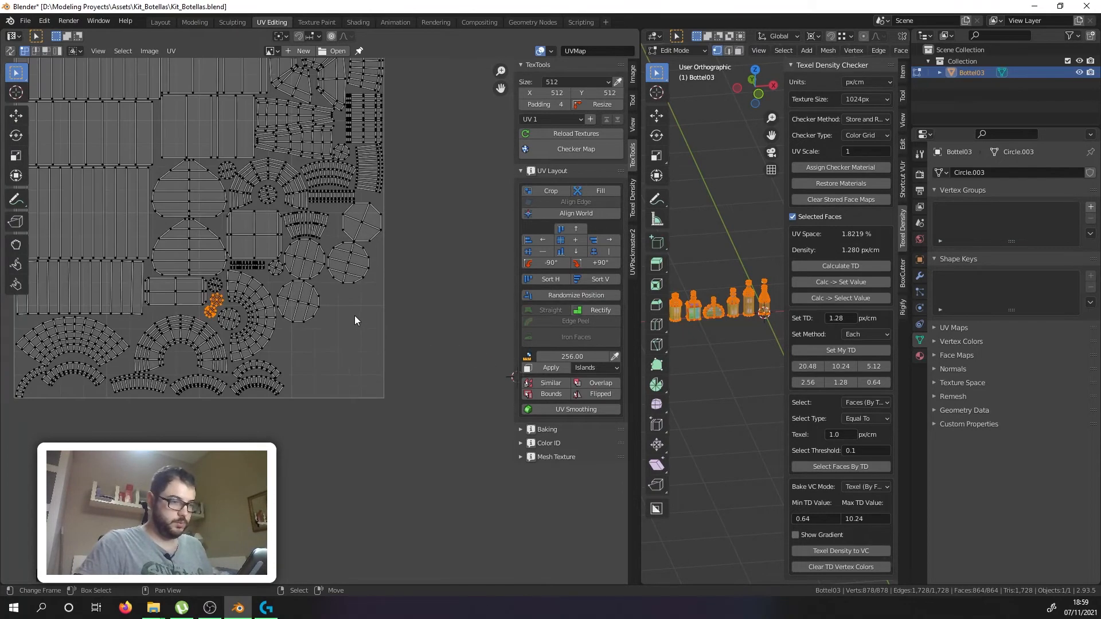
pyautogui.scroll(-2, 347, 271)
pyautogui.moveTo(344, 281); pyautogui.dragTo(353, 342, button='middle')
pyautogui.scroll(2, 189, 410)
pyautogui.click(136, 377)
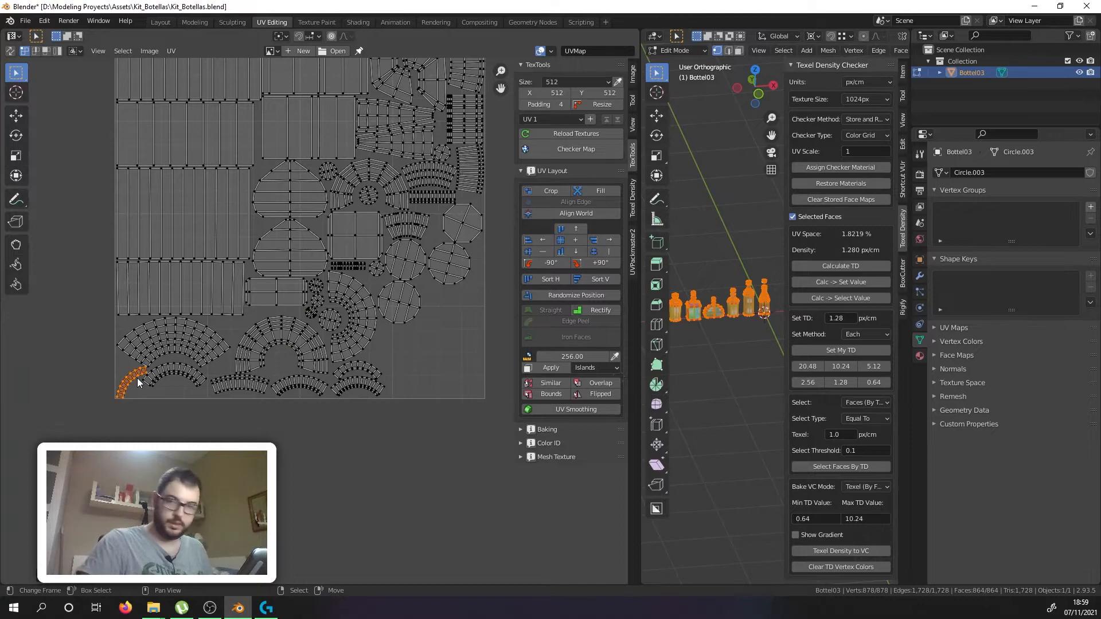
pyautogui.press('g')
pyautogui.click(398, 342)
pyautogui.scroll(2, 426, 329)
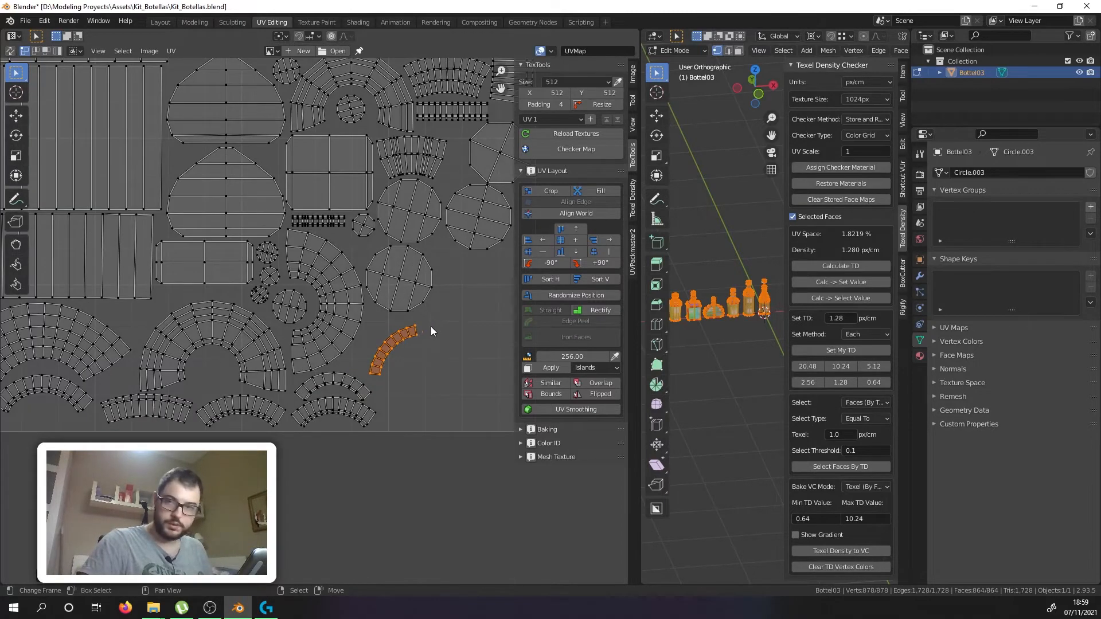
pyautogui.press('r')
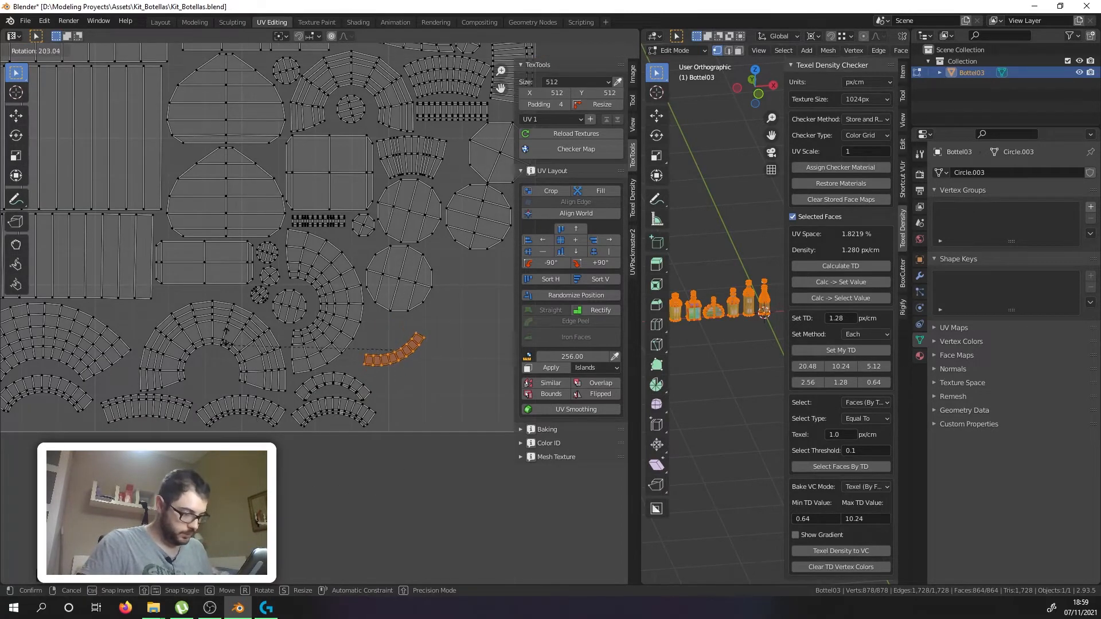
pyautogui.click(223, 330)
# Step: Rotate and nudge the short arc strip so it hugs the underside of the lowest large round island
pyautogui.moveTo(374, 369); pyautogui.dragTo(336, 410, button='middle')
pyautogui.press('g')
pyautogui.click(346, 377)
pyautogui.scroll(1, 345, 376)
pyautogui.press('r')
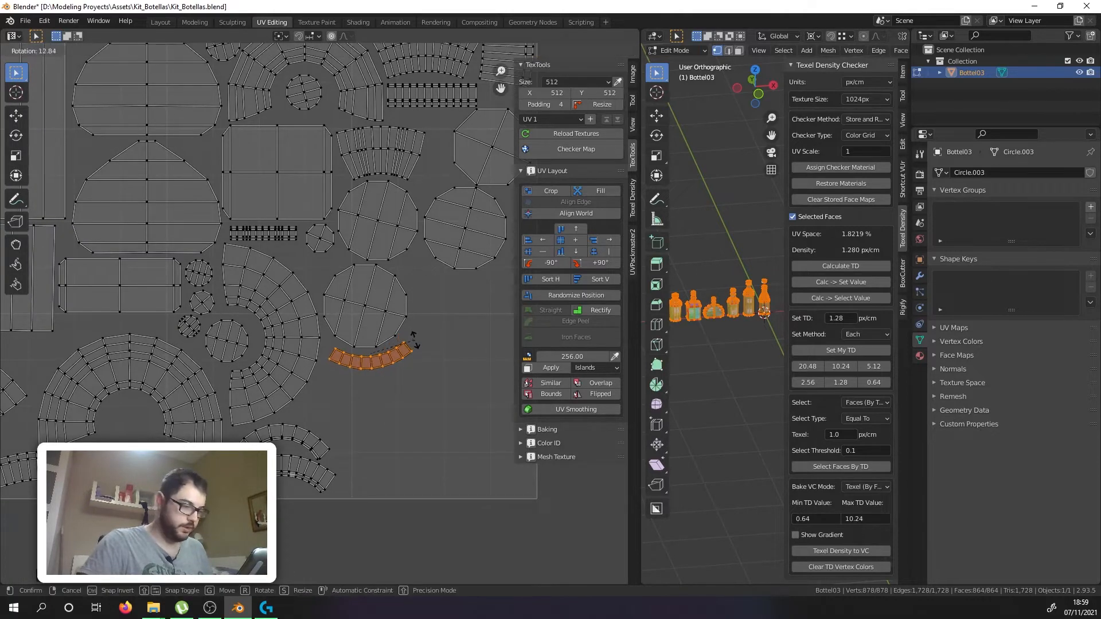
pyautogui.click(393, 365)
pyautogui.press('r')
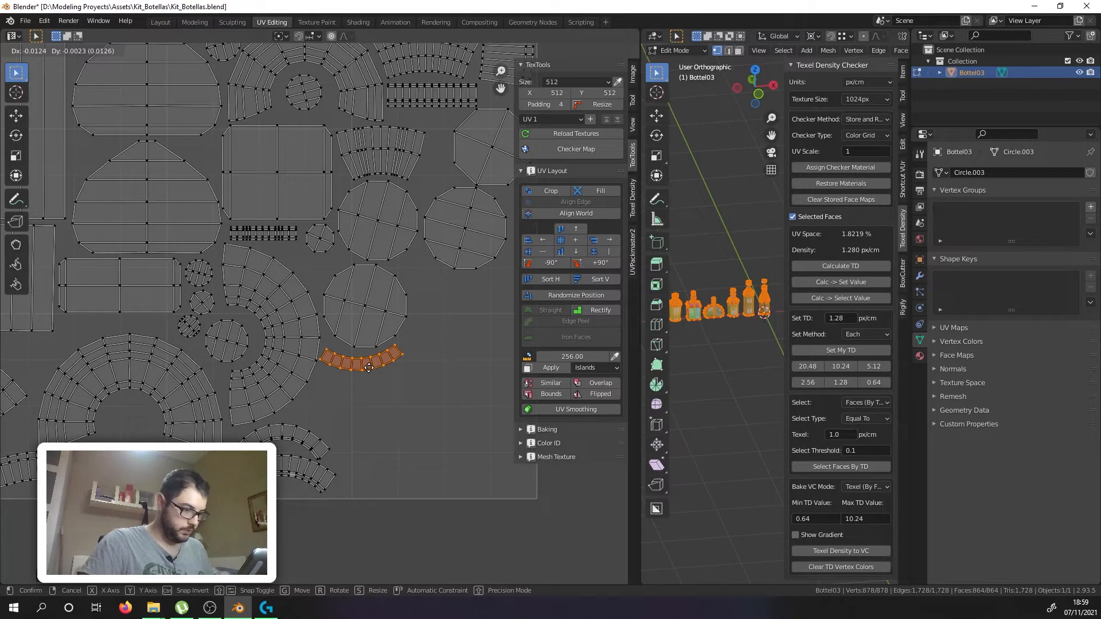
pyautogui.click(369, 367)
# Step: Move the upright curved strip from the UV square's right edge to beside the lowest large round island, tilting it slightly to fit
pyautogui.scroll(-4, 369, 367)
pyautogui.scroll(2, 422, 243)
pyautogui.press('l')
pyautogui.press('g')
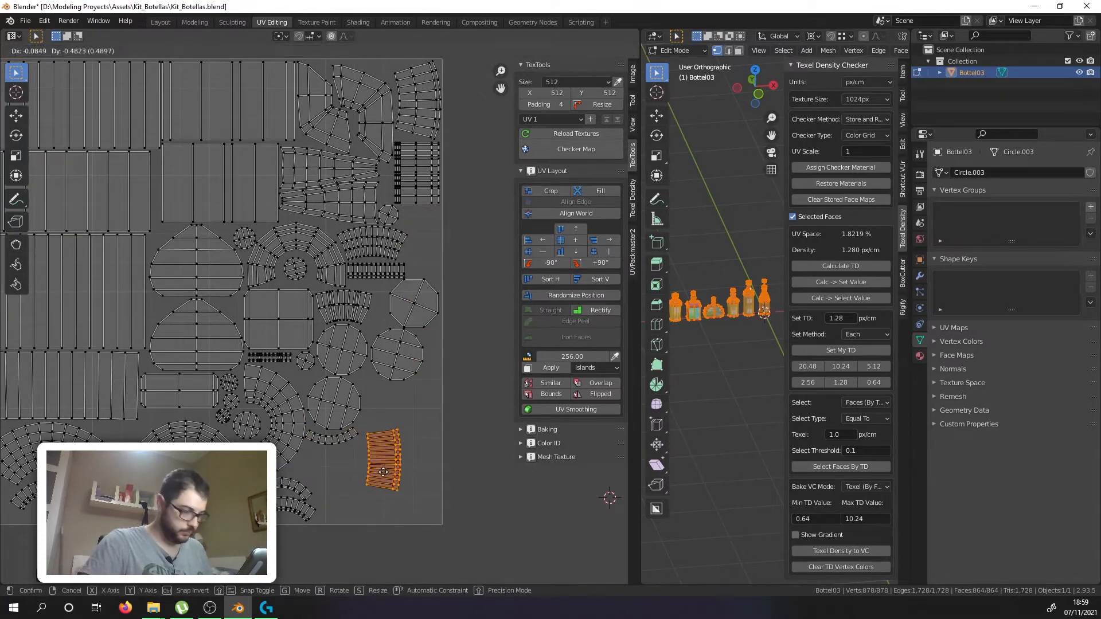
pyautogui.click(382, 426)
pyautogui.scroll(1, 379, 398)
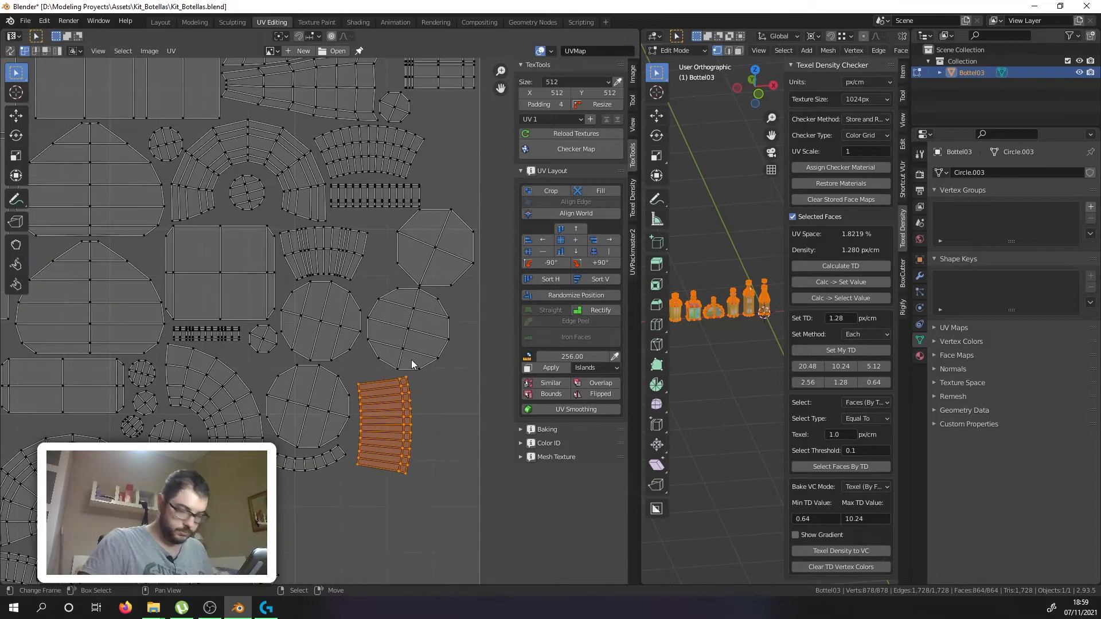
pyautogui.press('g')
pyautogui.click(411, 397)
pyautogui.press('g')
pyautogui.click(432, 362)
# Step: Move the rectangular grid block from the UV square's right edge to the free area beneath the short arc strip
pyautogui.scroll(-2, 432, 362)
pyautogui.rightClick(438, 176)
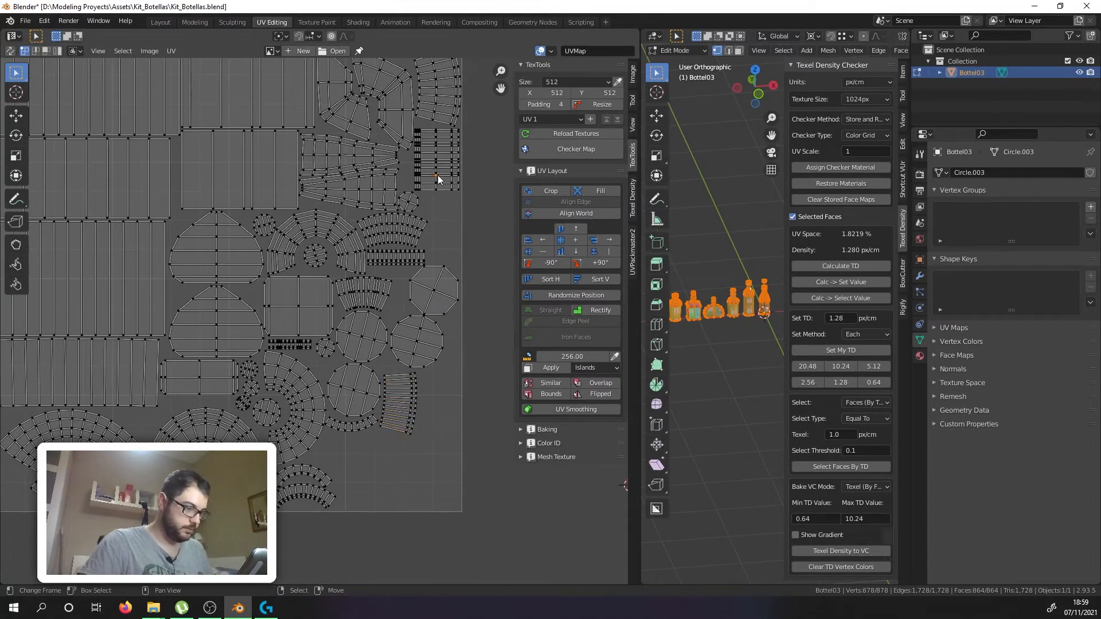
pyautogui.press('l')
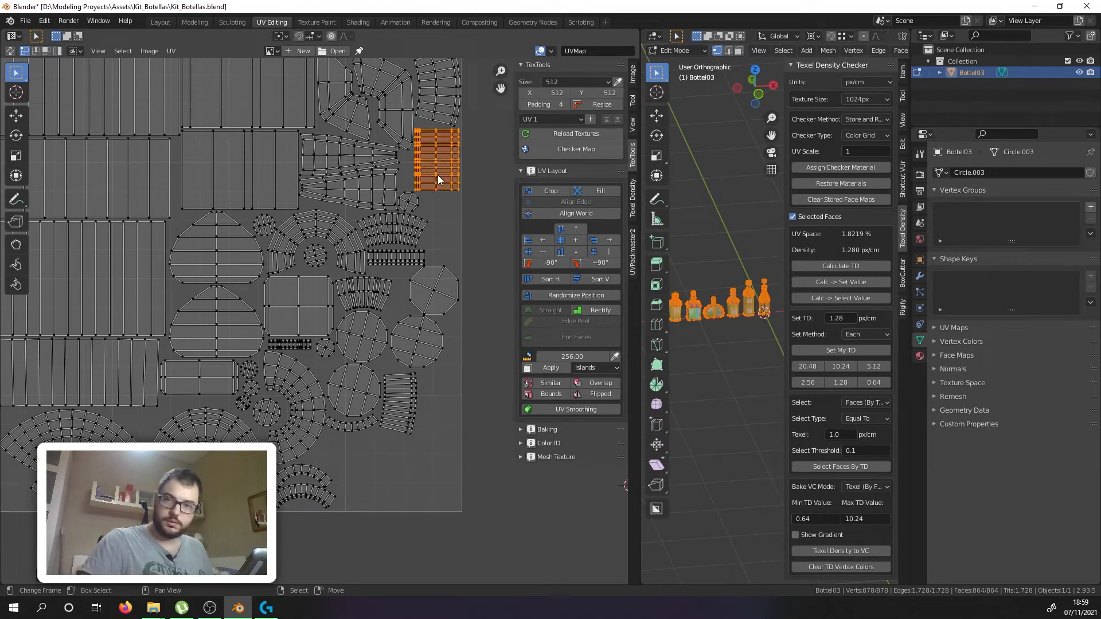
pyautogui.press('g')
pyautogui.click(366, 487)
pyautogui.scroll(2, 384, 425)
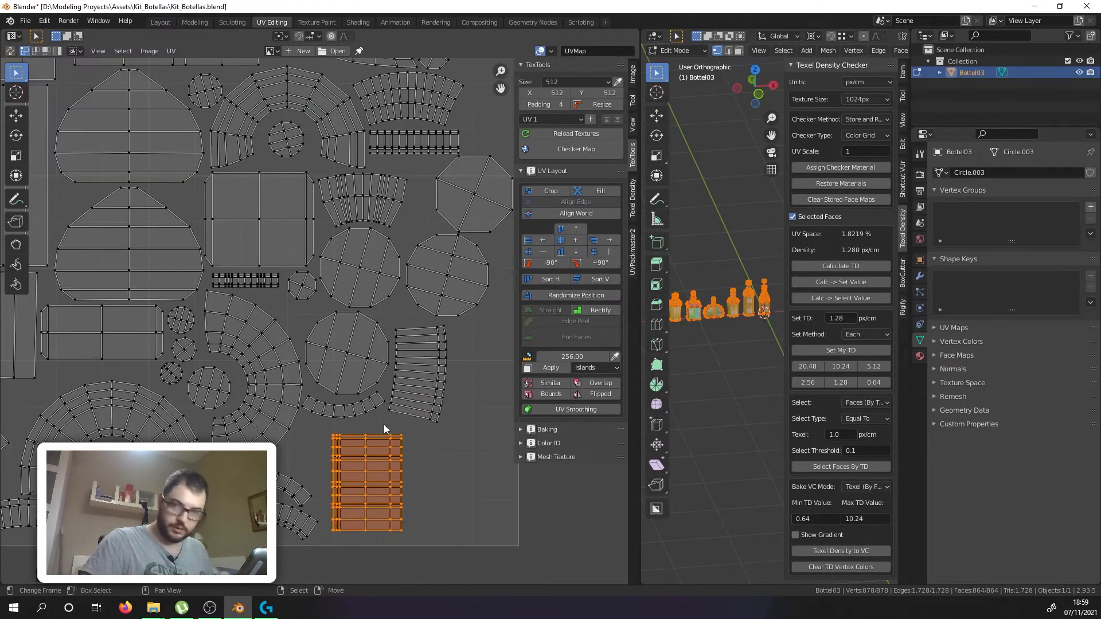
# Step: Rotate the rectangular grid block a quarter turn, move it up beneath the short arc strip and tilt it slightly to fit
pyautogui.press('r')
pyautogui.click(413, 556)
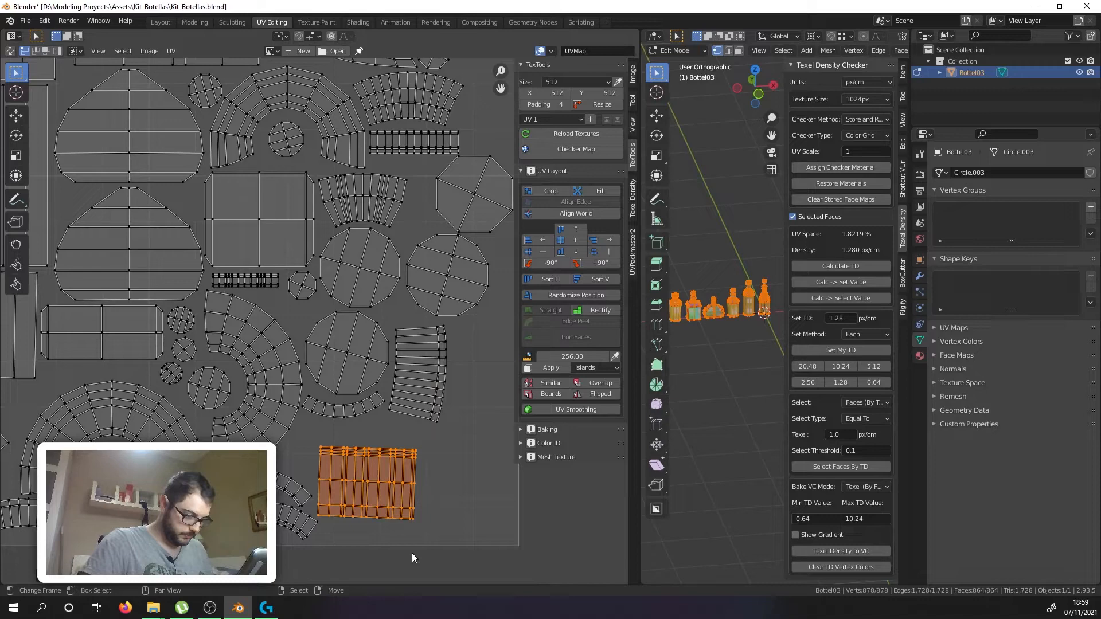
pyautogui.press('g')
pyautogui.click(395, 474)
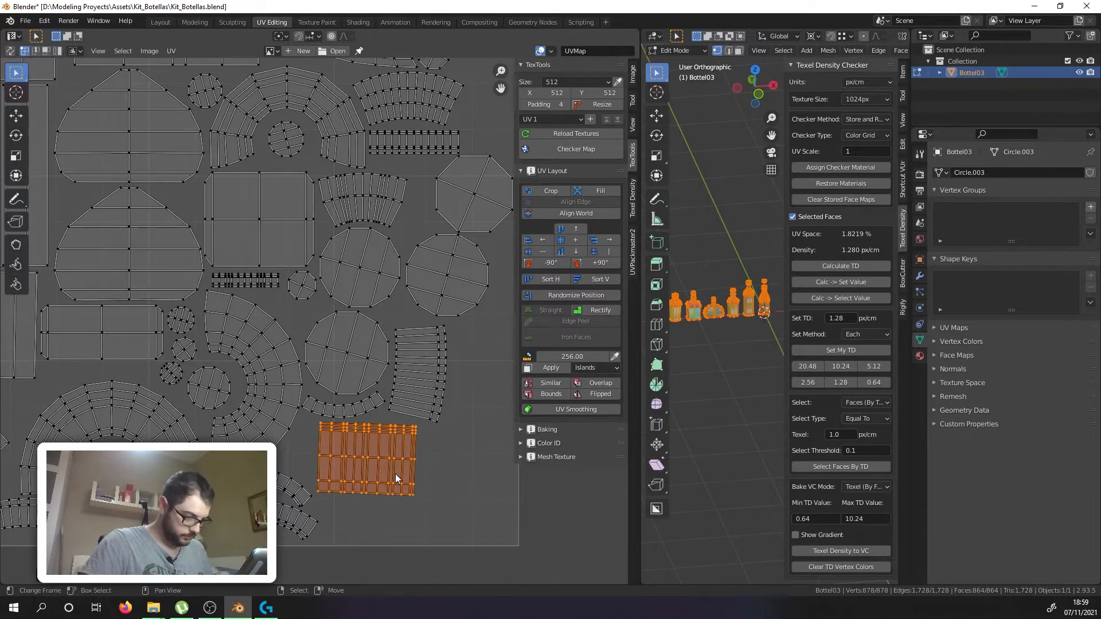
pyautogui.scroll(1, 395, 473)
pyautogui.press('r')
pyautogui.click(432, 418)
pyautogui.hotkey('alt', 'a')
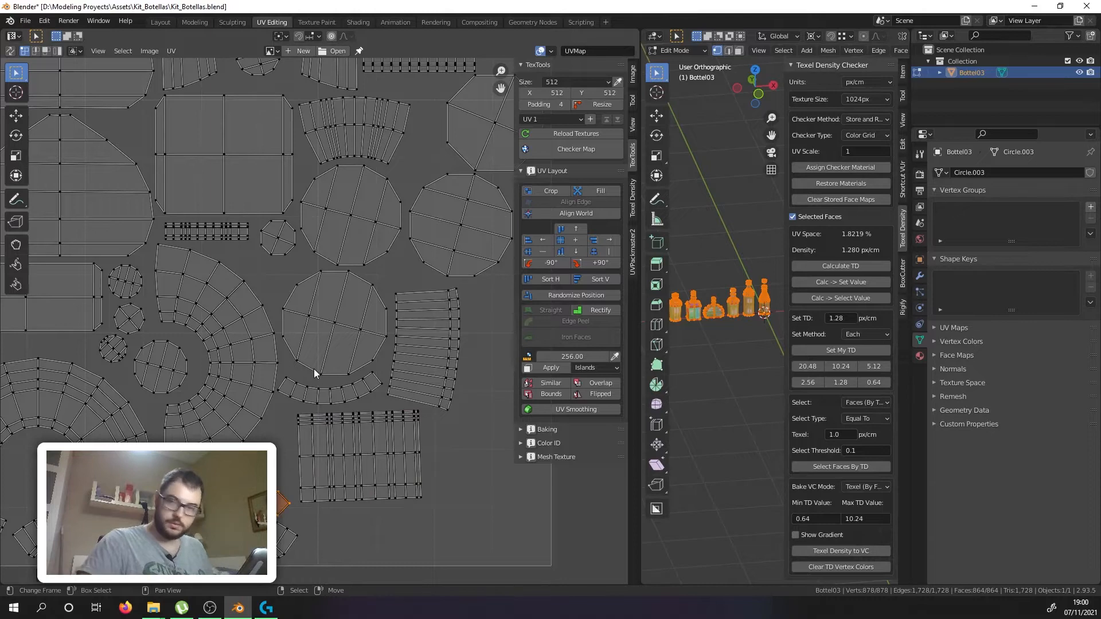
# Step: Rotate the small curved strip from the lower edge and fit it between the right-hand half ring and the grid block
pyautogui.press('r')
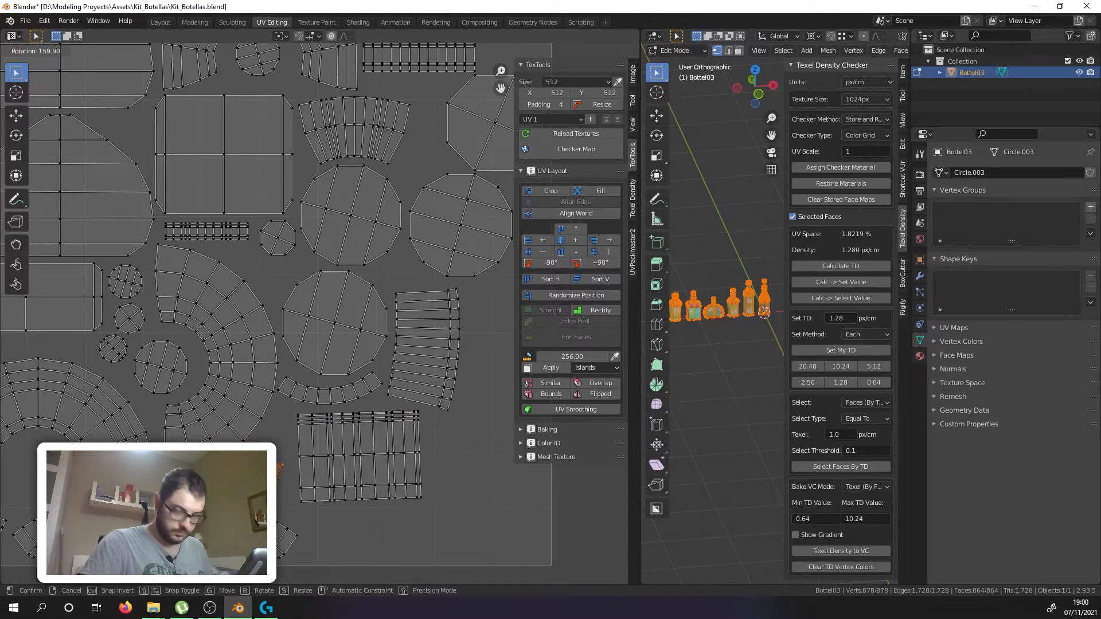
pyautogui.press('g')
pyautogui.press('r')
pyautogui.click(324, 437)
pyautogui.scroll(3, 297, 440)
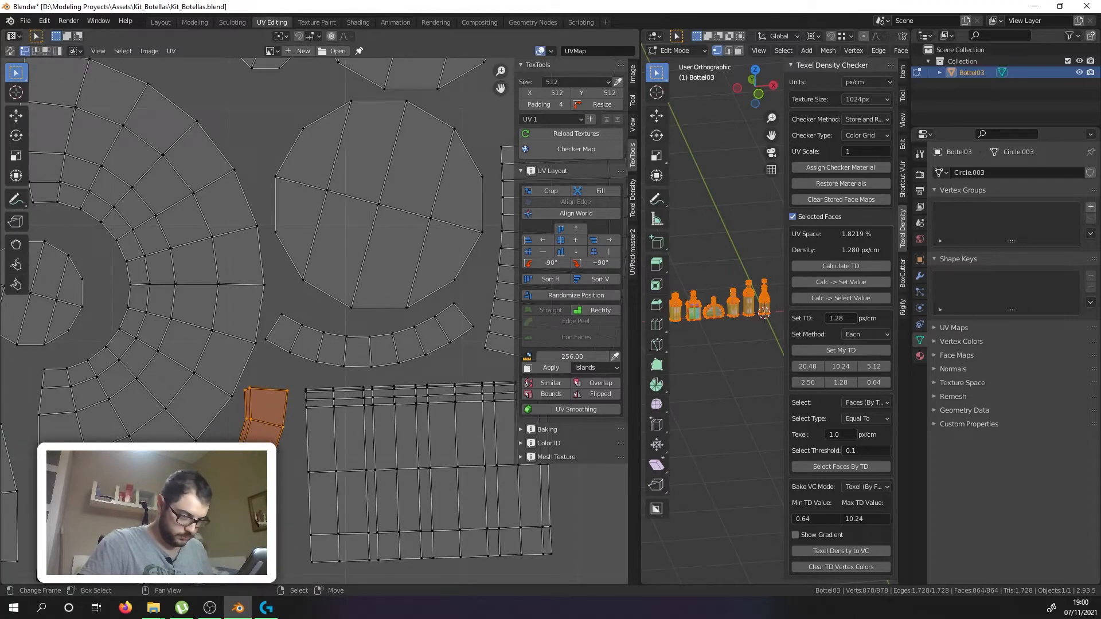
pyautogui.press('g')
pyautogui.click(303, 434)
pyautogui.press('g')
pyautogui.click(329, 408)
pyautogui.press('g')
pyautogui.click(288, 433)
pyautogui.scroll(-3, 290, 441)
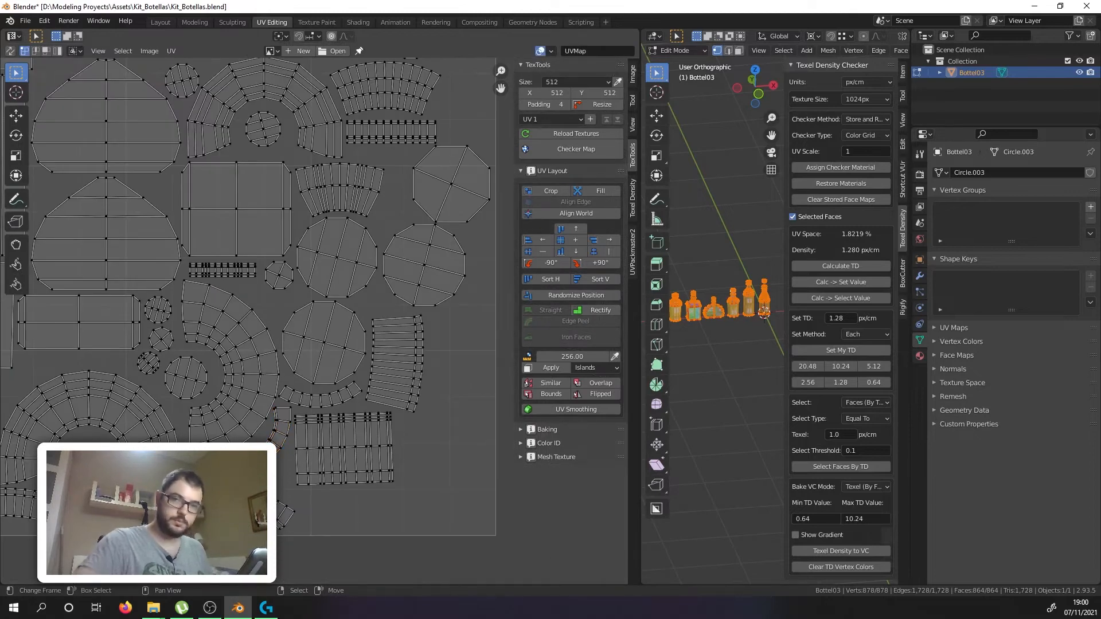
# Step: Move the arc strip from the lower edge to the gap beside the uppermost large octagon and rotate it upright along the fan strip
pyautogui.scroll(-1, 267, 504)
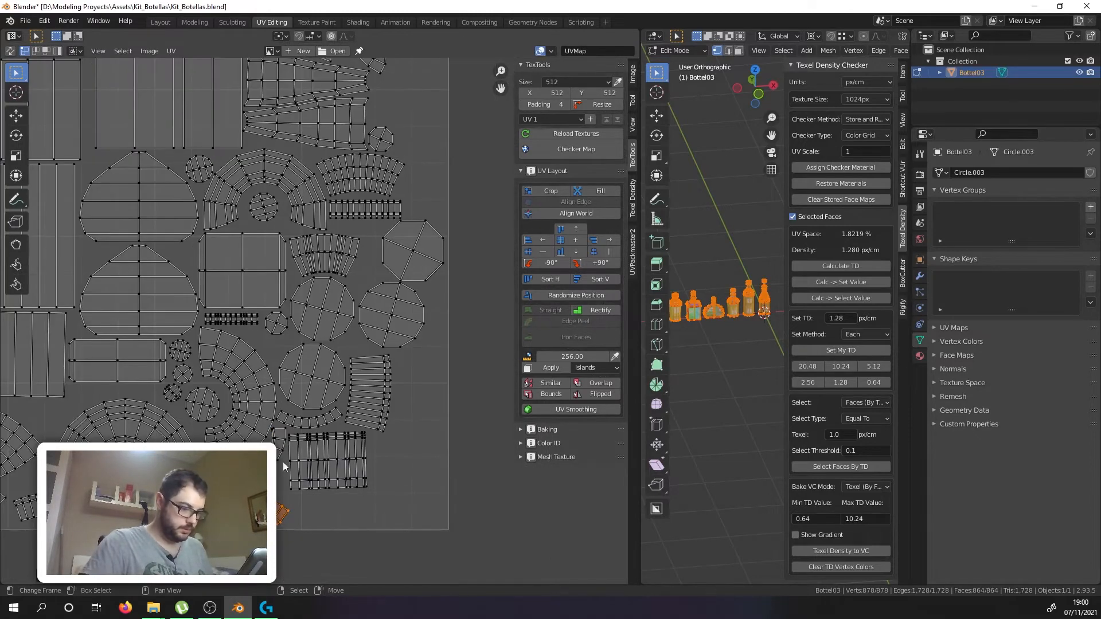
pyautogui.press('g')
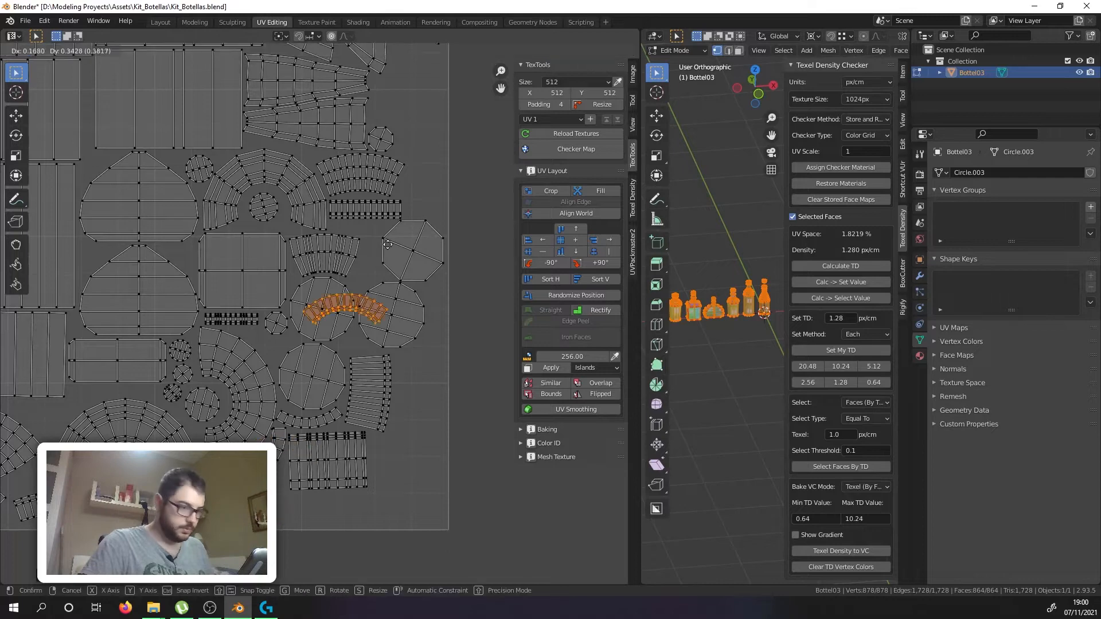
pyautogui.click(376, 238)
pyautogui.scroll(4, 376, 239)
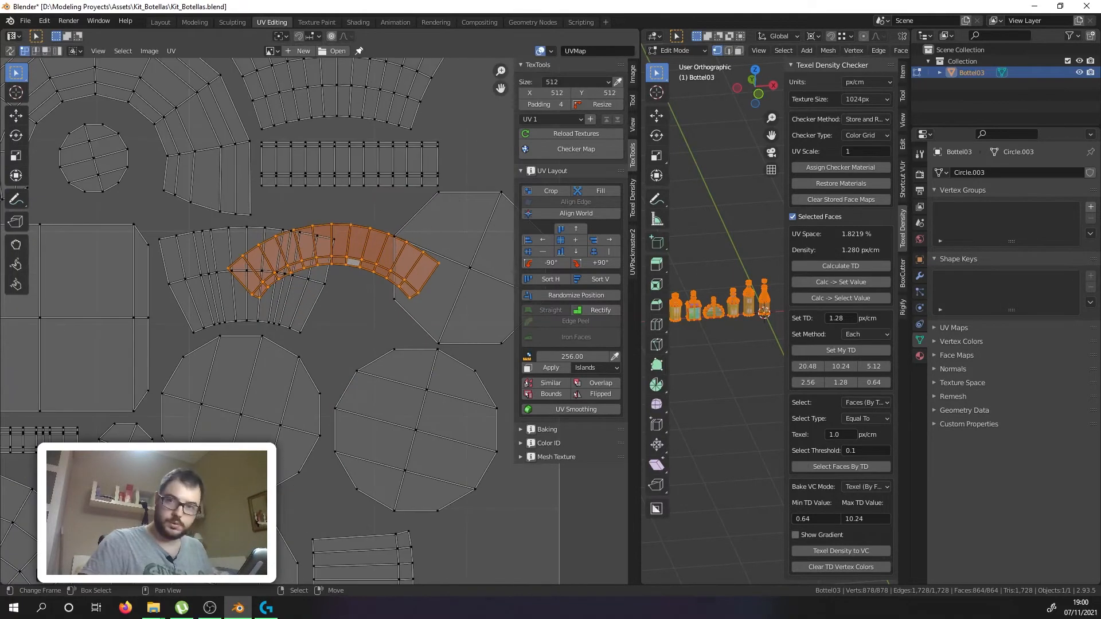
pyautogui.press('r')
pyautogui.click(345, 245)
pyautogui.scroll(1, 347, 247)
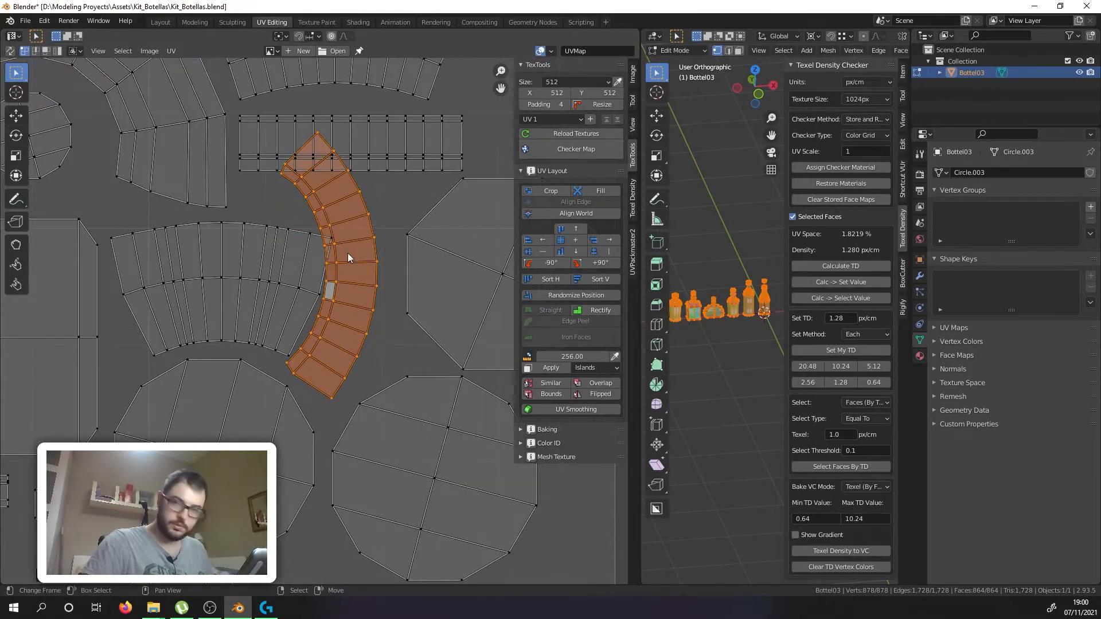
pyautogui.press('g')
pyautogui.click(376, 265)
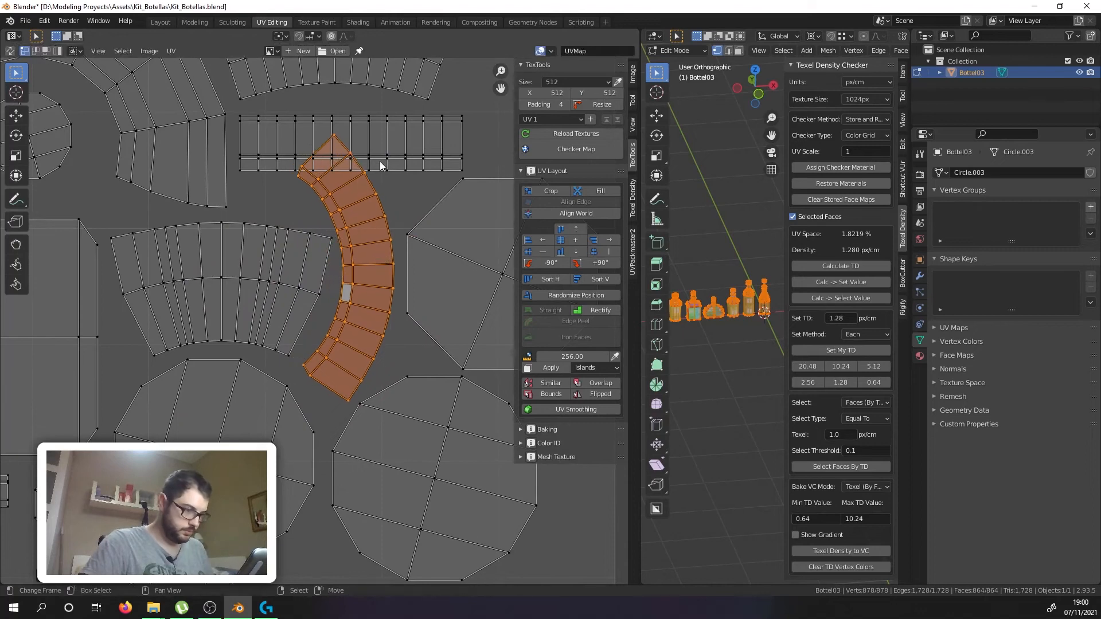
# Step: Move the straight ladder strip from above the upright arc strip to the gap beneath the chamfered rectangle, over the large half ring
pyautogui.click(389, 147)
pyautogui.scroll(-5, 389, 147)
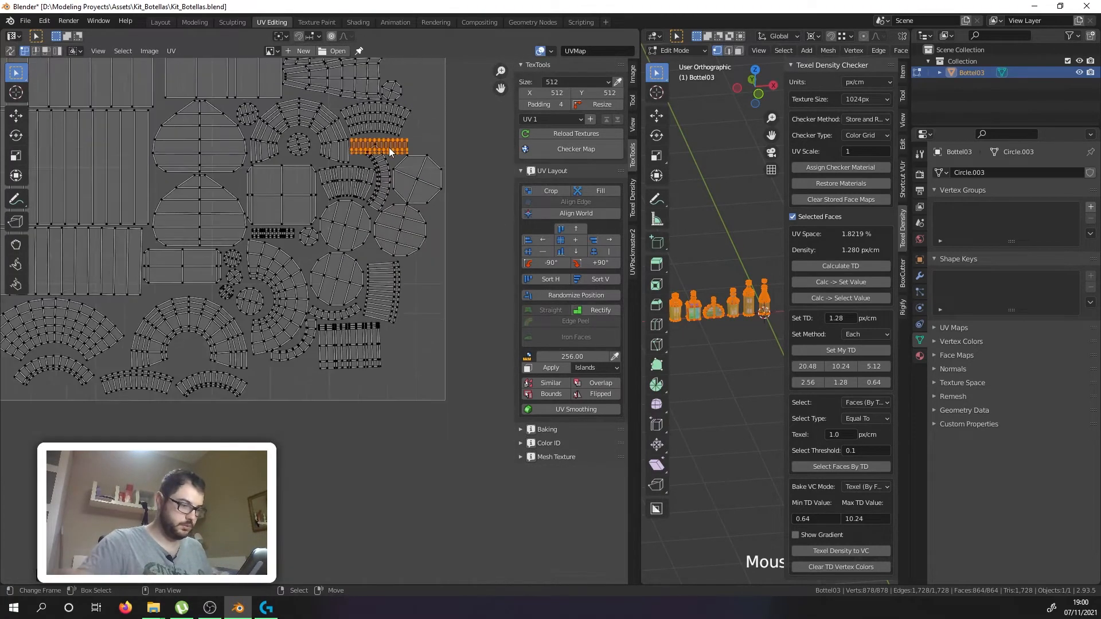
pyautogui.moveTo(389, 147); pyautogui.dragTo(442, 219, button='middle')
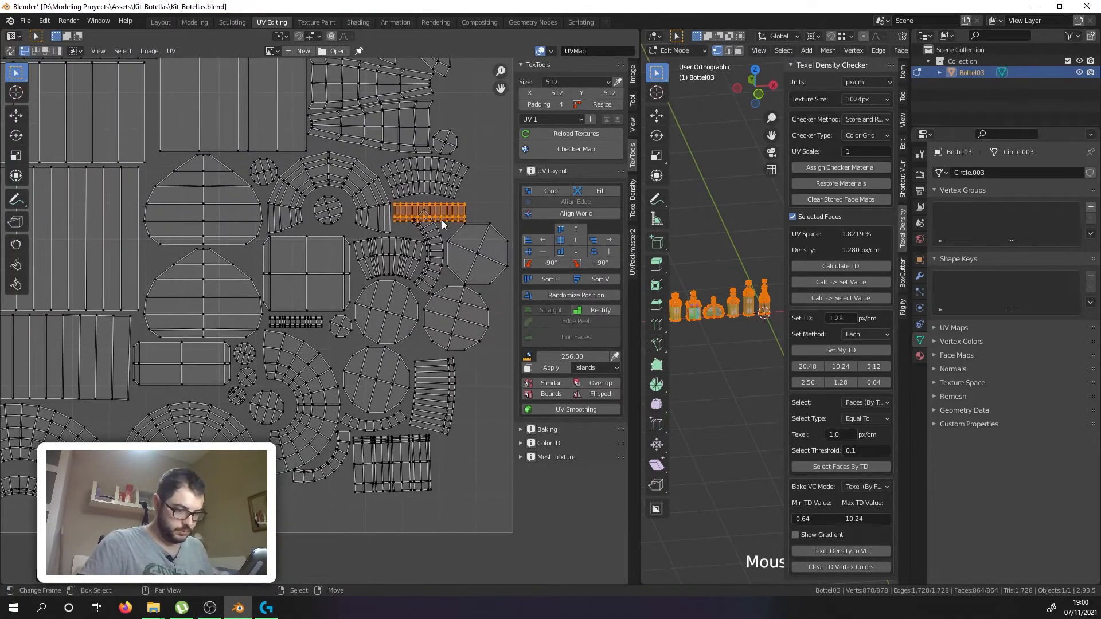
pyautogui.press('g')
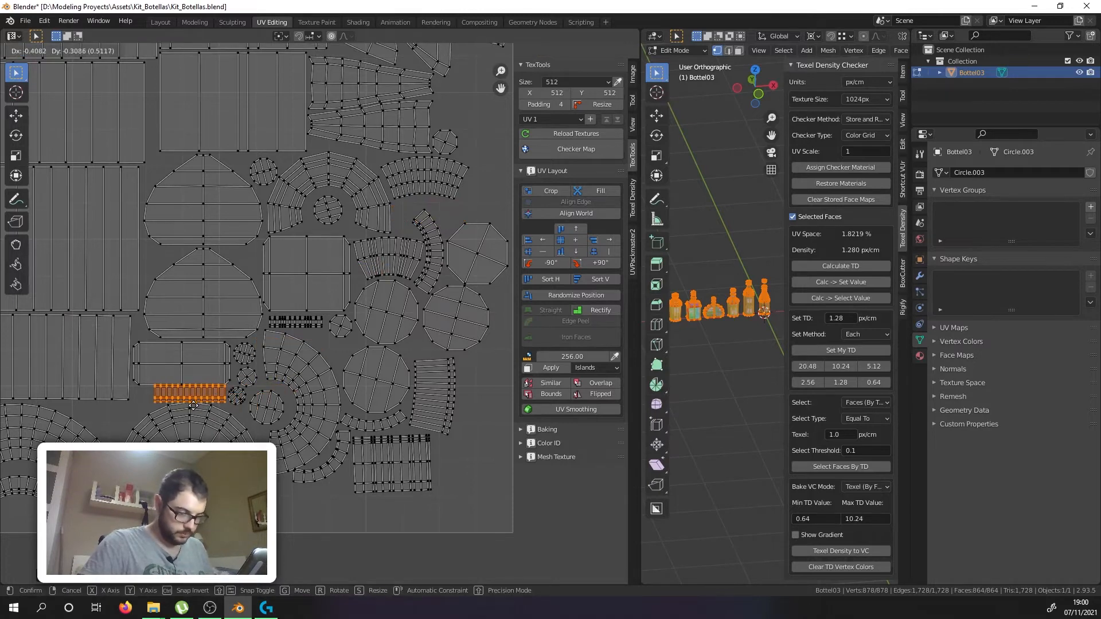
pyautogui.click(191, 401)
pyautogui.scroll(2, 190, 402)
pyautogui.scroll(3, 190, 401)
pyautogui.press('g')
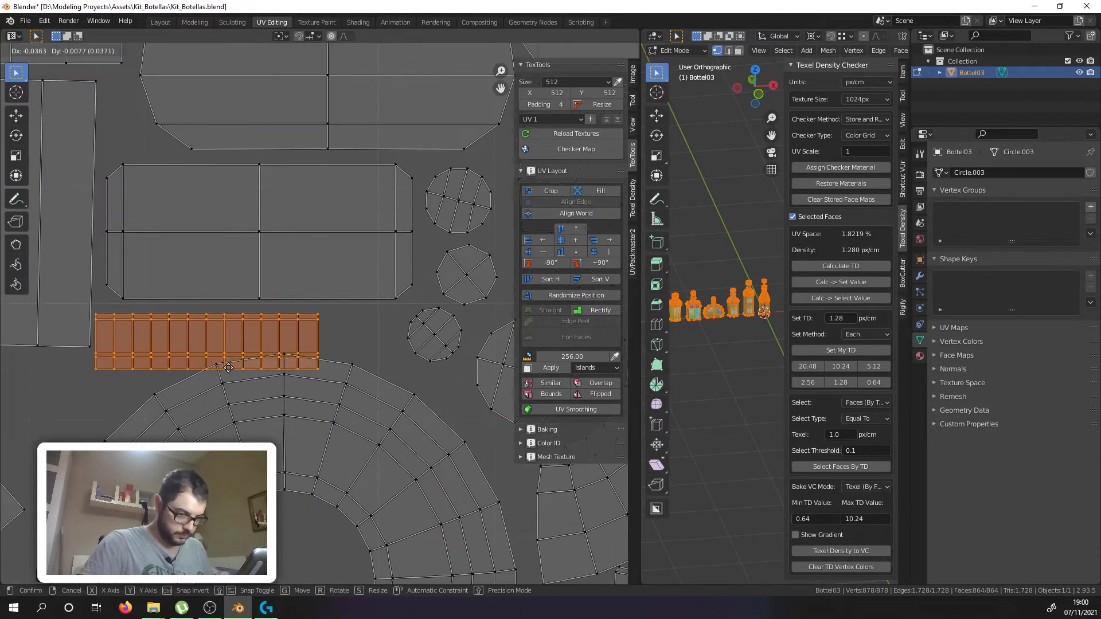
pyautogui.click(236, 361)
pyautogui.scroll(-3, 256, 393)
pyautogui.scroll(1, 312, 444)
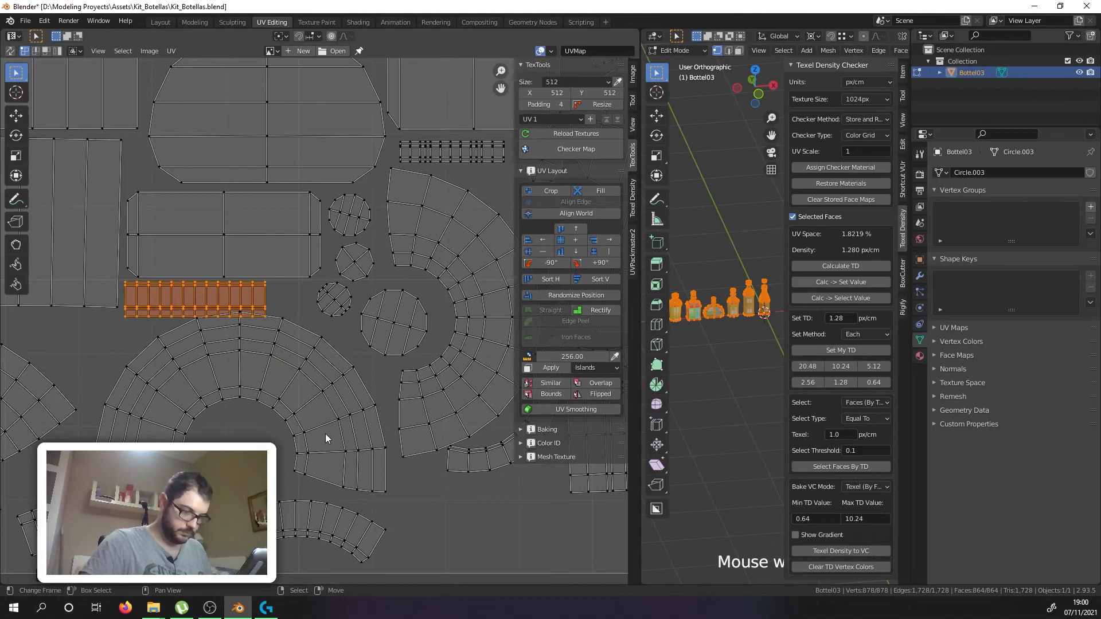
# Step: Rotate the large half ring below the ladder strip about 180 degrees and shift it slightly left so its opening faces up
pyautogui.click(326, 434)
pyautogui.hotkey('ctrl', 'l')
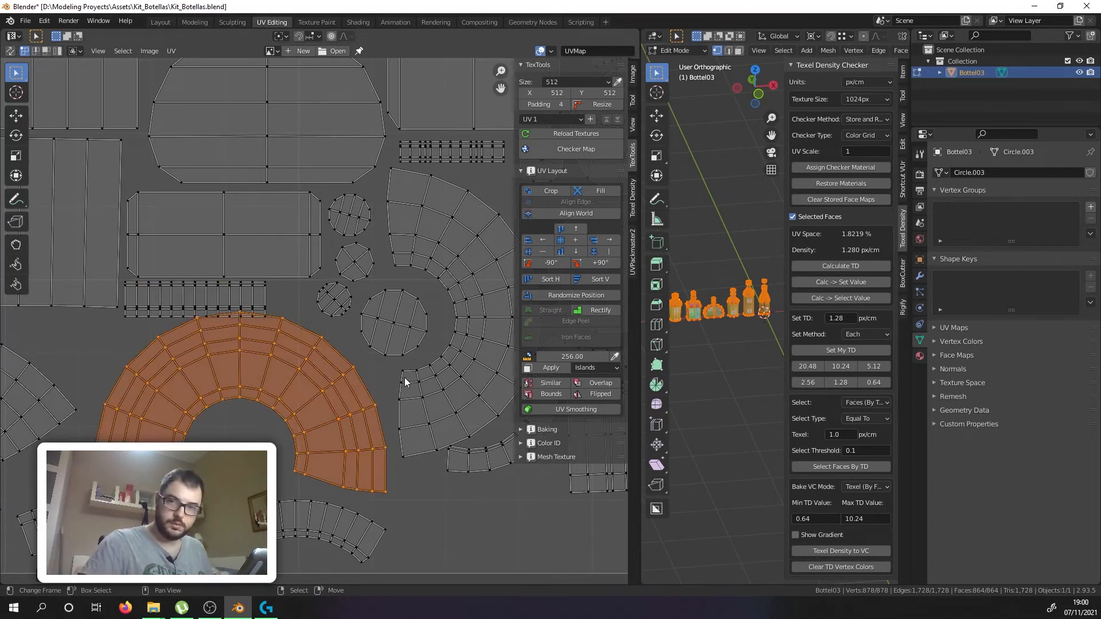
pyautogui.press('r')
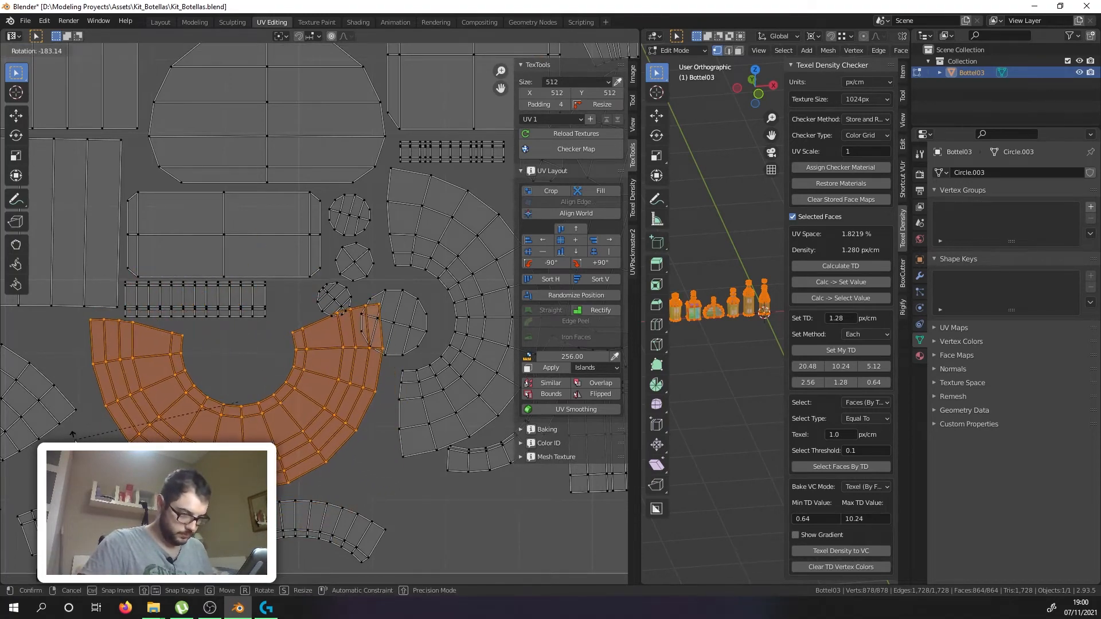
pyautogui.click(278, 426)
pyautogui.press('g')
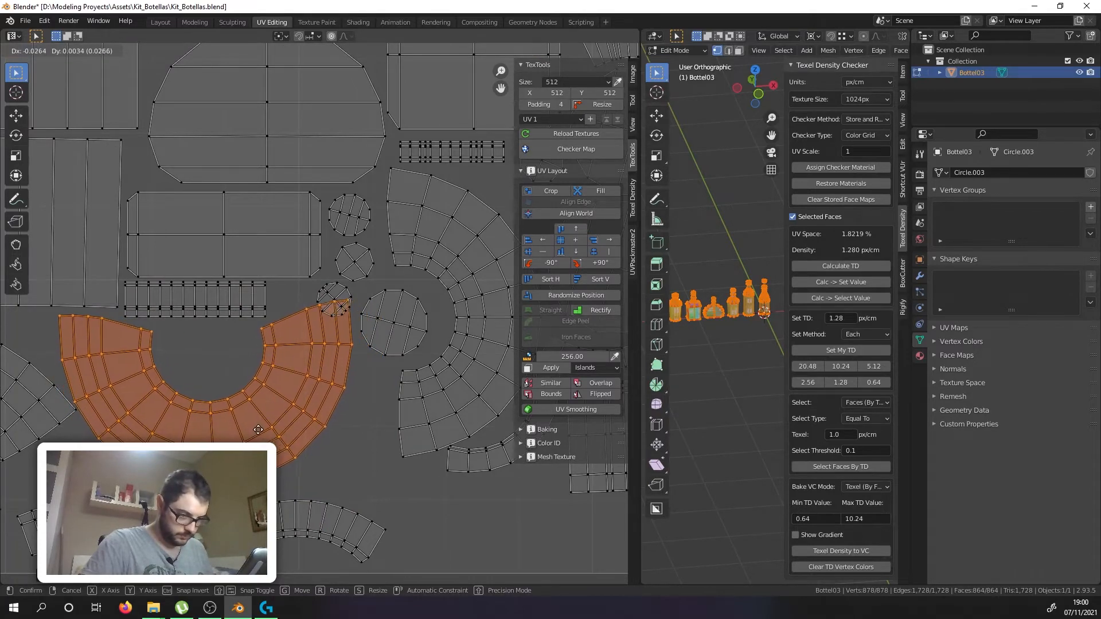
pyautogui.click(259, 429)
# Step: Move the small round island overlapping the half ring's tip into the half ring's opening beneath the ladder strip
pyautogui.click(338, 298)
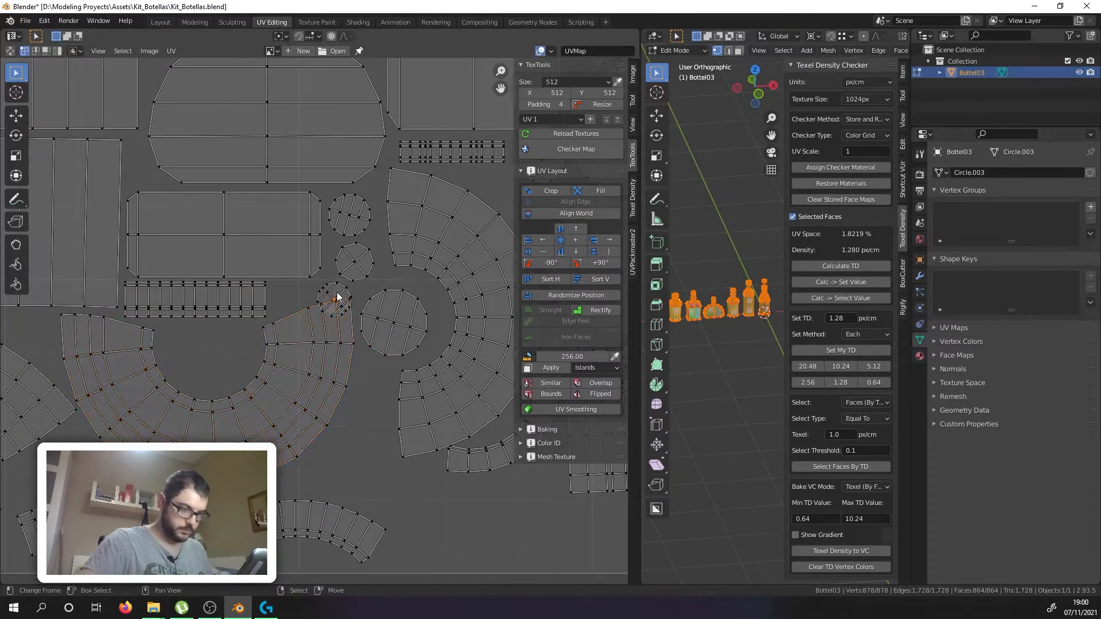
pyautogui.press('l')
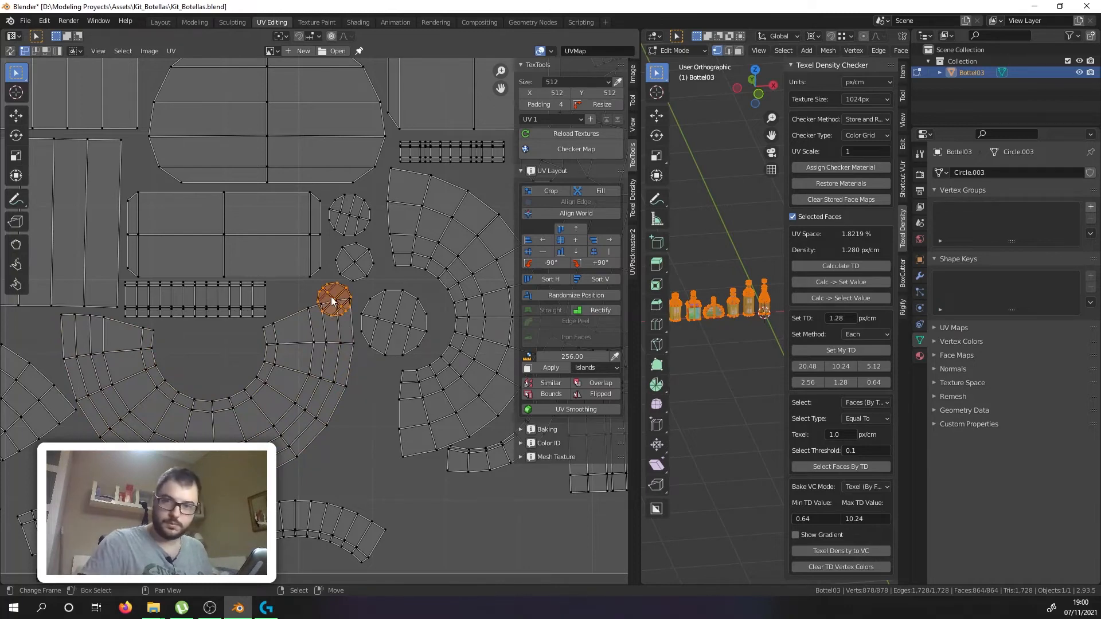
pyautogui.press('g')
pyautogui.click(90, 371)
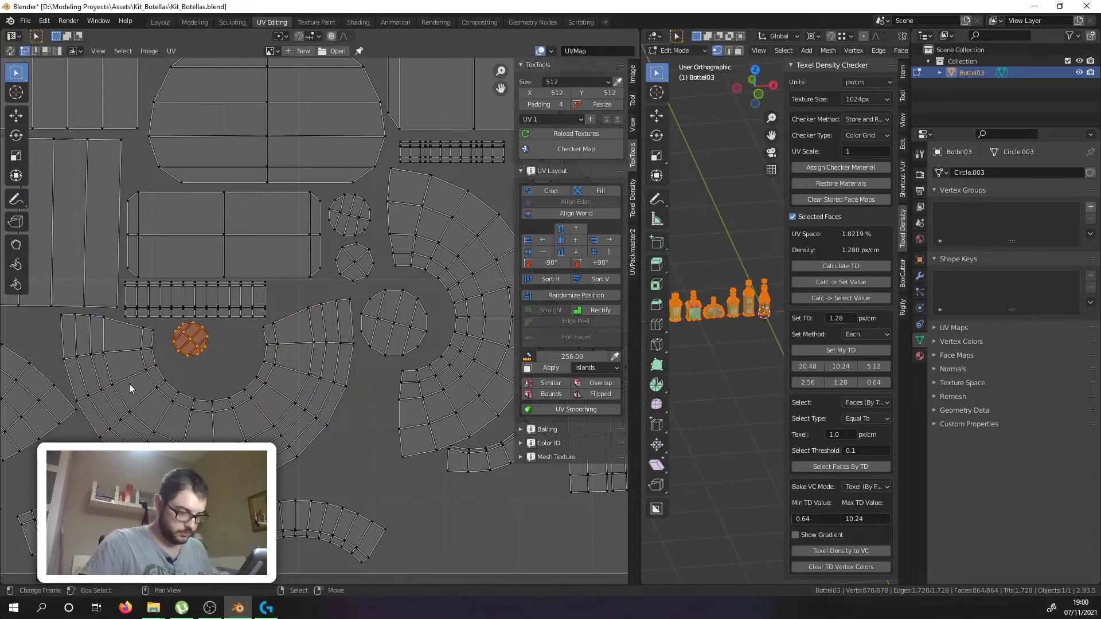
# Step: Move the arc strip from the lower edge up between the two half rings and rotate it to hug the upturned ring's lower right side
pyautogui.scroll(-2, 172, 401)
pyautogui.hotkey('alt', 'a')
pyautogui.scroll(1, 212, 455)
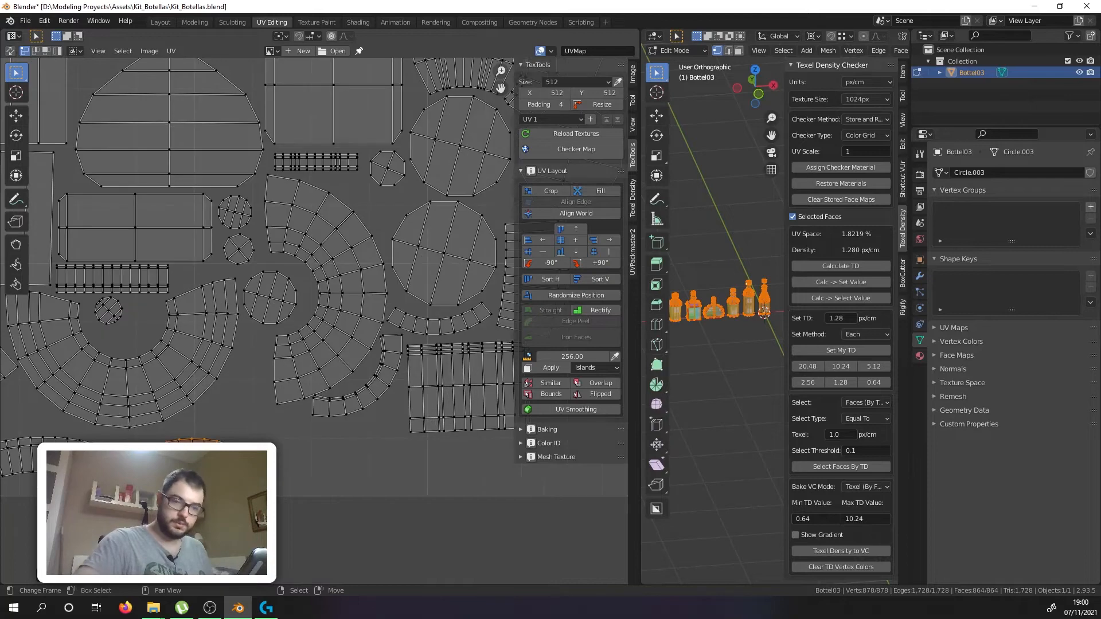
pyautogui.press('g')
pyautogui.click(288, 338)
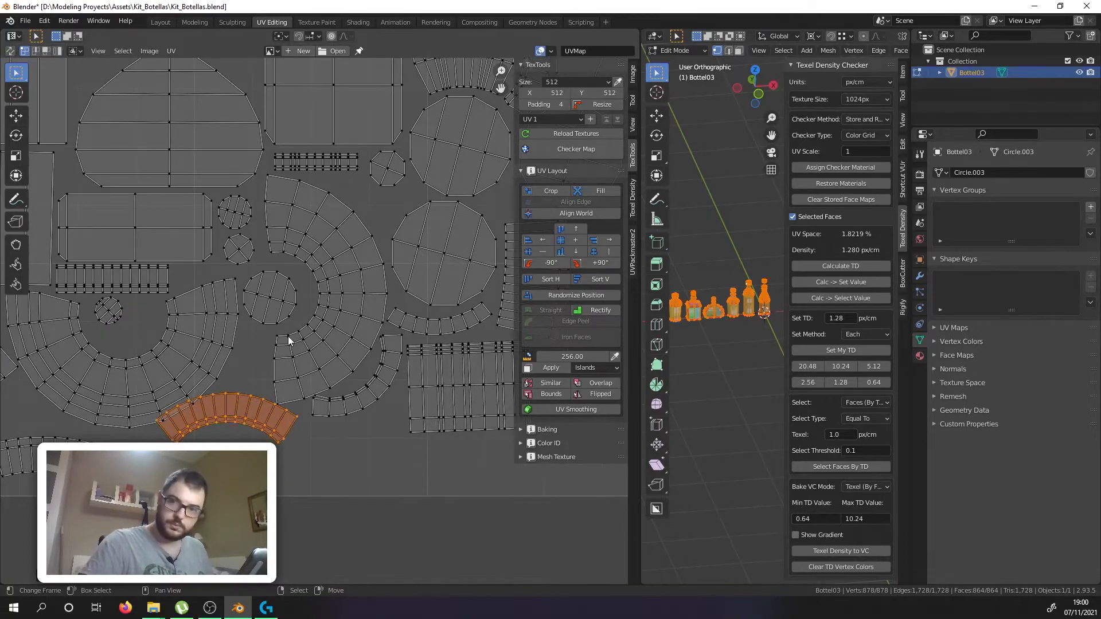
pyautogui.press('r')
pyautogui.press('Return')
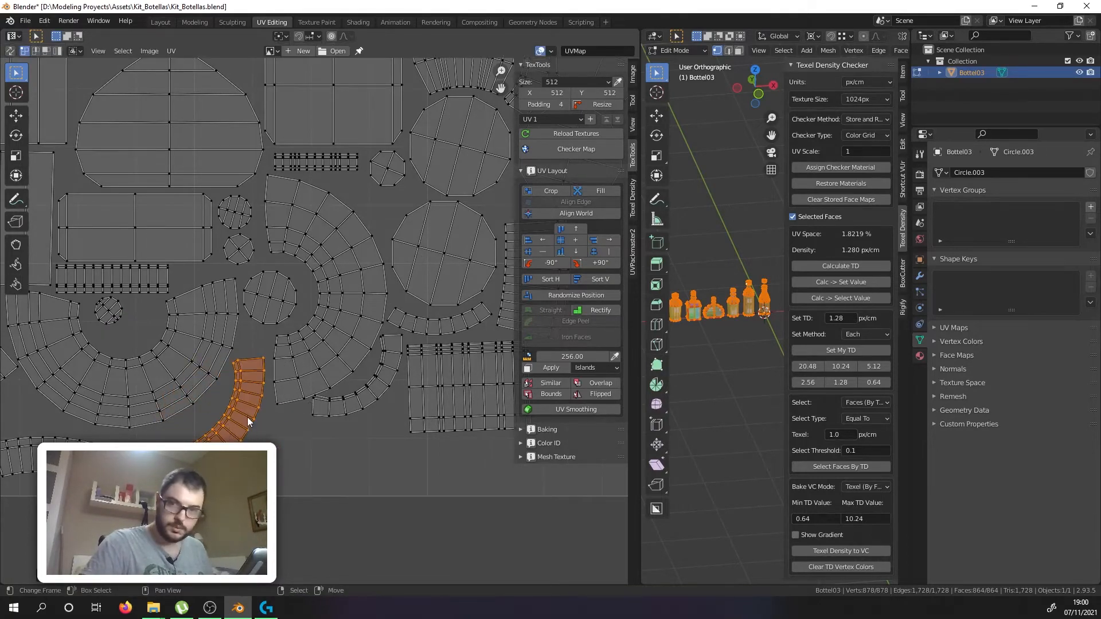
pyautogui.press('g')
pyautogui.click(254, 386)
pyautogui.scroll(-2, 254, 386)
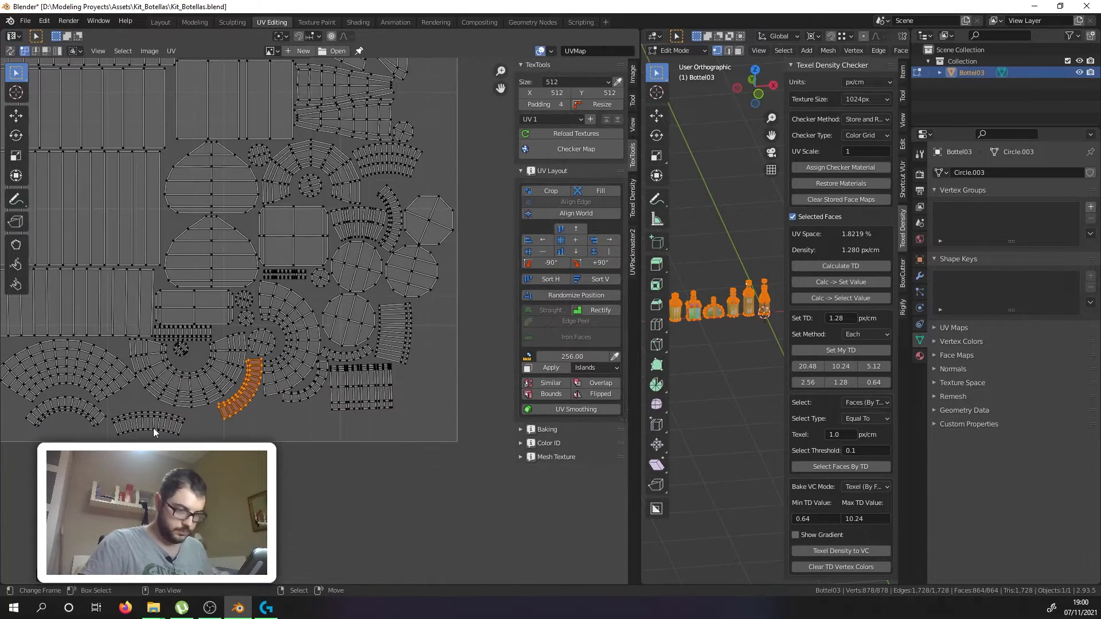
# Step: Try moving the fan strip from the UV square's upper-right corner down to its lower edge
pyautogui.scroll(-1, 241, 425)
pyautogui.scroll(-2, 358, 345)
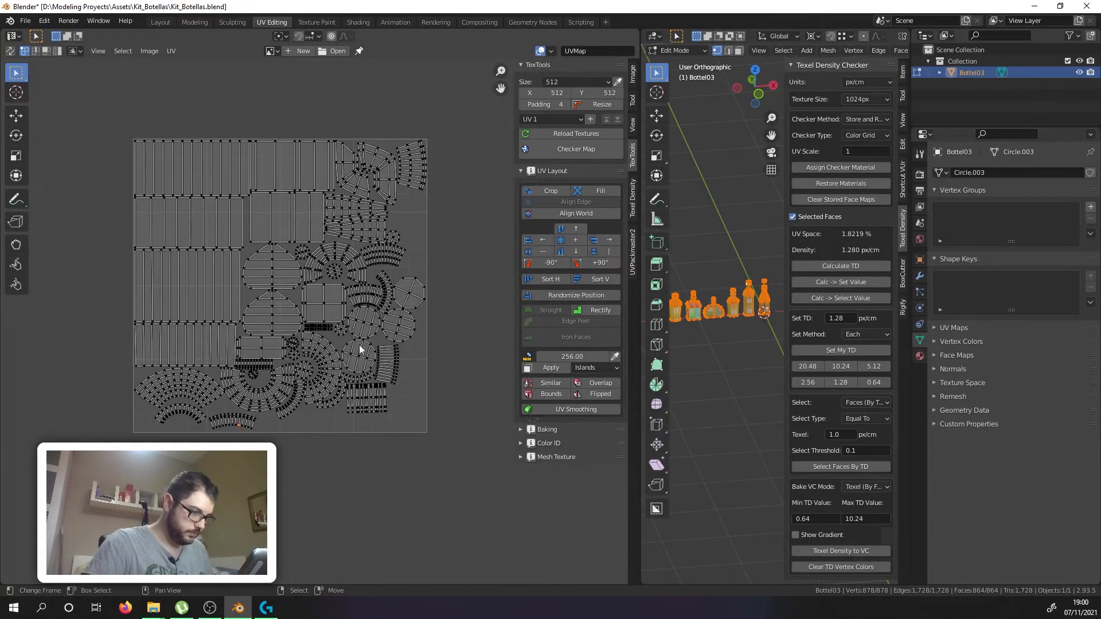
pyautogui.scroll(2, 409, 307)
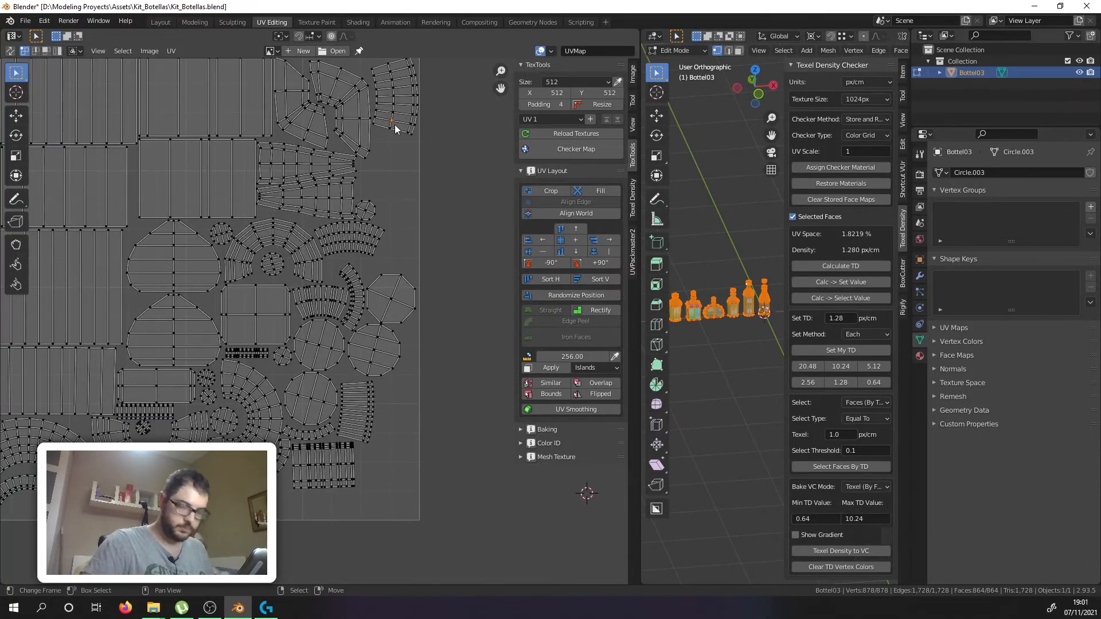
pyautogui.hotkey('ctrl', 'l')
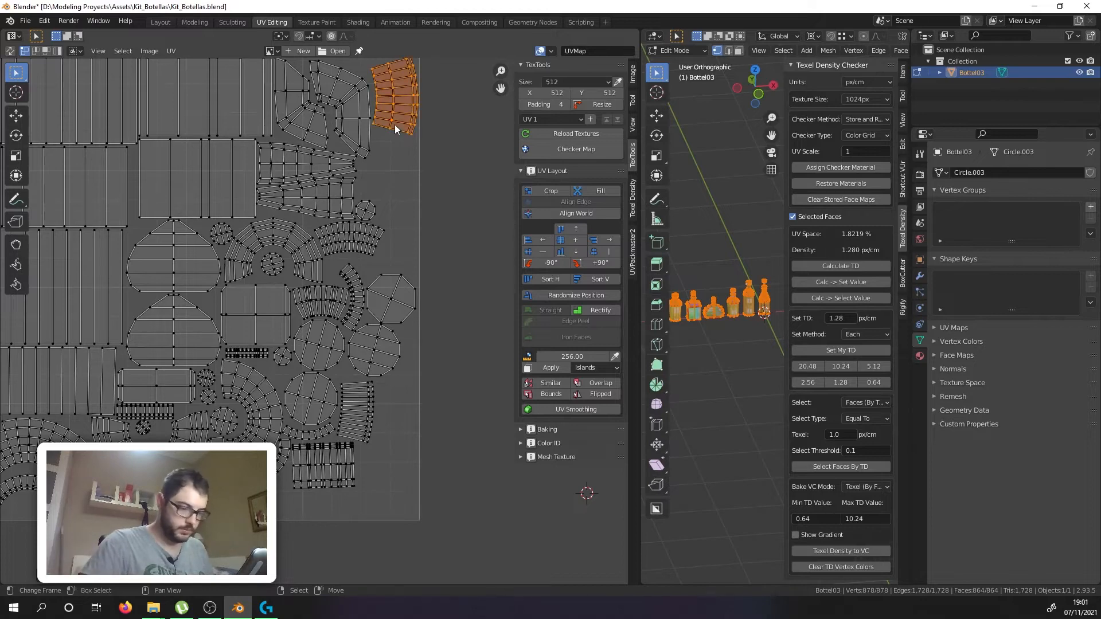
pyautogui.press('g')
pyautogui.click(235, 523)
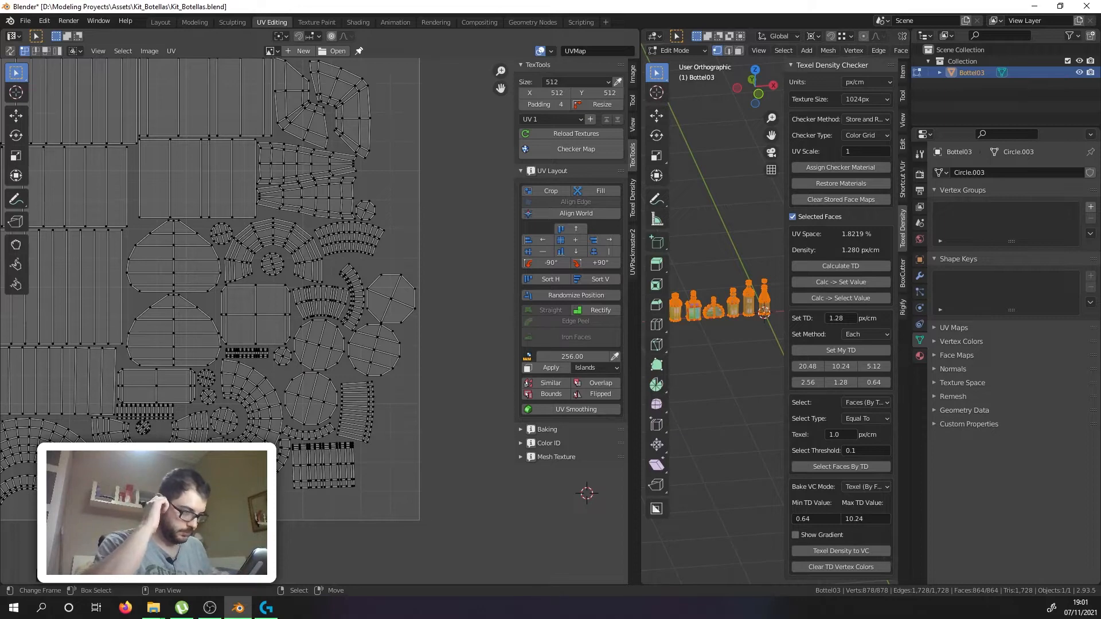
pyautogui.hotkey('ctrl', 'z')
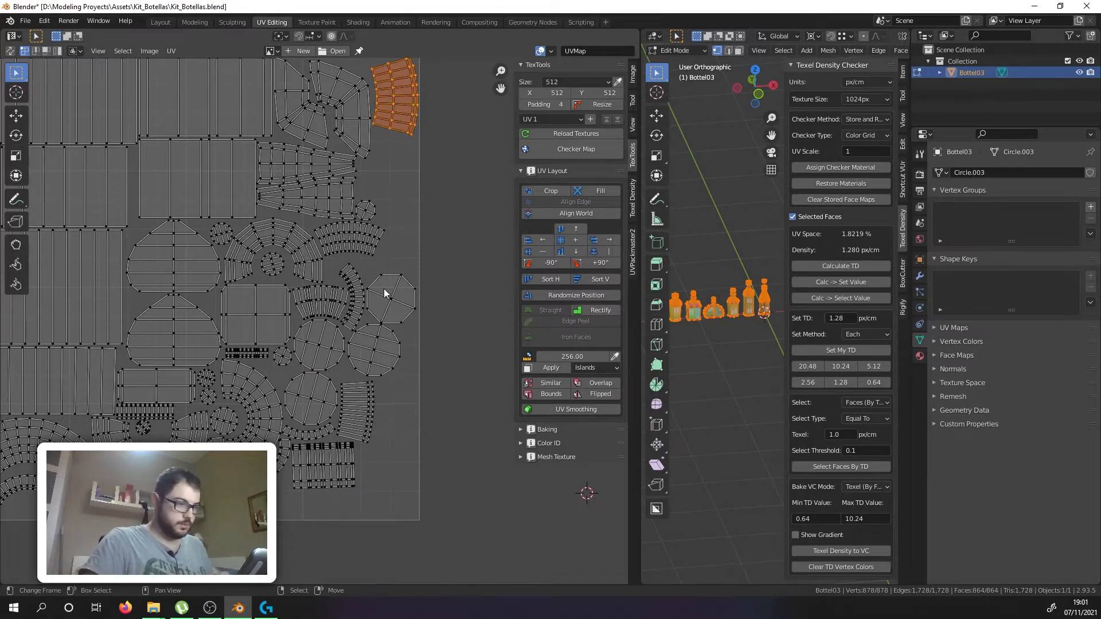
# Step: Shift the two stacked dome-shaped islands together slightly along the X axis
pyautogui.scroll(-4, 376, 276)
pyautogui.scroll(2, 365, 264)
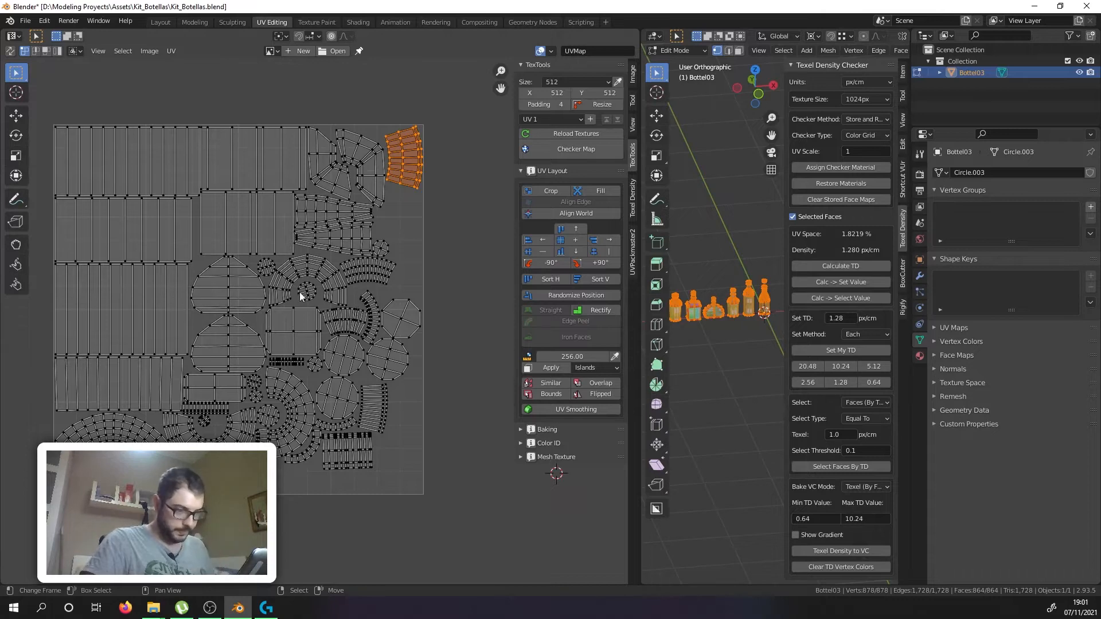
pyautogui.scroll(4, 320, 297)
pyautogui.press('l')
pyautogui.press('l')
pyautogui.press('g')
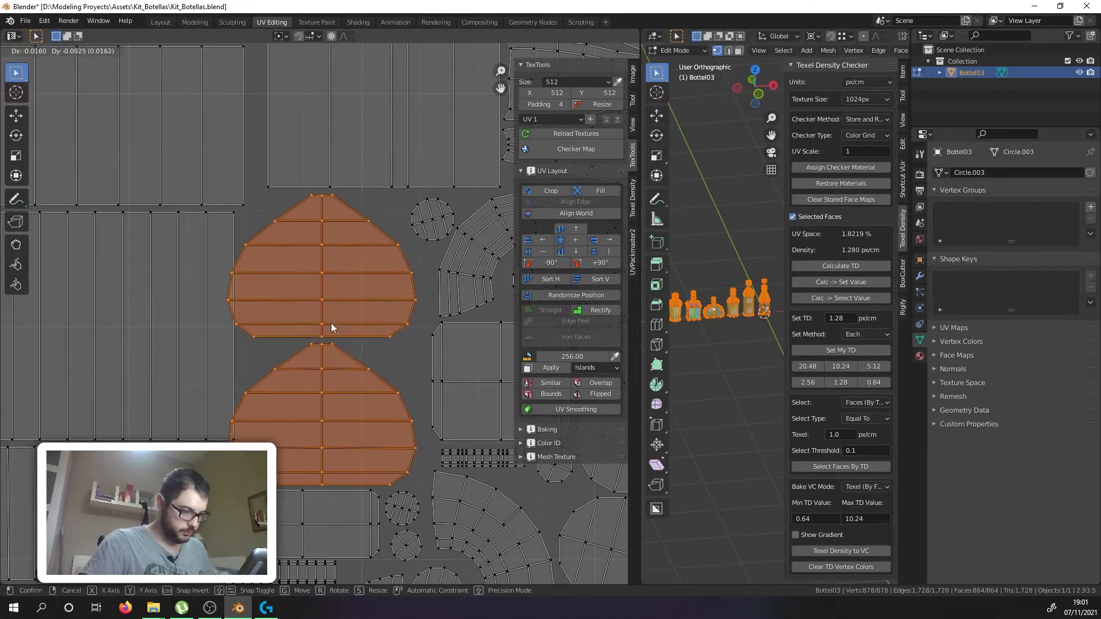
pyautogui.rightClick(333, 324)
pyautogui.press('g')
pyautogui.press('x')
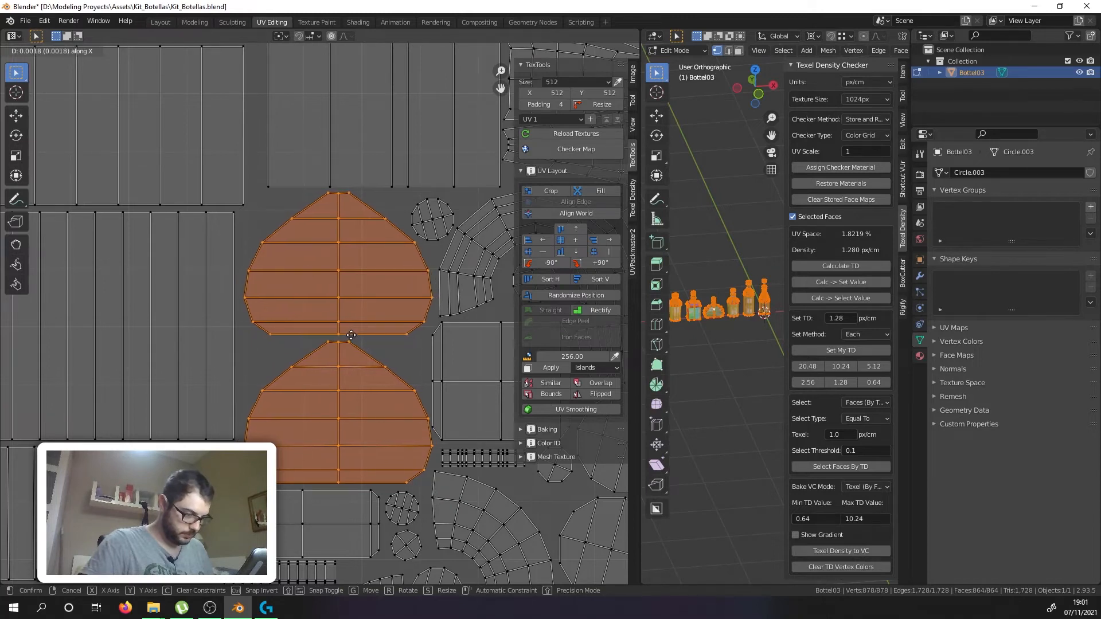
pyautogui.click(351, 335)
pyautogui.click(370, 303)
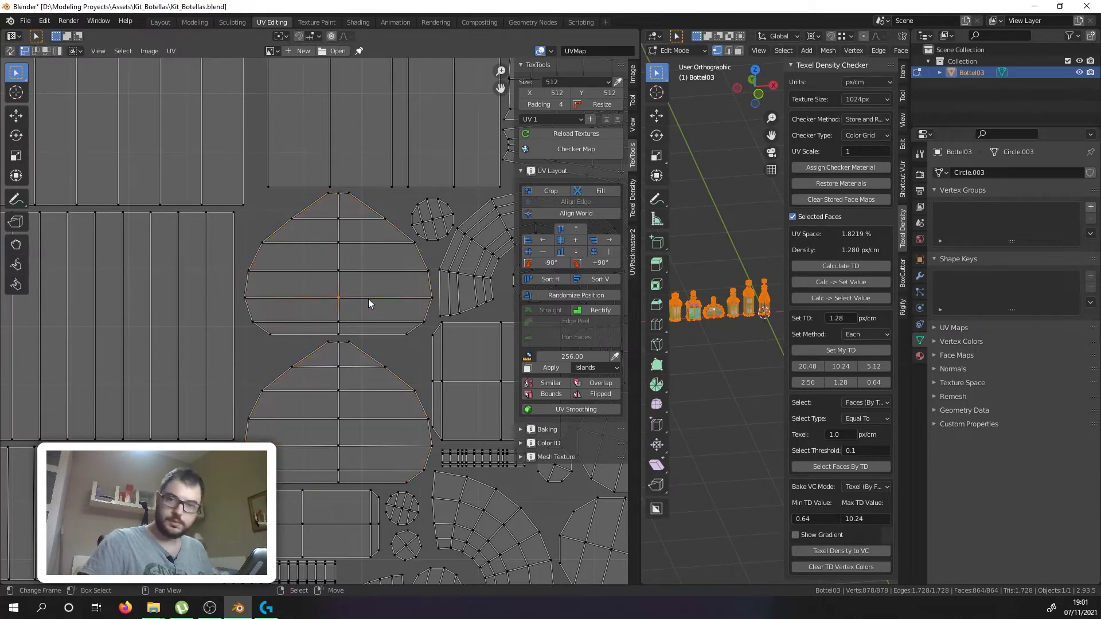
# Step: Rotate the upper dome island about 90° so its tip points right and move it against the tall striped panel
pyautogui.press('l')
pyautogui.press('r')
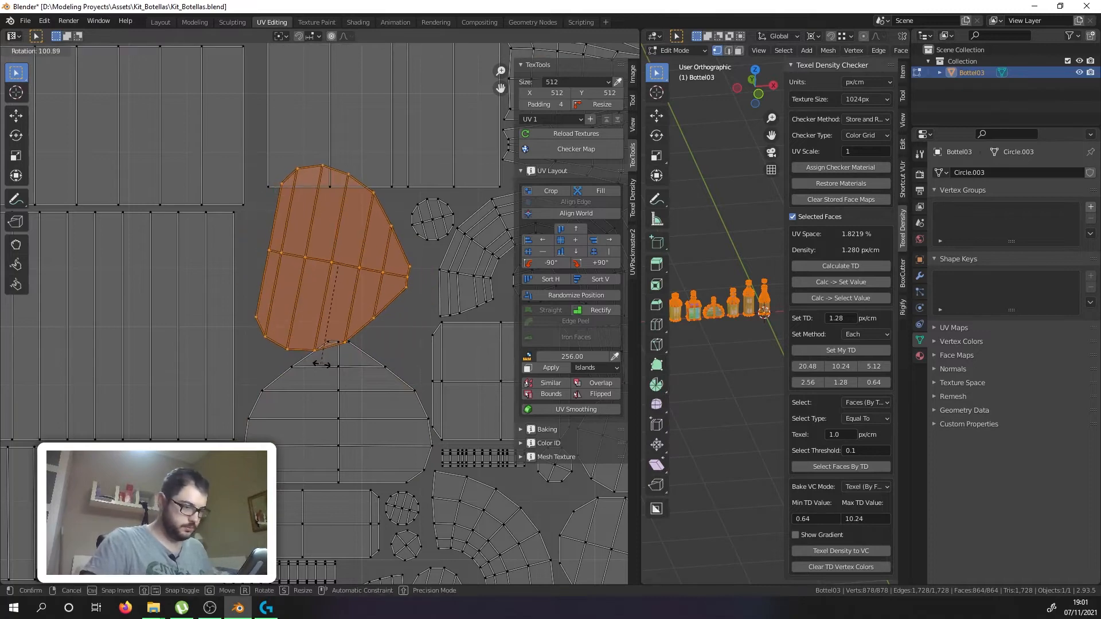
pyautogui.click(340, 363)
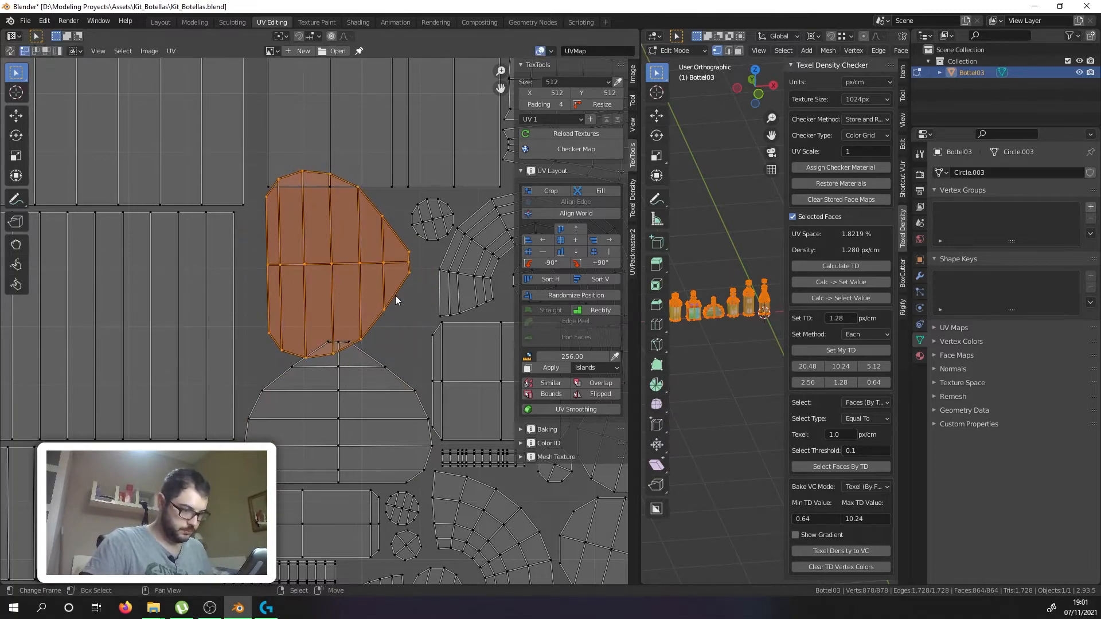
pyautogui.press('r')
pyautogui.click(379, 301)
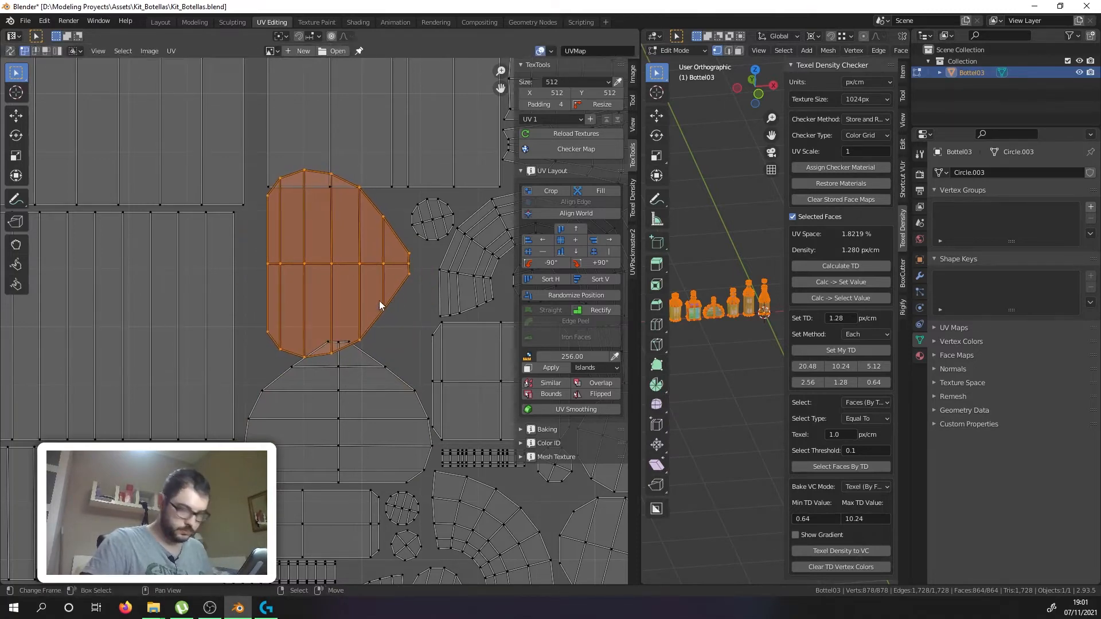
pyautogui.press('g')
pyautogui.click(340, 329)
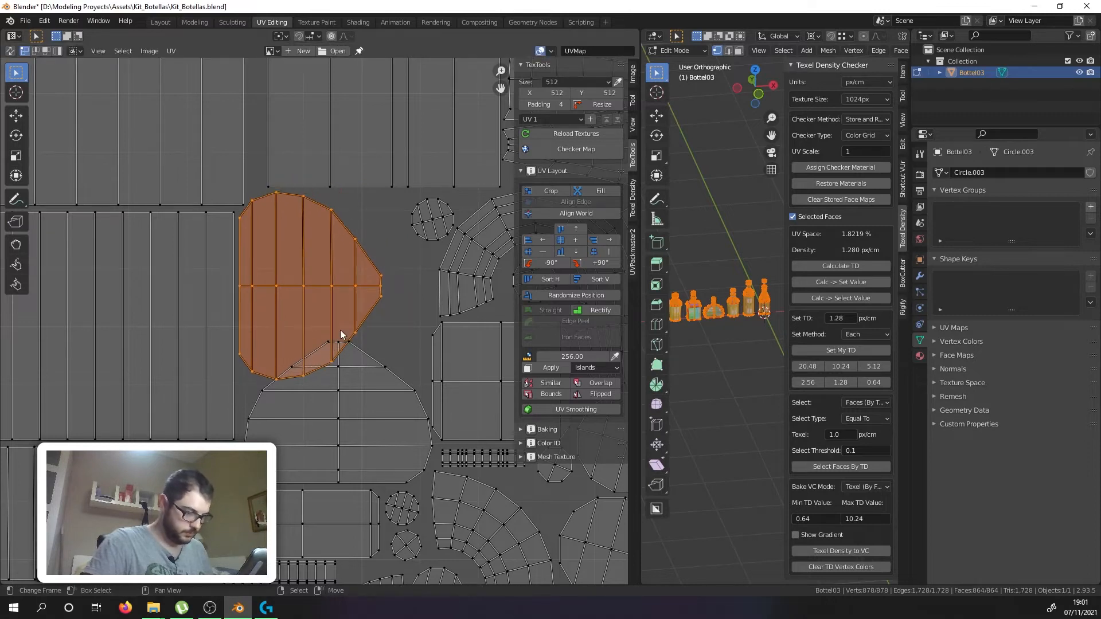
# Step: Shift the lower dome island right along the X axis by about 0.04 to clear the rotated dome
pyautogui.hotkey('alt', 'a')
pyautogui.press('l')
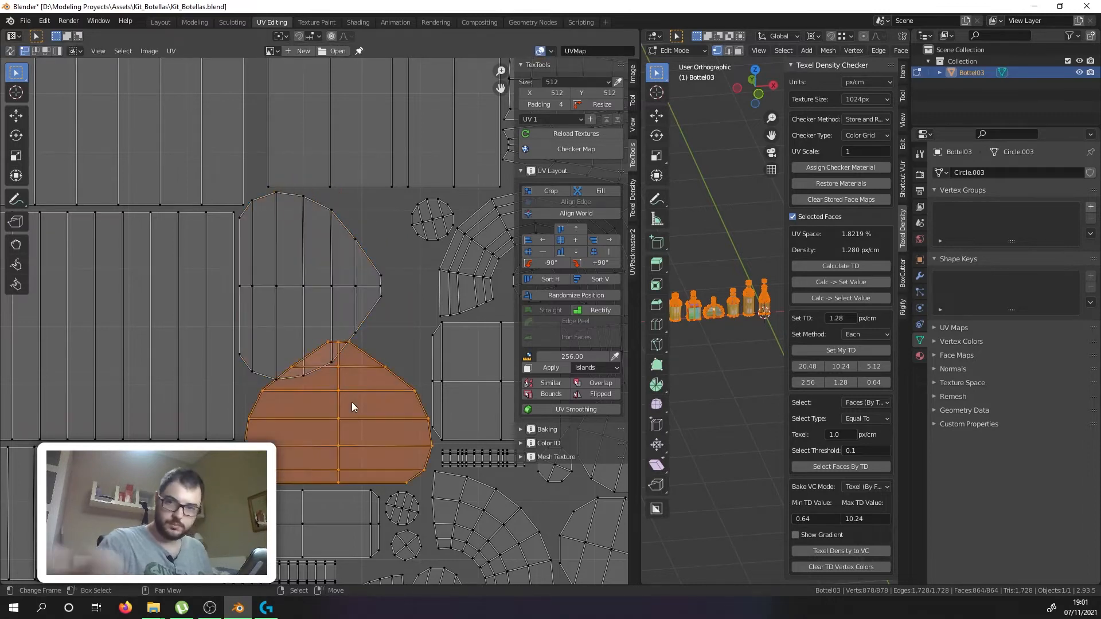
pyautogui.press('g')
pyautogui.press('x')
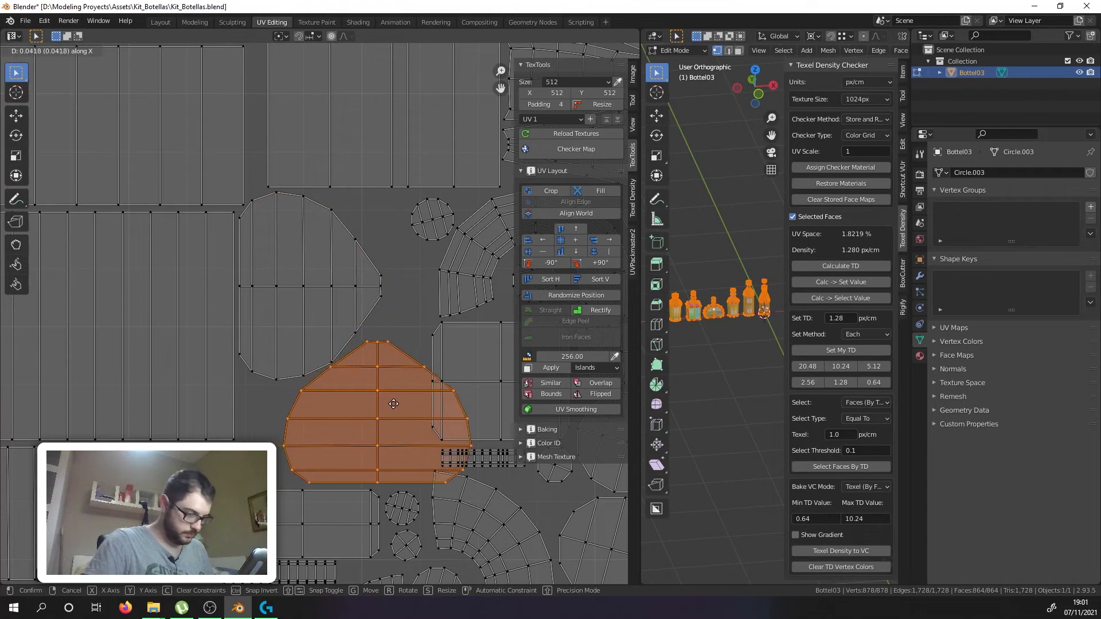
pyautogui.click(394, 405)
# Step: Move the small ladder strip from below the rounded square into the gap left of the lower dome and rotate it upright
pyautogui.moveTo(443, 467); pyautogui.dragTo(340, 398, button='middle')
pyautogui.click(409, 397)
pyautogui.press('l')
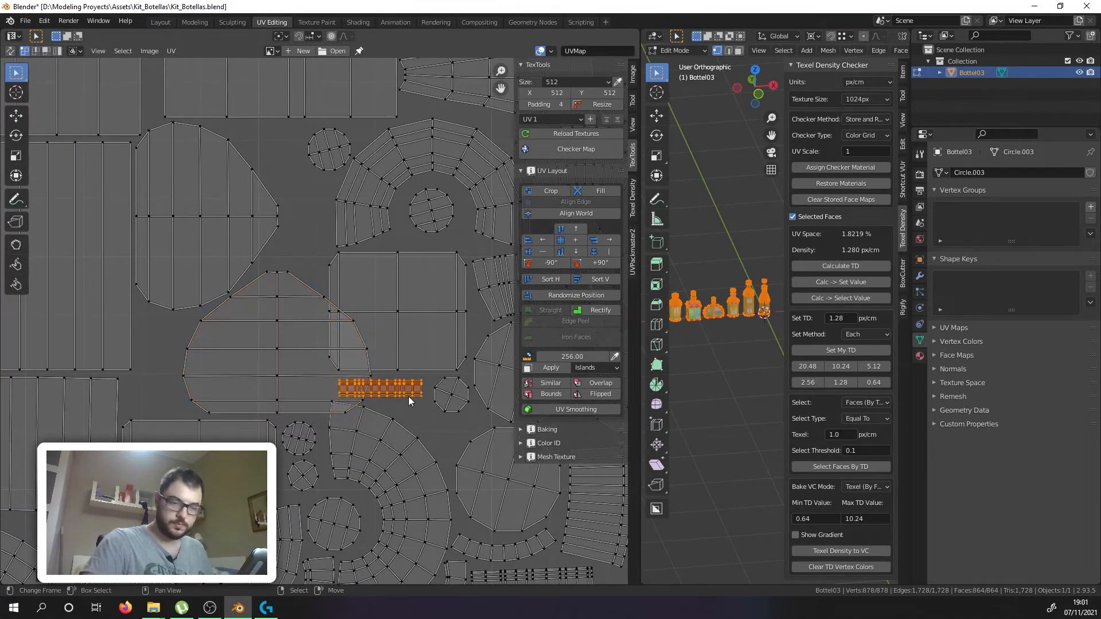
pyautogui.press('g')
pyautogui.click(177, 375)
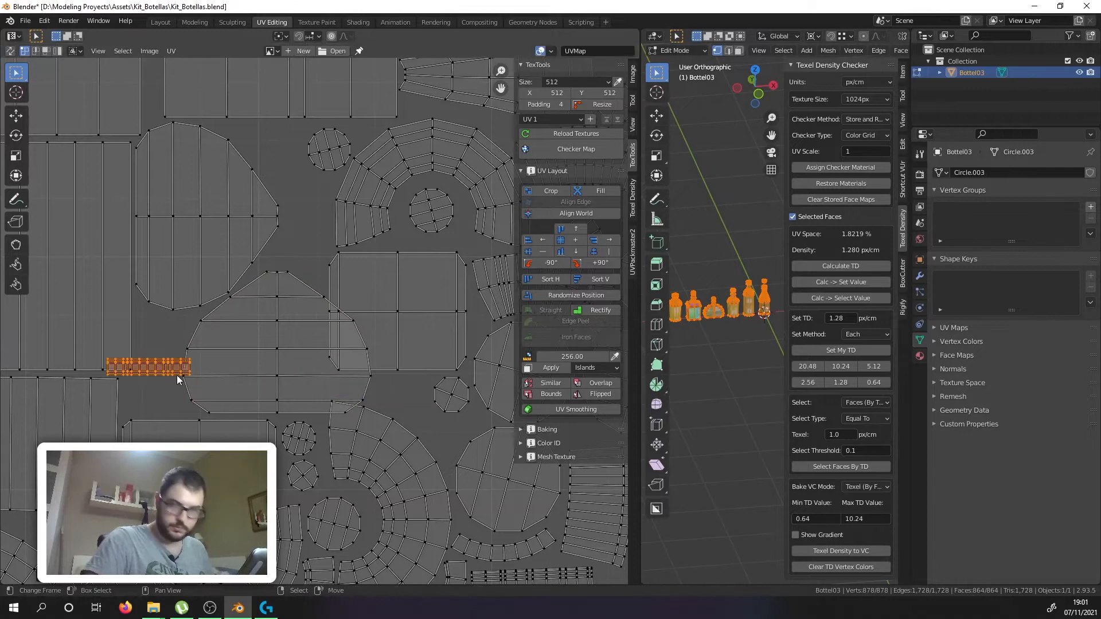
pyautogui.press('r')
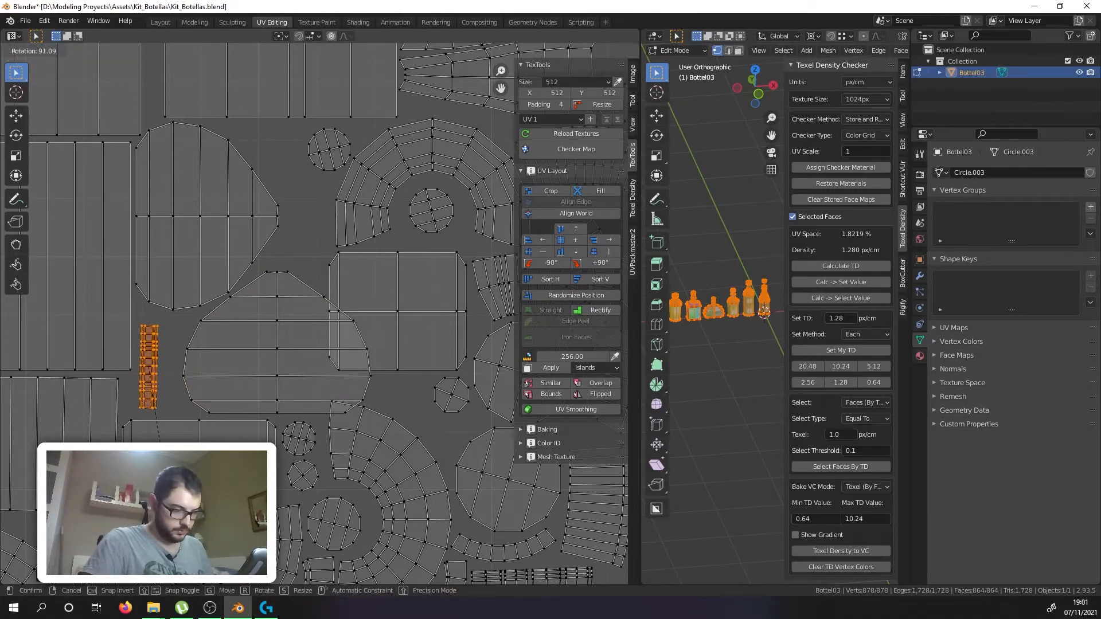
pyautogui.click(162, 459)
# Step: Nudge the upright ladder strip closer beneath the rotated dome and straighten its angle
pyautogui.scroll(1, 157, 364)
pyautogui.press('g')
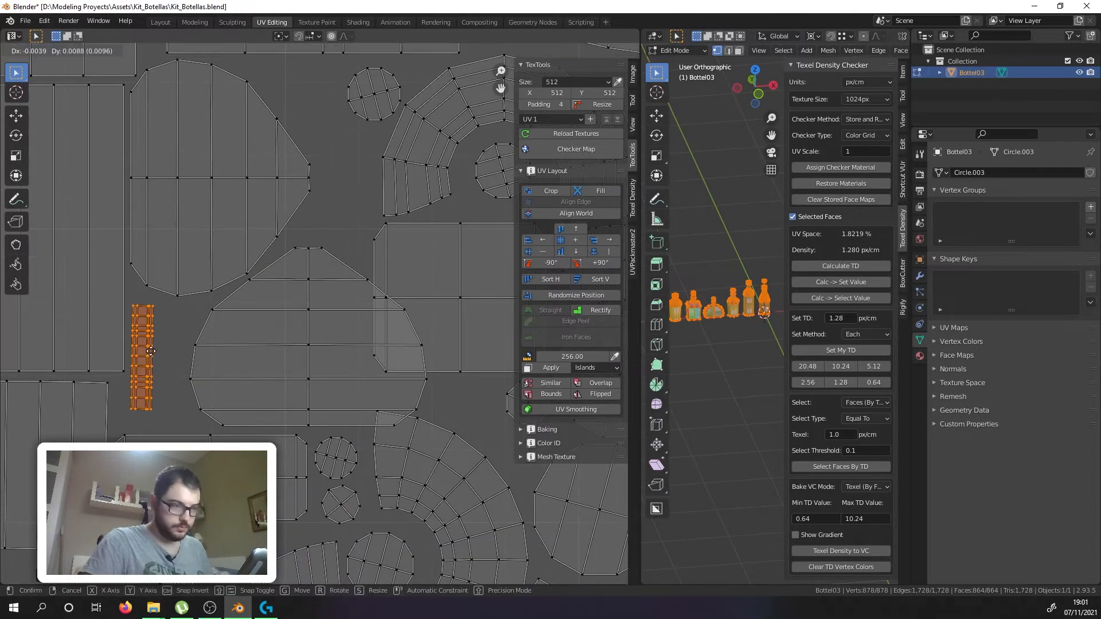
pyautogui.click(148, 342)
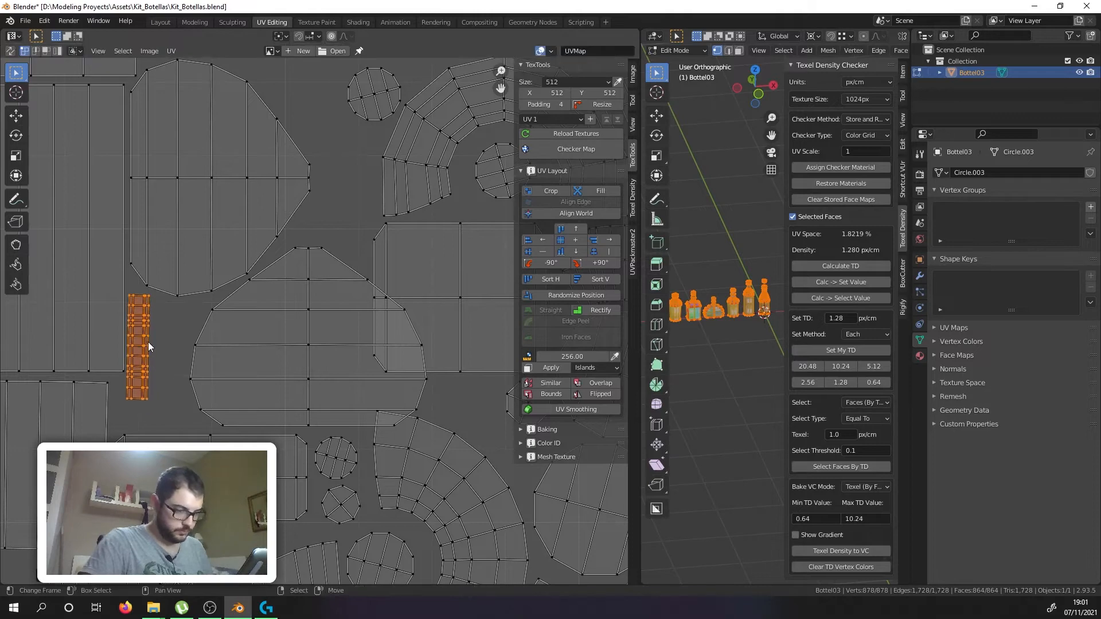
pyautogui.press('r')
pyautogui.click(206, 316)
pyautogui.scroll(-3, 207, 316)
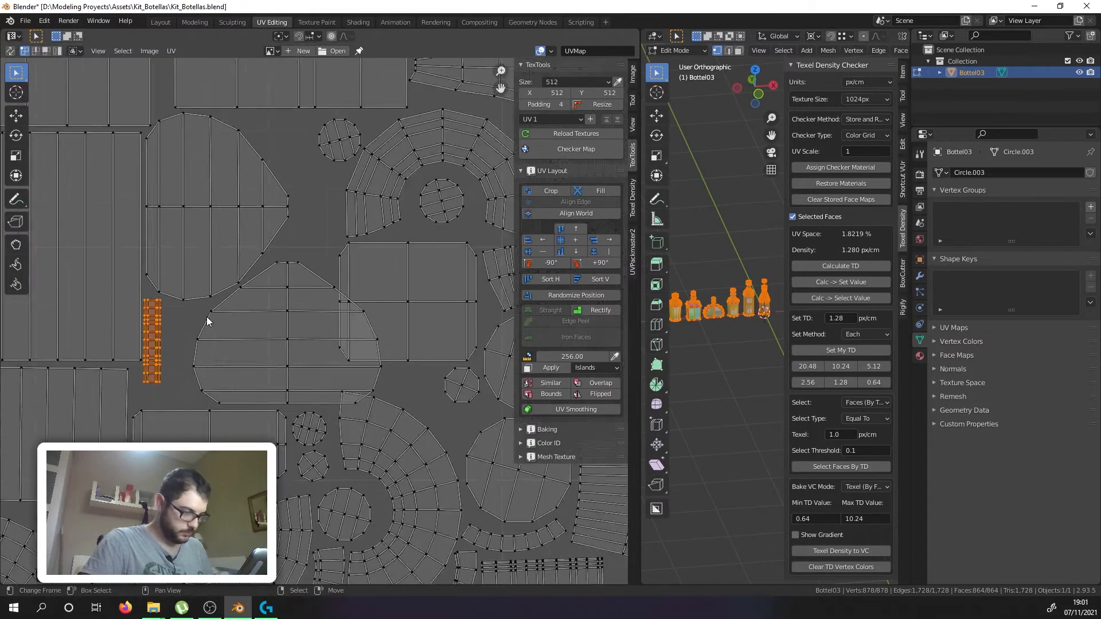
# Step: Move the round island above the half ring's left side into the gap beneath the horizontal ladder strip, beside the small circle
pyautogui.scroll(2, 347, 305)
pyautogui.scroll(-2, 346, 305)
pyautogui.moveTo(346, 305); pyautogui.dragTo(273, 397, button='middle')
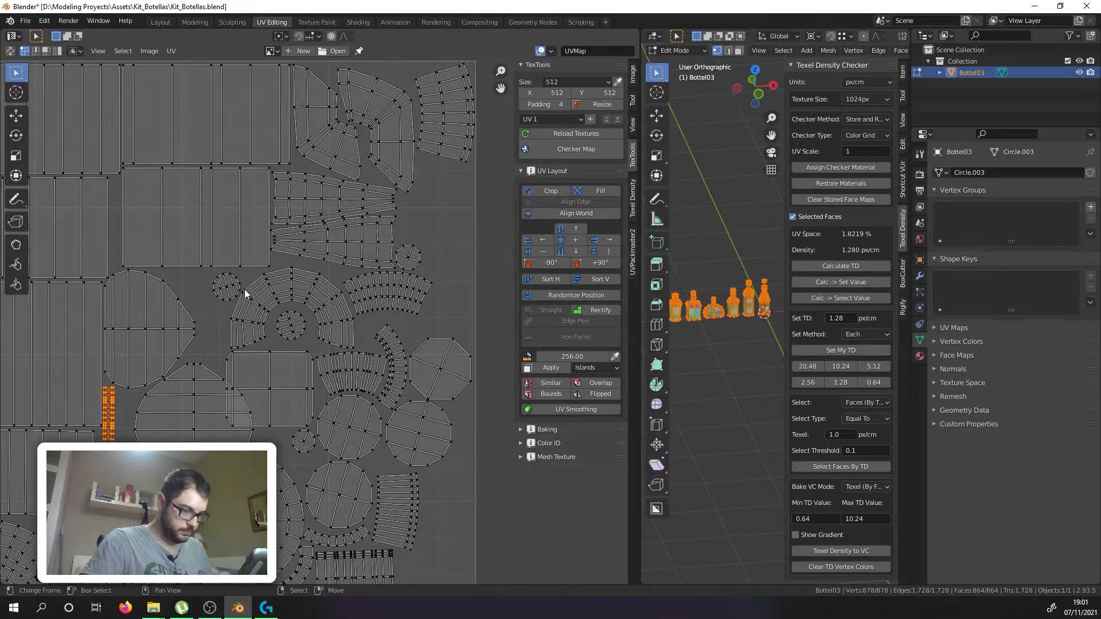
pyautogui.scroll(1, 234, 288)
pyautogui.press('l')
pyautogui.moveTo(231, 291); pyautogui.dragTo(339, 140, button='middle')
pyautogui.press('g')
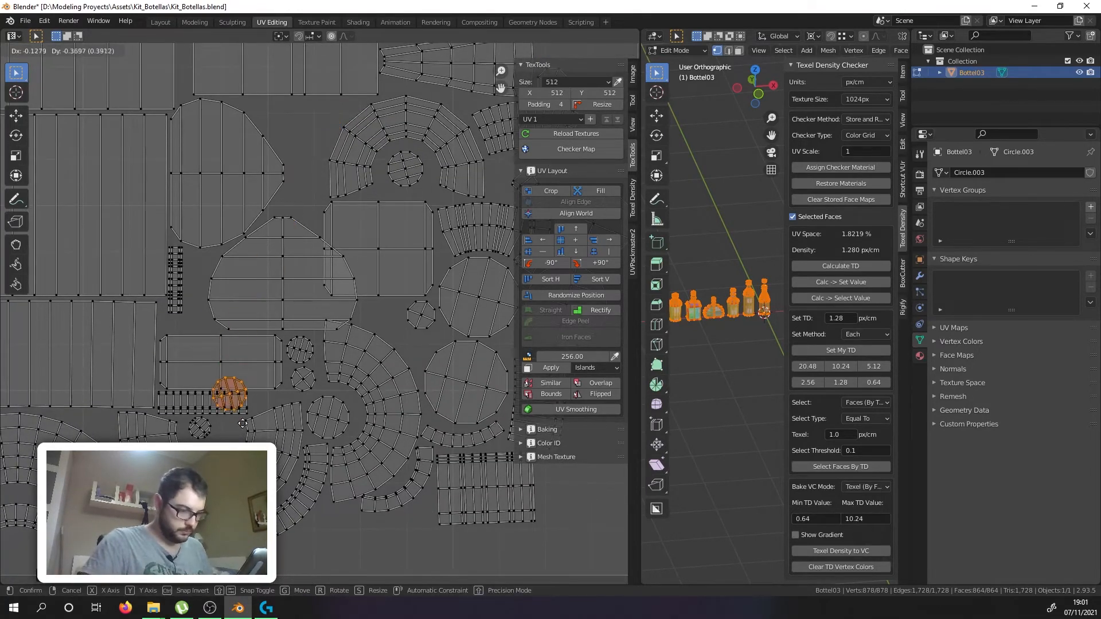
pyautogui.click(232, 437)
pyautogui.scroll(4, 233, 438)
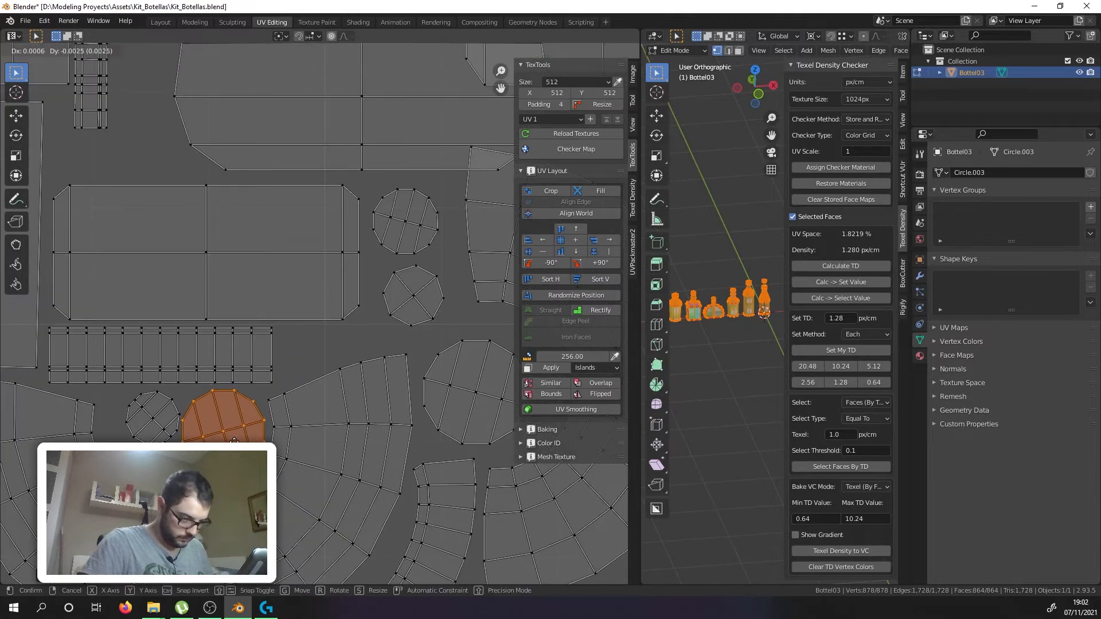
# Step: Move the round island out of the downturned half ring's opening to beside the small circle below the rounded square
pyautogui.scroll(-4, 232, 438)
pyautogui.scroll(3, 359, 253)
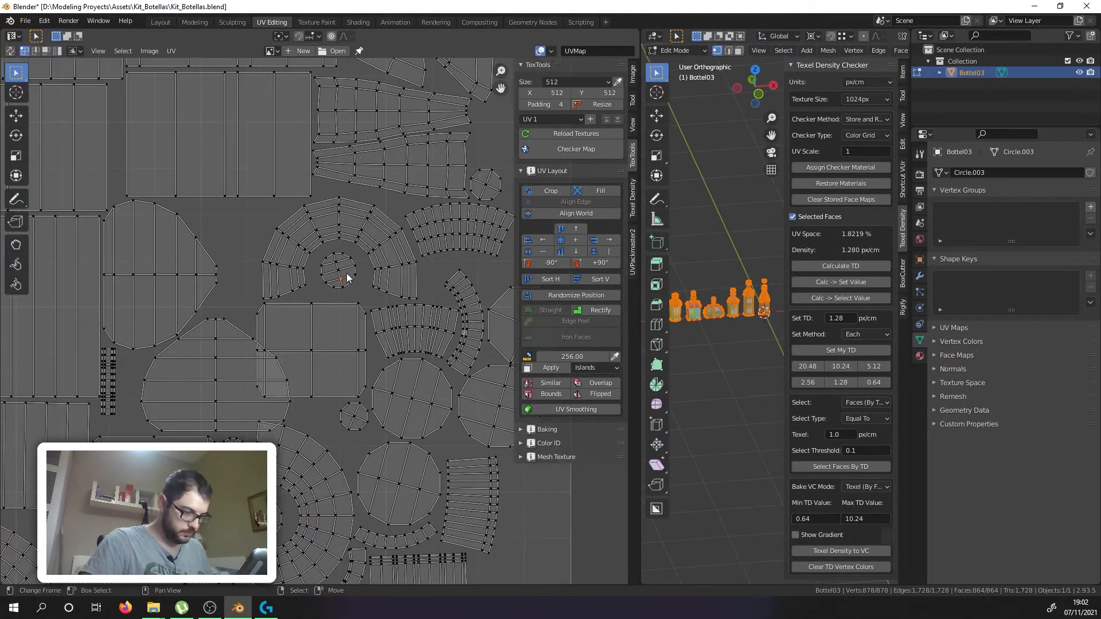
pyautogui.press('l')
pyautogui.scroll(1, 347, 277)
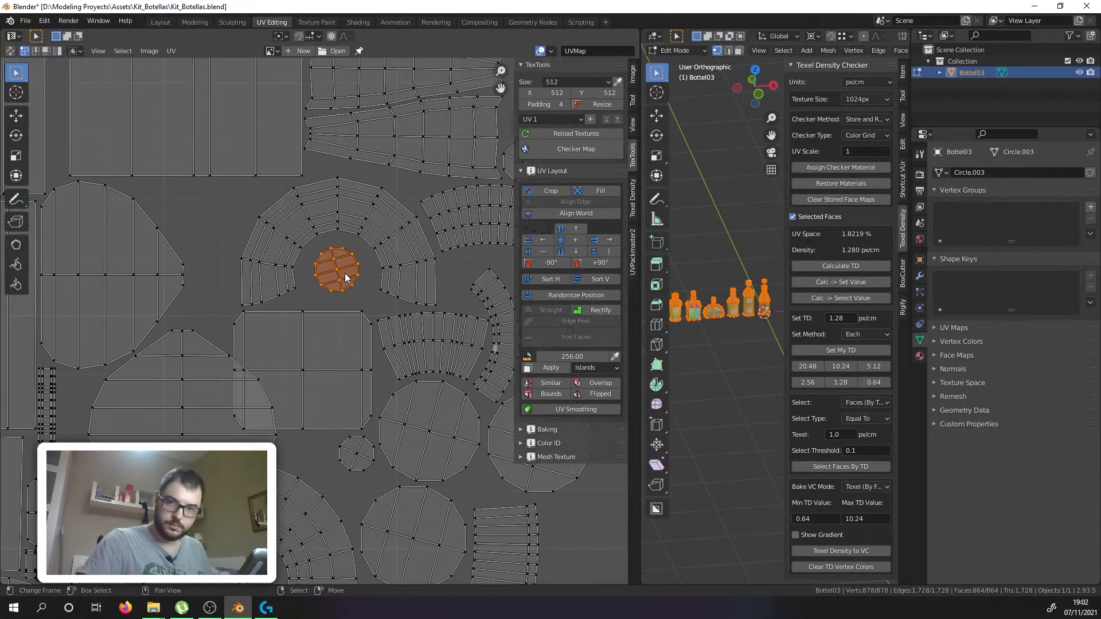
pyautogui.press('g')
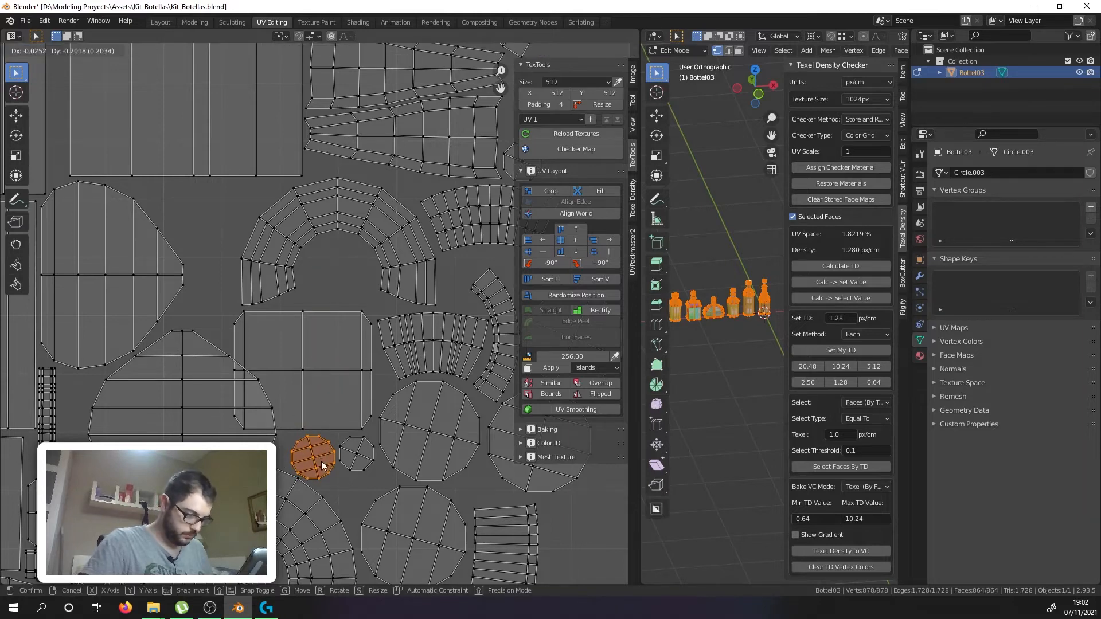
pyautogui.click(319, 479)
# Step: Move the rounded square island from below the half ring up over the curved fan pieces near the UV square's upper edge
pyautogui.scroll(-1, 319, 352)
pyautogui.press('l')
pyautogui.moveTo(373, 267); pyautogui.dragTo(289, 324, button='middle')
pyautogui.hotkey('alt', 'a')
pyautogui.press('l')
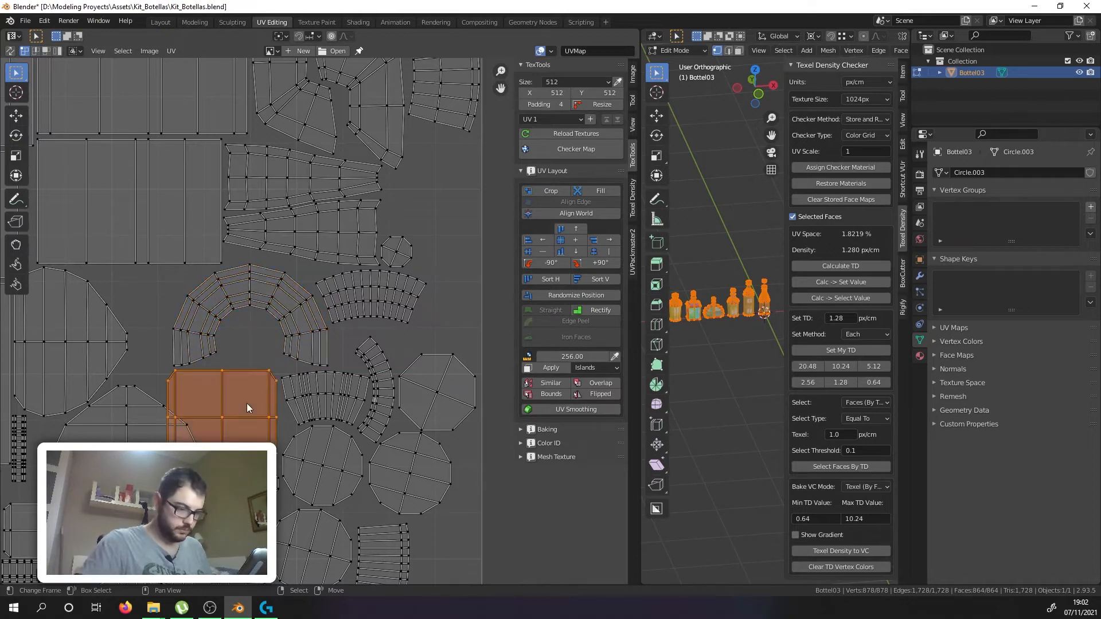
pyautogui.scroll(-2, 247, 404)
pyautogui.moveTo(256, 376)
pyautogui.mouseDown(button='middle')
pyautogui.moveTo(277, 342)
pyautogui.moveTo(255, 391)
pyautogui.mouseUp(button='middle')
pyautogui.scroll(1, 274, 342)
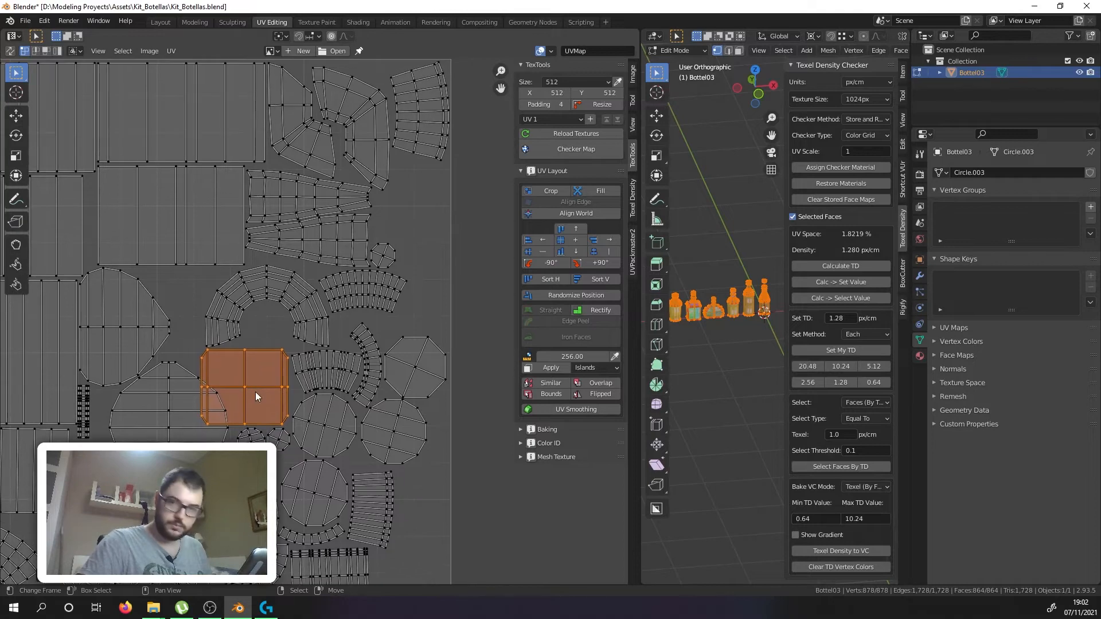
pyautogui.press('g')
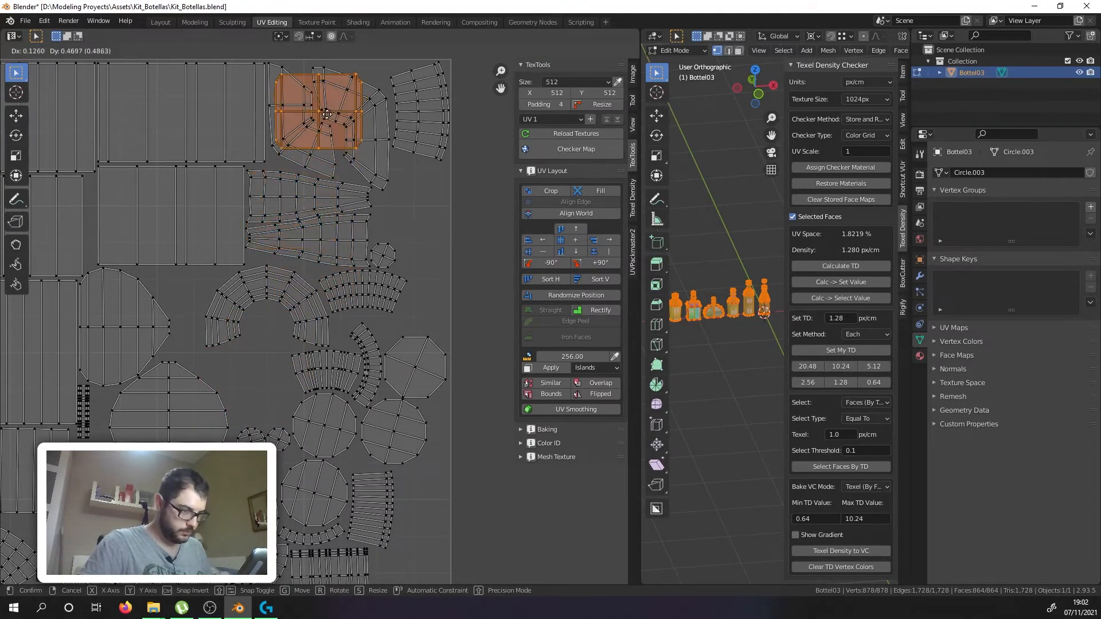
pyautogui.click(324, 111)
pyautogui.click(316, 165)
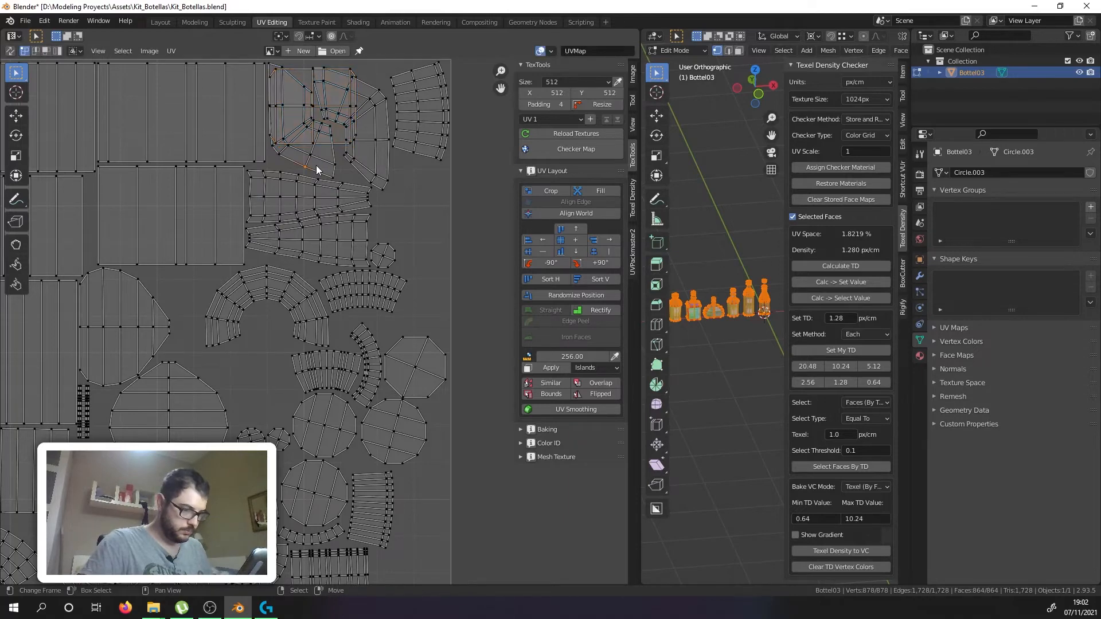
# Step: Nudge the lower dome island up and to the right, into the space freed by the rounded square
pyautogui.click(213, 411)
pyautogui.scroll(2, 213, 411)
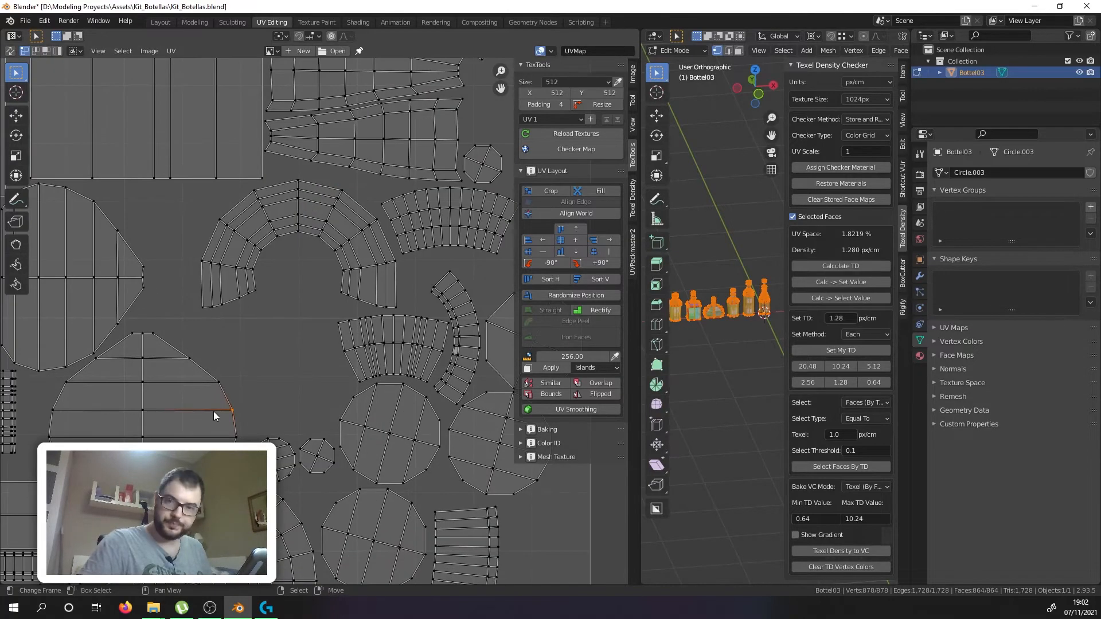
pyautogui.hotkey('ctrl', 'l')
pyautogui.press('g')
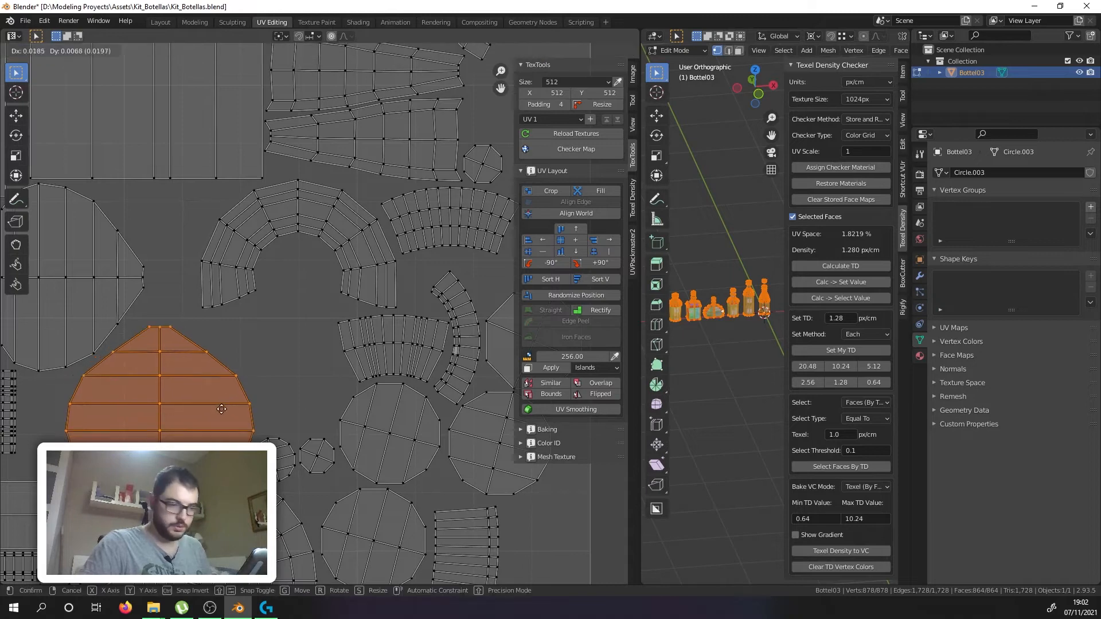
pyautogui.click(227, 396)
# Step: Rotate the wide rounded rectangle island above the horizontal ladder strip by about 90° so it stands upright
pyautogui.moveTo(125, 495); pyautogui.dragTo(242, 376, button='middle')
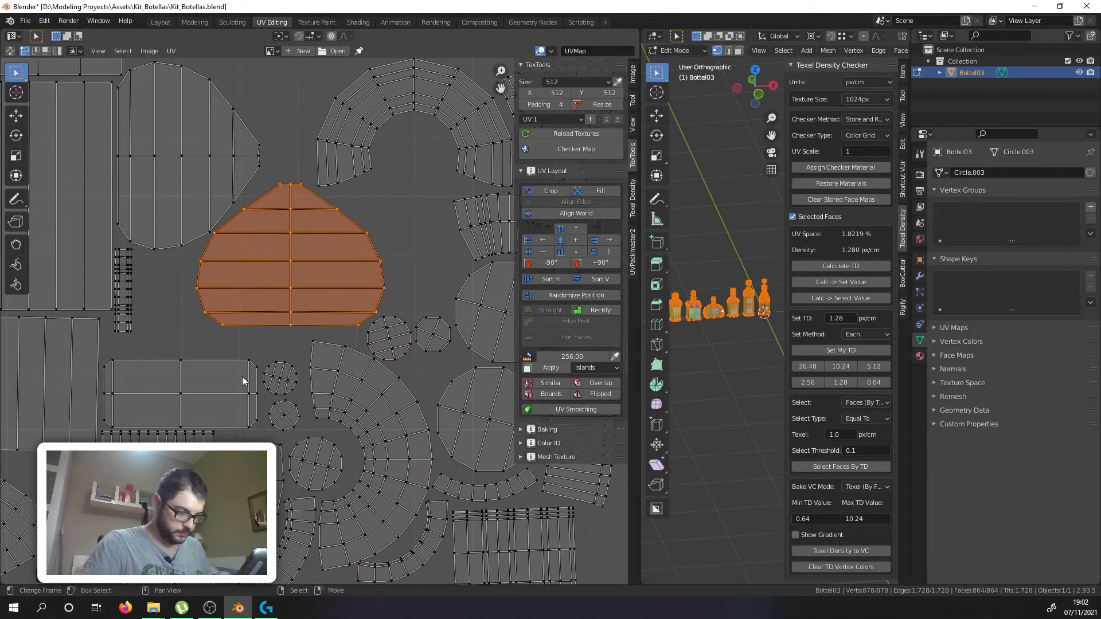
pyautogui.click(192, 459)
pyautogui.hotkey('ctrl', 'l')
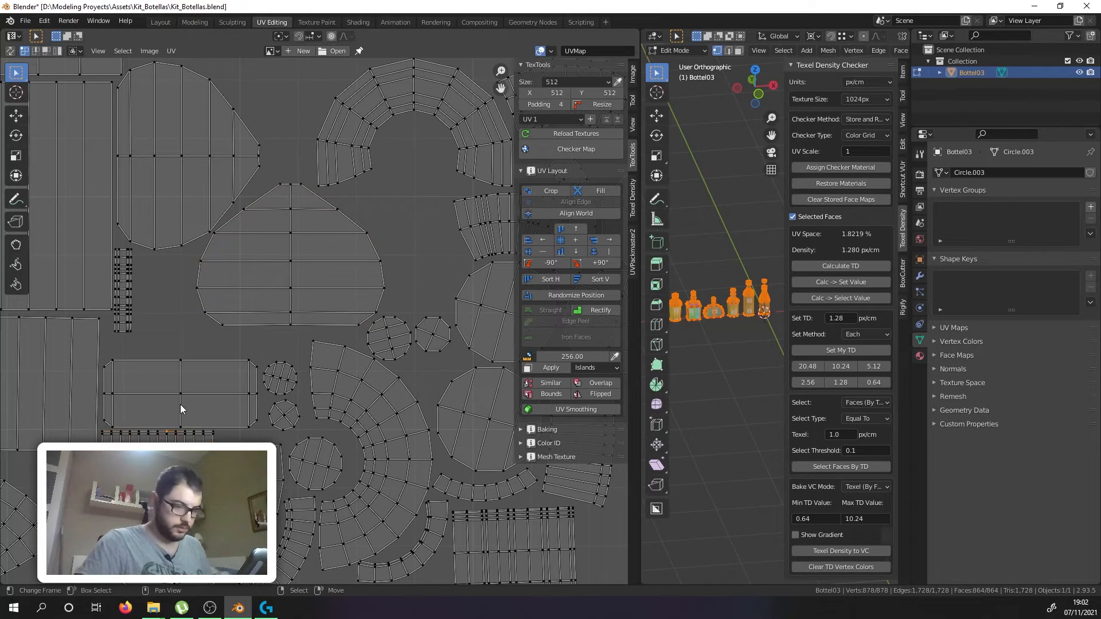
pyautogui.press('l')
pyautogui.click(181, 394)
pyautogui.hotkey('ctrl', 'l')
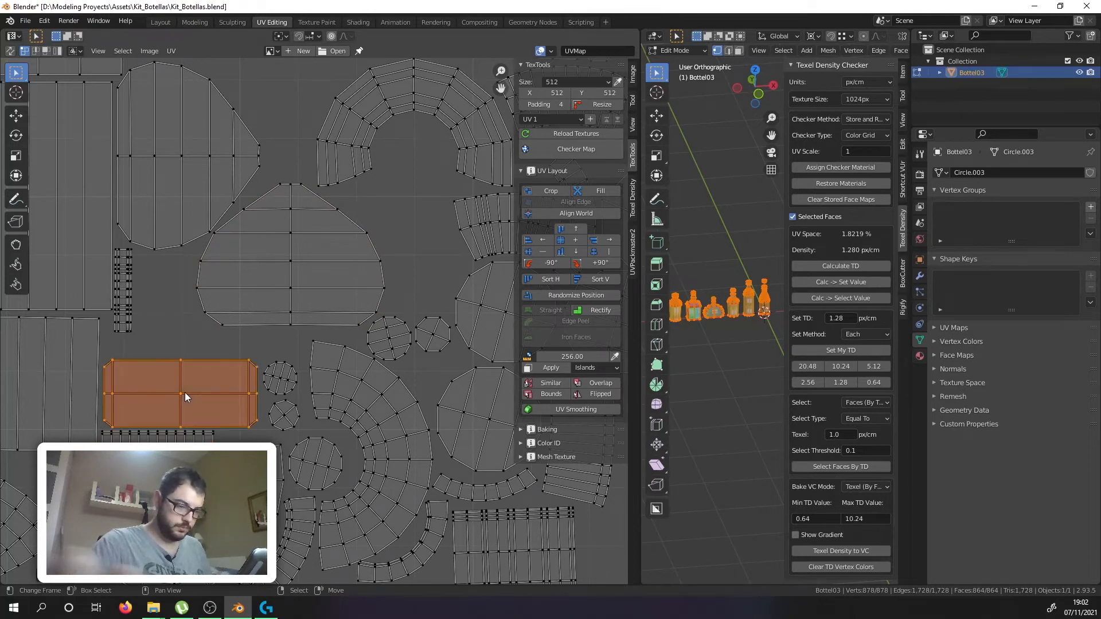
pyautogui.press('r')
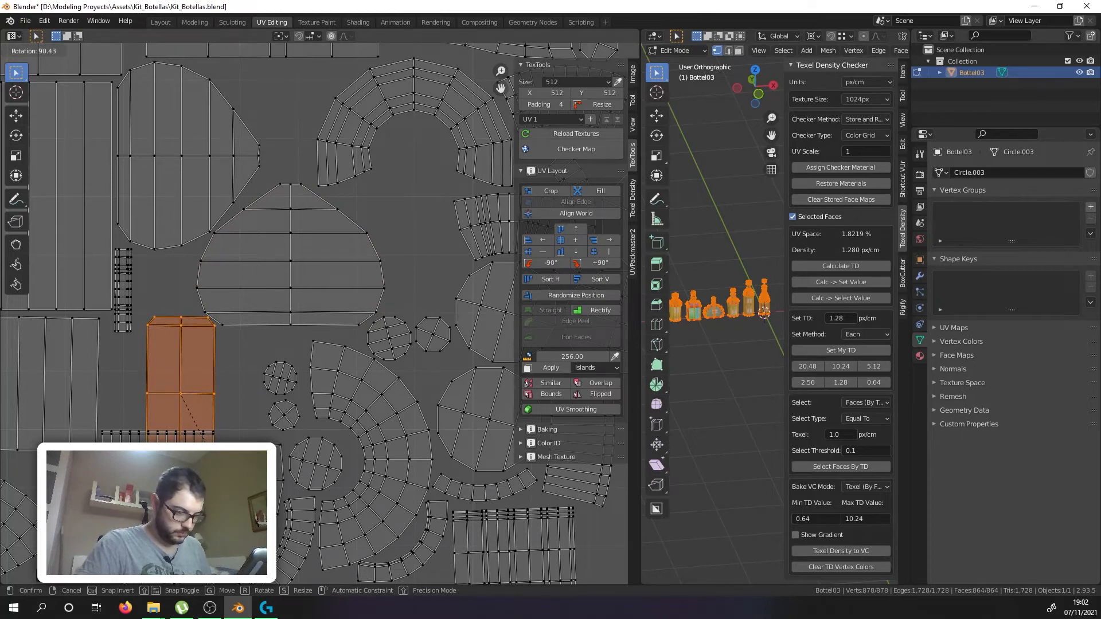
pyautogui.click(195, 421)
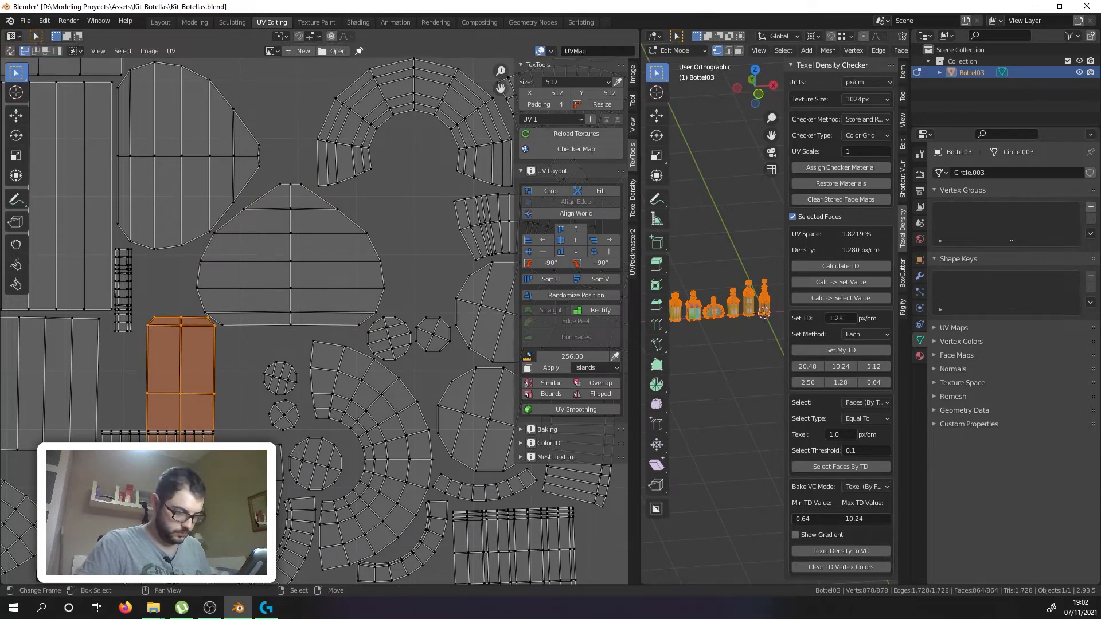
# Step: Fit the upright rounded rectangle under the rotated dome, just right of the upright ladder strip
pyautogui.click(179, 352)
pyautogui.scroll(3, 177, 321)
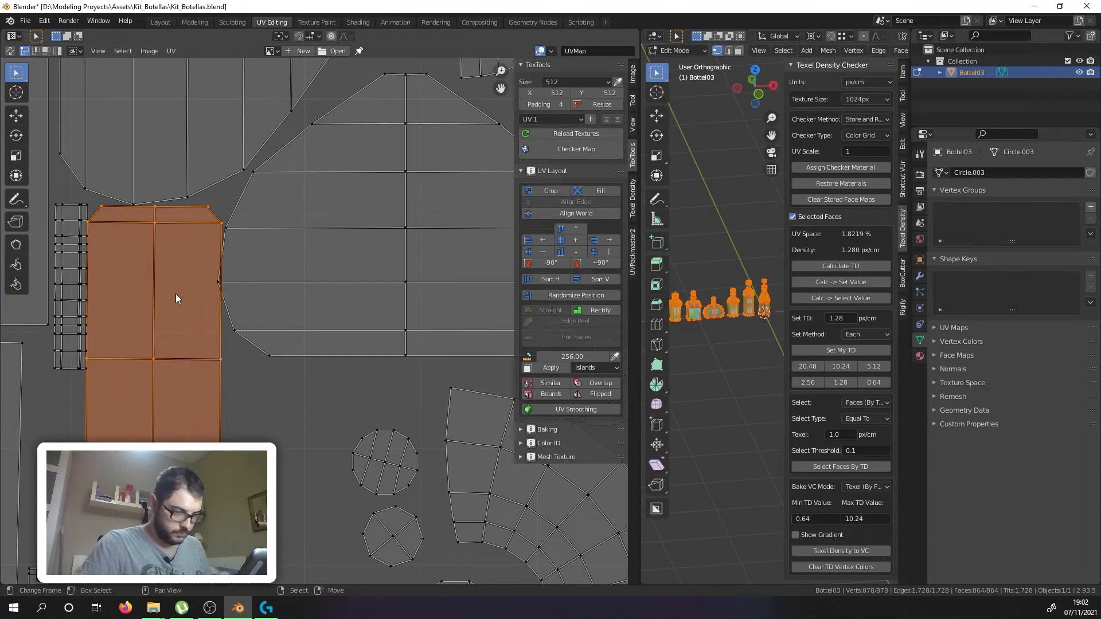
pyautogui.press('g')
pyautogui.click(226, 289)
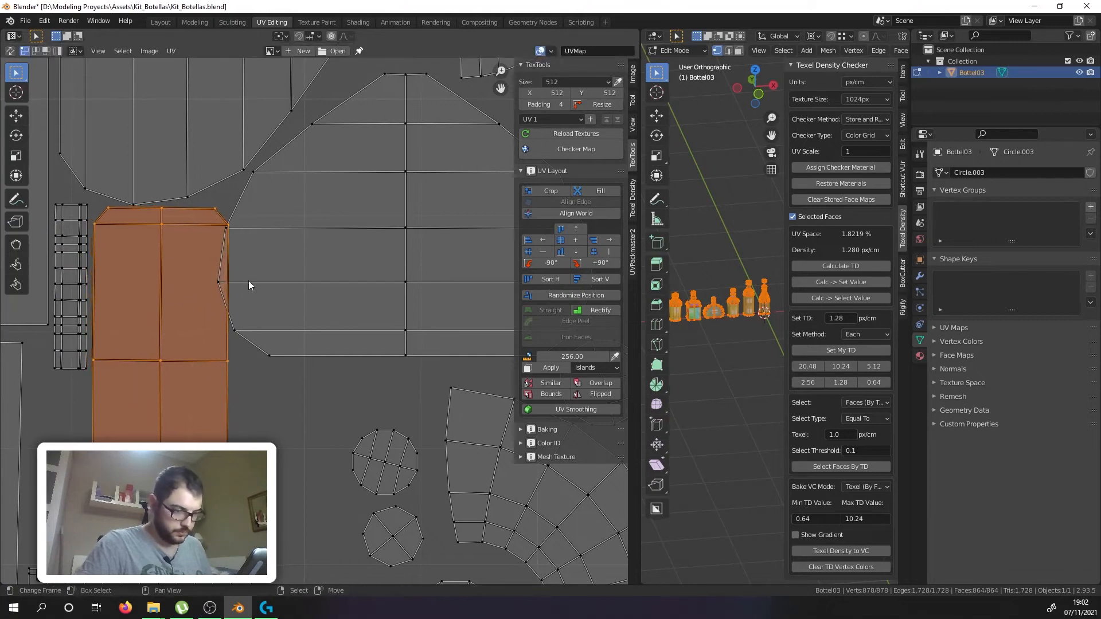
pyautogui.scroll(-5, 226, 289)
# Step: Shift the lower dome slightly right along the X axis to clear the upright rounded rectangle
pyautogui.click(271, 307)
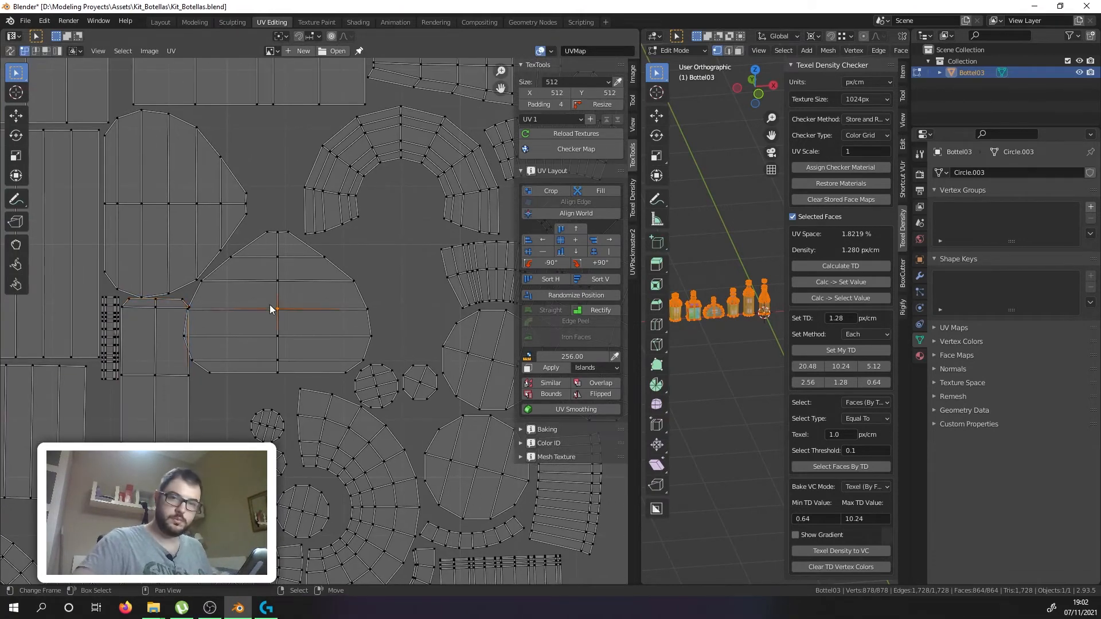
pyautogui.press('l')
pyautogui.press('g')
pyautogui.press('x')
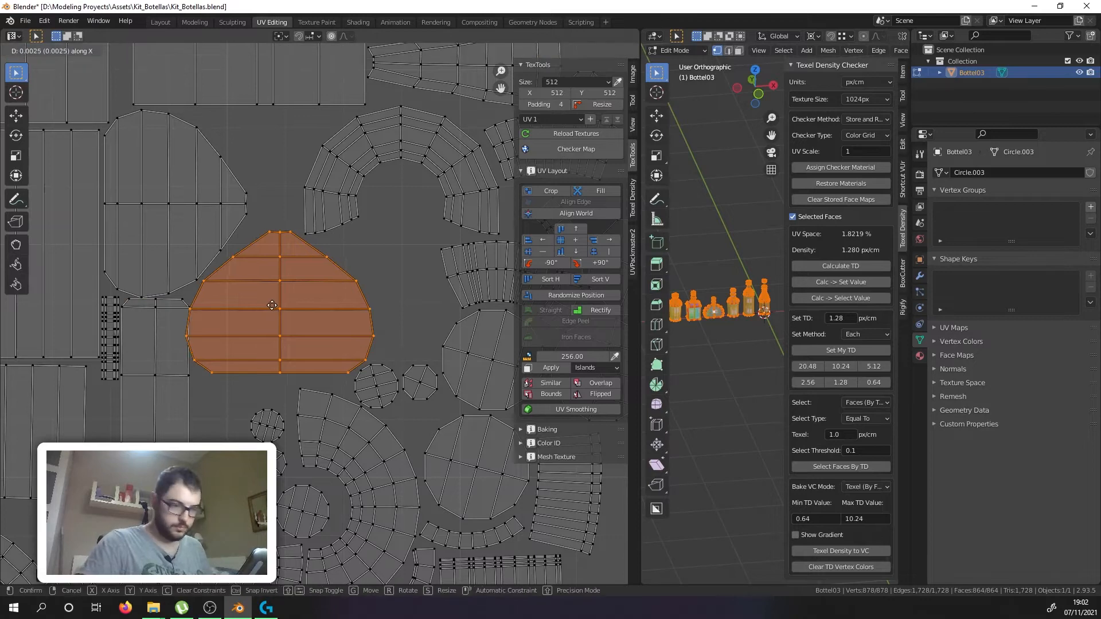
pyautogui.click(279, 305)
# Step: Rotate the horizontal ladder strip island by about 90° and place it directly below the other upright ladder strip
pyautogui.hotkey('alt', 'a')
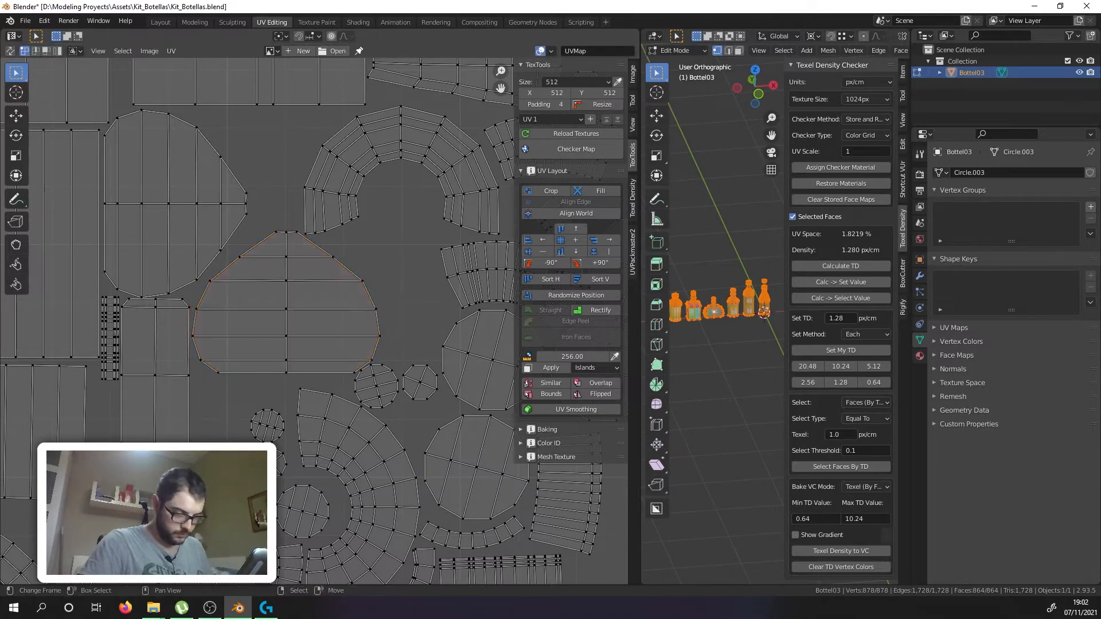
pyautogui.press('r')
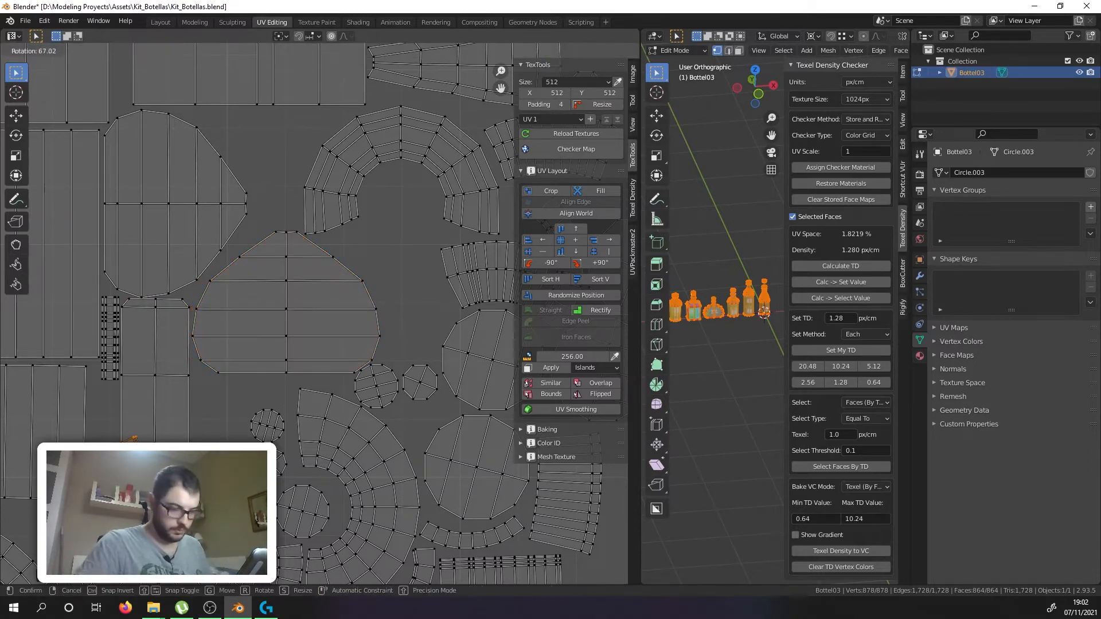
pyautogui.press('Return')
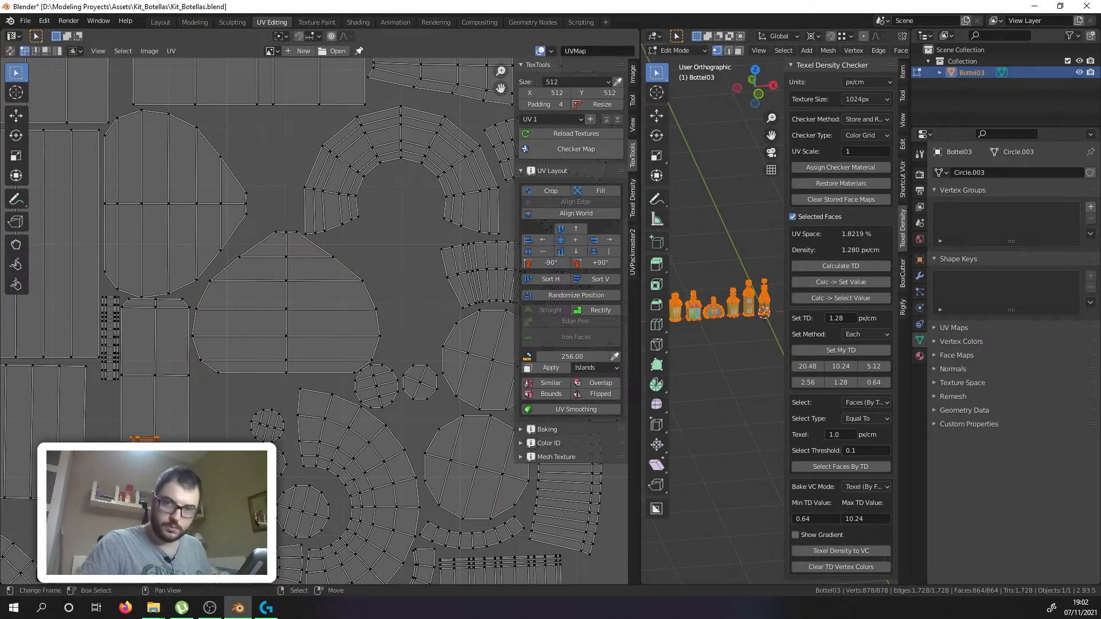
pyautogui.press('g')
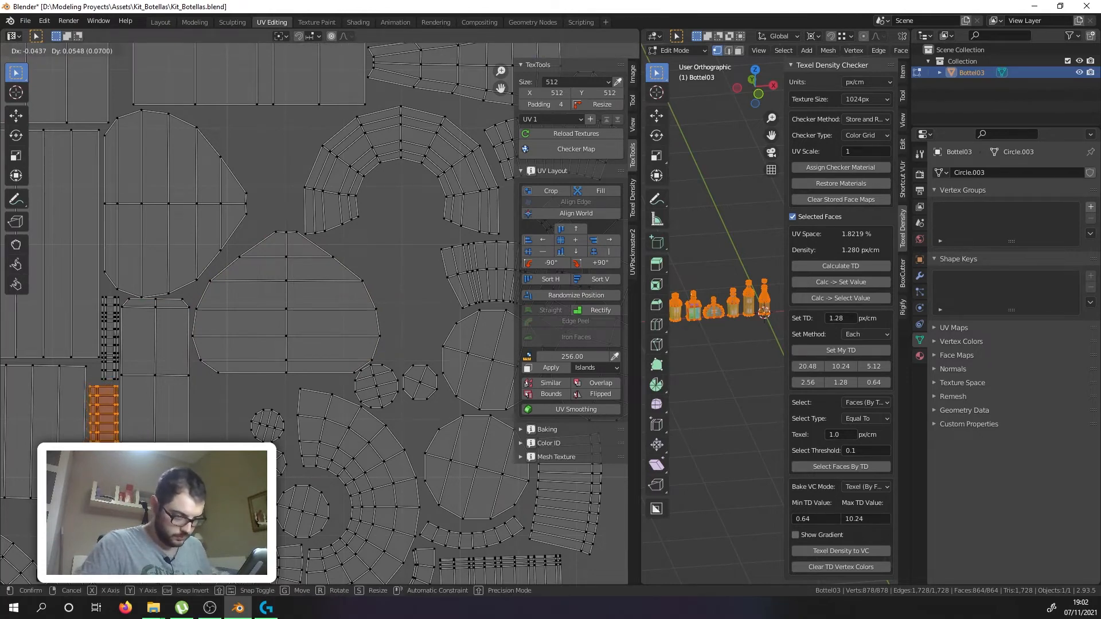
pyautogui.click(146, 458)
# Step: Move the large arched band island left, into the space above the lower dome and below the rectangular panel
pyautogui.scroll(-2, 146, 458)
pyautogui.scroll(3, 243, 333)
pyautogui.moveTo(250, 298); pyautogui.dragTo(245, 355, button='middle')
pyautogui.press('l')
pyautogui.press('g')
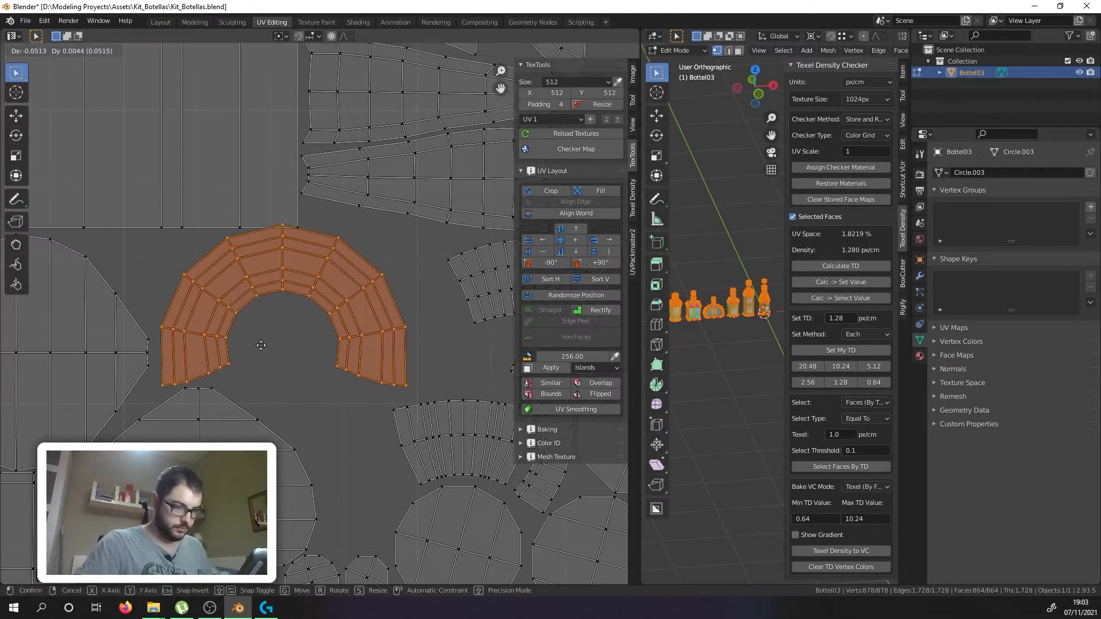
pyautogui.click(261, 345)
# Step: Rotate the arched band clockwise in two turns and nudge it close to the two domes and the panel above
pyautogui.press('r')
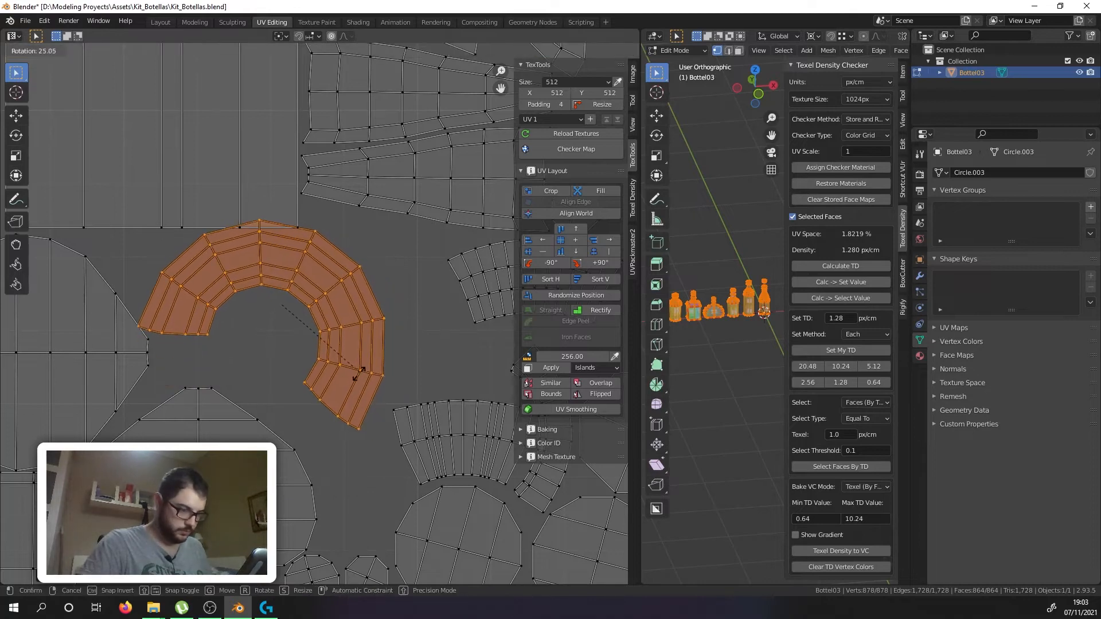
pyautogui.click(350, 372)
pyautogui.press('g')
pyautogui.click(348, 390)
pyautogui.press('r')
pyautogui.click(394, 371)
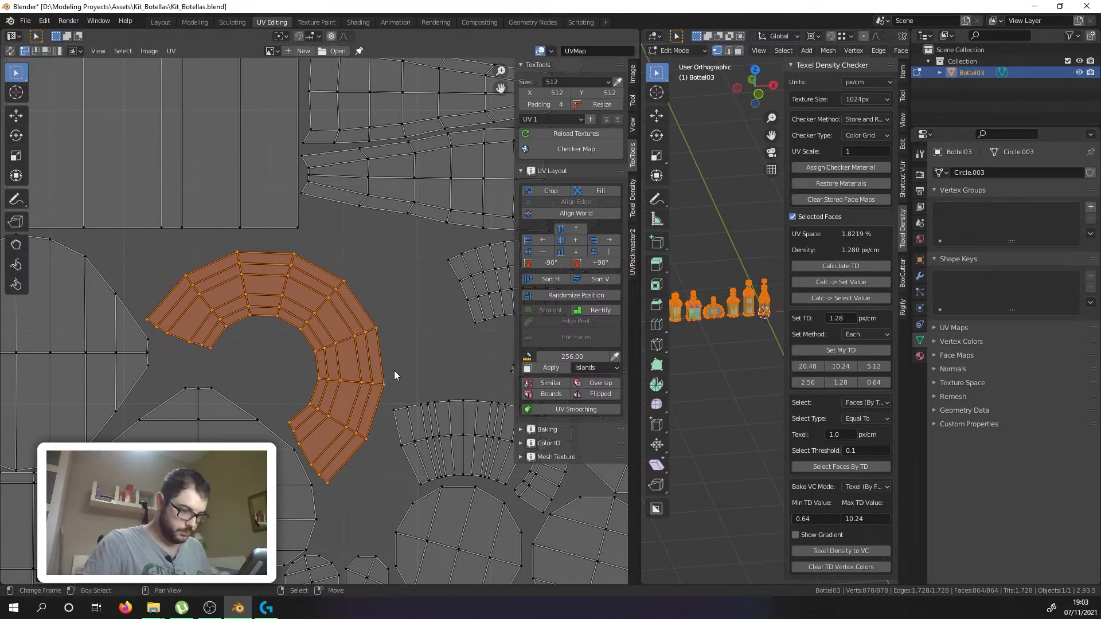
pyautogui.press('g')
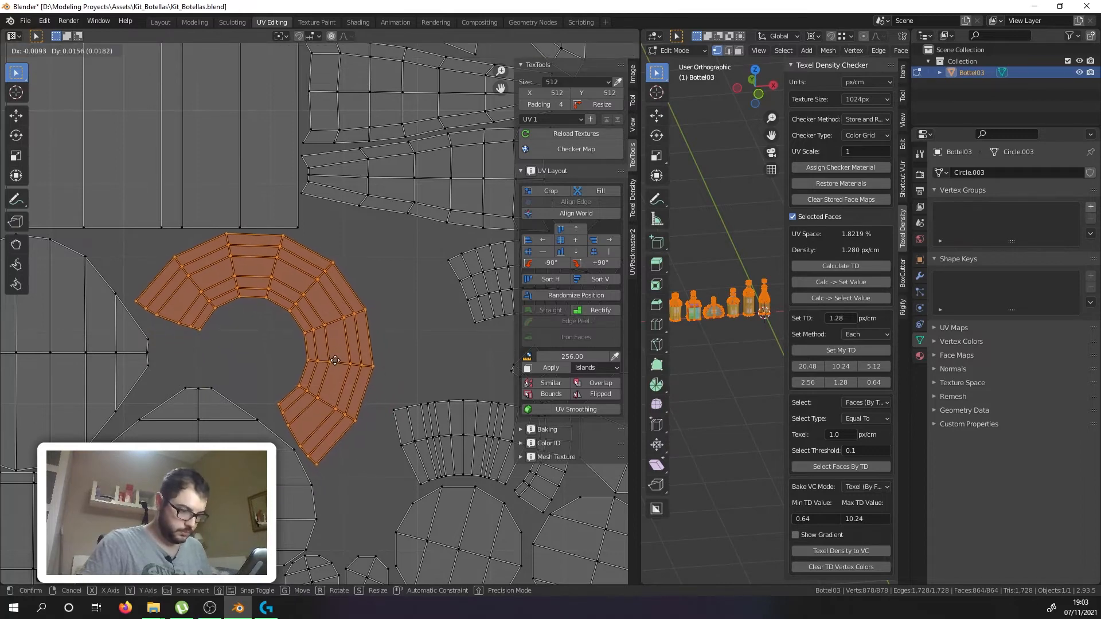
pyautogui.click(333, 358)
# Step: Move the round cap island at the lower dome's bottom corner into the gap between the two domes and the arched band
pyautogui.scroll(-5, 334, 359)
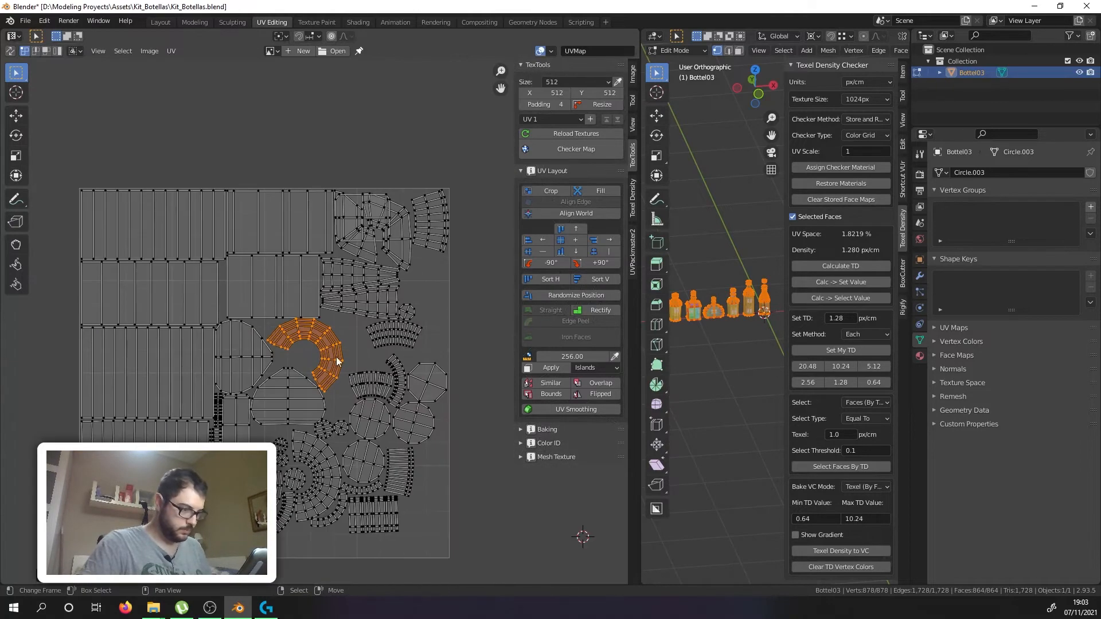
pyautogui.scroll(3, 376, 237)
pyautogui.scroll(-4, 367, 330)
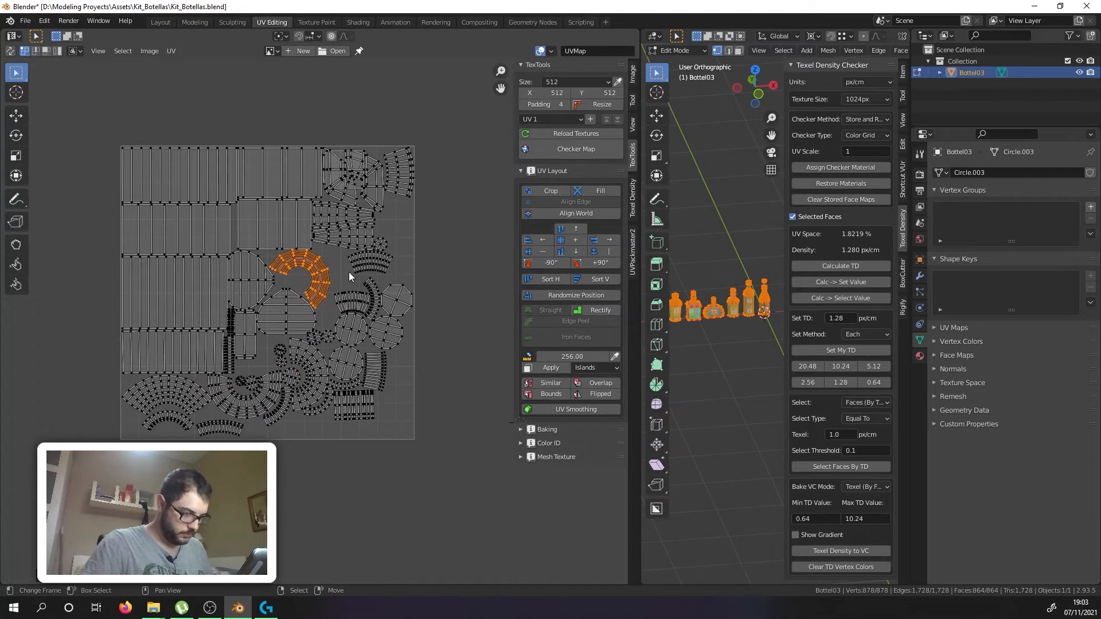
pyautogui.scroll(3, 350, 318)
pyautogui.click(349, 318)
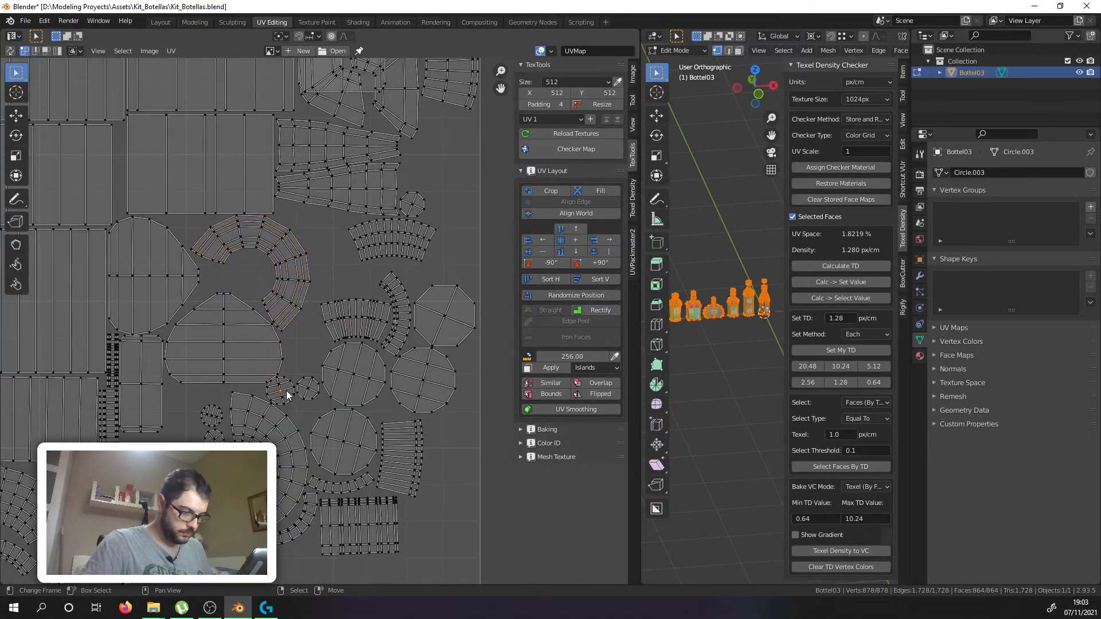
pyautogui.press('l')
pyautogui.scroll(1, 286, 391)
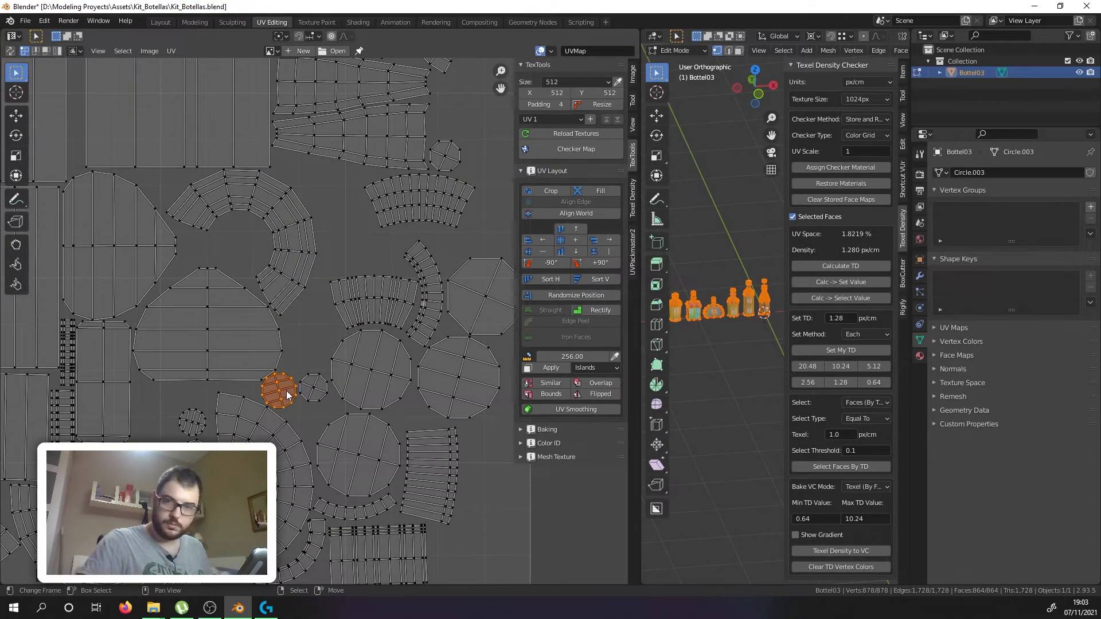
pyautogui.press('g')
pyautogui.click(204, 246)
# Step: Move the smaller round cap island inside the arched band, right beside the first cap and above the lower dome
pyautogui.scroll(-2, 198, 250)
pyautogui.scroll(5, 199, 253)
pyautogui.scroll(-3, 198, 253)
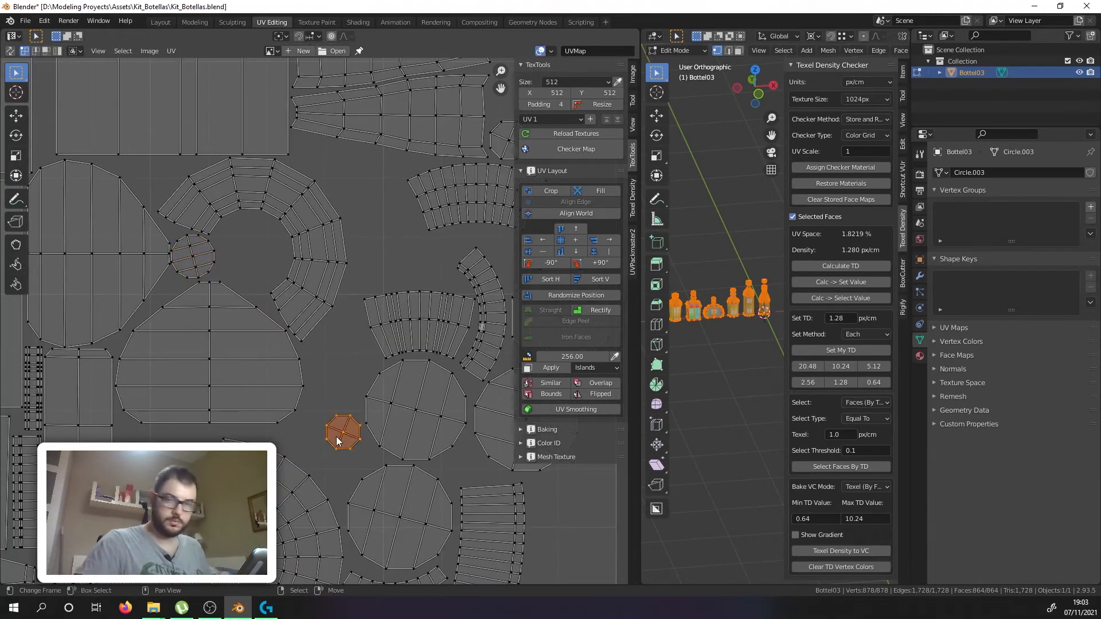
pyautogui.press('g')
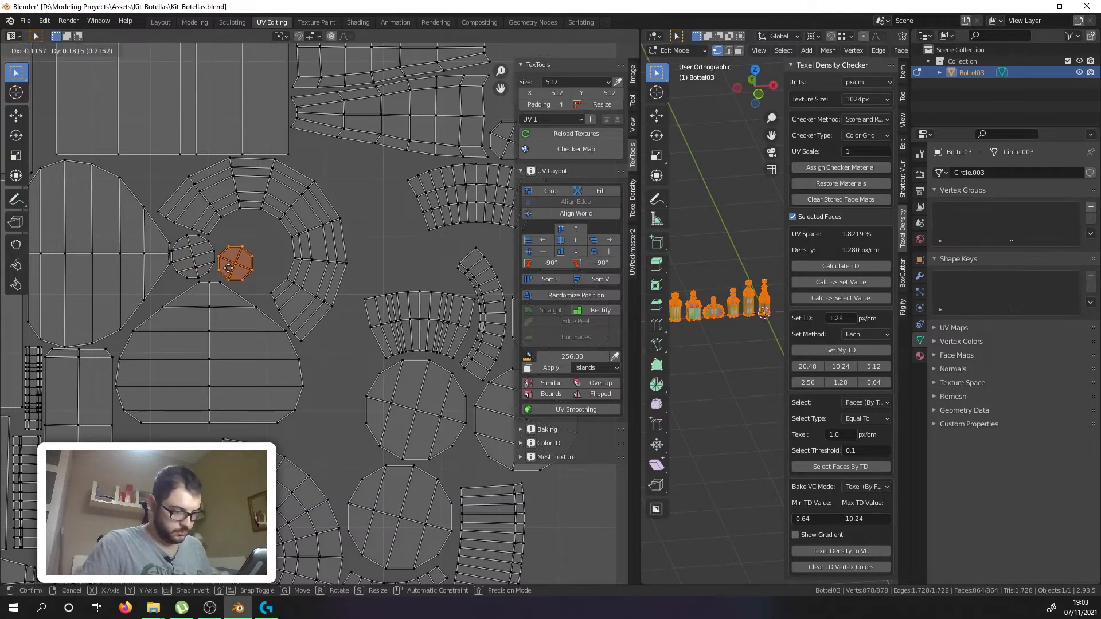
pyautogui.click(228, 269)
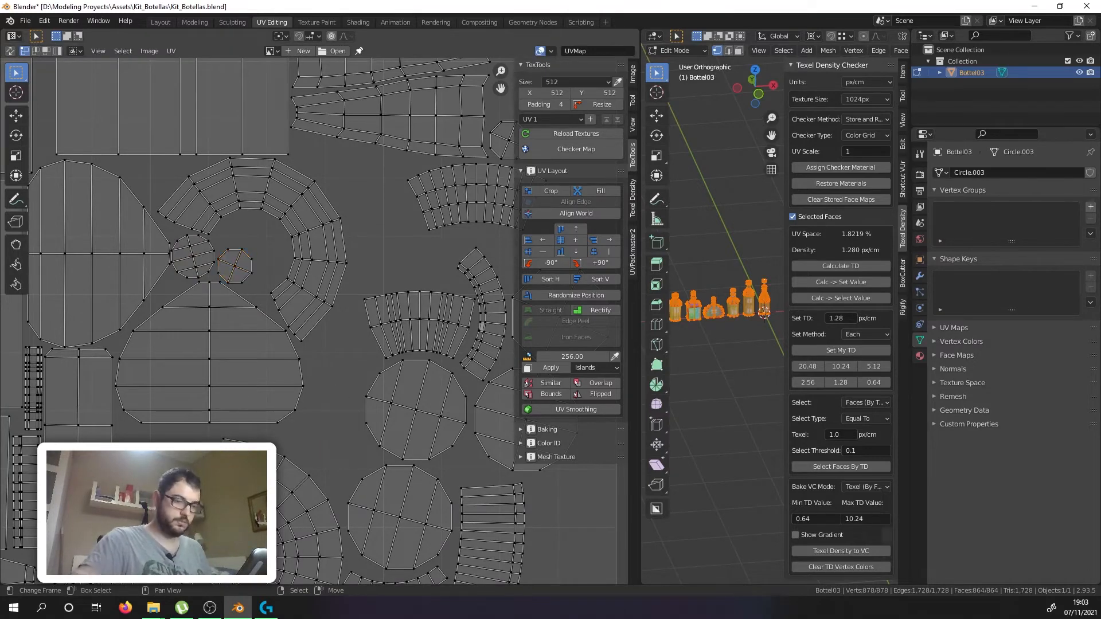
# Step: Move the small twelve-sided UV island into the hollow of the ring-shaped island, just above the octagonal one
pyautogui.press('g')
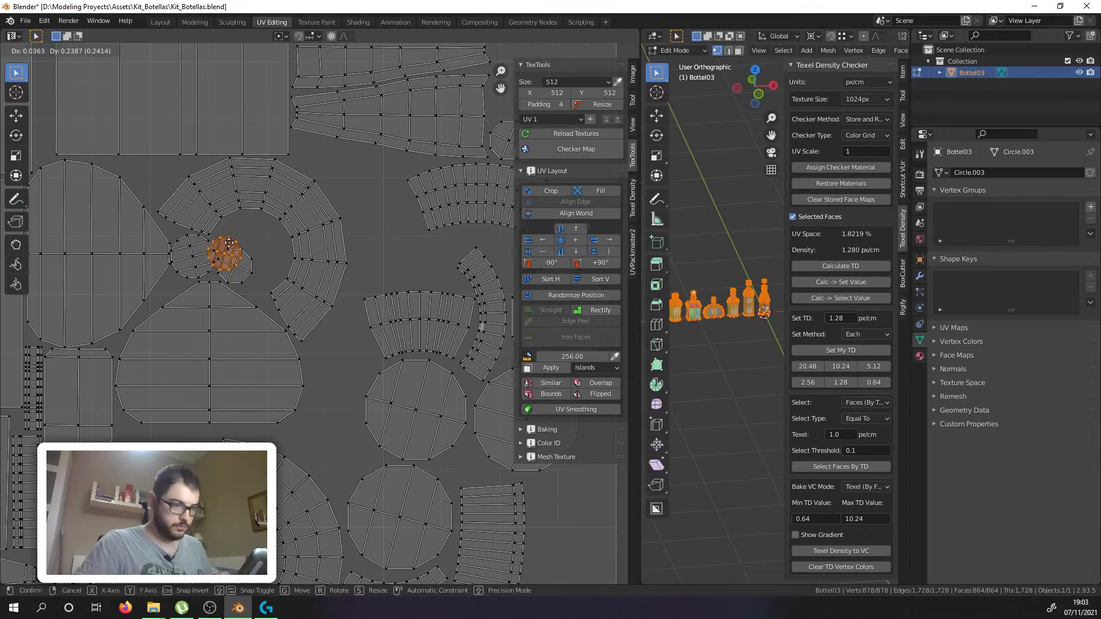
pyautogui.click(235, 223)
pyautogui.scroll(5, 234, 229)
pyautogui.press('g')
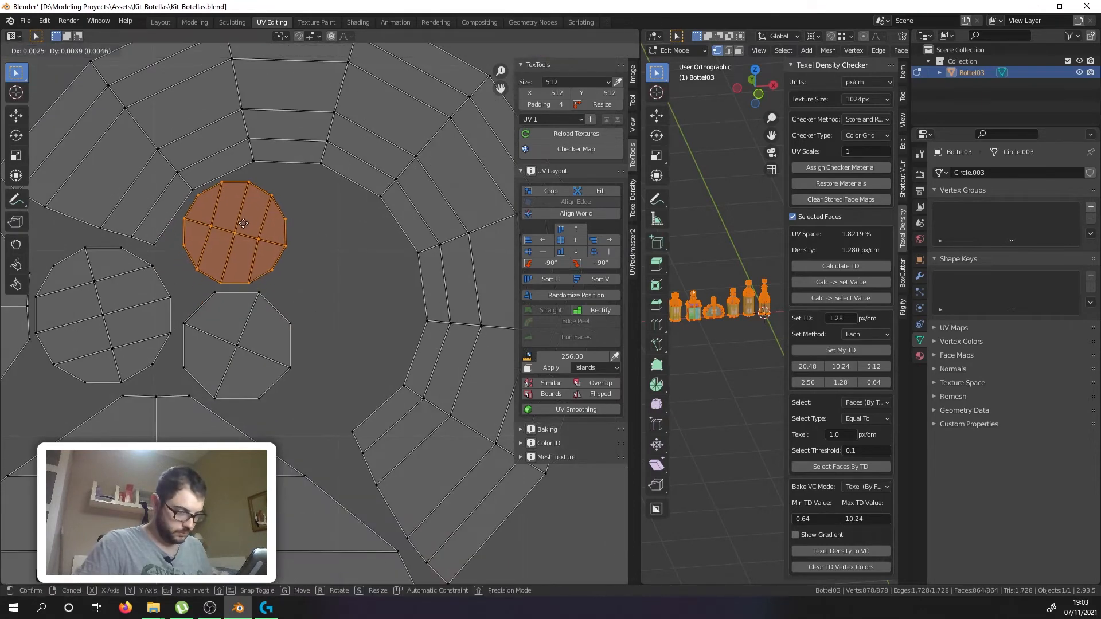
pyautogui.click(242, 226)
pyautogui.scroll(-5, 239, 226)
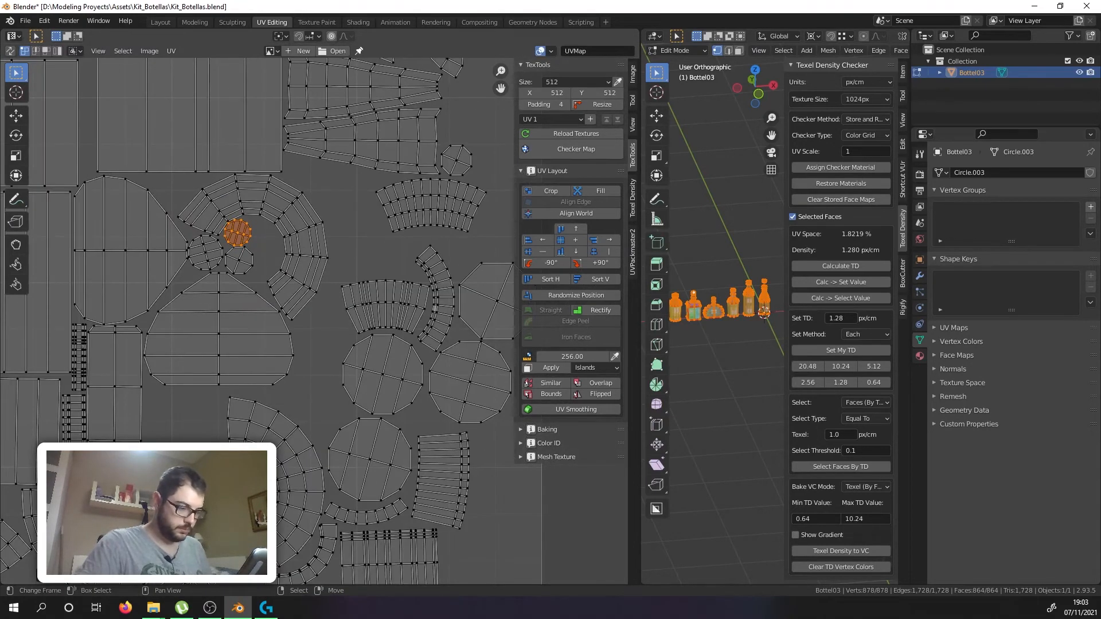
# Step: Move another small octagonal UV island into the ring's hollow, beside the octagon already placed there
pyautogui.scroll(1, 224, 448)
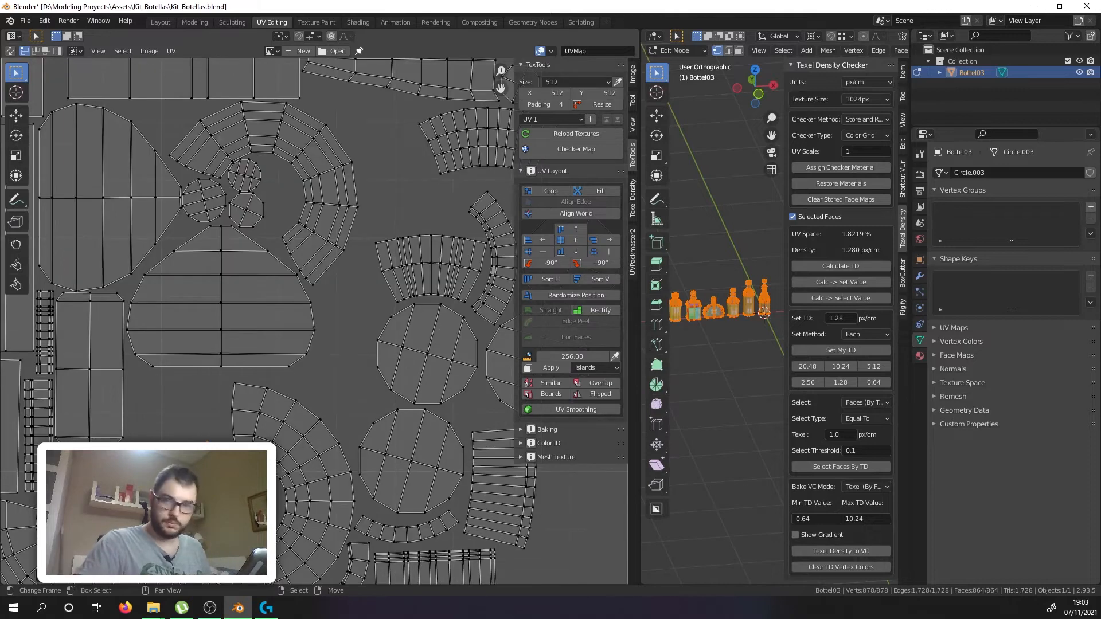
pyautogui.press('g')
pyautogui.click(183, 216)
pyautogui.scroll(5, 182, 229)
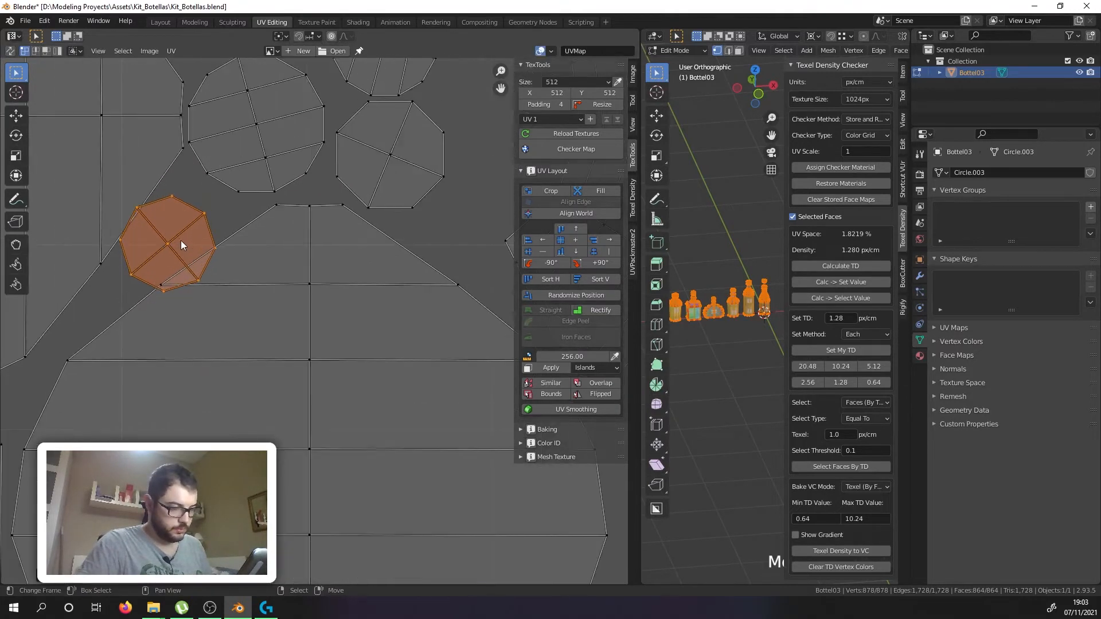
pyautogui.press('g')
pyautogui.click(479, 222)
pyautogui.moveTo(480, 222); pyautogui.dragTo(370, 371, button='middle')
pyautogui.press('g')
pyautogui.click(407, 308)
pyautogui.scroll(-8, 404, 313)
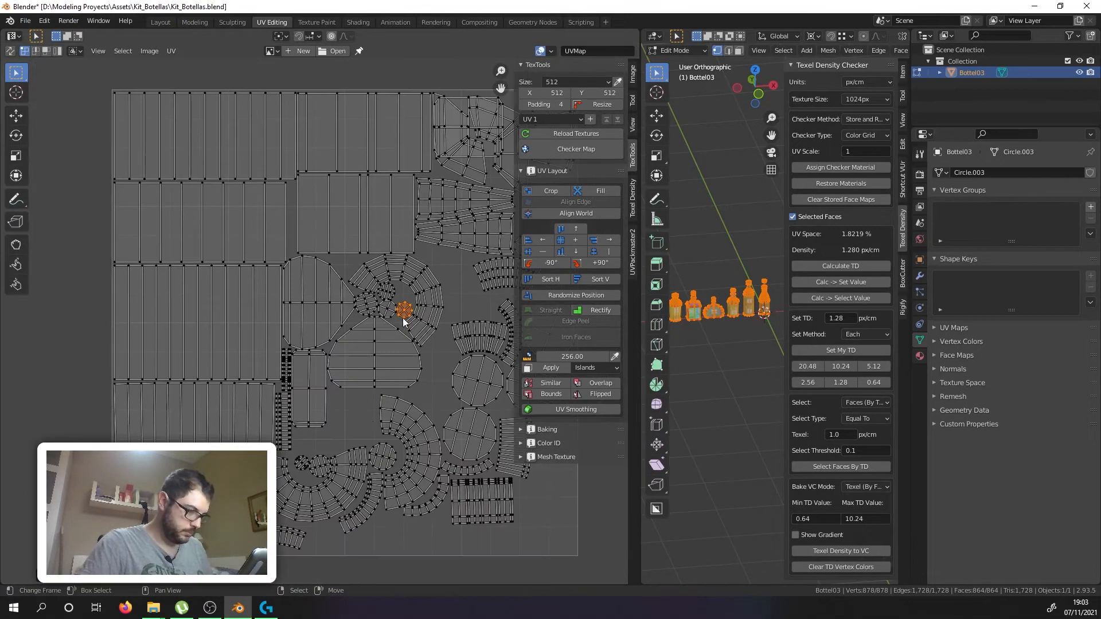
# Step: Move the next small round UV island into the ring's hollow, above the newly placed octagon and beside the twelve-sided island
pyautogui.scroll(2, 353, 482)
pyautogui.click(281, 462)
pyautogui.press('g')
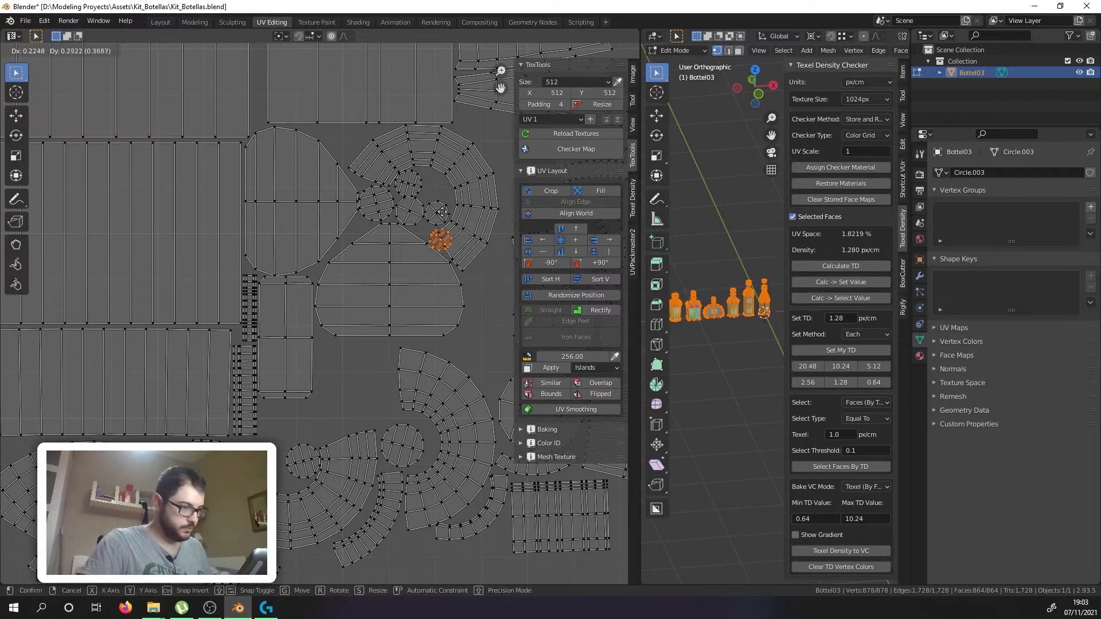
pyautogui.click(439, 184)
pyautogui.scroll(6, 439, 185)
pyautogui.press('g')
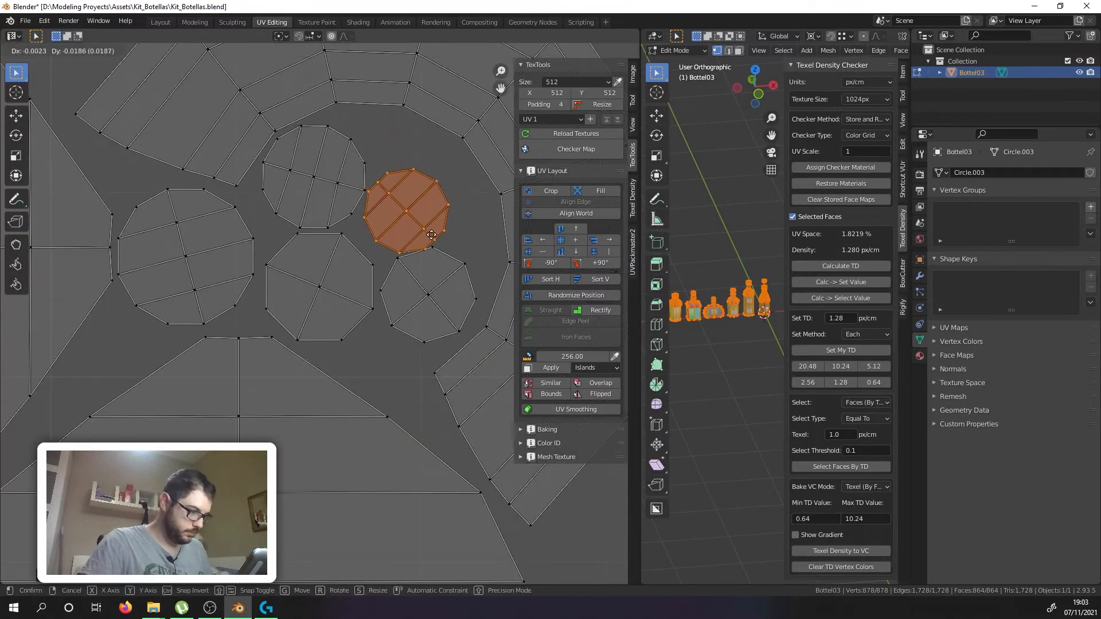
pyautogui.click(436, 218)
pyautogui.scroll(-6, 427, 232)
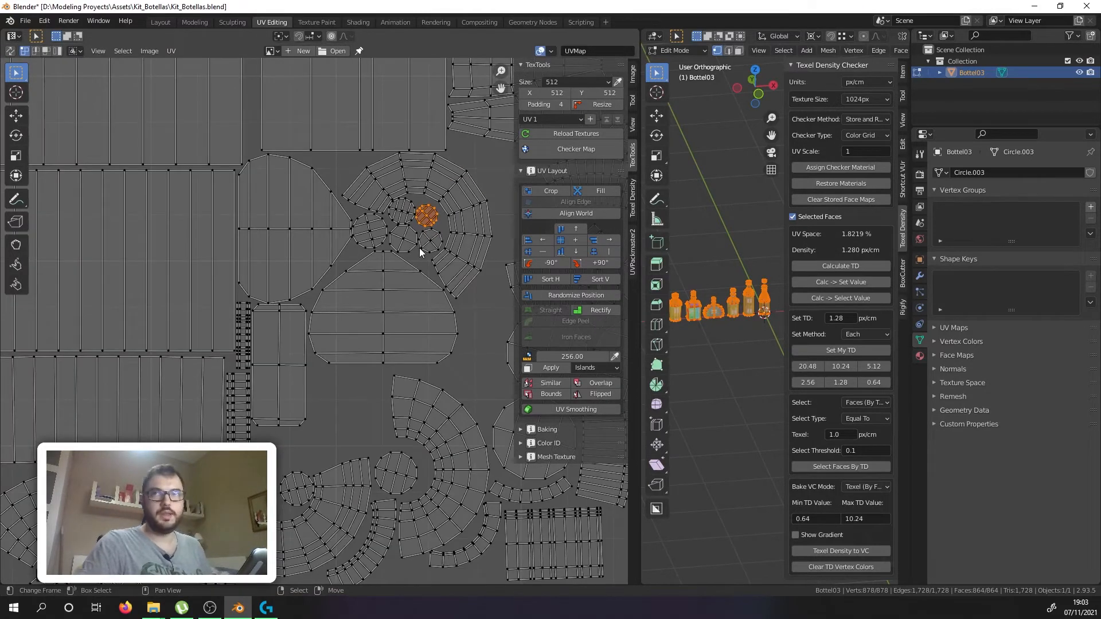
# Step: Move a small round UV island into the gap between the rounded panel, the rectangular panel and the ring-shaped island
pyautogui.scroll(-3, 390, 278)
pyautogui.scroll(2, 378, 370)
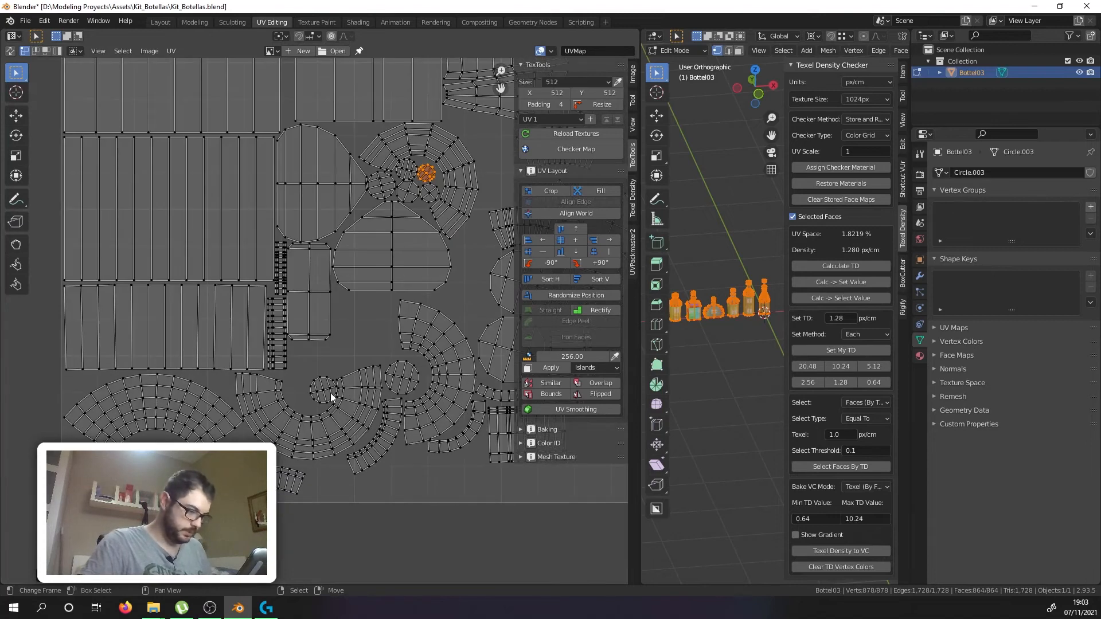
pyautogui.scroll(-2, 331, 393)
pyautogui.scroll(3, 345, 353)
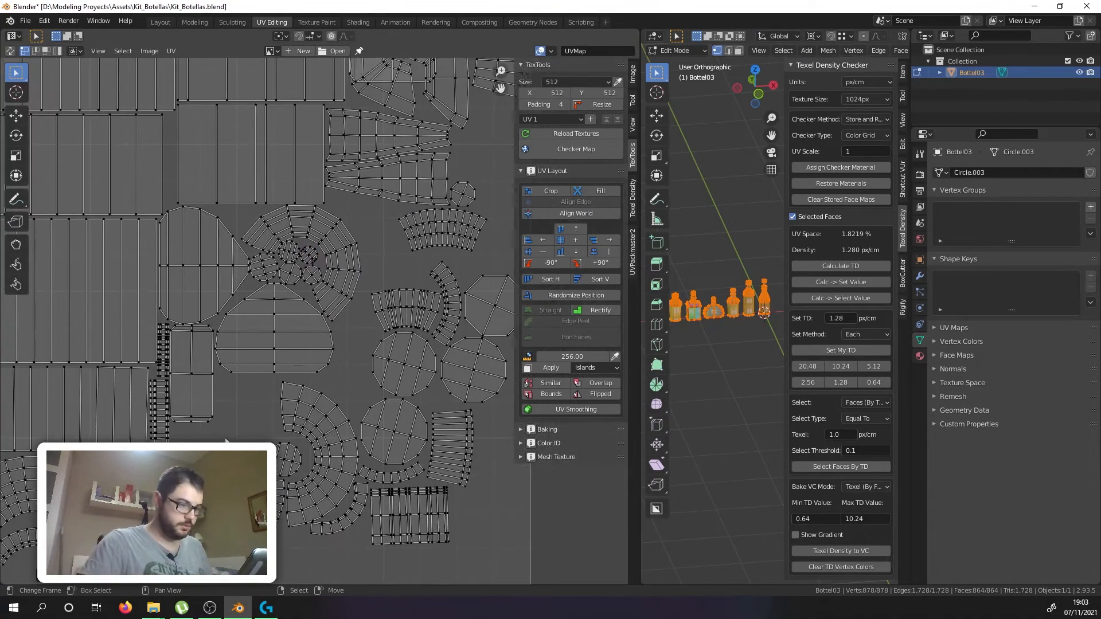
pyautogui.press('g')
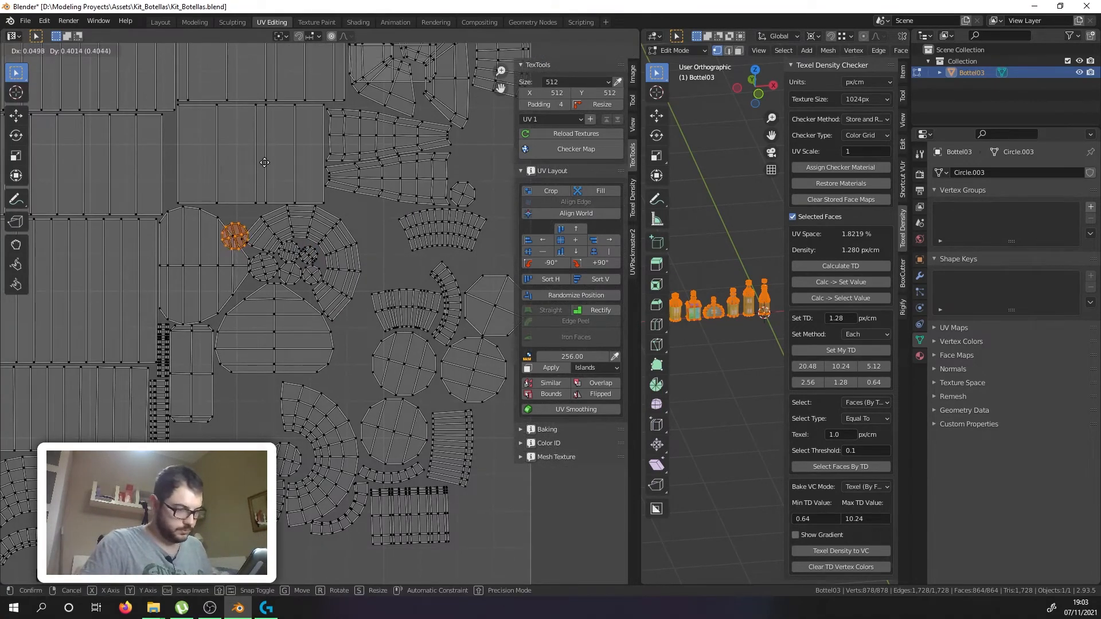
pyautogui.scroll(4, 253, 195)
pyautogui.click(263, 195)
pyautogui.scroll(-6, 262, 209)
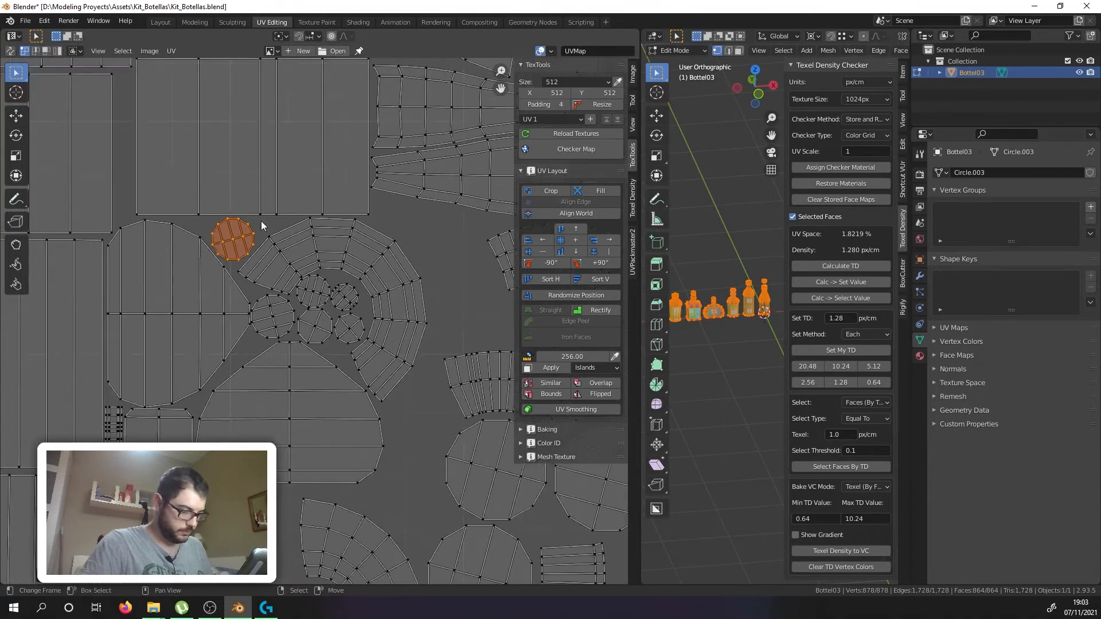
# Step: Move another round UV island into the gap between the dome-shaped island and the large circles
pyautogui.scroll(3, 302, 367)
pyautogui.press('l')
pyautogui.moveTo(239, 337); pyautogui.dragTo(244, 480, button='middle')
pyautogui.scroll(-1, 247, 476)
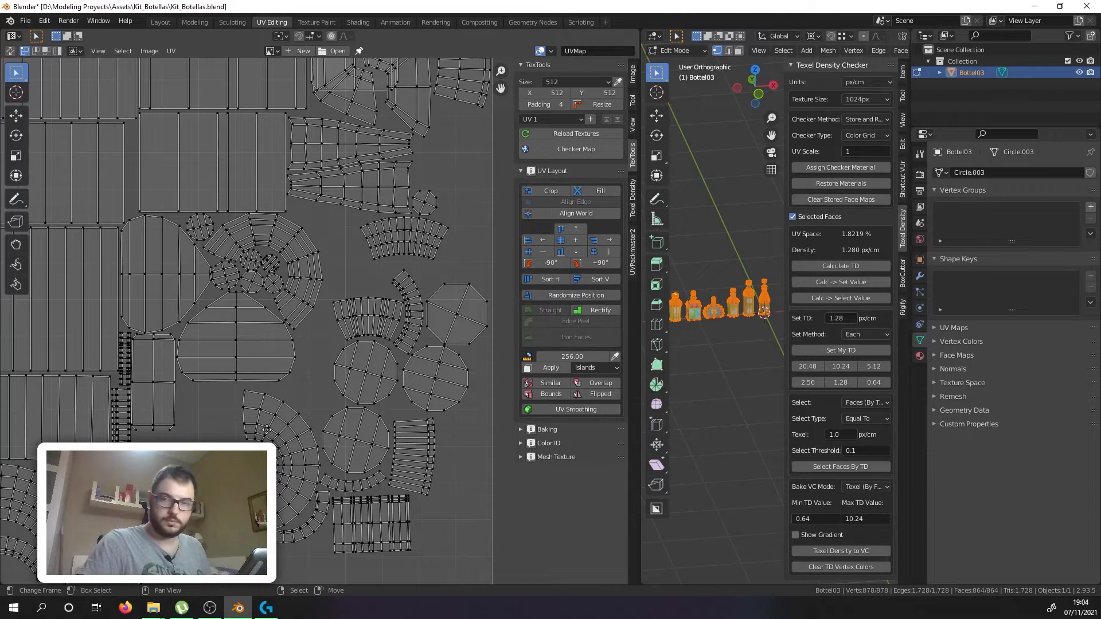
pyautogui.press('g')
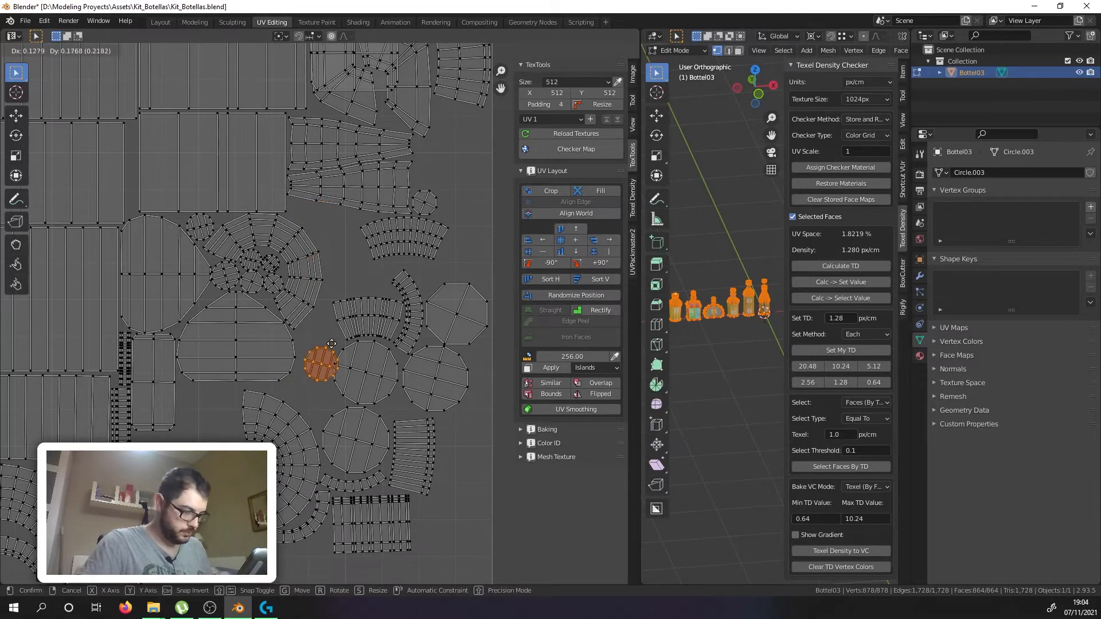
pyautogui.click(325, 321)
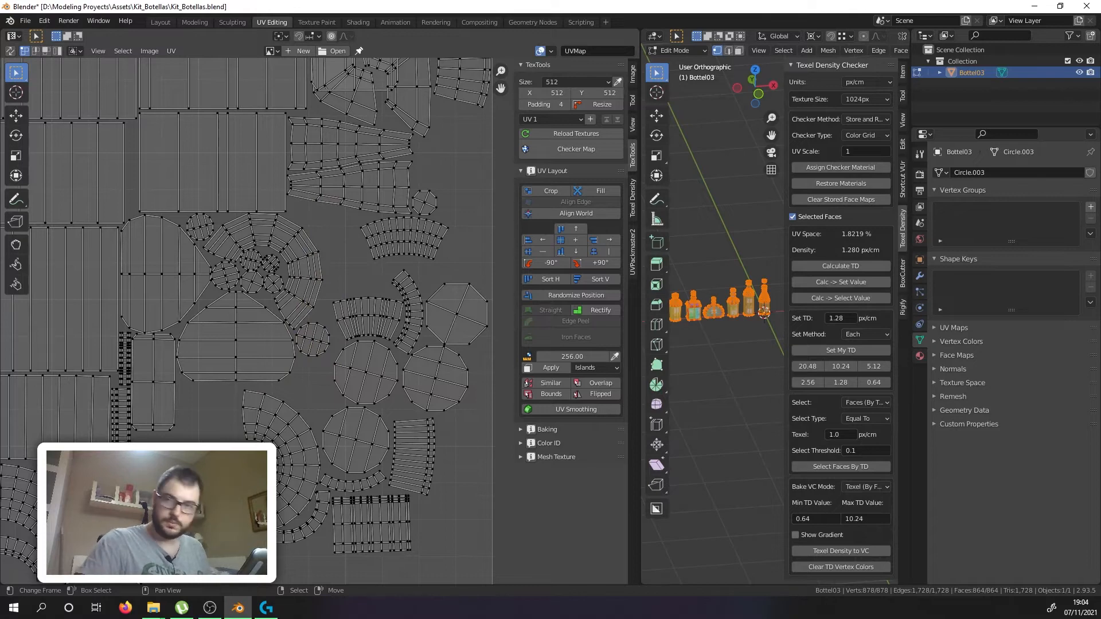
# Step: Rotate the large arc-shaped UV island and nest it below the dome, between the narrow rounded panel and the other large arc
pyautogui.press('r')
pyautogui.click(223, 385)
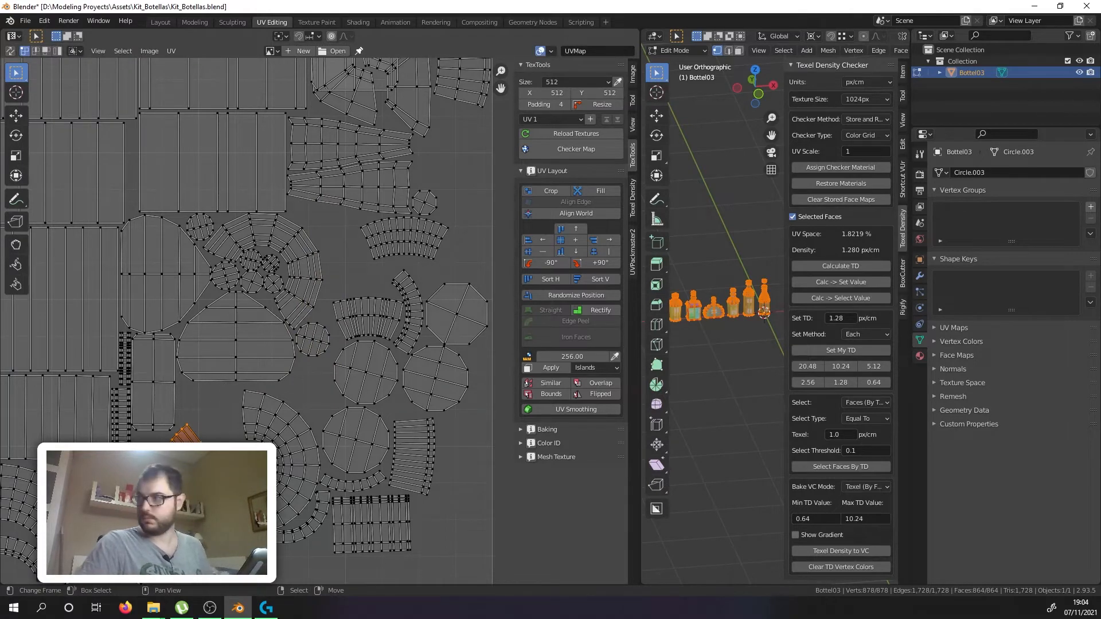
pyautogui.press('g')
pyautogui.click(206, 418)
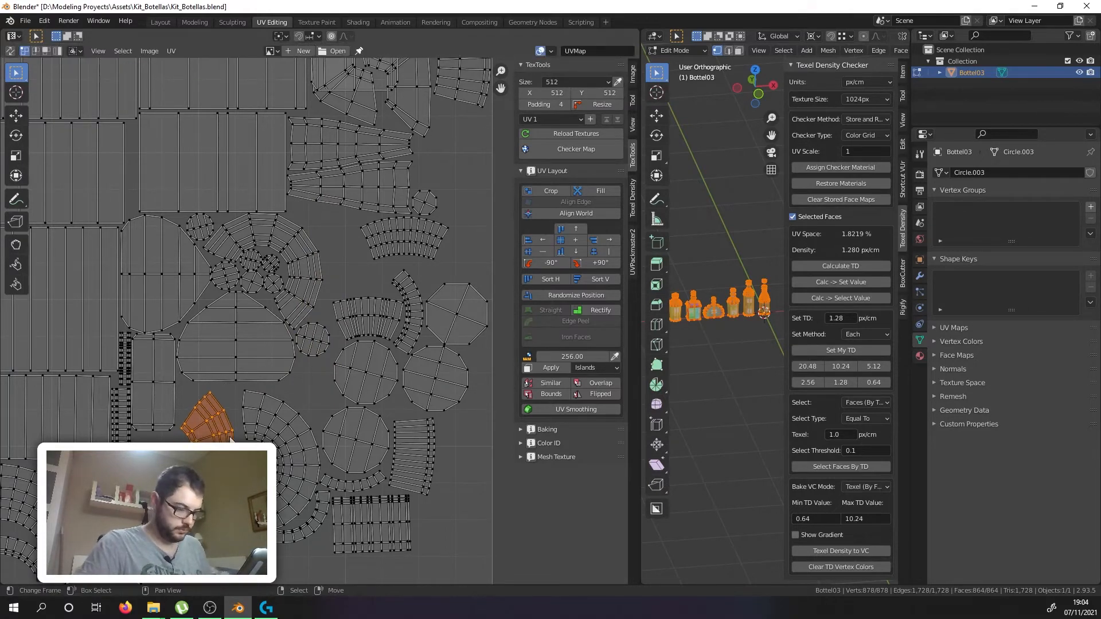
pyautogui.scroll(3, 207, 418)
pyautogui.moveTo(207, 418); pyautogui.dragTo(282, 371, button='middle')
pyautogui.press('r')
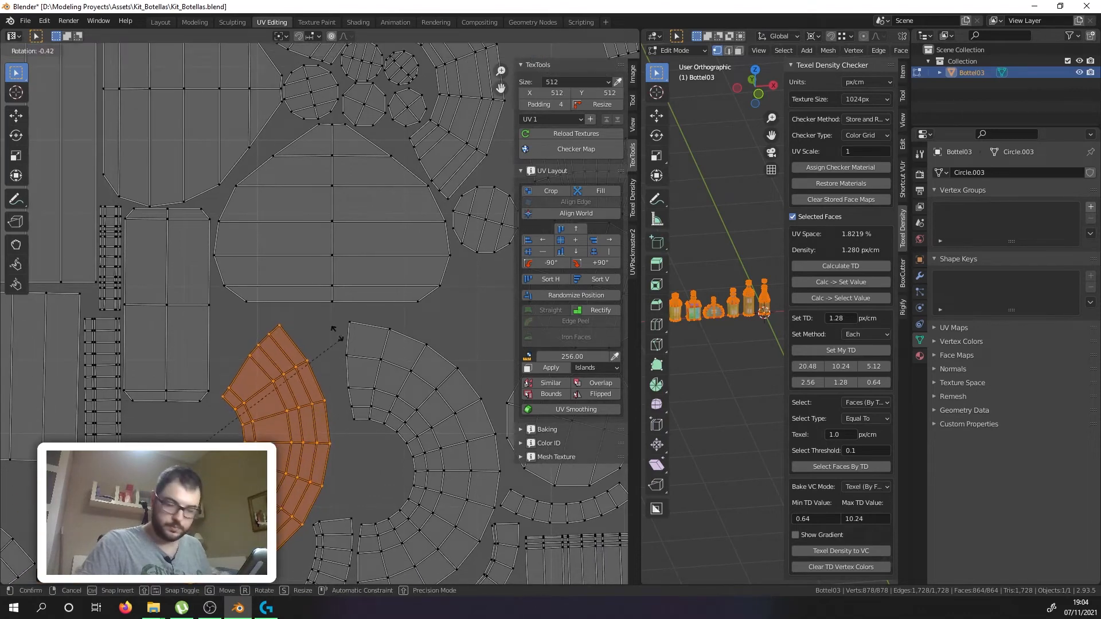
pyautogui.click(325, 318)
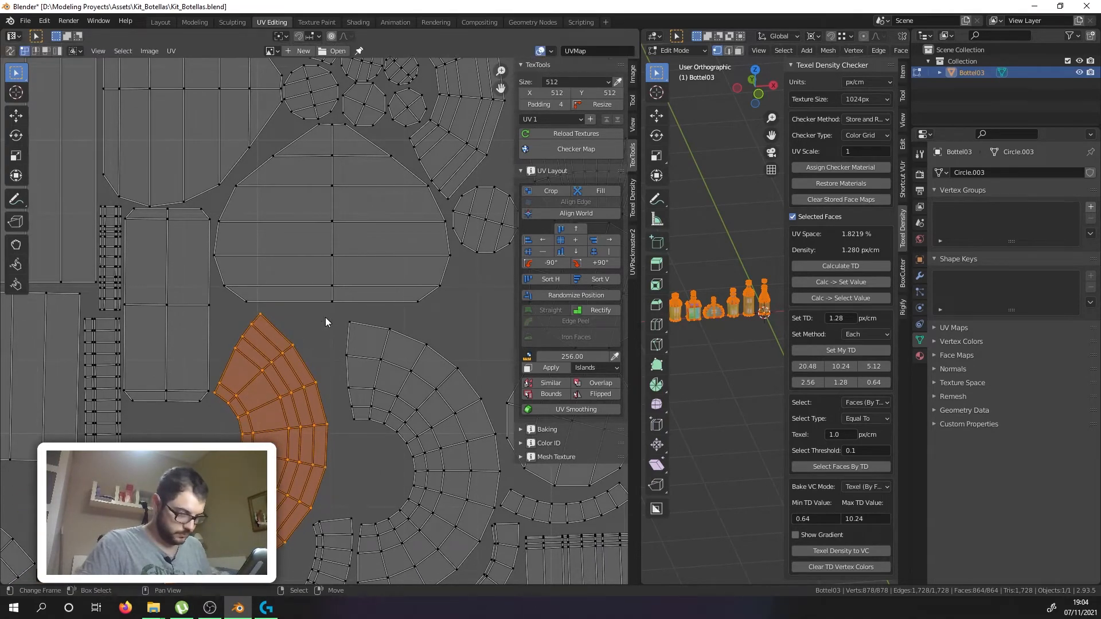
pyautogui.press('g')
pyautogui.click(286, 375)
pyautogui.scroll(-3, 286, 375)
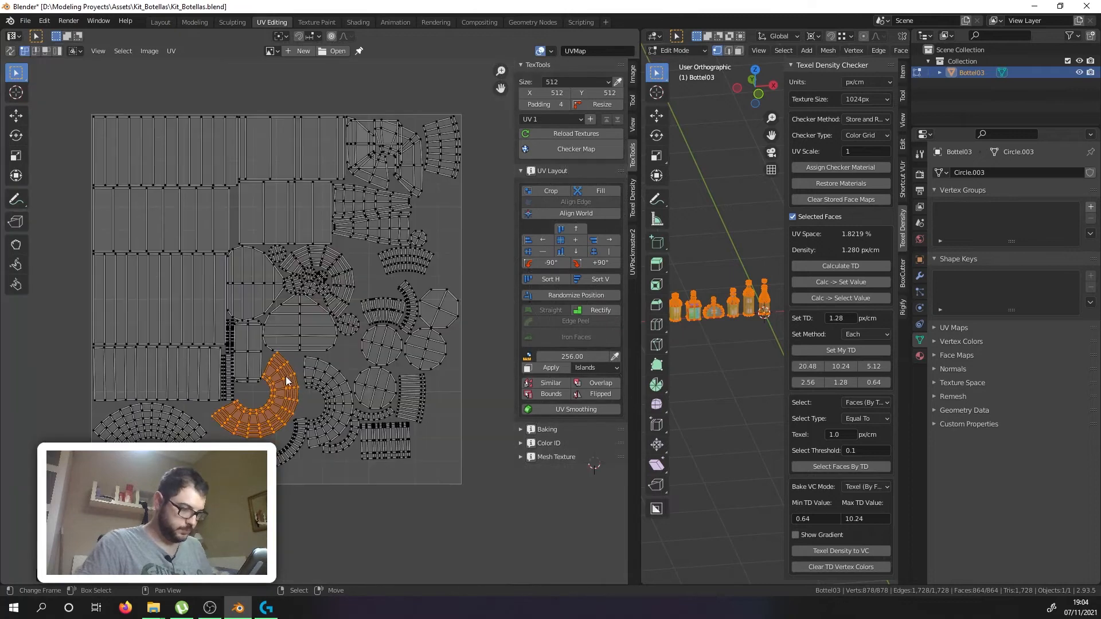
# Step: Move the long curved strip island up to the ring-shaped island and rotate it to follow the ring's upper outer edge
pyautogui.scroll(2, 394, 430)
pyautogui.scroll(2, 391, 376)
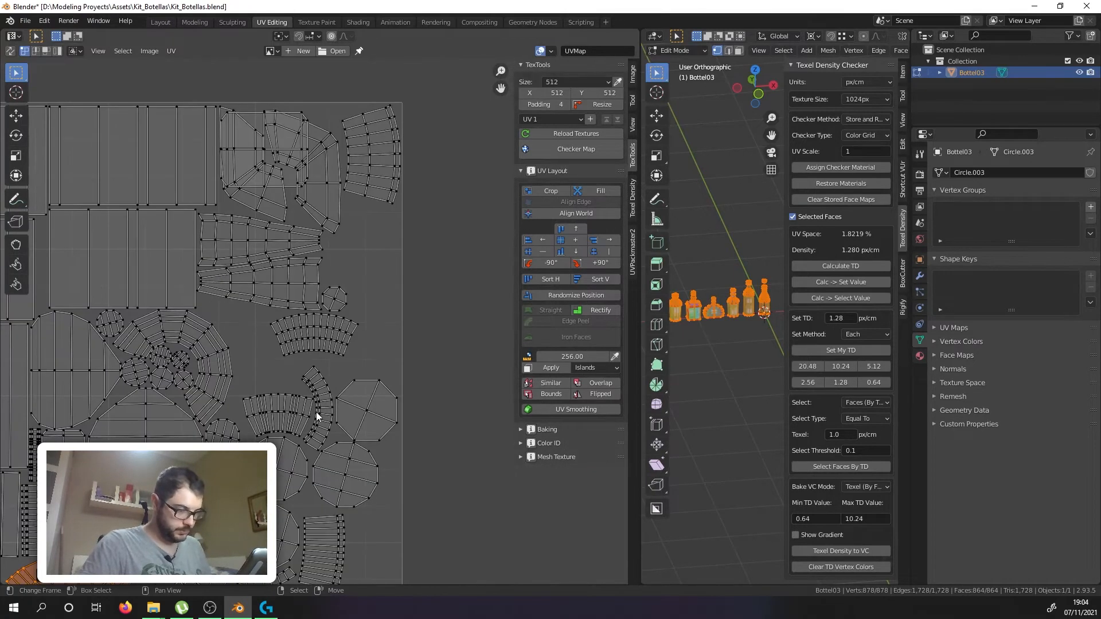
pyautogui.scroll(-3, 316, 411)
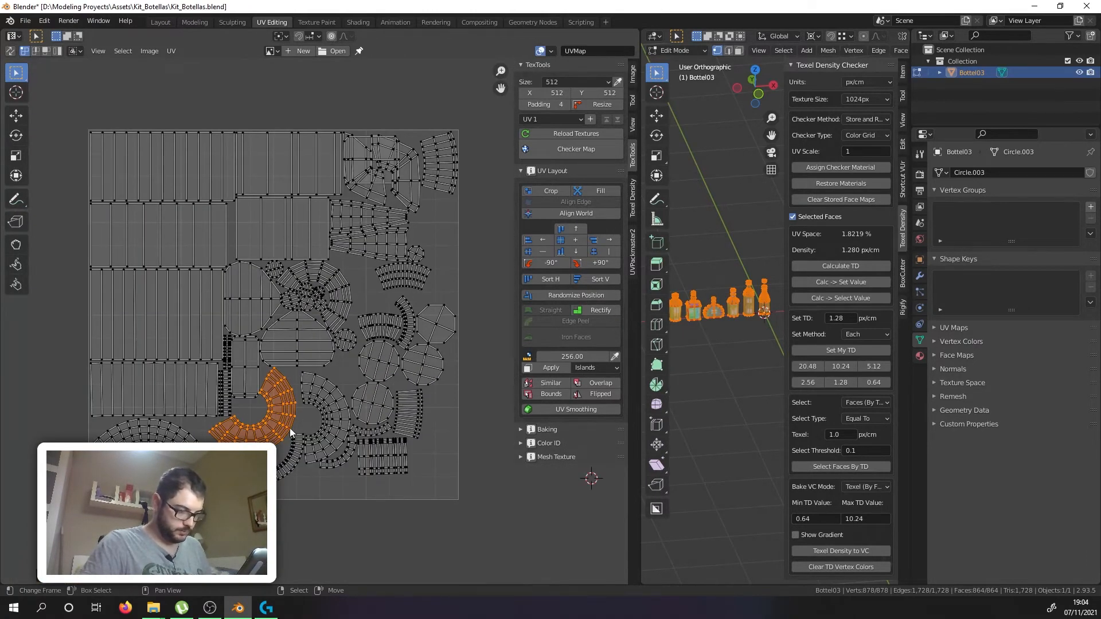
pyautogui.click(284, 467)
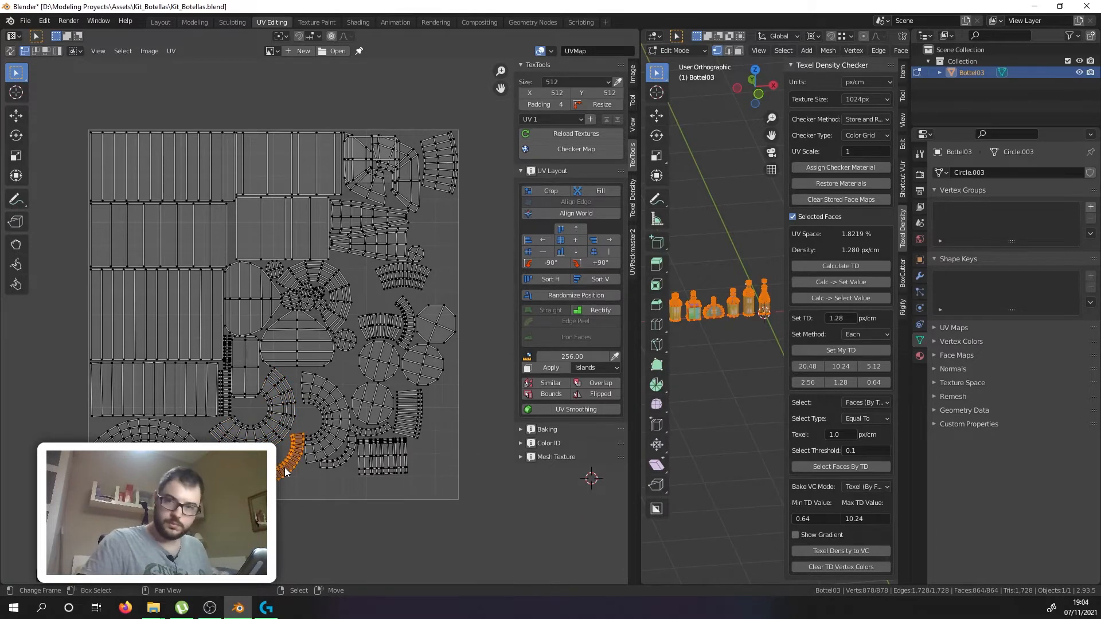
pyautogui.press('g')
pyautogui.click(365, 284)
pyautogui.scroll(5, 366, 278)
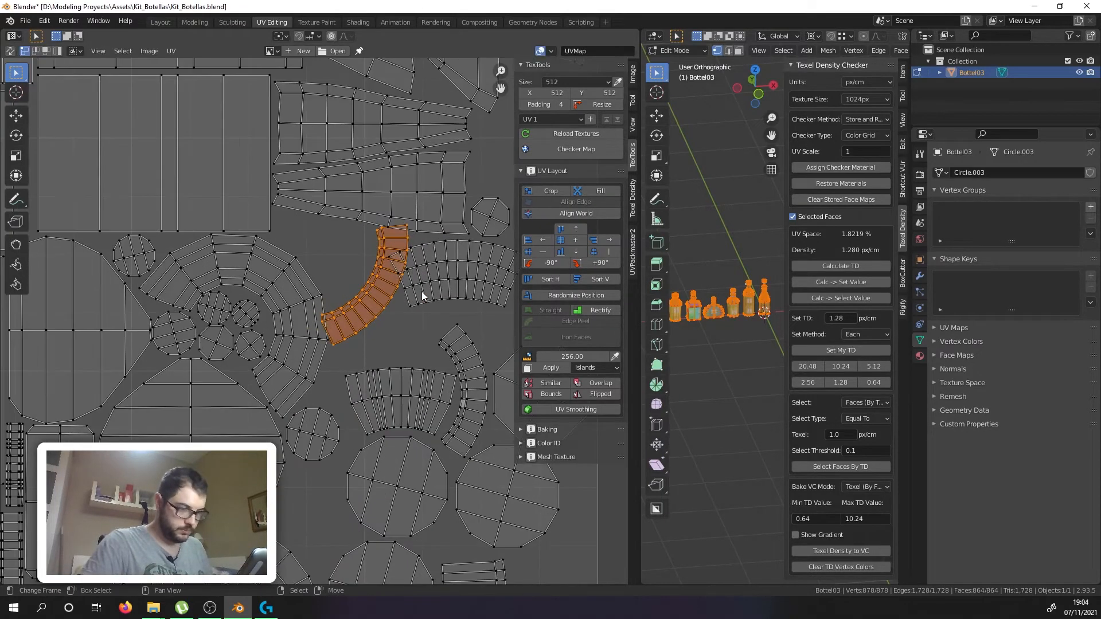
pyautogui.press('r')
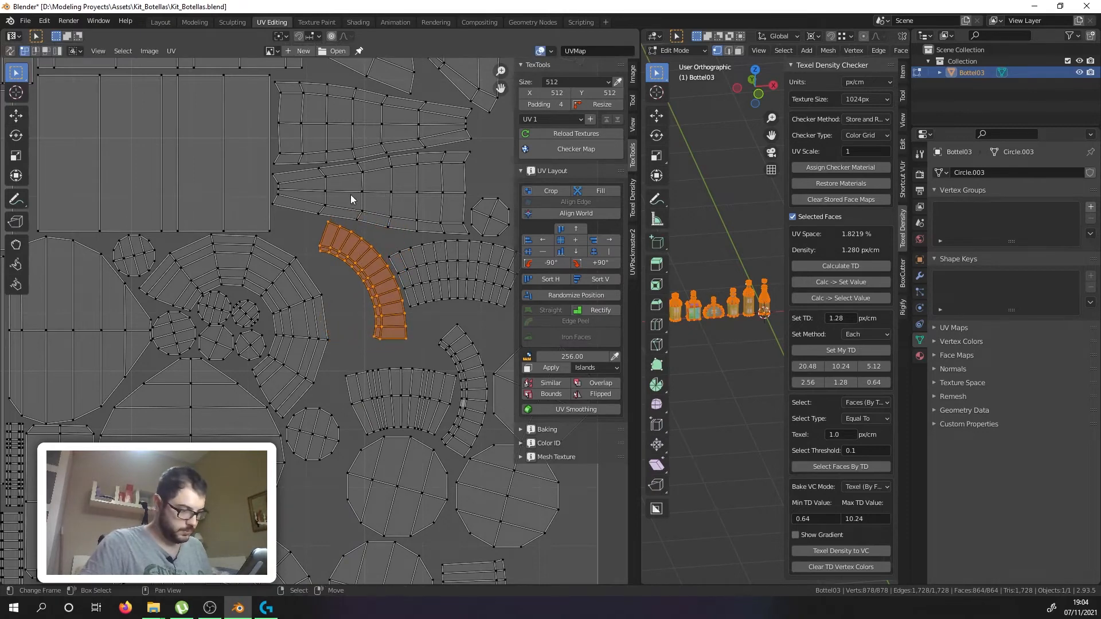
pyautogui.click(352, 195)
pyautogui.press('g')
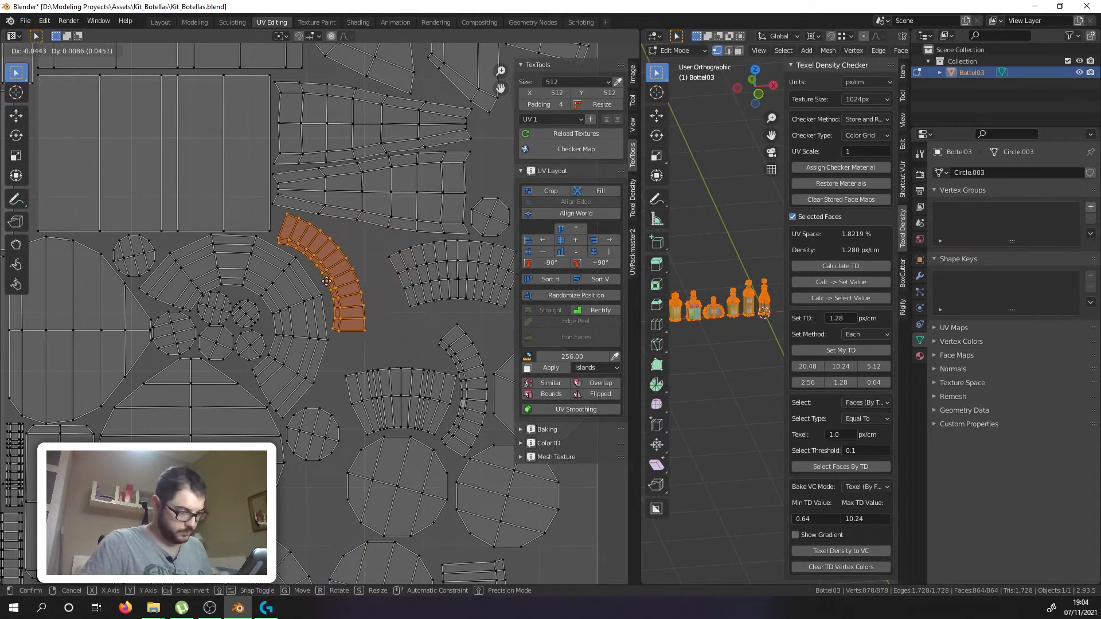
pyautogui.click(326, 281)
pyautogui.scroll(-4, 325, 281)
pyautogui.scroll(2, 374, 346)
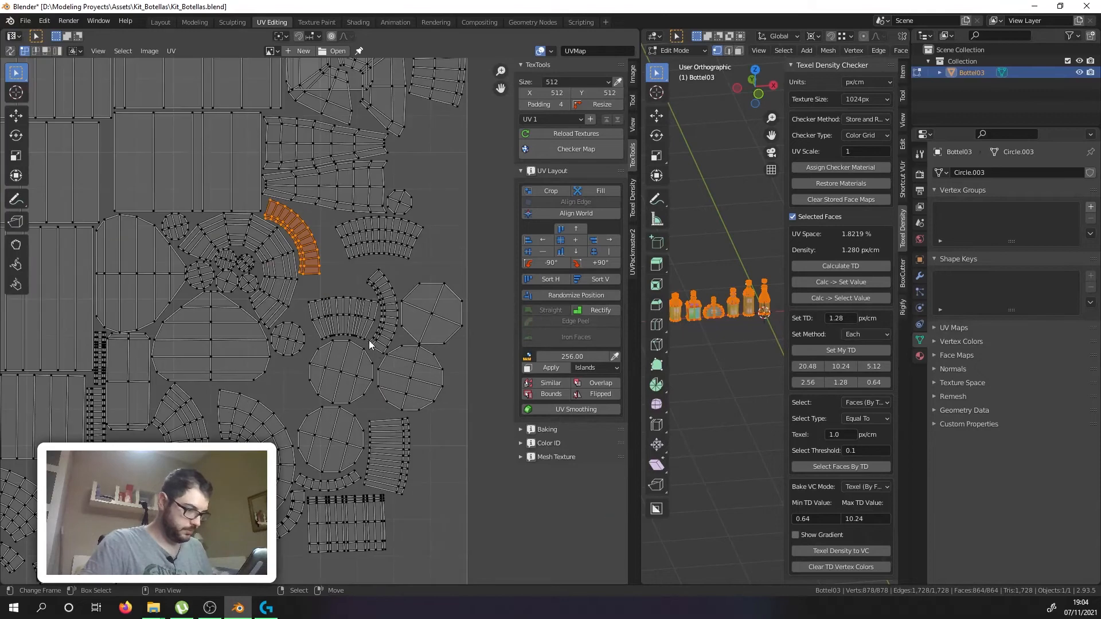
# Step: Move the small curved strip from beneath the lower large circle up beside the ring-shaped island
pyautogui.rightClick(360, 329)
pyautogui.scroll(-3, 360, 329)
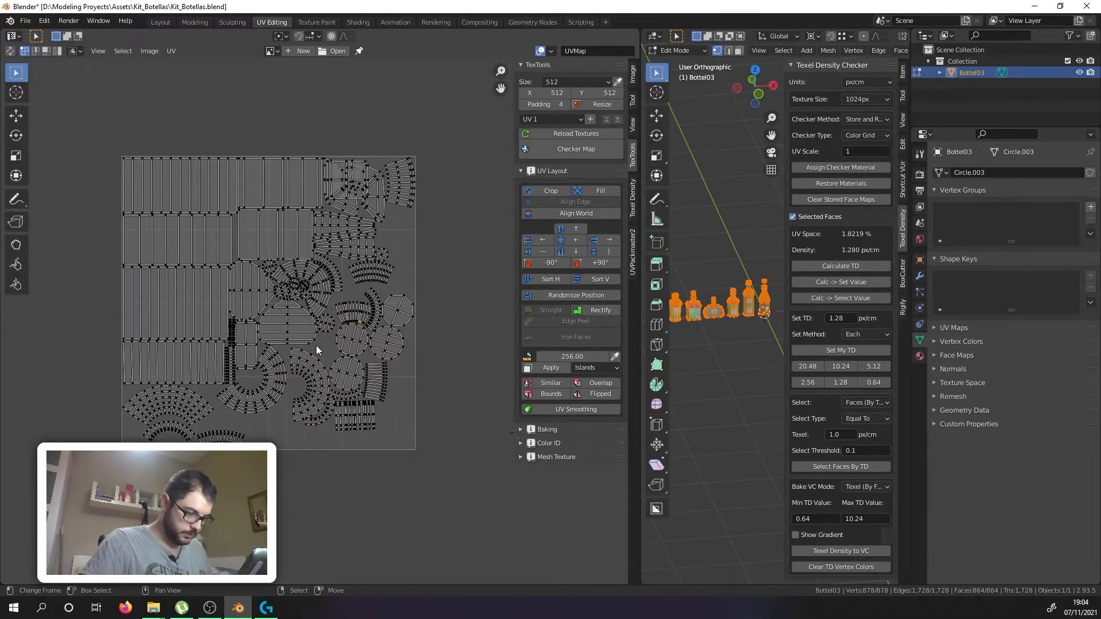
pyautogui.scroll(4, 316, 345)
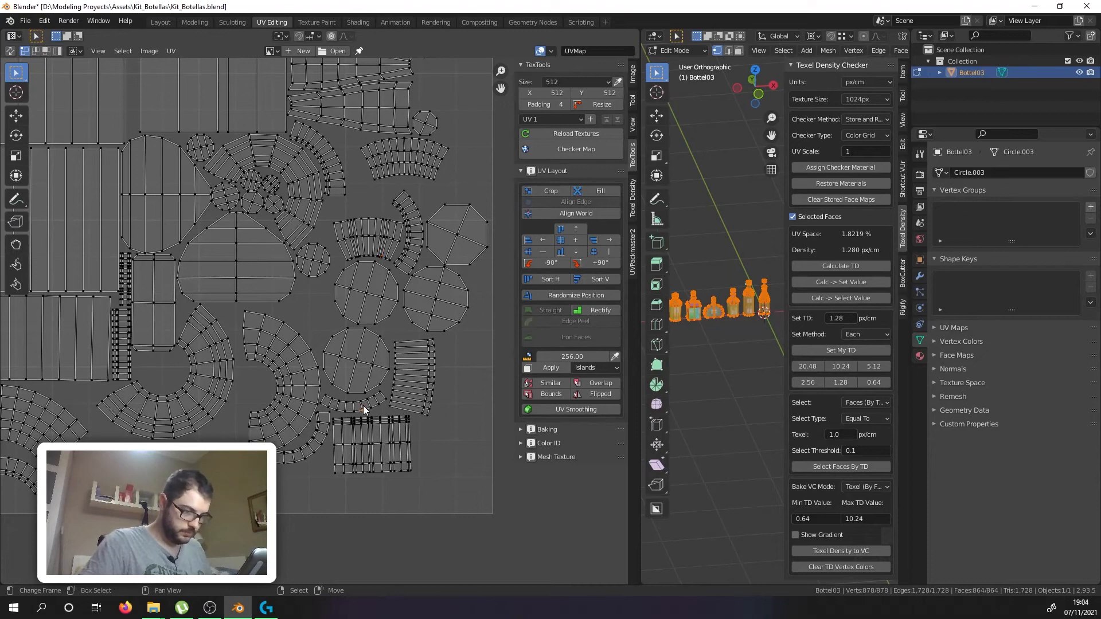
pyautogui.press('l')
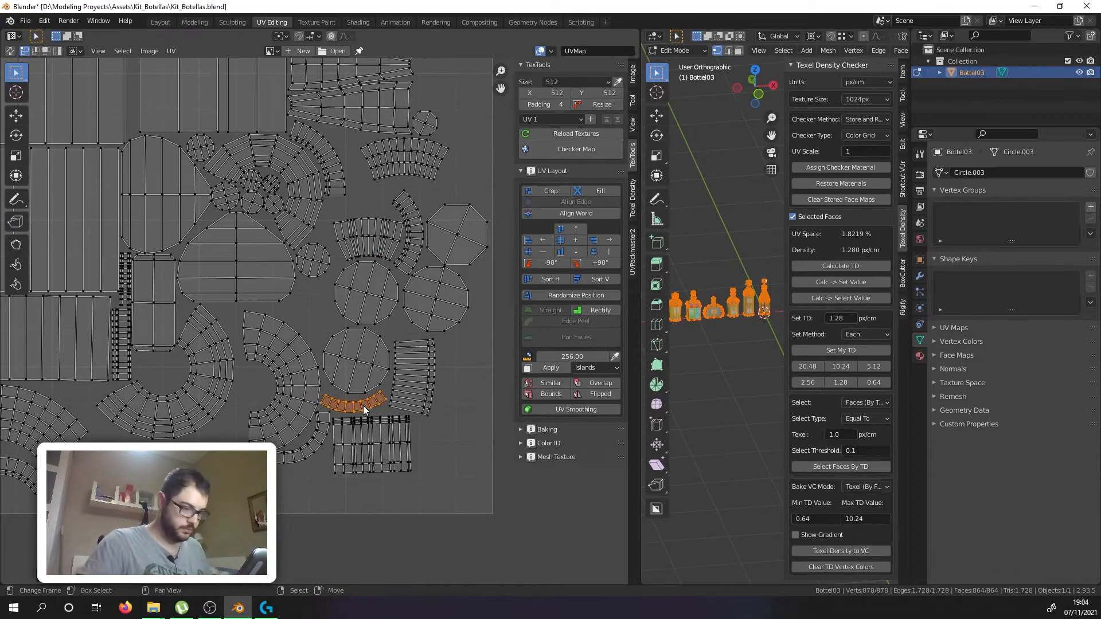
pyautogui.moveTo(363, 409); pyautogui.dragTo(304, 308)
pyautogui.moveTo(351, 191); pyautogui.dragTo(315, 323, button='middle')
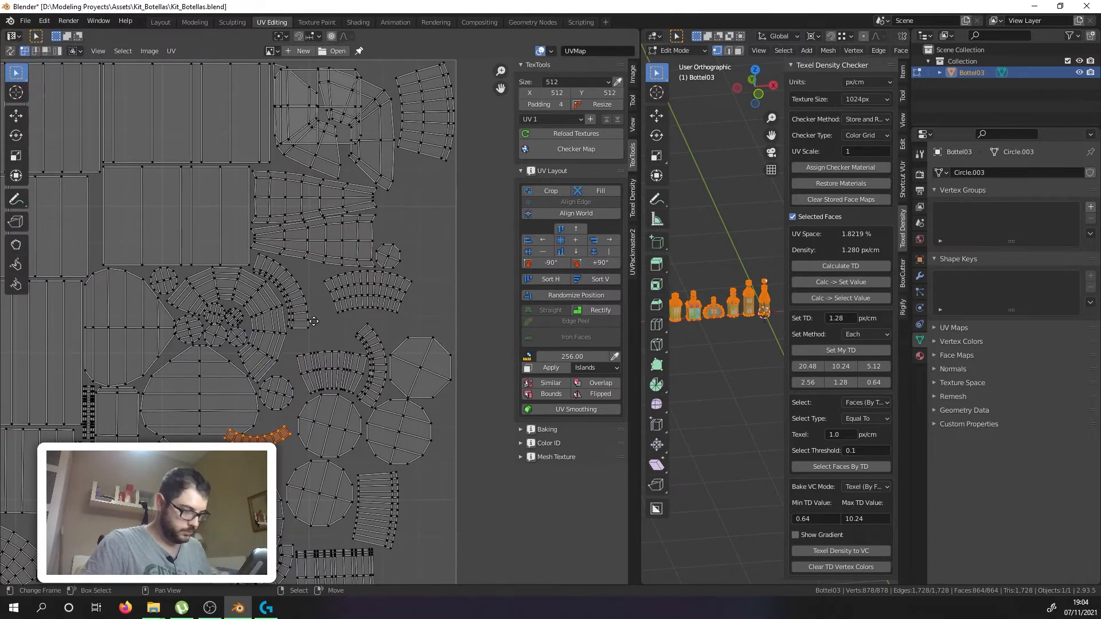
pyautogui.press('g')
pyautogui.click(336, 258)
# Step: Rotate the small curved strip to match the ring's curvature and place it just outside the ring's lower outer edge
pyautogui.scroll(2, 319, 308)
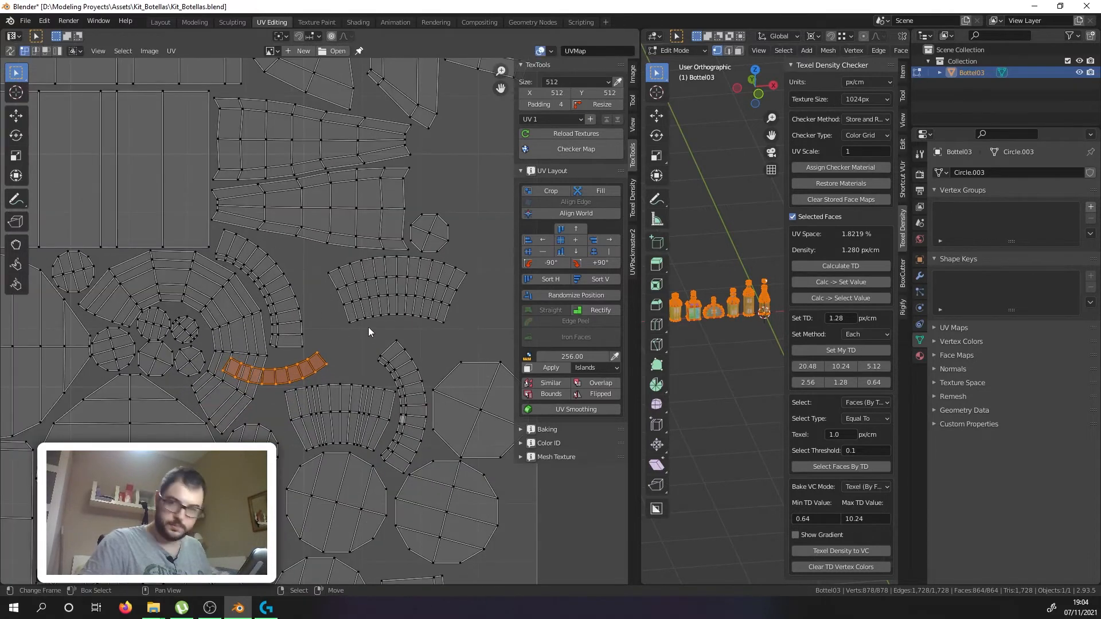
pyautogui.press('r')
pyautogui.click(301, 370)
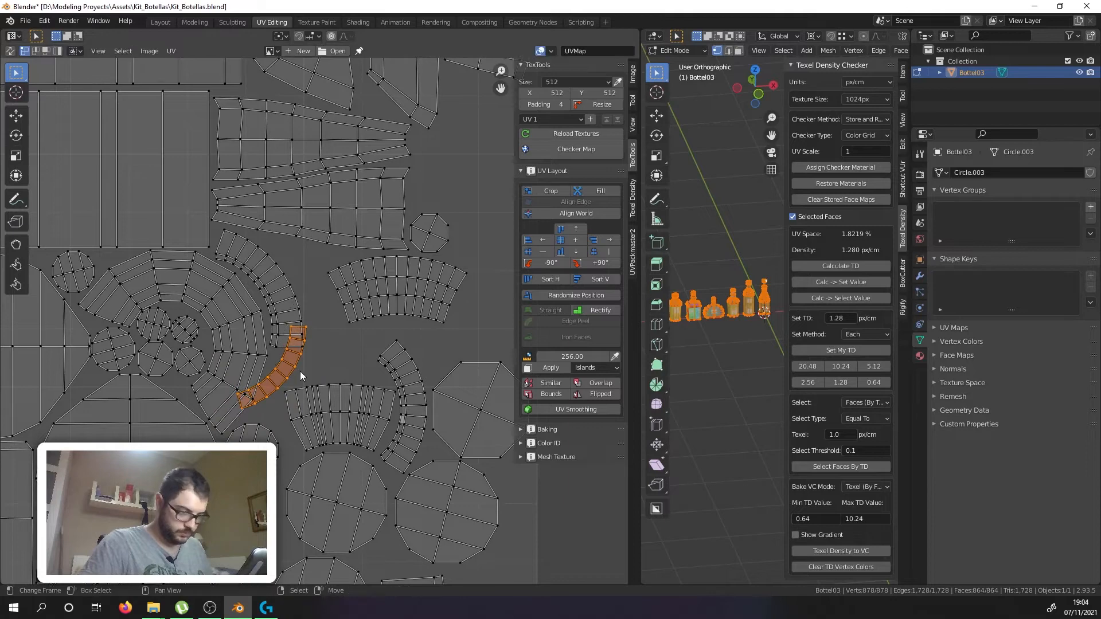
pyautogui.press('g')
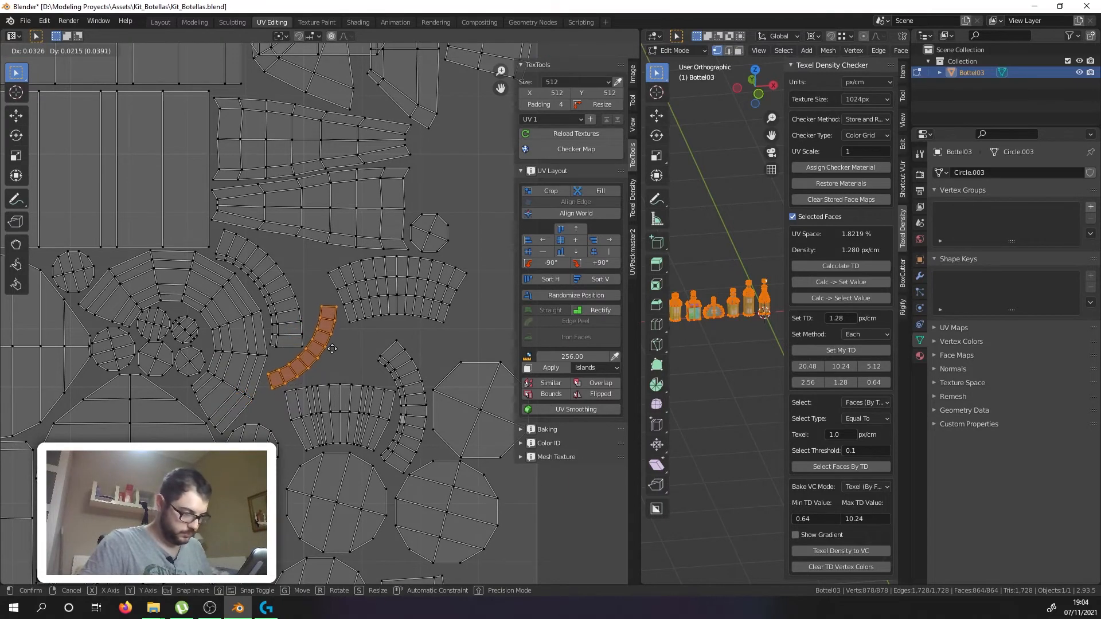
pyautogui.click(329, 351)
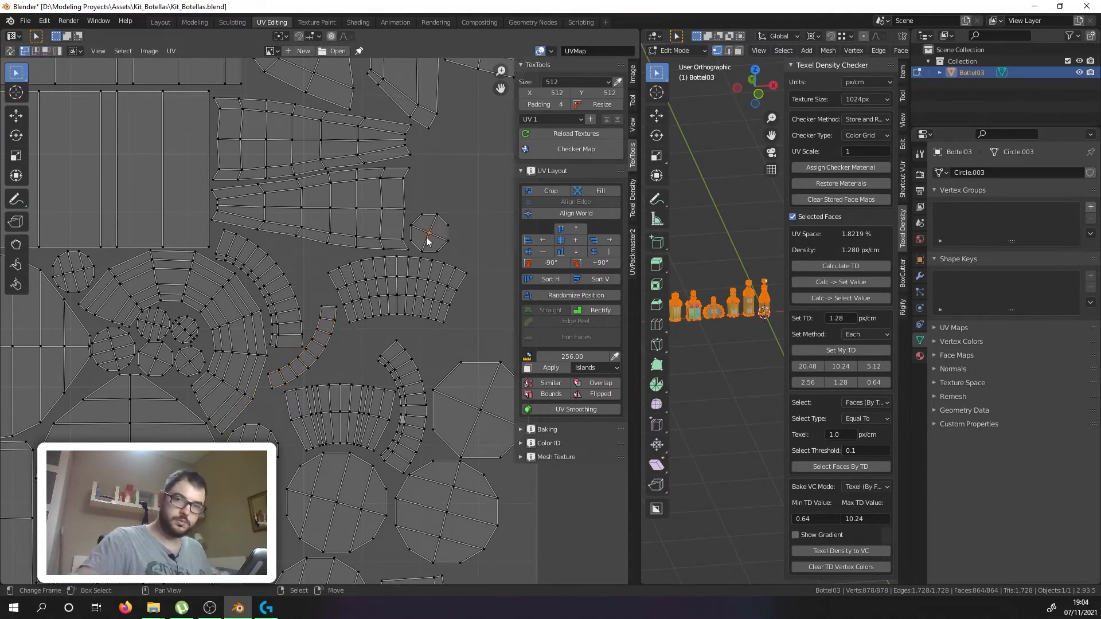
# Step: Move the small round island beside the tapered islands down into the hollow of the large arc nearest the circles
pyautogui.click(426, 236)
pyautogui.scroll(-2, 426, 236)
pyautogui.moveTo(426, 236); pyautogui.dragTo(459, 198, button='middle')
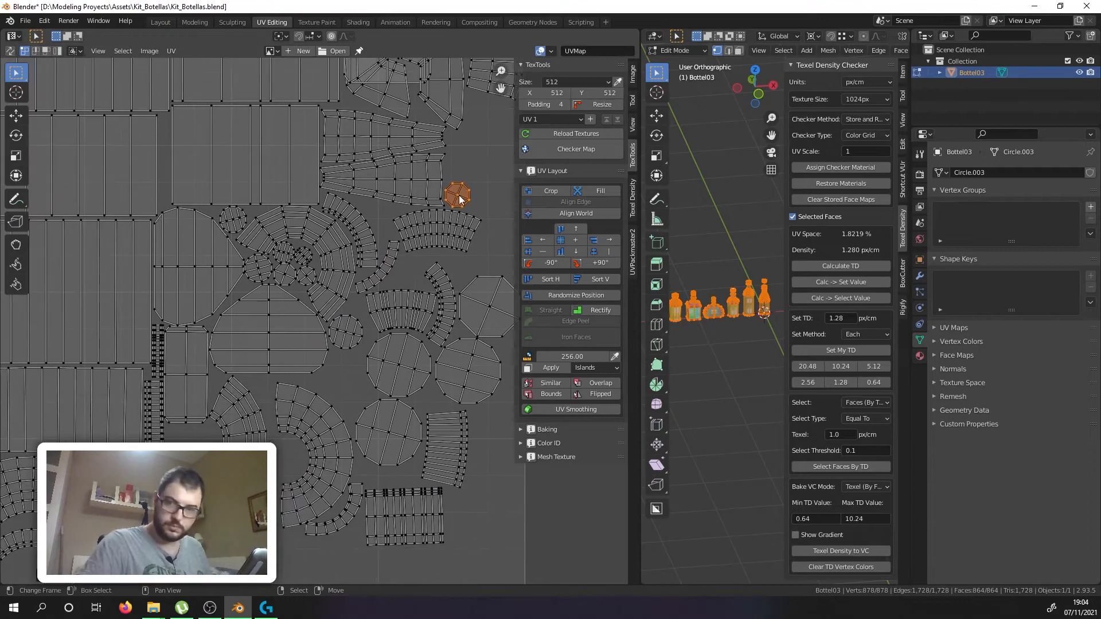
pyautogui.press('g')
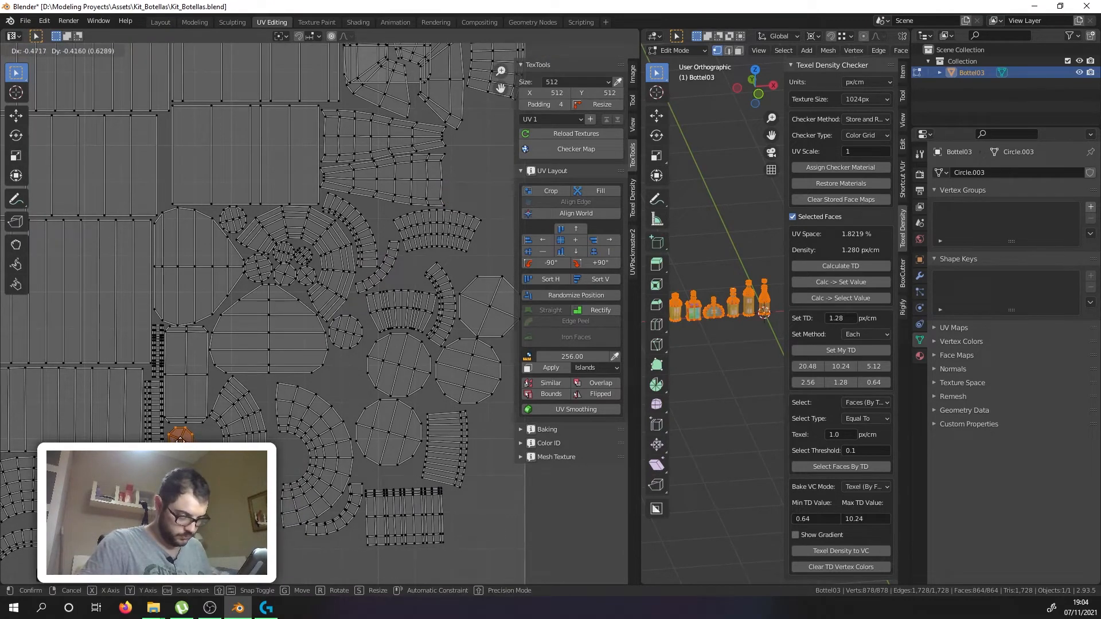
pyautogui.click(180, 440)
pyautogui.press('g')
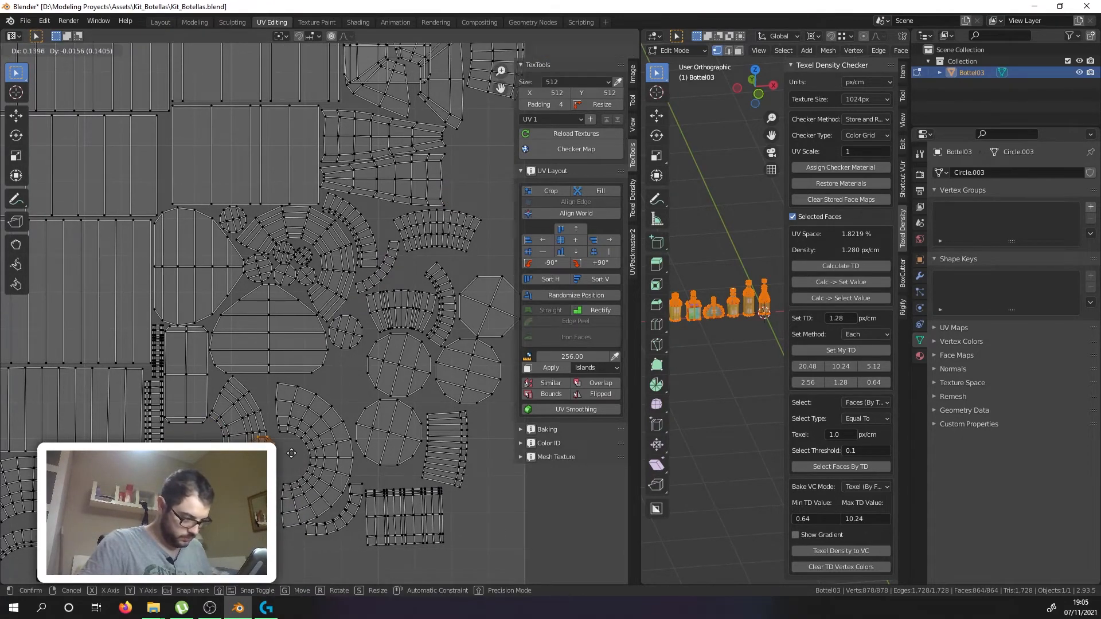
pyautogui.click(306, 457)
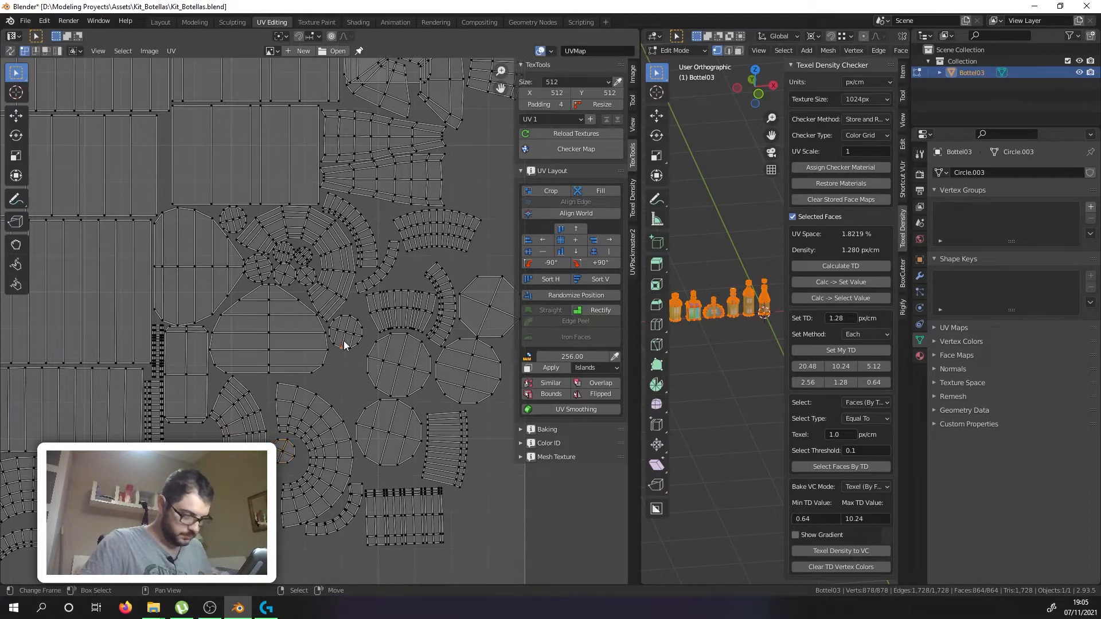
# Step: Move the round island between the dome and the large circles into the hollow of the other large arc
pyautogui.press('l')
pyautogui.press('g')
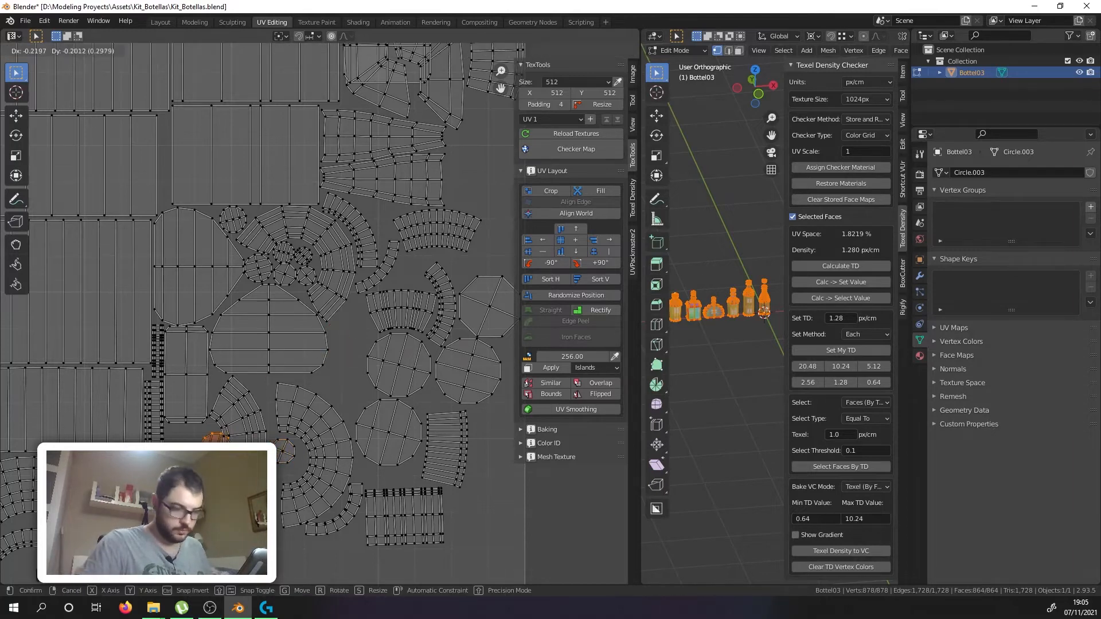
pyautogui.press('Return')
pyautogui.scroll(-2, 157, 448)
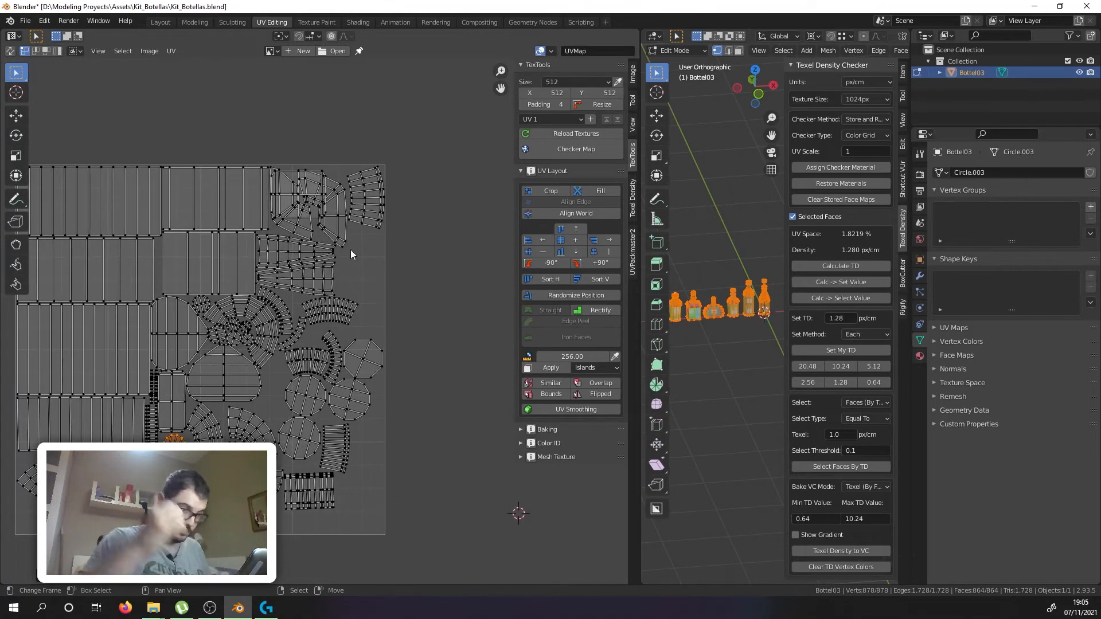
# Step: Move the overlapping rounded square panel away from the bent islands and place it against the wide rectangular panel
pyautogui.rightClick(362, 205)
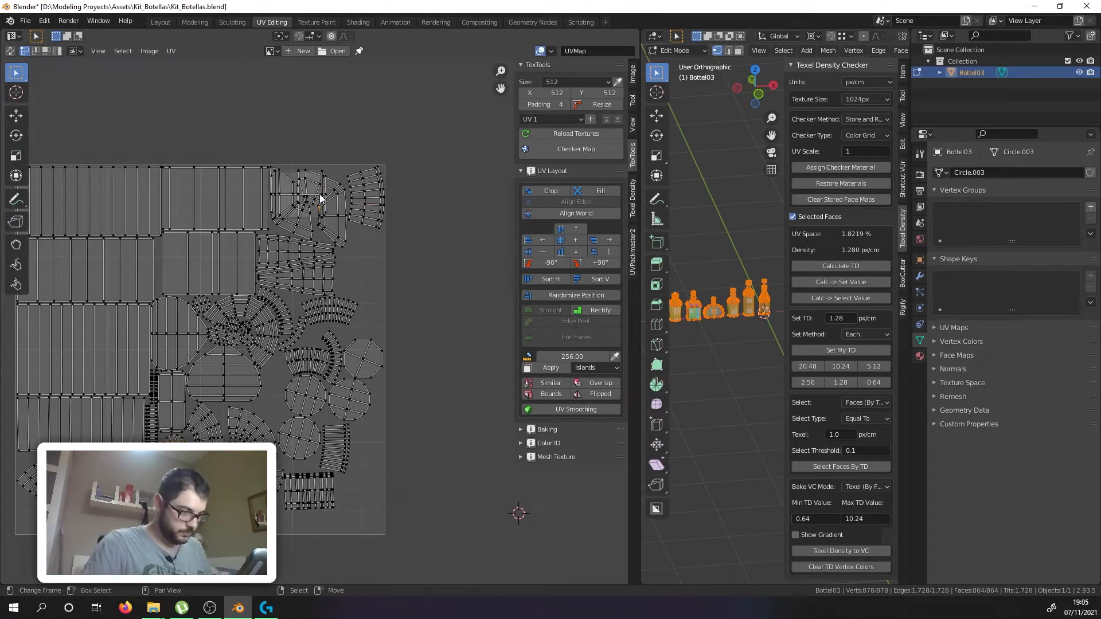
pyautogui.press('l')
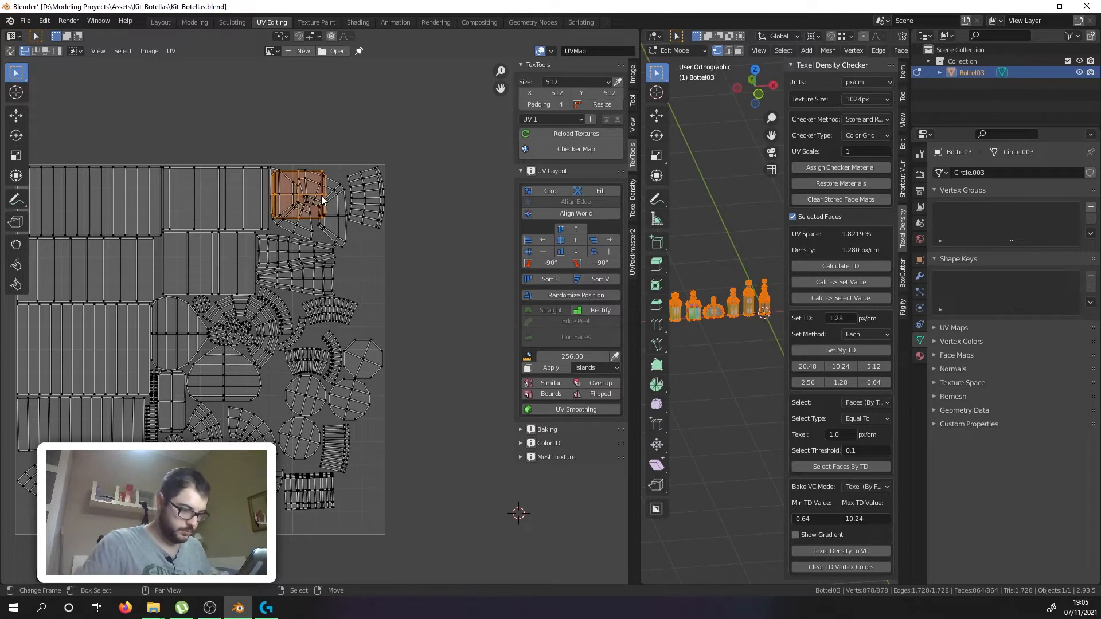
pyautogui.press('g')
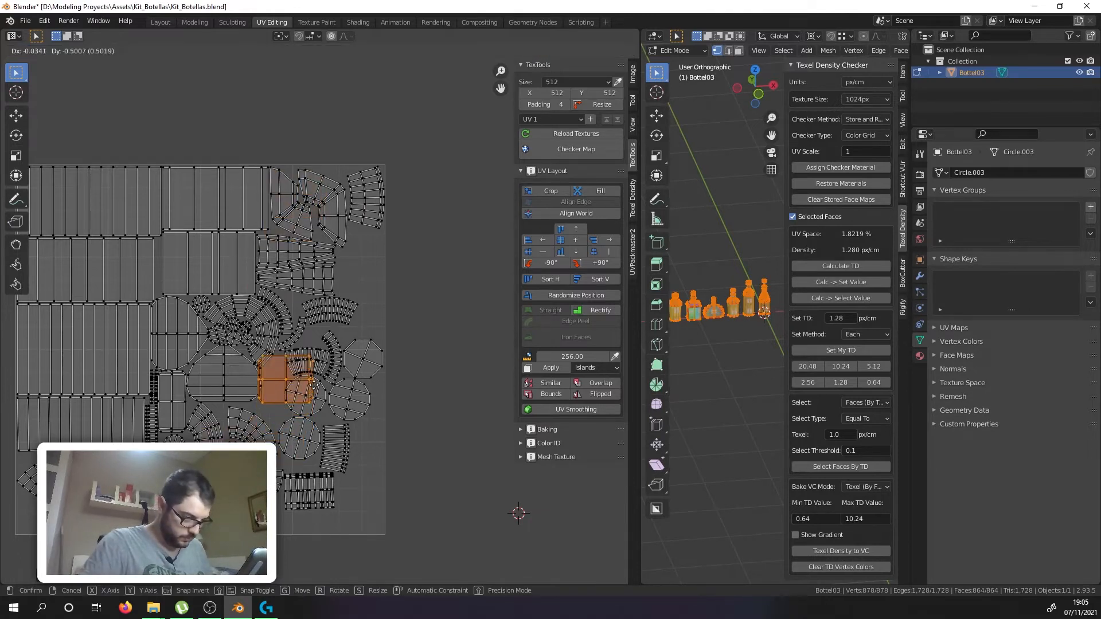
pyautogui.scroll(3, 321, 328)
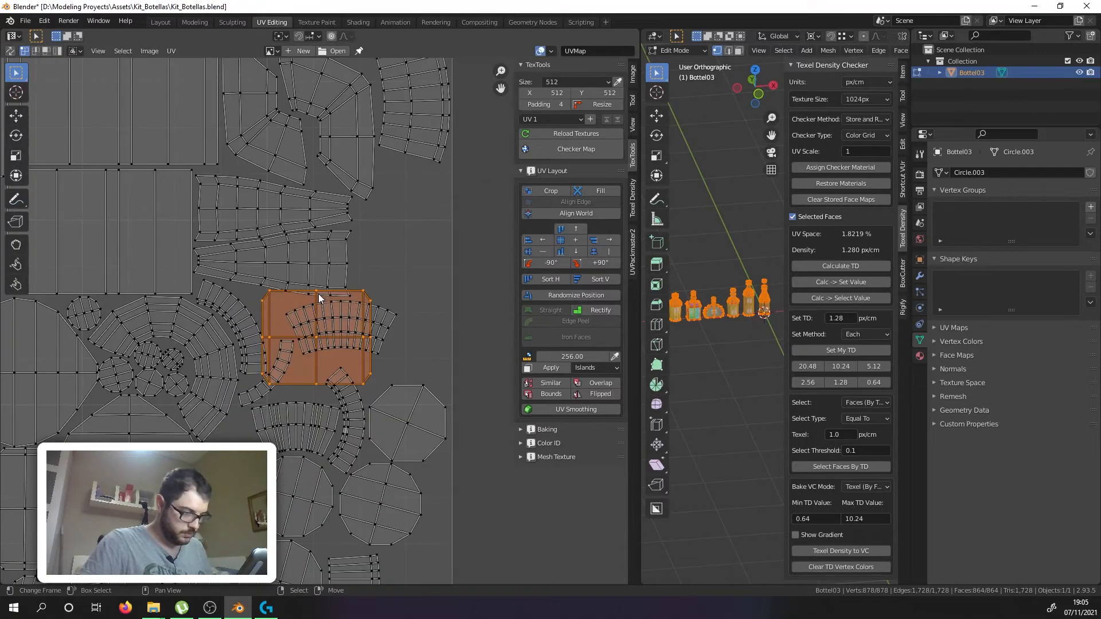
pyautogui.rightClick(320, 327)
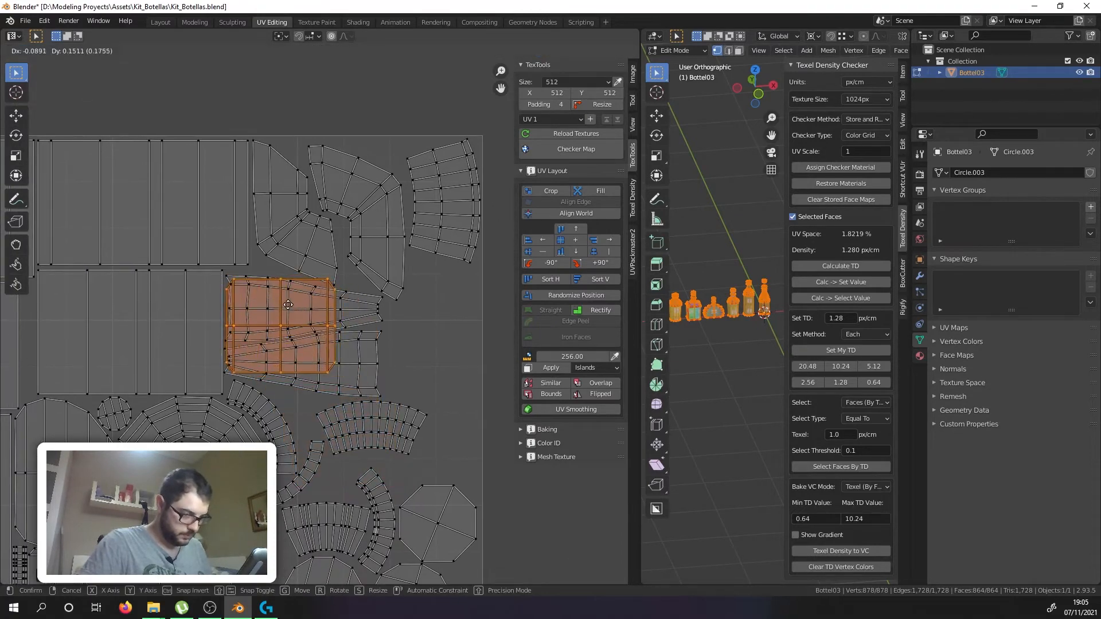
# Step: Rotate the two tapered islands upright and move them together to the free side of the rounded square panel
pyautogui.press('r')
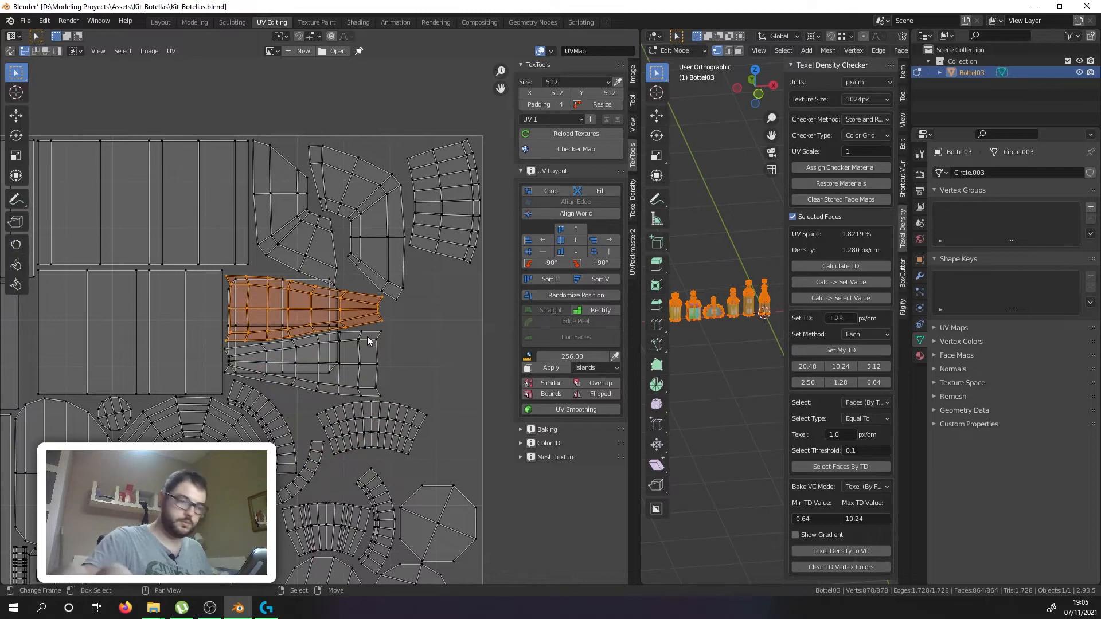
pyautogui.click(291, 466)
pyautogui.scroll(-4, 291, 467)
pyautogui.moveTo(292, 465); pyautogui.dragTo(339, 258, button='middle')
pyautogui.scroll(2, 339, 258)
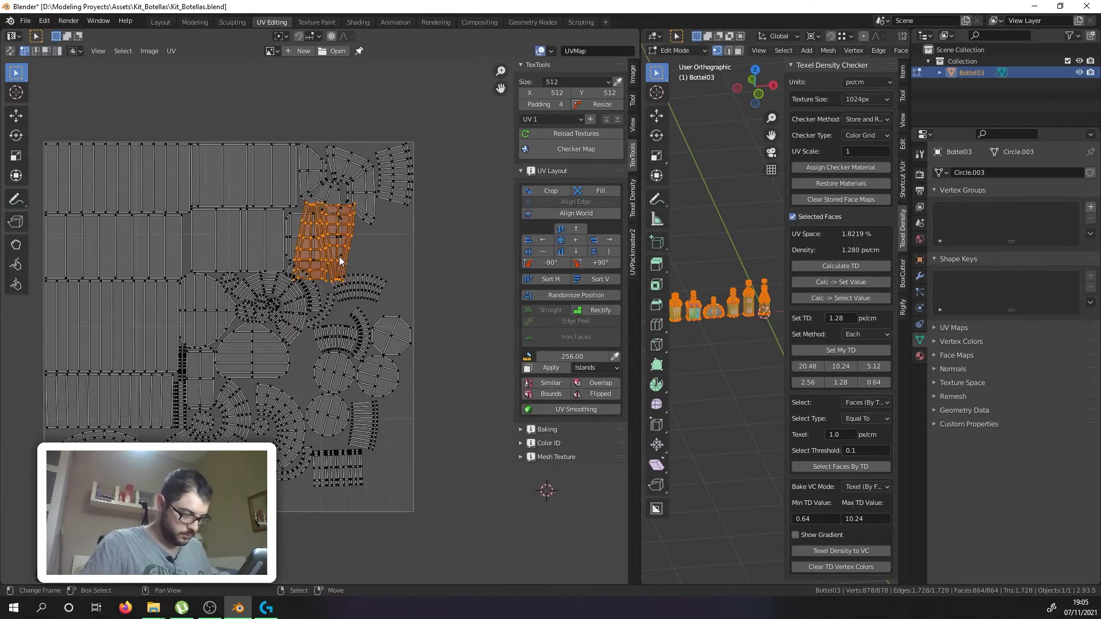
pyautogui.press('g')
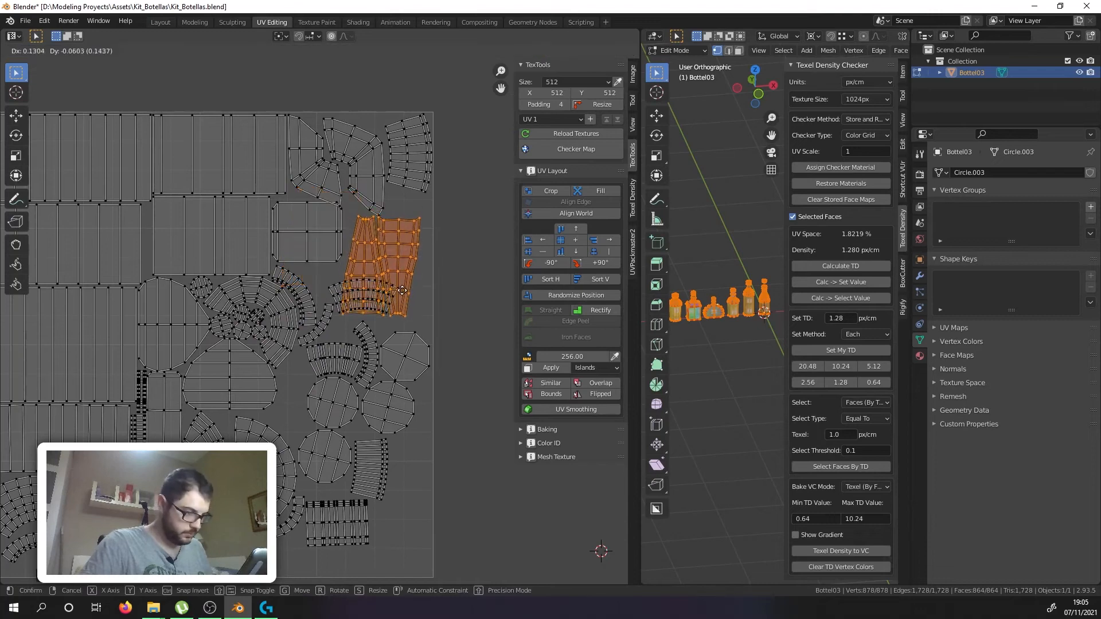
pyautogui.click(409, 274)
# Step: Straighten the pair of tapered islands with a slight rotation and shift them closer to the rounded square panel
pyautogui.scroll(2, 411, 267)
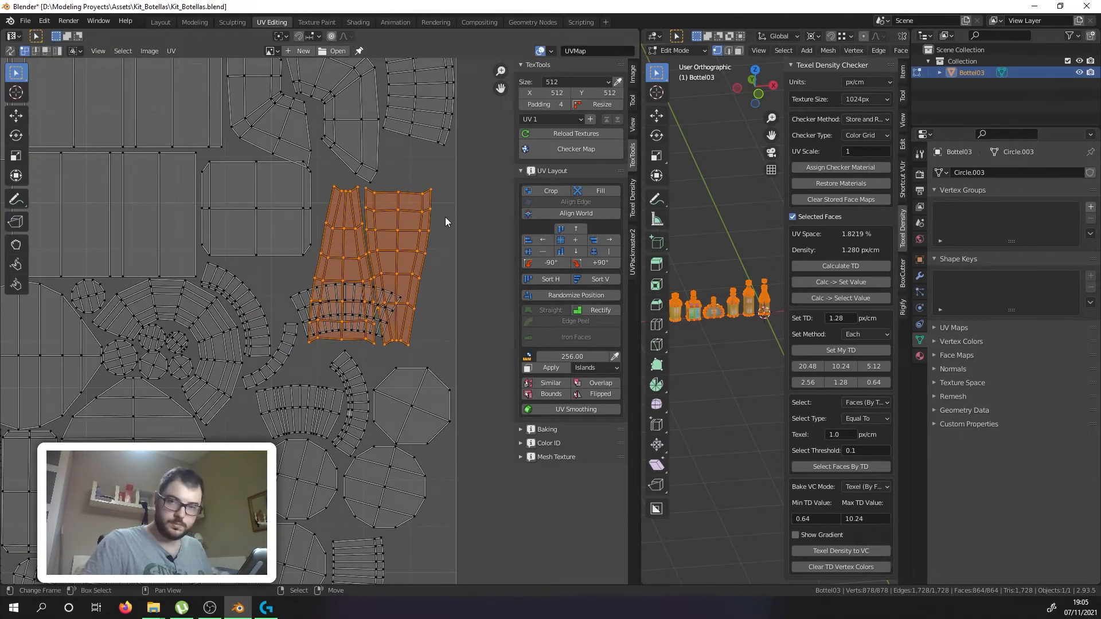
pyautogui.press('r')
pyautogui.click(398, 282)
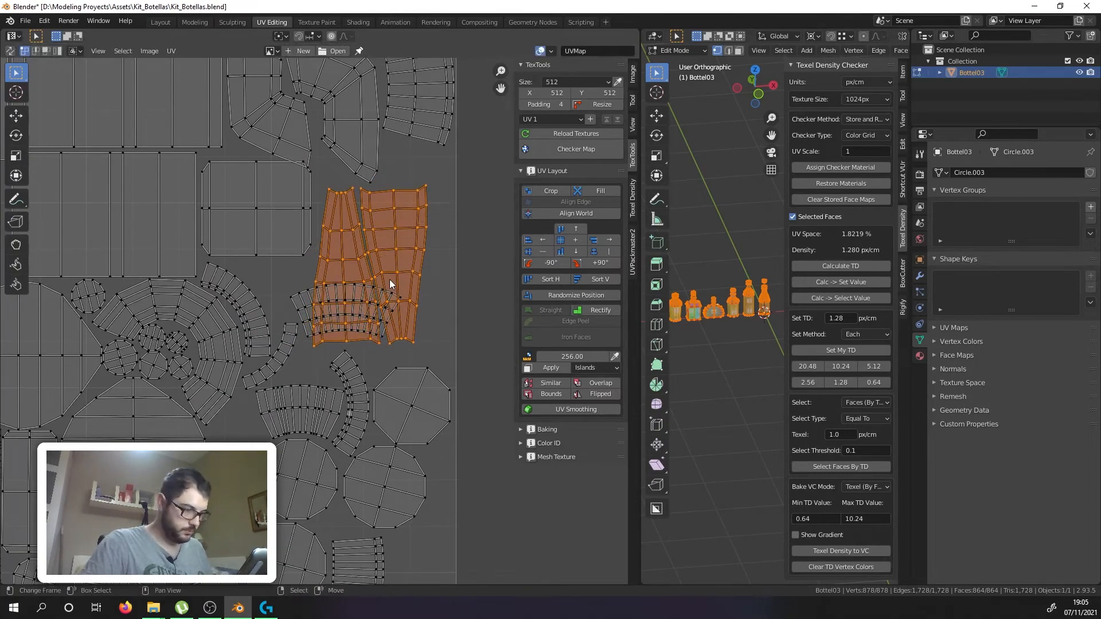
pyautogui.press('g')
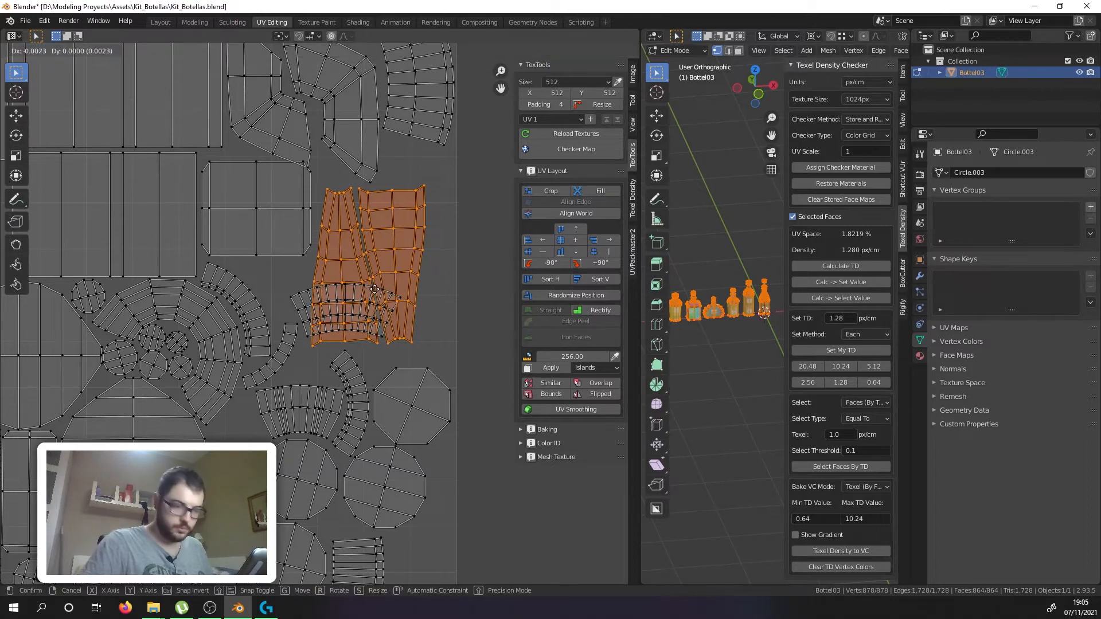
pyautogui.click(361, 290)
# Step: Move the wide curved island overlapping the tapered pair down toward the gap beside the dome-shaped island
pyautogui.press('l')
pyautogui.scroll(-1, 292, 303)
pyautogui.moveTo(322, 306); pyautogui.dragTo(380, 276, button='middle')
pyautogui.press('g')
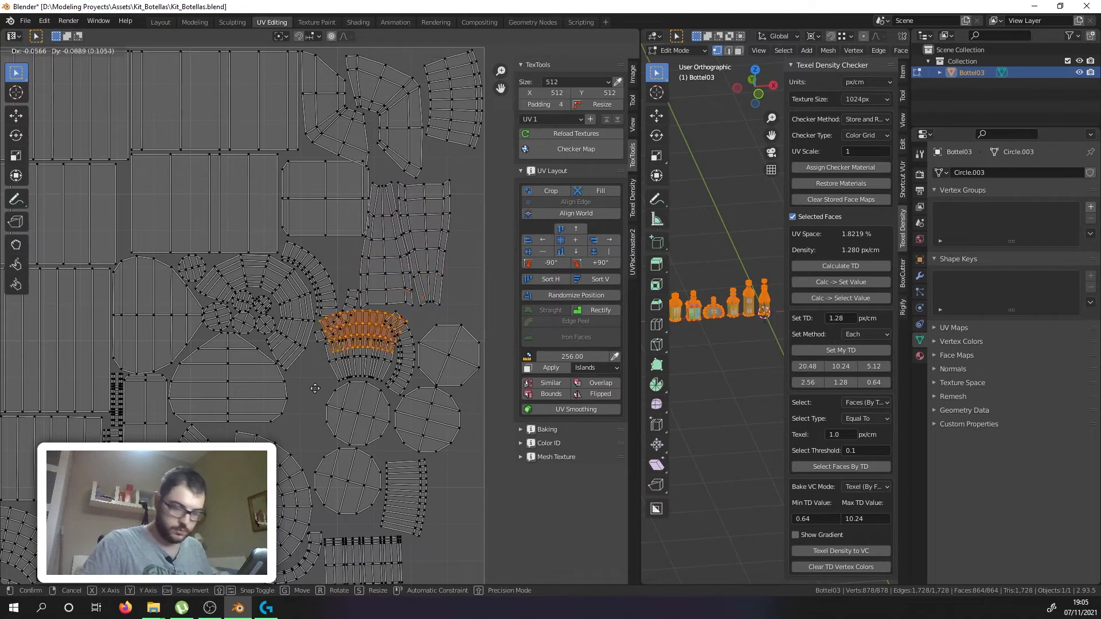
pyautogui.click(268, 462)
# Step: Rotate the wide curved island upright and fit it between the dome-shaped island and the neighbouring large circle
pyautogui.scroll(2, 304, 398)
pyautogui.press('r')
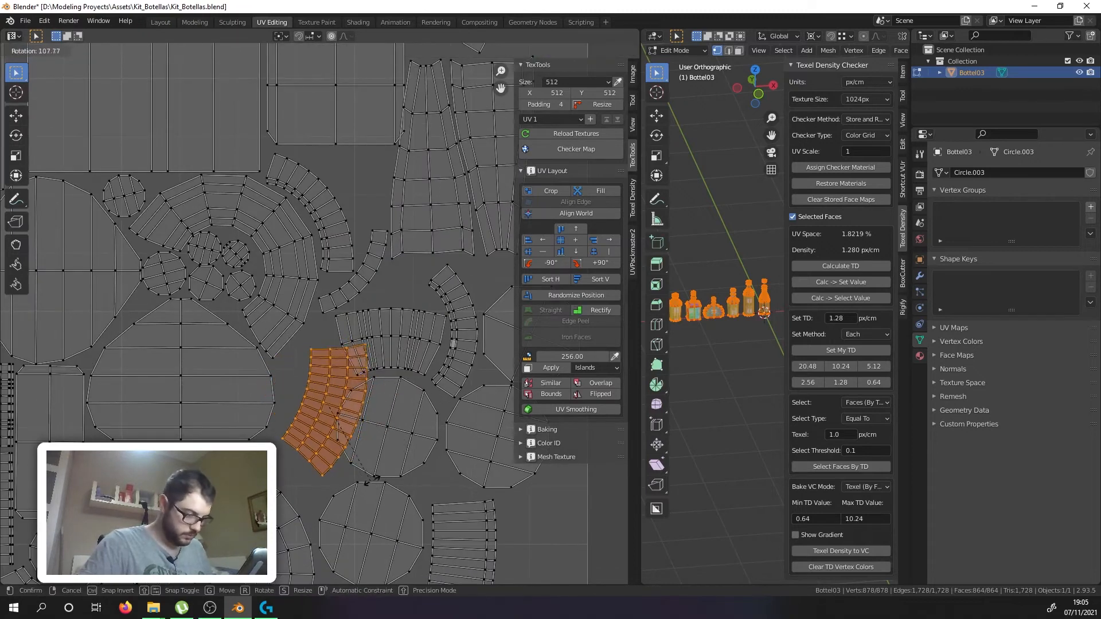
pyautogui.click(373, 472)
pyautogui.press('g')
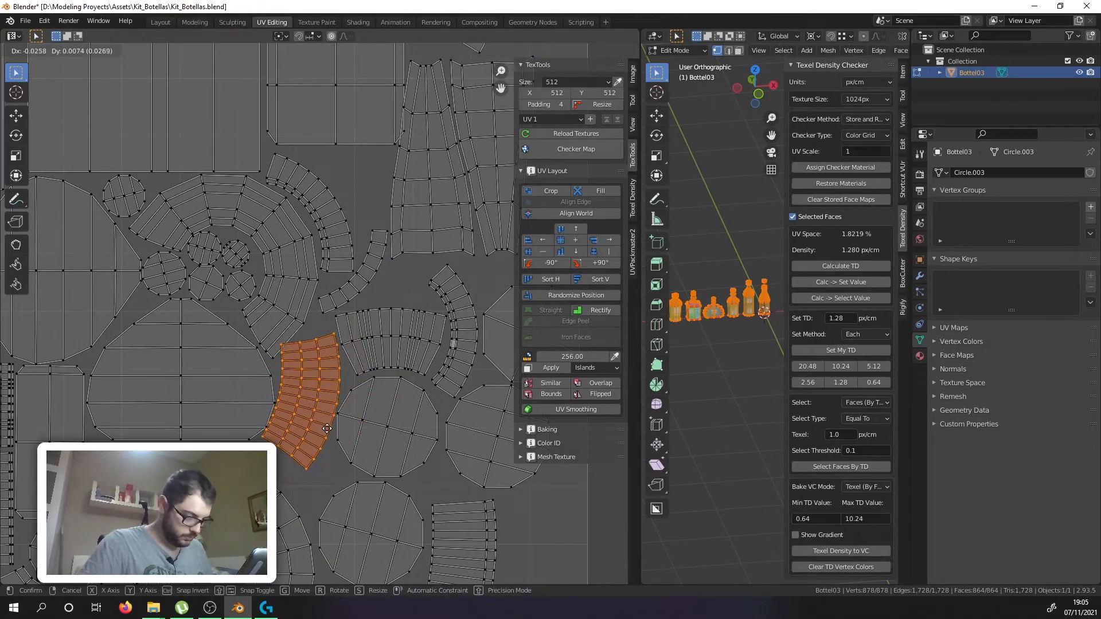
pyautogui.scroll(1, 327, 428)
pyautogui.click(314, 407)
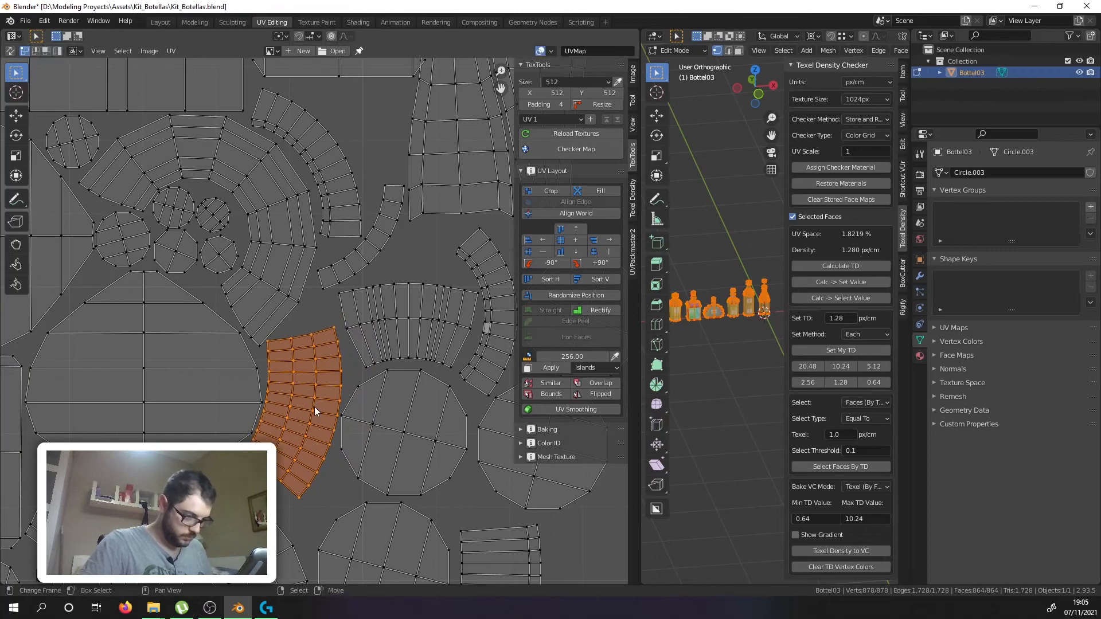
# Step: Rotate the large arc nearest the circles slightly and nudge it closer to the small circle in its hollow
pyautogui.scroll(-5, 315, 407)
pyautogui.scroll(3, 314, 414)
pyautogui.click(291, 416)
pyautogui.hotkey('ctrl', 'l')
pyautogui.press('r')
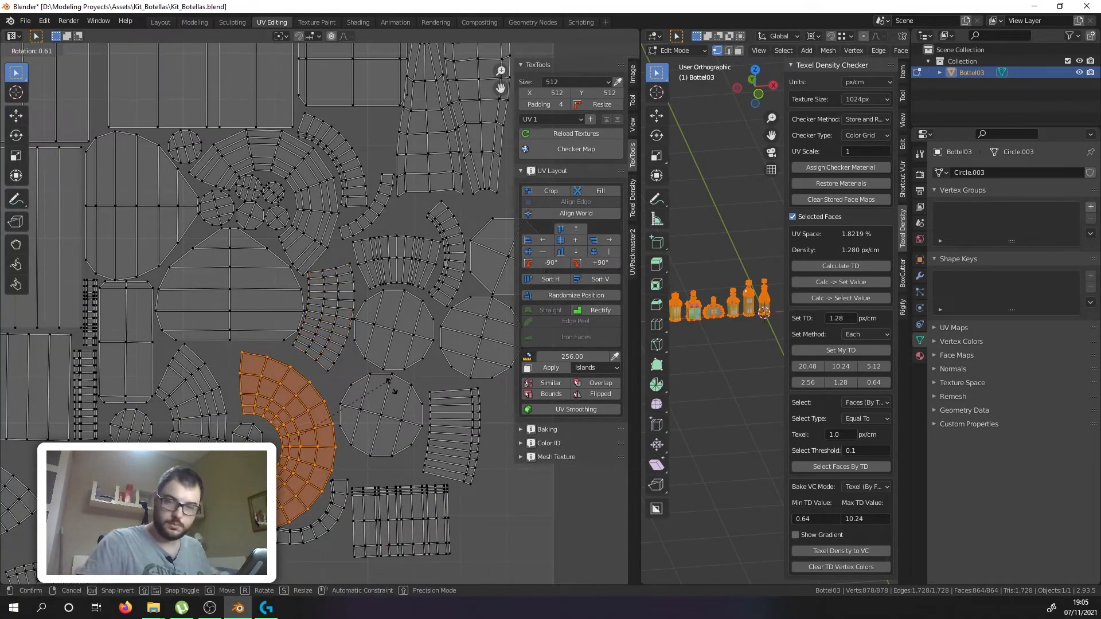
pyautogui.click(394, 420)
pyautogui.press('g')
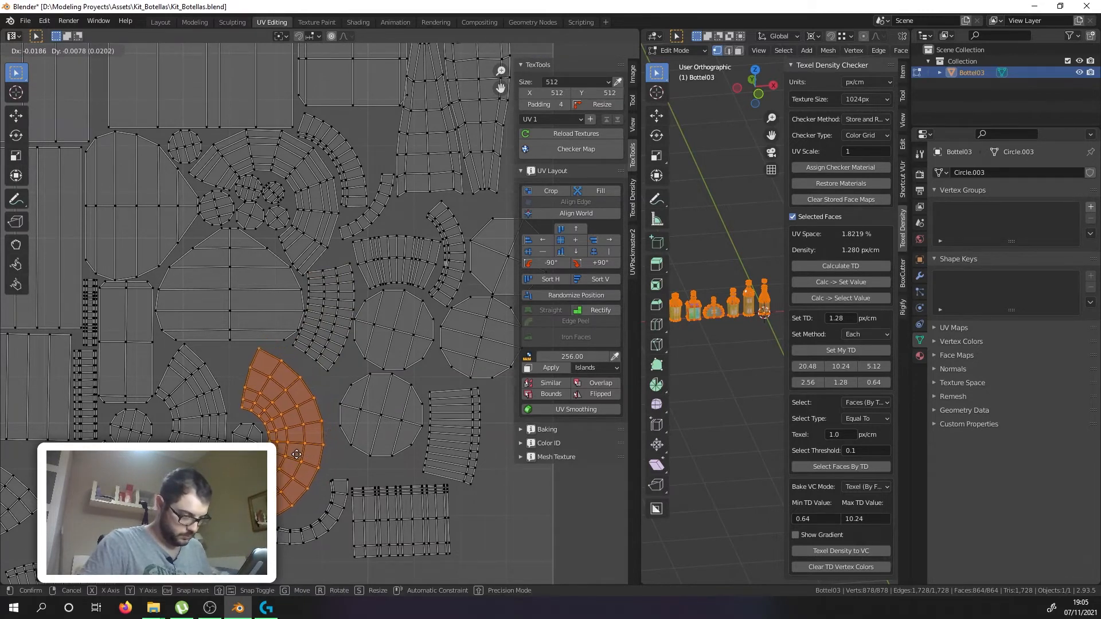
pyautogui.click(296, 456)
pyautogui.click(328, 501)
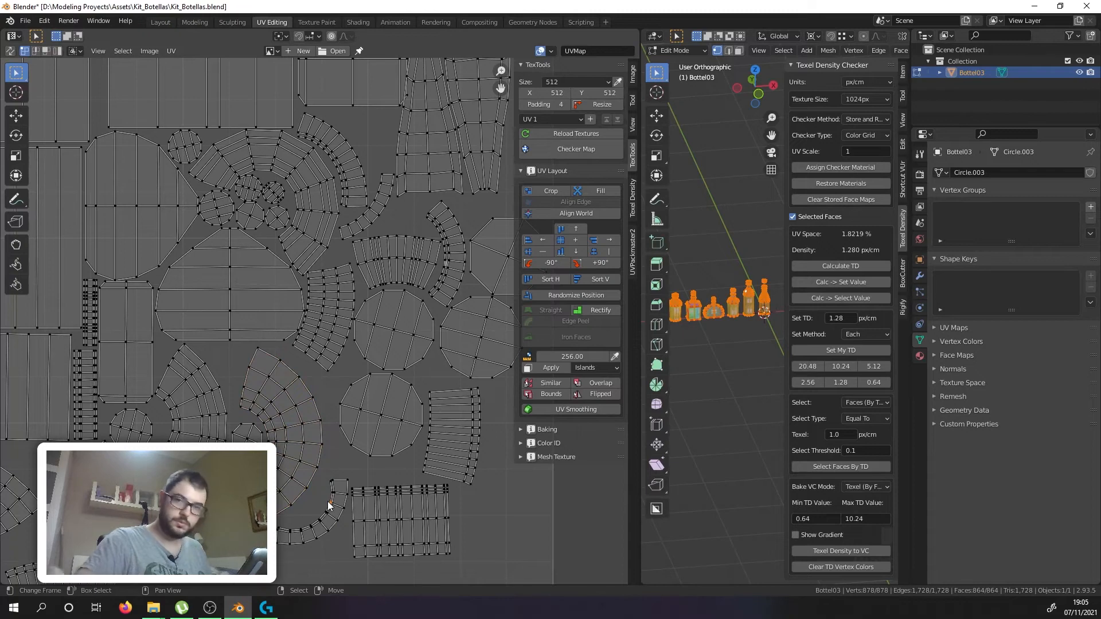
pyautogui.scroll(-2, 328, 501)
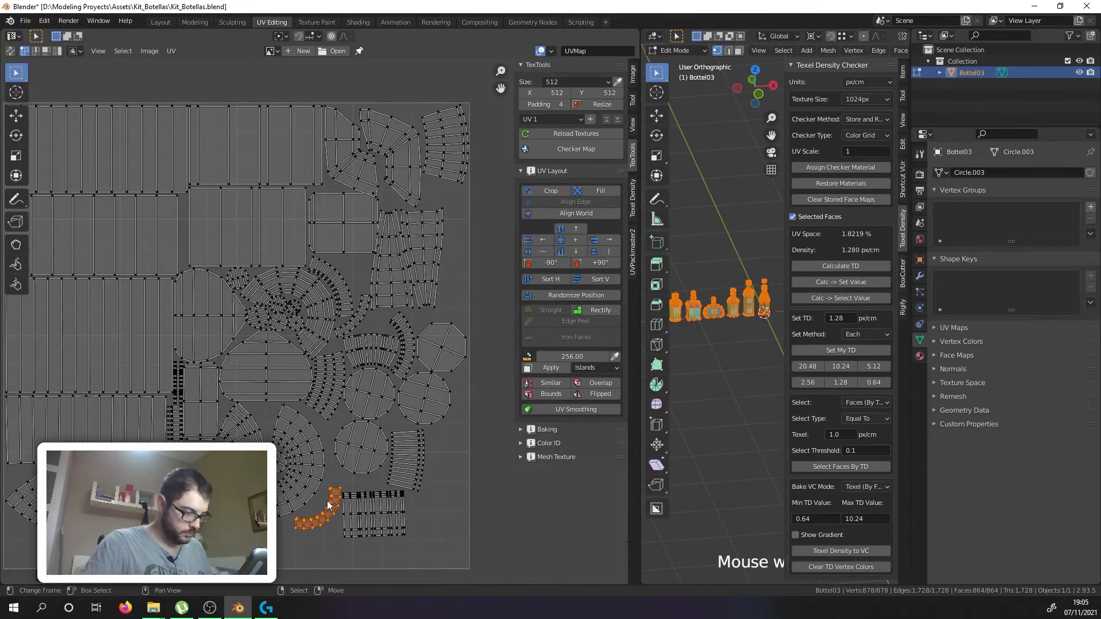
pyautogui.moveTo(328, 505); pyautogui.dragTo(310, 524, button='middle')
# Step: Shift the pair of tapered islands slightly along the X axis, away from the rounded square panel
pyautogui.scroll(5, 373, 295)
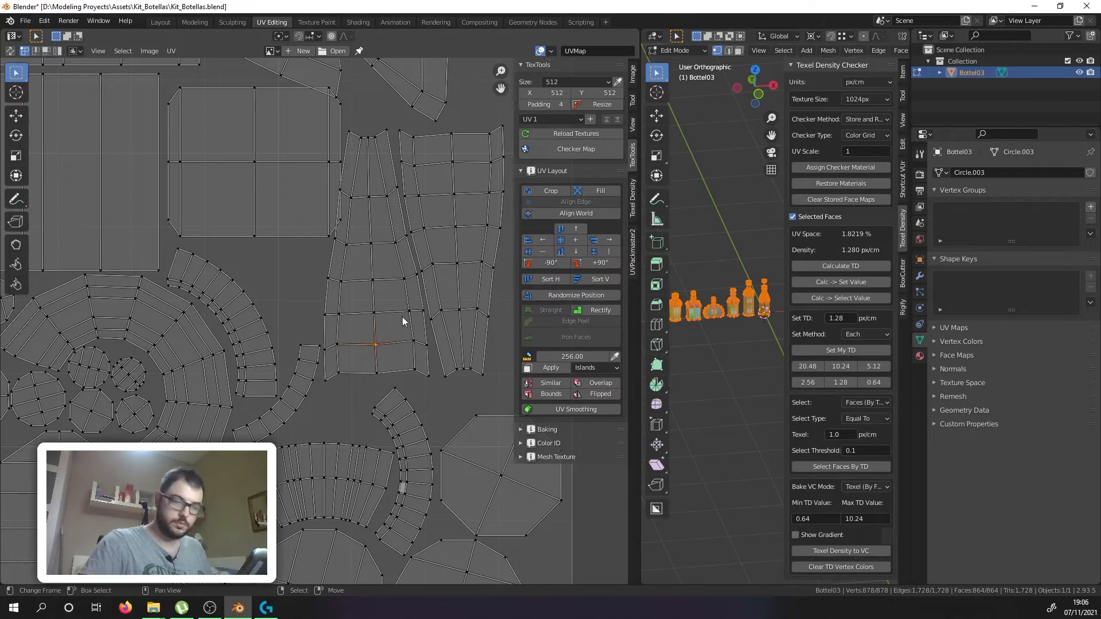
pyautogui.press('l')
pyautogui.press('l')
pyautogui.press('g')
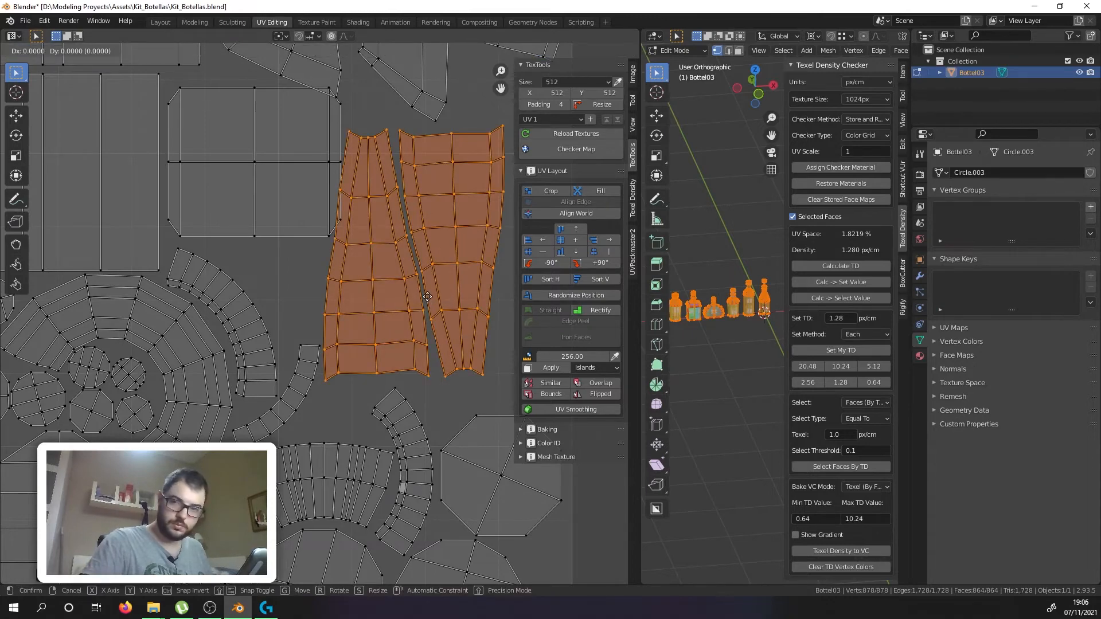
pyautogui.press('x')
pyautogui.click(435, 299)
pyautogui.scroll(-4, 409, 316)
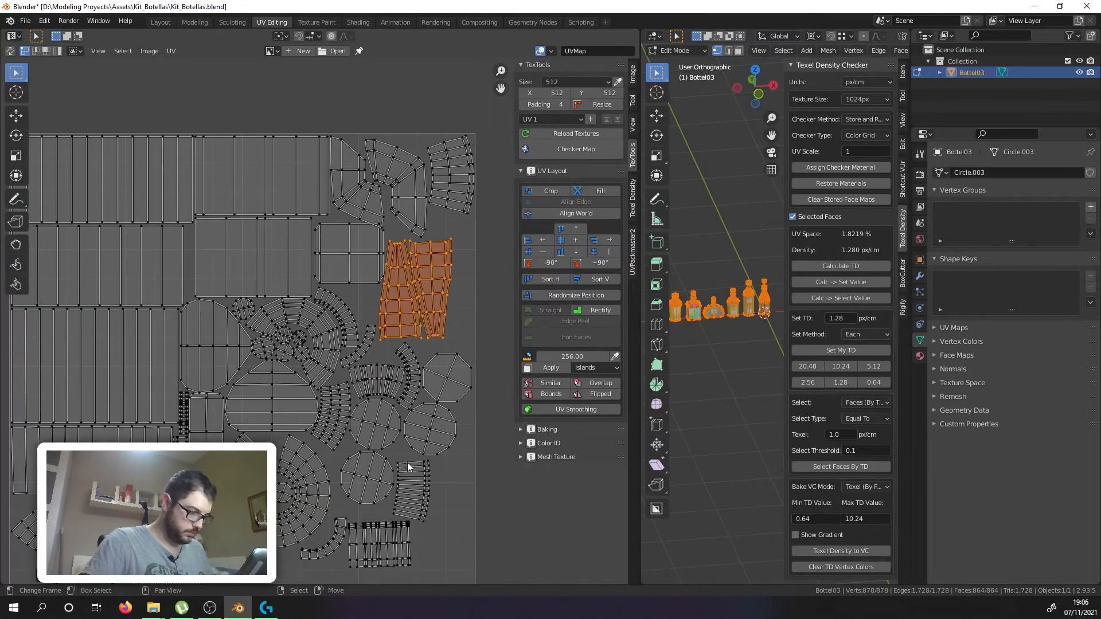
# Step: Try to turn the large arc below the lowest striped rectangular panel upside down, and undo the rotation
pyautogui.moveTo(341, 557); pyautogui.dragTo(346, 479, button='middle')
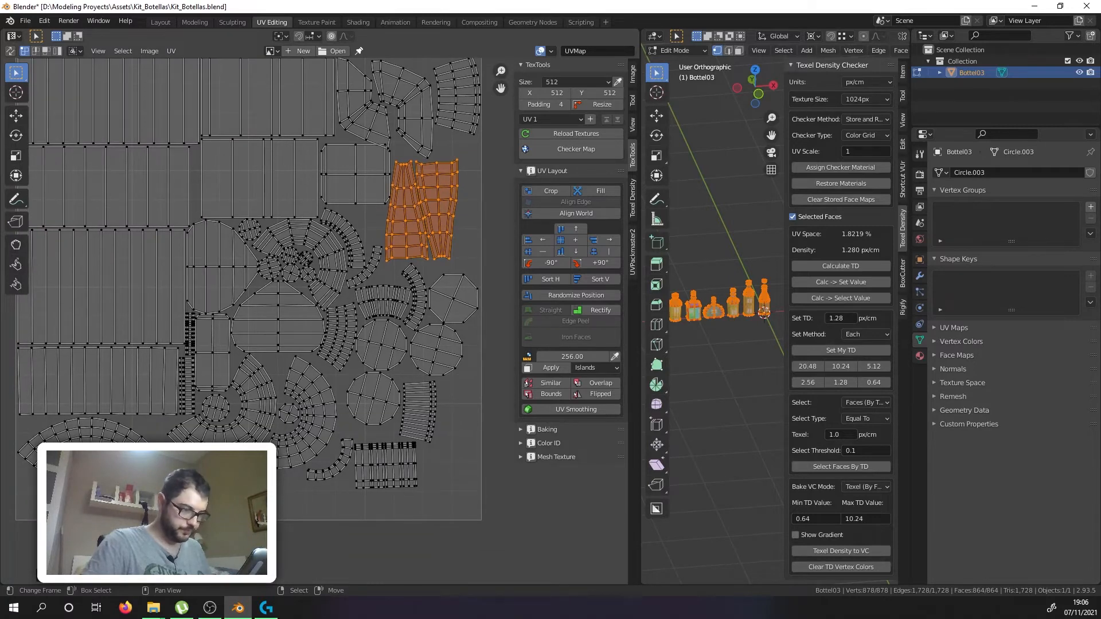
pyautogui.moveTo(345, 297); pyautogui.dragTo(297, 426, button='middle')
pyautogui.click(326, 245)
pyautogui.moveTo(327, 245); pyautogui.dragTo(317, 203, button='middle')
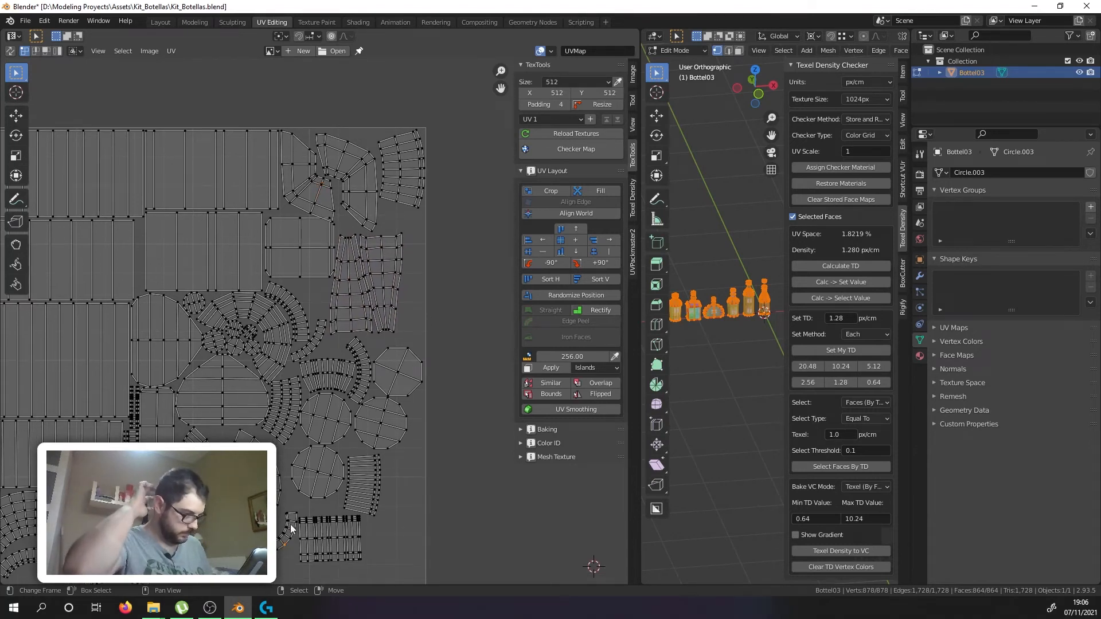
pyautogui.scroll(-2, 381, 344)
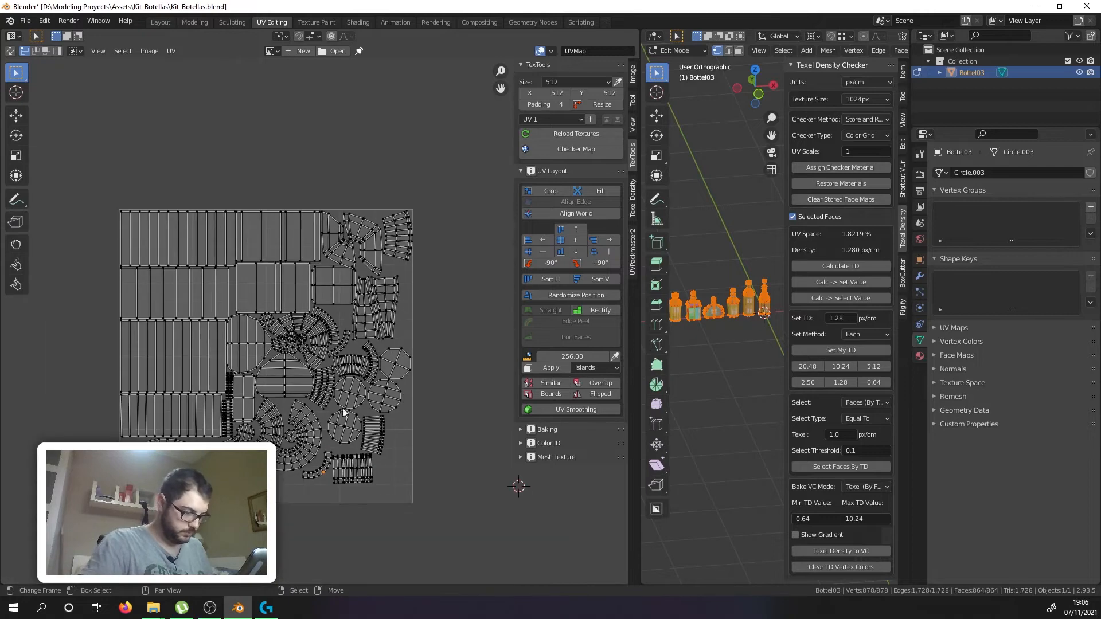
pyautogui.scroll(1, 284, 449)
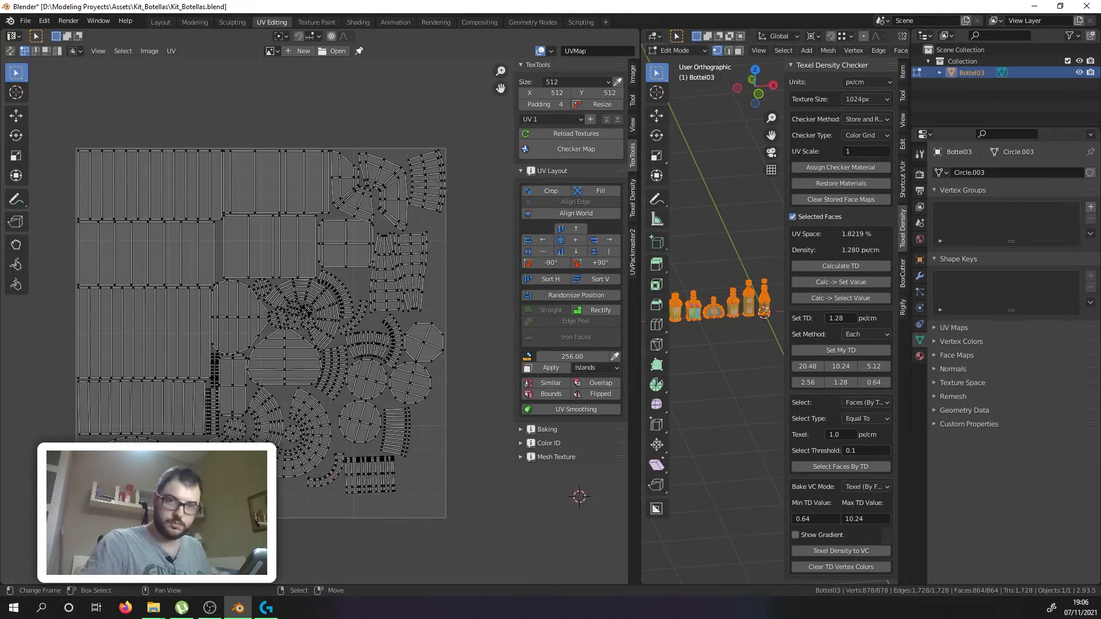
pyautogui.press('r')
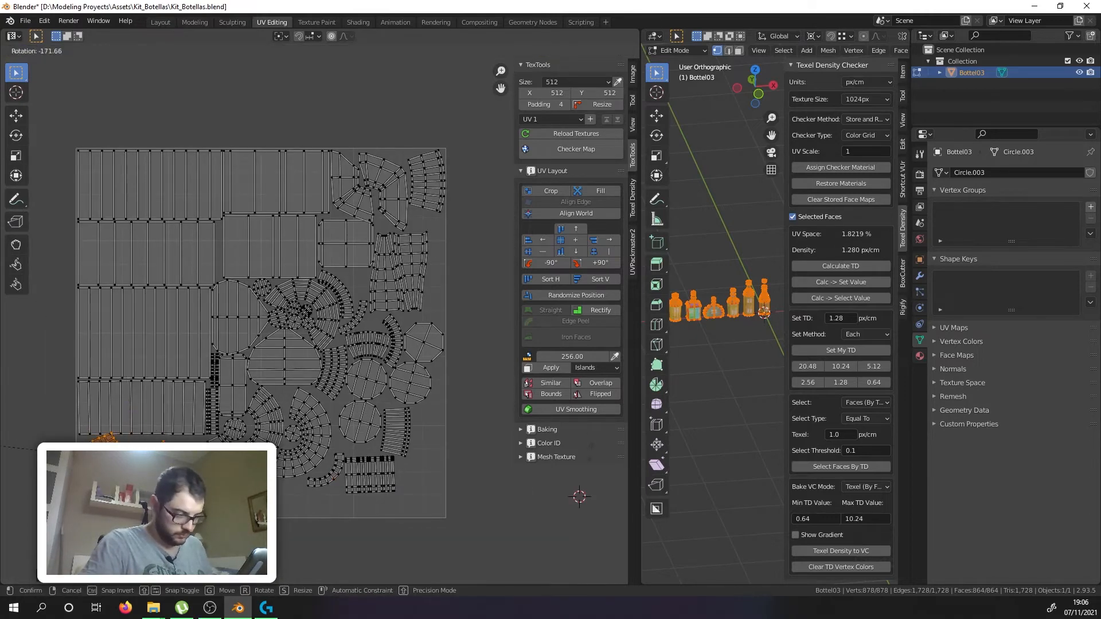
pyautogui.click(593, 468)
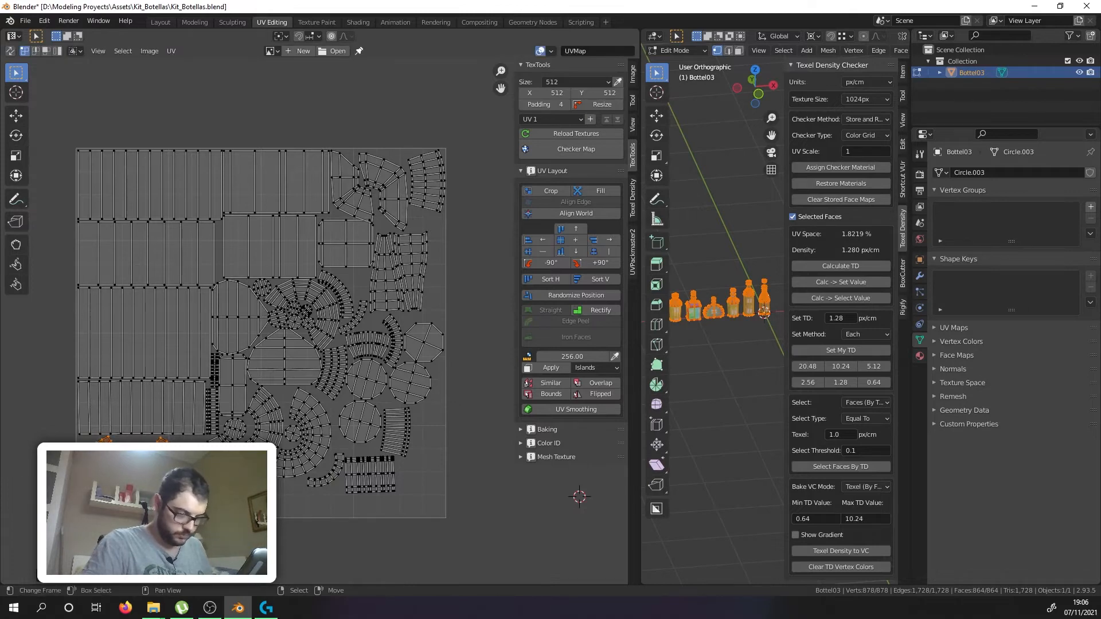
pyautogui.scroll(2, 75, 459)
pyautogui.hotkey('ctrl', 'z')
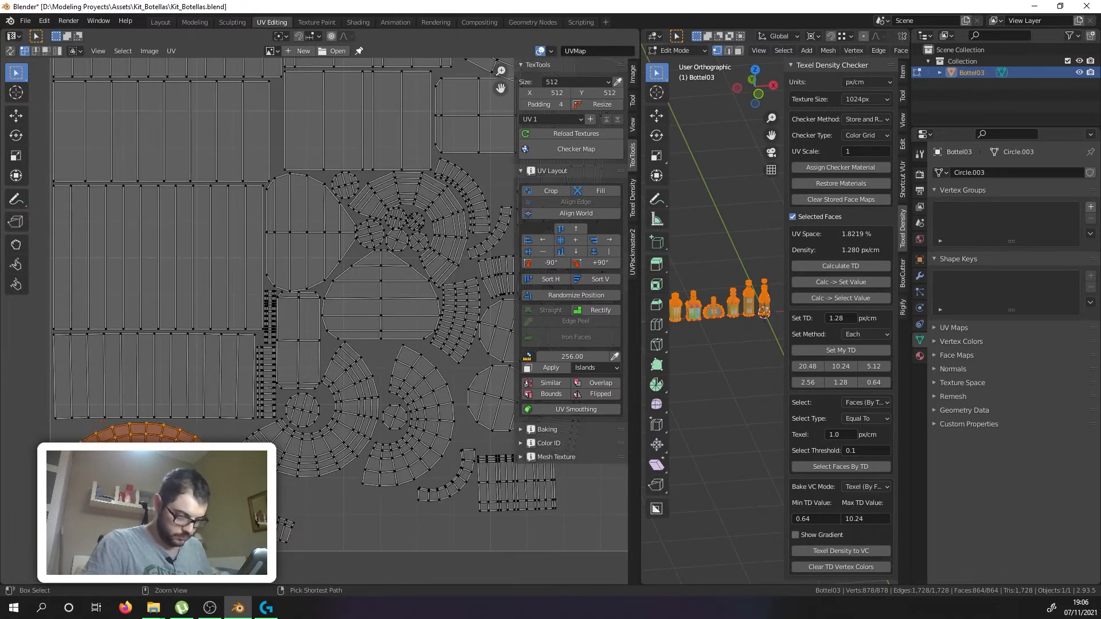
# Step: Try to rotate the large arc below the striped panel and shift it toward the left border of the UV square
pyautogui.press('r')
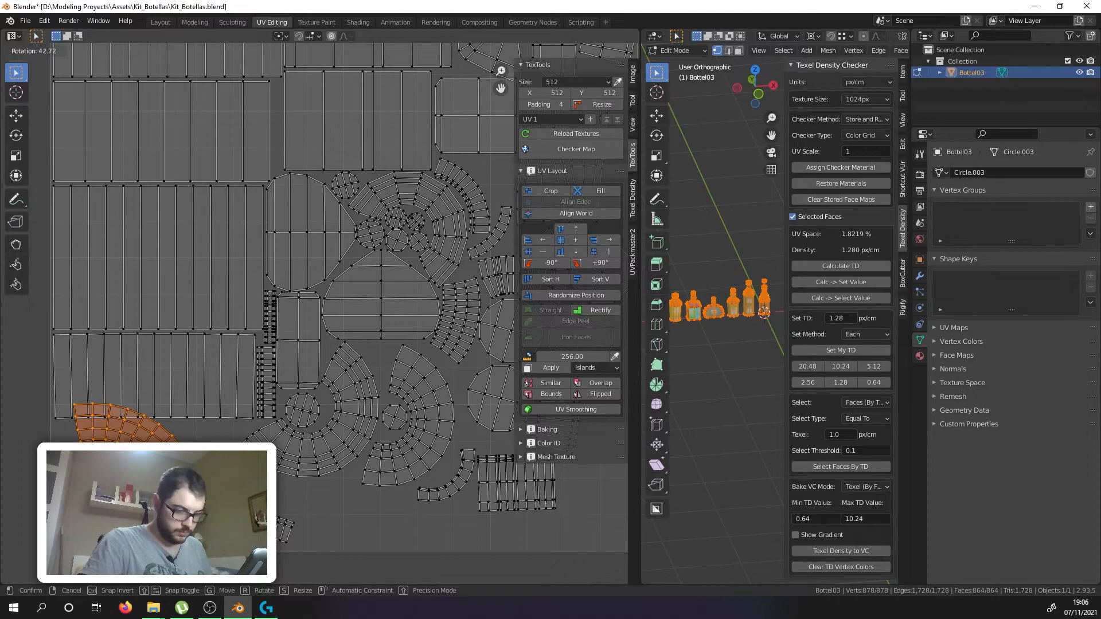
pyautogui.press('Return')
pyautogui.press('r')
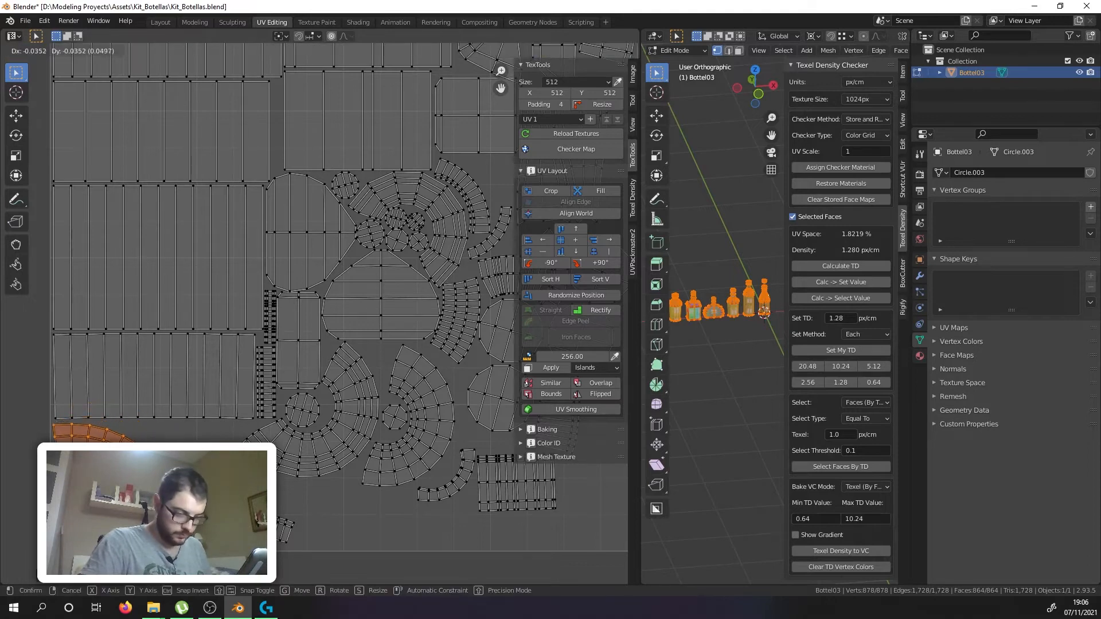
pyautogui.press('Return')
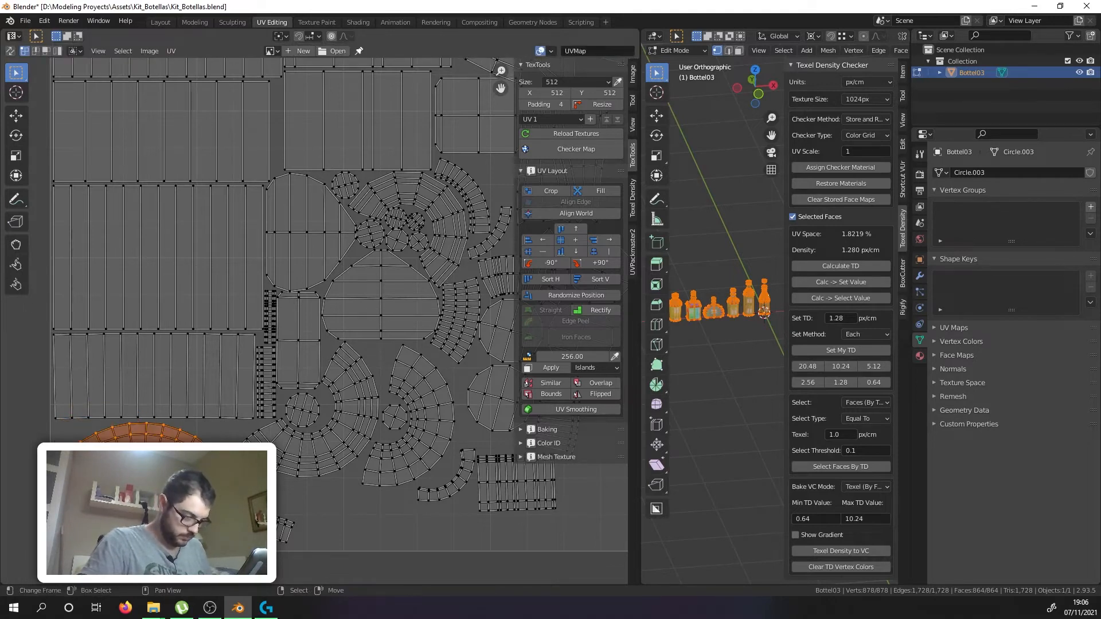
# Step: Rotate the large arc by about 17 degrees and fit it closely beneath the striped panel along the UV square's left border
pyautogui.hotkey('alt', 'a')
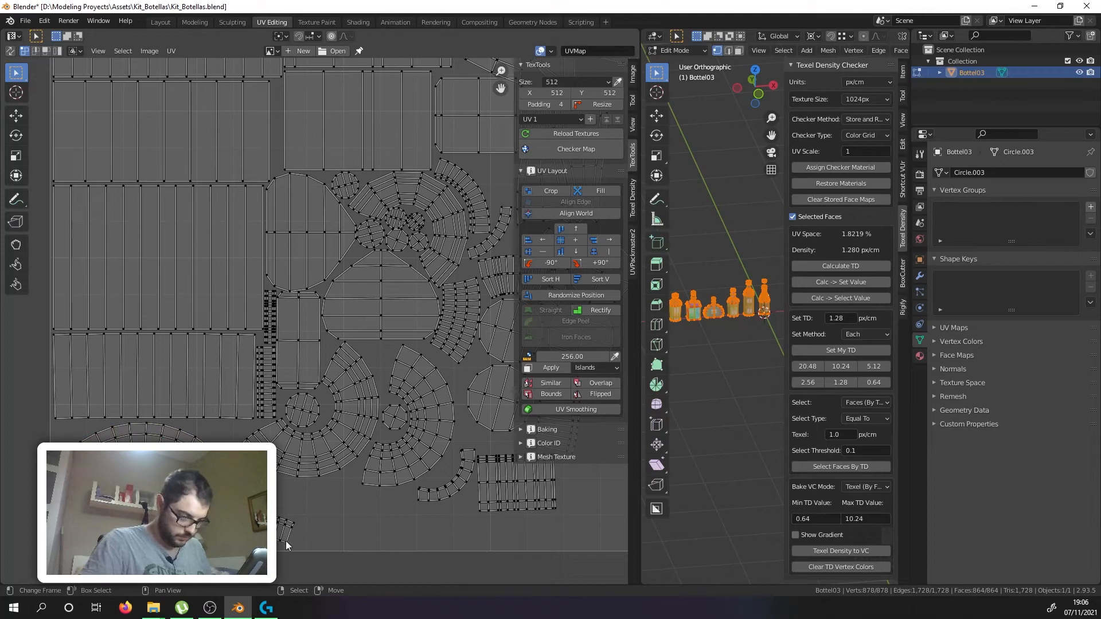
pyautogui.press('l')
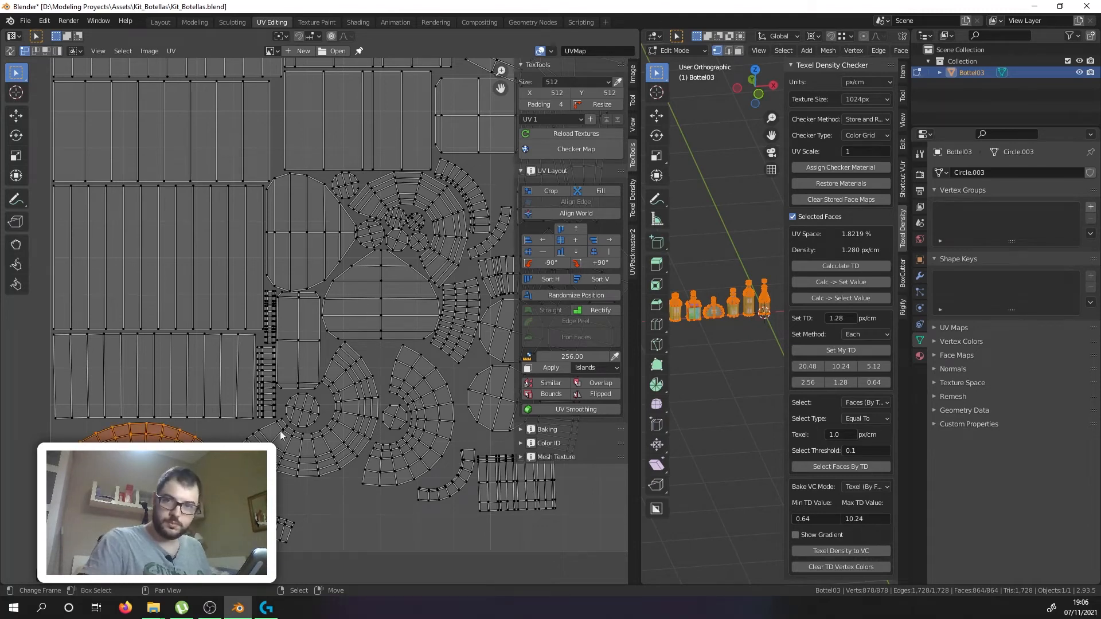
pyautogui.press('r')
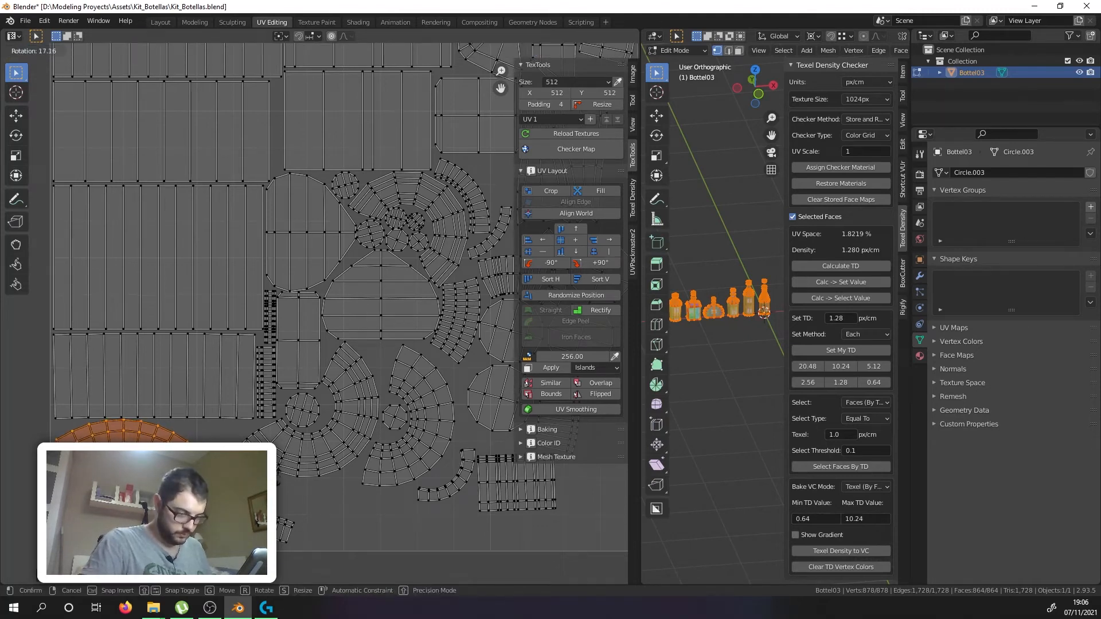
pyautogui.click(140, 440)
pyautogui.scroll(3, 139, 440)
pyautogui.press('g')
pyautogui.click(139, 440)
pyautogui.scroll(-3, 139, 440)
pyautogui.hotkey('alt', 'a')
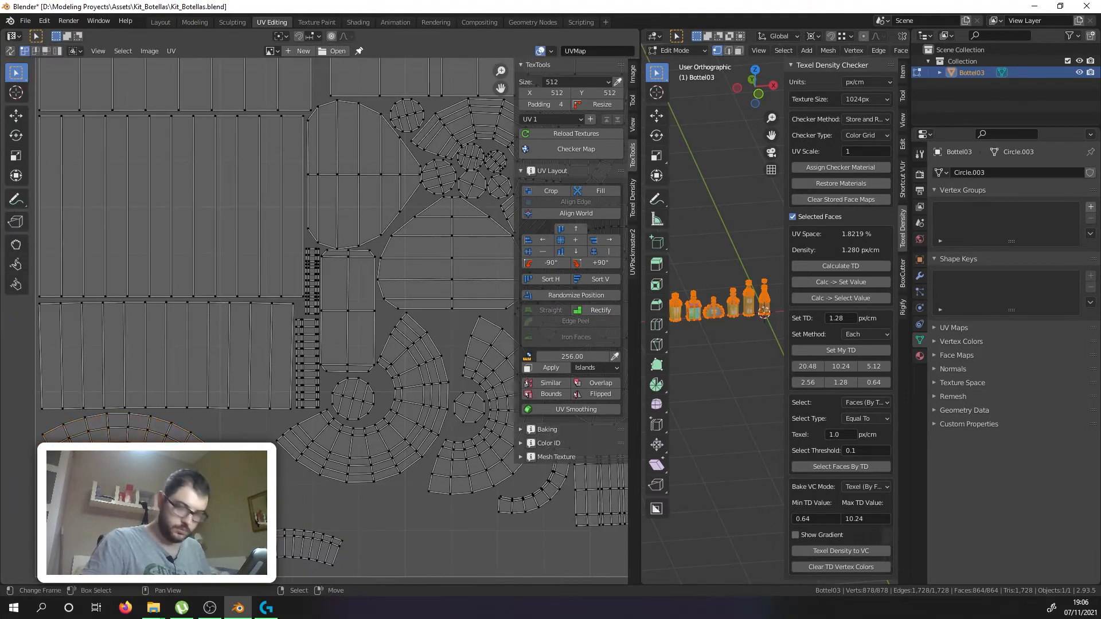
# Step: Move the curved strip up, rotate it about 57 degrees and nest it between the large arc and the neighbouring ring-shaped island
pyautogui.press('g')
pyautogui.click(269, 484)
pyautogui.press('r')
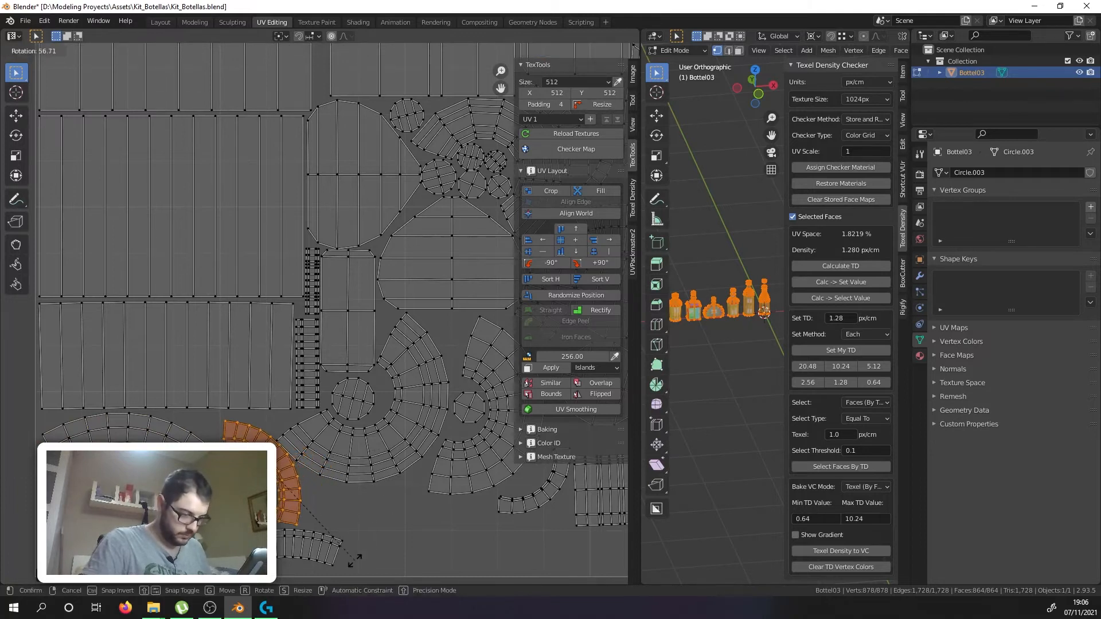
pyautogui.click(310, 505)
pyautogui.press('g')
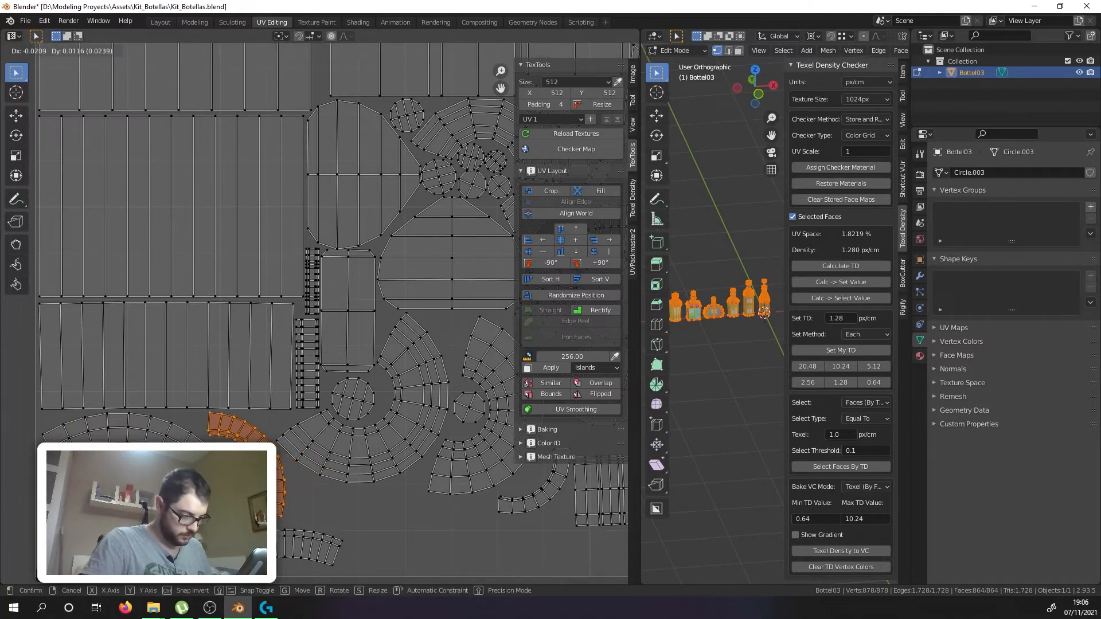
pyautogui.click(305, 554)
# Step: Move the small tapered island below the two ring-shaped islands, turn it around by about 185 degrees and nudge it into their gap
pyautogui.scroll(2, 303, 554)
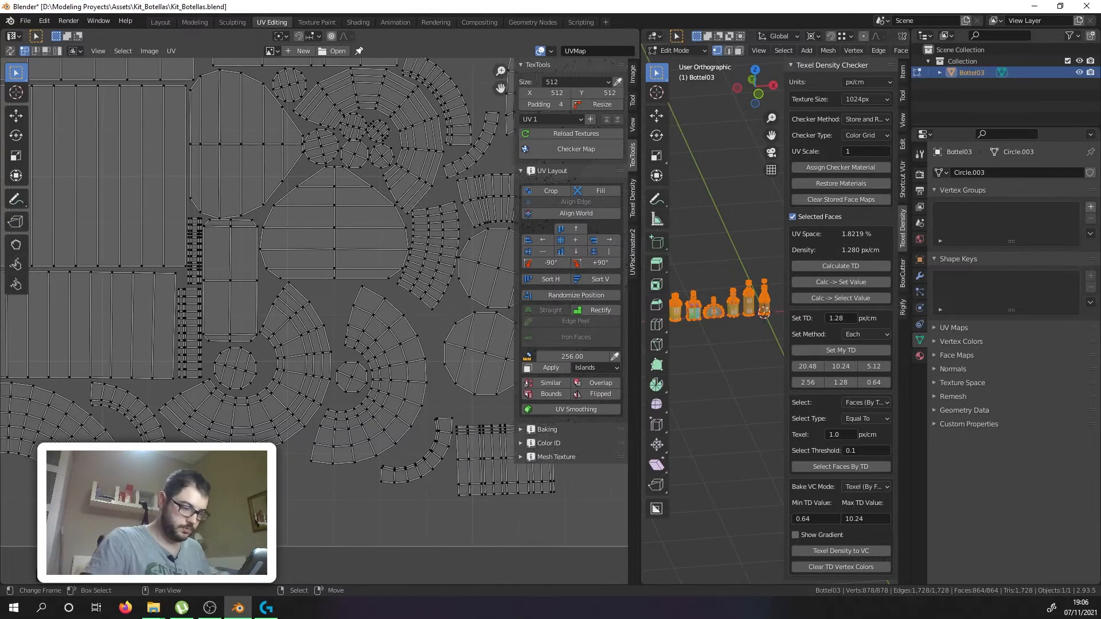
pyautogui.press('g')
pyautogui.click(285, 482)
pyautogui.press('r')
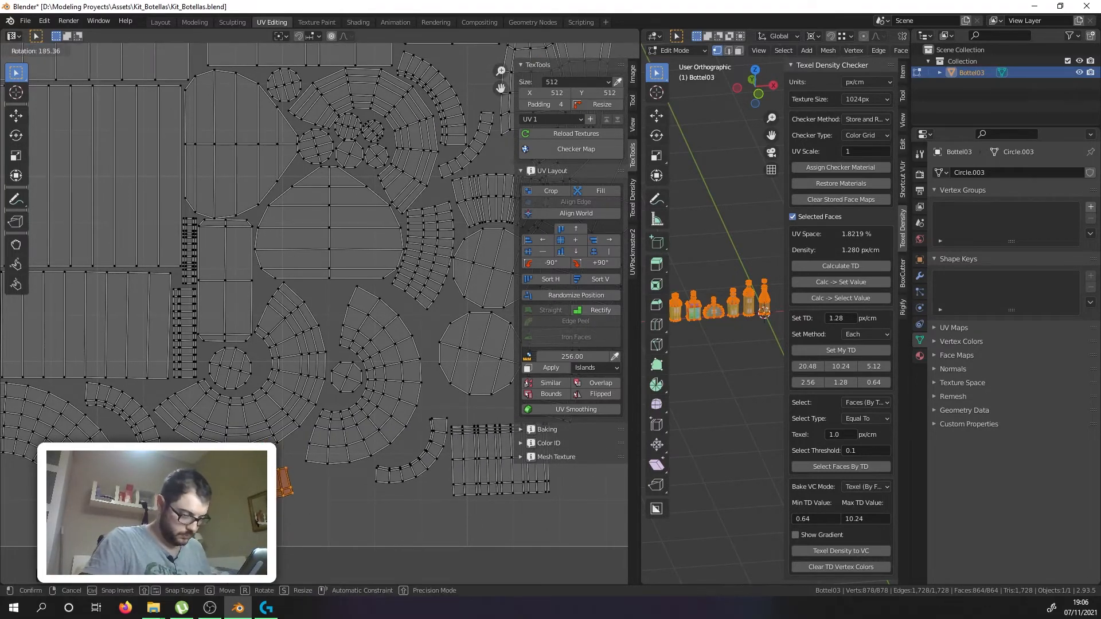
pyautogui.click(285, 483)
pyautogui.press('g')
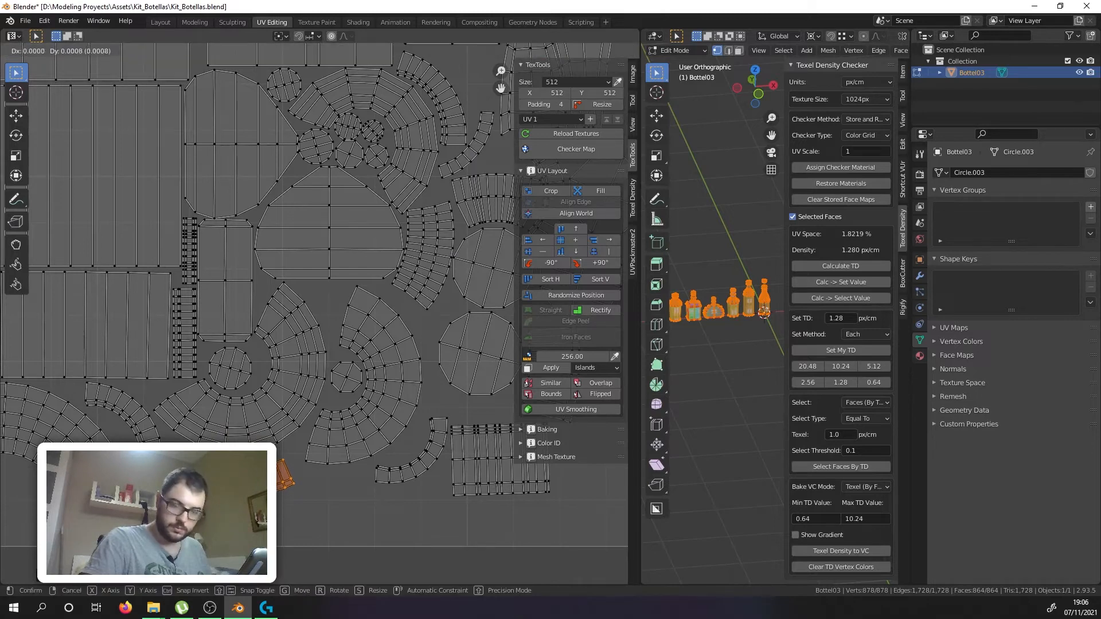
pyautogui.click(279, 472)
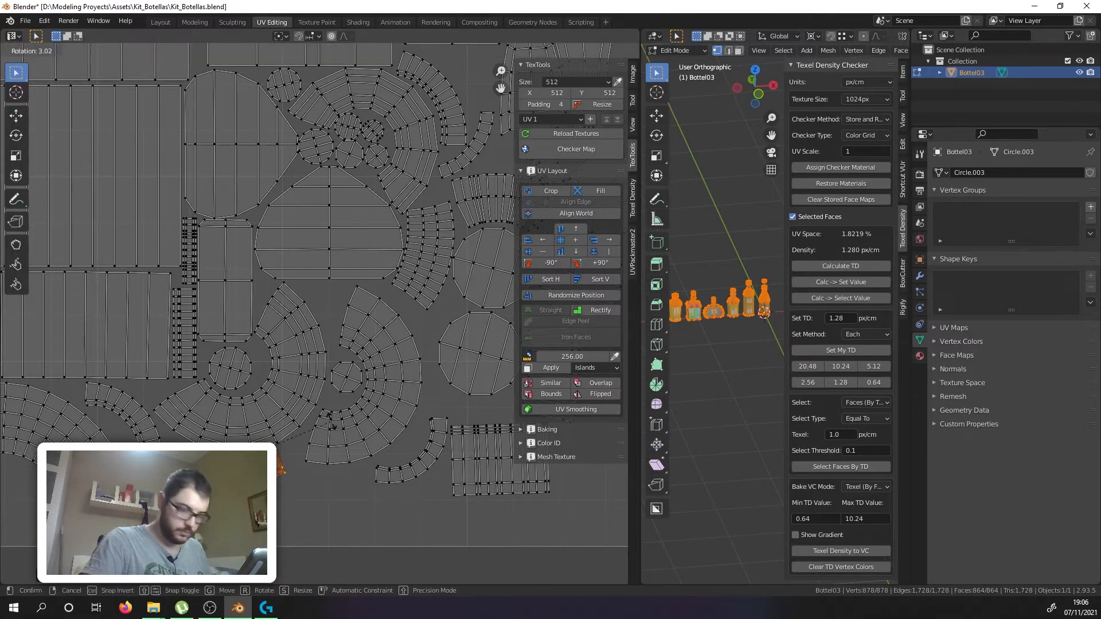
# Step: Move the curved striped island from the UV square's upper right corner to the free space below the ring-shaped islands and rotate it about 94 degrees
pyautogui.press('Home')
pyautogui.moveTo(445, 267); pyautogui.dragTo(346, 298, button='middle')
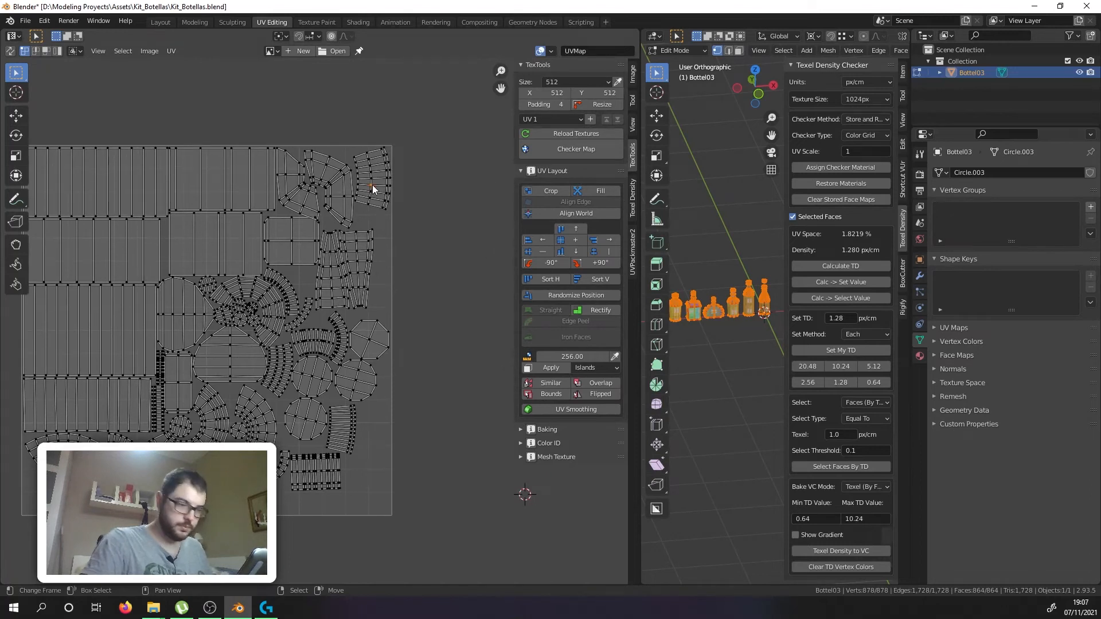
pyautogui.press('l')
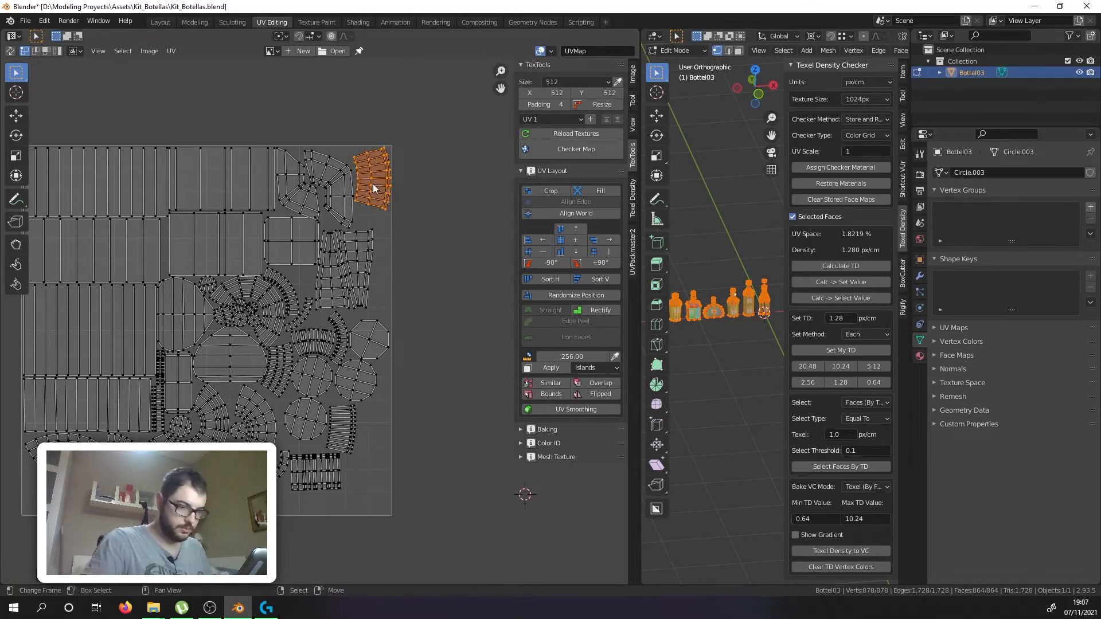
pyautogui.press('g')
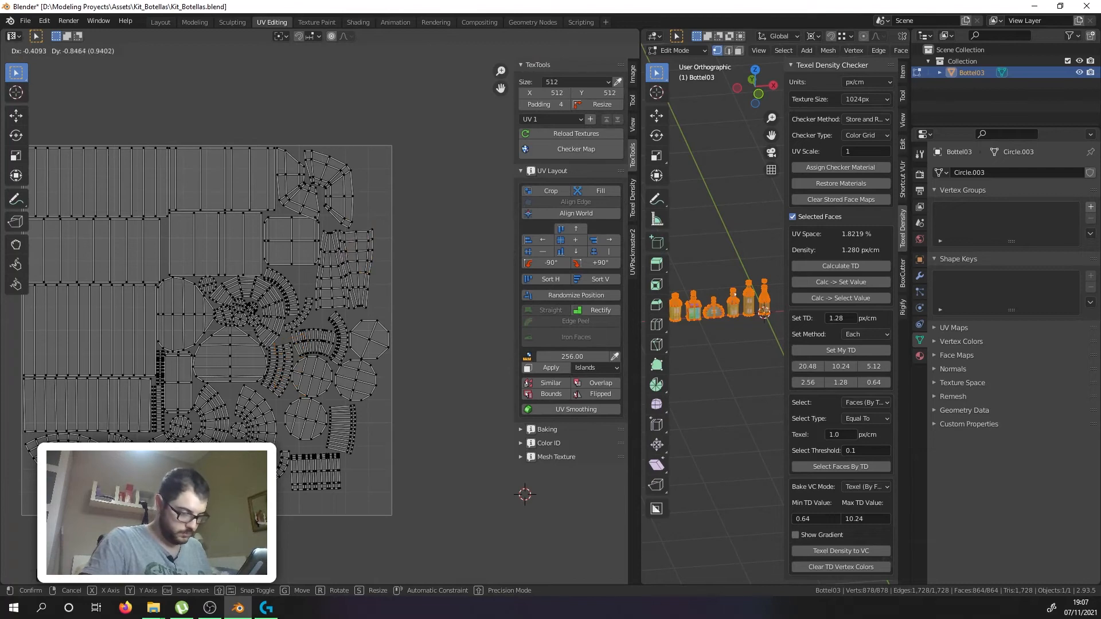
pyautogui.click(227, 482)
pyautogui.scroll(3, 227, 482)
pyautogui.press('r')
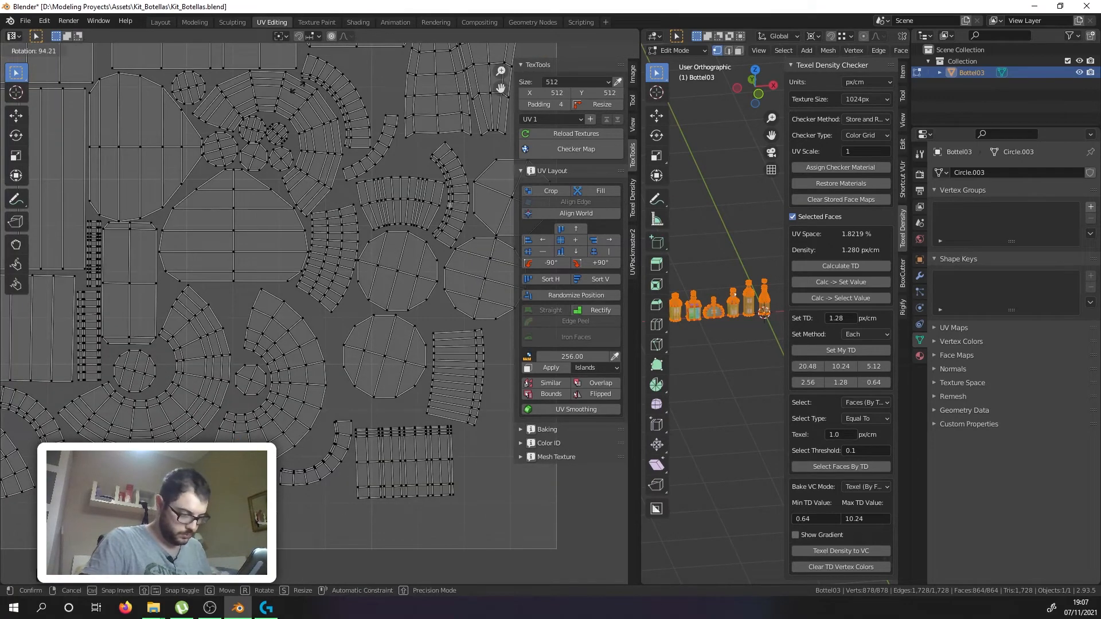
pyautogui.click(274, 105)
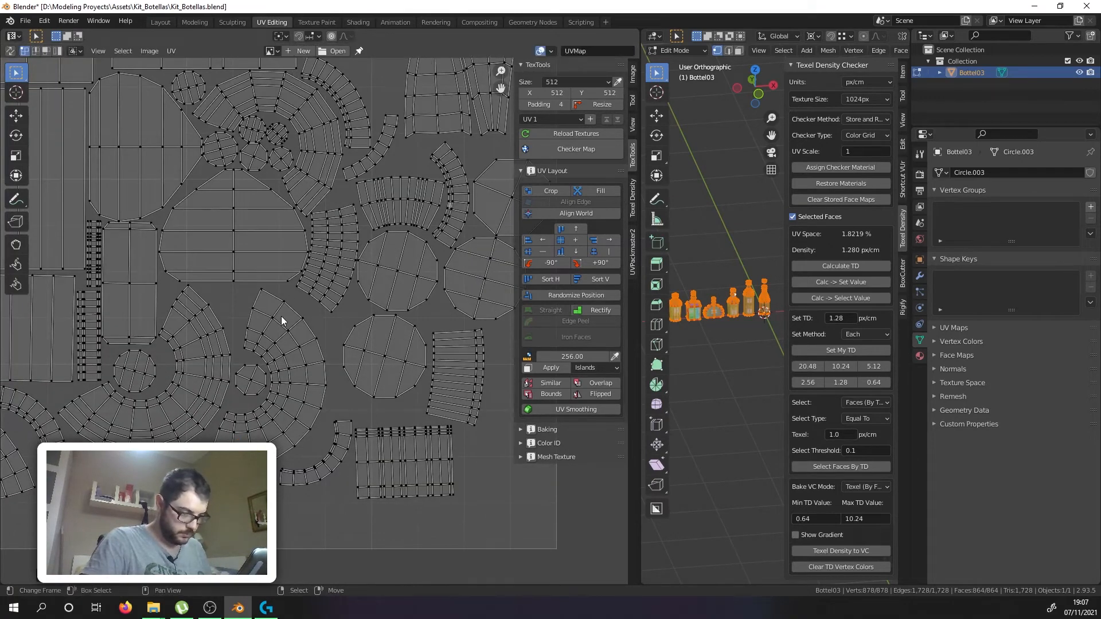
# Step: Rotate the half-ring island around the small circle until it stands upright and shift it up toward the dome-shaped island
pyautogui.hotkey('ctrl', 'l')
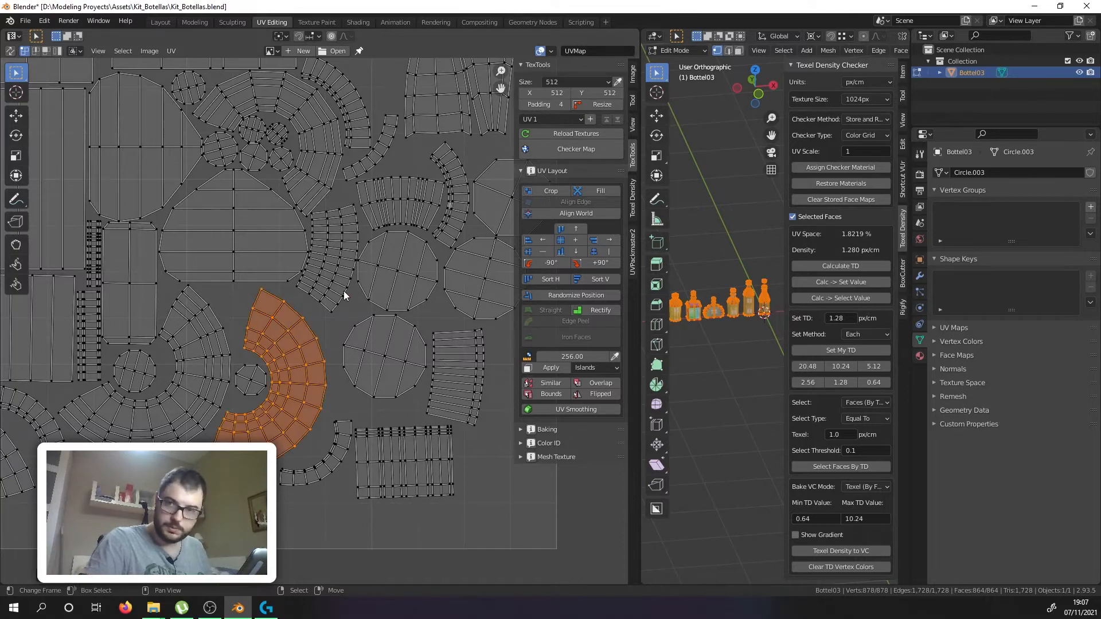
pyautogui.press('g')
pyautogui.click(312, 270)
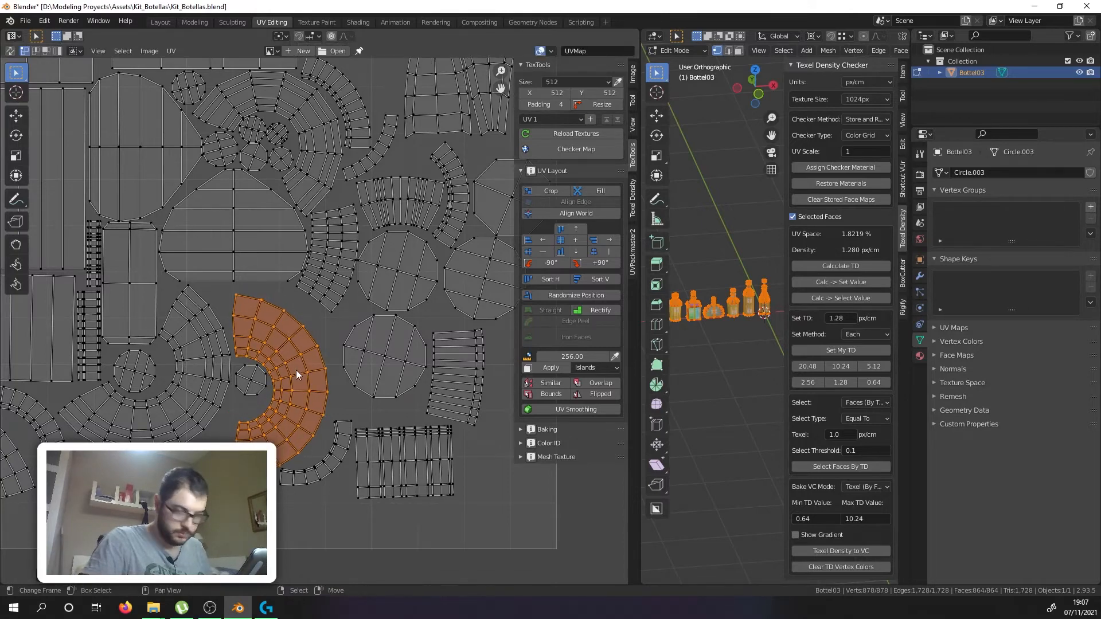
pyautogui.press('g')
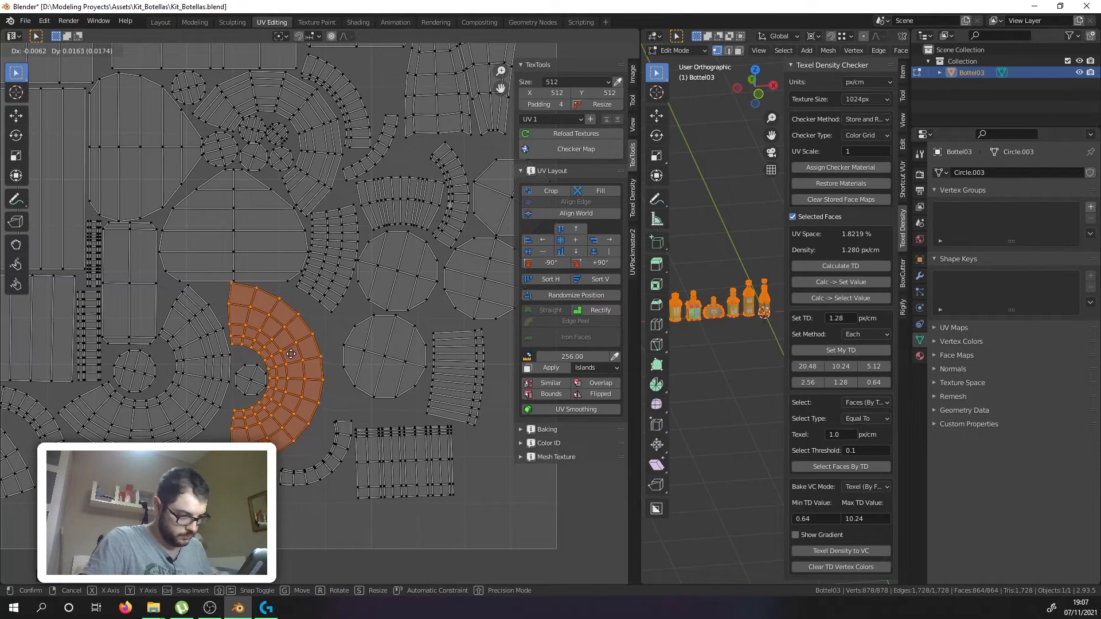
pyautogui.click(290, 354)
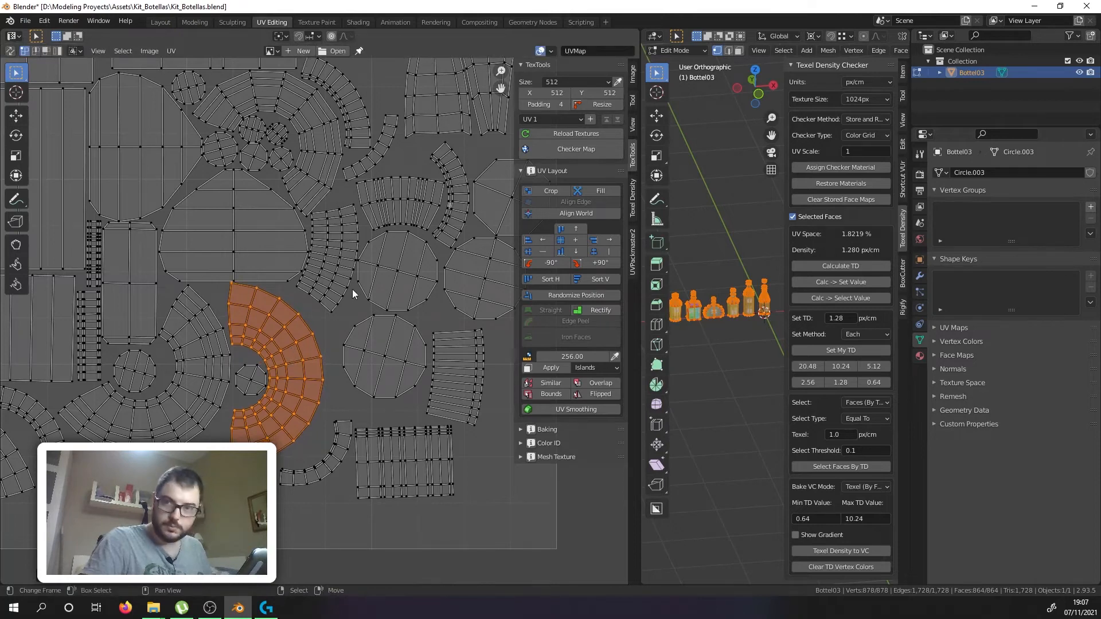
# Step: Rotate the half-ring island slightly further counterclockwise and nudge it up toward the neighbouring curved island and large circle
pyautogui.press('g')
pyautogui.click(279, 355)
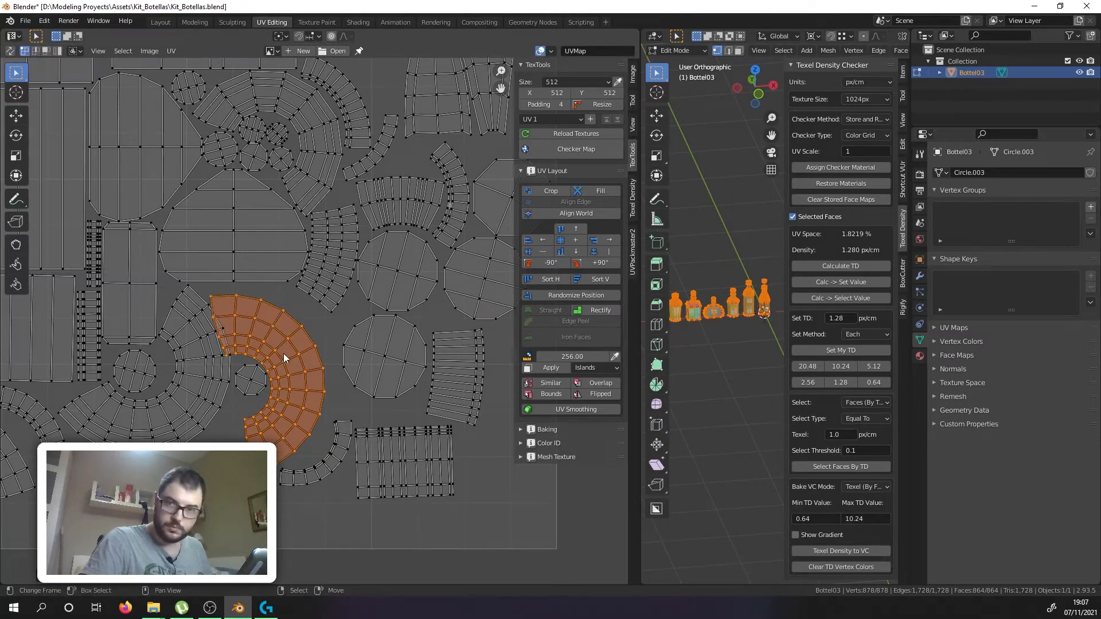
pyautogui.press('g')
pyautogui.click(304, 342)
pyautogui.press('g')
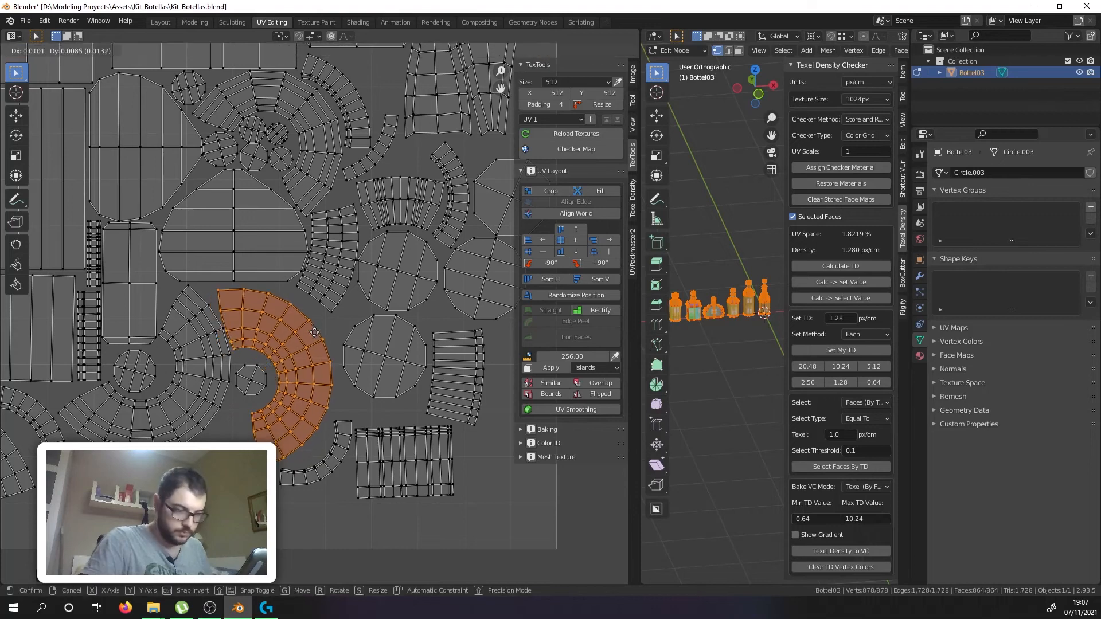
pyautogui.click(319, 327)
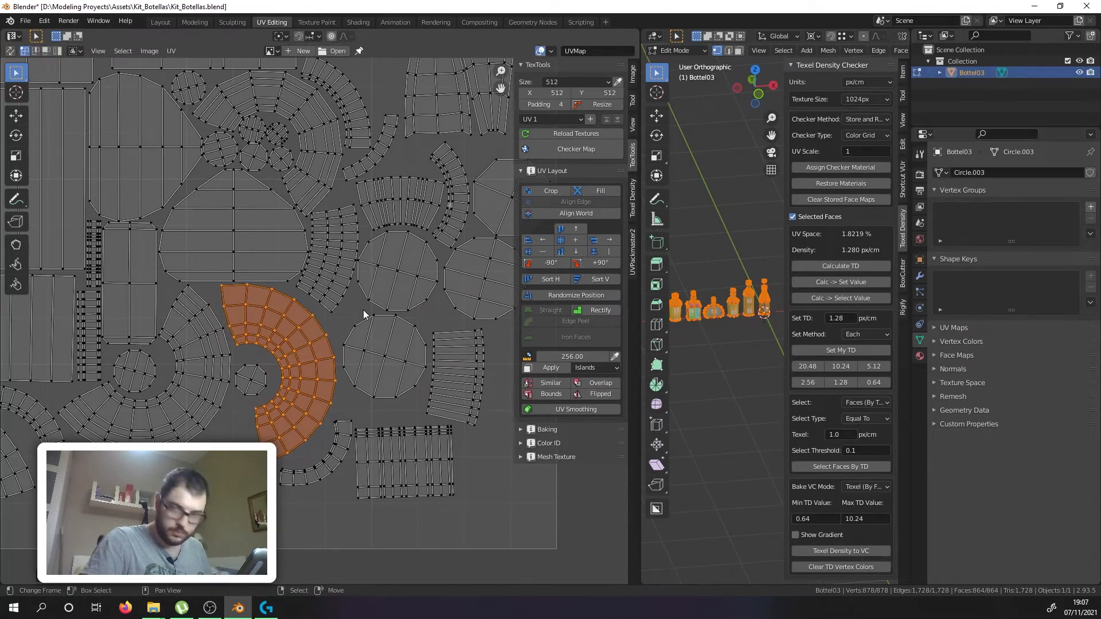
# Step: Turn the half-ring island a little more around the small circle, shift it closer to the large circle and deselect it
pyautogui.press('g')
pyautogui.click(301, 339)
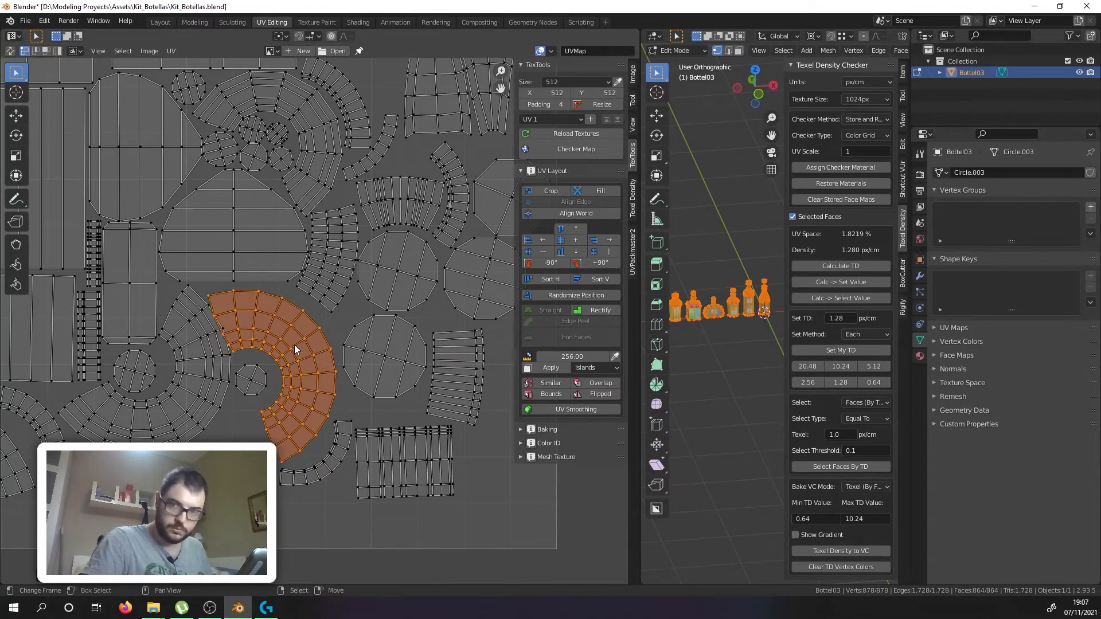
pyautogui.press('g')
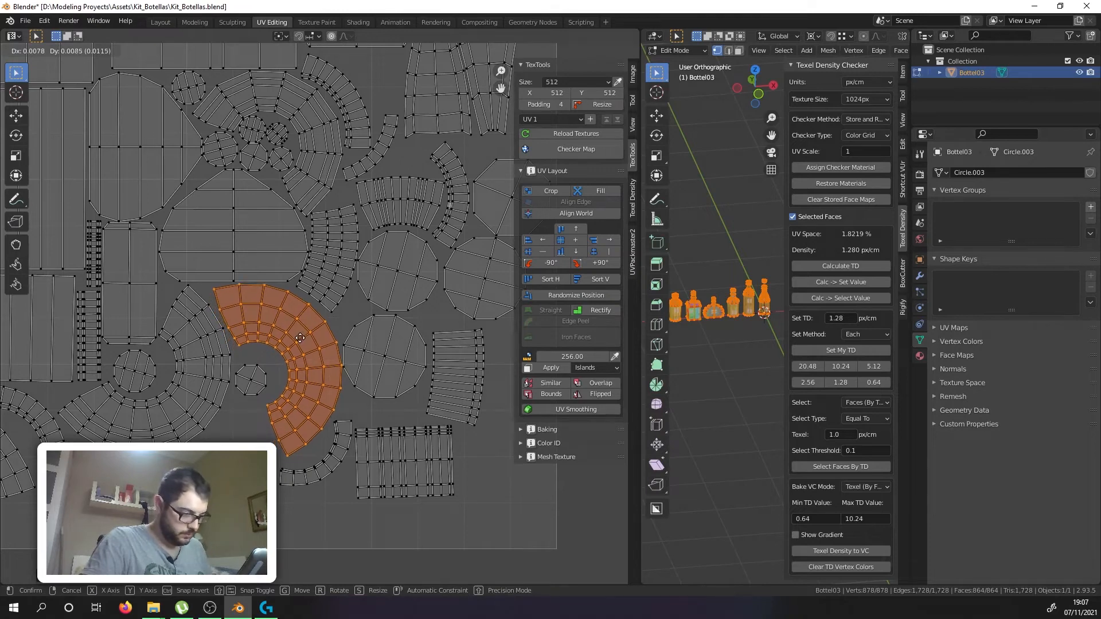
pyautogui.click(299, 342)
pyautogui.hotkey('alt', 'a')
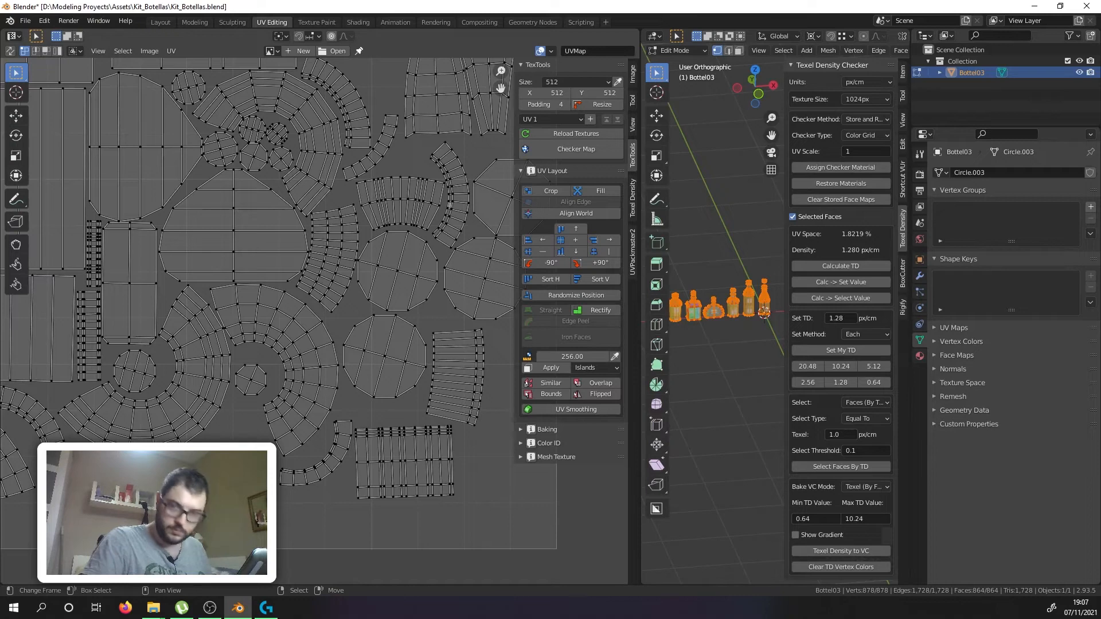
# Step: Rotate the small curved strip below the ring-shaped island by about 32 degrees and move it toward the half-ring's opening
pyautogui.press('g')
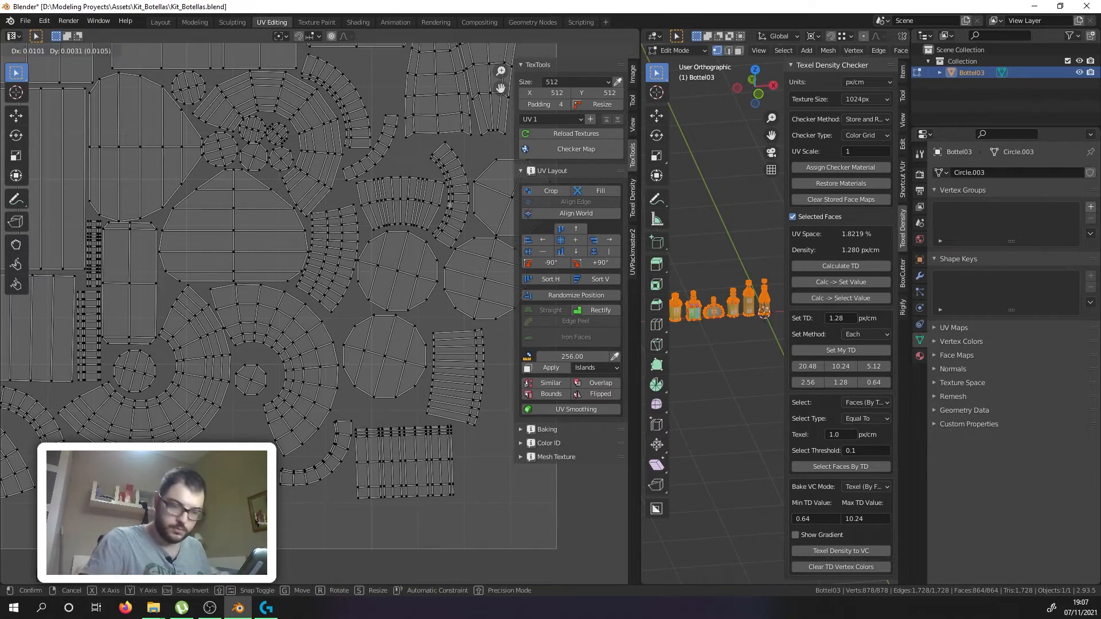
pyautogui.click(224, 441)
pyautogui.press('r')
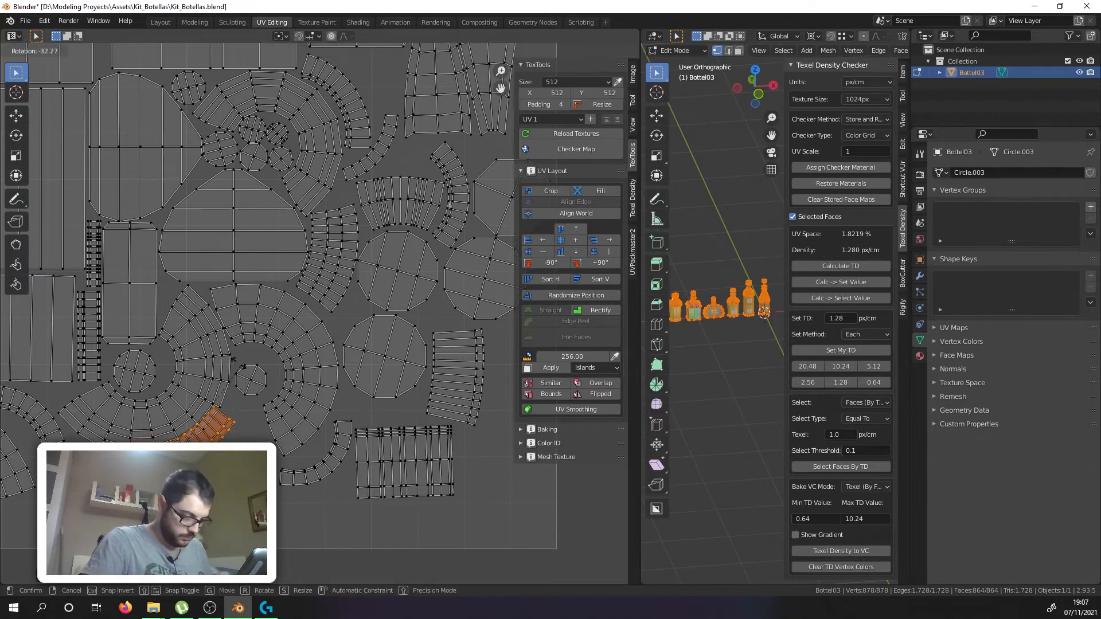
pyautogui.click(204, 429)
pyautogui.press('g')
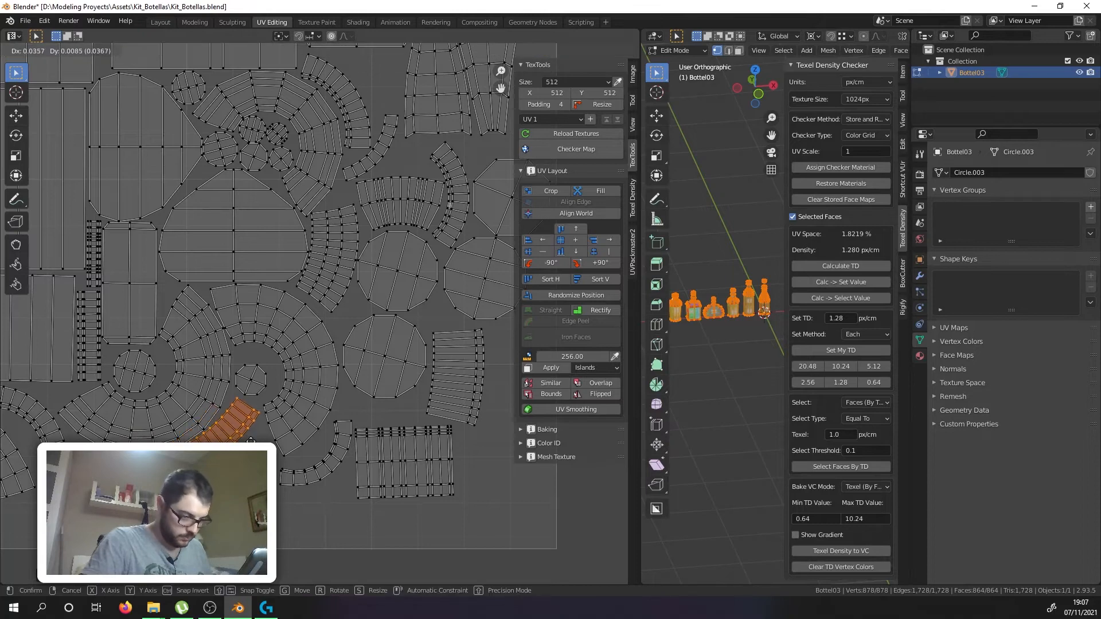
pyautogui.click(253, 443)
pyautogui.press('g')
pyautogui.click(286, 359)
# Step: Move the small circle out of the half-ring's centre into the gap below the small square panel
pyautogui.rightClick(249, 385)
pyautogui.scroll(-3, 250, 389)
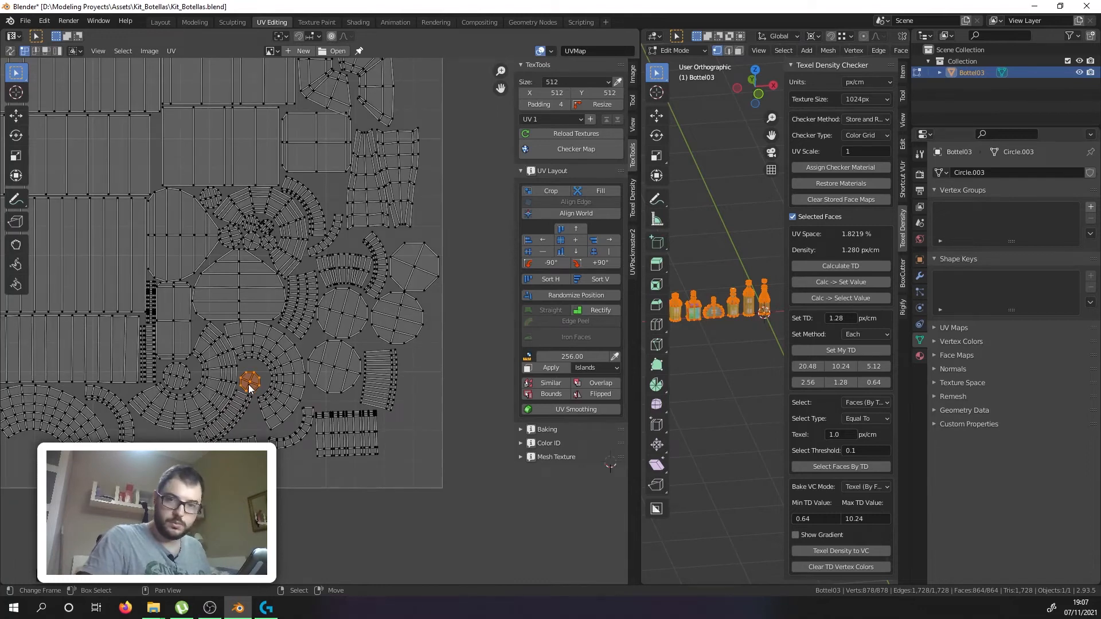
pyautogui.press('g')
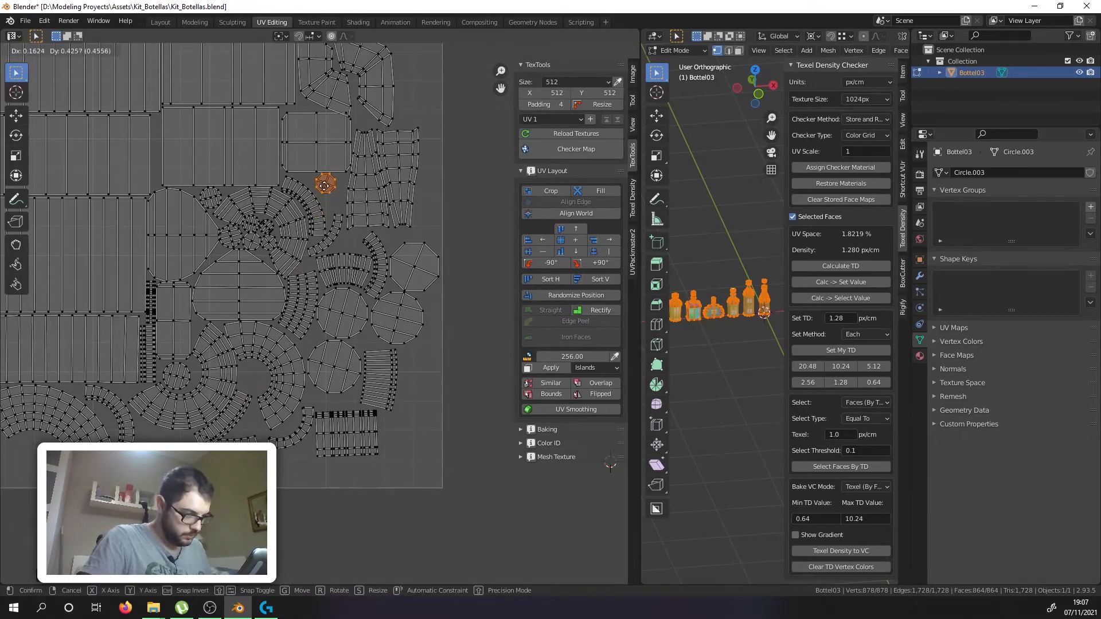
pyautogui.click(324, 185)
pyautogui.scroll(1, 234, 419)
# Step: Fit the curved strip into the half-ring's opening beside the ring-shaped island, rotating it more upright and nudging it into place
pyautogui.click(235, 418)
pyautogui.press('g')
pyautogui.click(253, 380)
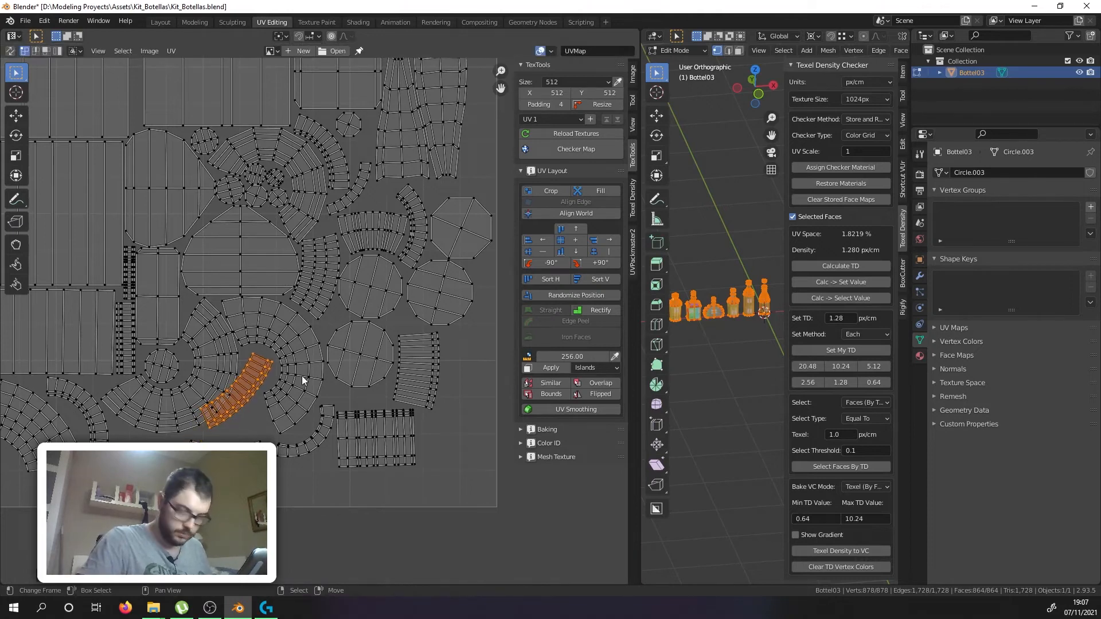
pyautogui.press('r')
pyautogui.click(232, 420)
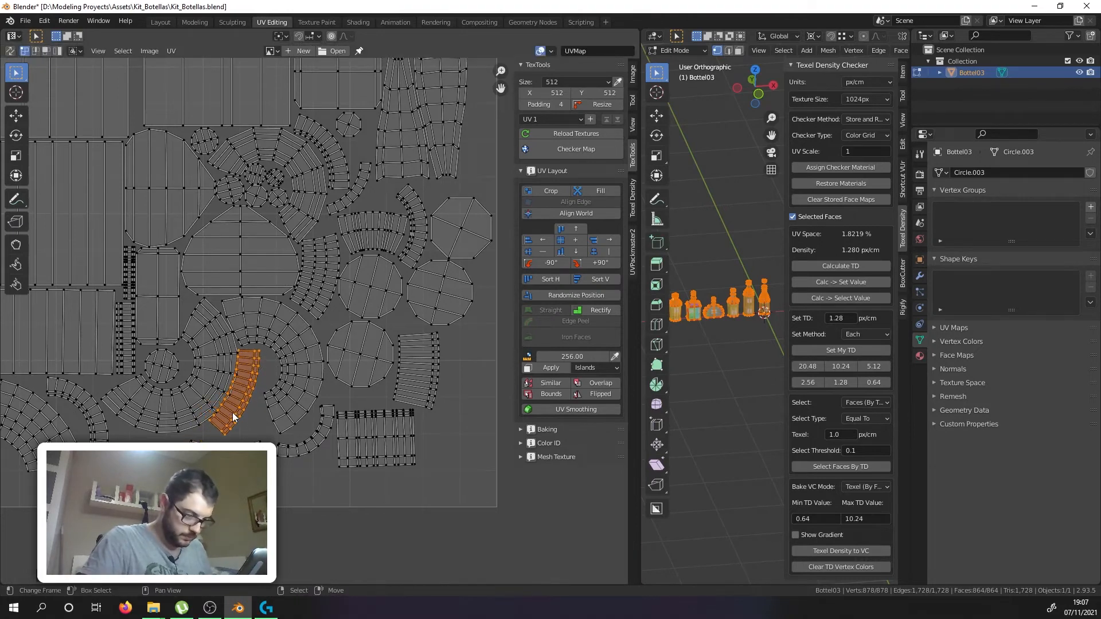
pyautogui.scroll(2, 242, 380)
pyautogui.press('g')
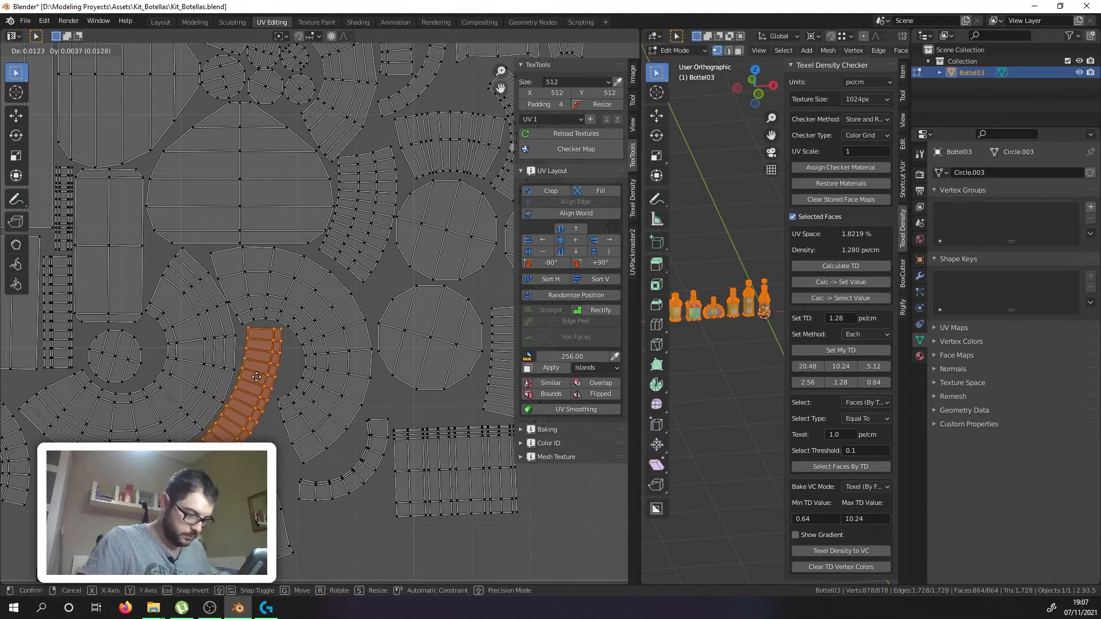
pyautogui.click(259, 404)
pyautogui.scroll(-3, 259, 405)
pyautogui.hotkey('alt', 'a')
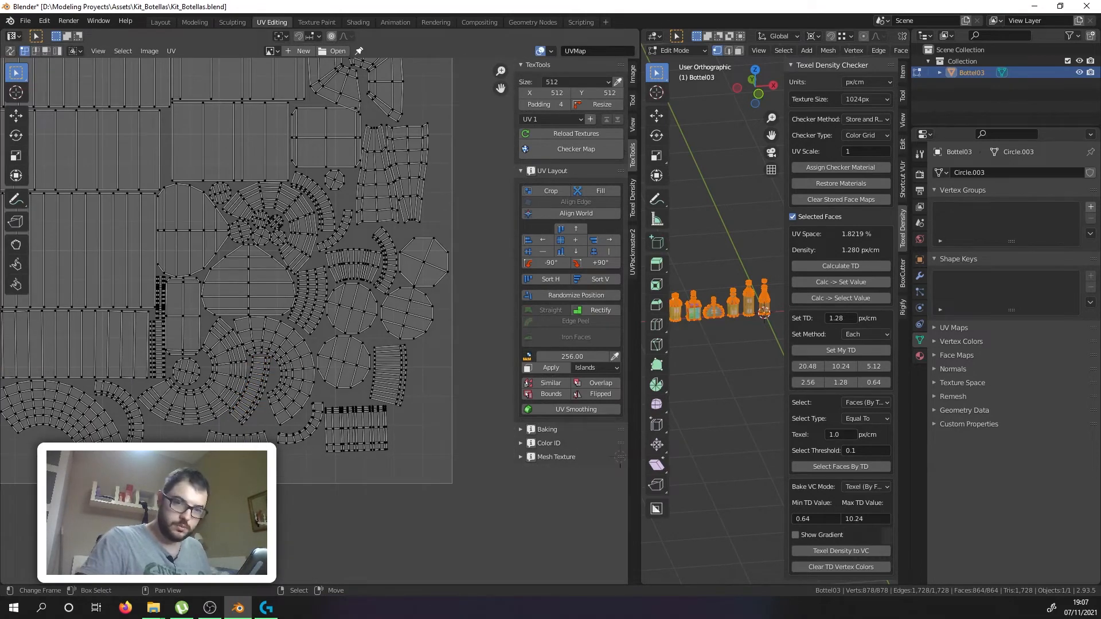
# Step: Move the tapered striped island sideways into the space directly beneath the ring-shaped island around the circle
pyautogui.press('g')
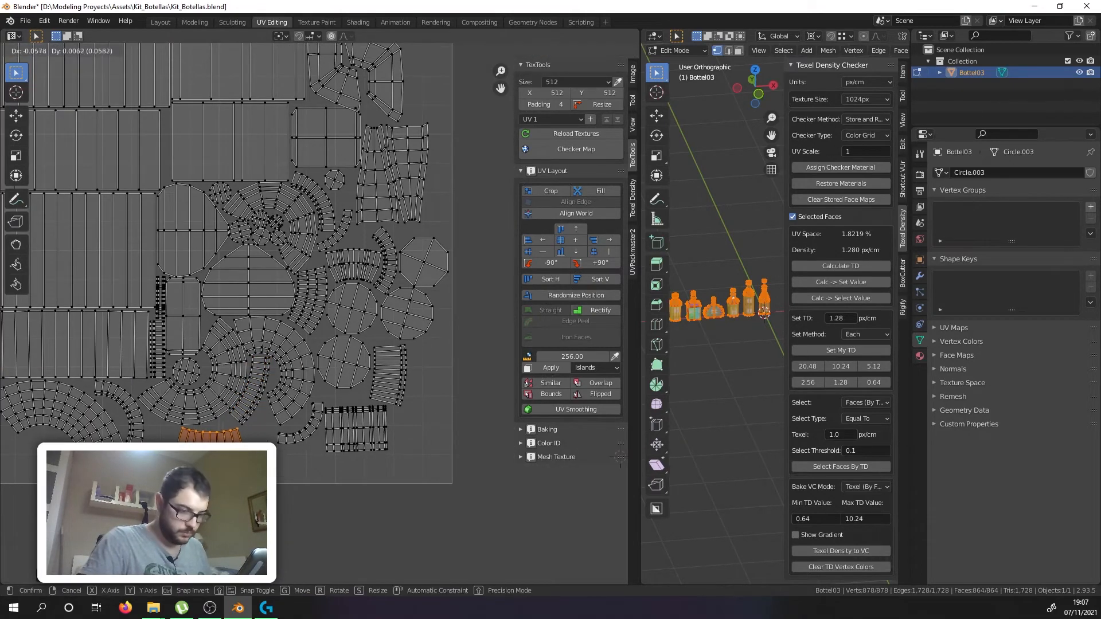
pyautogui.click(305, 405)
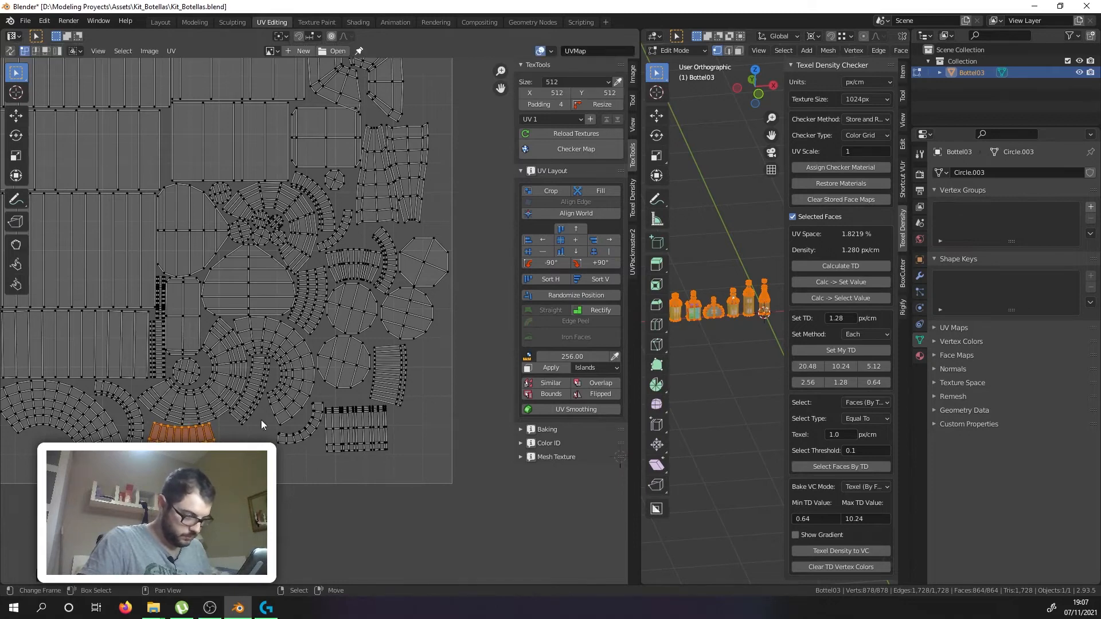
pyautogui.scroll(-1, 305, 405)
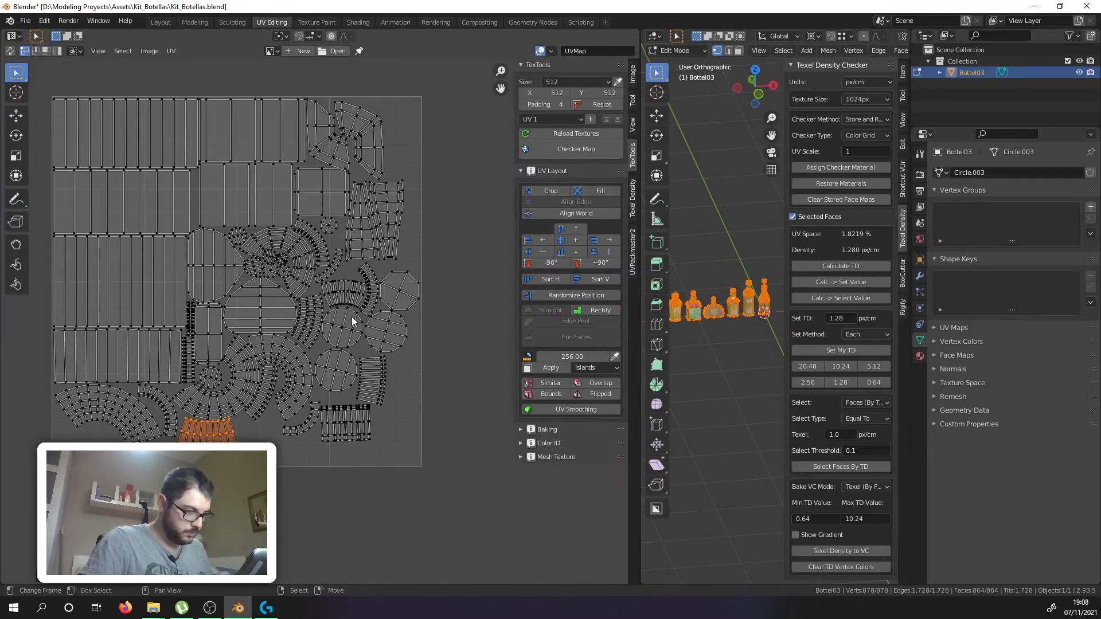
pyautogui.scroll(2, 308, 425)
pyautogui.scroll(-1, 346, 399)
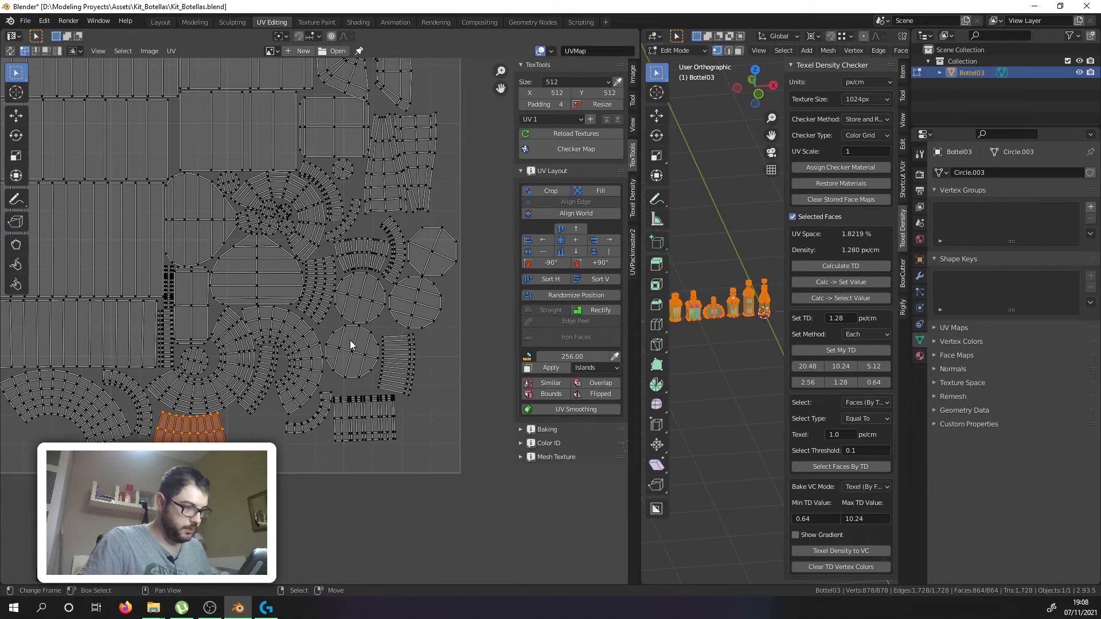
# Step: Bring the curved strip from beside the octagonal circles to the gap below the half-ring and flip its curve to follow the ring
pyautogui.click(396, 238)
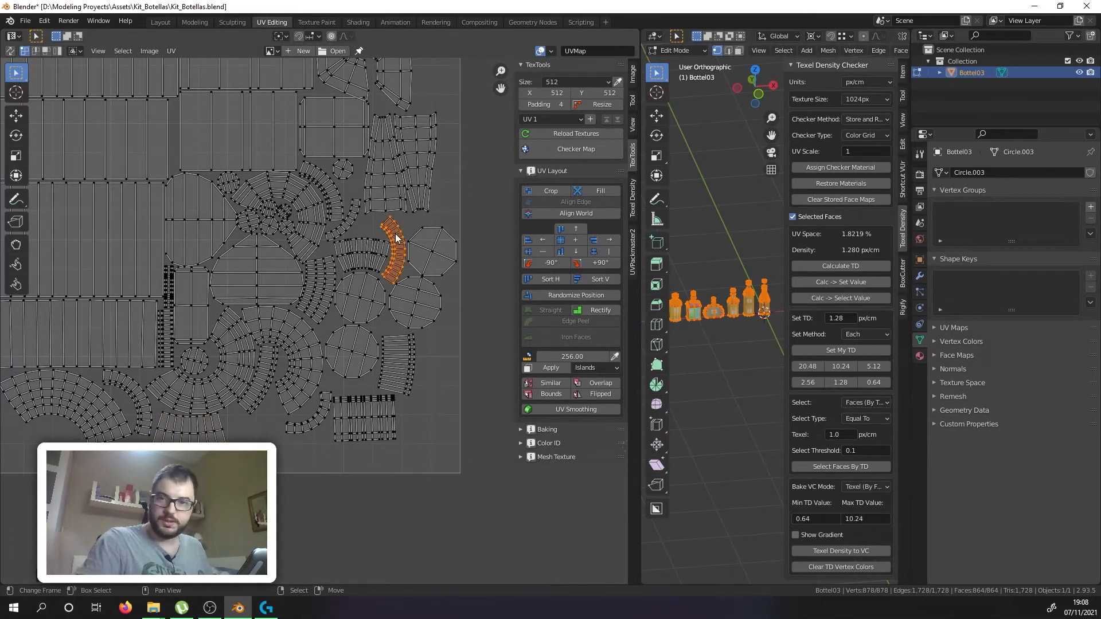
pyautogui.press('g')
pyautogui.click(261, 406)
pyautogui.scroll(2, 267, 398)
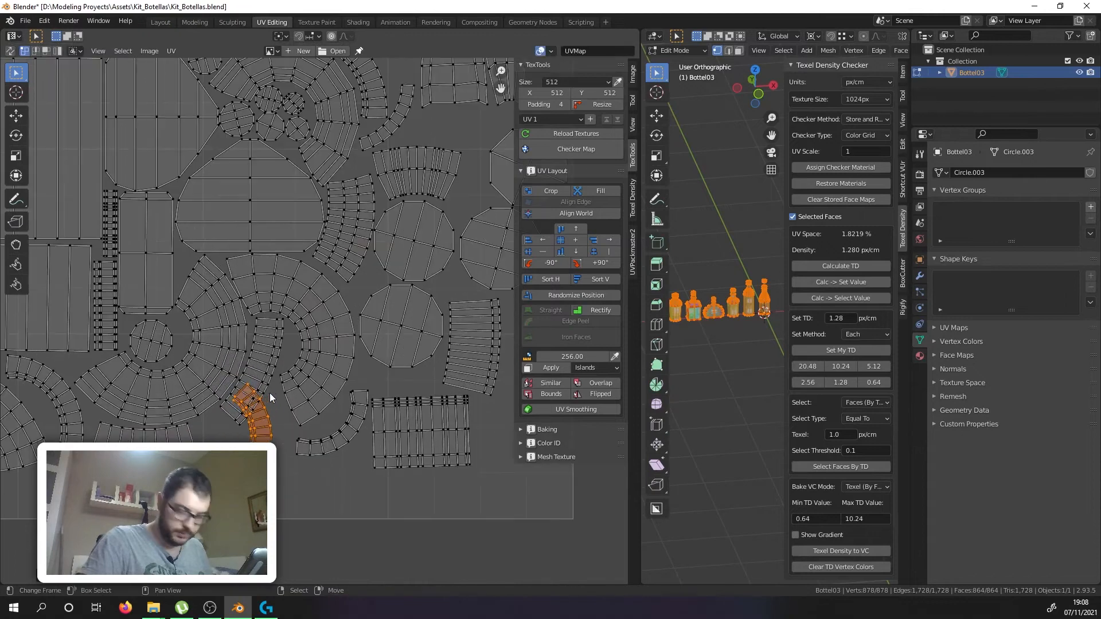
pyautogui.press('g')
pyautogui.click(262, 438)
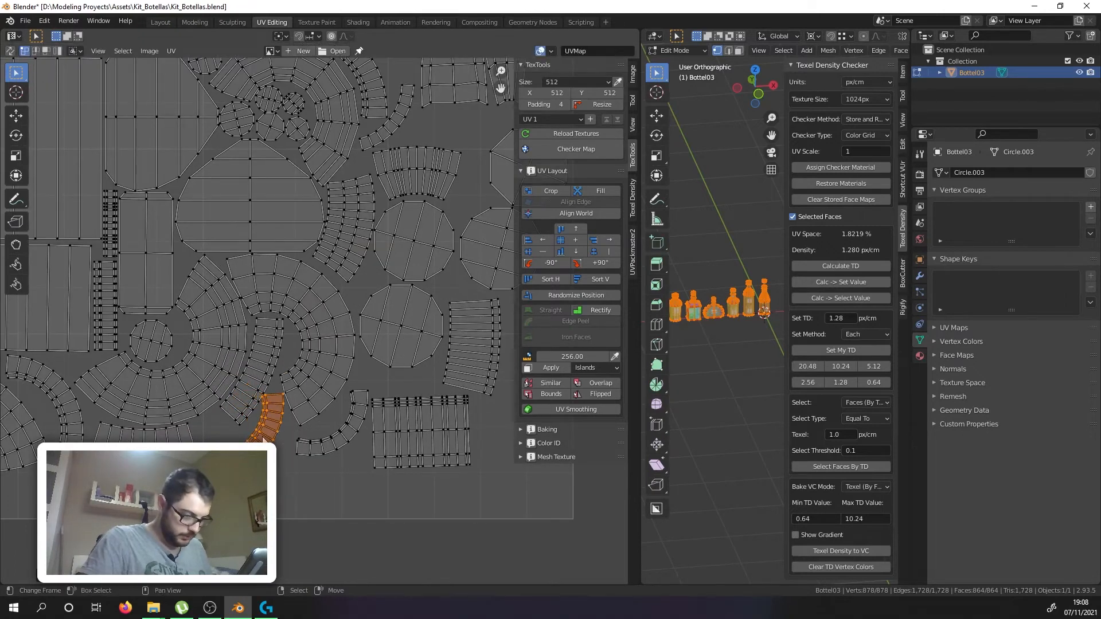
# Step: Fine-tune the curved strip's rotation and position so it nests between the half-ring and the tapered island
pyautogui.scroll(2, 262, 439)
pyautogui.press('g')
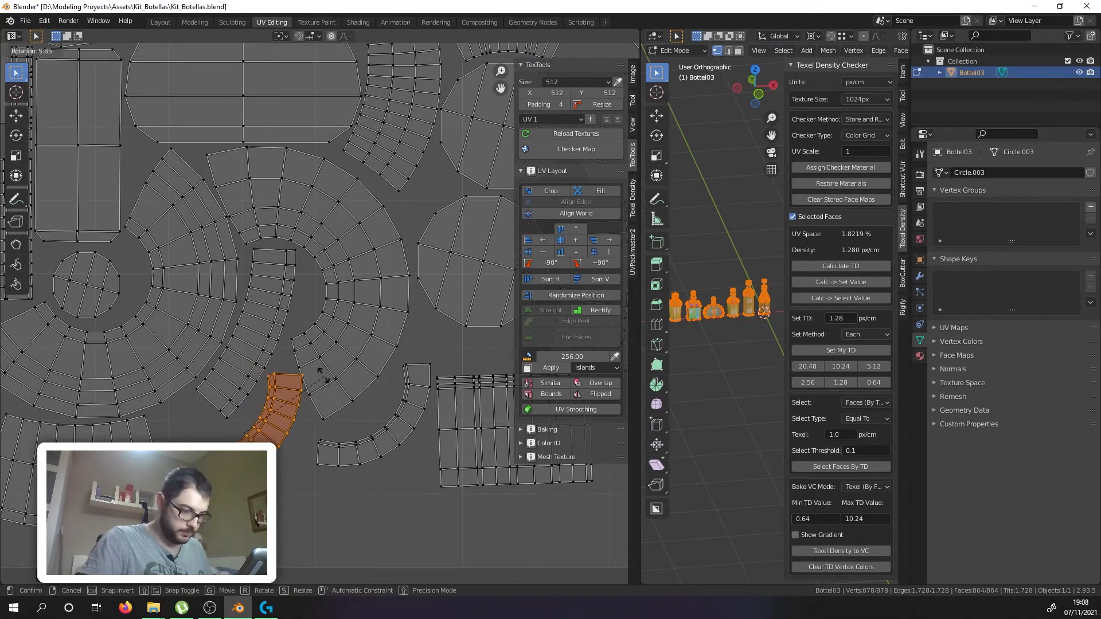
pyautogui.click(281, 419)
pyautogui.press('g')
pyautogui.click(264, 412)
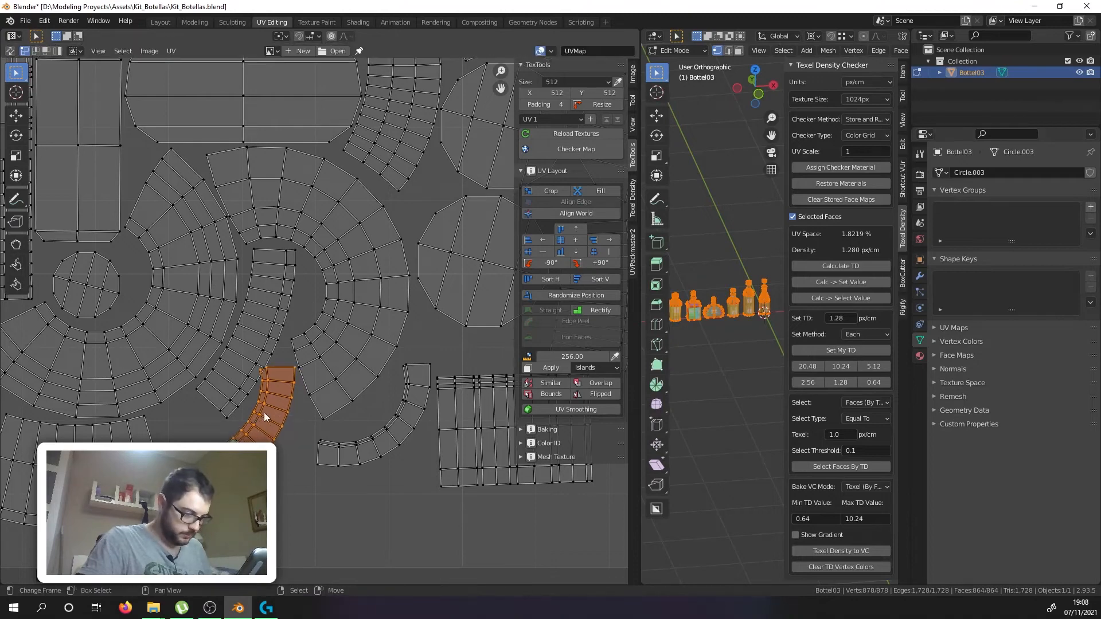
pyautogui.press('g')
pyautogui.click(260, 427)
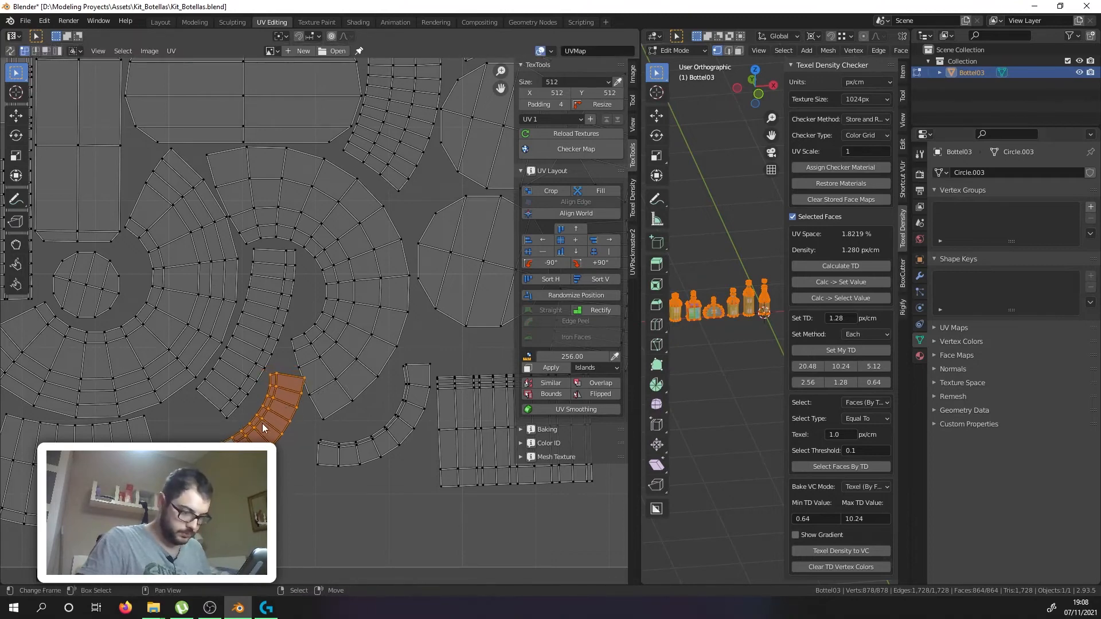
pyautogui.scroll(1, 259, 429)
pyautogui.press('g')
pyautogui.click(261, 427)
pyautogui.scroll(-3, 372, 401)
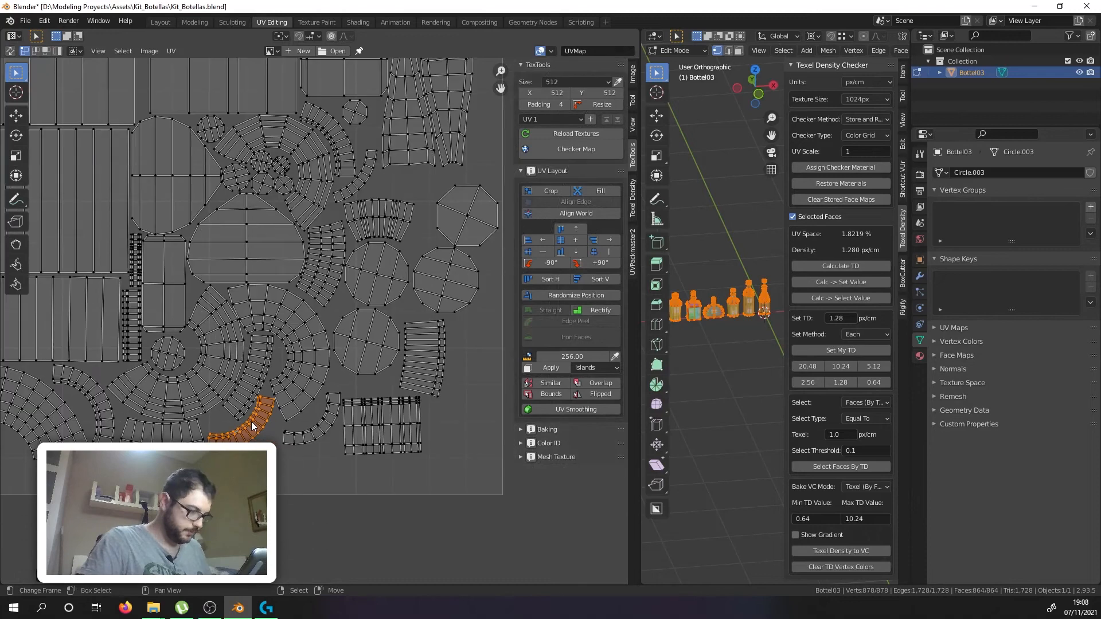
# Step: Rotate the bent panel island in the UV square's upper right area by about 152 degrees and move it down beside the square panel
pyautogui.scroll(-2, 372, 402)
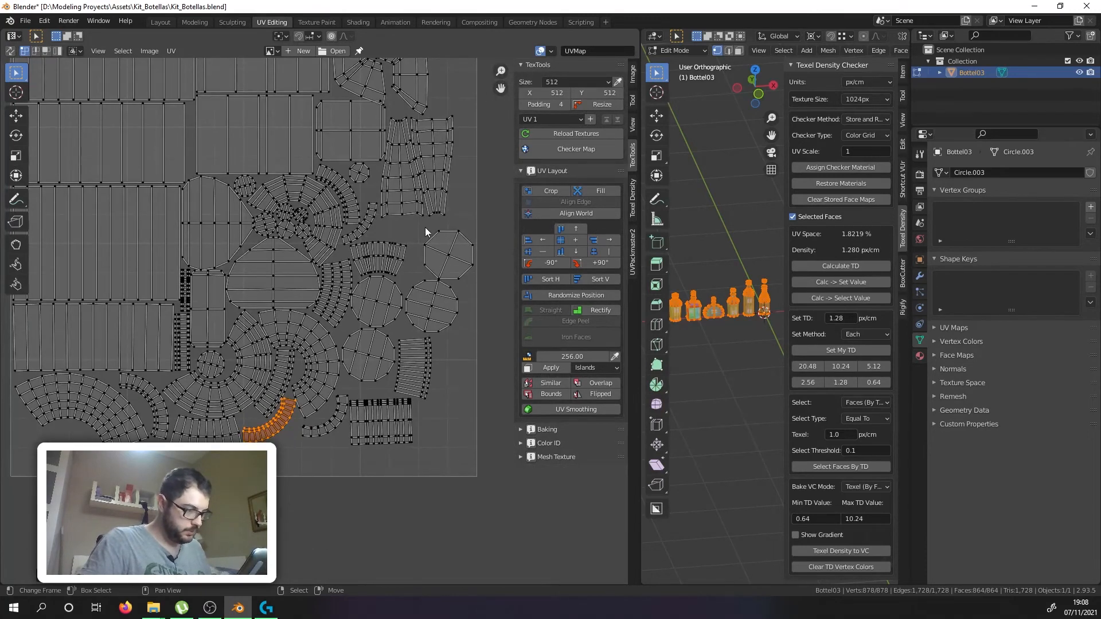
pyautogui.scroll(2, 356, 209)
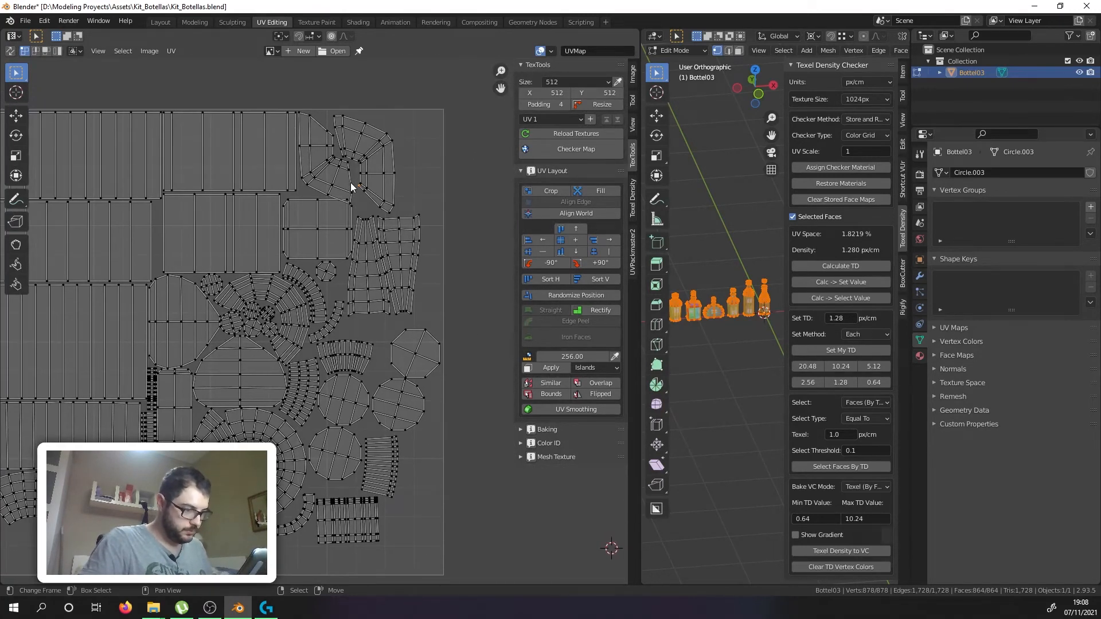
pyautogui.scroll(2, 349, 183)
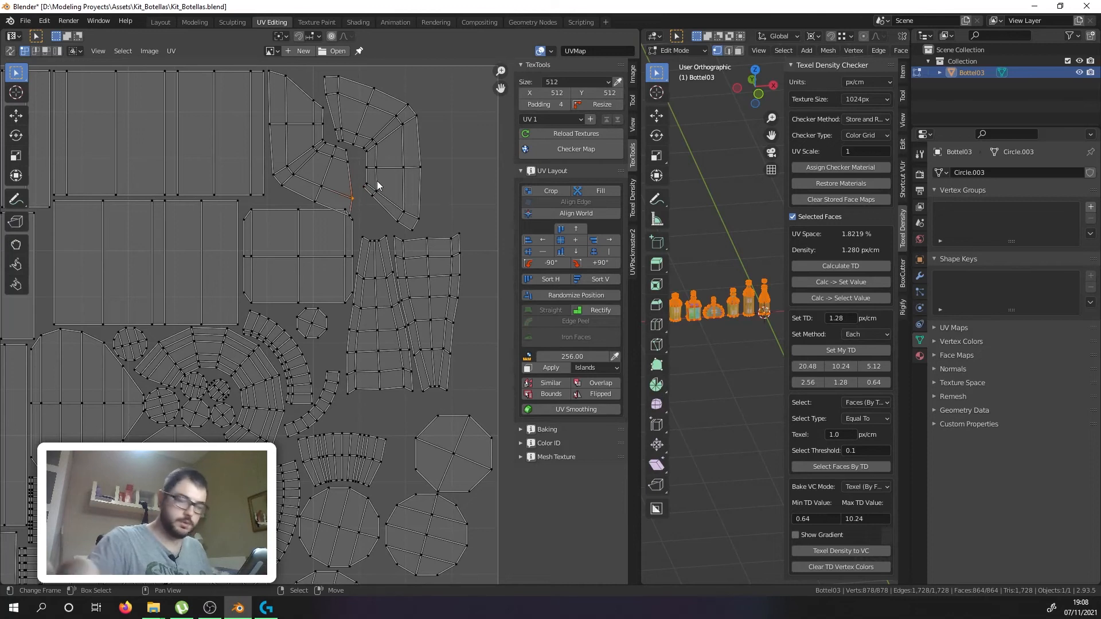
pyautogui.press('l')
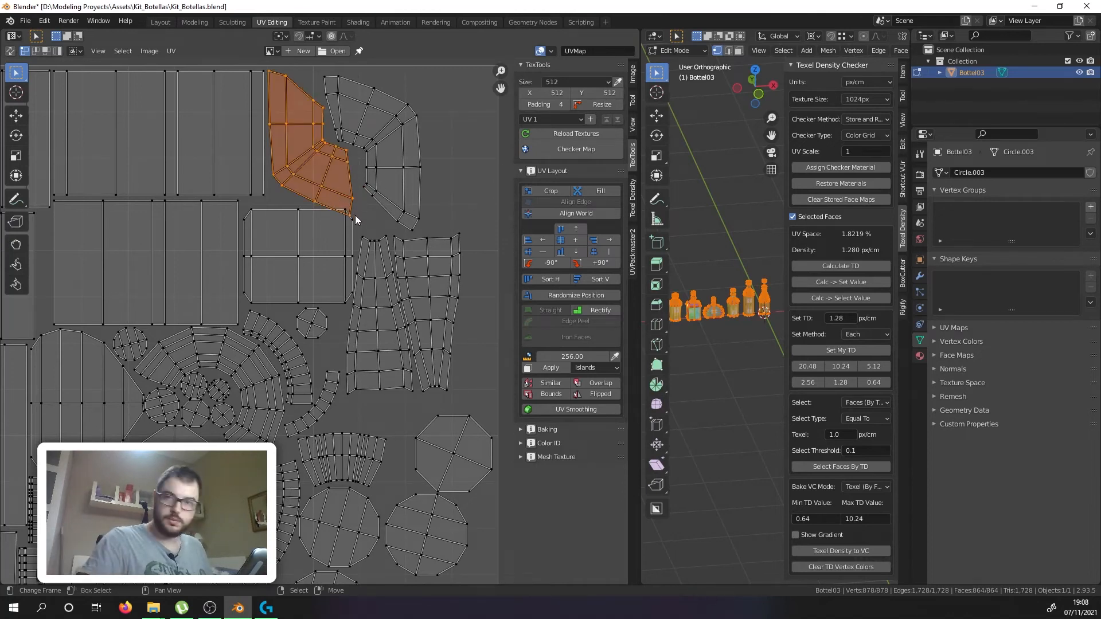
pyautogui.press('r')
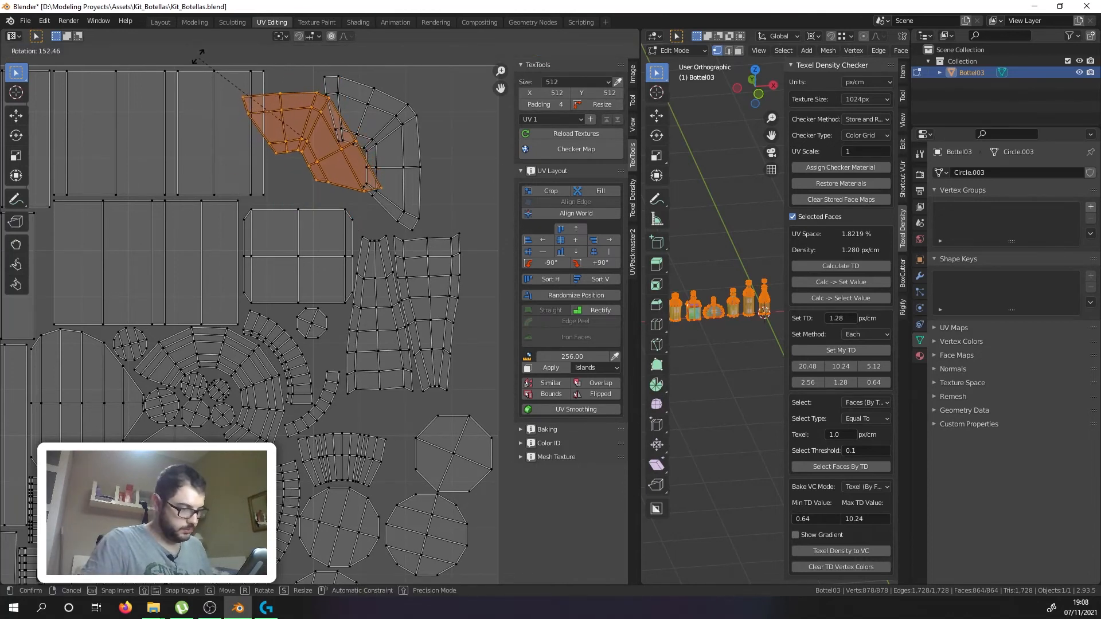
pyautogui.click(270, 109)
pyautogui.press('g')
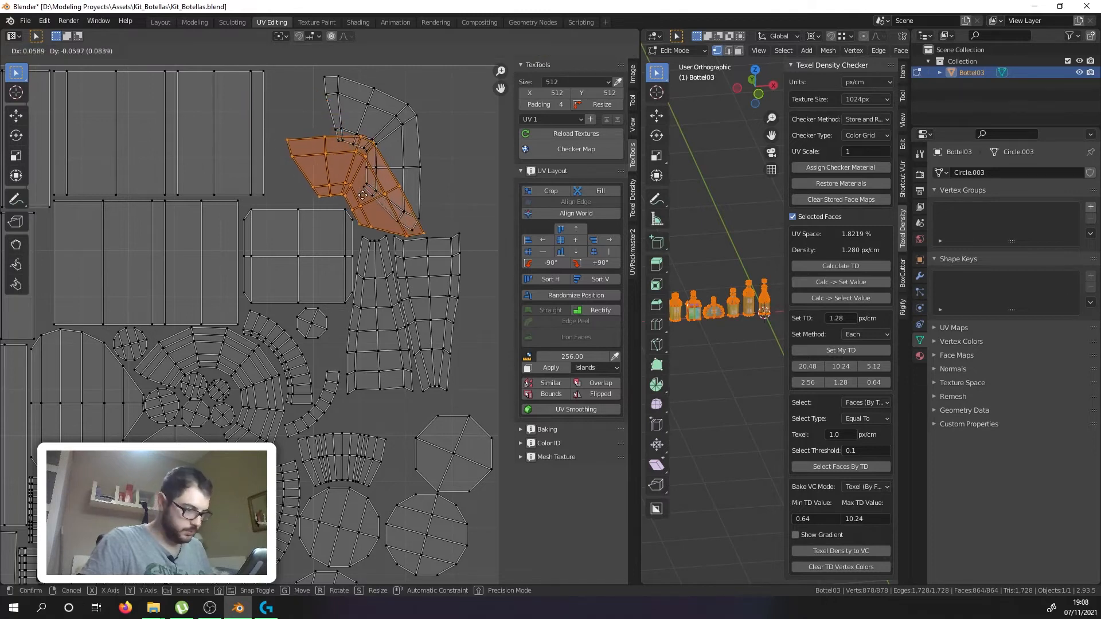
pyautogui.click(363, 191)
# Step: Select the larger arched panel island in the UV square's upper right corner and rotate it counterclockwise until its opening faces down and right
pyautogui.click(402, 143)
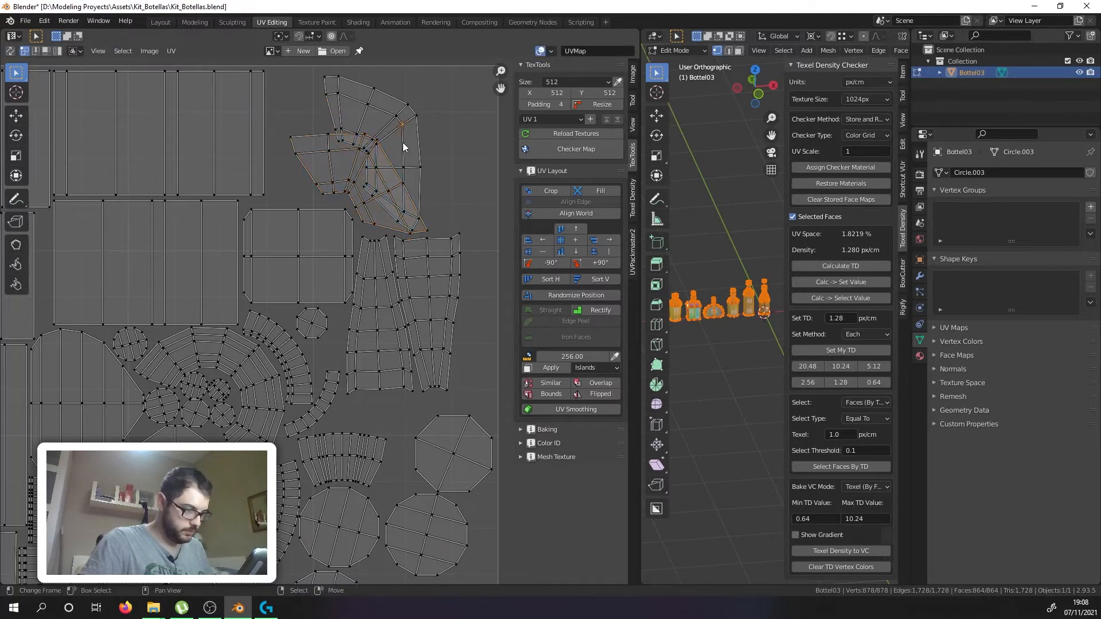
pyautogui.press('l')
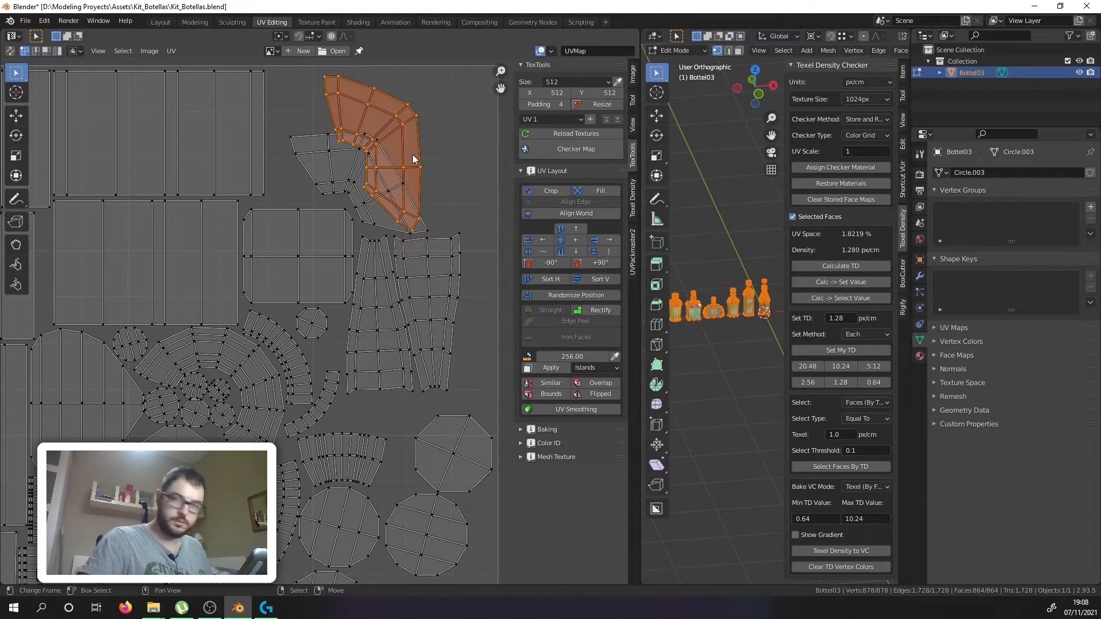
pyautogui.press('r')
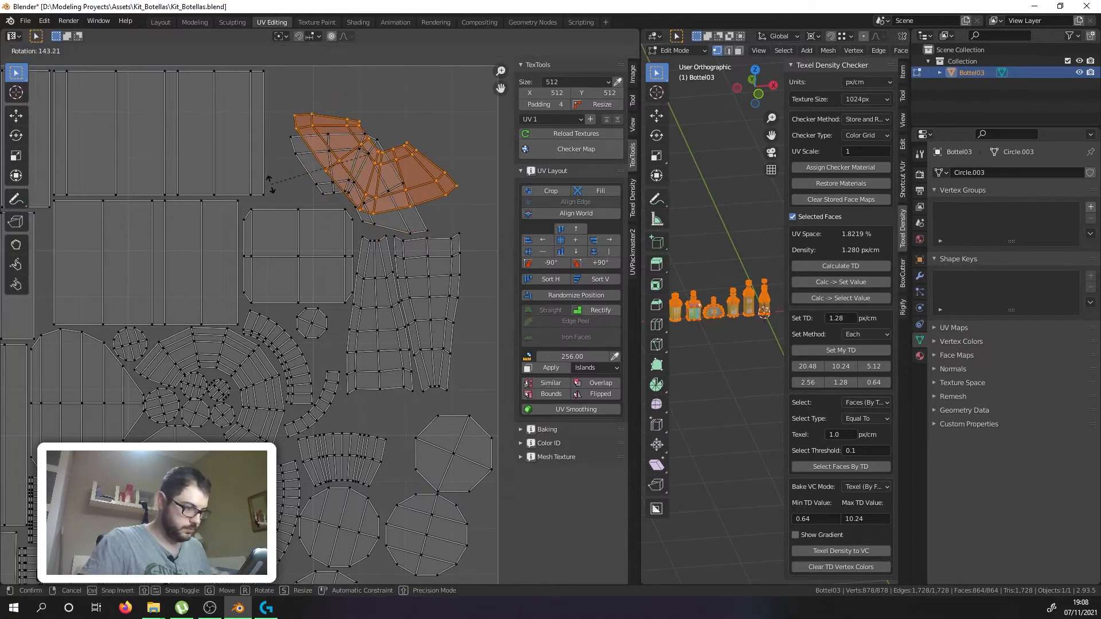
pyautogui.rightClick(273, 185)
pyautogui.scroll(-2, 291, 190)
pyautogui.moveTo(340, 173); pyautogui.dragTo(378, 205, button='middle')
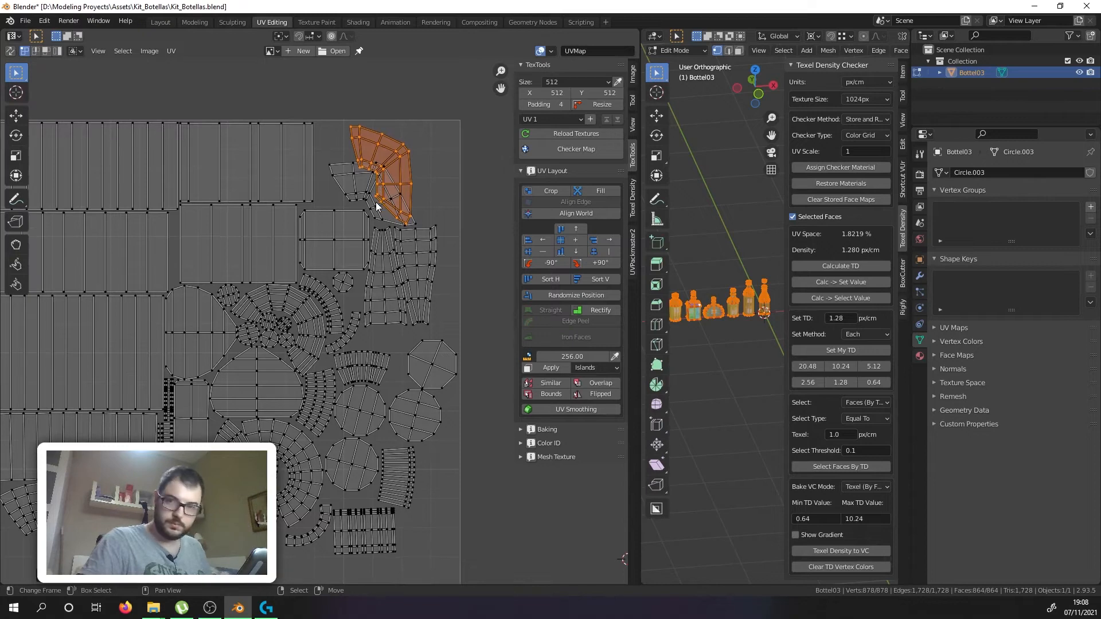
pyautogui.scroll(1, 378, 172)
pyautogui.press('r')
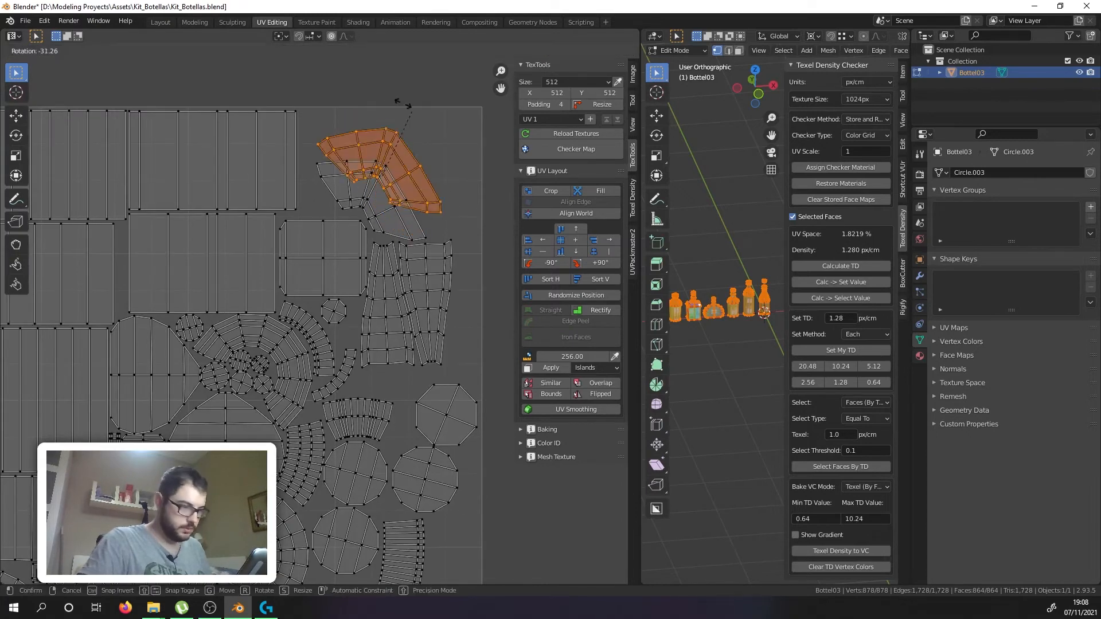
pyautogui.click(333, 119)
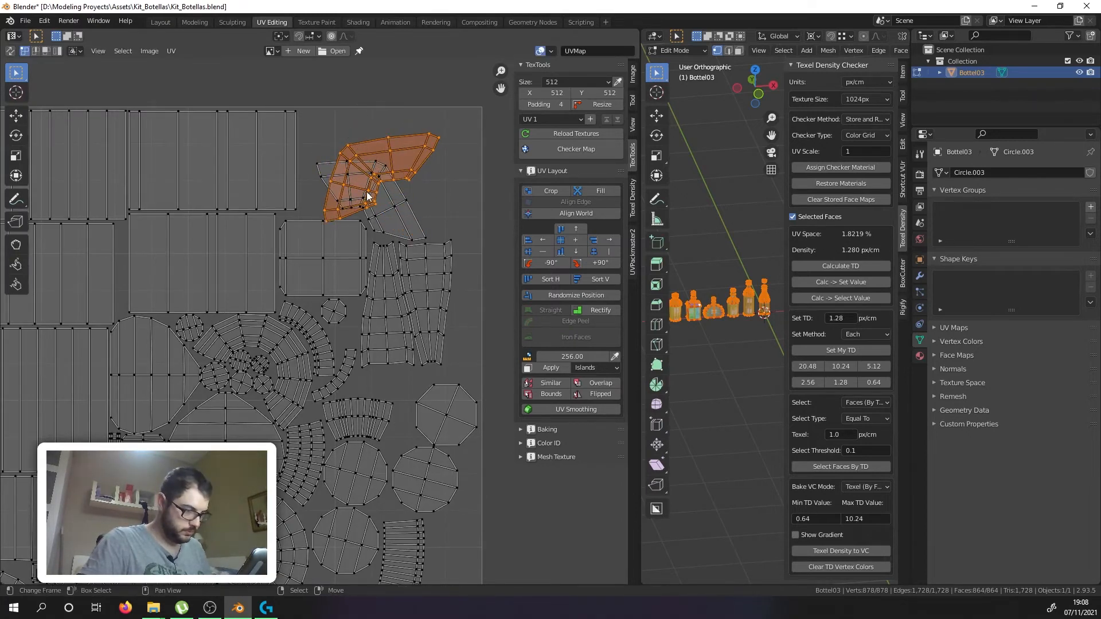
# Step: Rotate and move the arched panel island in small alternating adjustments until it sits beside the upper striped panel, above the square panel
pyautogui.press('g')
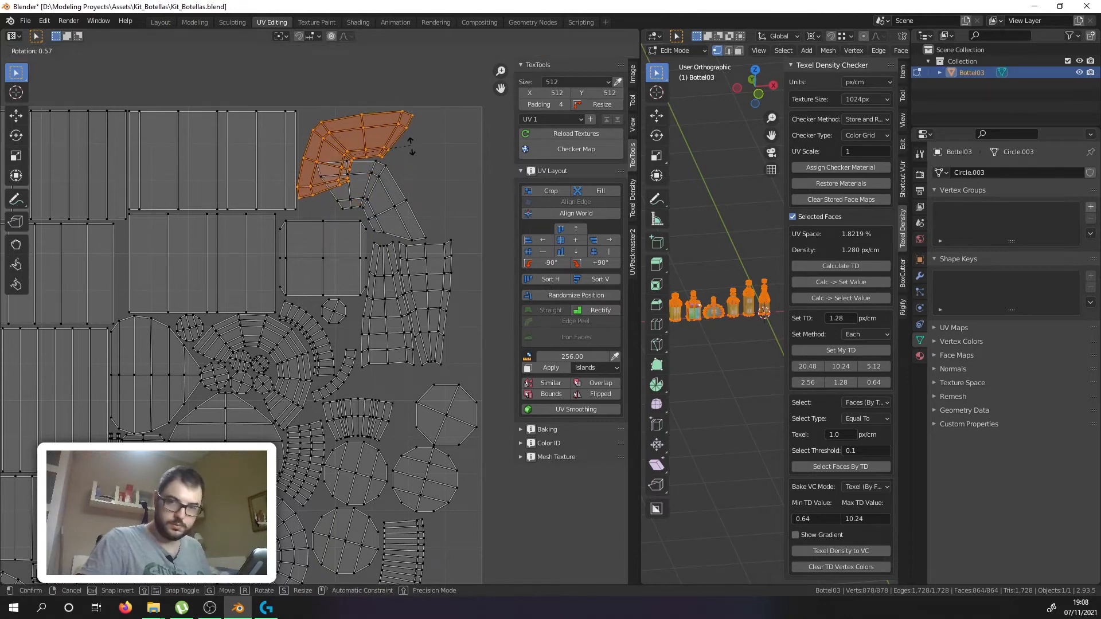
pyautogui.click(355, 173)
pyautogui.press('g')
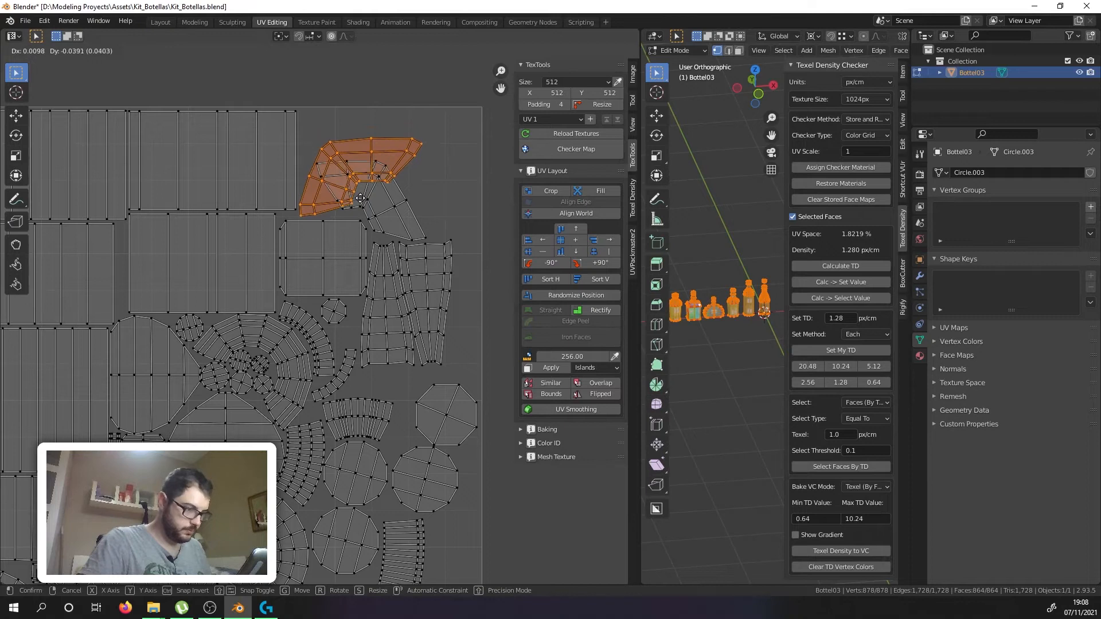
pyautogui.click(412, 157)
pyautogui.press('r')
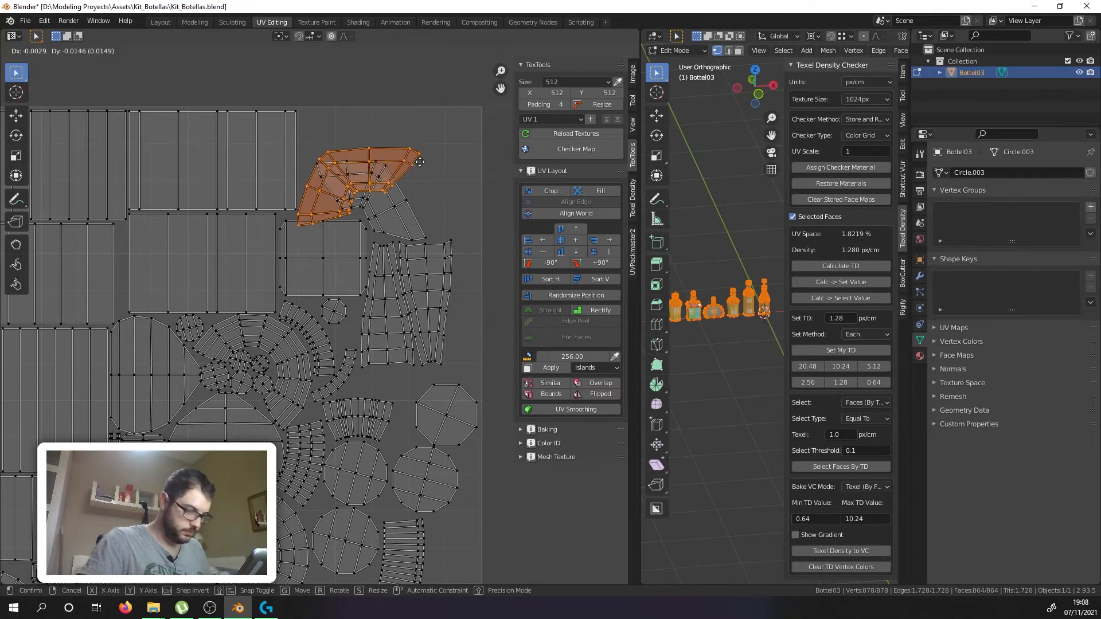
pyautogui.click(420, 162)
pyautogui.press('r')
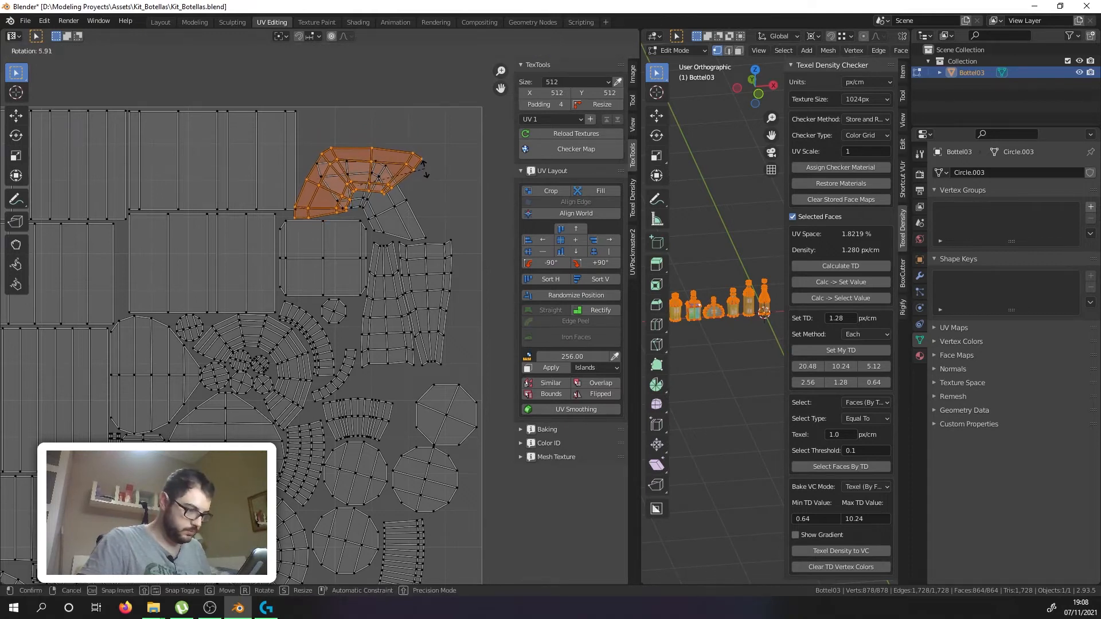
pyautogui.click(368, 191)
pyautogui.press('g')
pyautogui.click(370, 194)
# Step: Select the bent panel island, rotate it until its opening faces up and left, and nest it against the arched panel
pyautogui.click(381, 212)
pyautogui.press('l')
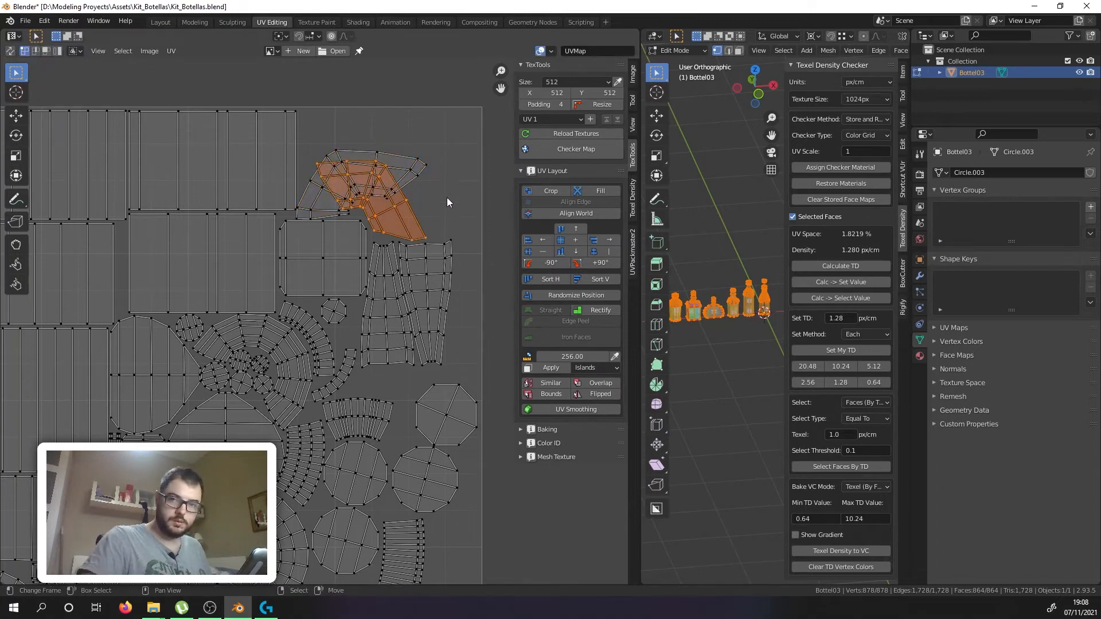
pyautogui.press('r')
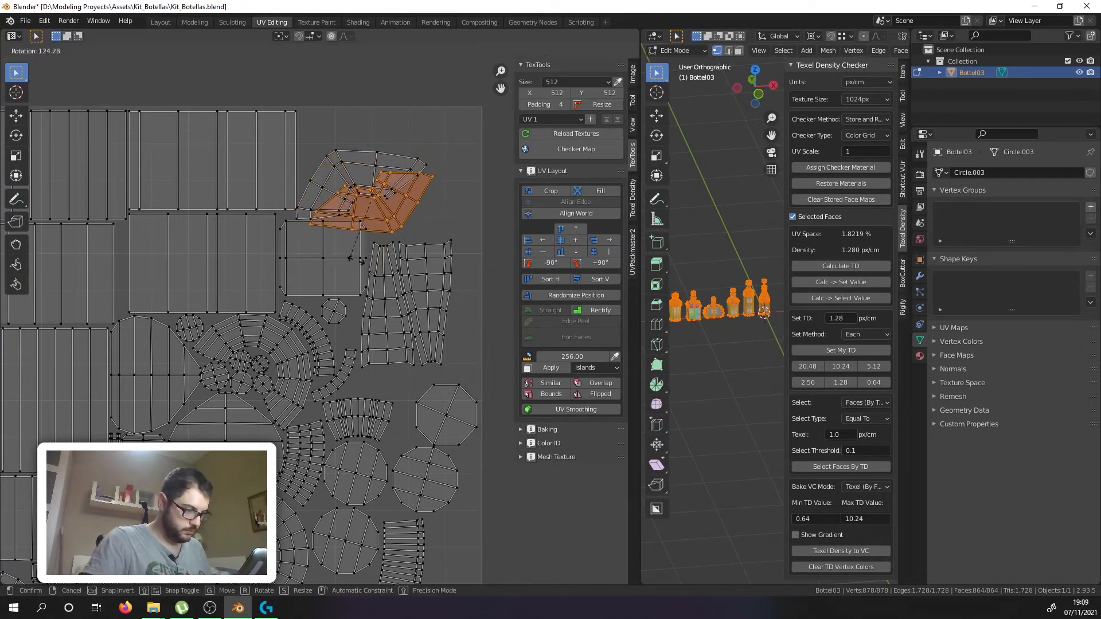
pyautogui.click(358, 190)
pyautogui.press('g')
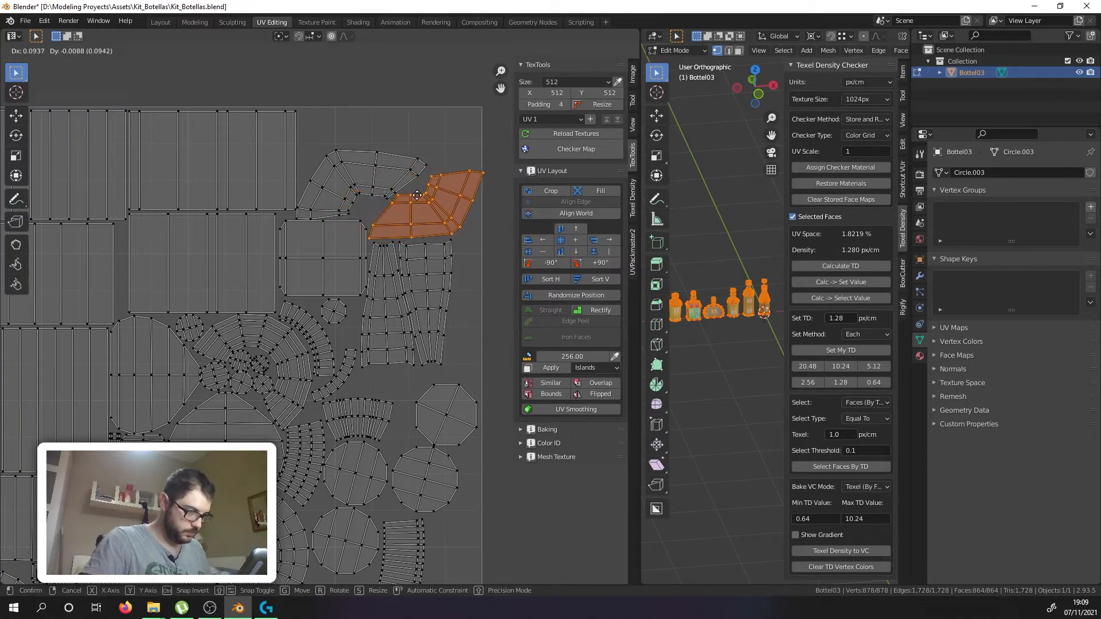
pyautogui.click(417, 195)
pyautogui.scroll(-2, 404, 197)
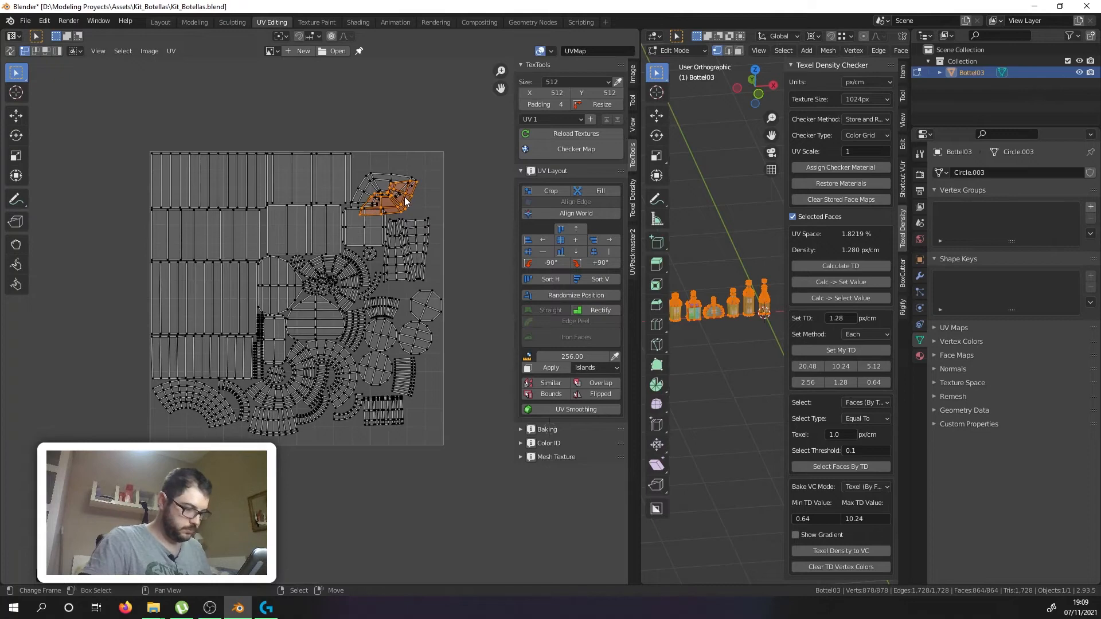
pyautogui.scroll(3, 253, 248)
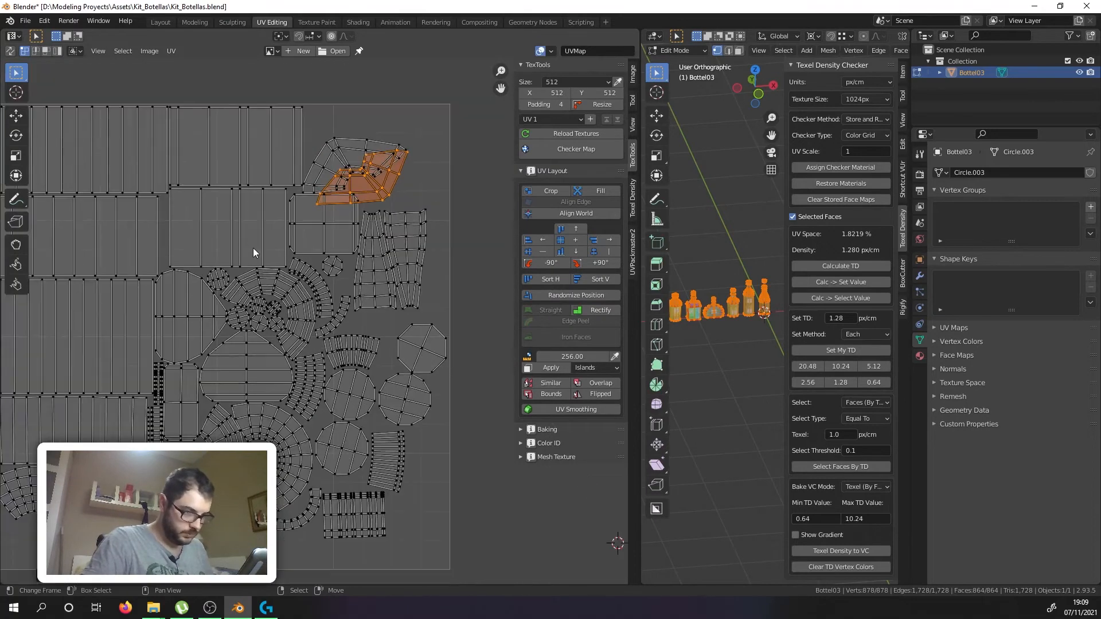
pyautogui.scroll(-3, 298, 376)
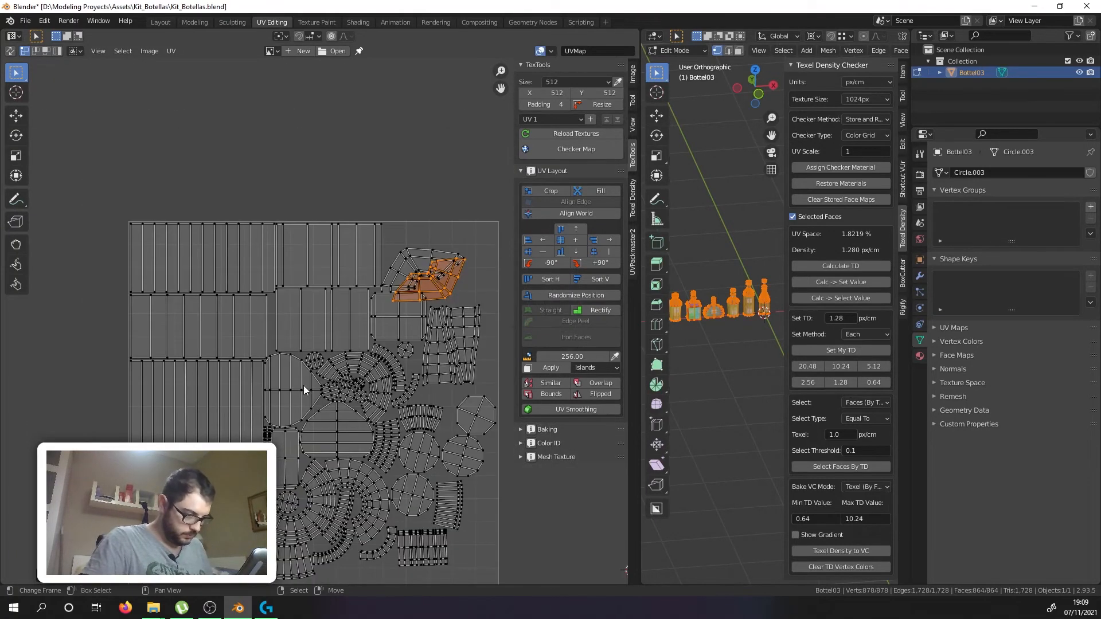
pyautogui.press('s')
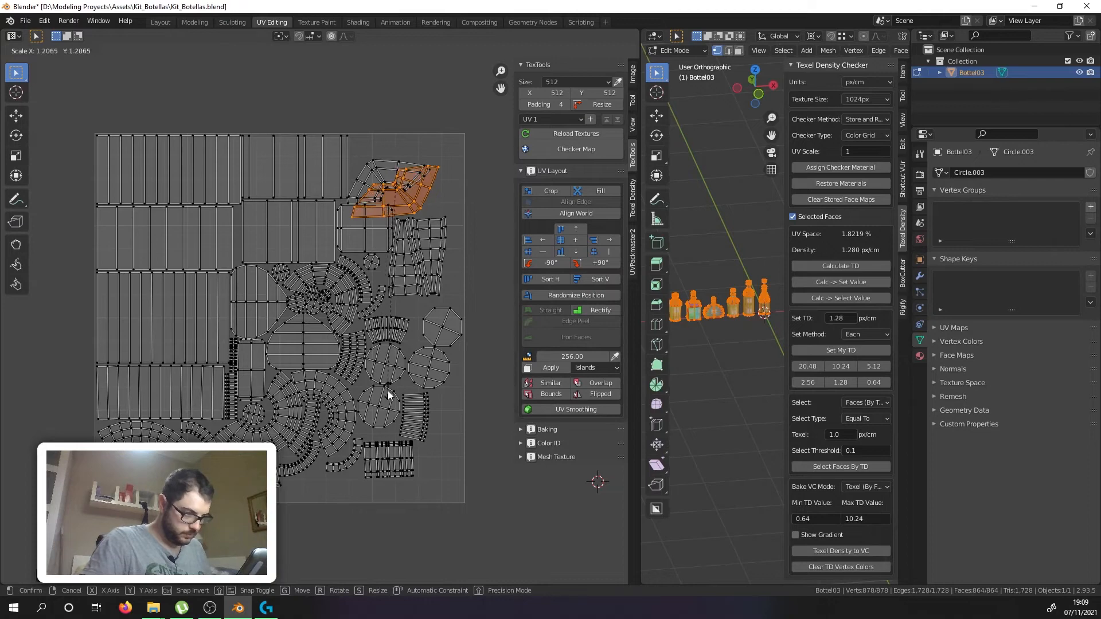
pyautogui.rightClick(389, 393)
# Step: Box-select the circles, rings, strips and rounded panels in the UV square's lower right area, leaving out the adjoining large striped panel
pyautogui.hotkey('alt', 'a')
pyautogui.moveTo(469, 495); pyautogui.dragTo(230, 264)
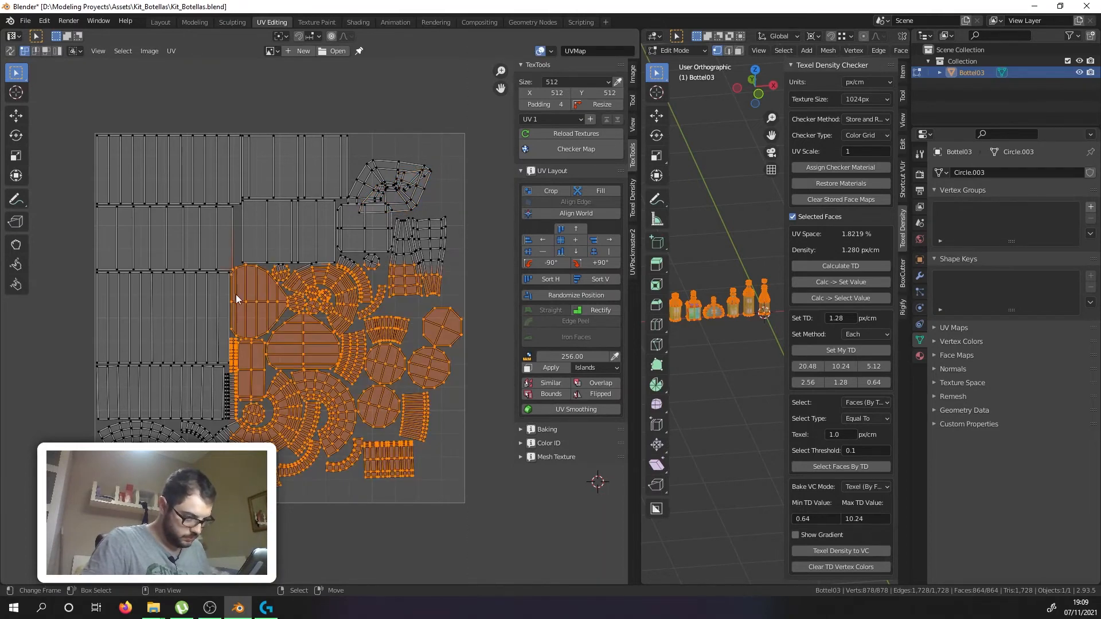
pyautogui.scroll(3, 220, 251)
pyautogui.press('l')
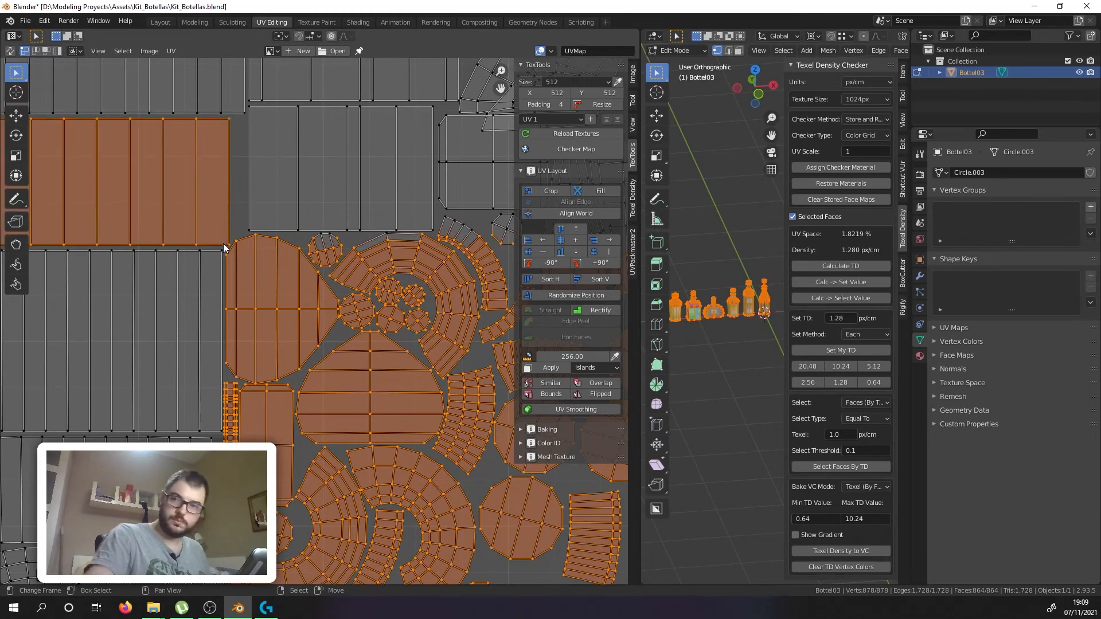
pyautogui.hotkey('shift', 'l')
pyautogui.scroll(-3, 243, 260)
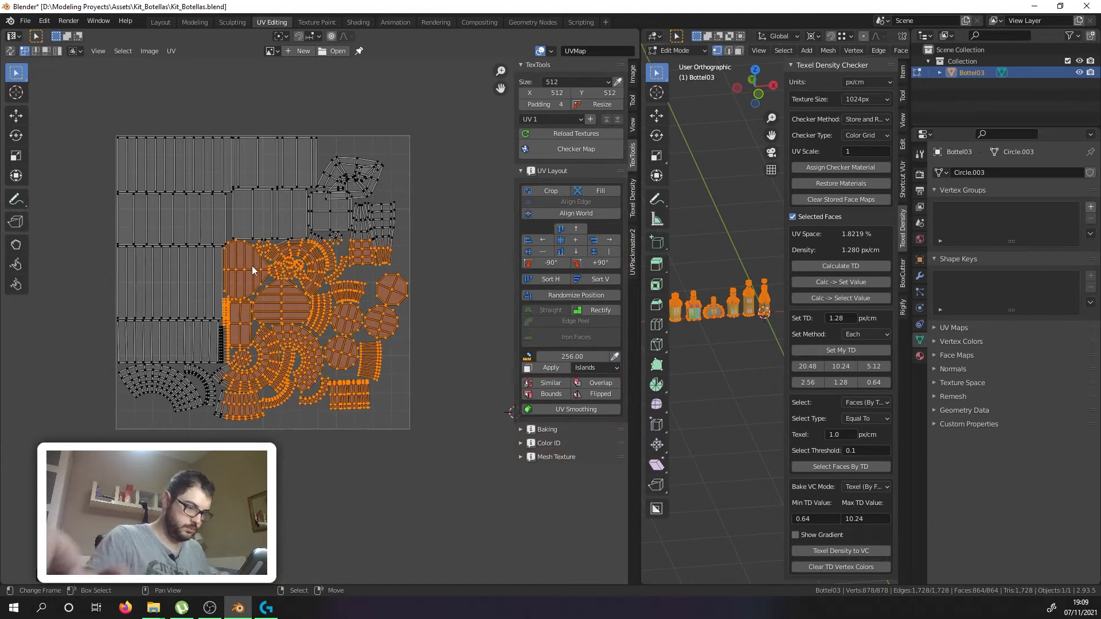
# Step: Add the missed narrow strip, small circle and tapered islands to the selection and move the whole group down by about 0.03
pyautogui.scroll(2, 224, 359)
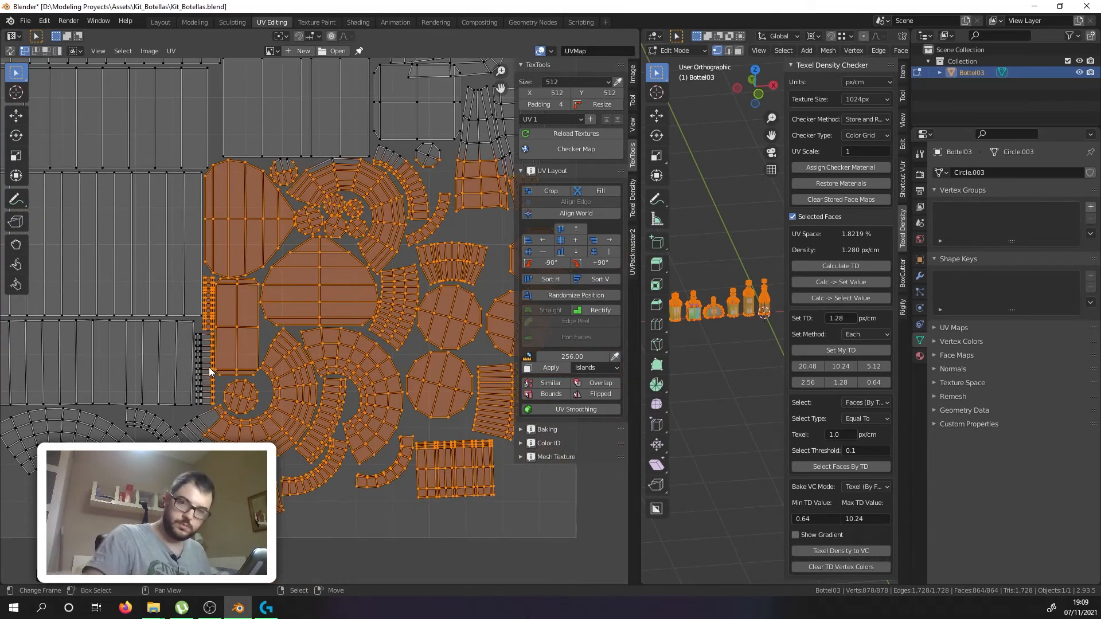
pyautogui.press('l')
pyautogui.press('l')
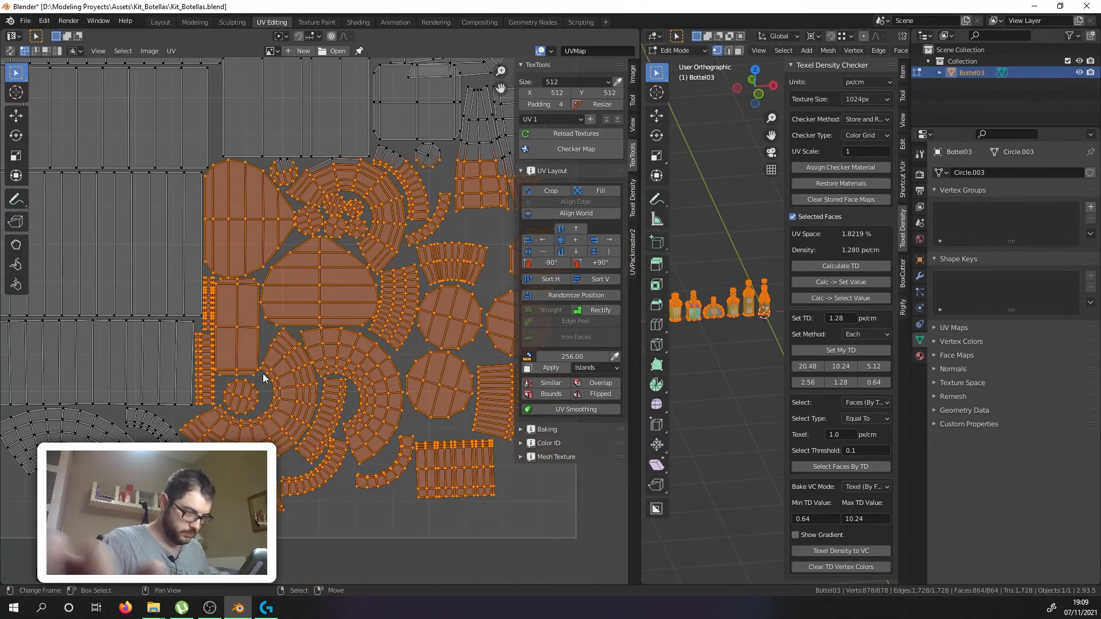
pyautogui.press('l')
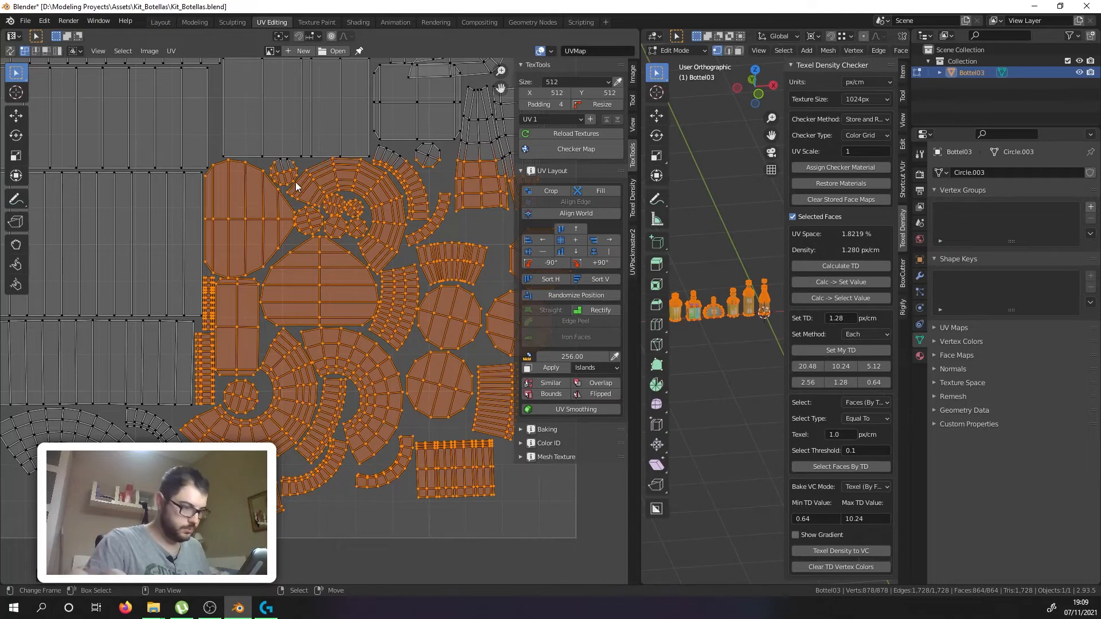
pyautogui.press('l')
pyautogui.moveTo(467, 180); pyautogui.dragTo(383, 230, button='middle')
pyautogui.press('l')
pyautogui.scroll(-1, 401, 231)
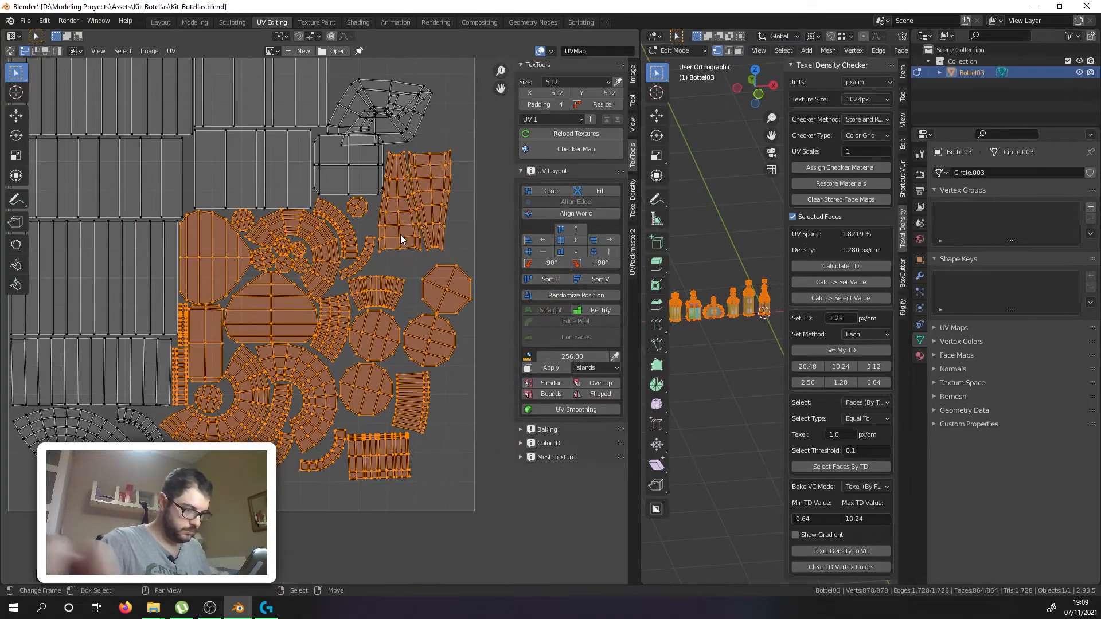
pyautogui.moveTo(328, 275); pyautogui.dragTo(379, 272, button='middle')
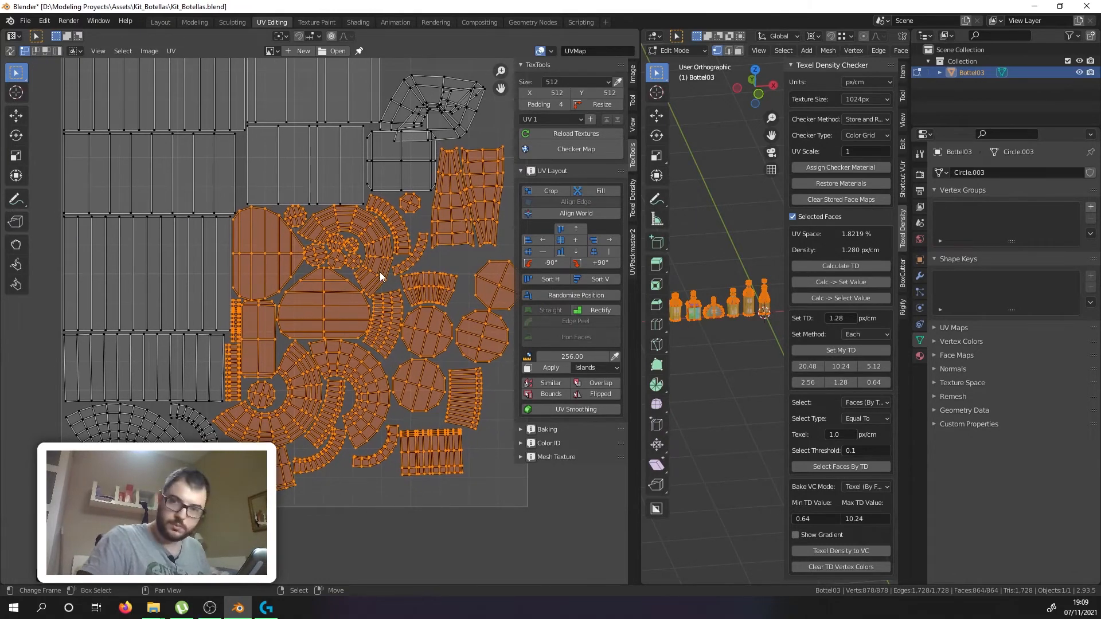
pyautogui.press('g')
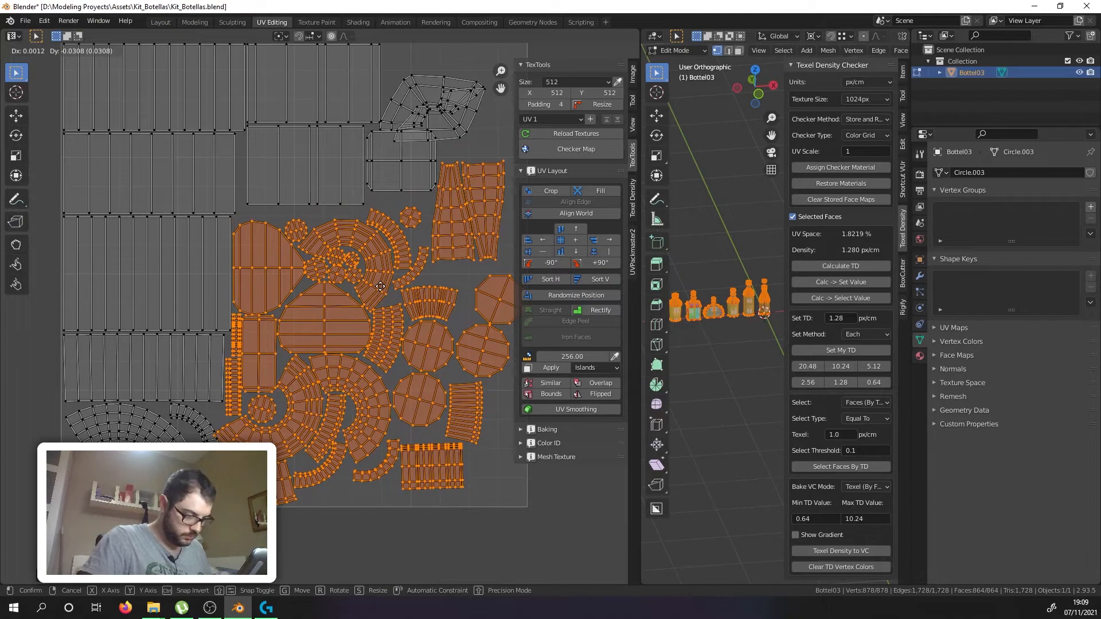
pyautogui.click(380, 287)
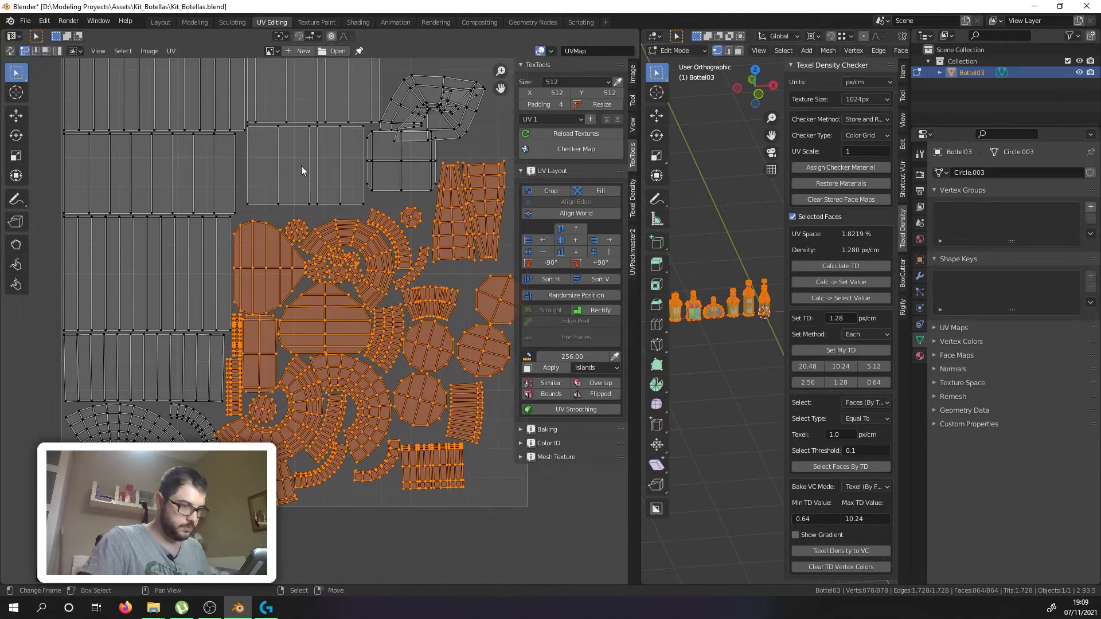
# Step: Move the wide striped panel above the rounded islands to the UV square's lower left, below the stacked striped panels
pyautogui.click(302, 167)
pyautogui.scroll(2, 305, 182)
pyautogui.press('l')
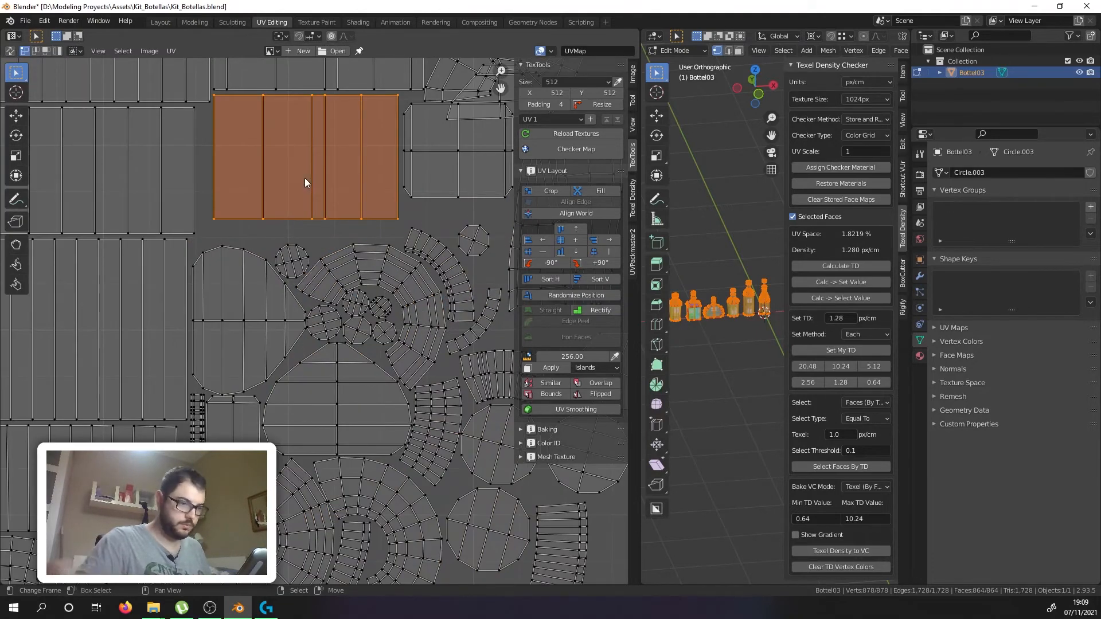
pyautogui.press('g')
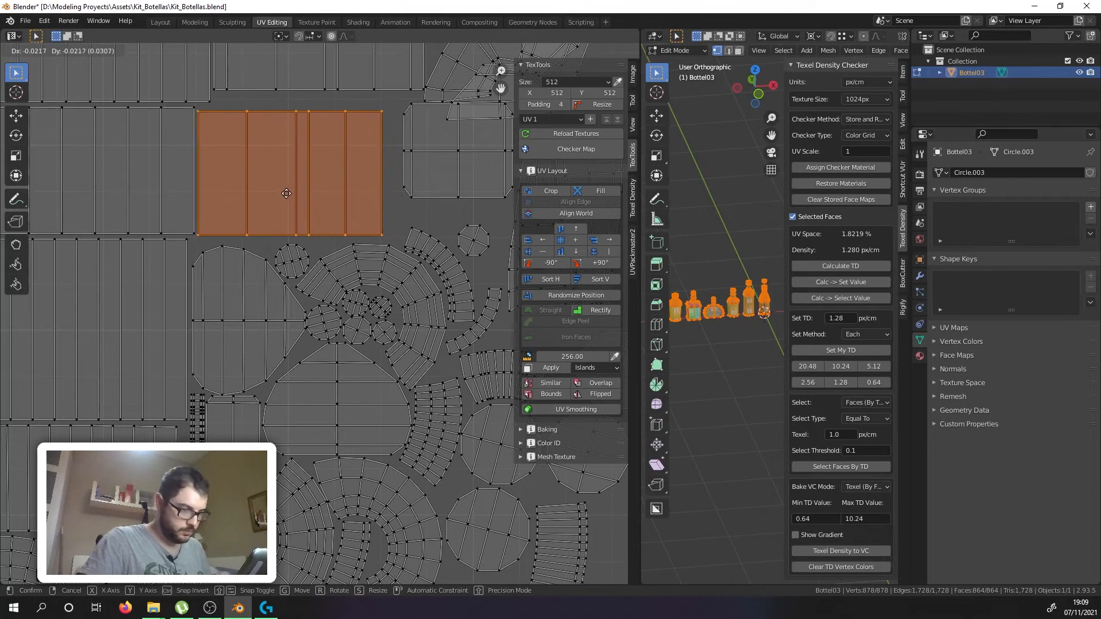
pyautogui.click(286, 190)
pyautogui.scroll(-3, 286, 191)
pyautogui.scroll(1, 265, 208)
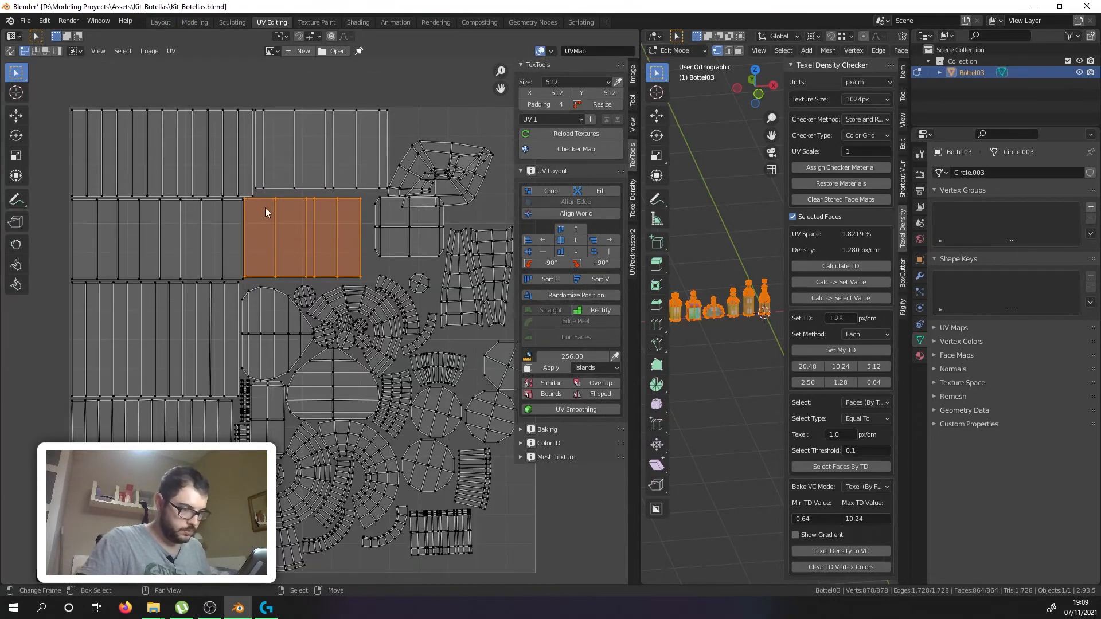
pyautogui.press('g')
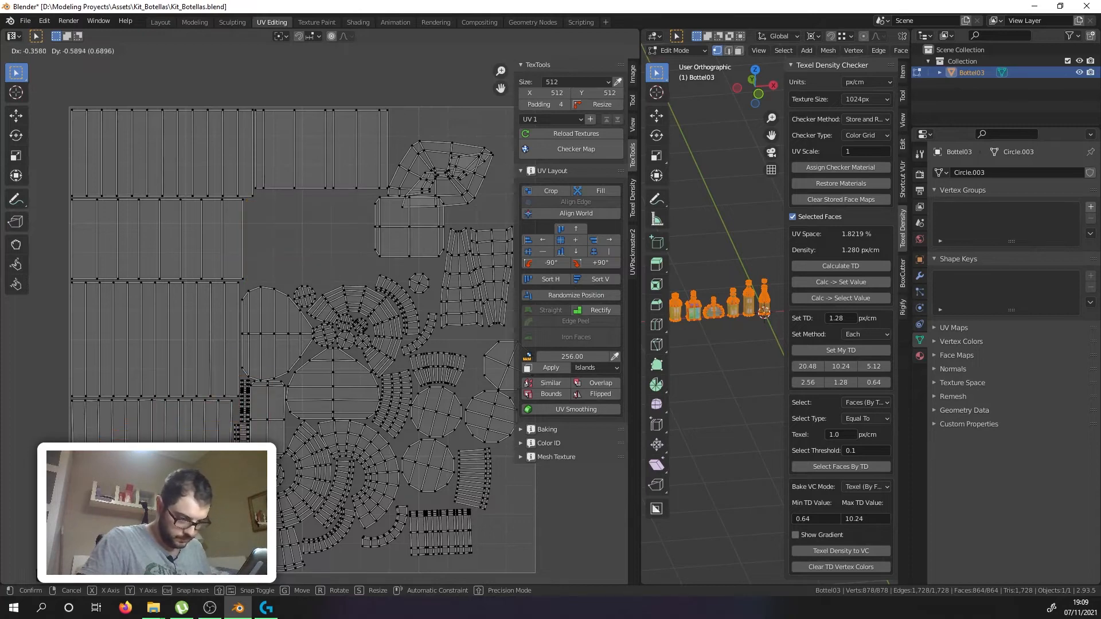
pyautogui.click(92, 465)
# Step: Straighten the bottom and top edges of the lowest stacked striped panel by scaling each row to 0 along Y
pyautogui.scroll(3, 92, 465)
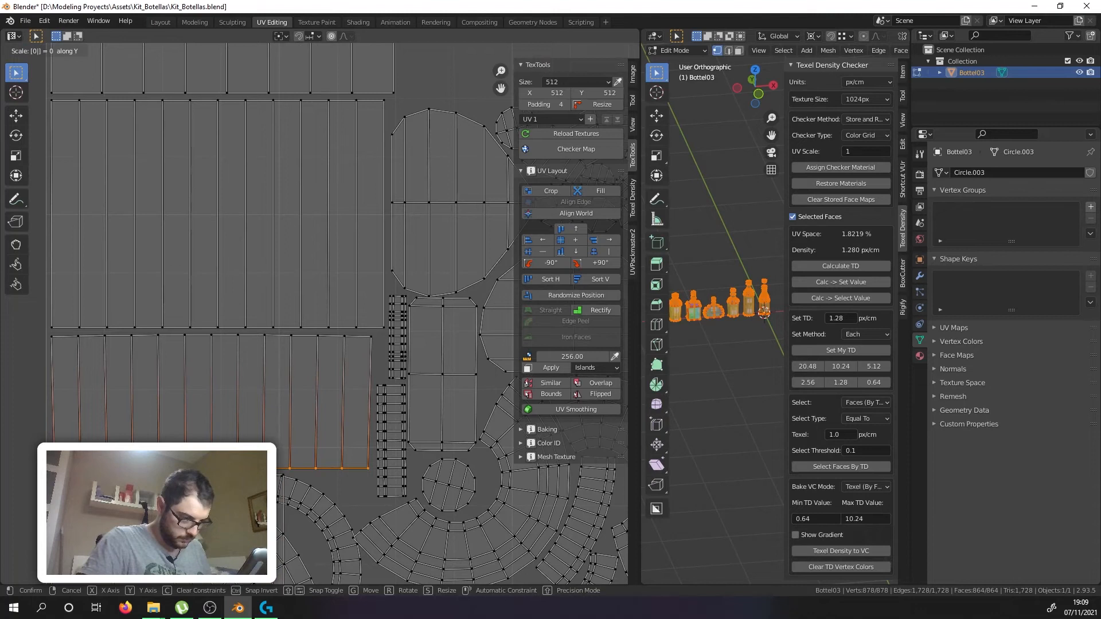
pyautogui.keyDown('alt'); pyautogui.click(121, 342); pyautogui.keyUp('alt')
pyautogui.press('s')
pyautogui.press('y')
pyautogui.press('0')
pyautogui.press('Return')
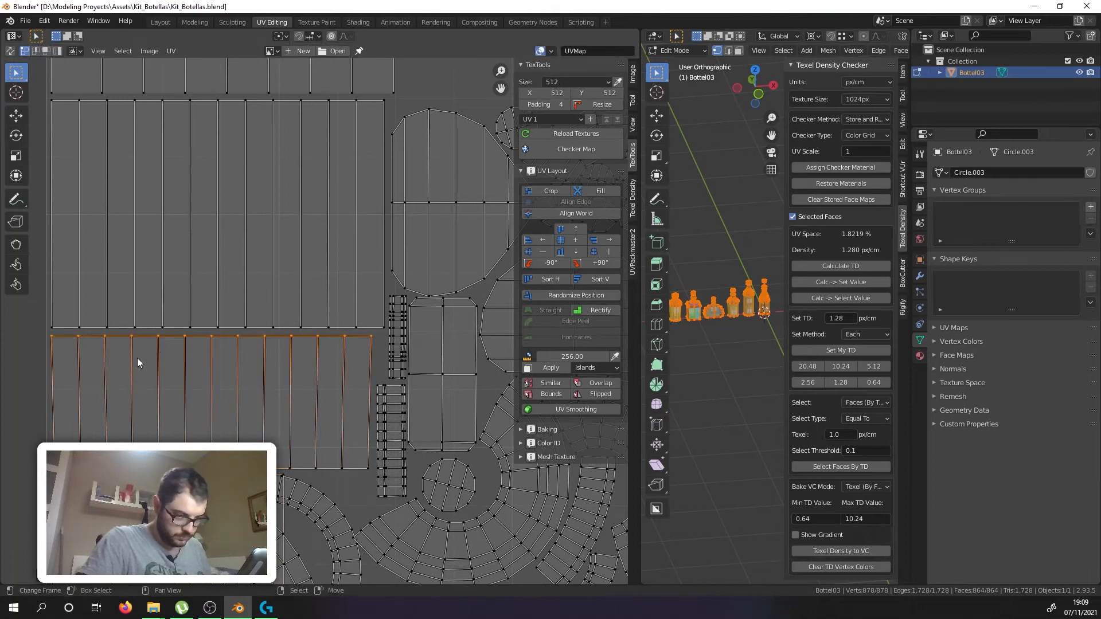
# Step: Straighten the first two vertical edges at the striped panel's left end by scaling each to 0 along X
pyautogui.keyDown('alt'); pyautogui.click(51, 418); pyautogui.keyUp('alt')
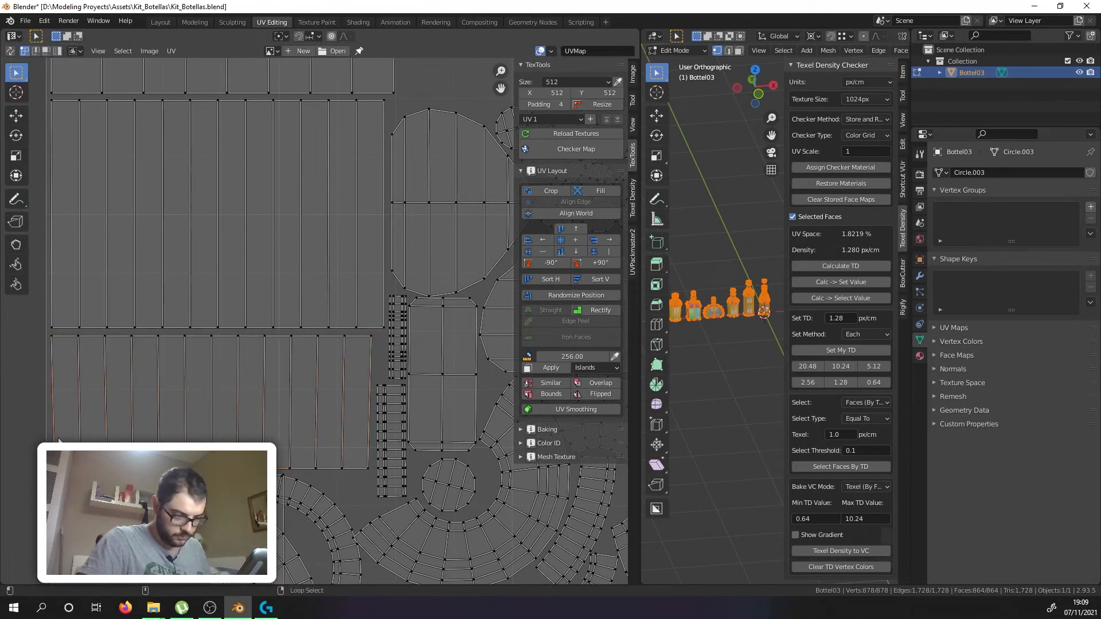
pyautogui.hotkey('alt', 'a')
pyautogui.keyDown('alt'); pyautogui.rightClick(80, 437); pyautogui.keyUp('alt')
pyautogui.press('s')
pyautogui.press('x')
pyautogui.press('0')
pyautogui.press('Return')
# Step: Straighten the striped panel's third to sixth vertical edges from the left by scaling each to 0 along X
pyautogui.hotkey('alt', 'a')
pyautogui.keyDown('alt'); pyautogui.click(103, 426); pyautogui.keyUp('alt')
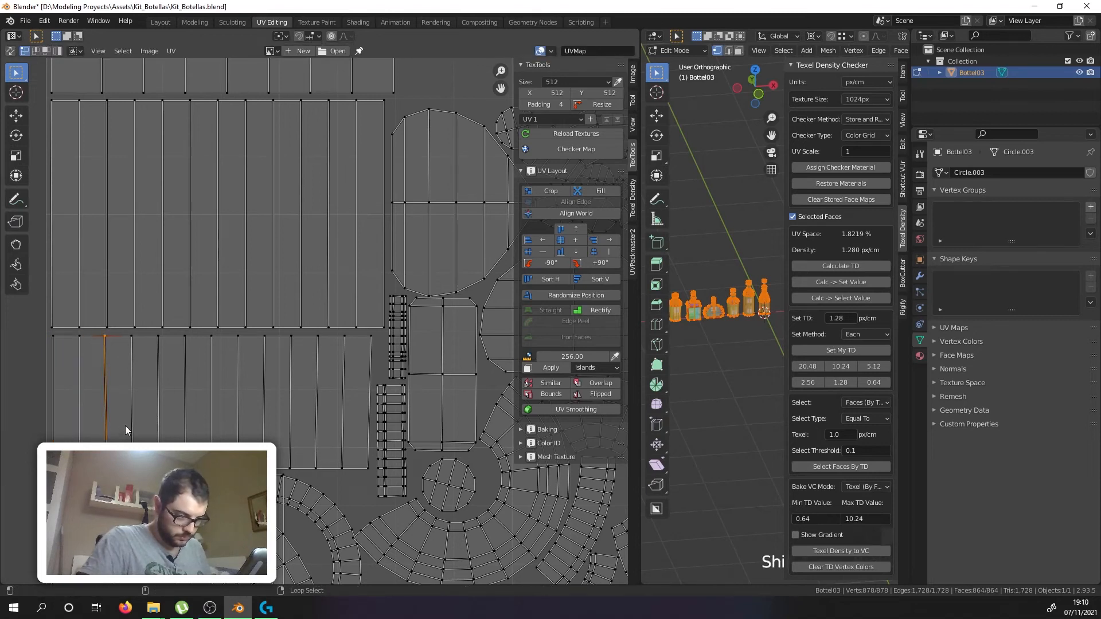
pyautogui.keyDown('alt'); pyautogui.keyDown('shift'); pyautogui.click(133, 410); pyautogui.keyUp('shift'); pyautogui.keyUp('alt')
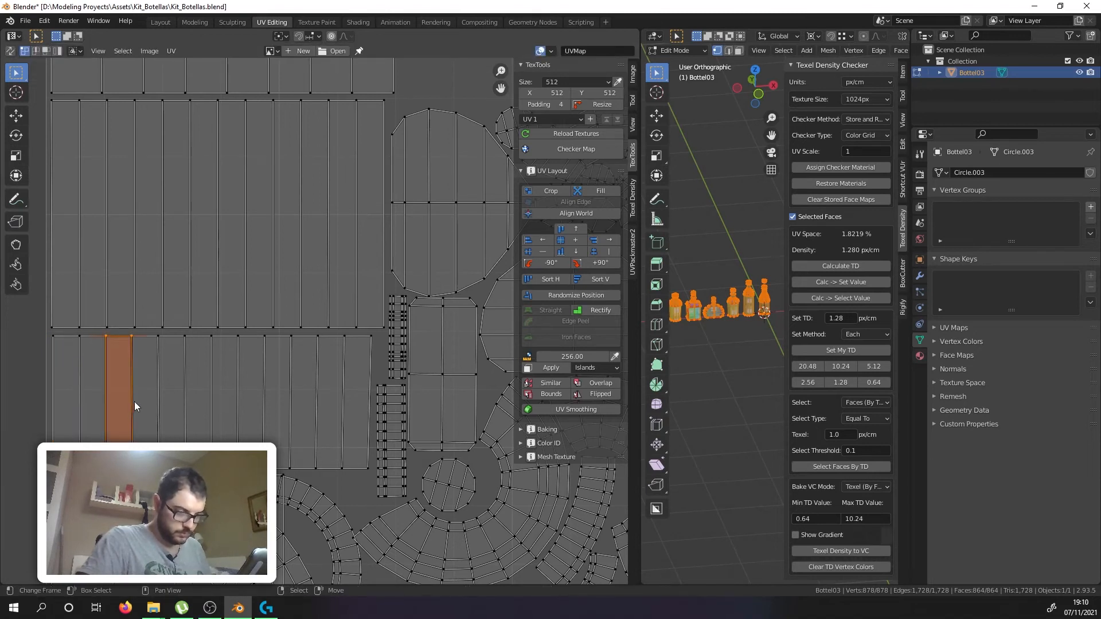
pyautogui.keyDown('alt'); pyautogui.click(137, 359); pyautogui.keyUp('alt')
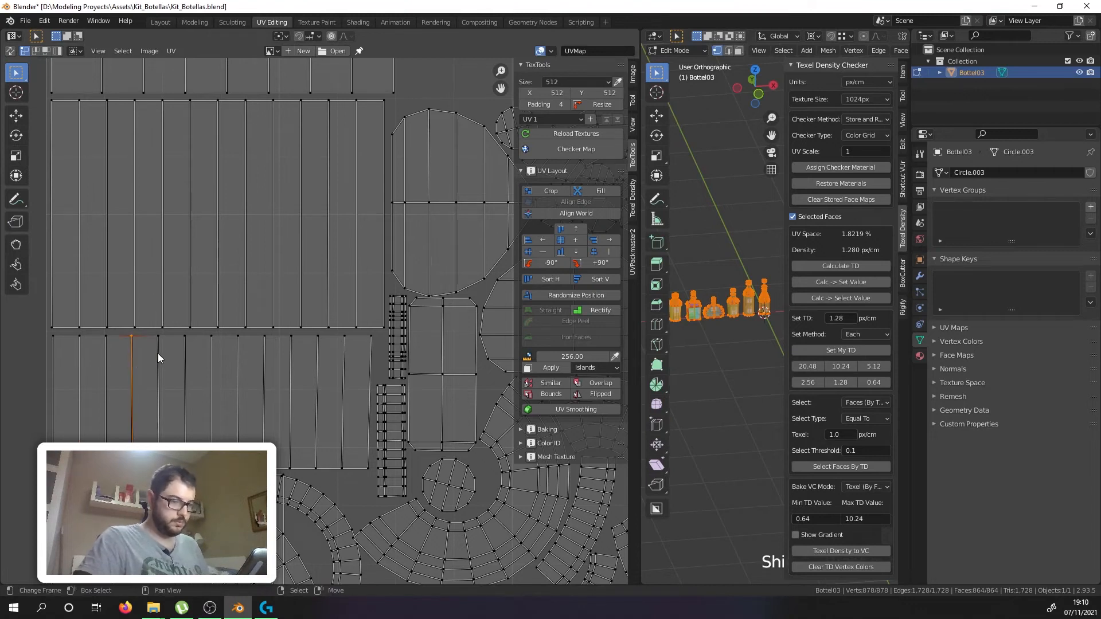
pyautogui.keyDown('alt'); pyautogui.click(158, 347); pyautogui.keyUp('alt')
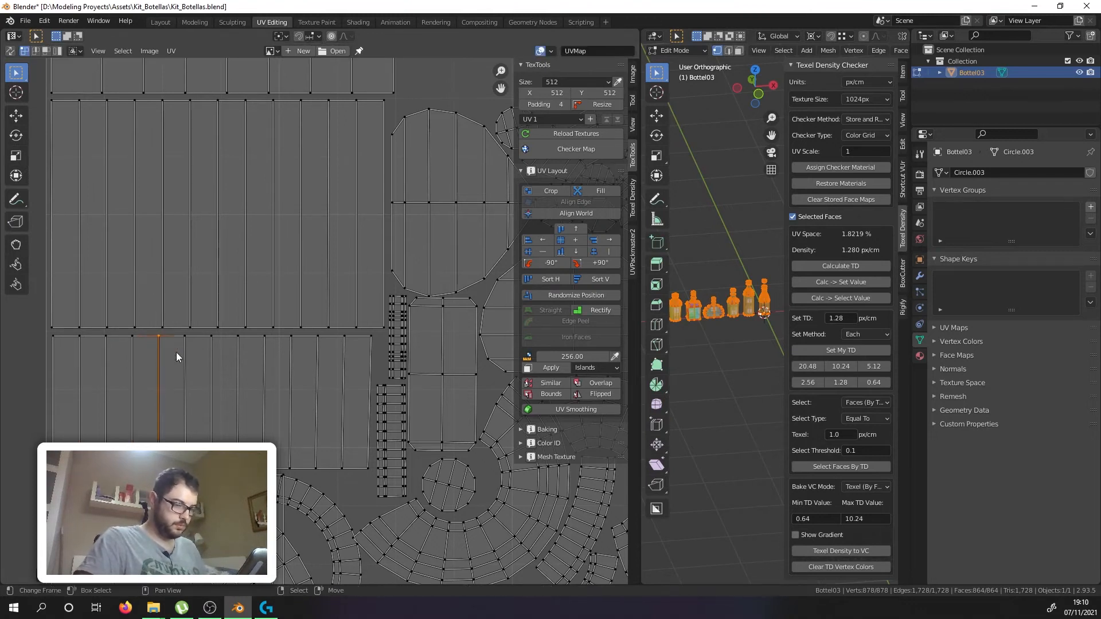
pyautogui.keyDown('alt'); pyautogui.click(181, 346); pyautogui.keyUp('alt')
pyautogui.press('s')
pyautogui.press('x')
pyautogui.press('0')
pyautogui.press('Return')
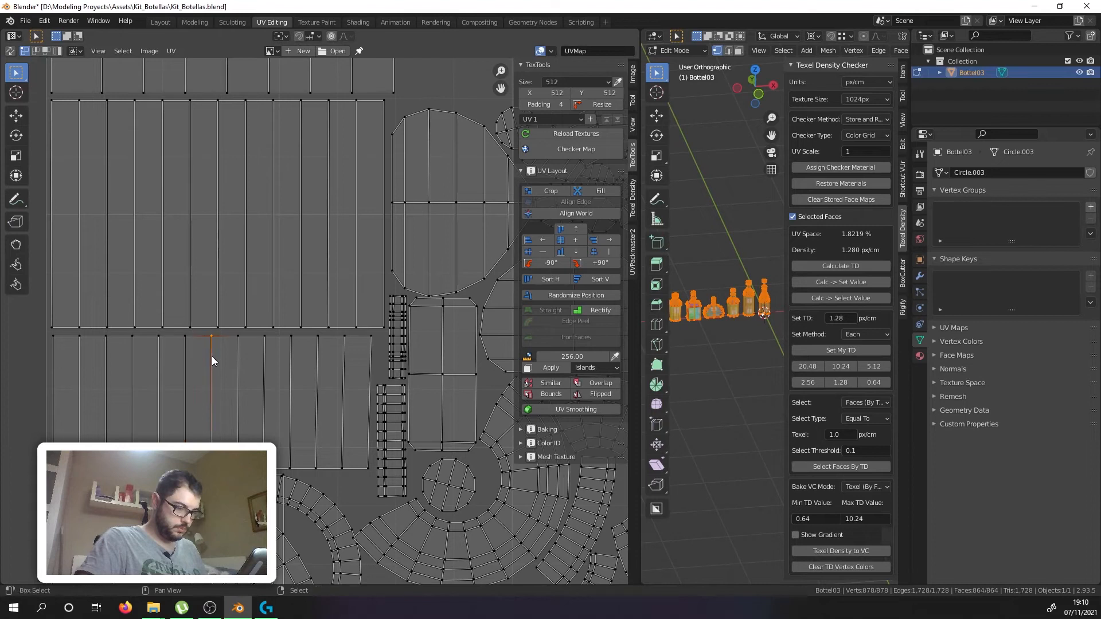
# Step: Straighten the striped panel's seventh to tenth vertical edges from the left by scaling each to 0 along X
pyautogui.keyDown('alt'); pyautogui.click(212, 356); pyautogui.keyUp('alt')
pyautogui.keyDown('alt'); pyautogui.click(238, 353); pyautogui.keyUp('alt')
pyautogui.rightClick(264, 352)
pyautogui.keyDown('alt'); pyautogui.rightClick(264, 352); pyautogui.keyUp('alt')
pyautogui.press('s')
pyautogui.press('x')
pyautogui.press('0')
pyautogui.press('Return')
pyautogui.rightClick(284, 347)
pyautogui.press('s')
pyautogui.press('x')
pyautogui.press('0')
pyautogui.press('Return')
# Step: Straighten the striped panel's last three vertical edges at its right end by scaling each to 0 along X
pyautogui.keyDown('alt'); pyautogui.click(308, 345); pyautogui.keyUp('alt')
pyautogui.press('s')
pyautogui.press('x')
pyautogui.press('0')
pyautogui.press('Return')
pyautogui.keyDown('alt'); pyautogui.click(335, 342); pyautogui.keyUp('alt')
pyautogui.press('s')
pyautogui.press('x')
pyautogui.press('0')
pyautogui.press('Escape')
pyautogui.keyDown('alt'); pyautogui.click(335, 352); pyautogui.keyUp('alt')
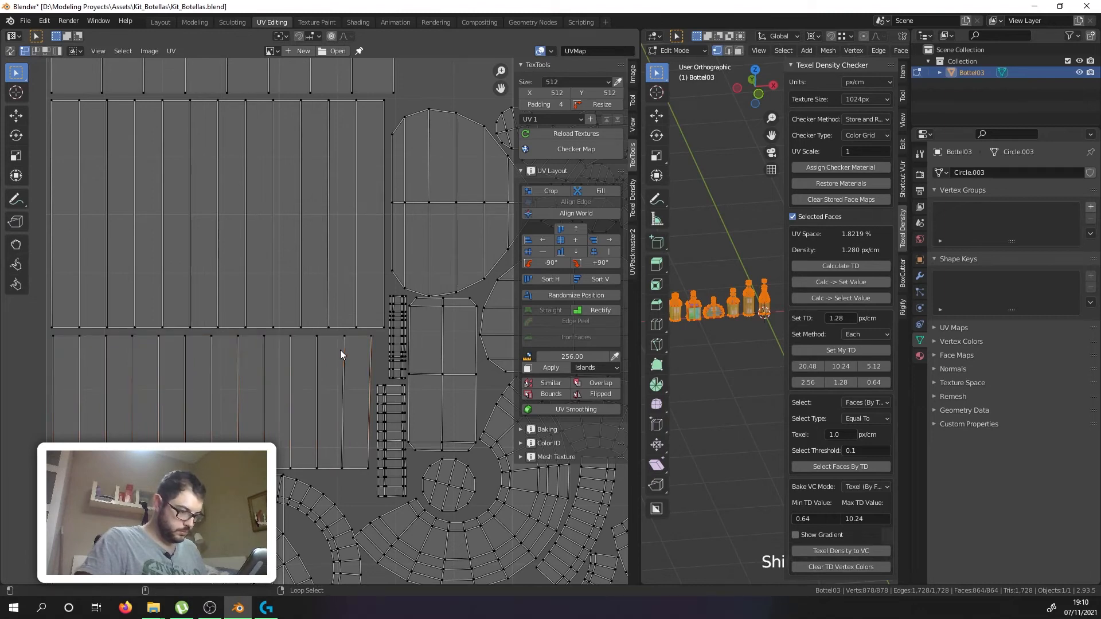
pyautogui.press('s')
pyautogui.press('x')
pyautogui.press('0')
pyautogui.press('Return')
pyautogui.keyDown('alt'); pyautogui.click(365, 343); pyautogui.keyUp('alt')
pyautogui.press('s')
pyautogui.press('x')
pyautogui.press('0')
pyautogui.press('Return')
pyautogui.scroll(-4, 366, 342)
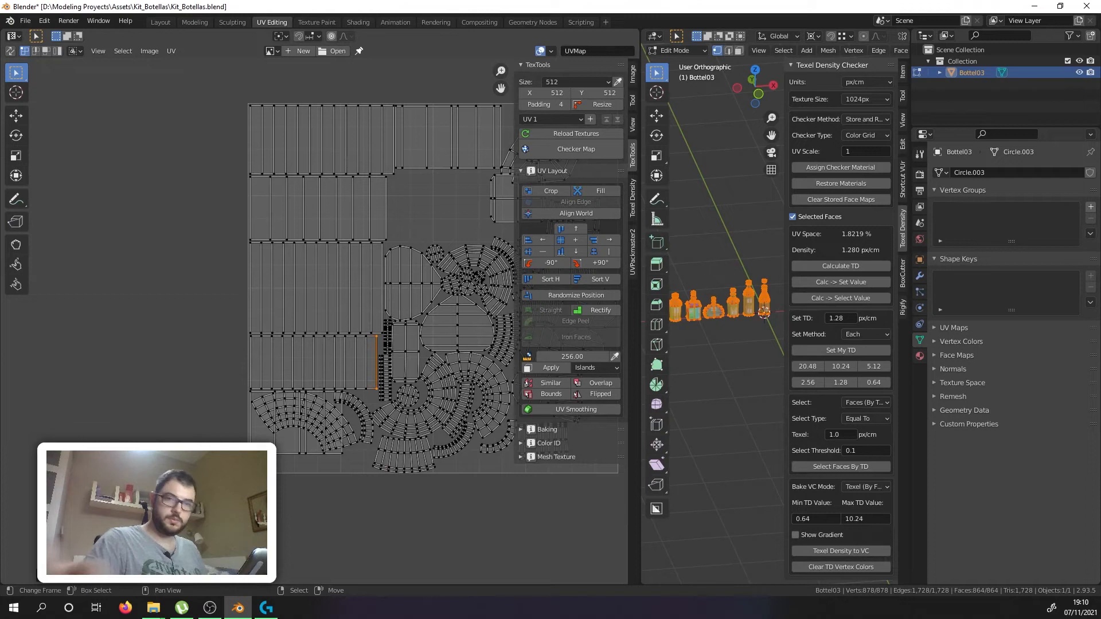
pyautogui.press('l')
pyautogui.press('l')
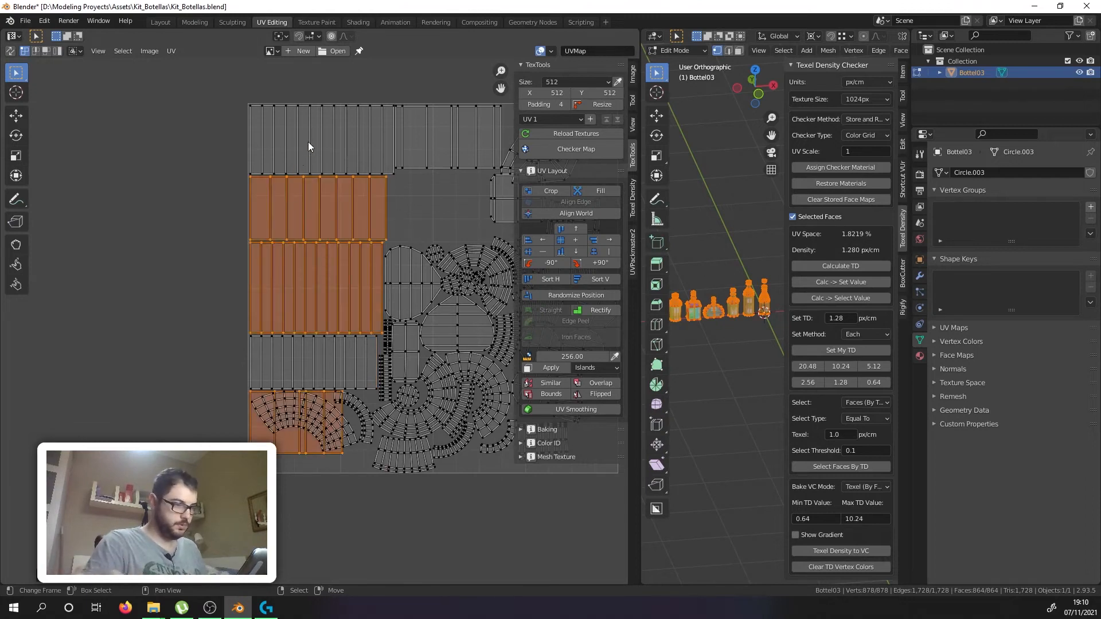
pyautogui.press('l')
pyautogui.press('l')
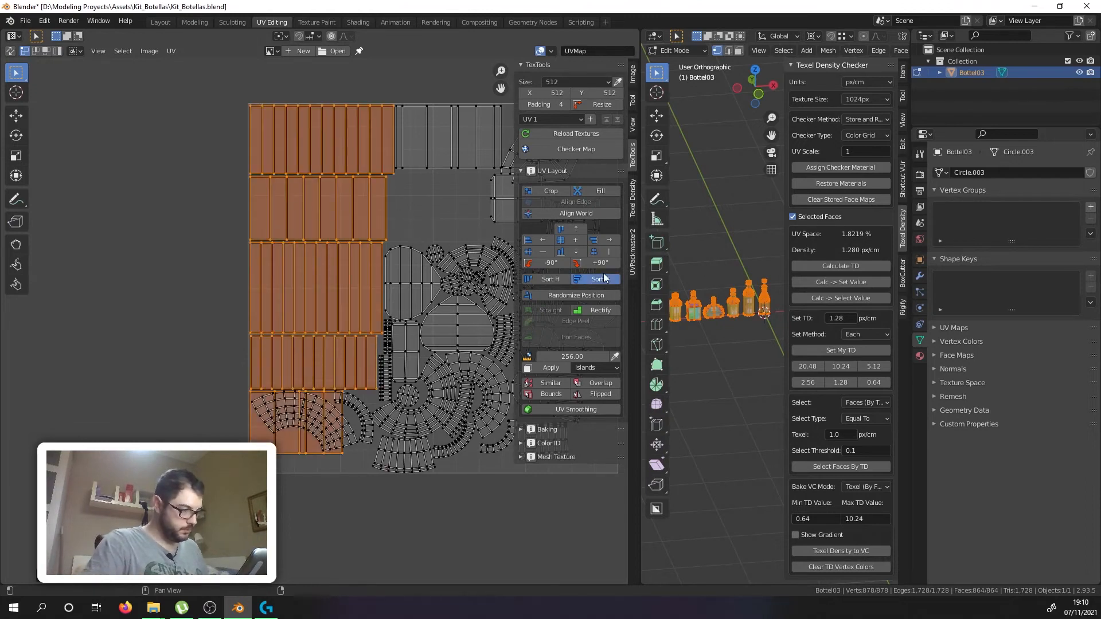
pyautogui.moveTo(356, 311); pyautogui.dragTo(174, 376, button='middle')
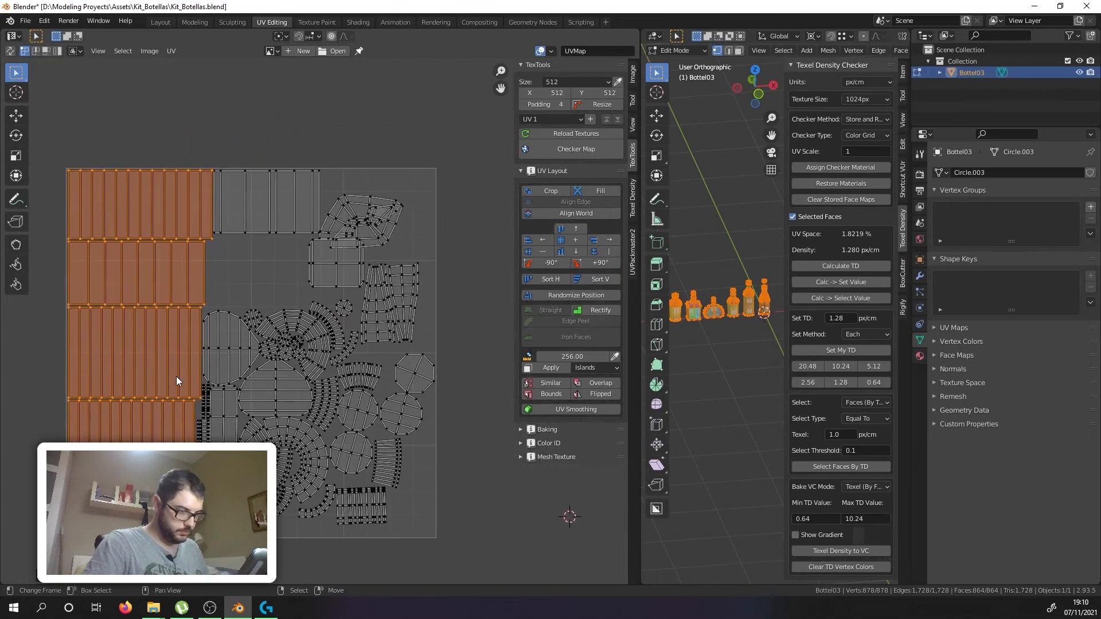
pyautogui.scroll(2, 353, 236)
pyautogui.hotkey('alt', 'a')
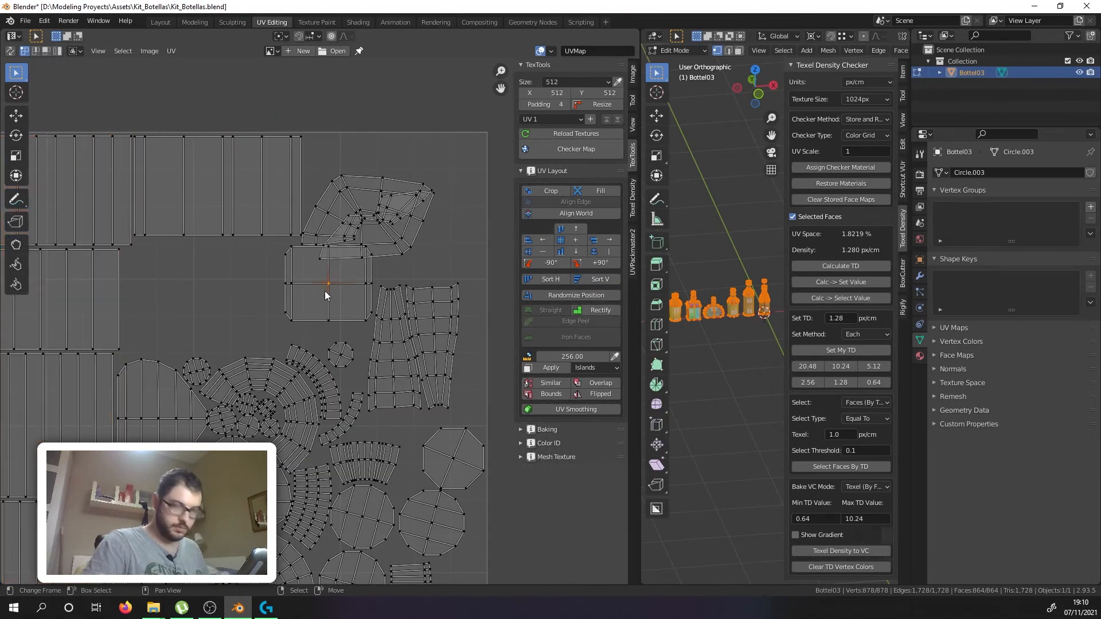
# Step: Move the rounded-corner square island beside the second striped panel, directly below the top panel row
pyautogui.press('l')
pyautogui.press('g')
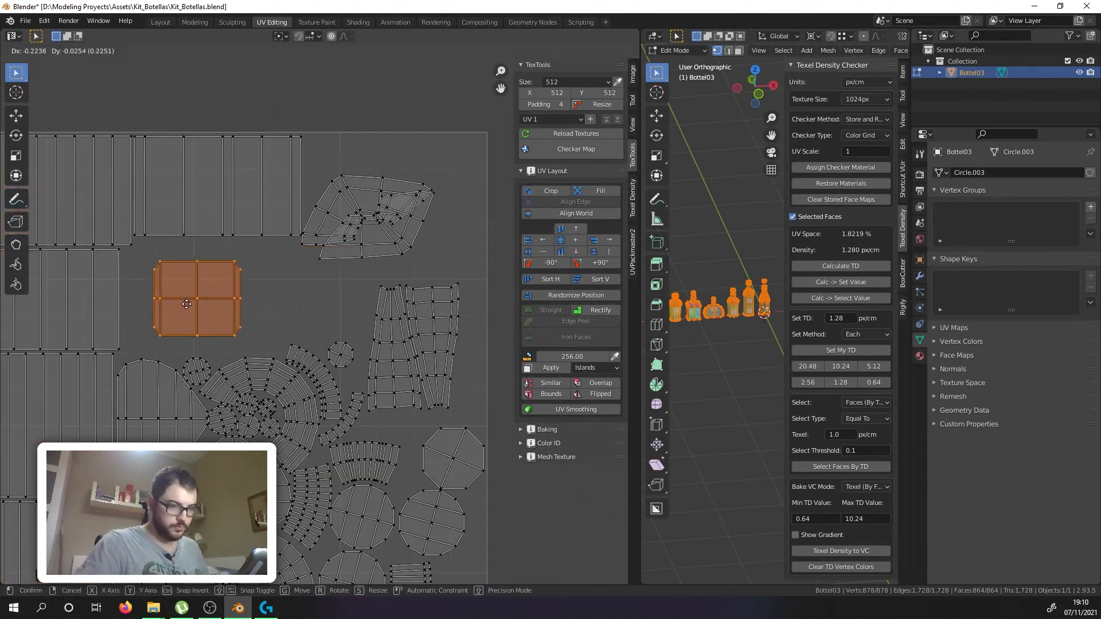
pyautogui.click(161, 293)
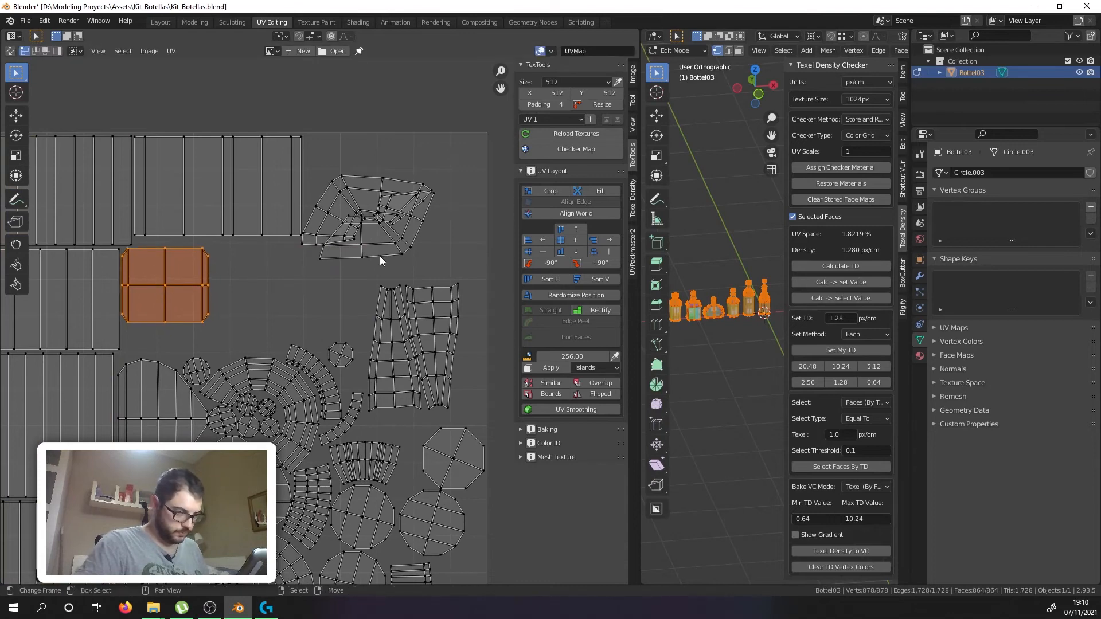
pyautogui.scroll(-3, 332, 335)
pyautogui.scroll(1, 310, 390)
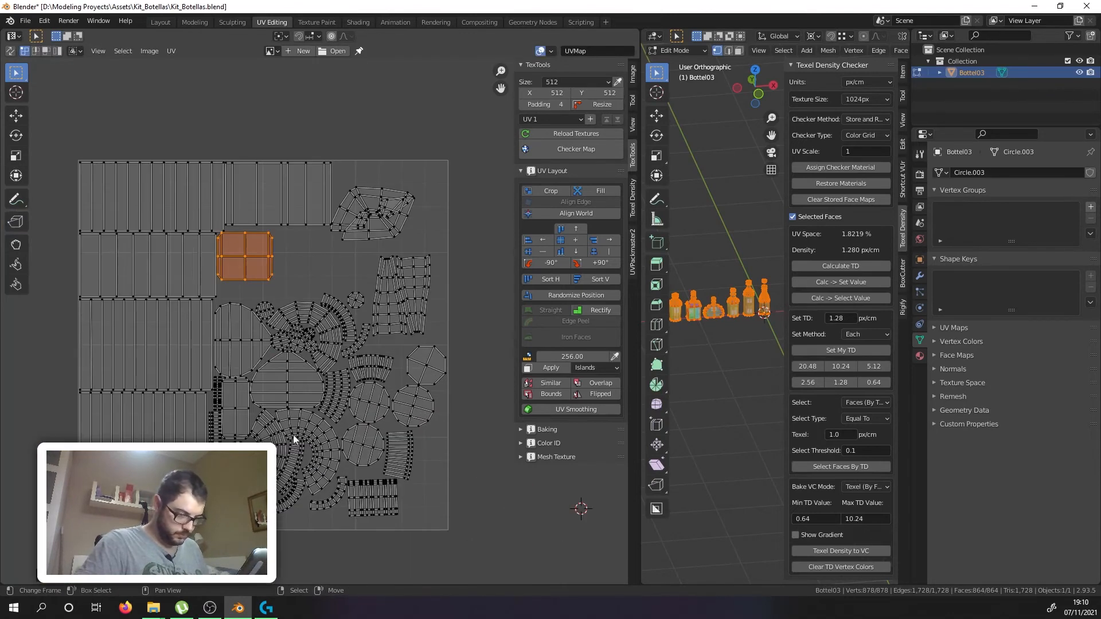
pyautogui.rightClick(221, 234)
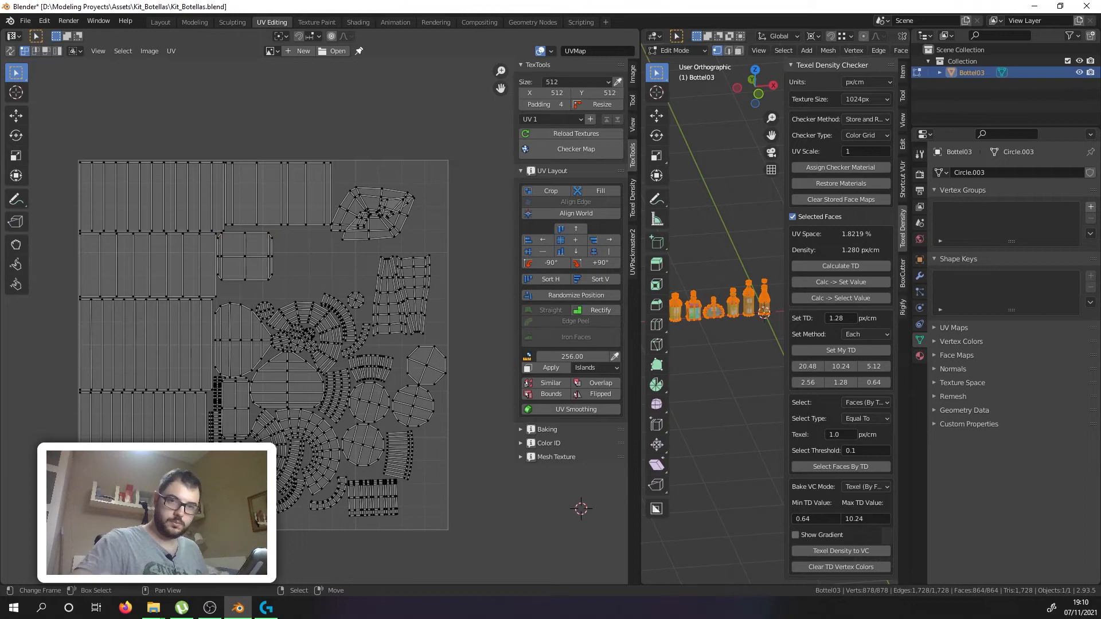
# Step: Move the wide dense arc island from the lower layout up into the UV square's upper-right area
pyautogui.press('l')
pyautogui.press('g')
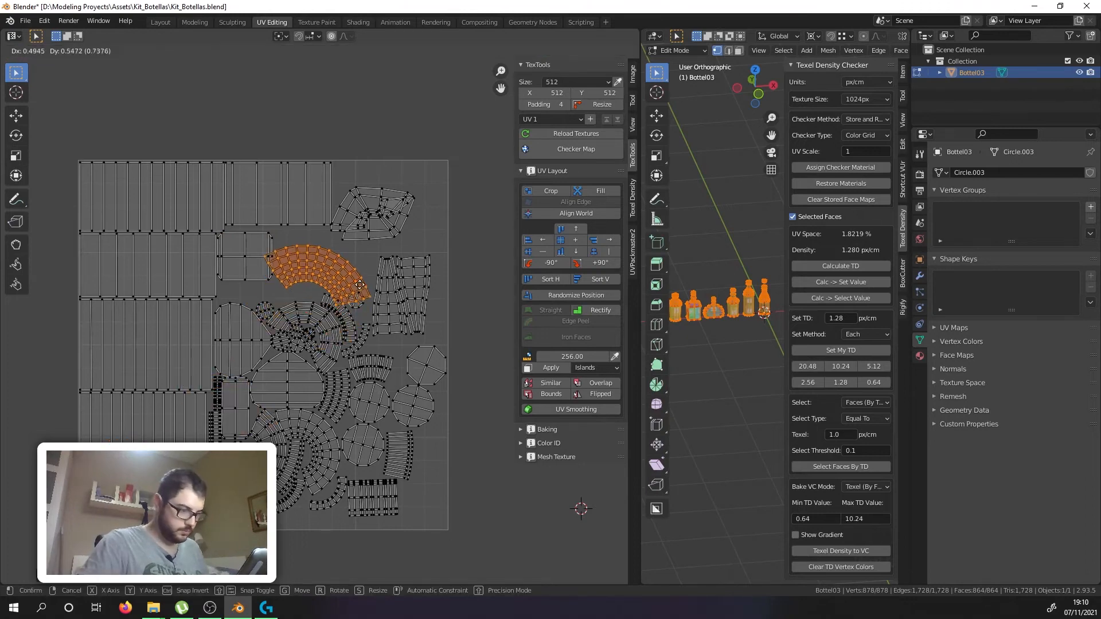
pyautogui.click(346, 267)
pyautogui.scroll(3, 345, 266)
pyautogui.press('g')
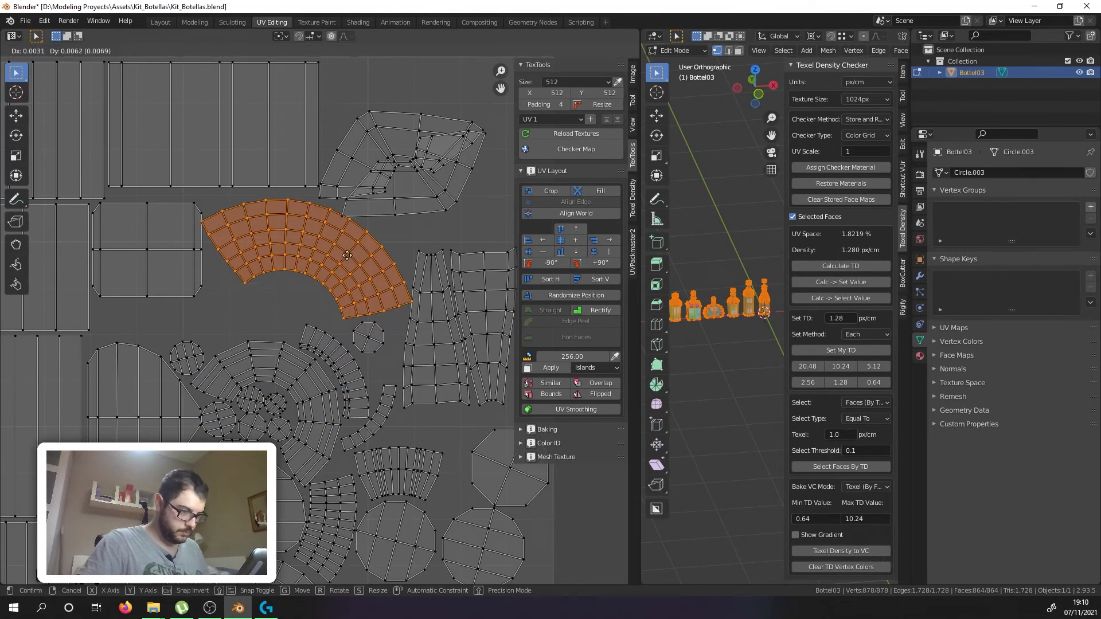
pyautogui.click(354, 253)
pyautogui.press('g')
pyautogui.click(451, 157)
# Step: Rotate the wide arc island clockwise and fit its end against the right side of the top panel row
pyautogui.moveTo(433, 172); pyautogui.dragTo(323, 327, button='middle')
pyautogui.press('g')
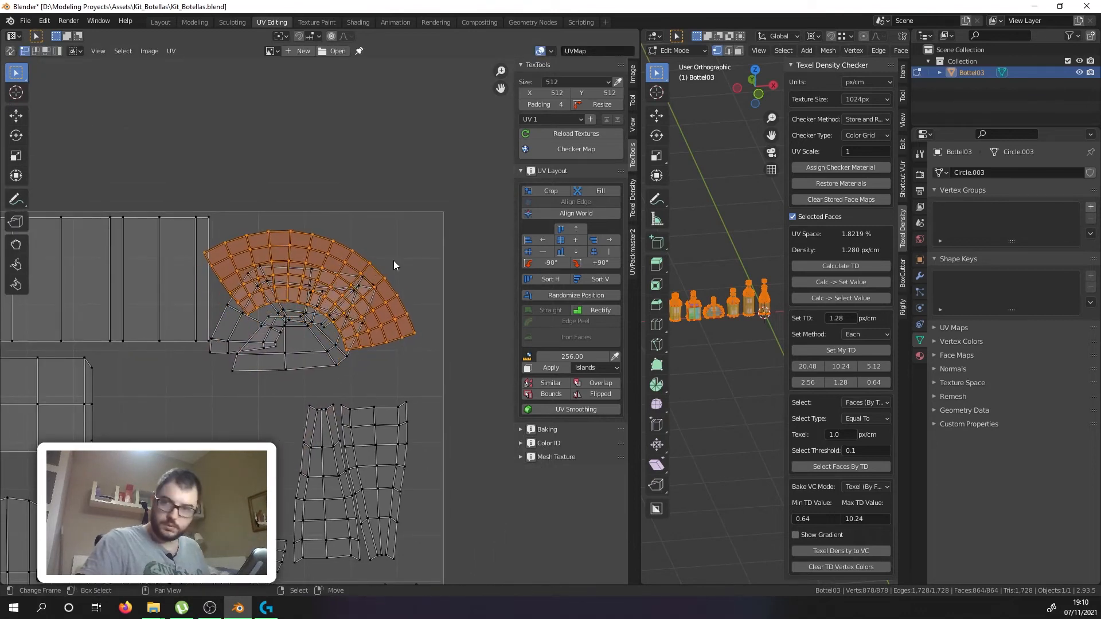
pyautogui.press('r')
pyautogui.click(341, 315)
pyautogui.press('g')
pyautogui.click(320, 326)
# Step: Move the smaller bent tapered island out from under the wide arc into the free space below it
pyautogui.click(360, 286)
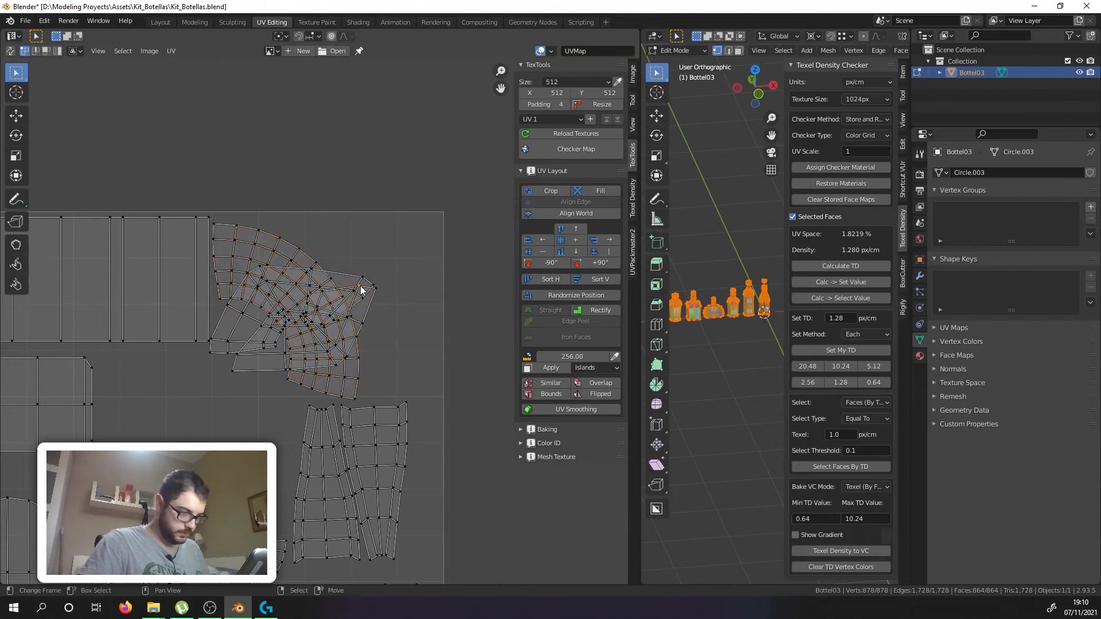
pyautogui.press('l')
pyautogui.moveTo(363, 290); pyautogui.dragTo(406, 240, button='middle')
pyautogui.press('g')
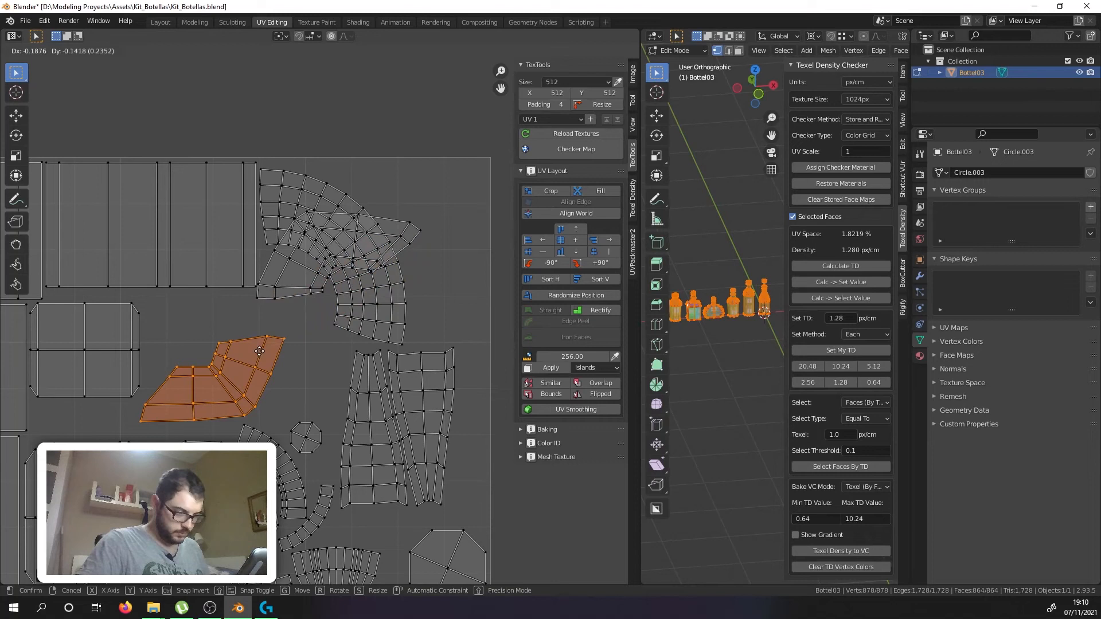
pyautogui.click(295, 357)
# Step: Move the larger bent tapered island from under the wide arc to the gap beside the rounded square island
pyautogui.click(294, 283)
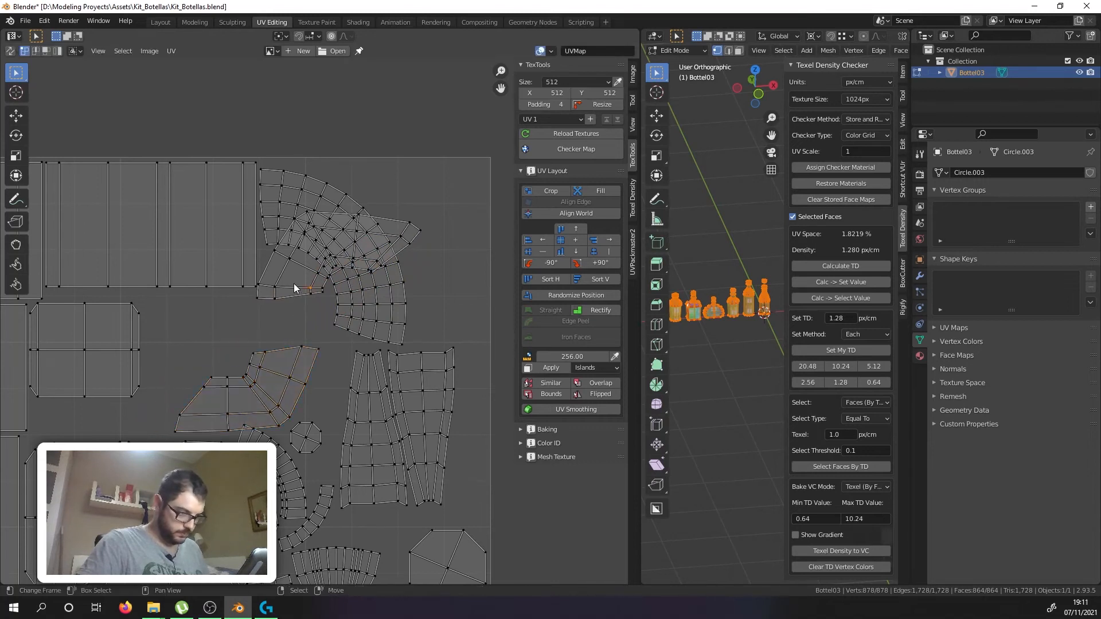
pyautogui.press('l')
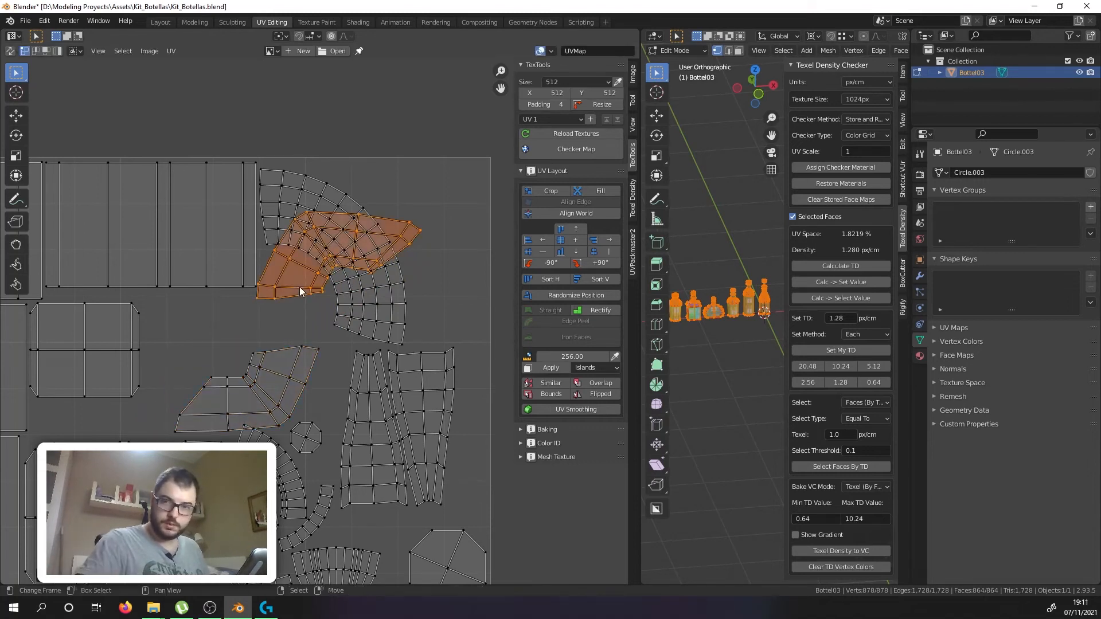
pyautogui.press('g')
pyautogui.click(163, 391)
pyautogui.scroll(1, 293, 353)
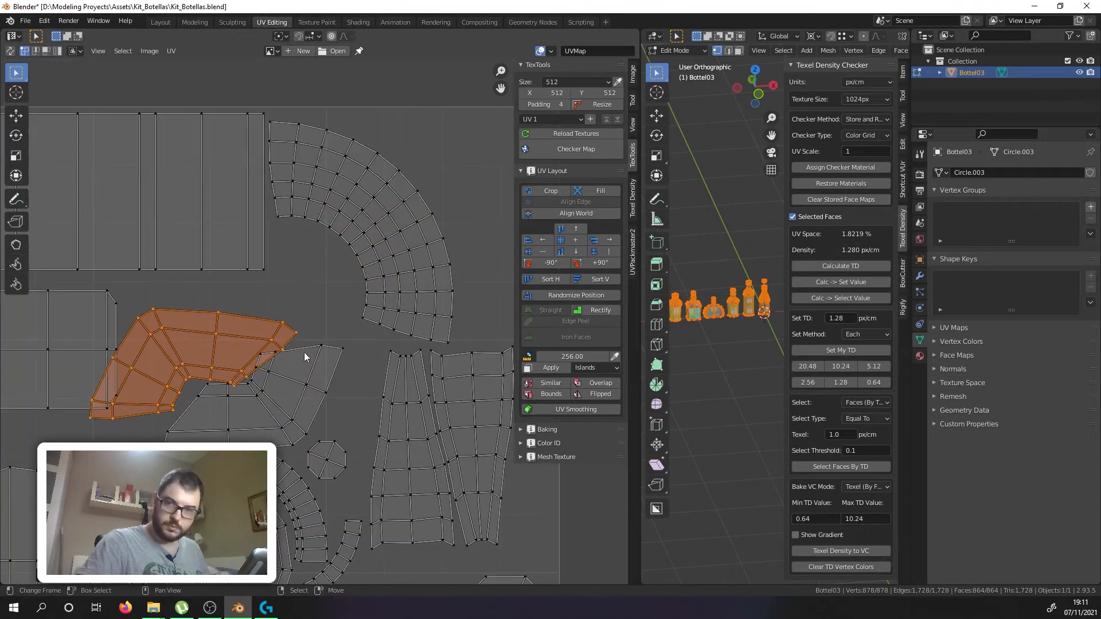
# Step: Rotate the larger bent island slightly counterclockwise and shift it into the space beside the rounded square island
pyautogui.press('r')
pyautogui.click(281, 337)
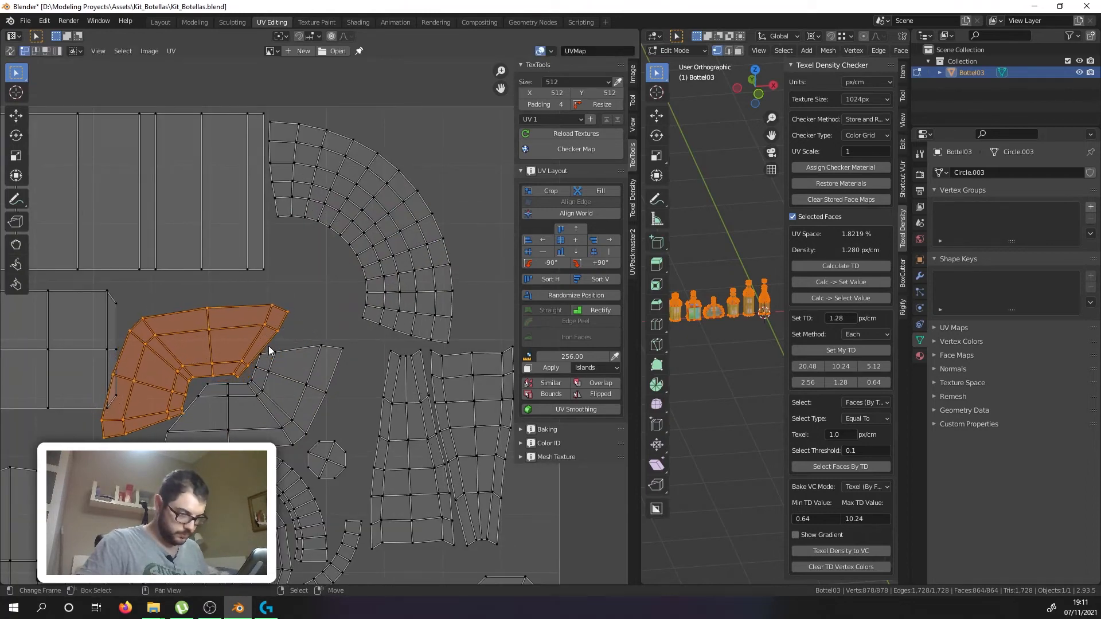
pyautogui.press('g')
pyautogui.click(249, 348)
# Step: Move both bent tapered islands together up toward the top panels and rotate the pair slightly clockwise
pyautogui.press('l')
pyautogui.press('g')
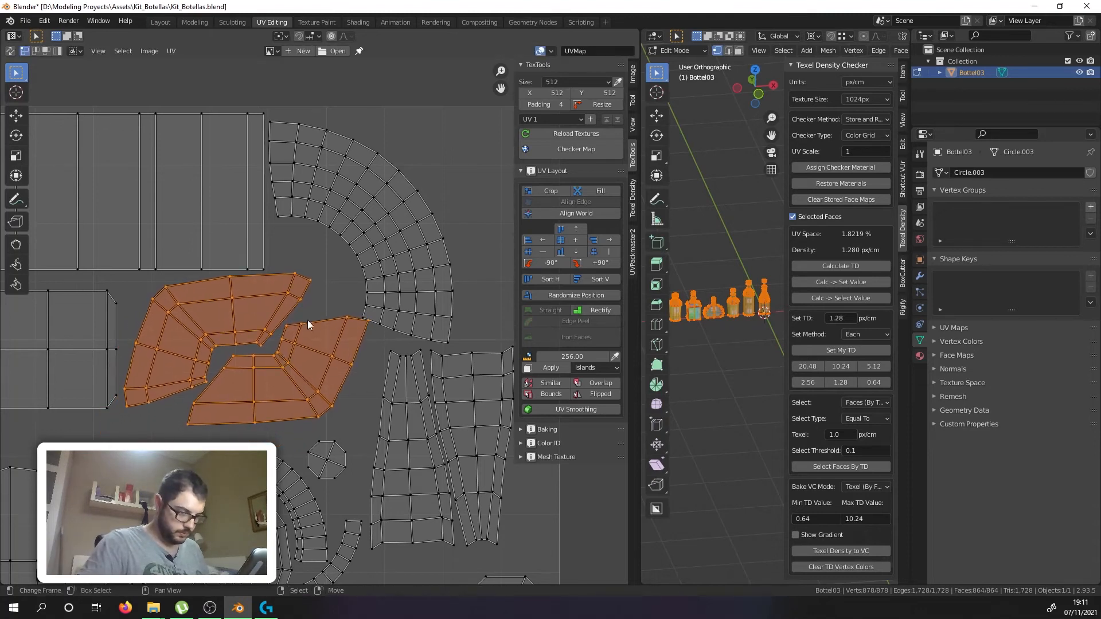
pyautogui.press('r')
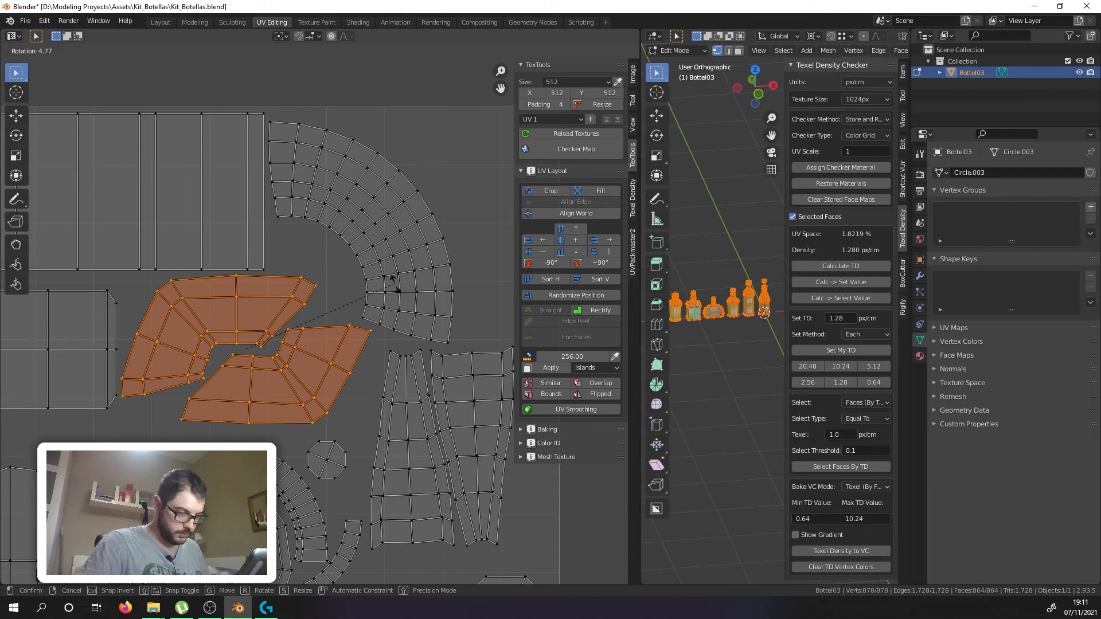
pyautogui.click(394, 293)
# Step: Move the smallest circle island from the lower arc cluster into the wide arc's inner curve, beside the top panels
pyautogui.scroll(-4, 256, 351)
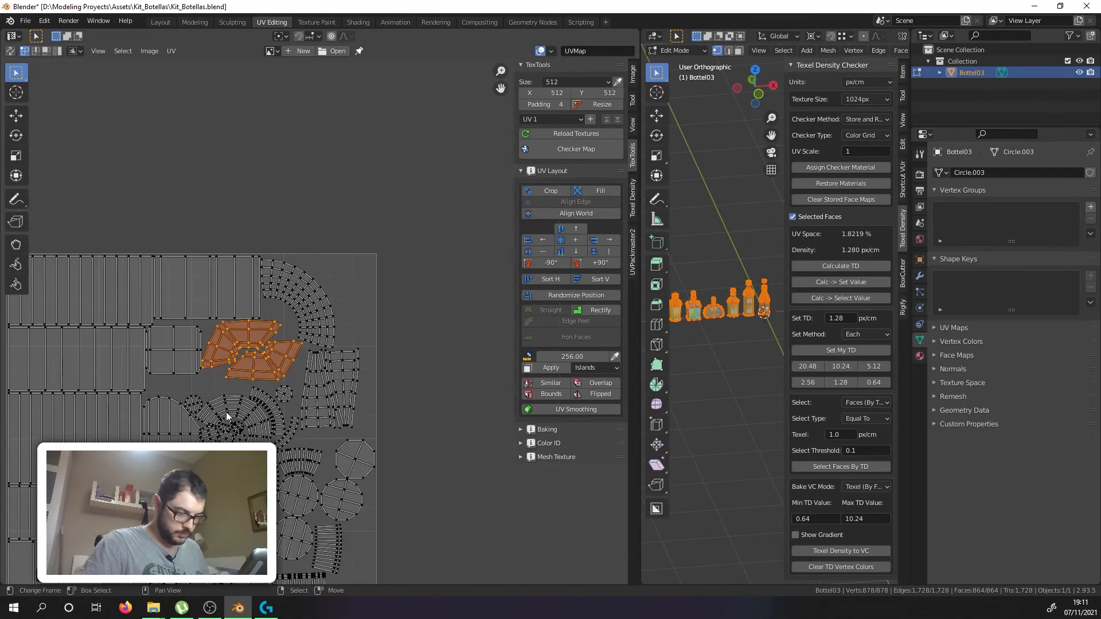
pyautogui.scroll(5, 240, 421)
pyautogui.scroll(-1, 240, 439)
pyautogui.moveTo(240, 450); pyautogui.dragTo(266, 523, button='middle')
pyautogui.hotkey('alt', 'a')
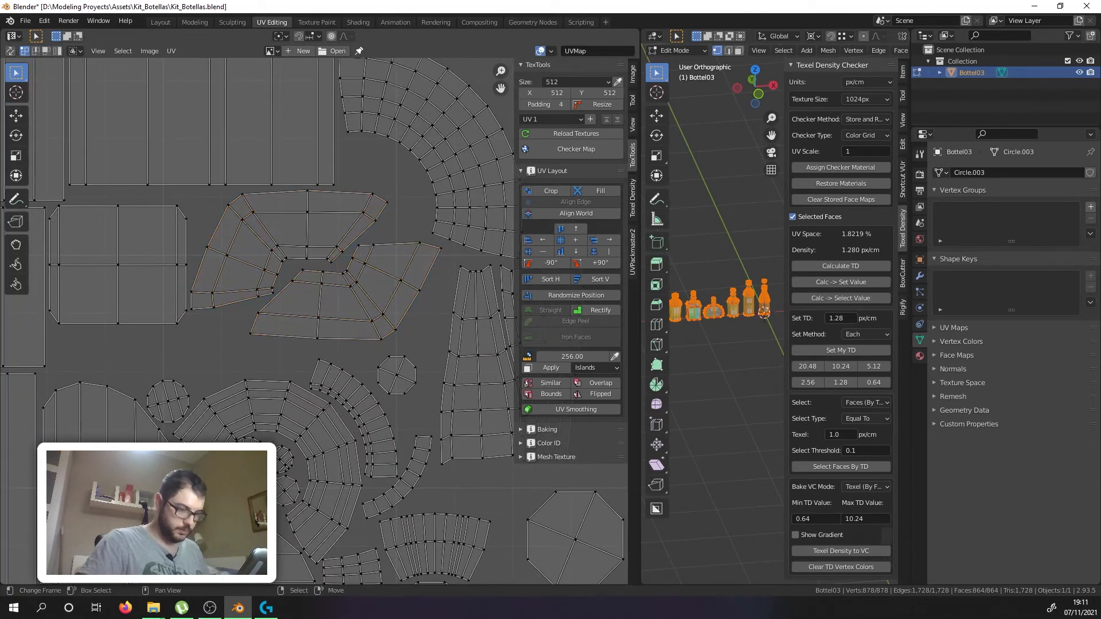
pyautogui.press('l')
pyautogui.press('g')
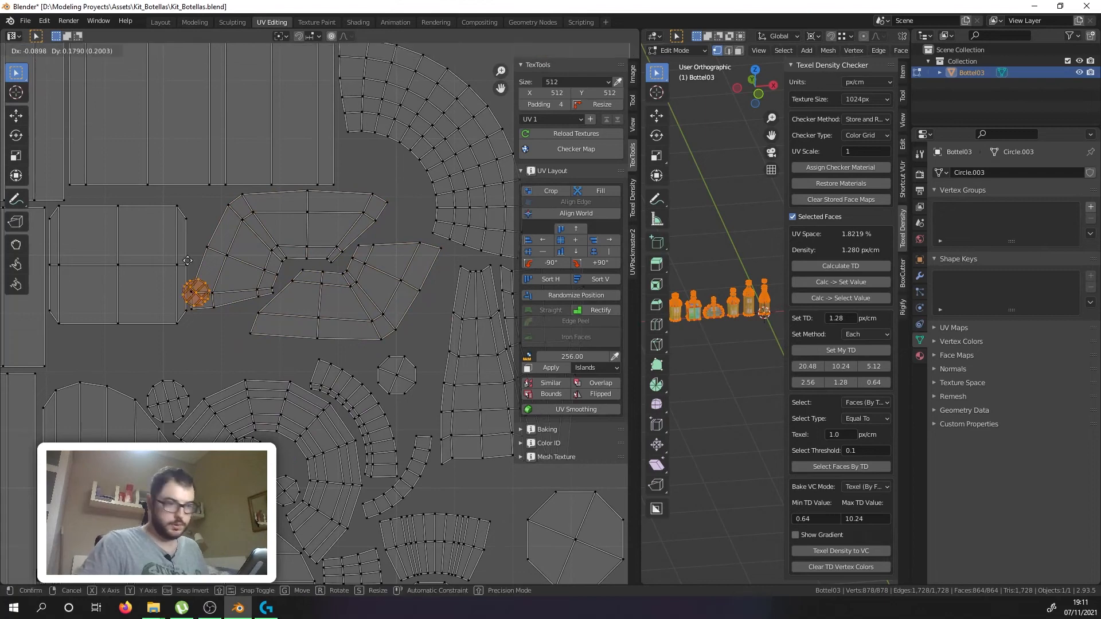
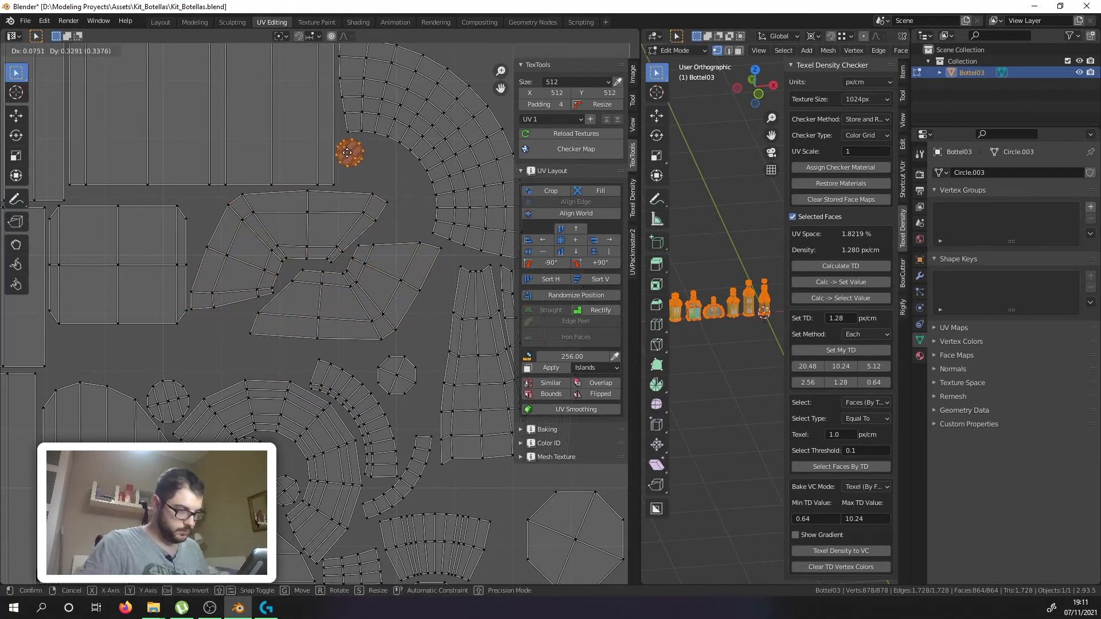
pyautogui.click(346, 153)
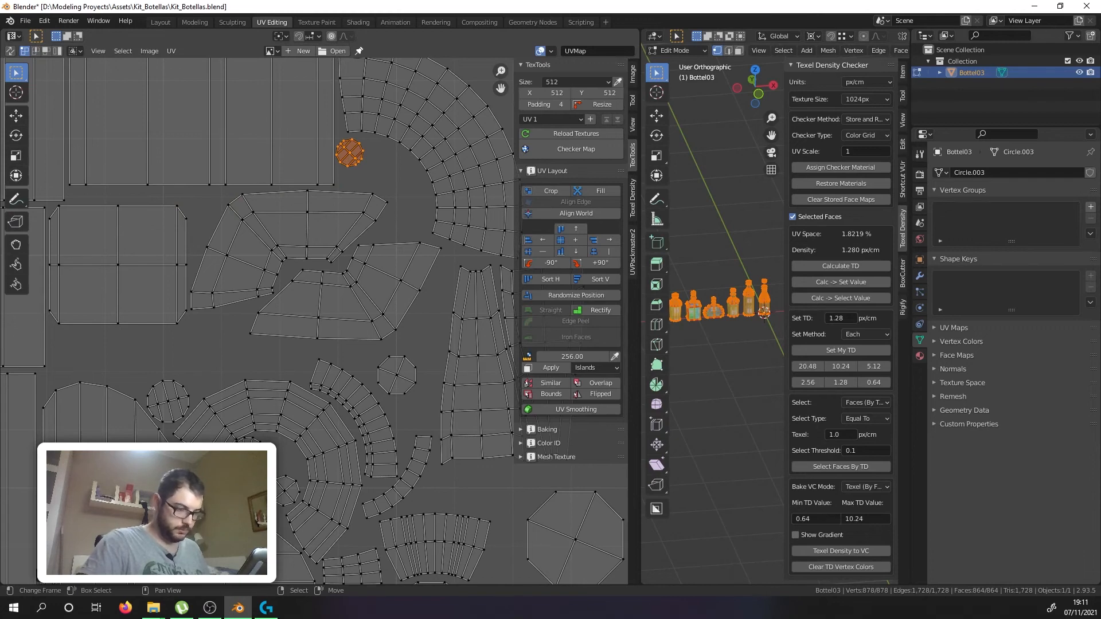
# Step: Move the narrow dense arc strip below the rounded square island and rotate it to arch over the rounded-top island
pyautogui.scroll(-5, 275, 401)
pyautogui.scroll(5, 321, 470)
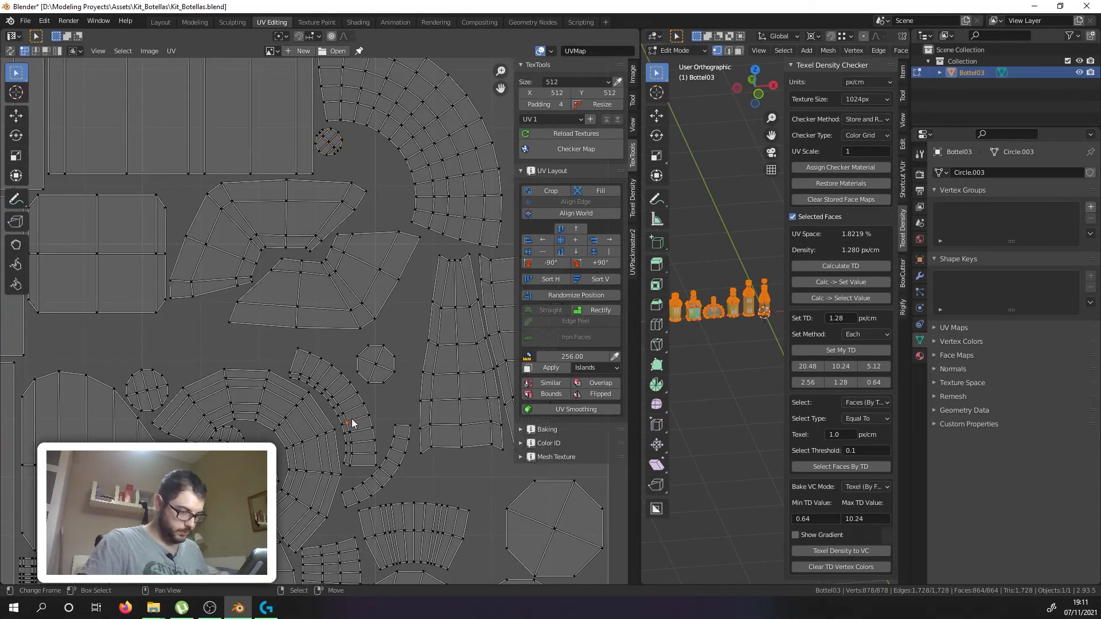
pyautogui.press('l')
pyautogui.moveTo(352, 423); pyautogui.dragTo(414, 428, button='middle')
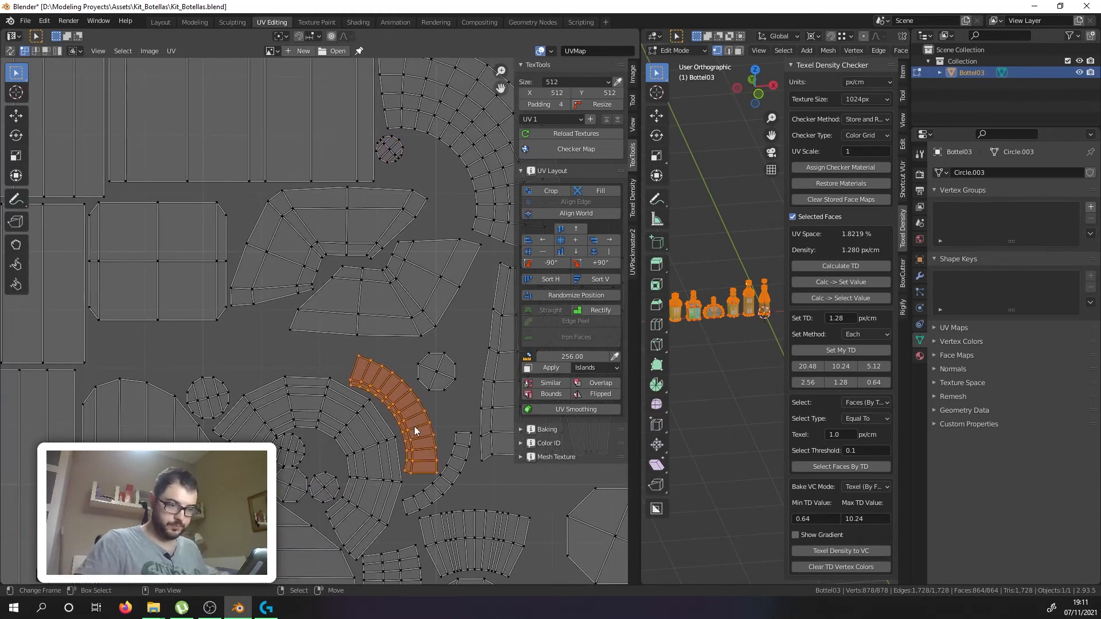
pyautogui.press('g')
pyautogui.click(163, 383)
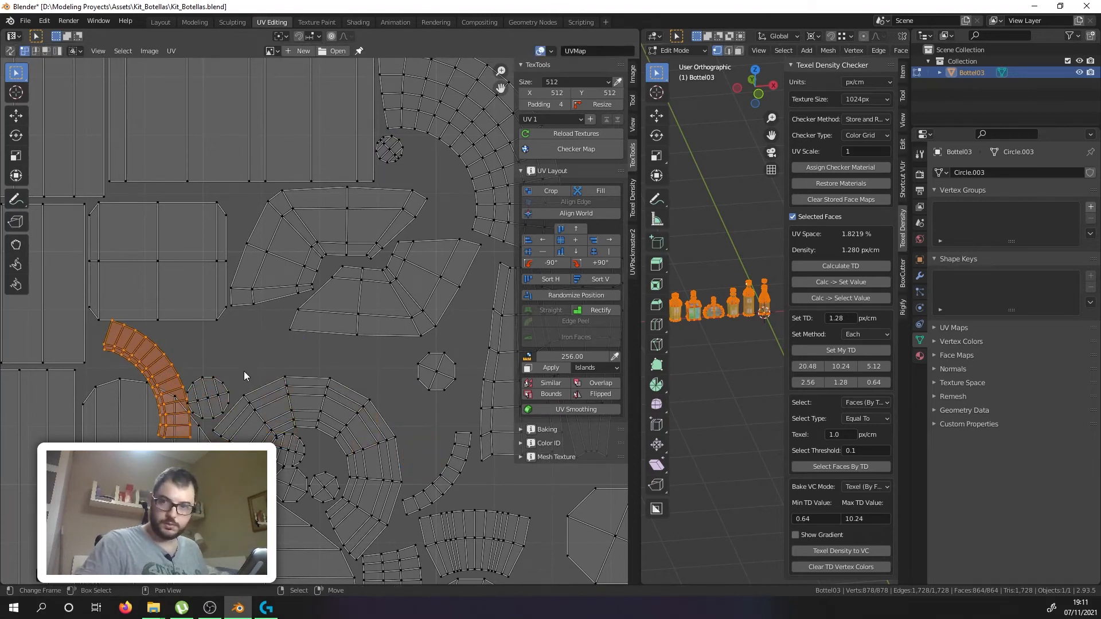
pyautogui.press('r')
pyautogui.click(177, 353)
pyautogui.press('g')
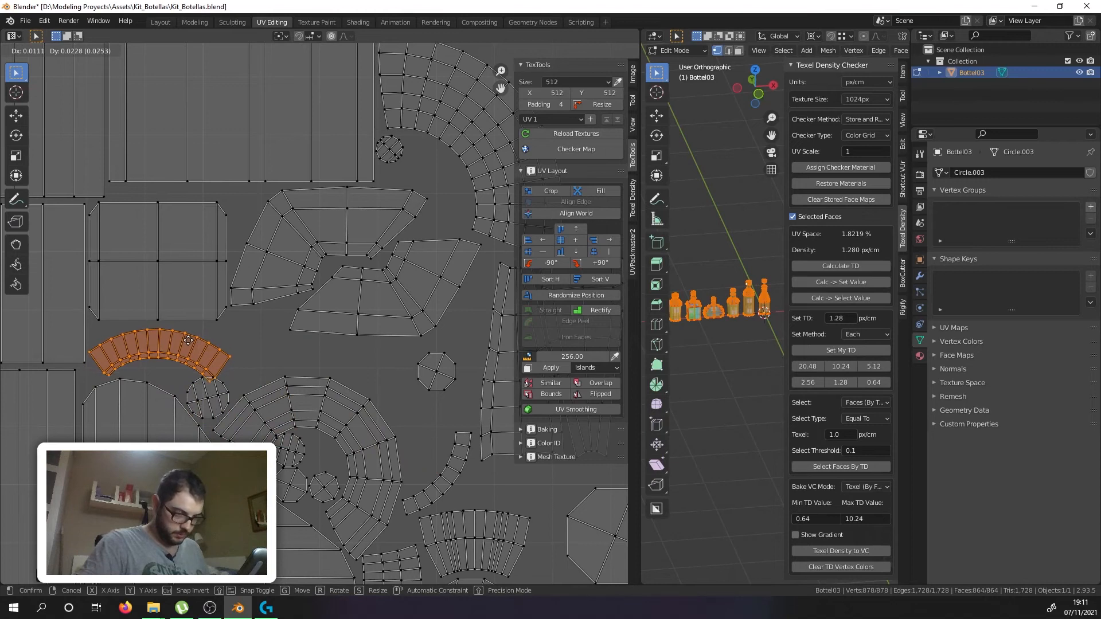
pyautogui.click(187, 340)
# Step: Move the divided circle island below the narrow arc strip into the wide arc's inner curve, beside the smallest circle
pyautogui.click(212, 401)
pyautogui.press('l')
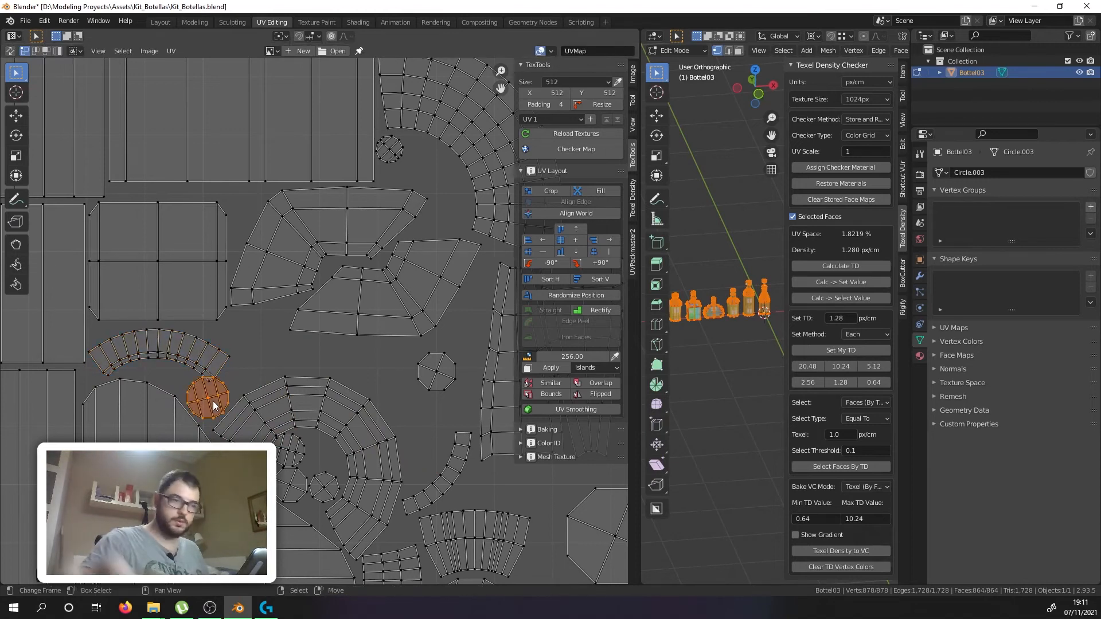
pyautogui.press('g')
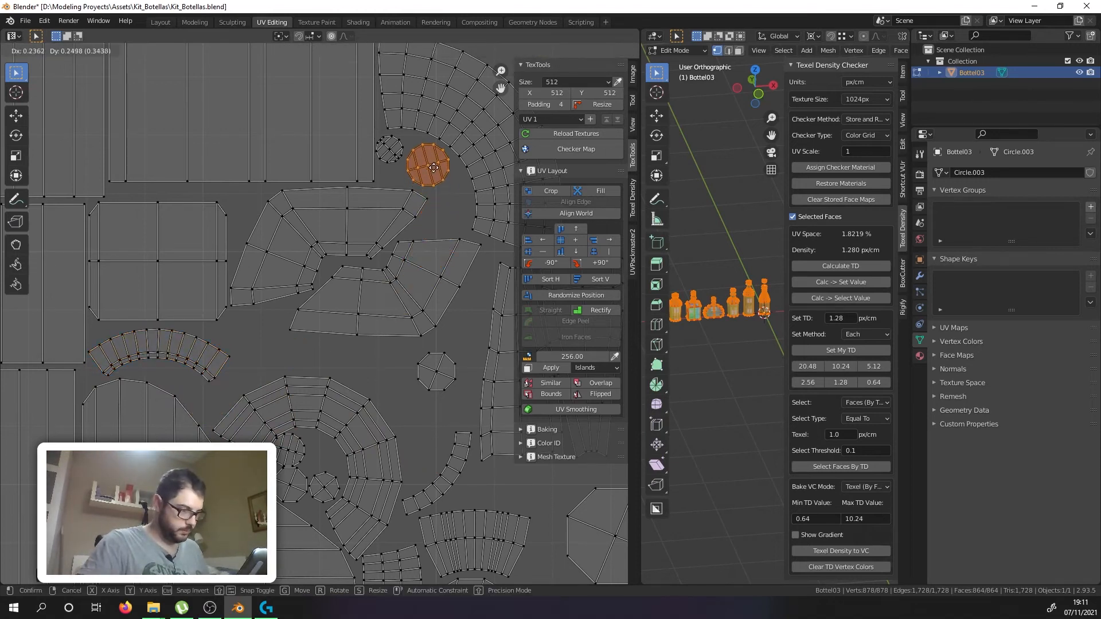
pyautogui.click(432, 183)
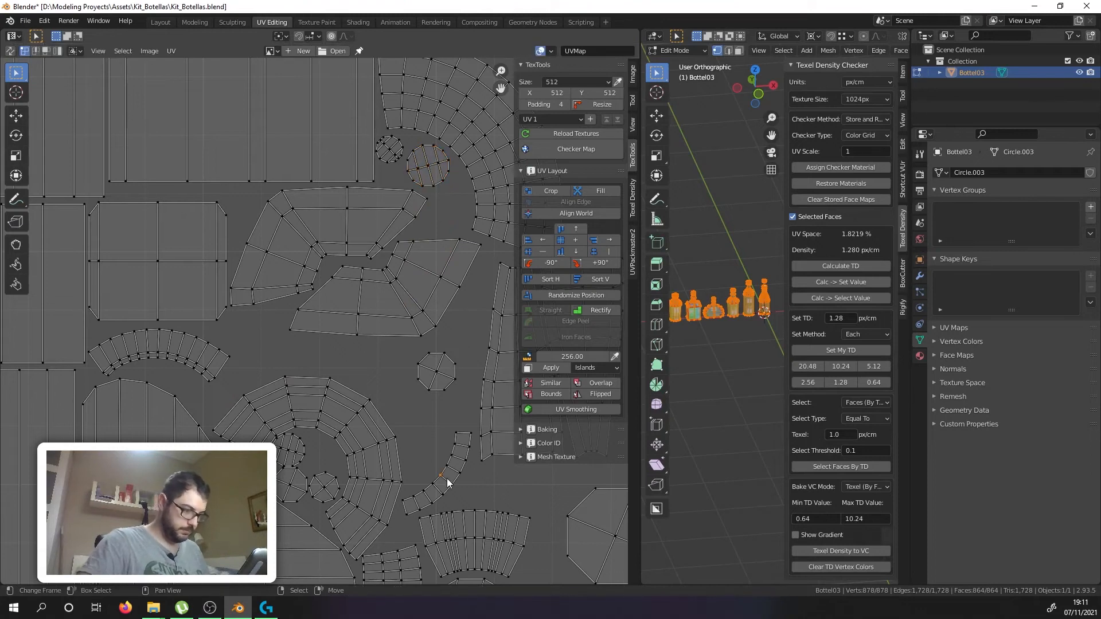
# Step: Move the short thin curved strip beside the narrow arc strip's right end and rotate it slightly to fit the gap
pyautogui.press('l')
pyautogui.press('g')
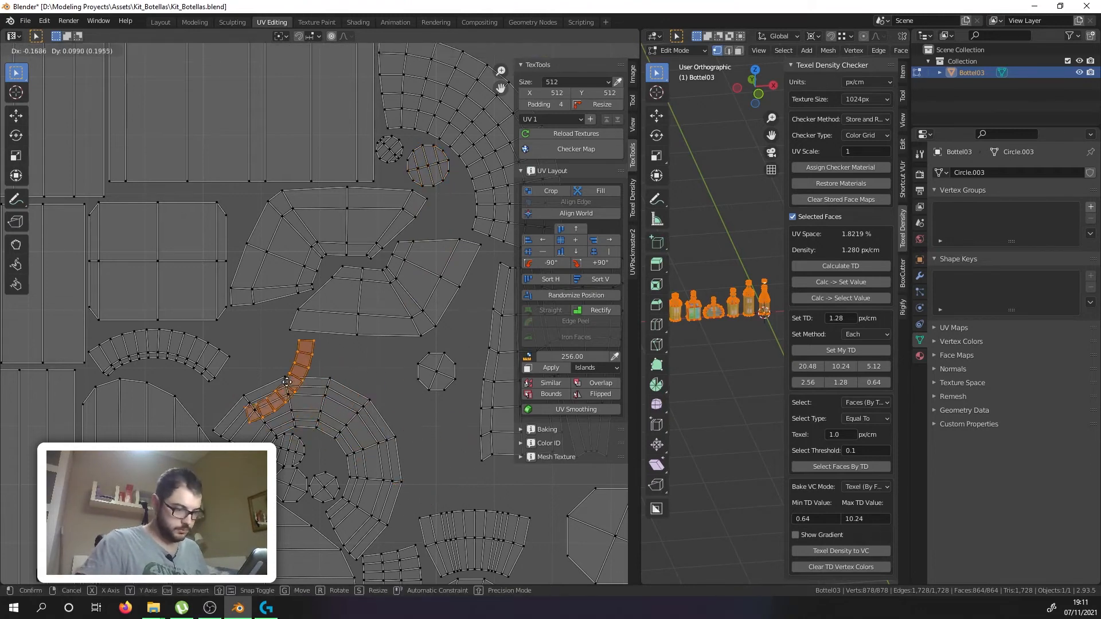
pyautogui.click(289, 384)
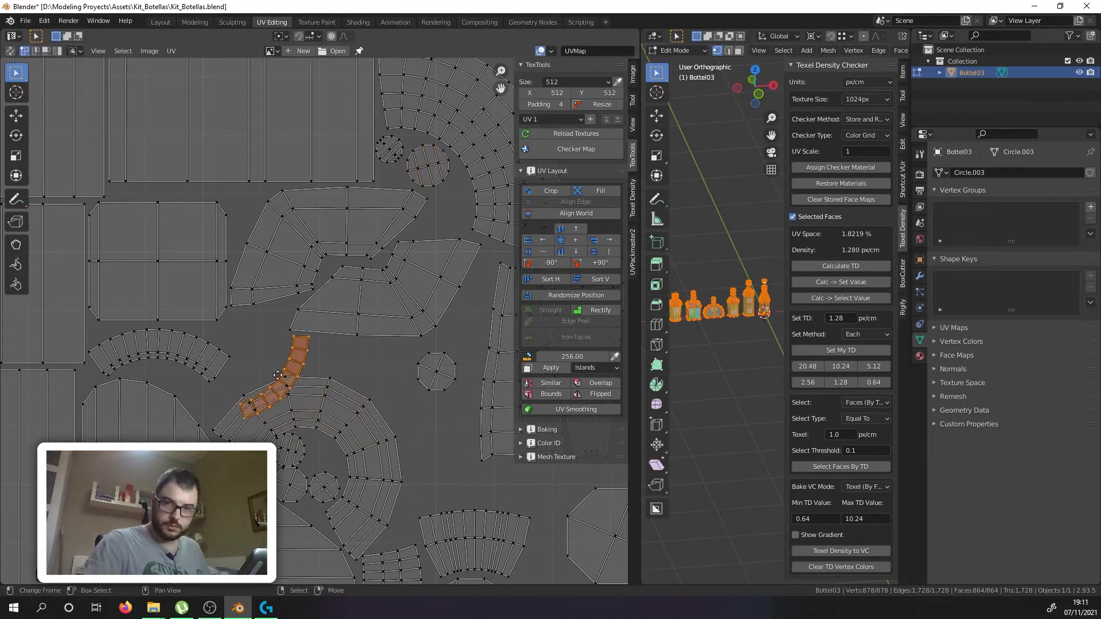
pyautogui.press('g')
pyautogui.click(248, 358)
pyautogui.press('r')
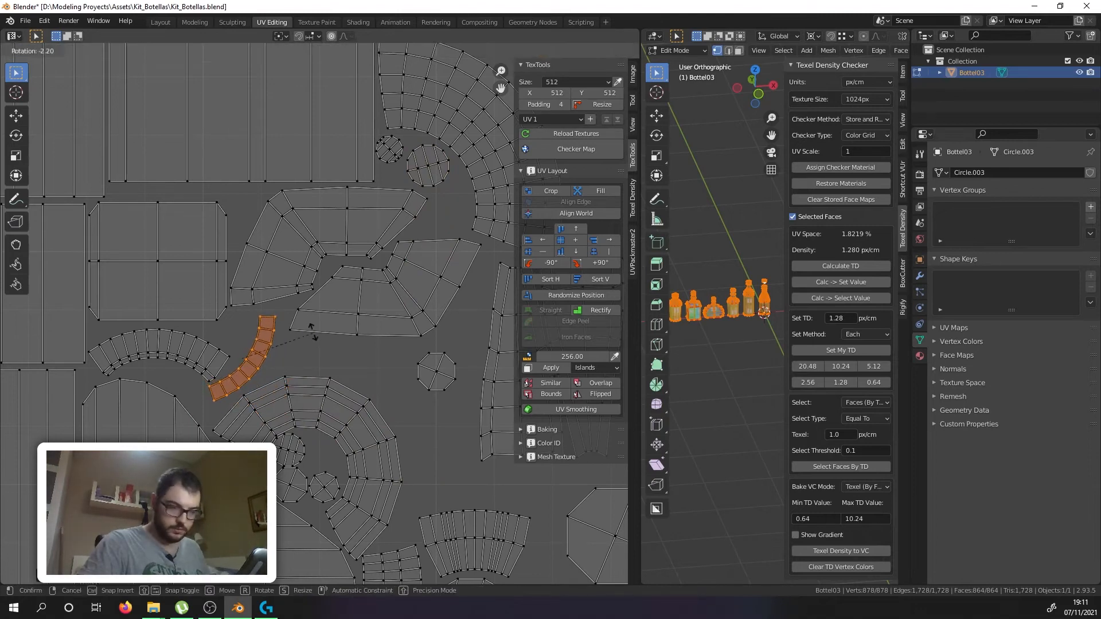
pyautogui.click(307, 323)
pyautogui.press('g')
pyautogui.click(267, 357)
# Step: Finish placing the short thin curved strip and shift the C-shaped arc island up and away from the small circles
pyautogui.rightClick(335, 413)
pyautogui.press('l')
pyautogui.press('g')
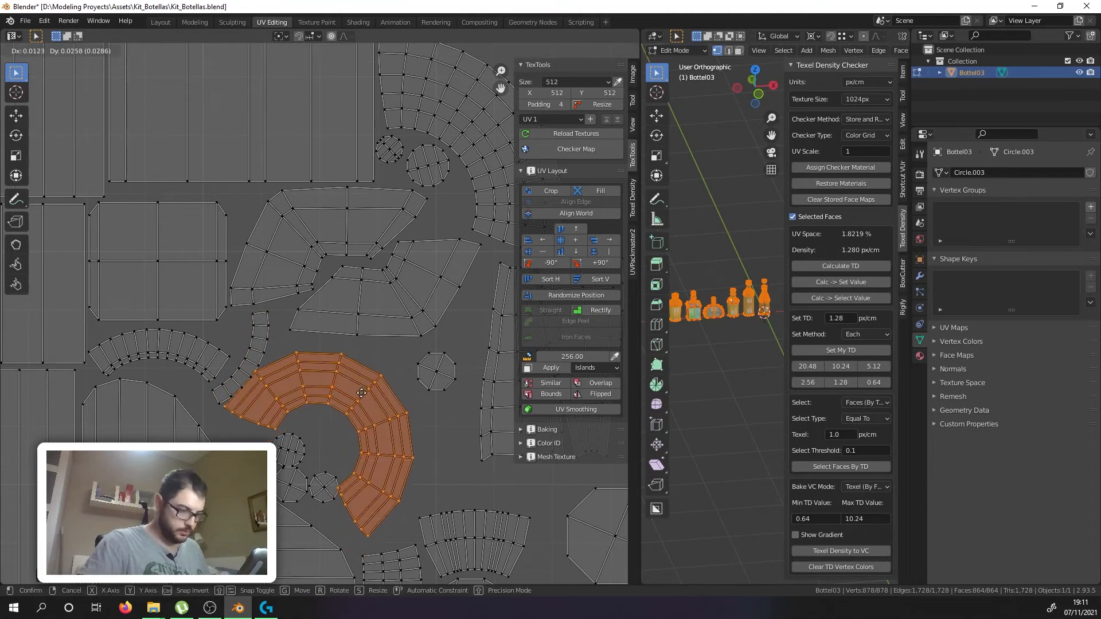
pyautogui.click(378, 383)
# Step: Move the circle island beside the C-shaped arc into the wide arc's inner curve, below the divided circle
pyautogui.rightClick(436, 364)
pyautogui.press('l')
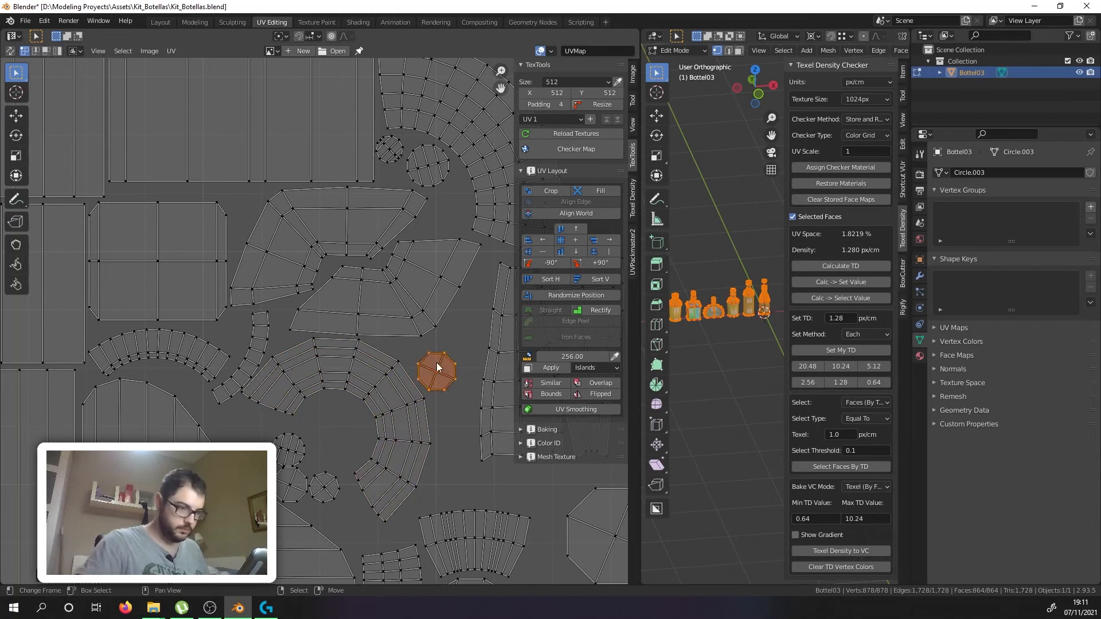
pyautogui.press('g')
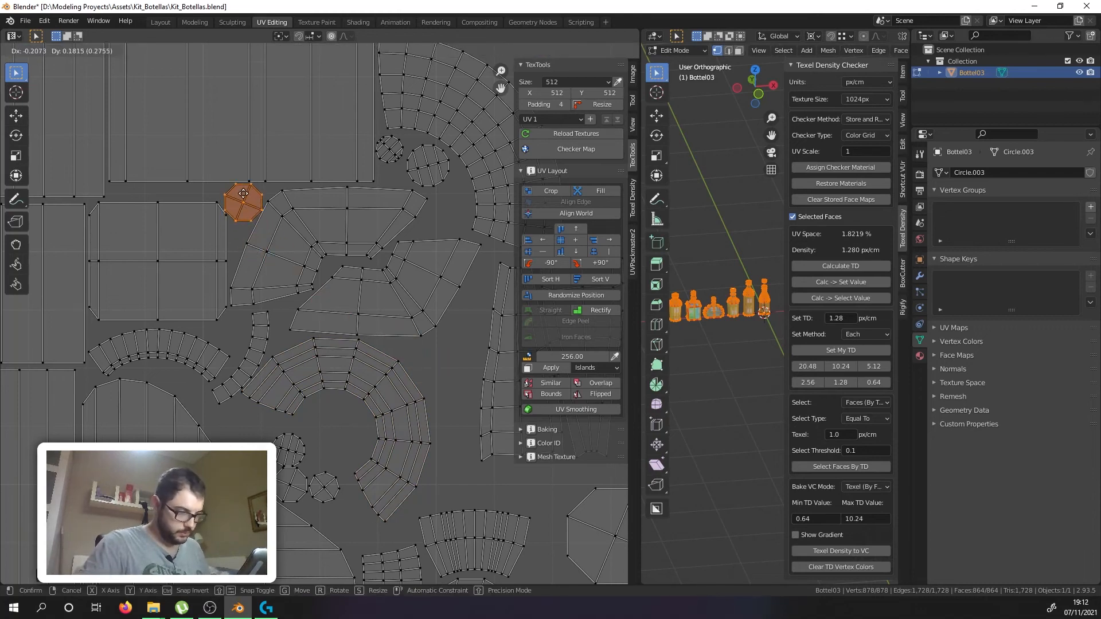
pyautogui.click(447, 209)
pyautogui.scroll(-5, 447, 209)
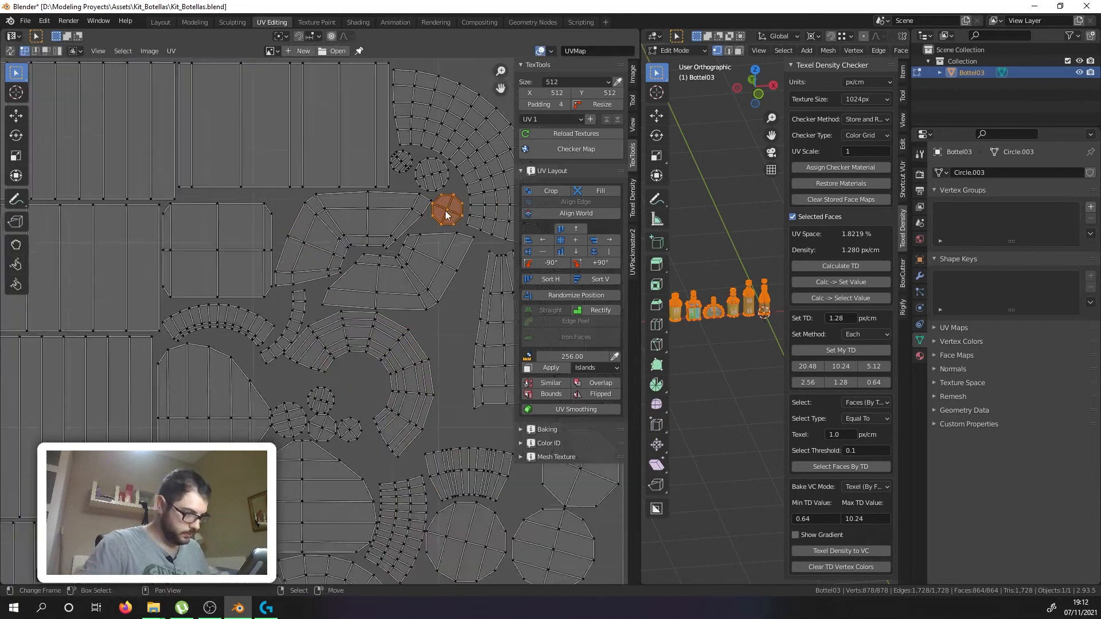
pyautogui.scroll(4, 309, 321)
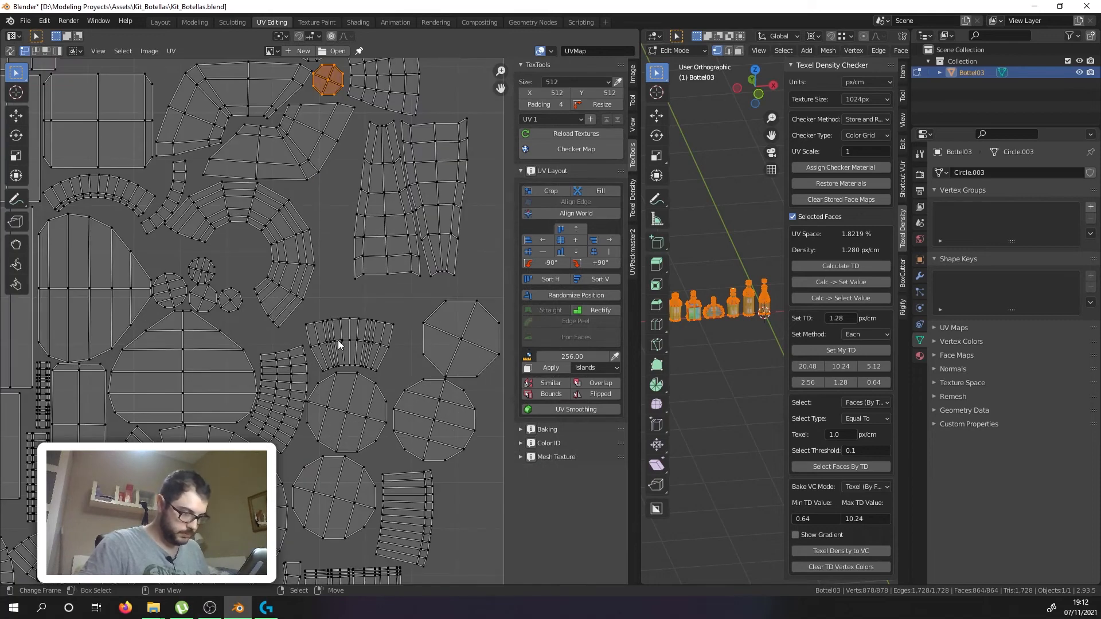
# Step: Move the small striped circle island into the gap between the thin curved strip and the rounded-top island's sloping edge
pyautogui.moveTo(259, 318); pyautogui.dragTo(319, 376, button='middle')
pyautogui.scroll(-3, 281, 335)
pyautogui.click(279, 335)
pyautogui.scroll(3, 281, 335)
pyautogui.press('g')
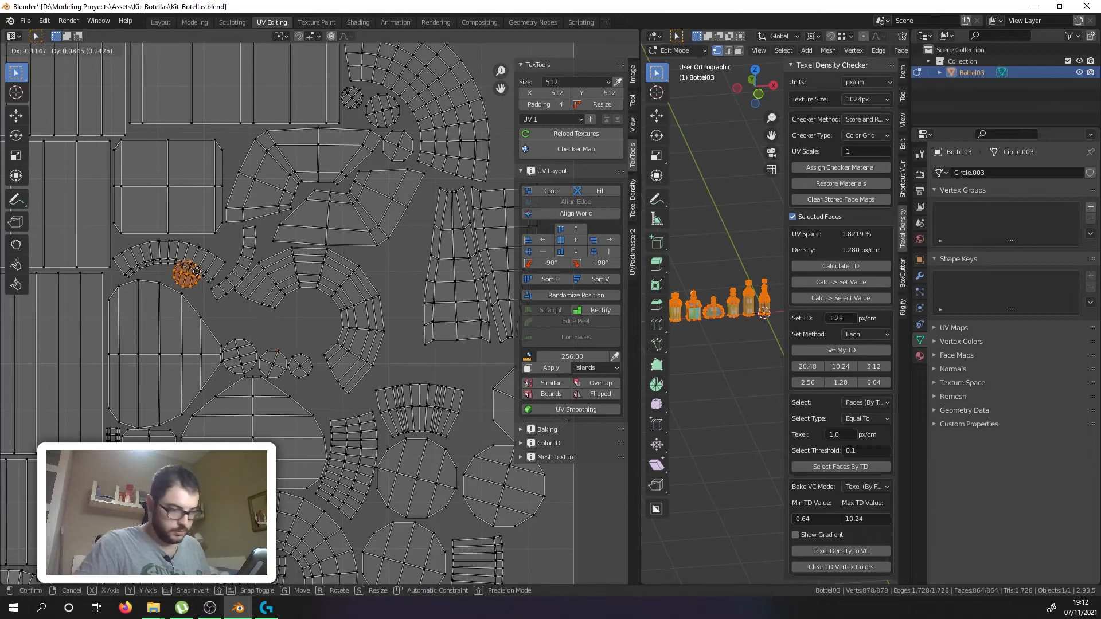
pyautogui.click(198, 272)
pyautogui.scroll(5, 197, 272)
pyautogui.press('g')
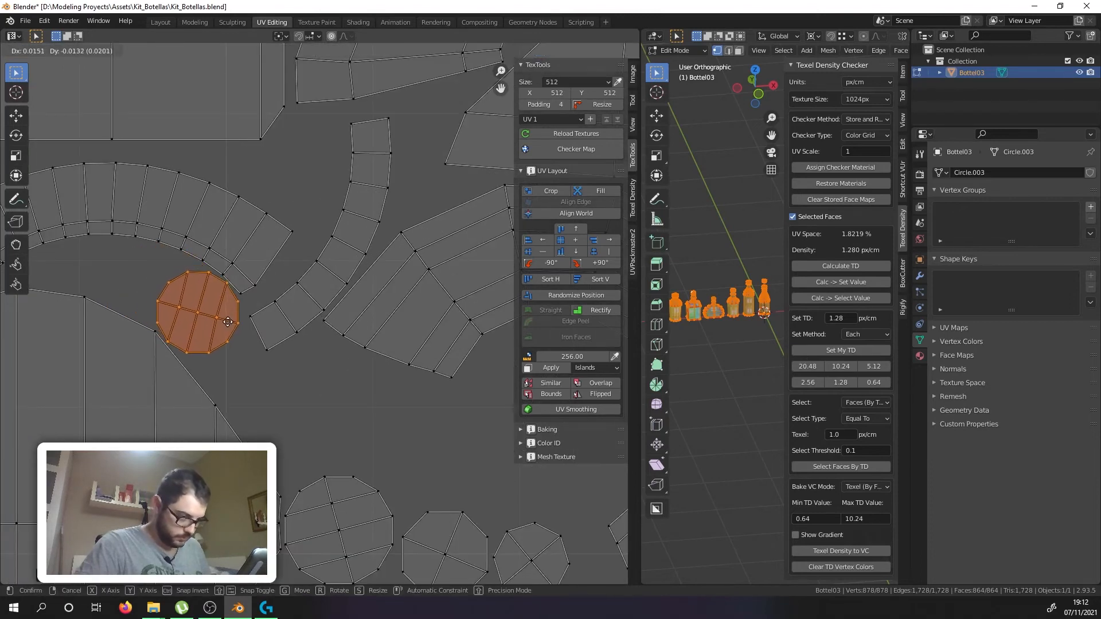
pyautogui.click(305, 405)
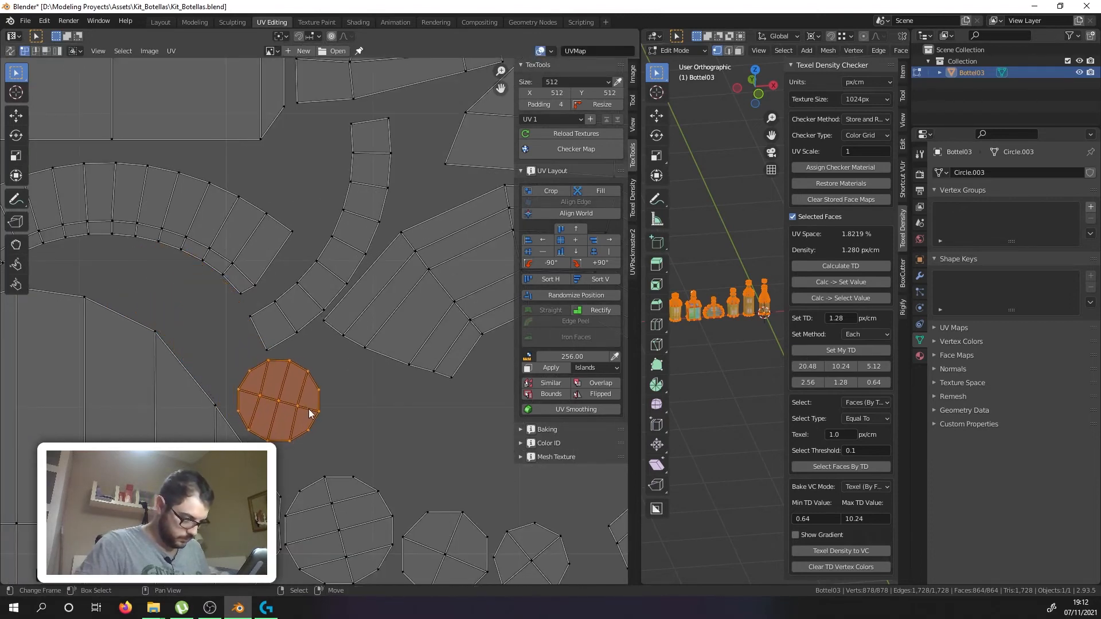
# Step: Move the smallest remaining circle island under the narrow arc strip, against the top of the rounded-top island
pyautogui.scroll(-3, 404, 479)
pyautogui.click(408, 475)
pyautogui.press('l')
pyautogui.scroll(2, 410, 483)
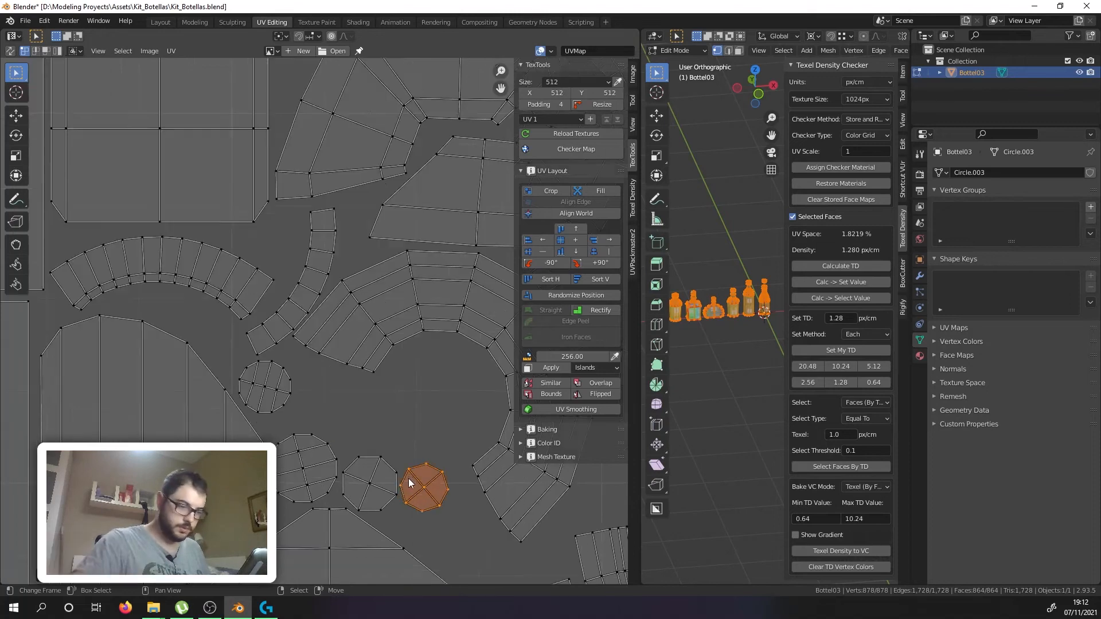
pyautogui.press('g')
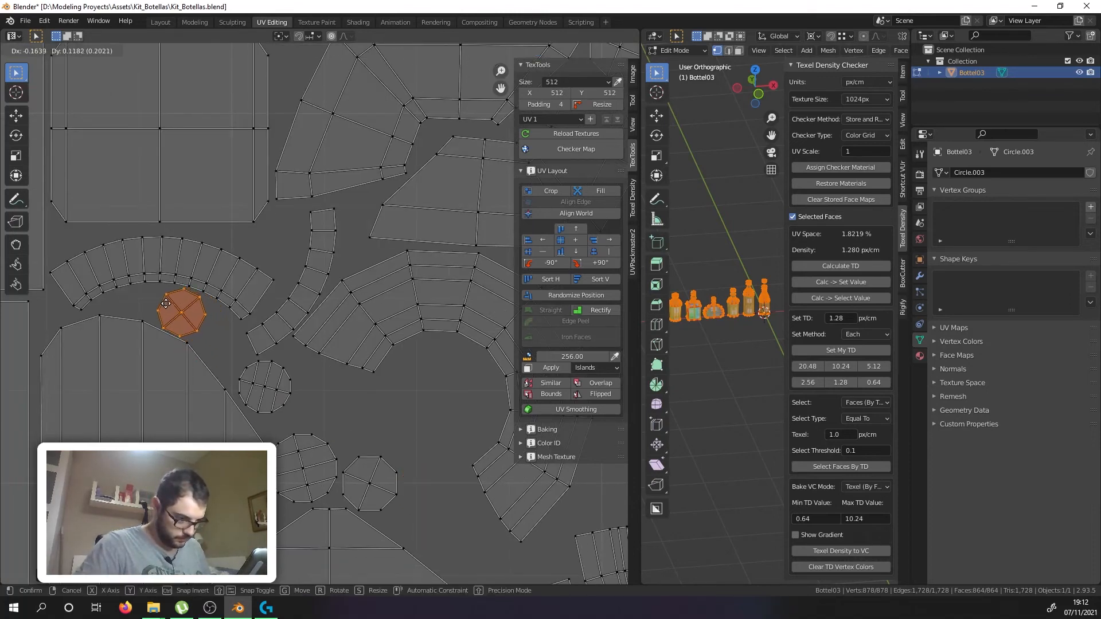
pyautogui.click(166, 304)
# Step: Move the neighbouring quartered circle island between the small circle under the narrow arc strip and the striped circle
pyautogui.click(360, 483)
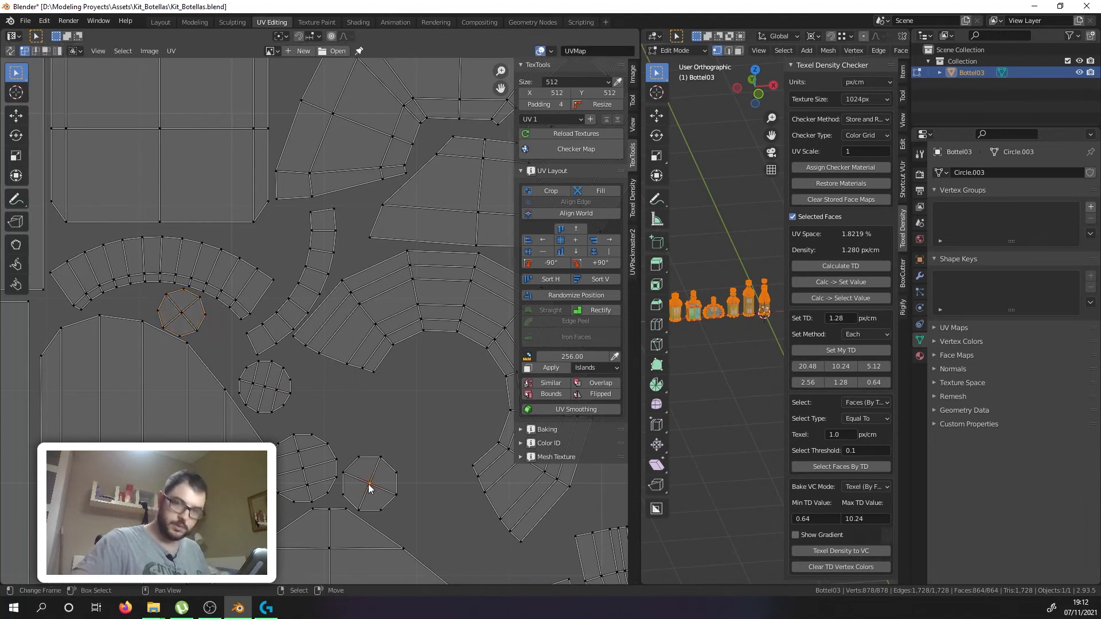
pyautogui.hotkey('ctrl', 'l')
pyautogui.press('g')
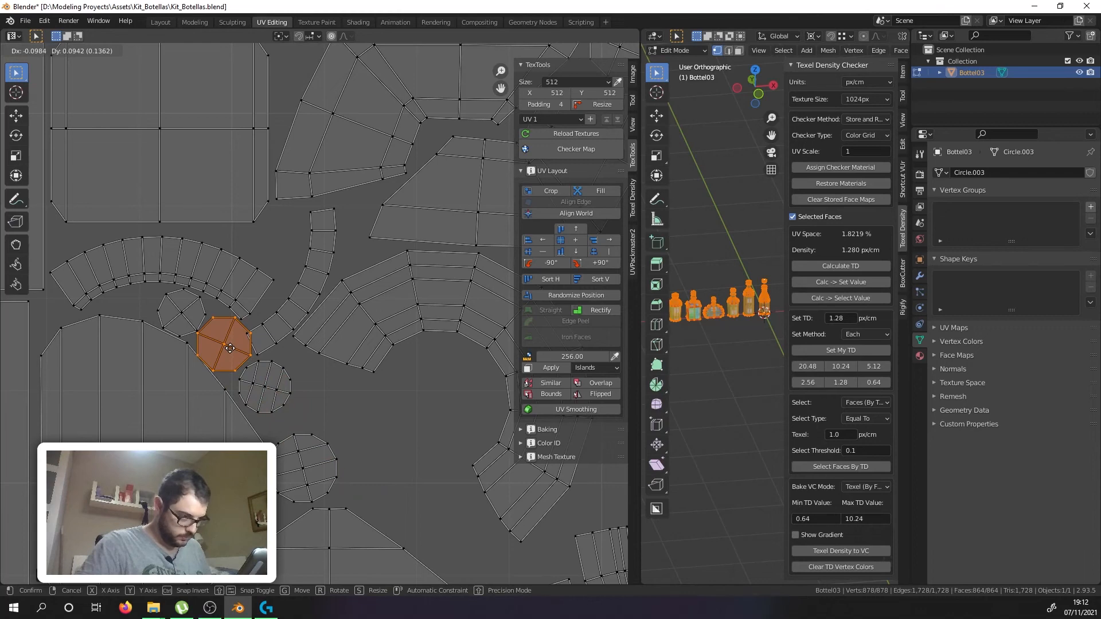
pyautogui.click(230, 348)
# Step: Nudge the thin curved strip up toward the tapered angled island, clear of the quartered circle
pyautogui.press('l')
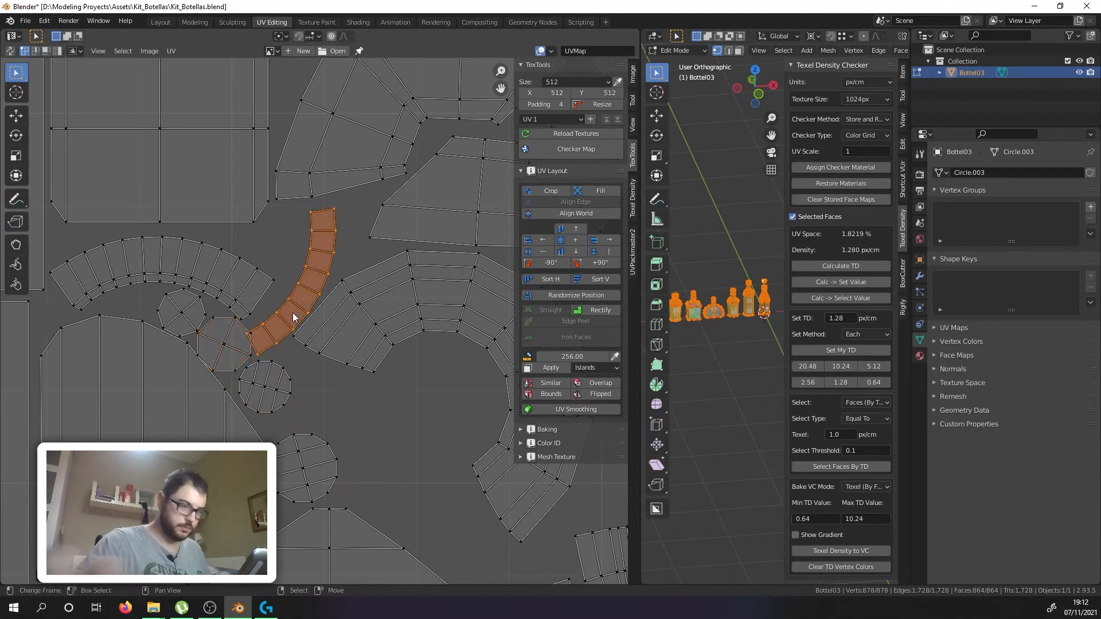
pyautogui.press('g')
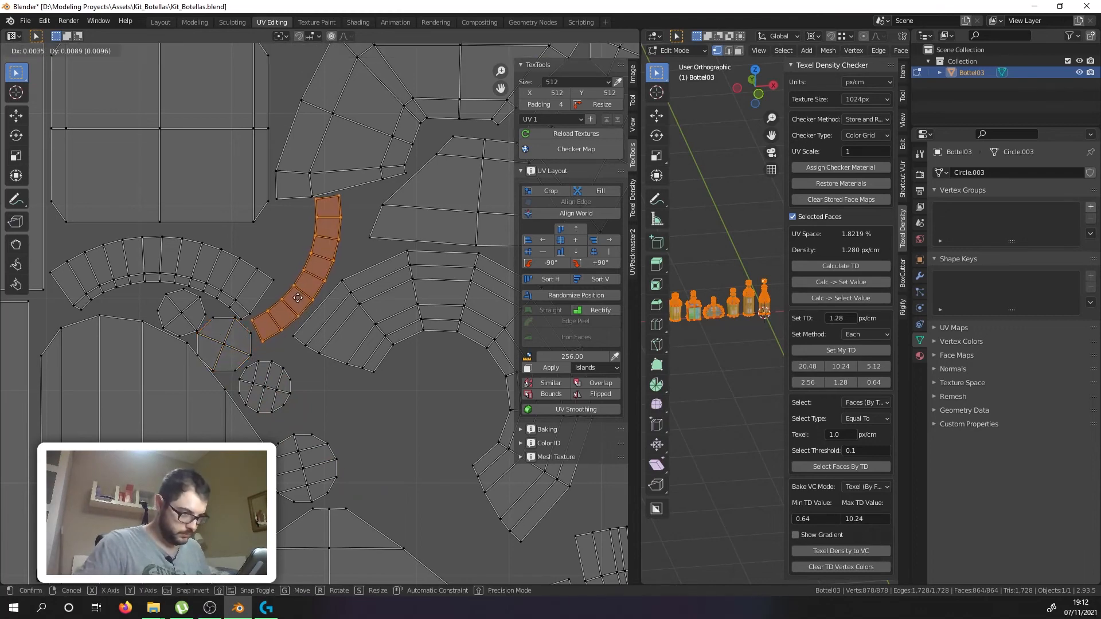
pyautogui.click(298, 297)
pyautogui.scroll(-4, 297, 298)
pyautogui.scroll(2, 356, 429)
pyautogui.scroll(-3, 356, 429)
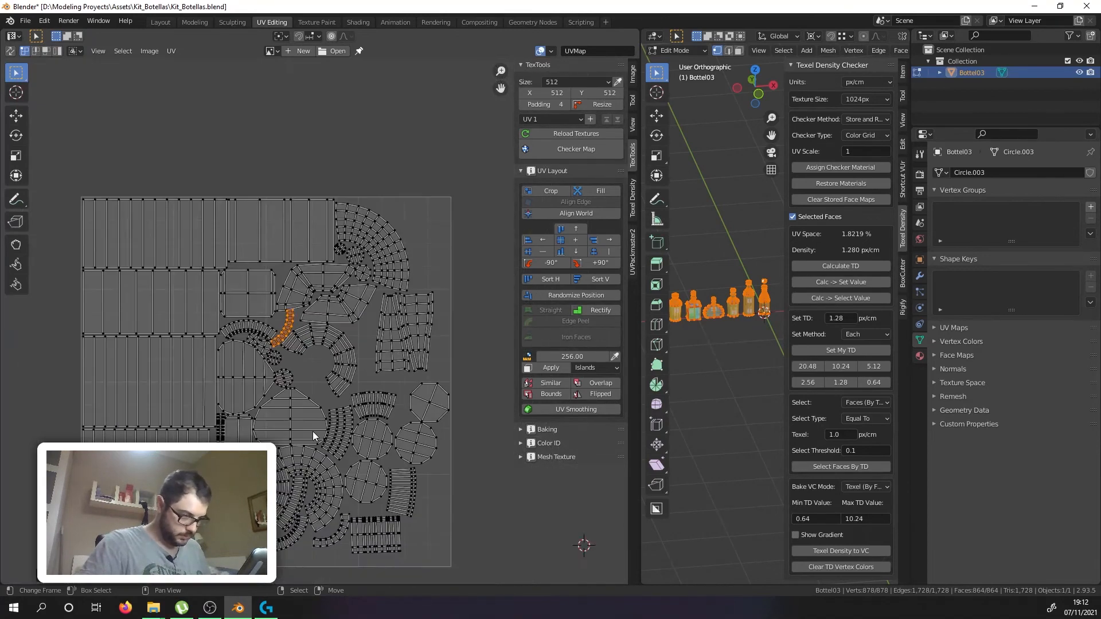
# Step: Rotate the C-shaped arc island to open upward and move it directly below the lower angled island
pyautogui.scroll(3, 351, 345)
pyautogui.click(338, 353)
pyautogui.hotkey('ctrl', 'l')
pyautogui.press('r')
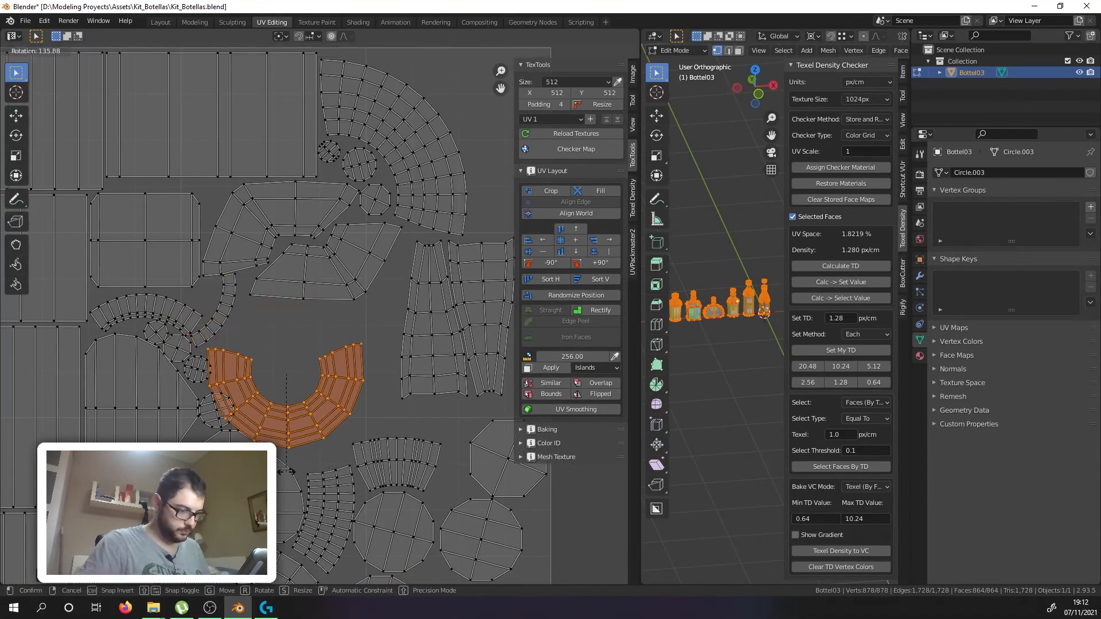
pyautogui.click(285, 472)
pyautogui.press('g')
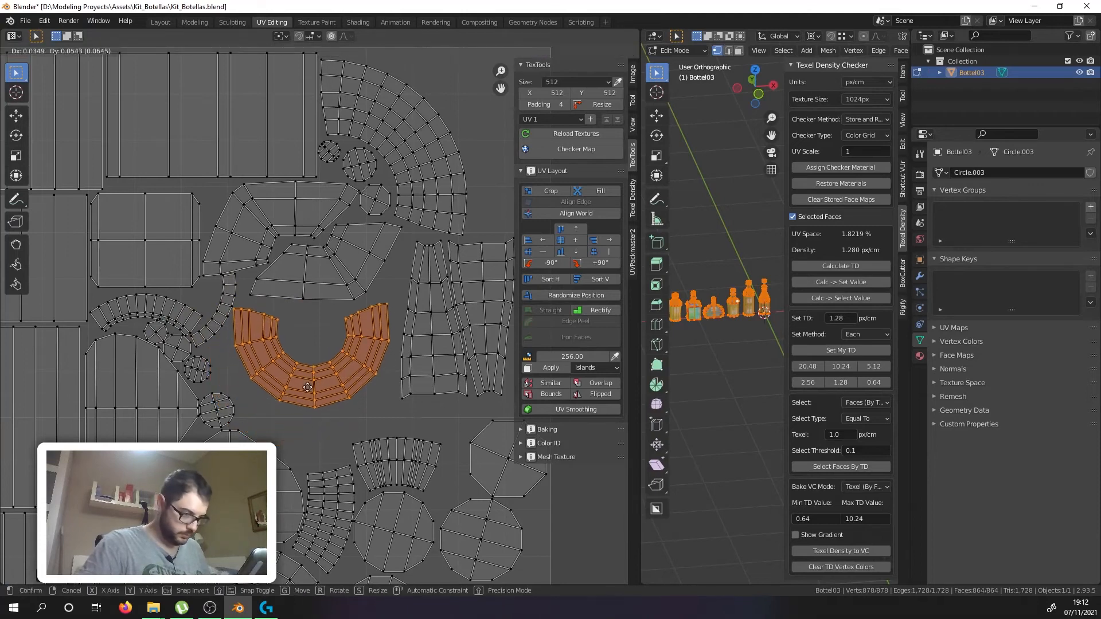
pyautogui.click(314, 377)
# Step: Move the dense curved strip below the C-shaped arc and rotate it to follow the upper edge of the dome-shaped island
pyautogui.hotkey('alt', 'a')
pyautogui.click(325, 497)
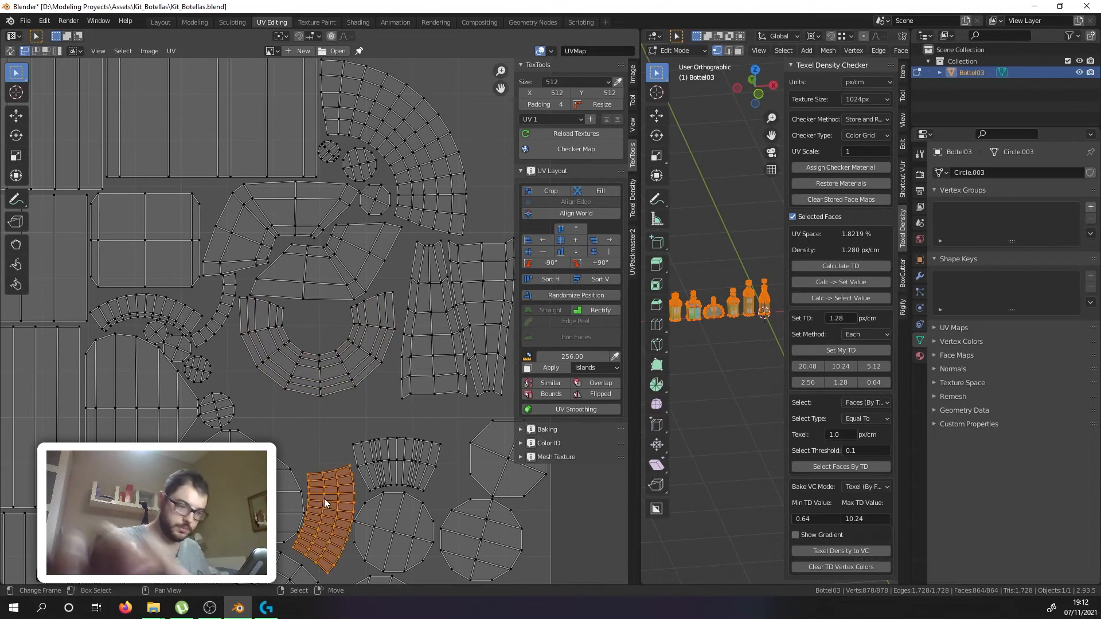
pyautogui.moveTo(325, 498); pyautogui.dragTo(280, 413)
pyautogui.press('r')
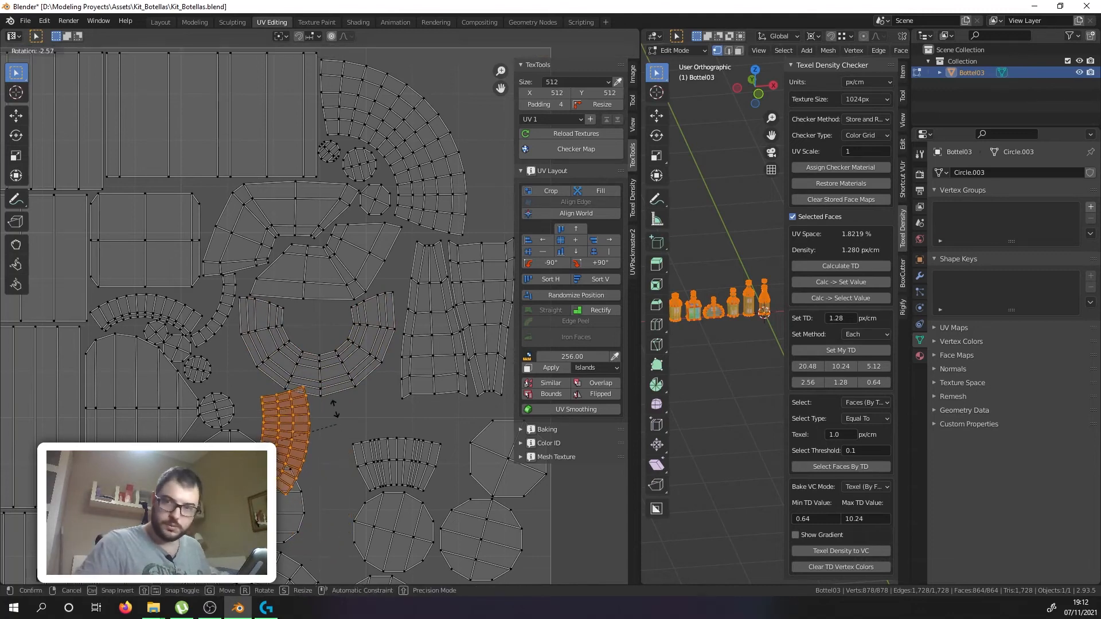
pyautogui.click(293, 365)
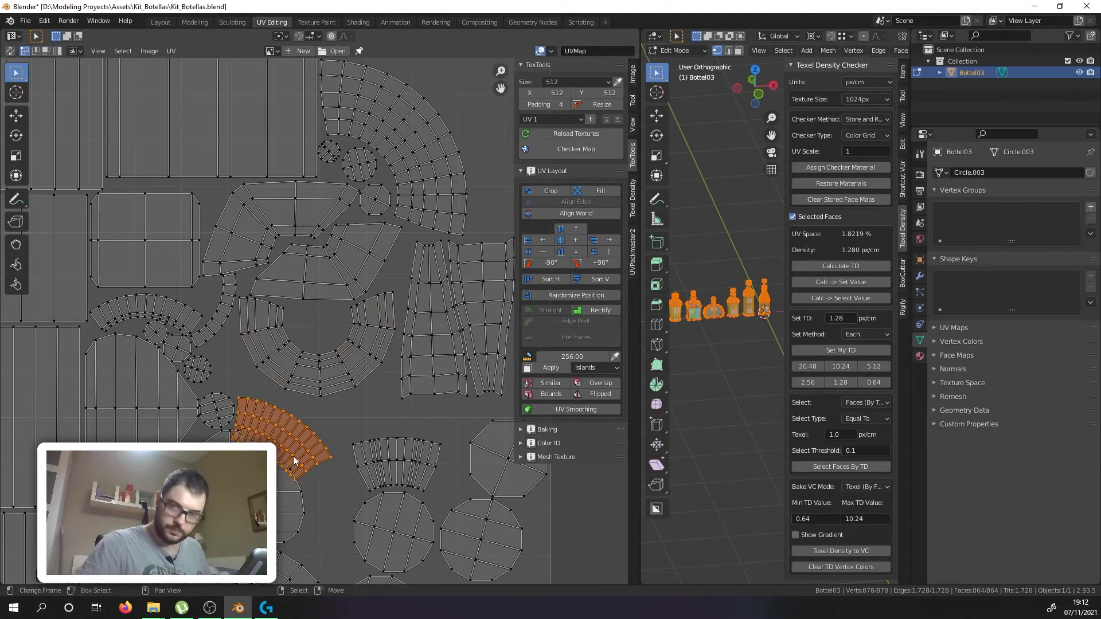
pyautogui.press('g')
pyautogui.click(298, 440)
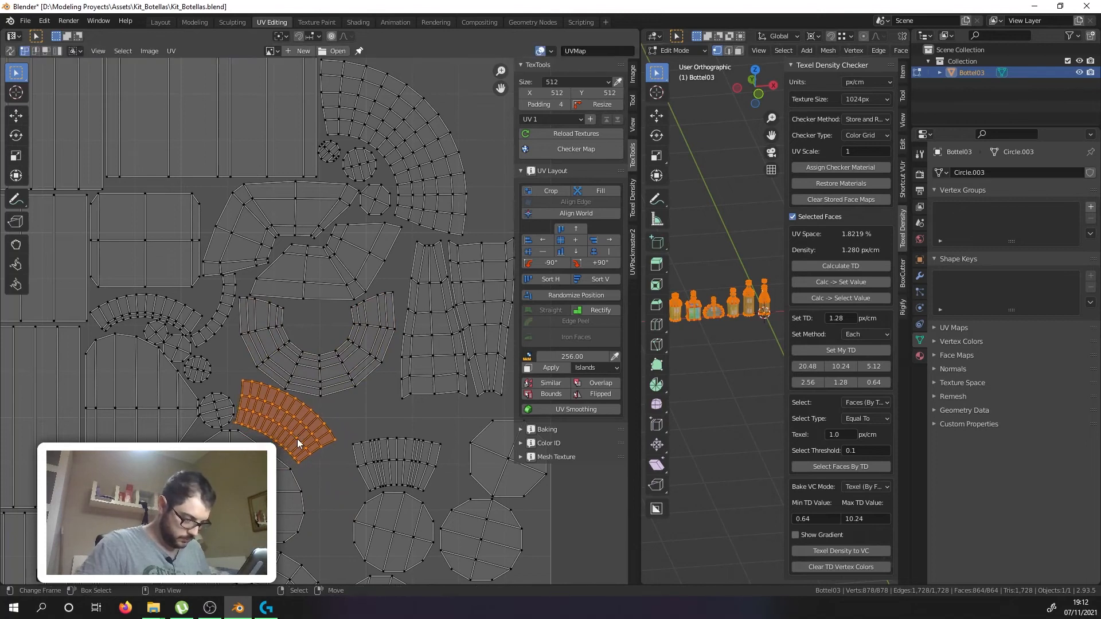
# Step: Move a broad segmented arc island out of the lower arc cluster to the side of the dome-shaped island
pyautogui.click(388, 469)
pyautogui.scroll(-4, 390, 473)
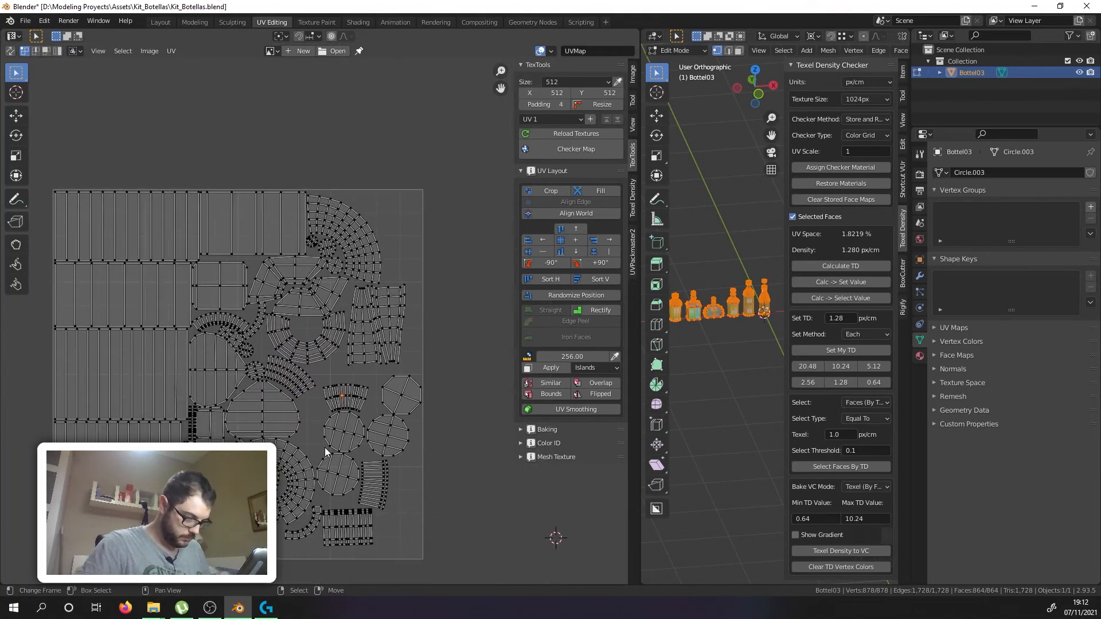
pyautogui.scroll(2, 326, 432)
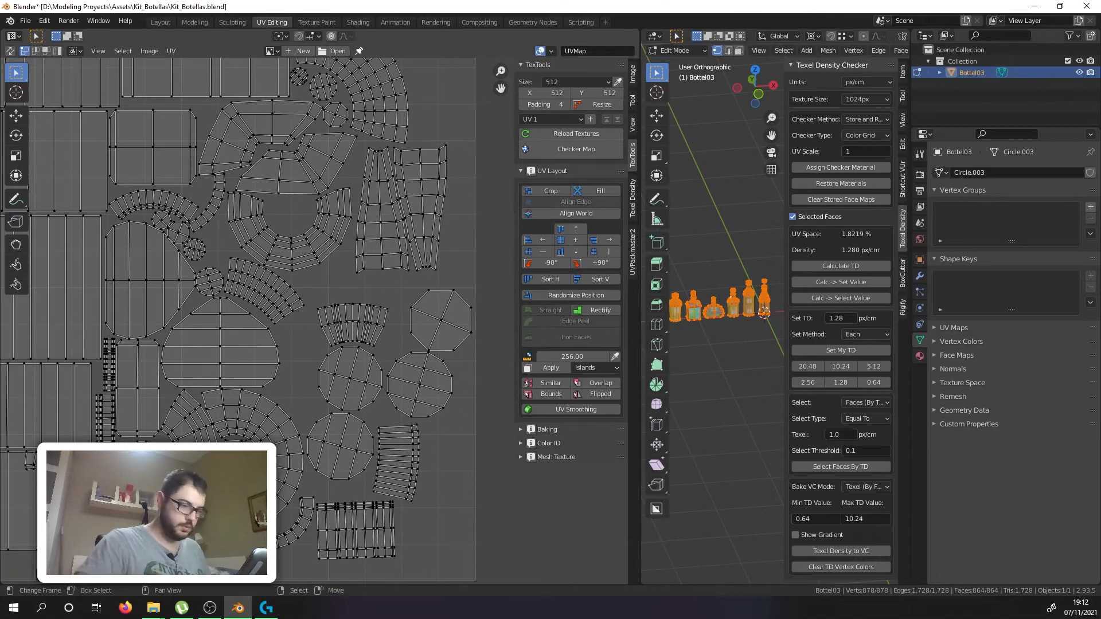
pyautogui.press('l')
pyautogui.press('g')
pyautogui.click(308, 353)
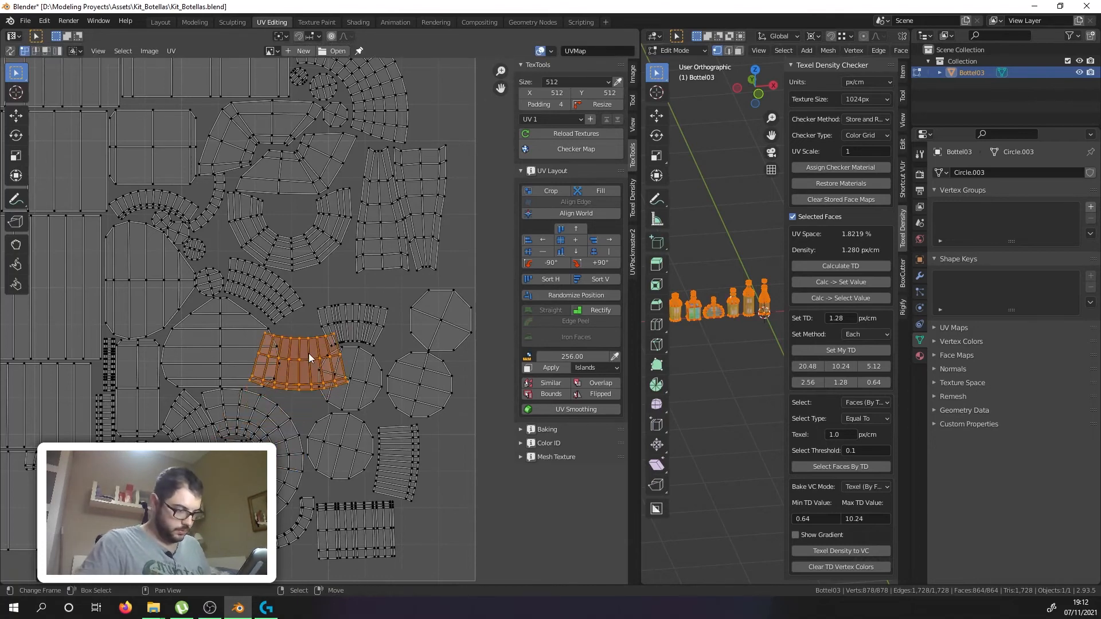
# Step: Rotate the broad segmented arc upright and position it against the dome-shaped island, below the dense curved strip
pyautogui.press('r')
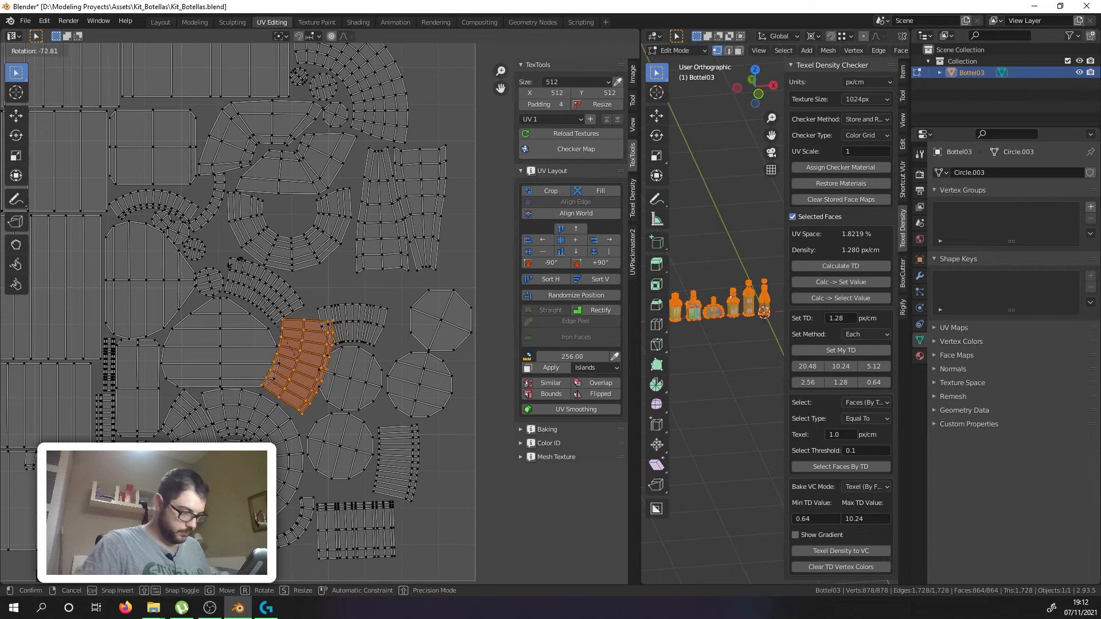
pyautogui.click(215, 261)
pyautogui.scroll(3, 293, 387)
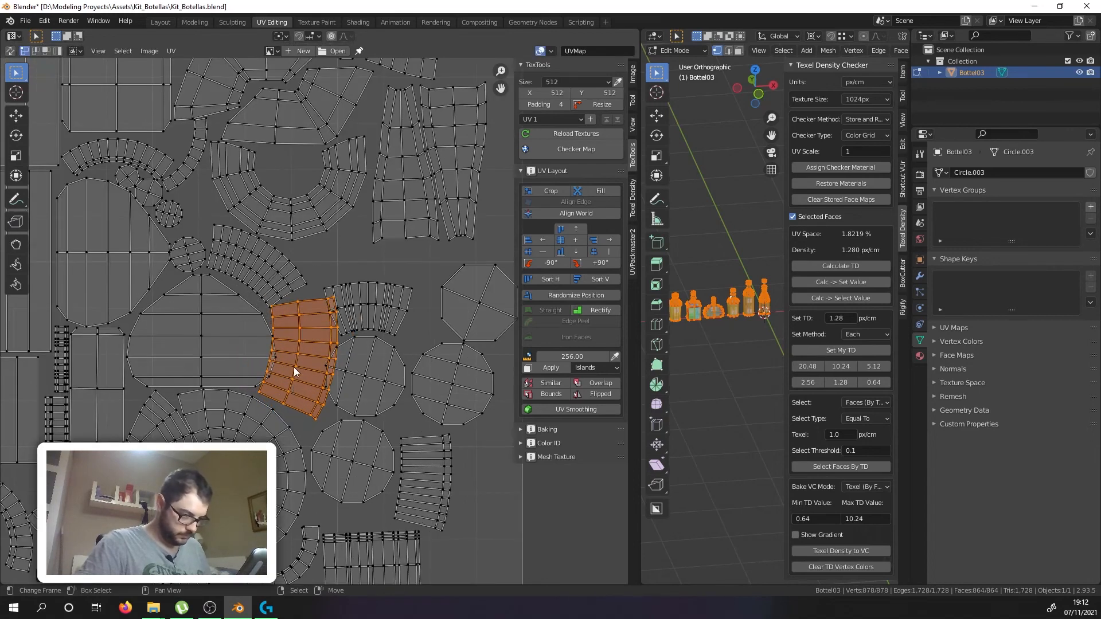
pyautogui.press('r')
pyautogui.click(356, 337)
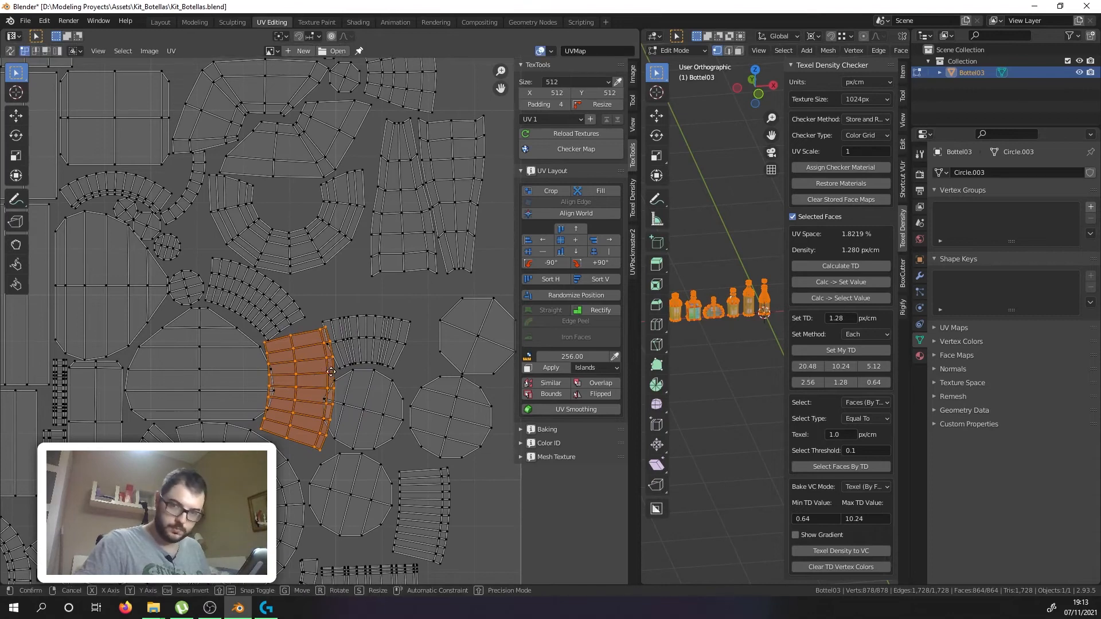
pyautogui.press('g')
pyautogui.click(337, 373)
# Step: Move the fan-shaped strip above the circles up below the C-shaped arc and rotate it to slope downward
pyautogui.click(381, 340)
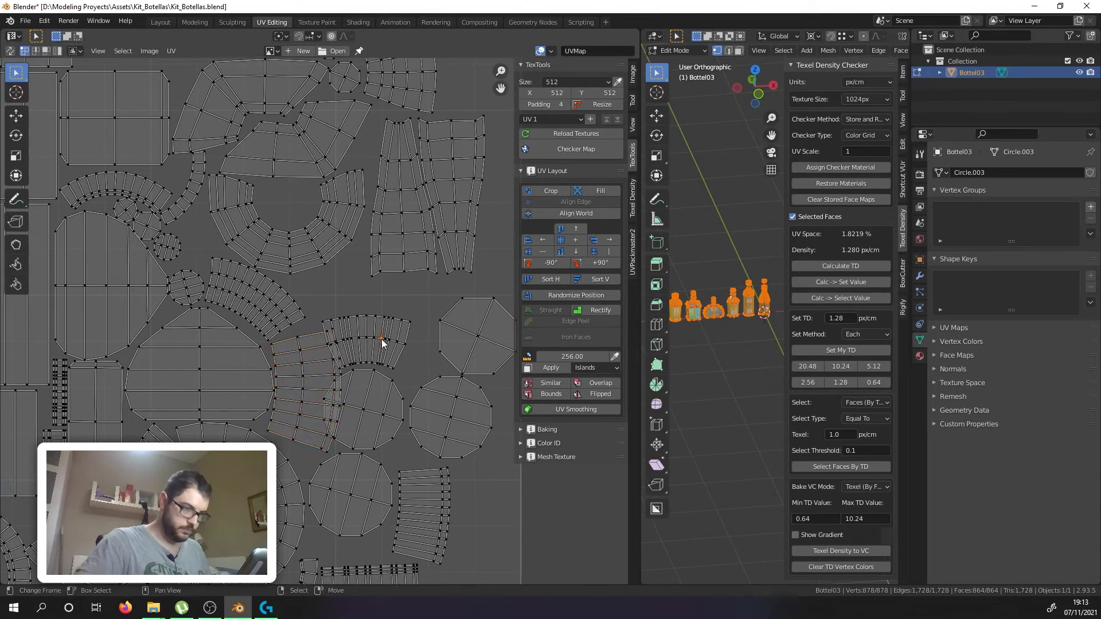
pyautogui.press('l')
pyautogui.moveTo(383, 343); pyautogui.dragTo(383, 379, button='middle')
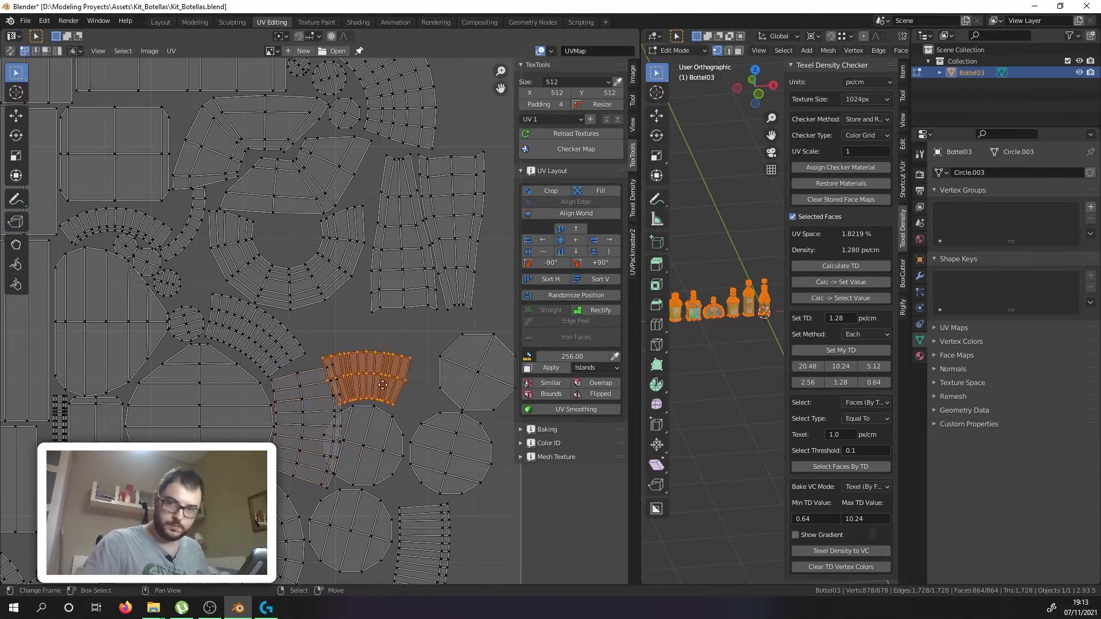
pyautogui.press('g')
pyautogui.click(358, 295)
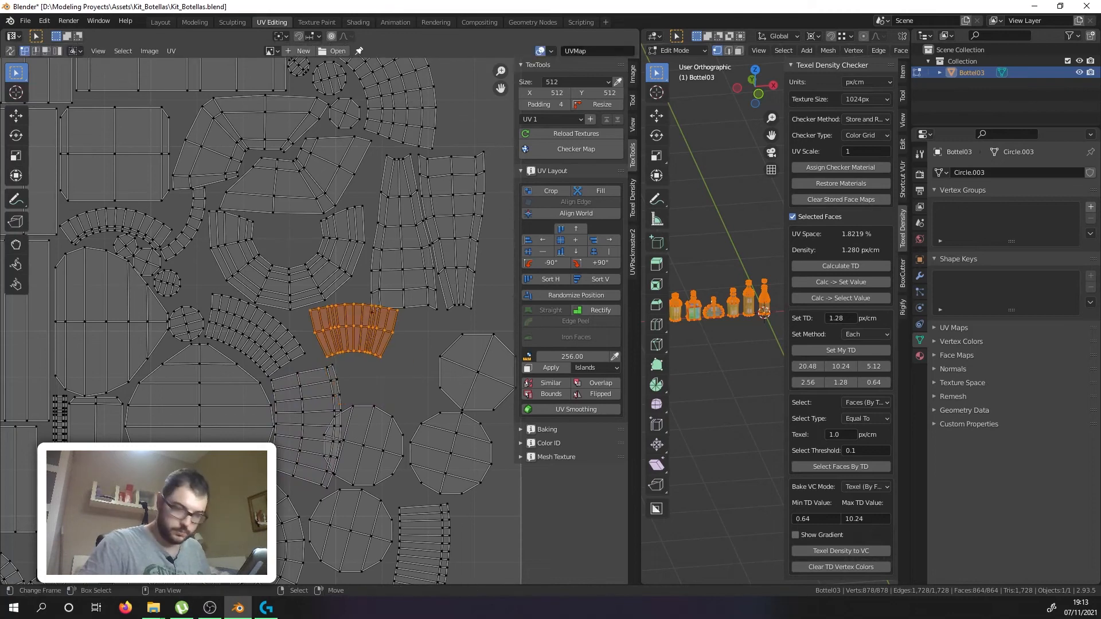
pyautogui.press('r')
pyautogui.click(363, 337)
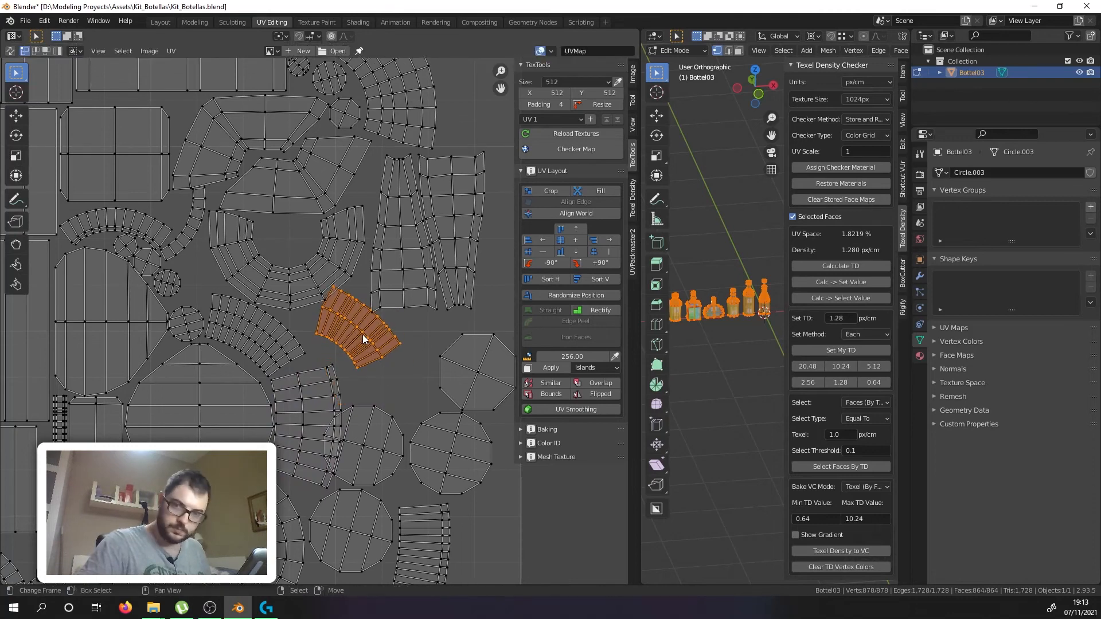
# Step: Fine-tune the fan-shaped strip's rotation and position so it nests between the C-shaped arc and the broad segmented arc
pyautogui.press('g')
pyautogui.click(353, 352)
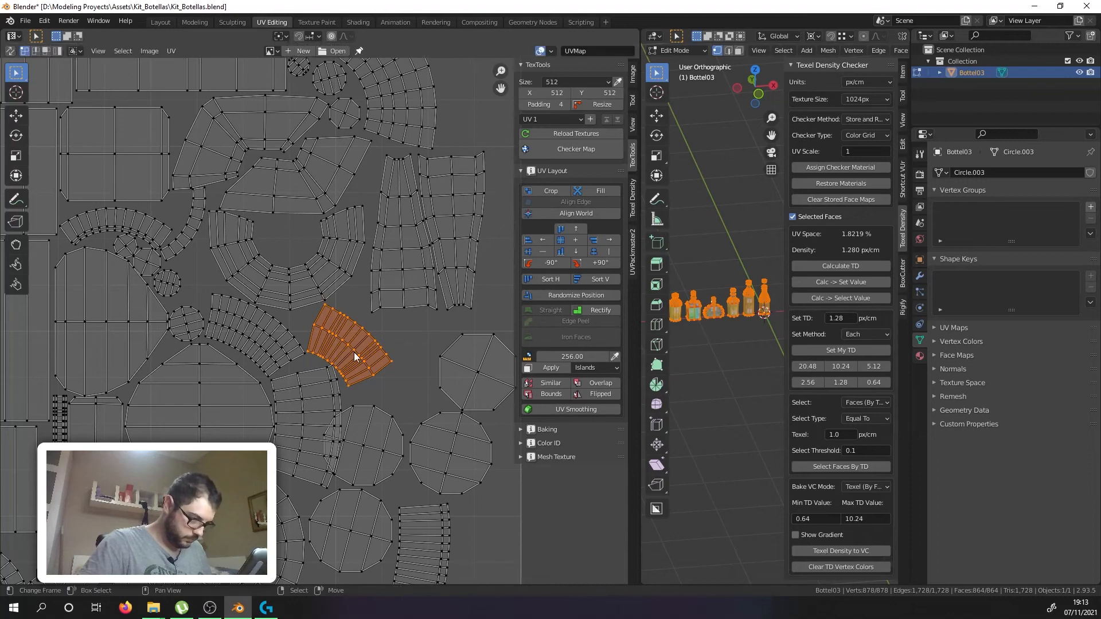
pyautogui.press('r')
pyautogui.click(364, 353)
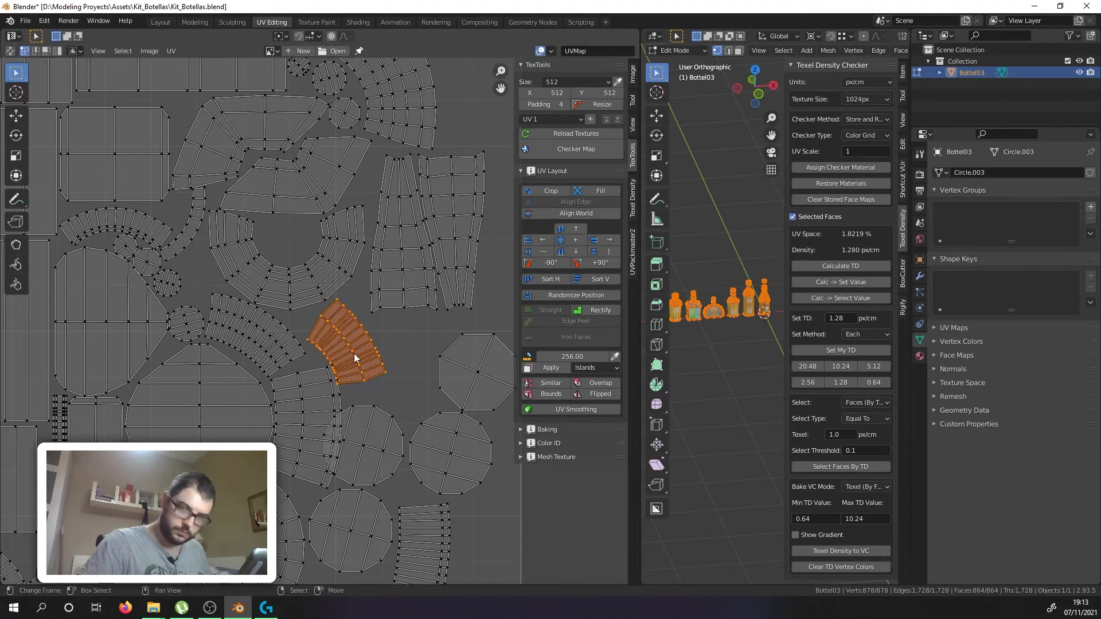
pyautogui.press('g')
pyautogui.click(359, 347)
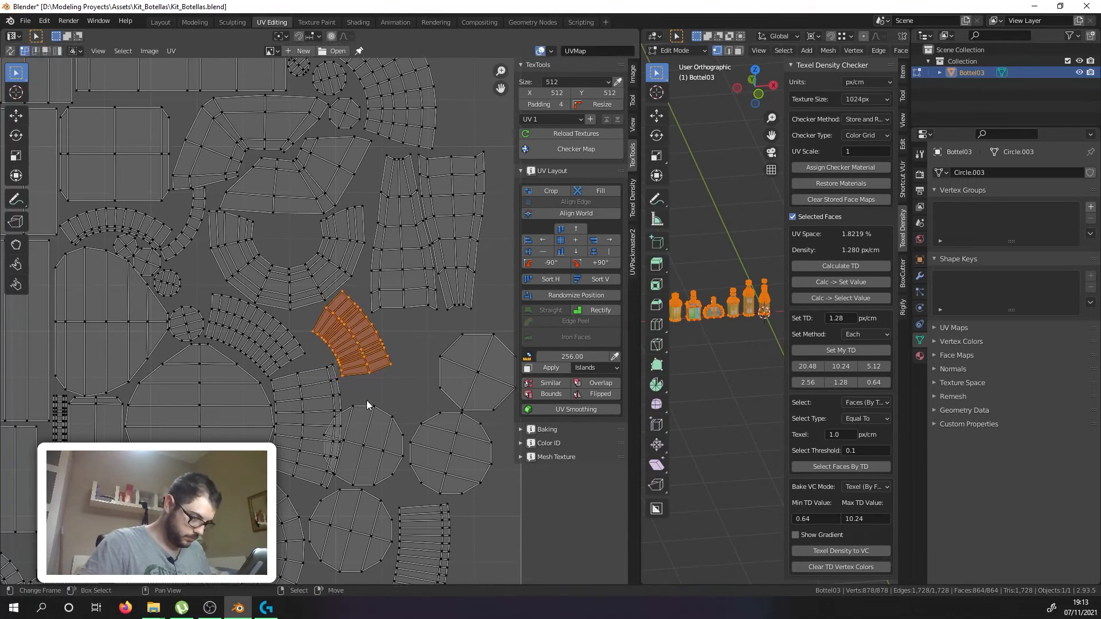
# Step: Nudge the circle beside the dense fan-shaped strip slightly up, closer to the circle above it
pyautogui.keyDown('shift'); pyautogui.scroll(-5, 368, 415); pyautogui.keyUp('shift')
pyautogui.click(355, 393)
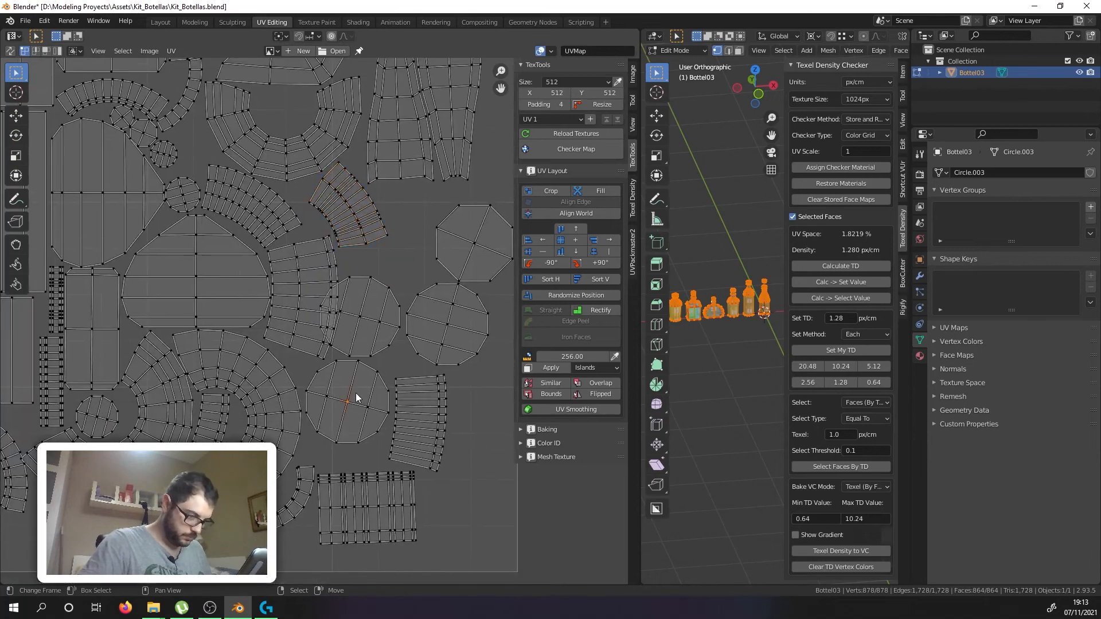
pyautogui.hotkey('ctrl', 'l')
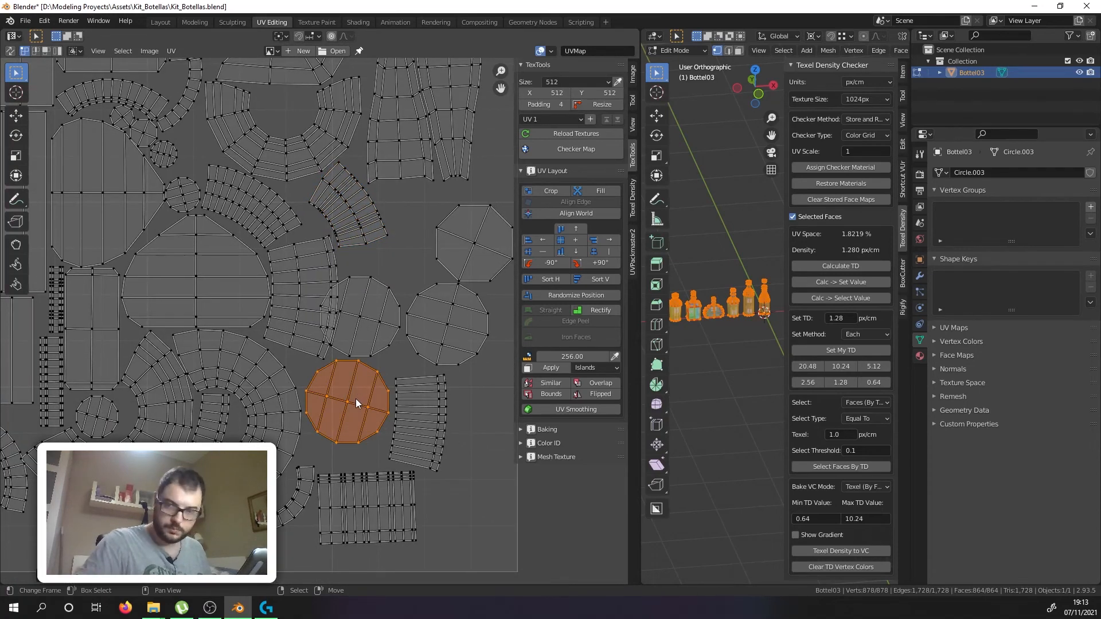
pyautogui.press('g')
pyautogui.click(355, 393)
# Step: Move the circle overlapping the broad segmented arc up and outward so it sits just beneath the fan-shaped strip
pyautogui.click(370, 316)
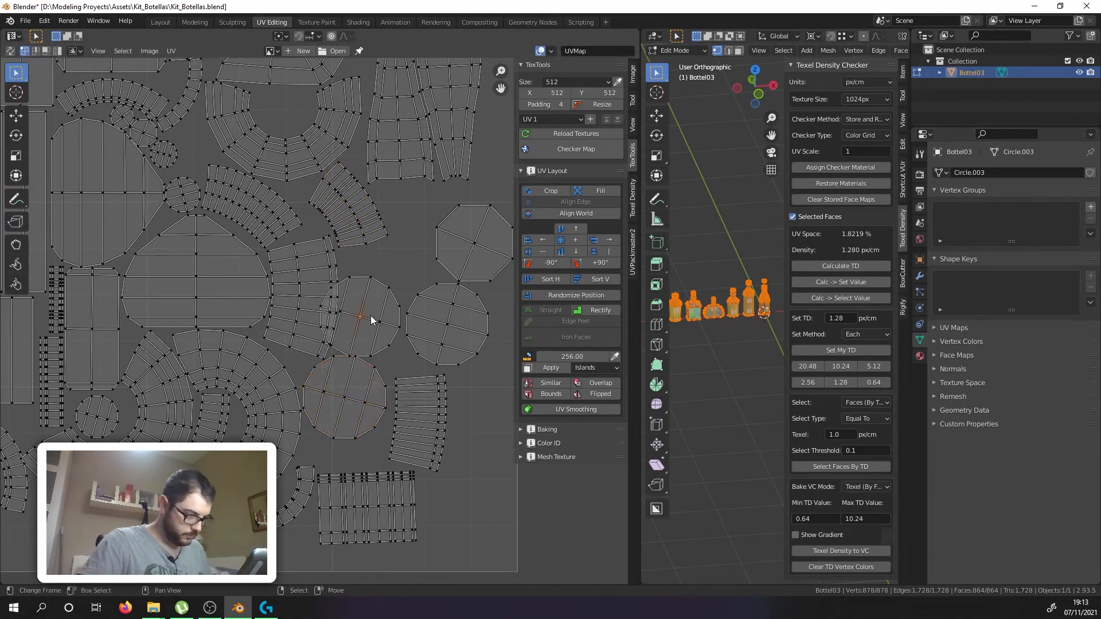
pyautogui.hotkey('ctrl', 'l')
pyautogui.press('g')
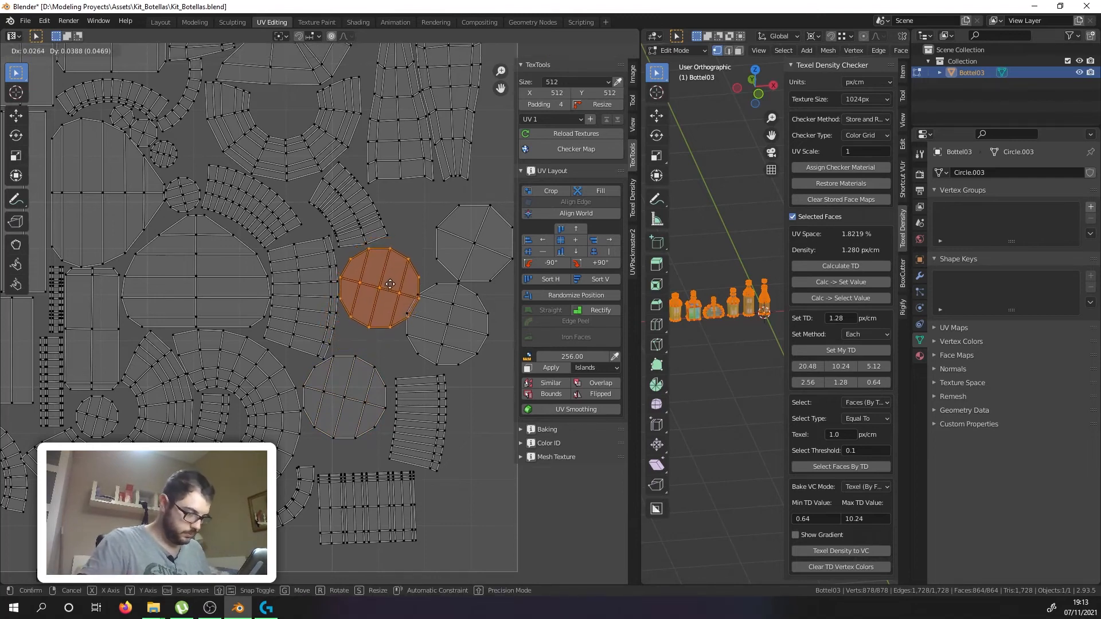
pyautogui.click(391, 284)
pyautogui.click(437, 347)
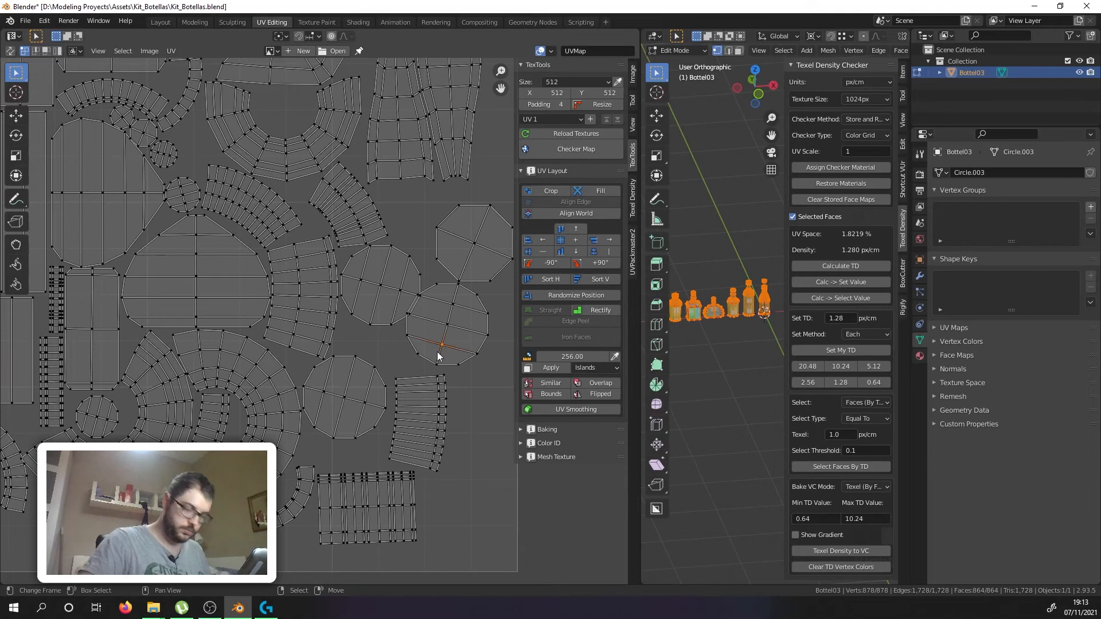
pyautogui.hotkey('ctrl', 'l')
pyautogui.scroll(-6, 437, 340)
pyautogui.scroll(4, 441, 337)
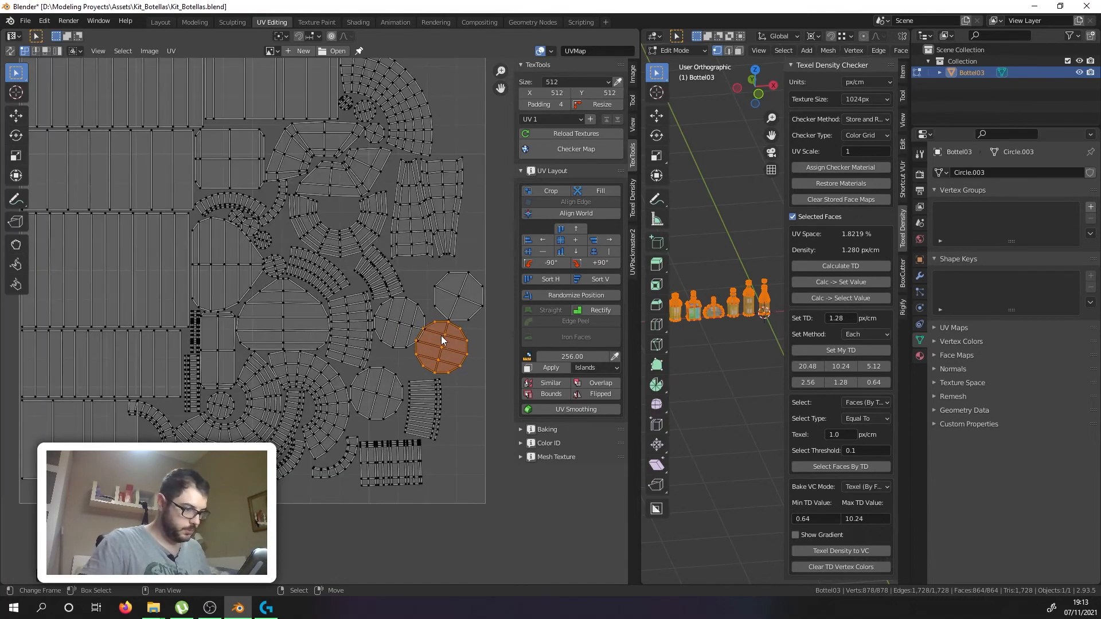
pyautogui.scroll(-1, 442, 337)
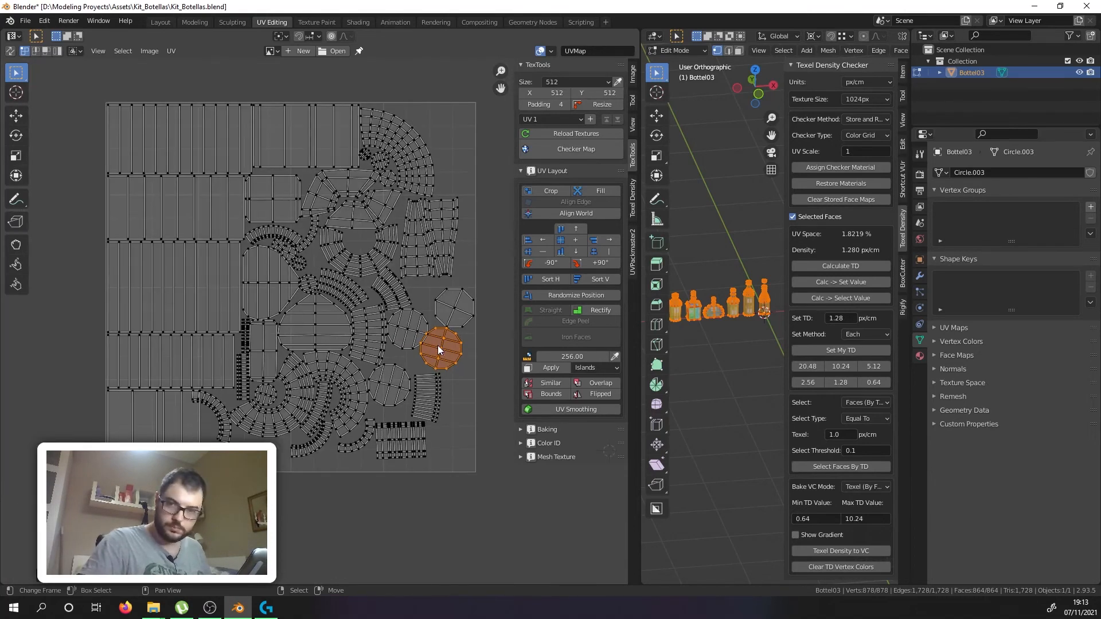
pyautogui.press('g')
pyautogui.rightClick(321, 422)
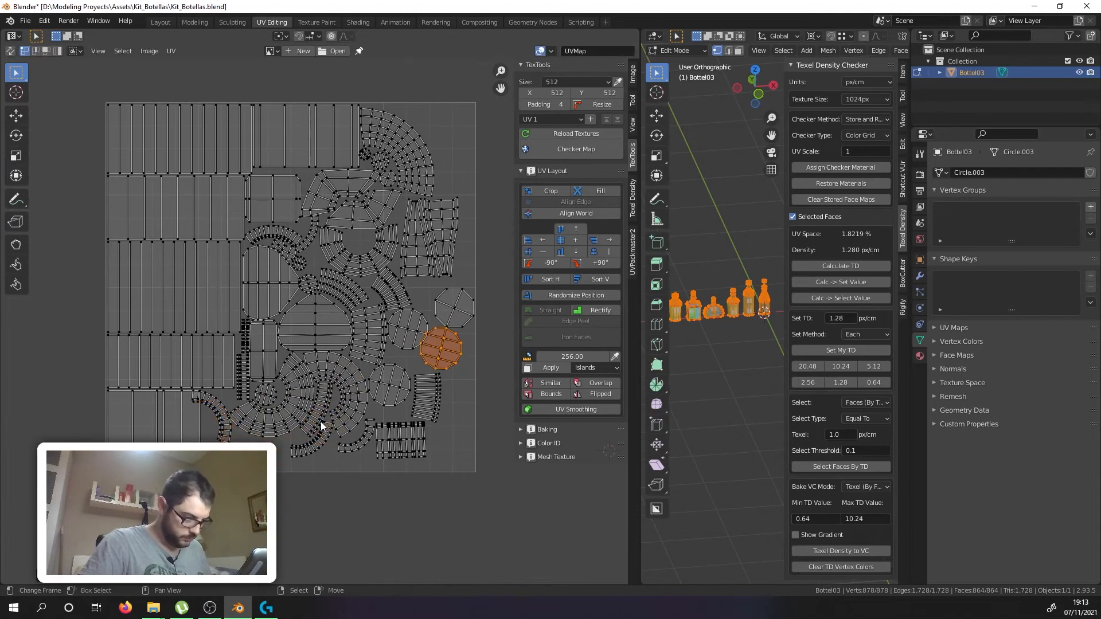
# Step: Rotate the small curved strip beside the lower arc cluster and move it against the cluster's outer edge
pyautogui.rightClick(216, 414)
pyautogui.scroll(1, 216, 414)
pyautogui.press('l')
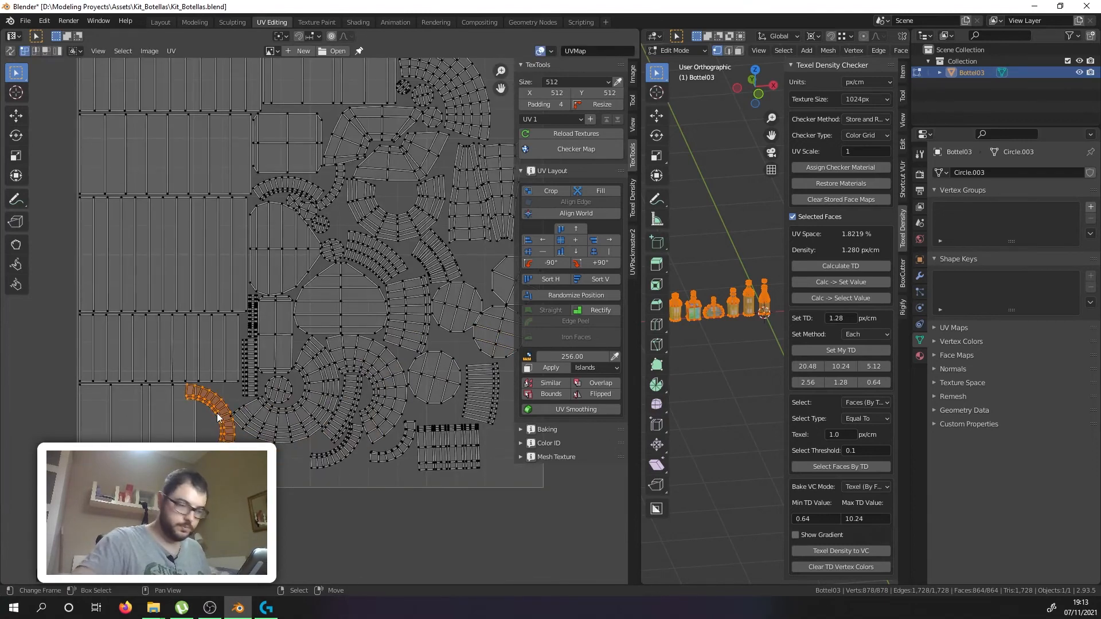
pyautogui.press('r')
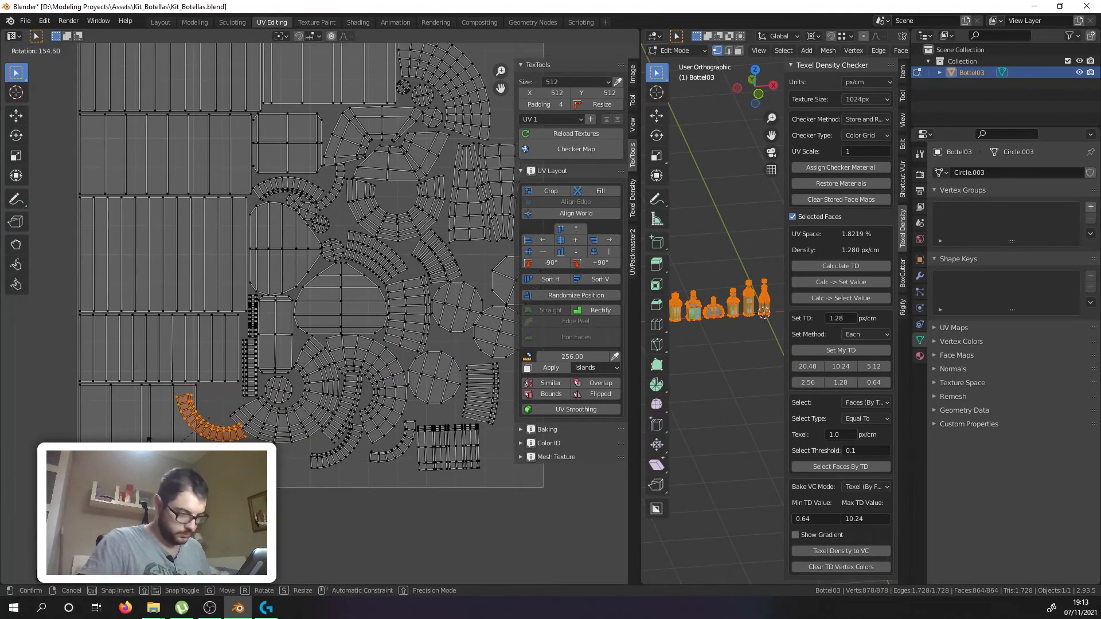
pyautogui.click(153, 414)
pyautogui.press('g')
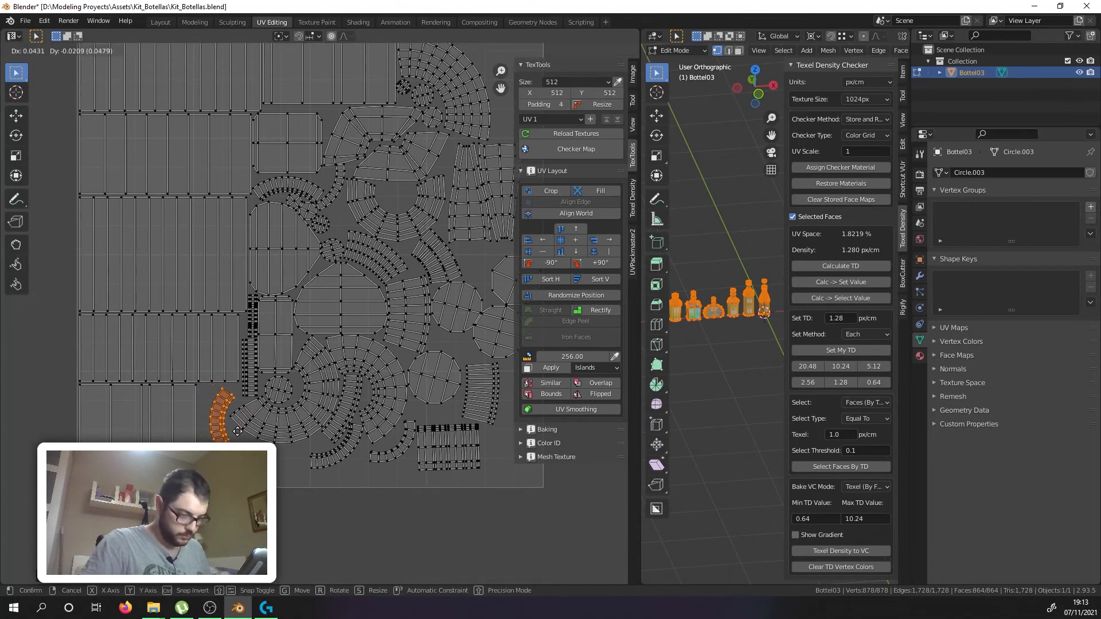
pyautogui.click(237, 431)
# Step: Refine the small curved strip's rotation and position so it follows the outer curve of the large arc island
pyautogui.scroll(2, 252, 430)
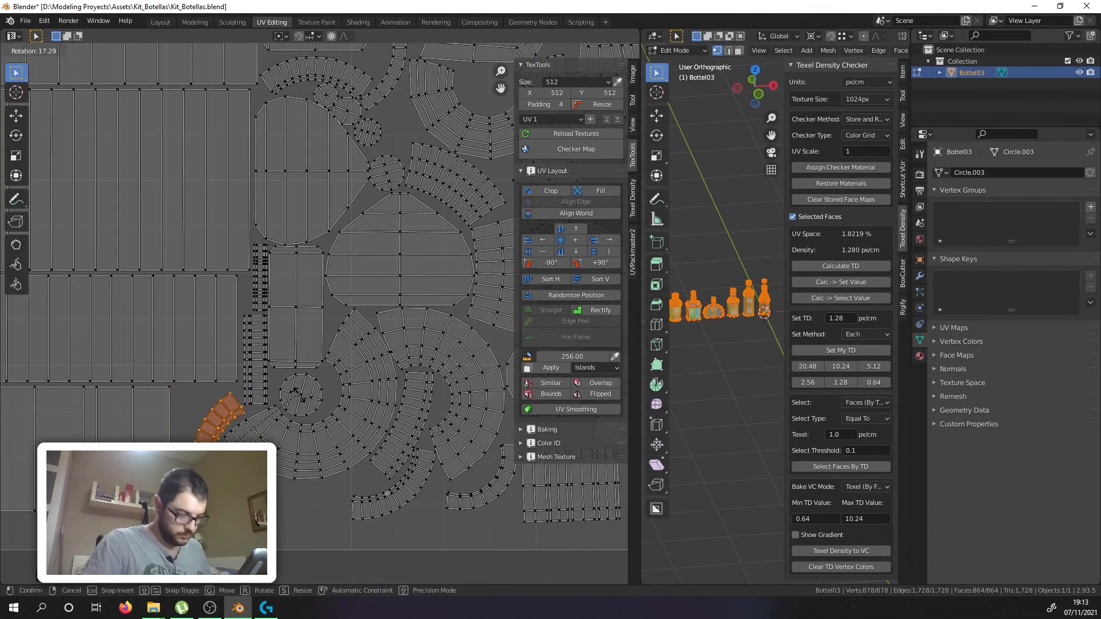
pyautogui.press('g')
pyautogui.click(241, 421)
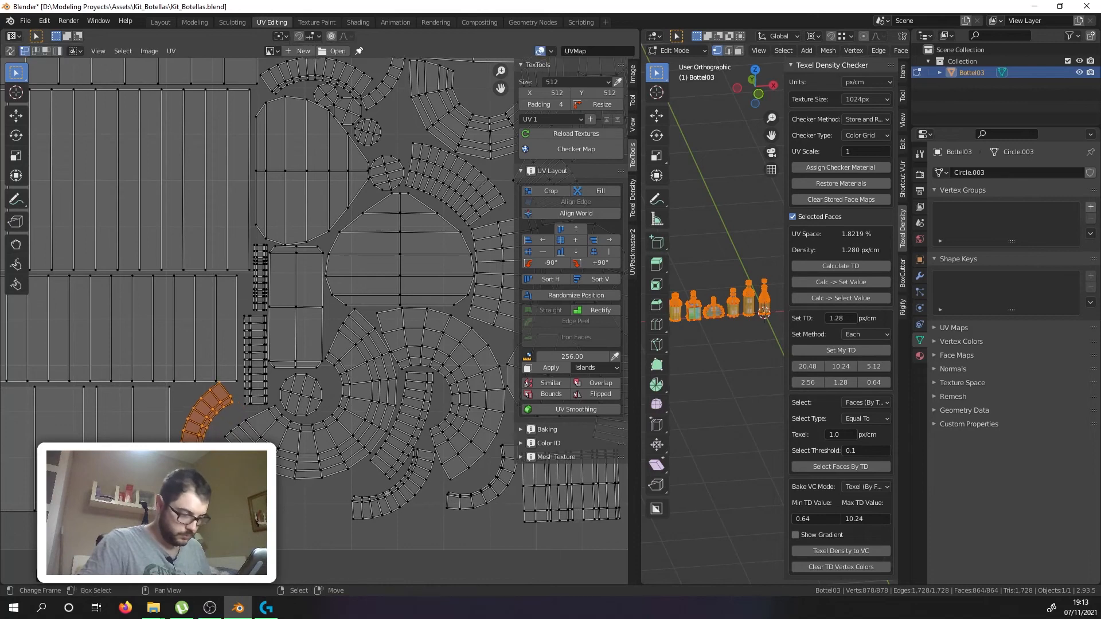
pyautogui.press('r')
pyautogui.click(288, 418)
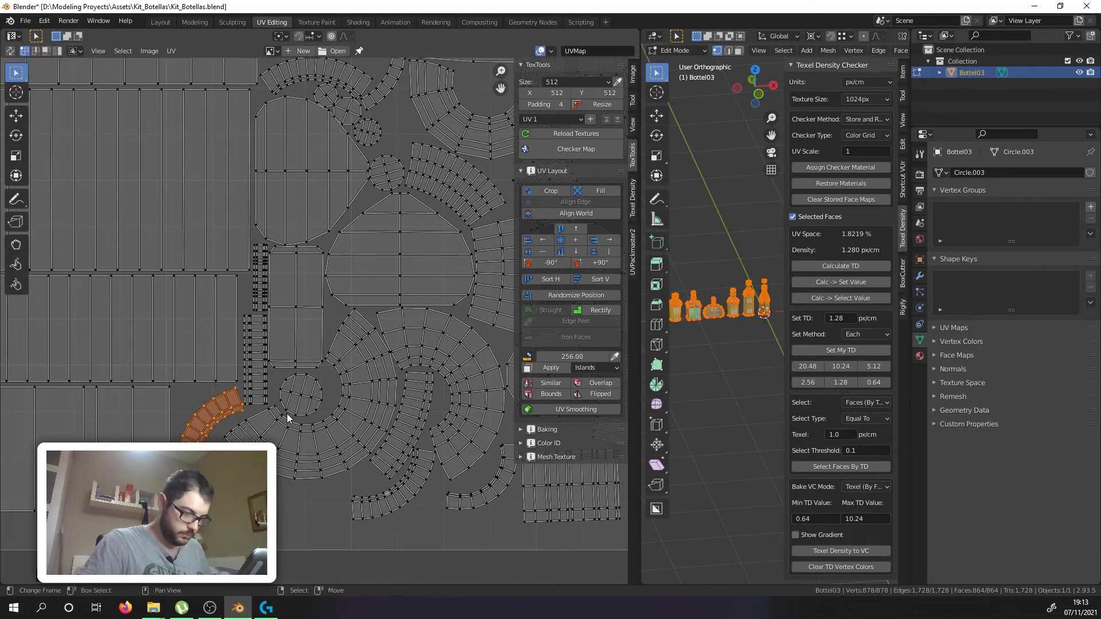
pyautogui.scroll(-3, 241, 401)
pyautogui.scroll(1, 256, 325)
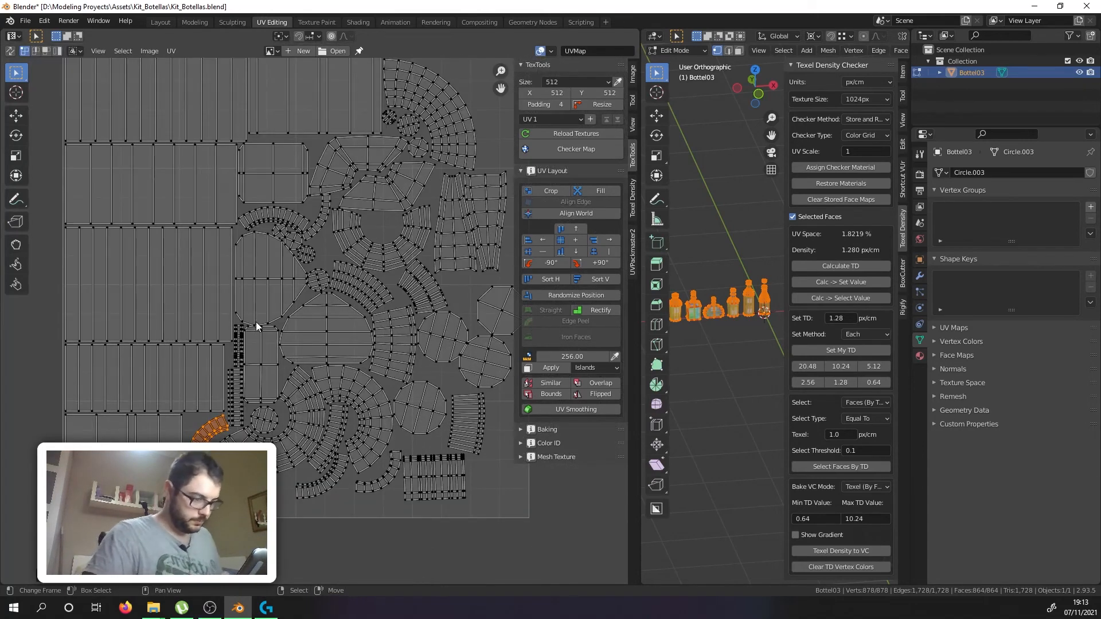
# Step: Move the upper narrow vertical strip up onto the rounded rectangular island and rotate it 90 degrees
pyautogui.scroll(2, 242, 350)
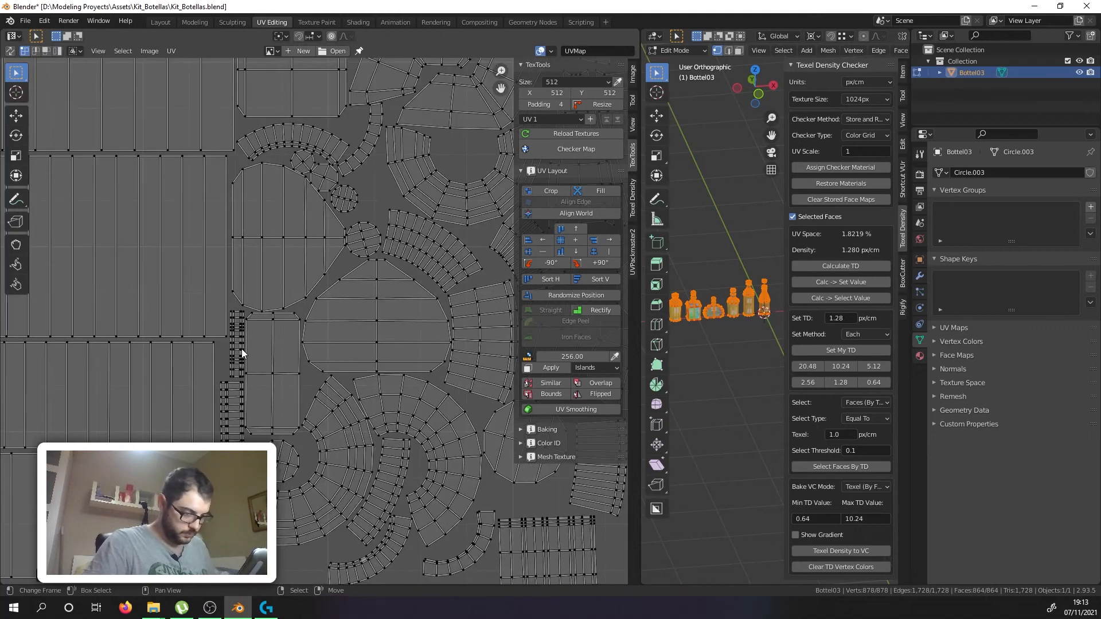
pyautogui.scroll(-1, 242, 351)
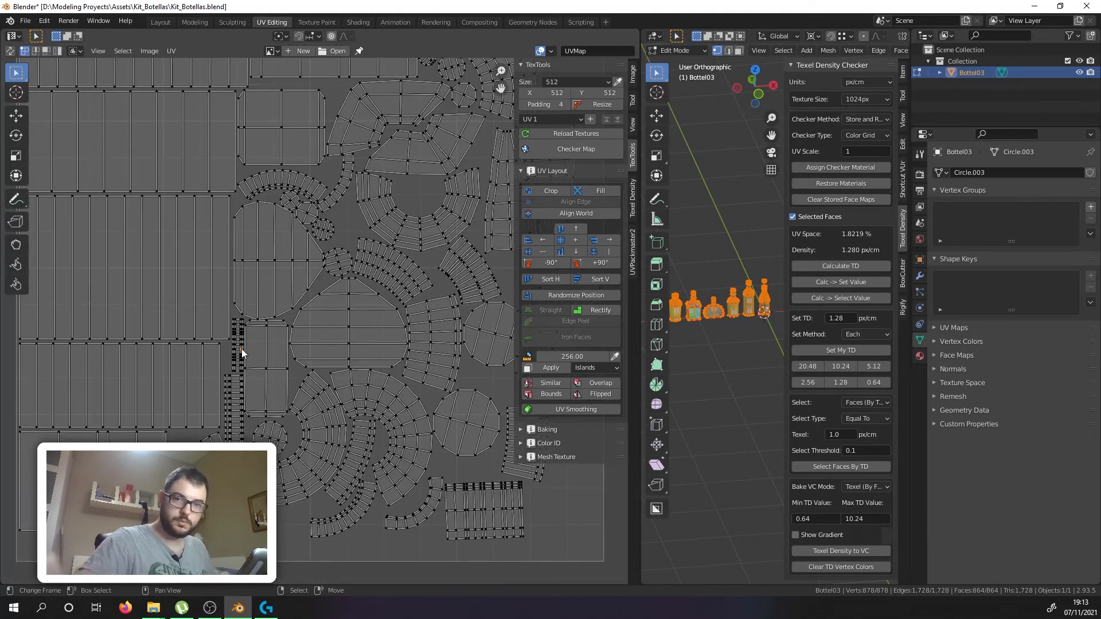
pyautogui.press('l')
pyautogui.moveTo(242, 352); pyautogui.dragTo(225, 411, button='middle')
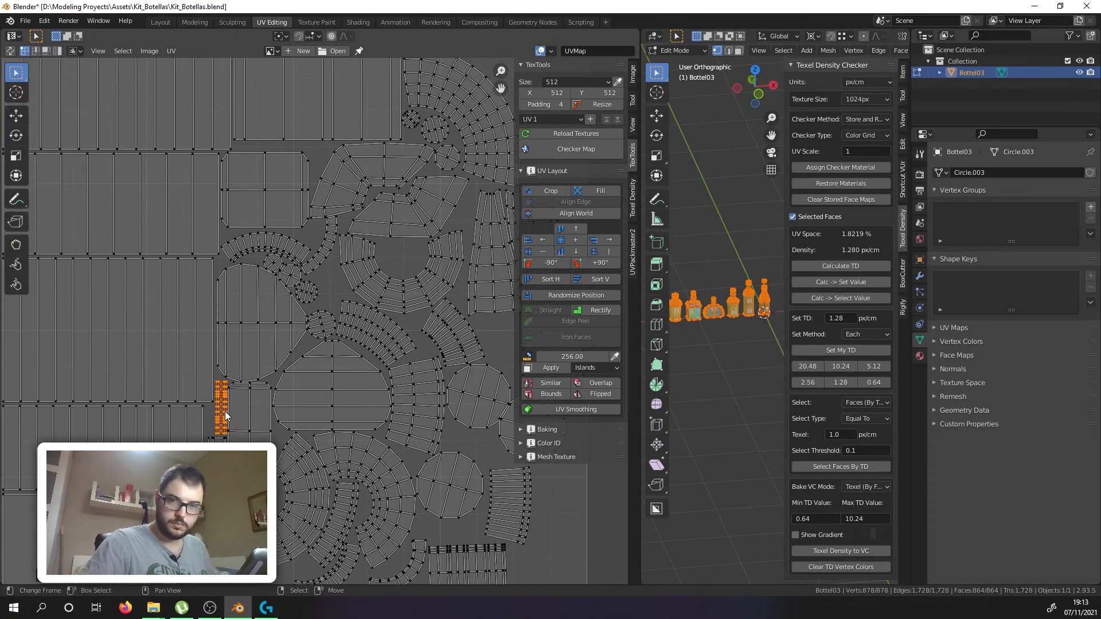
pyautogui.press('g')
pyautogui.click(297, 167)
pyautogui.press('r')
pyautogui.press('9')
pyautogui.press('0')
pyautogui.press('Return')
# Step: Fit the horizontal narrow strip into the gap between the rounded rectangular island and the wide panel above it
pyautogui.scroll(2, 291, 164)
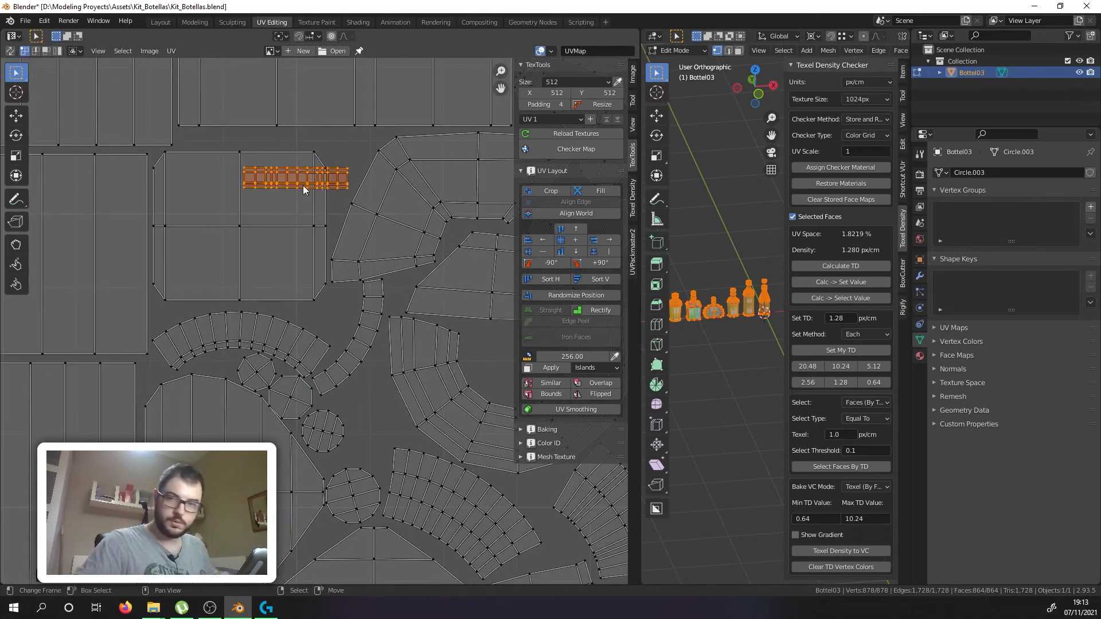
pyautogui.press('g')
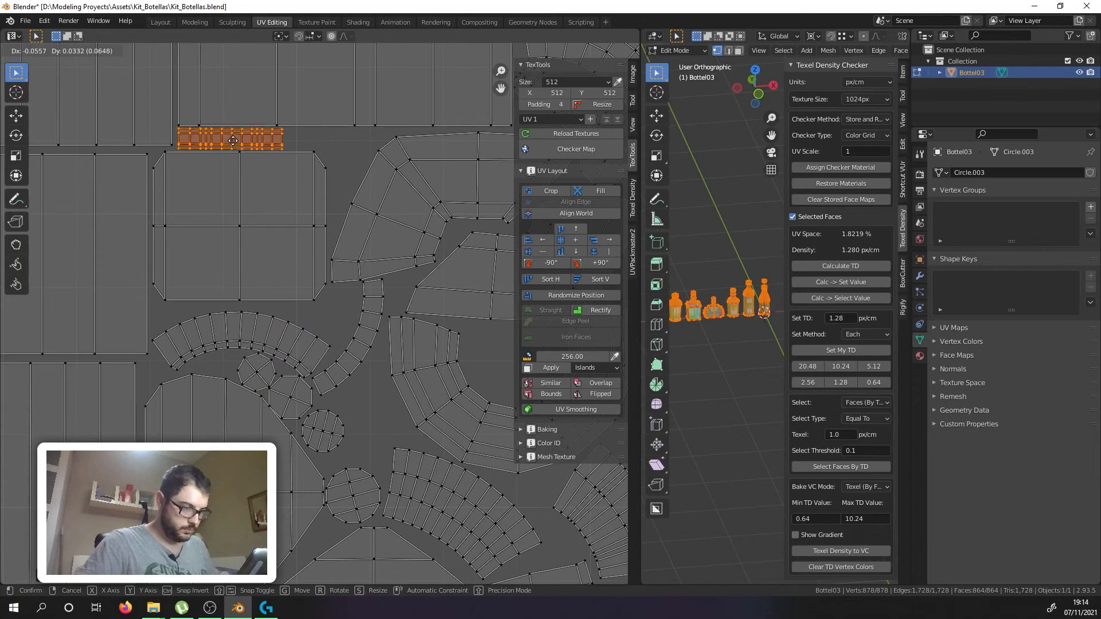
pyautogui.click(223, 130)
pyautogui.scroll(-5, 290, 267)
pyautogui.scroll(2, 266, 430)
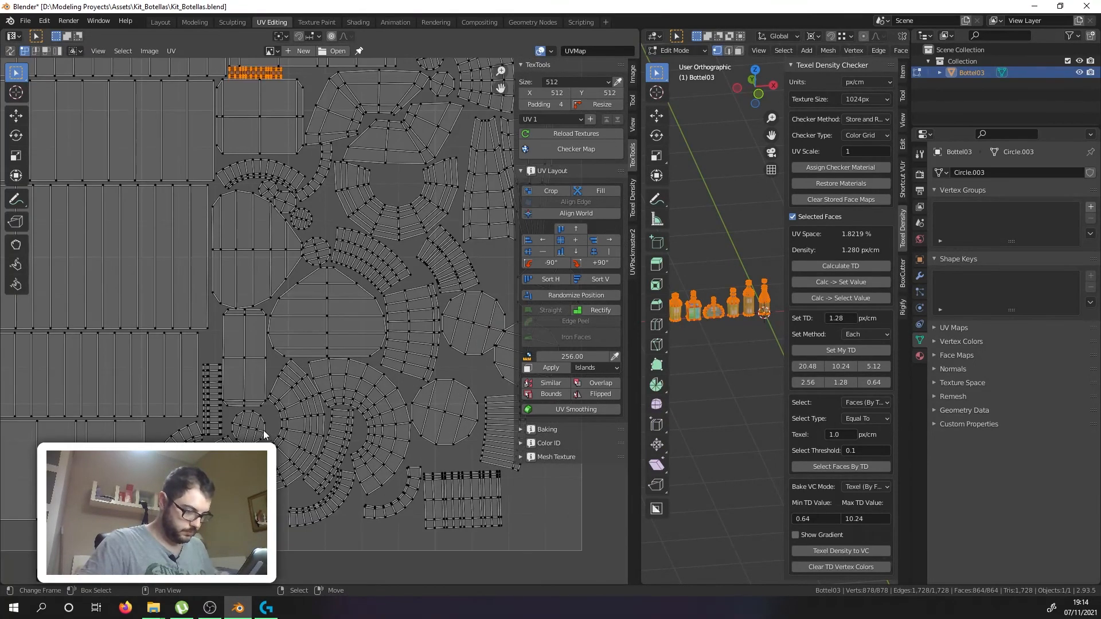
# Step: Move the remaining narrow vertical strip up into the gap between the striped panel and the slim rounded island
pyautogui.click(219, 404)
pyautogui.scroll(2, 219, 404)
pyautogui.press('l')
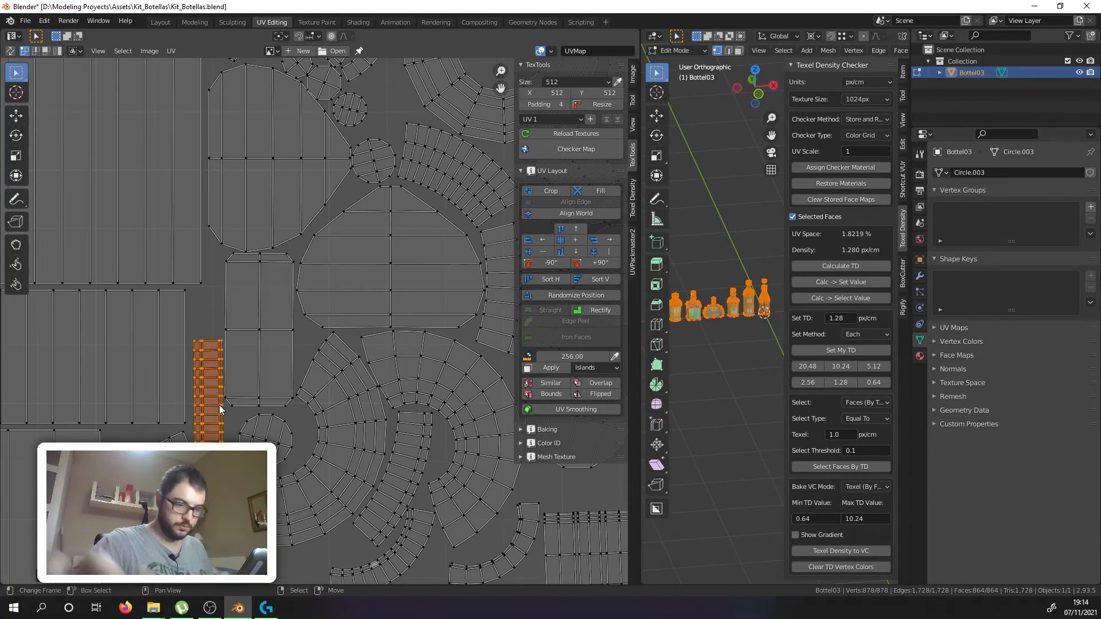
pyautogui.press('g')
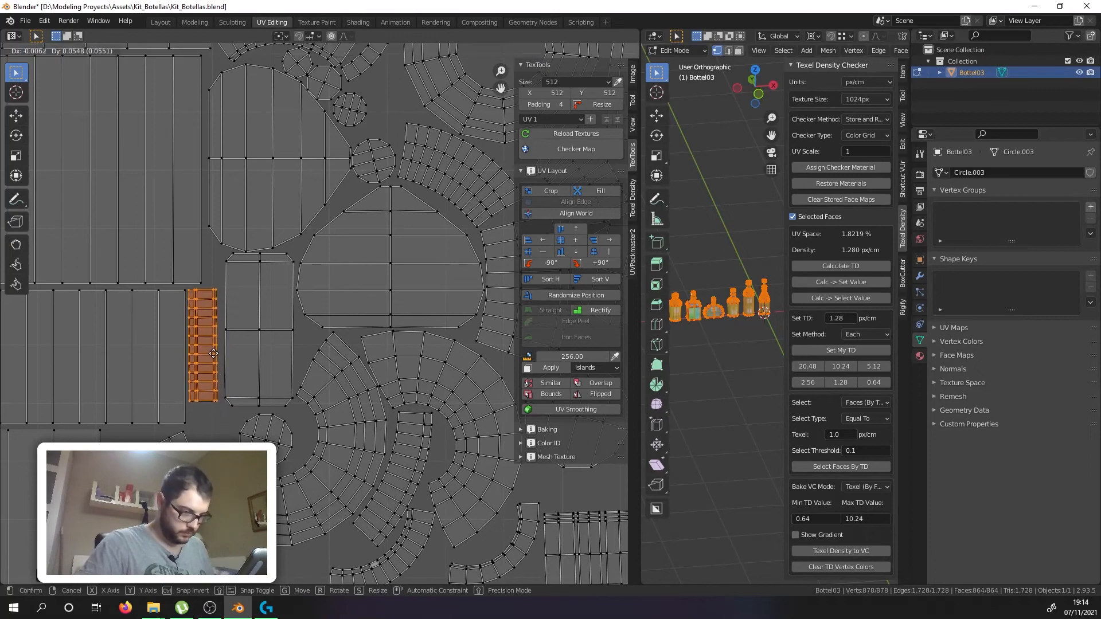
pyautogui.click(213, 354)
# Step: Move the small curved strip below the narrow vertical strip and rotate it to wrap around the large arc's end
pyautogui.hotkey('alt', 'a')
pyautogui.press('l')
pyautogui.press('g')
pyautogui.click(192, 459)
pyautogui.press('r')
pyautogui.click(251, 440)
pyautogui.press('g')
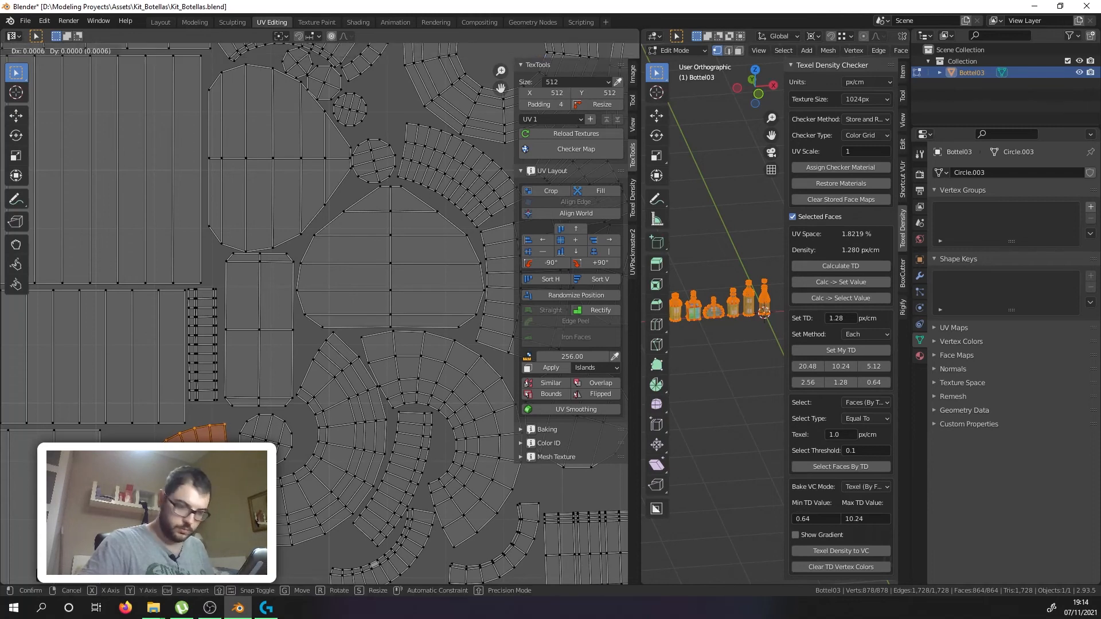
pyautogui.click(257, 432)
# Step: Fine-tune the small curved strip's rotation and shift it horizontally to leave clearance from the small circle
pyautogui.press('r')
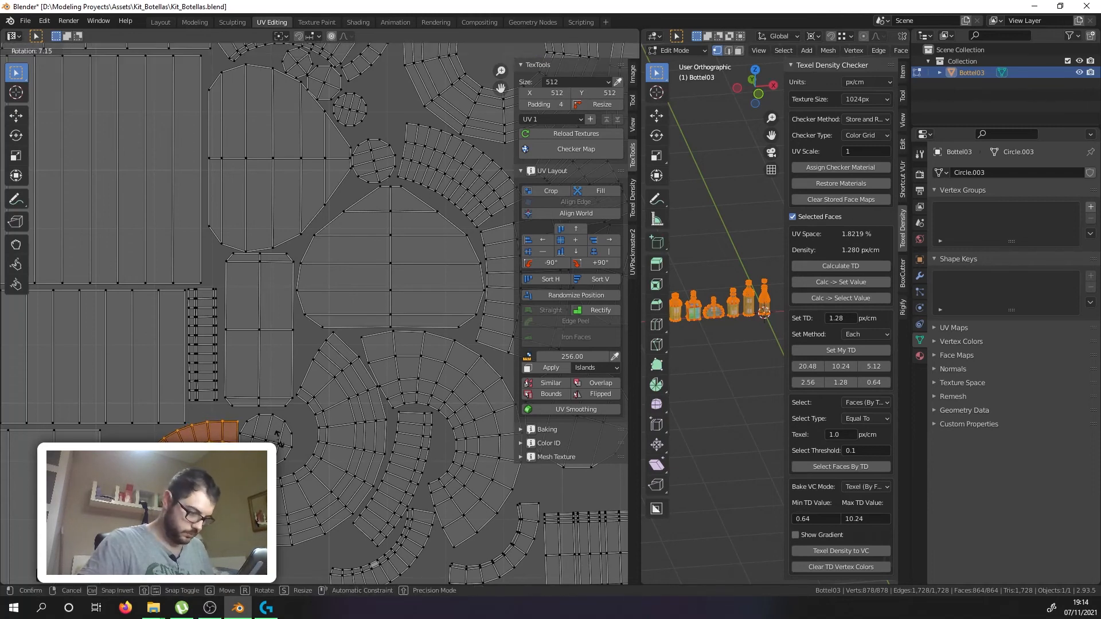
pyautogui.click(279, 439)
pyautogui.scroll(-1, 276, 442)
pyautogui.scroll(1, 232, 463)
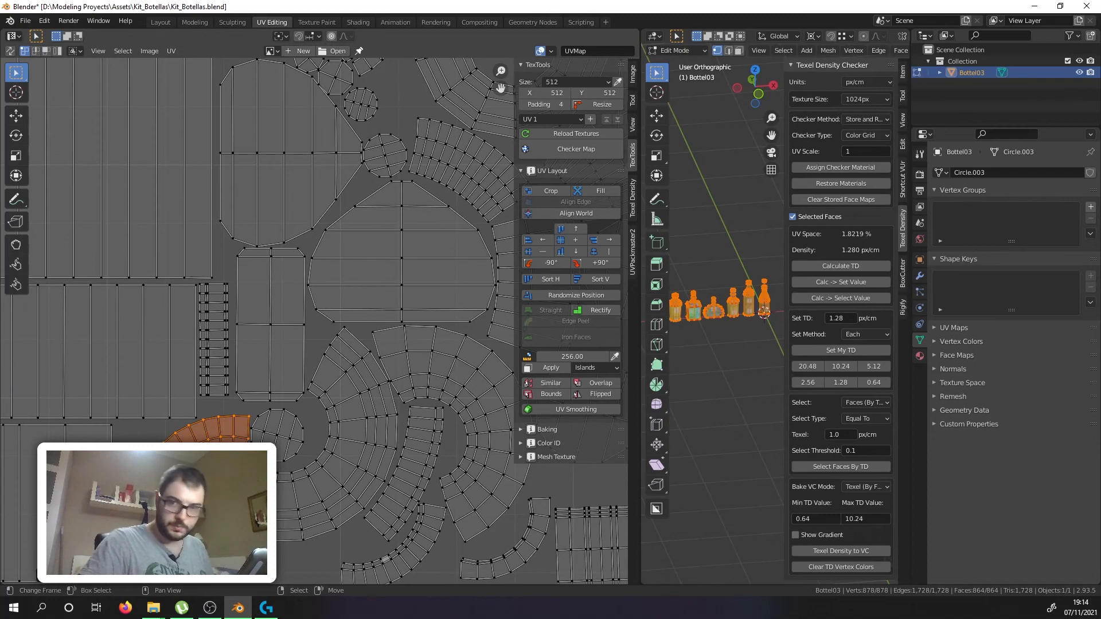
pyautogui.press('g')
pyautogui.press('x')
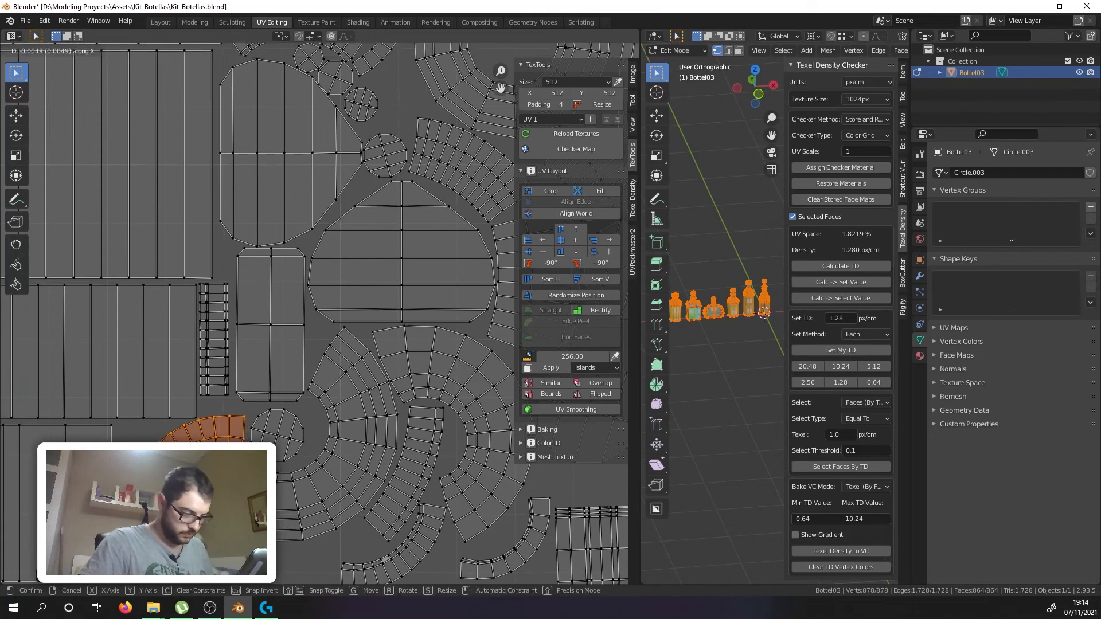
pyautogui.click(192, 461)
# Step: Move the dense fan-shaped strip beside the lower circle across into the space under the small curved strip
pyautogui.scroll(-3, 191, 461)
pyautogui.scroll(1, 372, 512)
pyautogui.moveTo(411, 485); pyautogui.dragTo(285, 505, button='middle')
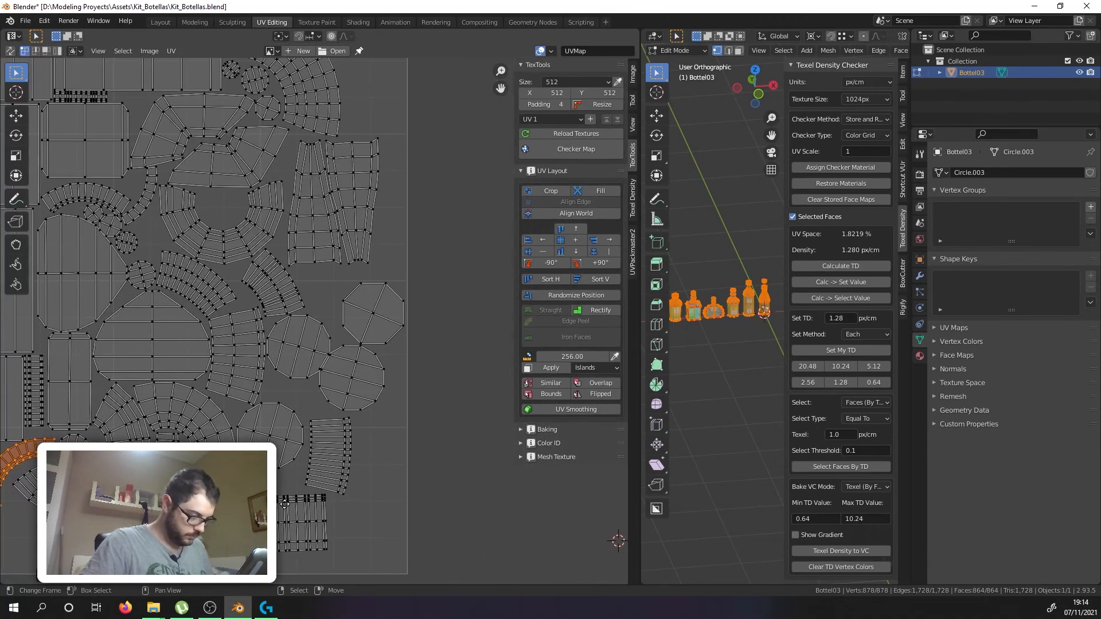
pyautogui.scroll(-2, 284, 505)
pyautogui.scroll(2, 292, 514)
pyautogui.scroll(-2, 321, 406)
pyautogui.scroll(2, 392, 417)
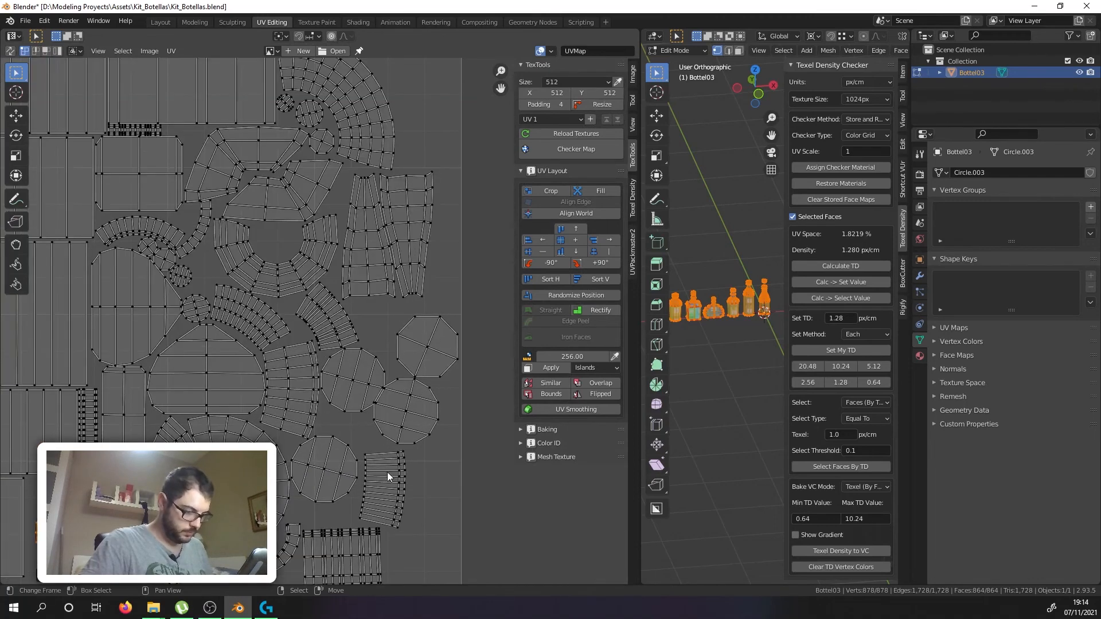
pyautogui.press('l')
pyautogui.moveTo(387, 474); pyautogui.dragTo(460, 367, button='middle')
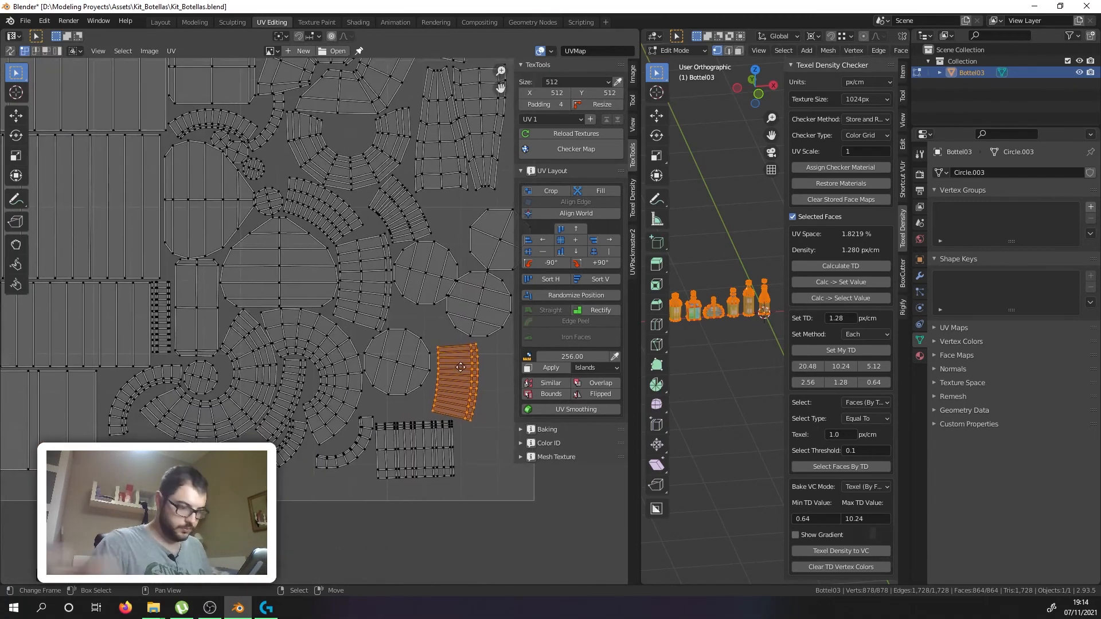
pyautogui.press('g')
pyautogui.click(165, 409)
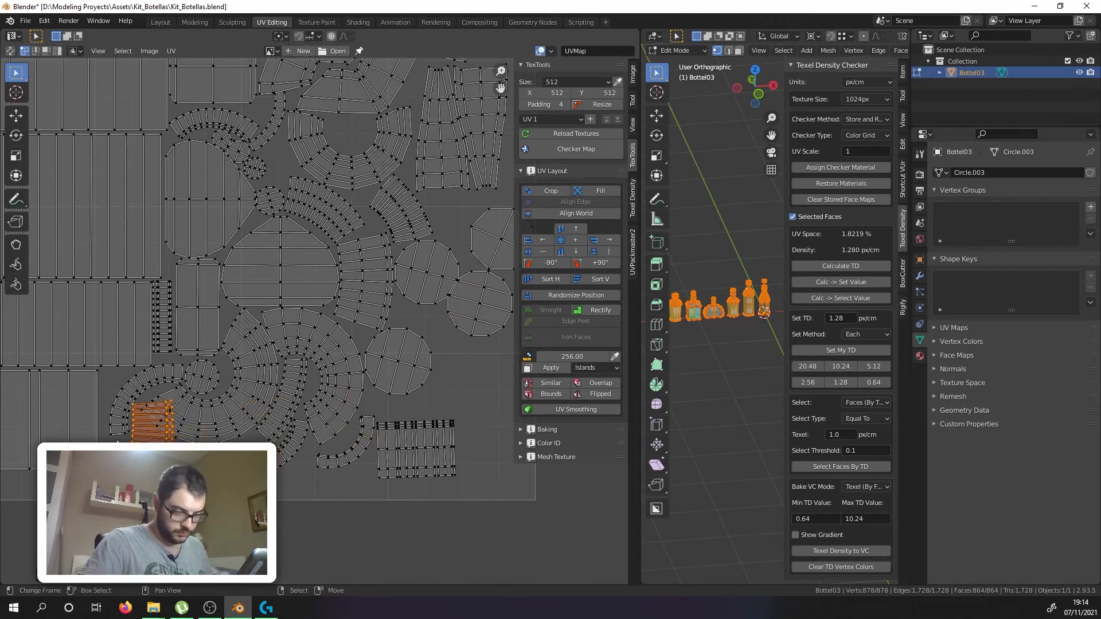
# Step: Rotate the dense fan-shaped strip roughly a quarter turn and lower it beneath the small curved strip
pyautogui.scroll(2, 167, 408)
pyautogui.press('r')
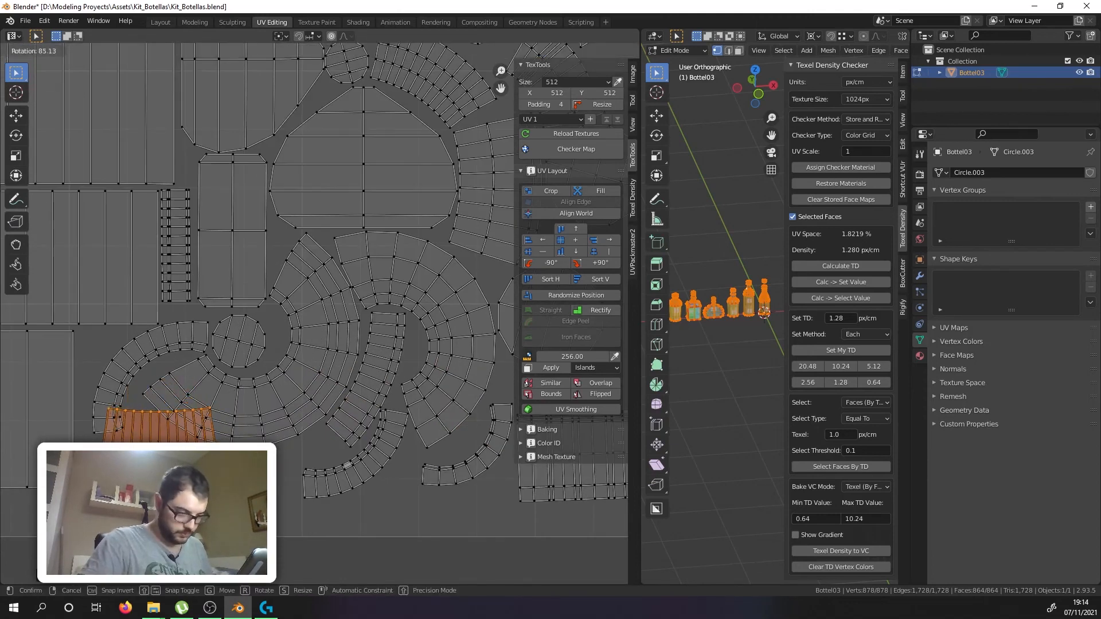
pyautogui.press('Return')
pyautogui.press('g')
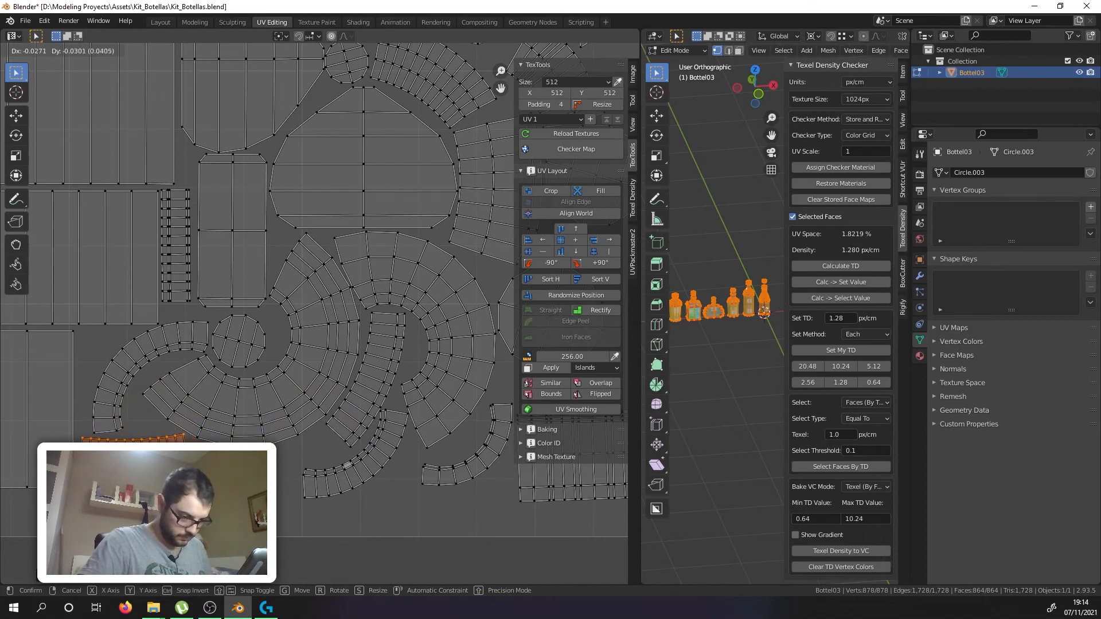
pyautogui.press('Return')
# Step: Move the twelve-sided circle at the UV square's right side down and inward, between the middle and lower circles
pyautogui.scroll(4, 385, 475)
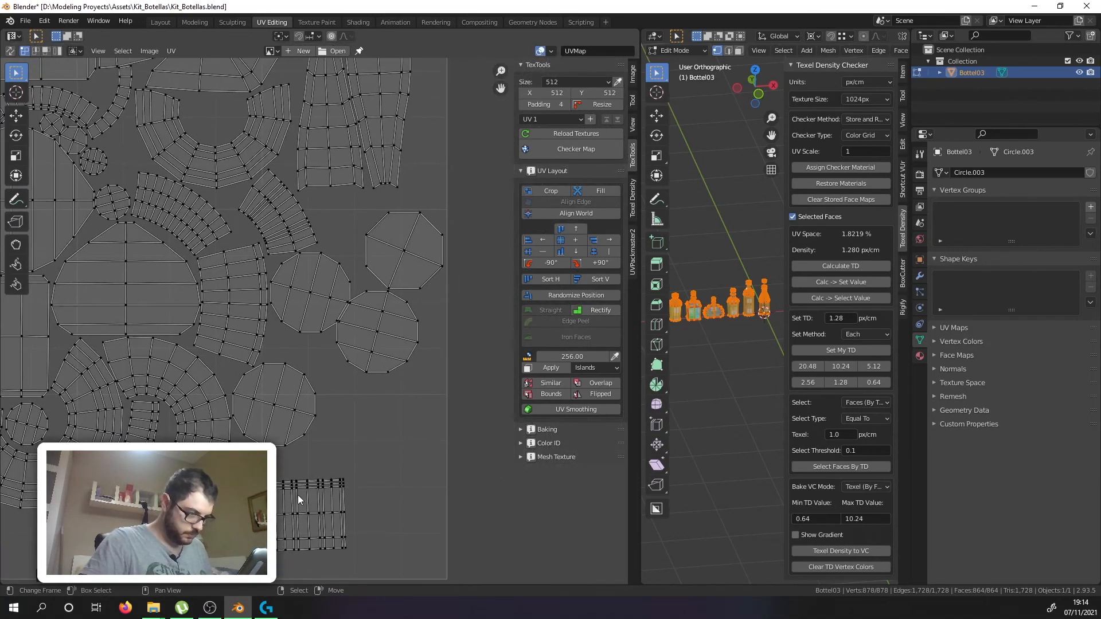
pyautogui.scroll(-1, 298, 493)
pyautogui.moveTo(304, 360); pyautogui.dragTo(331, 384, button='middle')
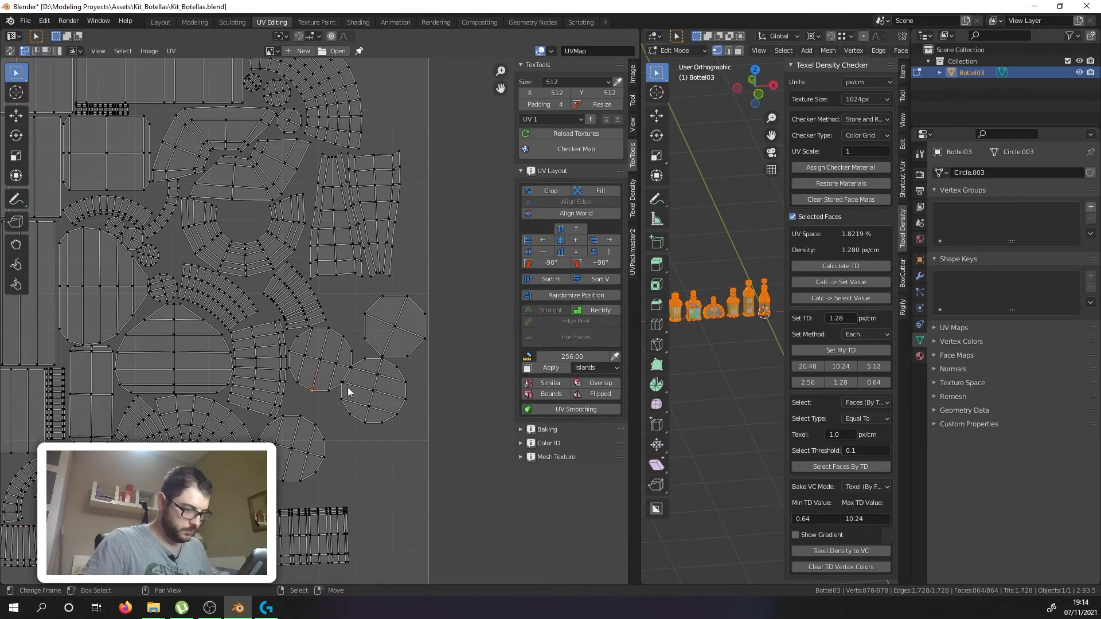
pyautogui.click(360, 411)
pyautogui.moveTo(359, 410); pyautogui.dragTo(397, 369, button='middle')
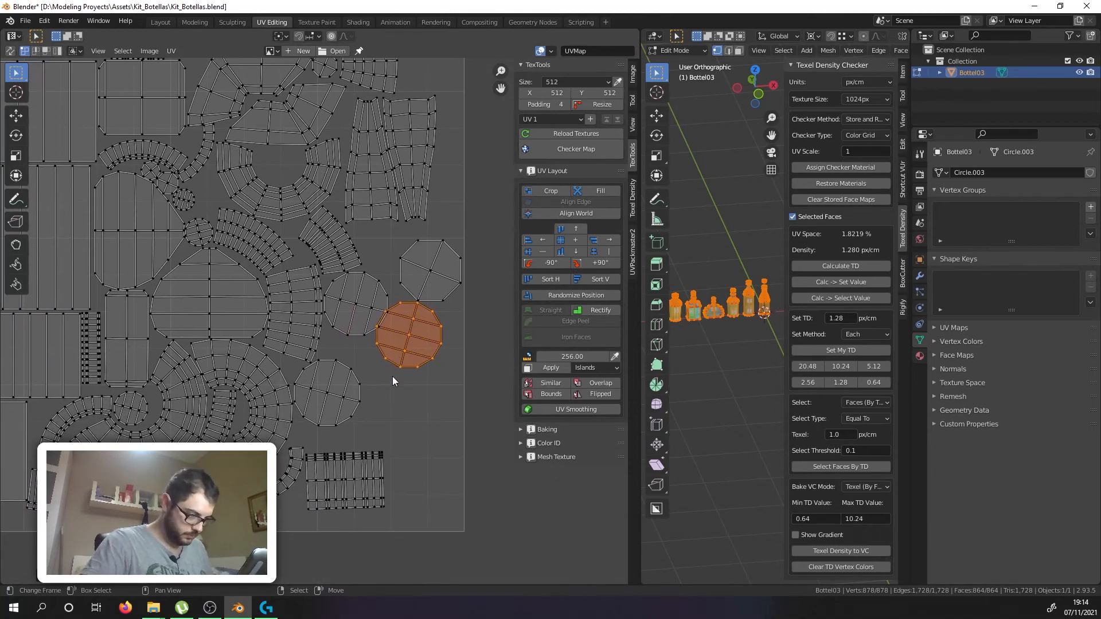
pyautogui.press('g')
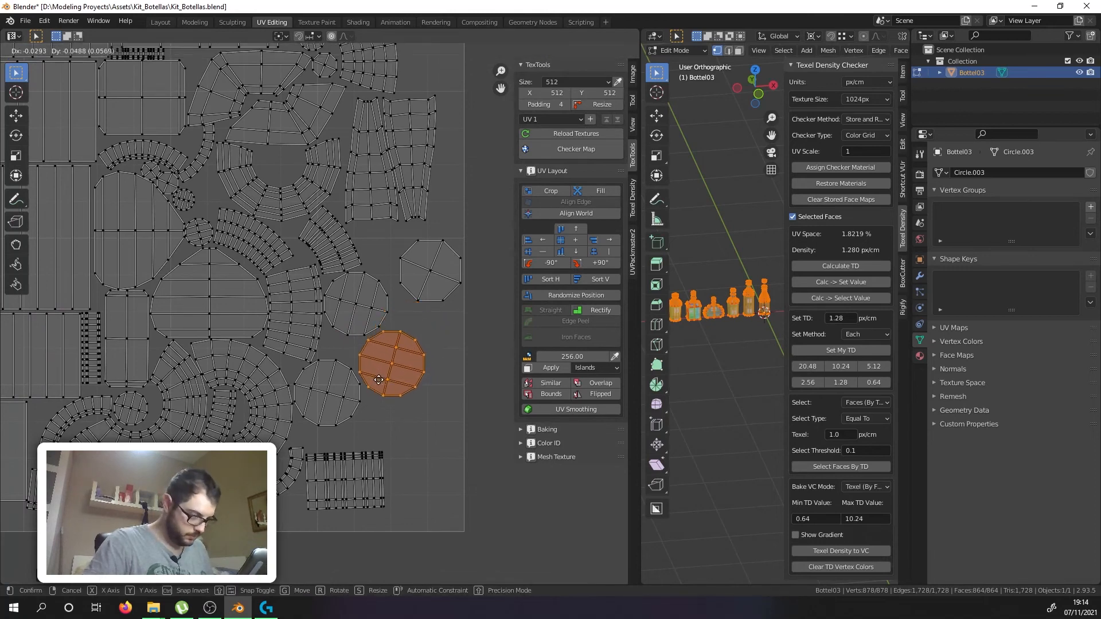
pyautogui.click(377, 380)
# Step: Move the octagonal circle inward and up into the gap beneath the two tall strip panels
pyautogui.click(427, 270)
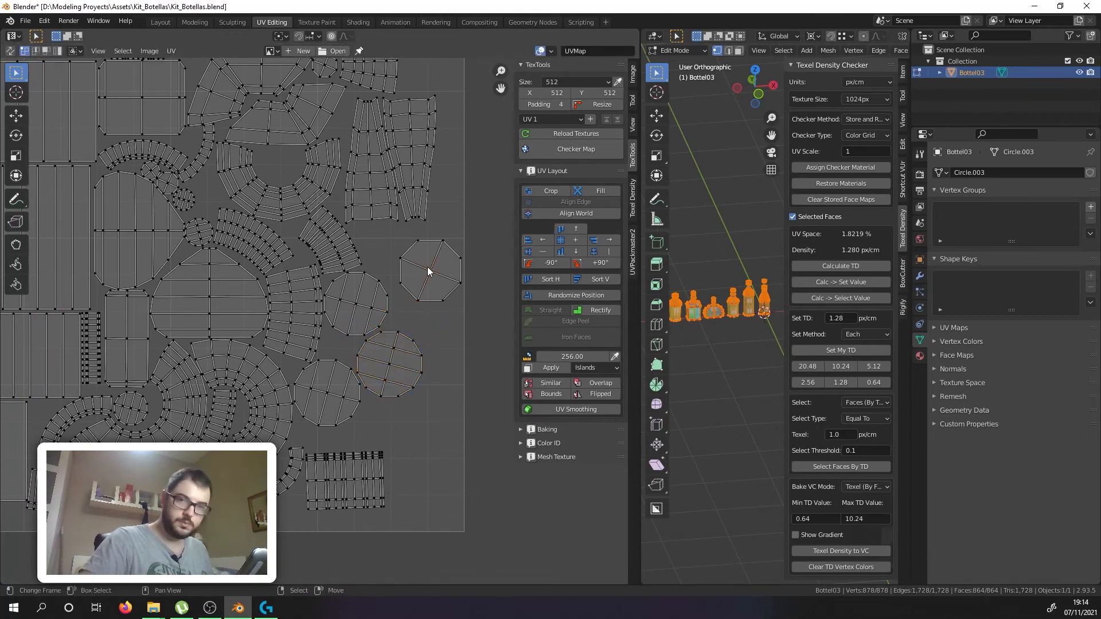
pyautogui.press('g')
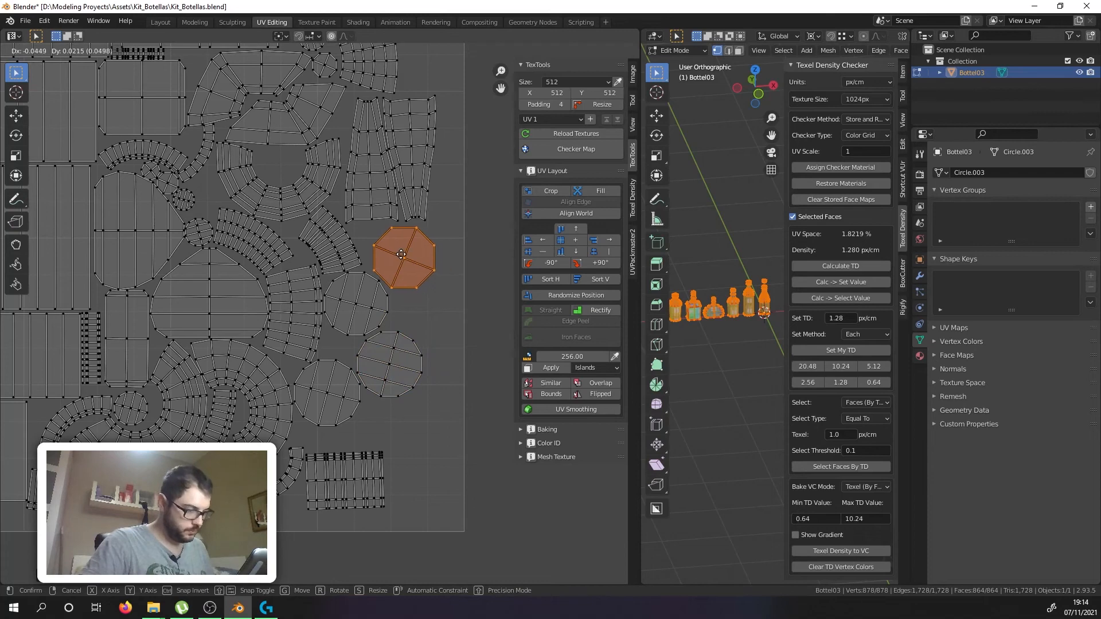
pyautogui.click(399, 253)
# Step: Select all UV islands and shift them right and slightly down to centre the layout in the UV square
pyautogui.scroll(-3, 402, 277)
pyautogui.scroll(2, 391, 298)
pyautogui.press('a')
pyautogui.scroll(-1, 391, 297)
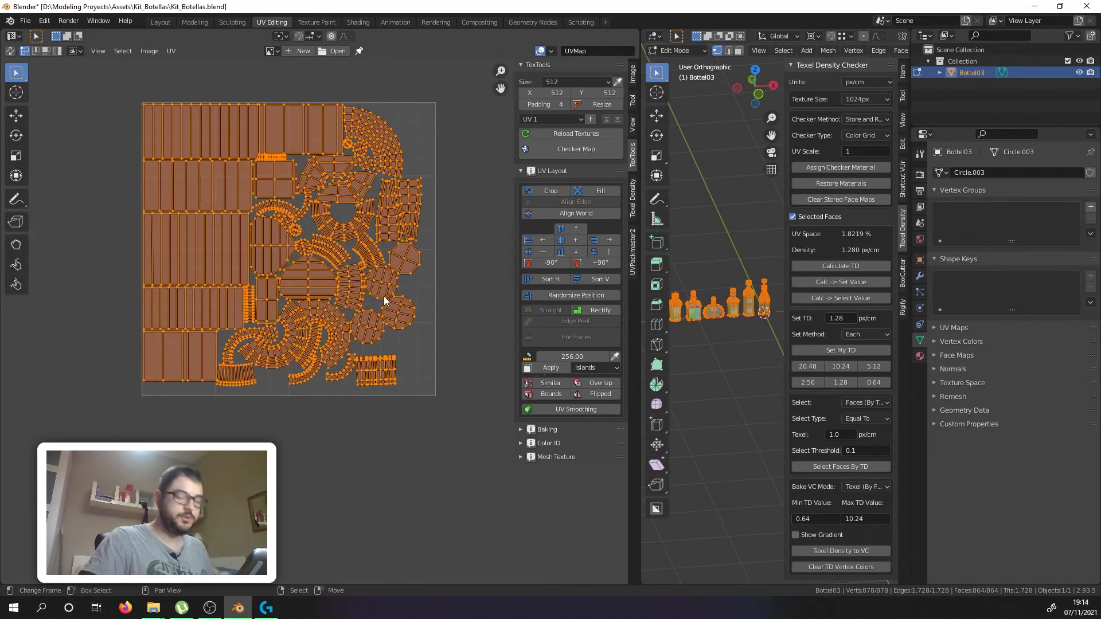
pyautogui.press('g')
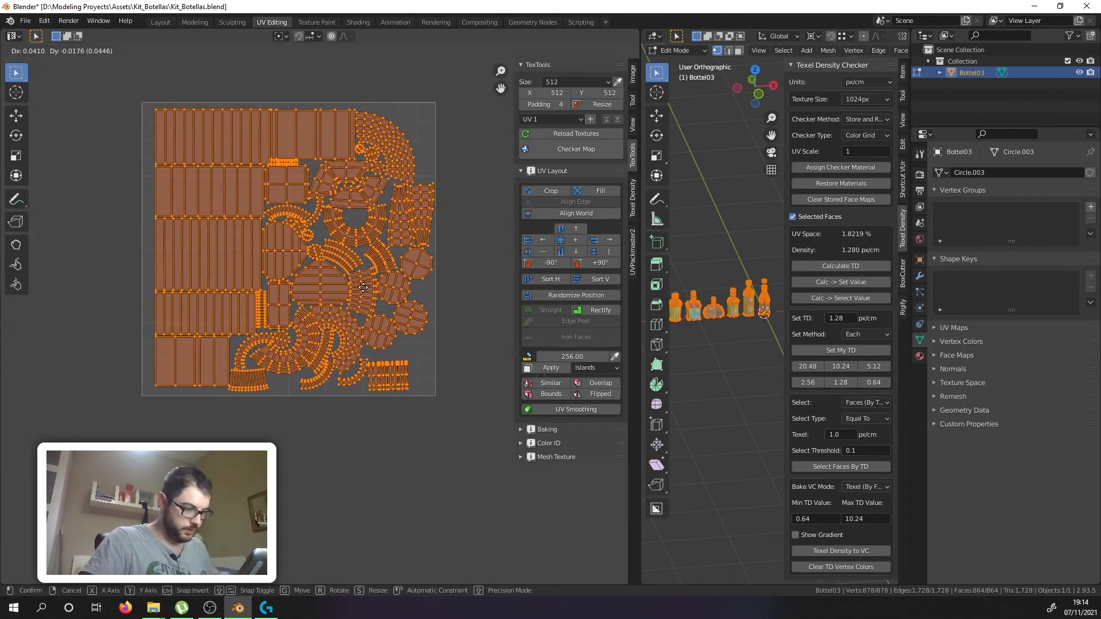
pyautogui.click(363, 290)
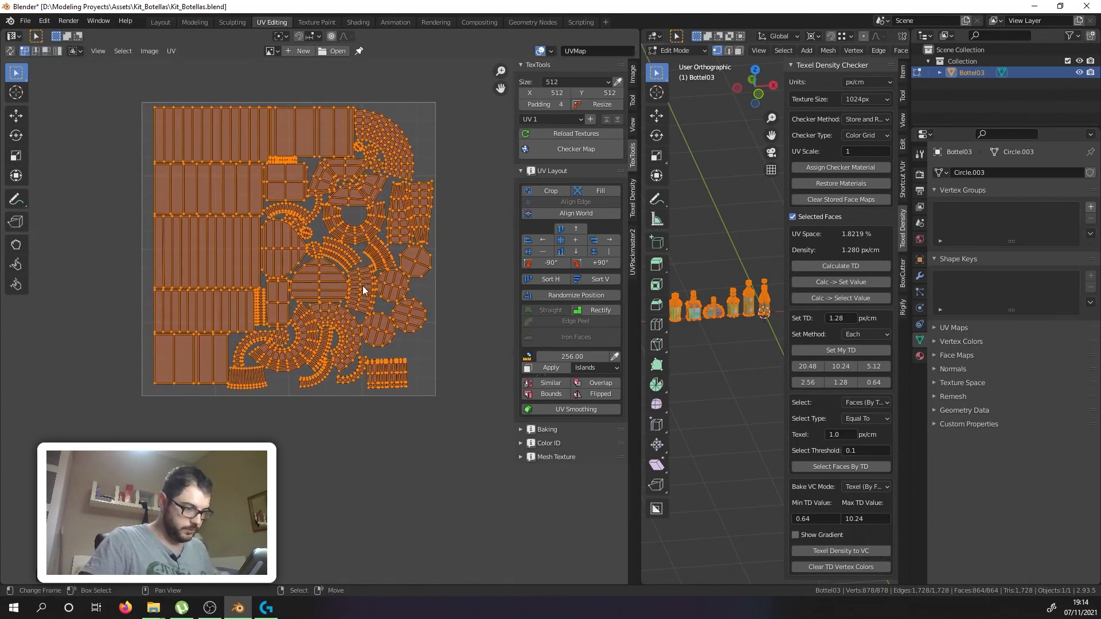
# Step: Enlarge the whole layout slightly, recentre it, and scale it again by about 1.026 to fill the UV square
pyautogui.press('s')
pyautogui.click(450, 354)
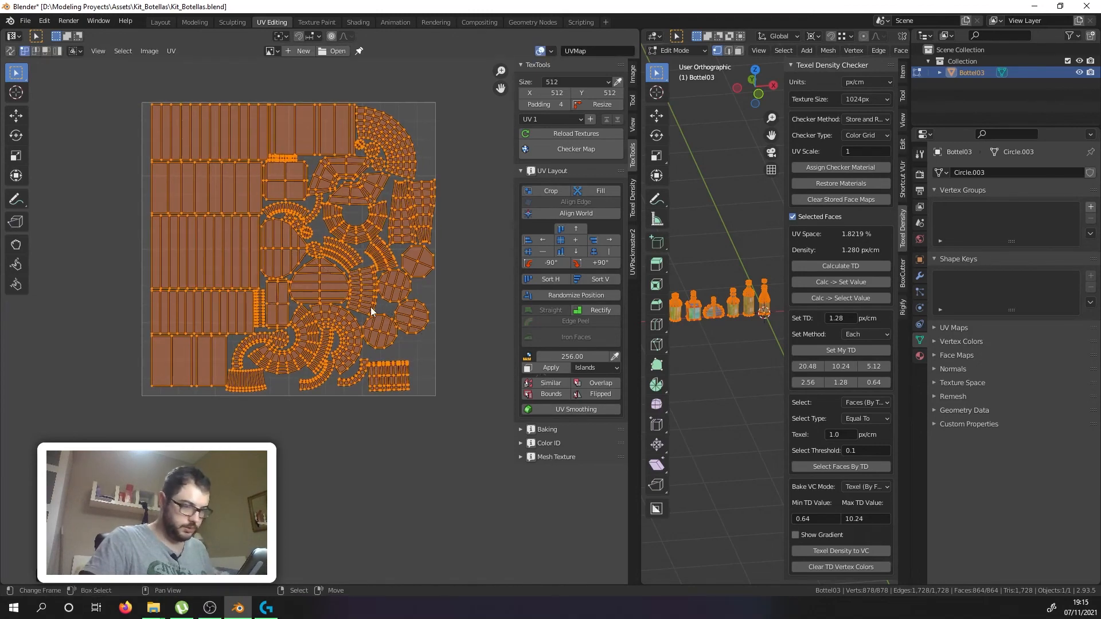
pyautogui.press('g')
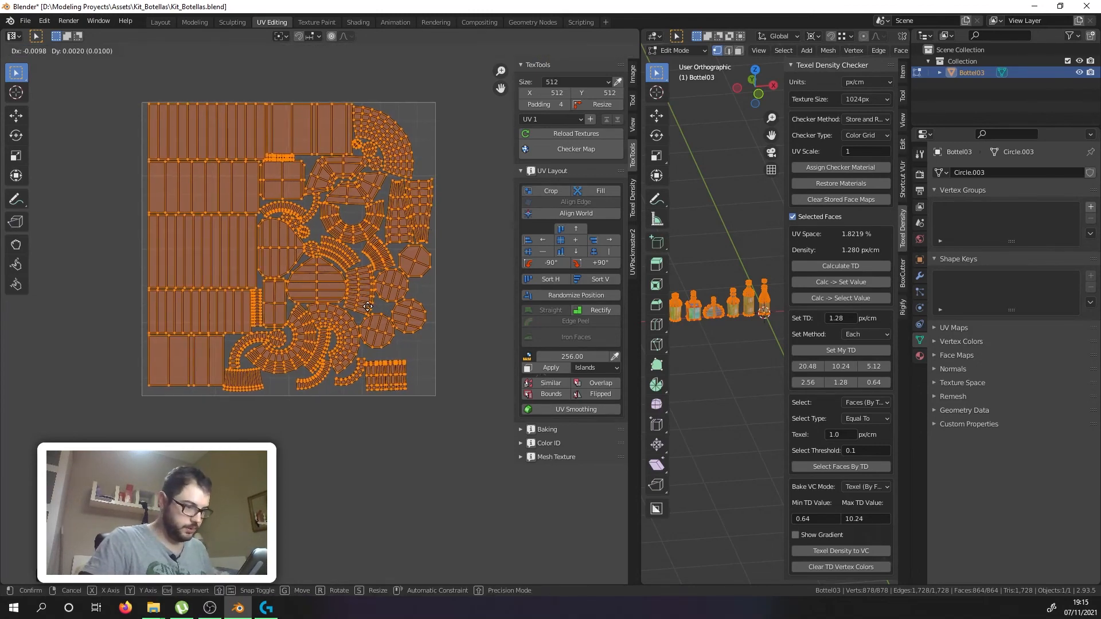
pyautogui.click(382, 315)
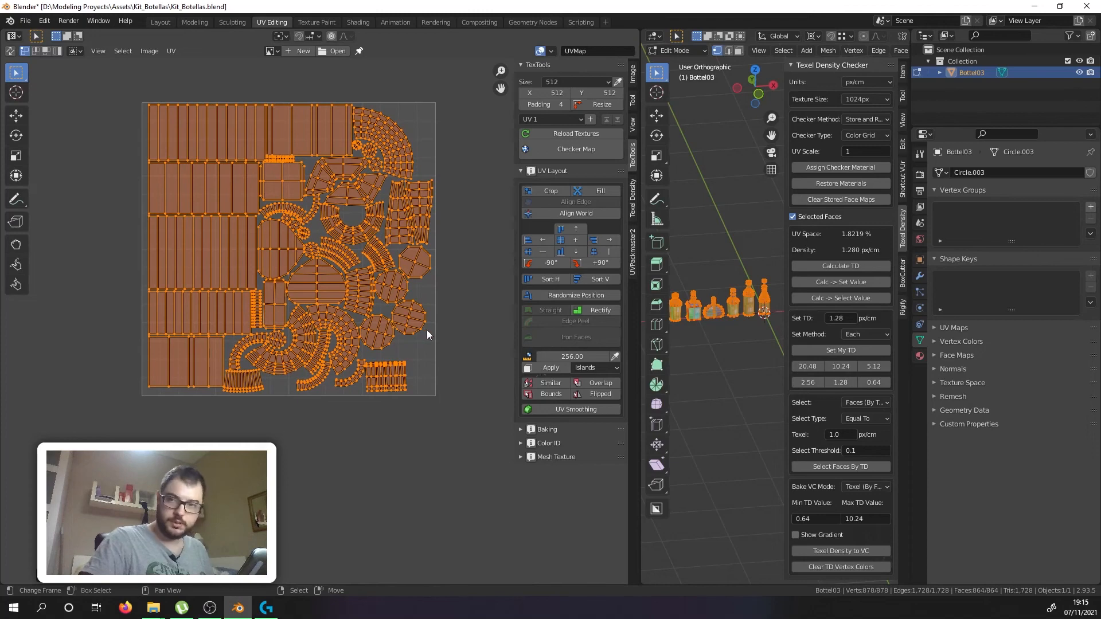
pyautogui.press('s')
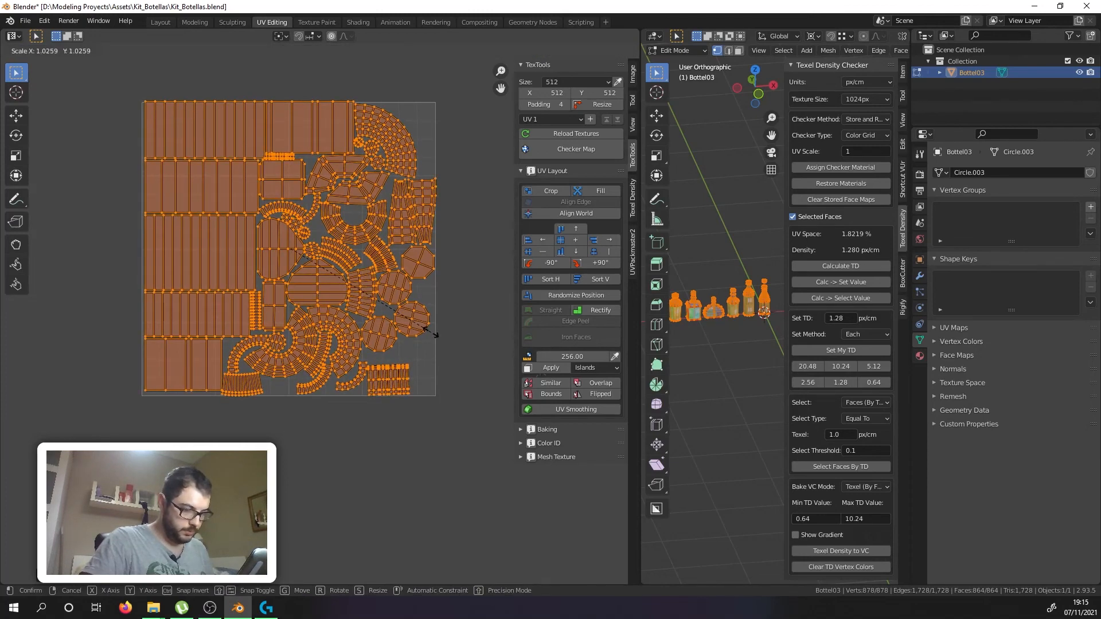
pyautogui.click(431, 332)
# Step: Nudge the dense fan-shaped strip beside the bottom rectangular panel and rotate it about 1.7 degrees
pyautogui.scroll(4, 240, 358)
pyautogui.click(240, 356)
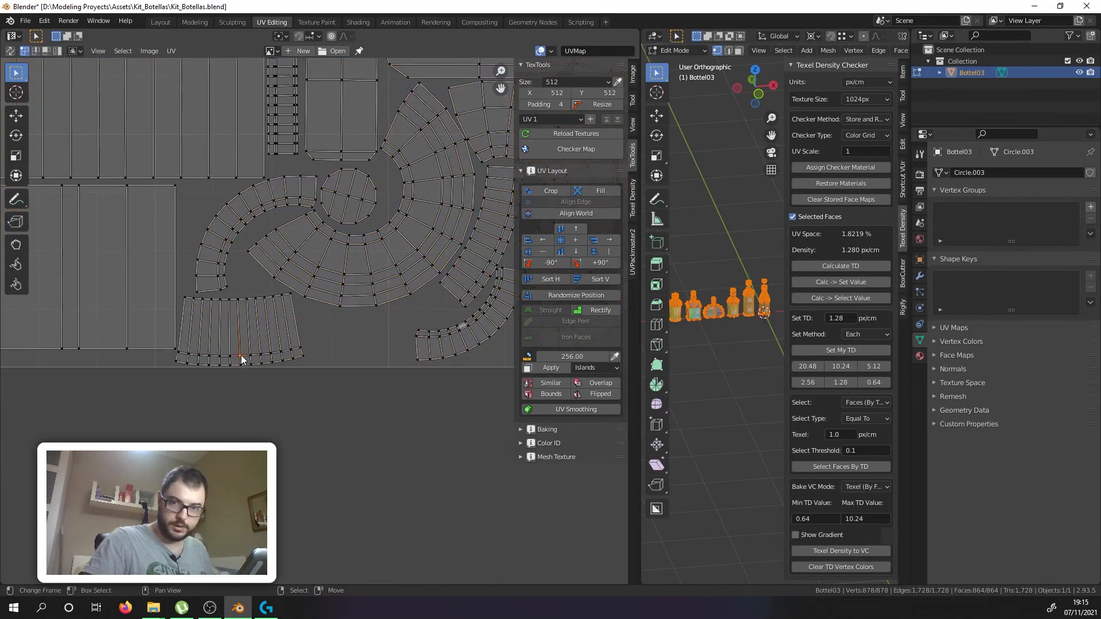
pyautogui.press('g')
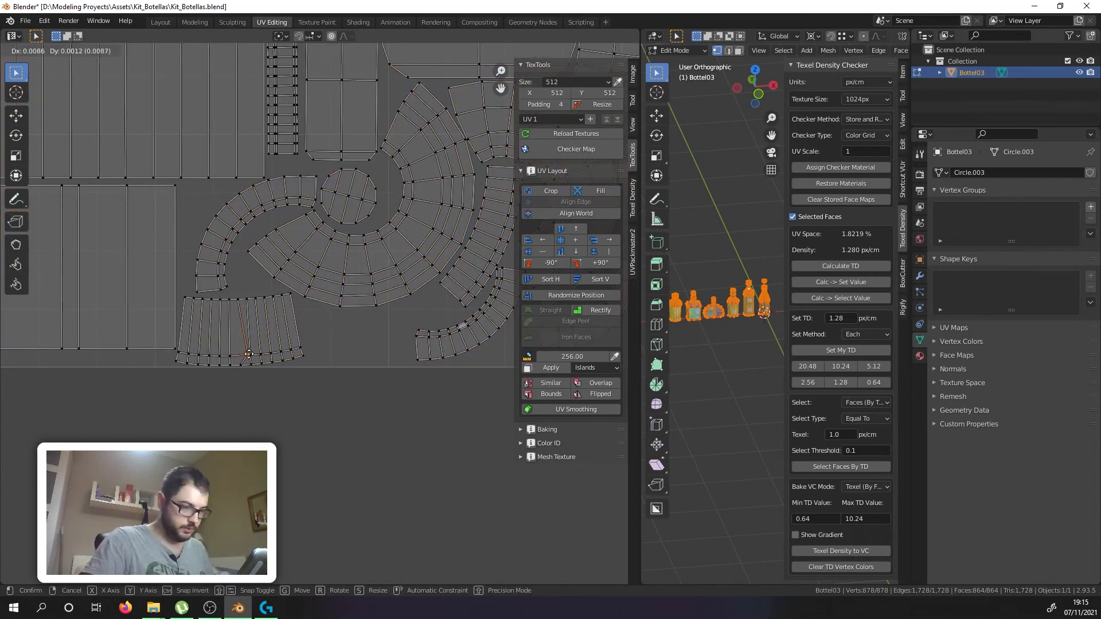
pyautogui.rightClick(249, 353)
pyautogui.hotkey('ctrl', 'l')
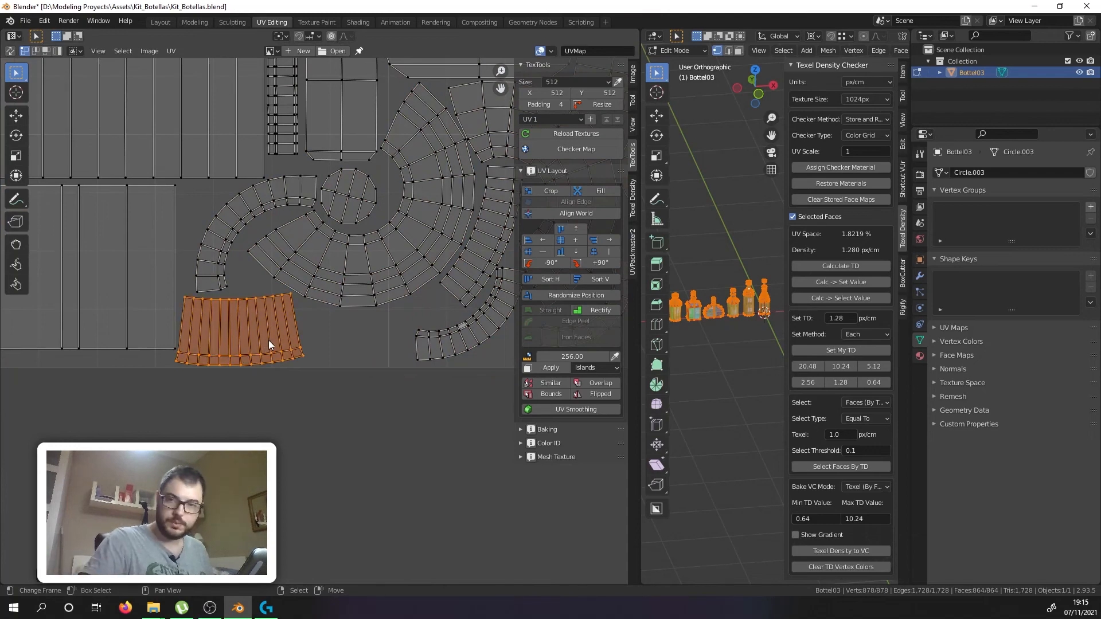
pyautogui.press('g')
pyautogui.click(296, 321)
pyautogui.scroll(2, 296, 321)
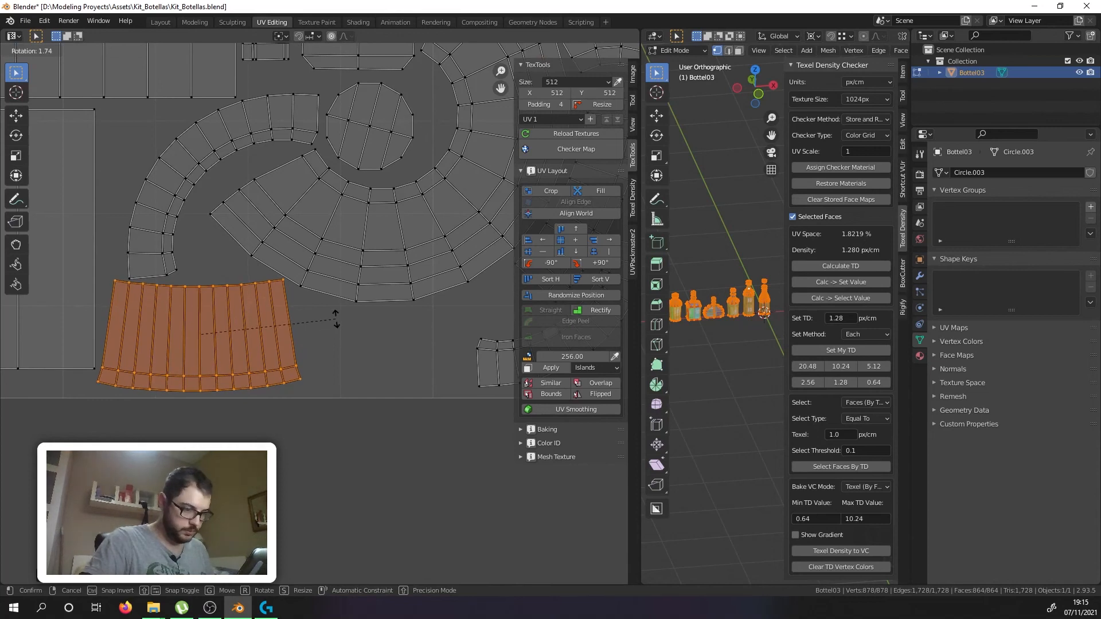
pyautogui.scroll(-4, 333, 318)
pyautogui.scroll(2, 408, 336)
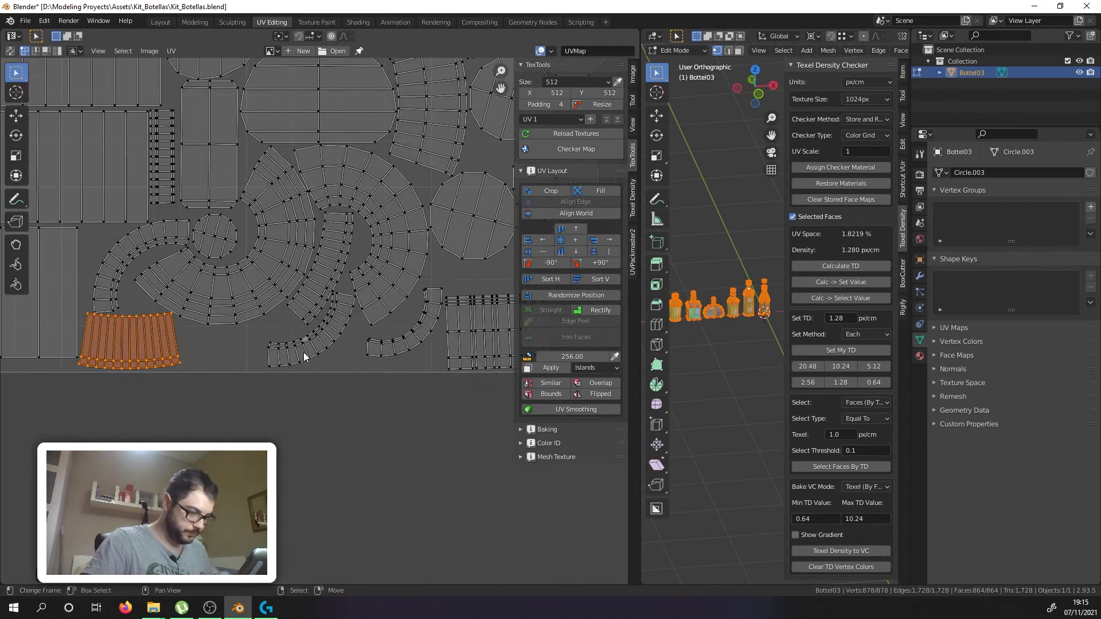
# Step: Move the small dense curved strip beside the fan-shaped strip and rotate it about 40 degrees to nest beneath the large arc
pyautogui.click(304, 352)
pyautogui.moveTo(321, 344); pyautogui.dragTo(269, 346)
pyautogui.press('r')
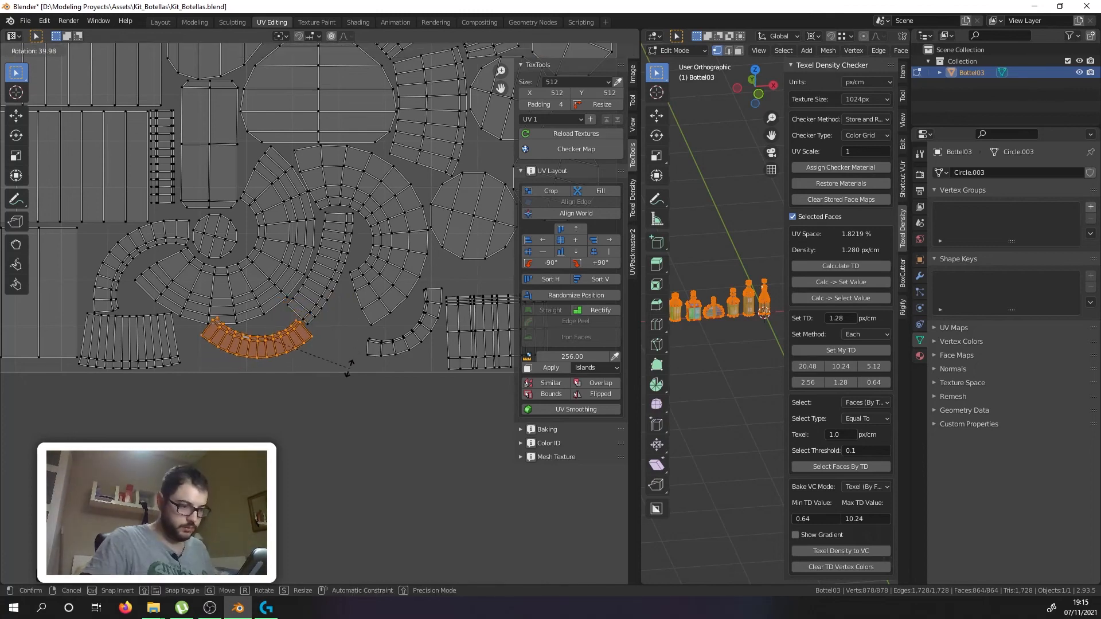
pyautogui.click(286, 357)
pyautogui.press('g')
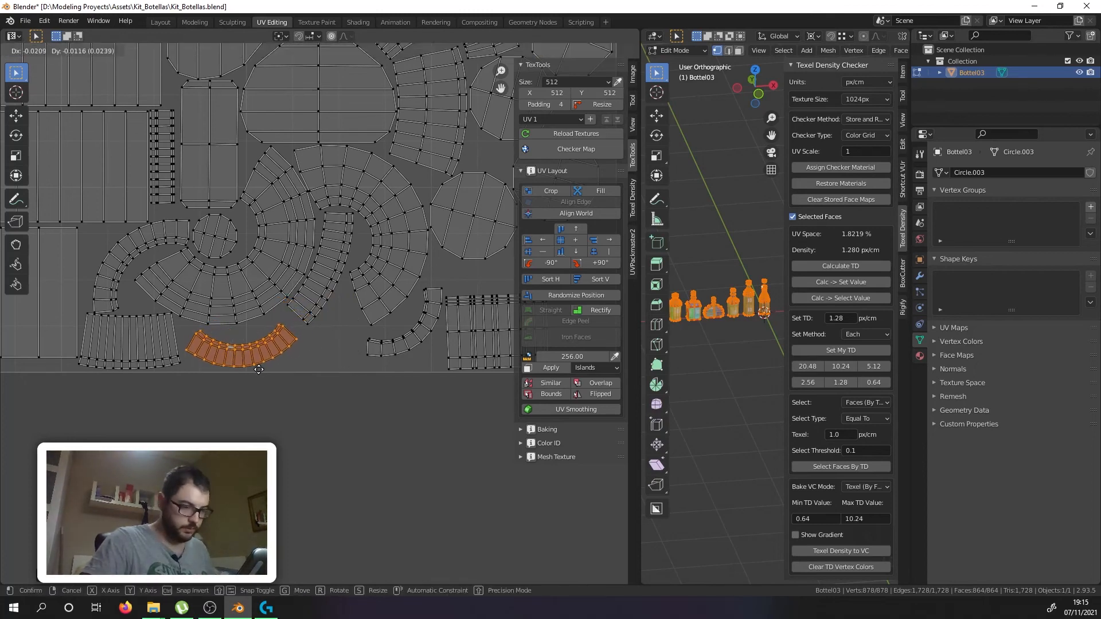
pyautogui.click(270, 369)
# Step: Raise the rectangular strip grid beneath the circles and rotate it about 3.4 degrees to straighten it
pyautogui.moveTo(376, 344); pyautogui.dragTo(239, 364, button='middle')
pyautogui.click(351, 357)
pyautogui.press('g')
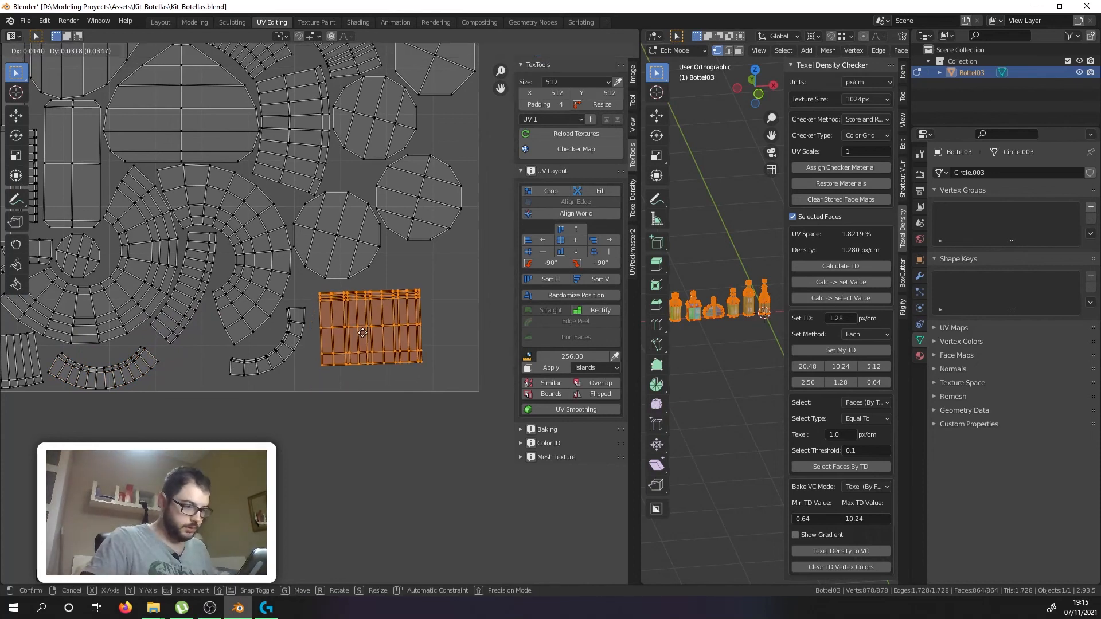
pyautogui.click(363, 333)
pyautogui.press('r')
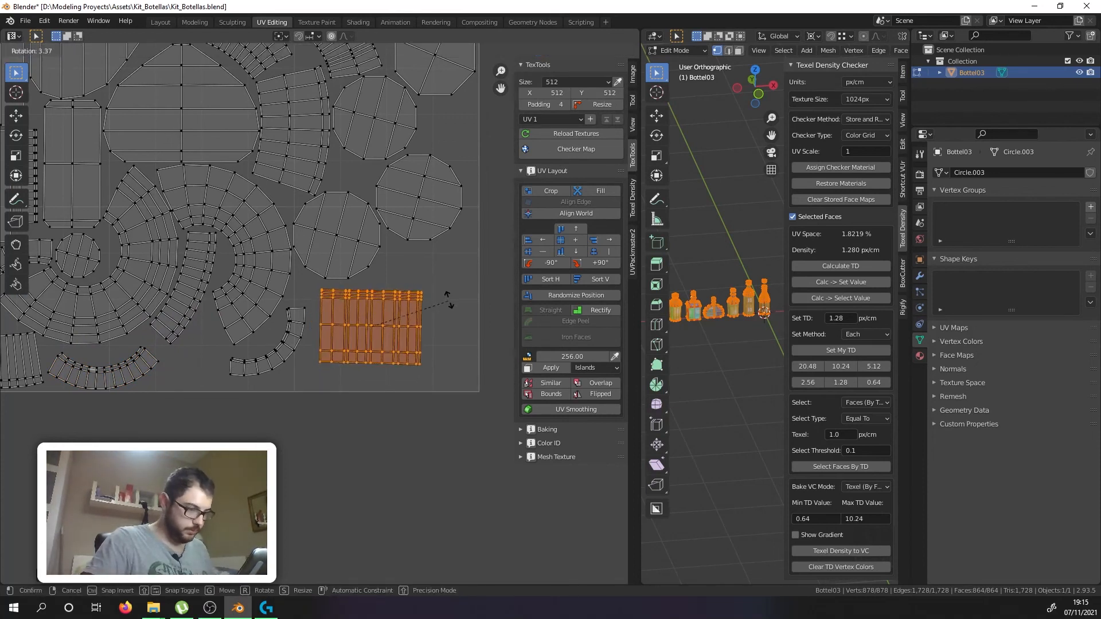
pyautogui.click(404, 325)
# Step: Move the remaining small curved strip under the second large arc and rotate it about 34 degrees to follow the bottom edge
pyautogui.hotkey('alt', 'a')
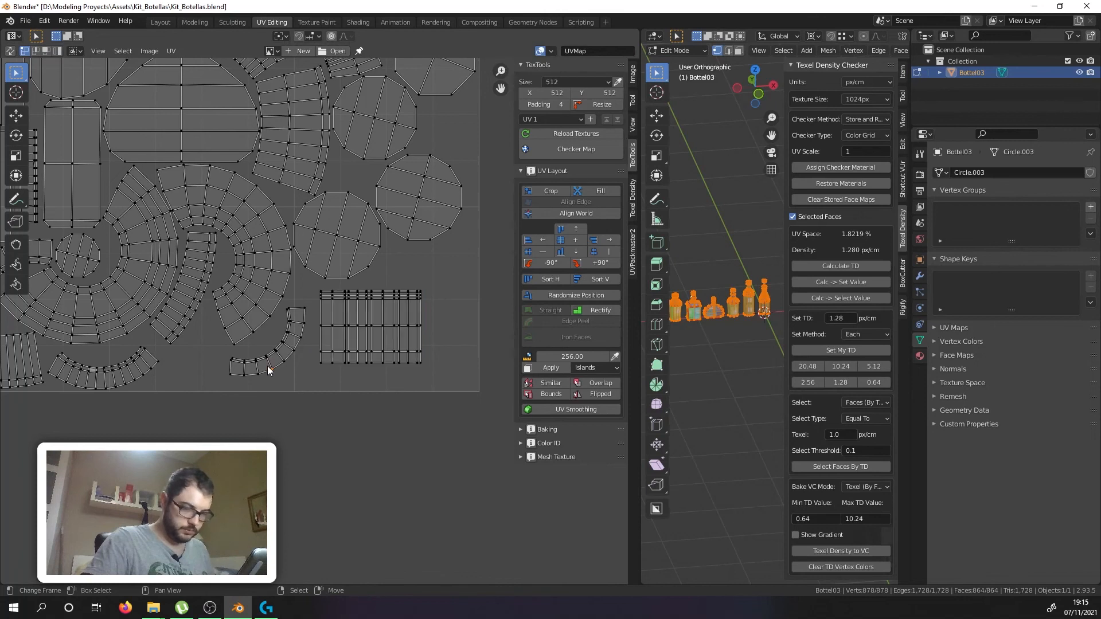
pyautogui.press('l')
pyautogui.press('g')
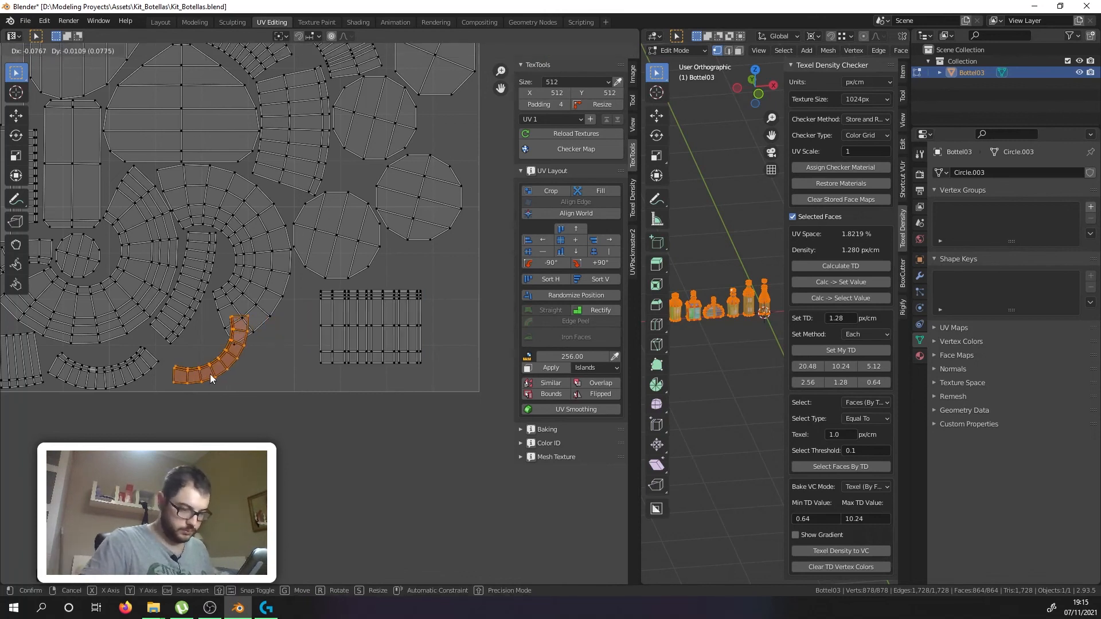
pyautogui.click(210, 374)
pyautogui.press('r')
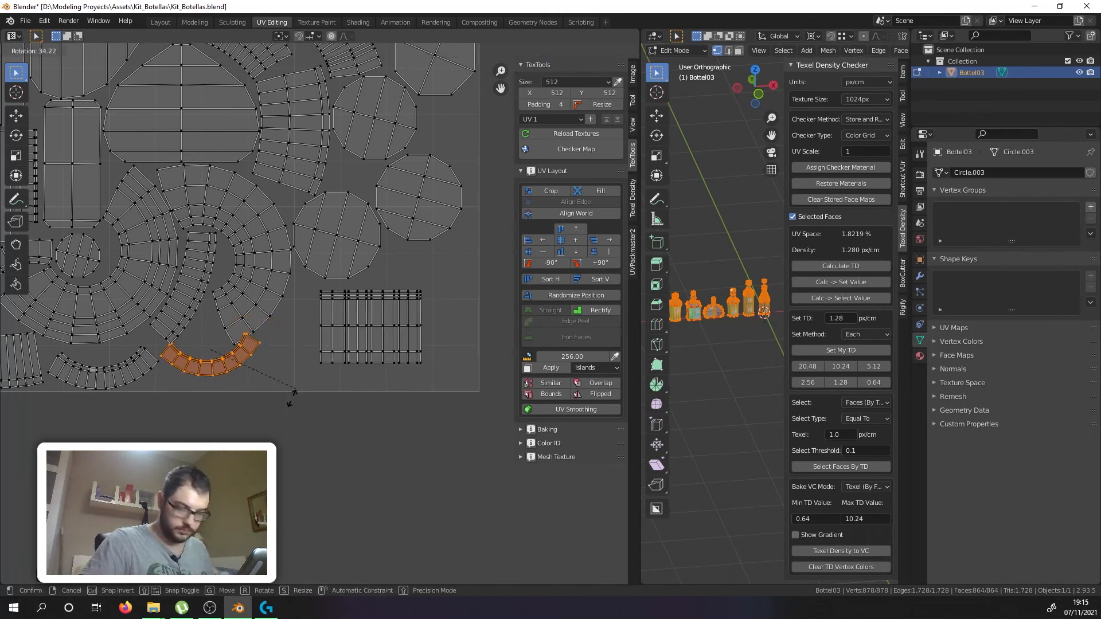
pyautogui.click(290, 398)
pyautogui.press('g')
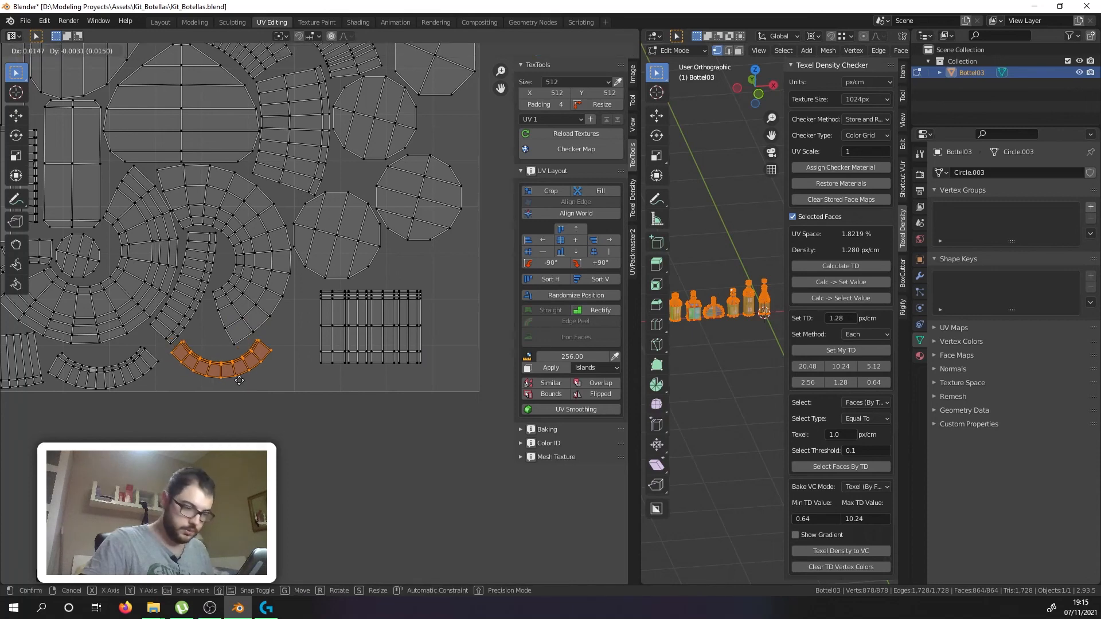
pyautogui.click(242, 380)
# Step: Select all UV islands and shift the whole layout slightly down so its upper edge fits inside the UV square
pyautogui.scroll(-2, 242, 381)
pyautogui.scroll(-2, 242, 380)
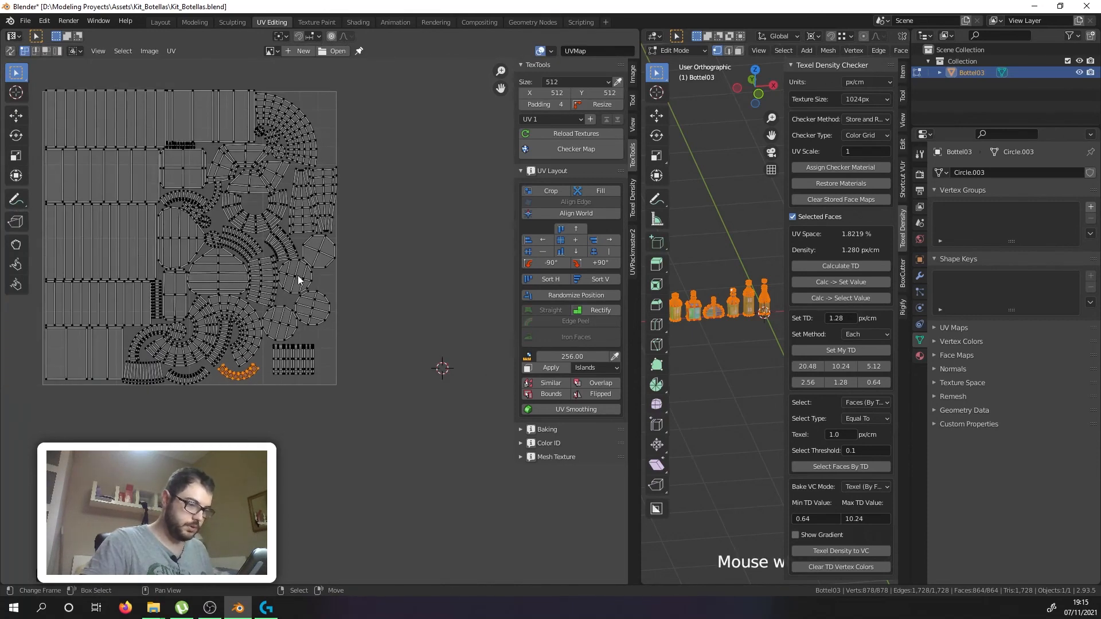
pyautogui.press('Tab')
pyautogui.press('Tab')
pyautogui.scroll(-3, 307, 304)
pyautogui.scroll(4, 296, 299)
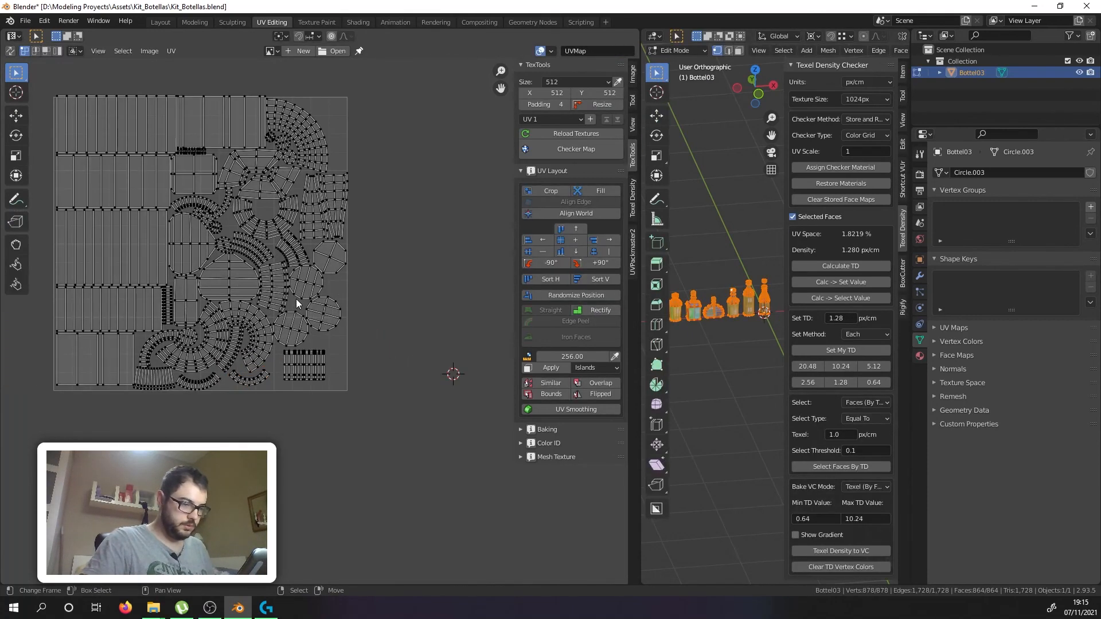
pyautogui.press('a')
pyautogui.scroll(3, 170, 127)
pyautogui.moveTo(188, 86); pyautogui.dragTo(304, 110, button='middle')
pyautogui.press('g')
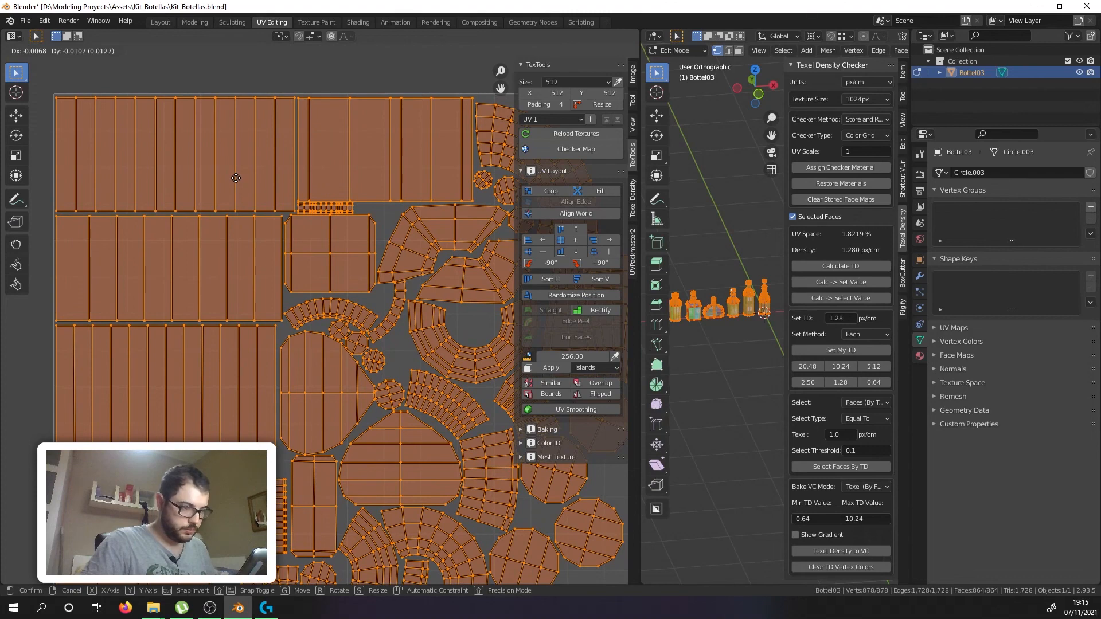
pyautogui.click(236, 178)
# Step: Move the rectangular strip grid up and against the UV square's right edge, beneath the circles
pyautogui.scroll(-4, 216, 282)
pyautogui.scroll(5, 216, 282)
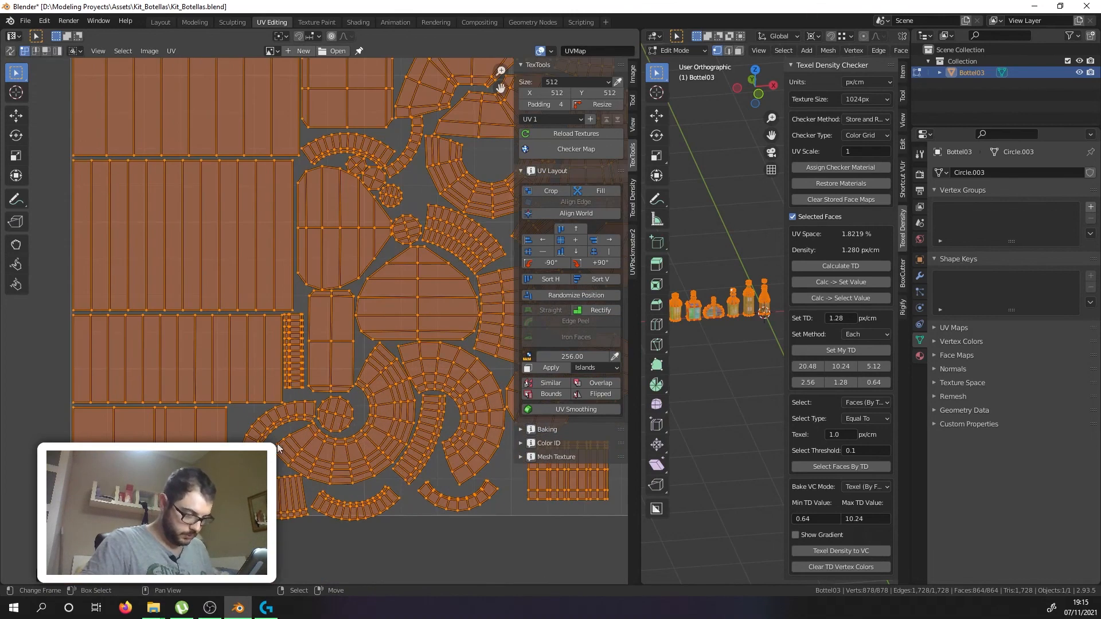
pyautogui.scroll(-2, 290, 460)
pyautogui.moveTo(291, 460); pyautogui.dragTo(128, 376, button='middle')
pyautogui.scroll(1, 397, 381)
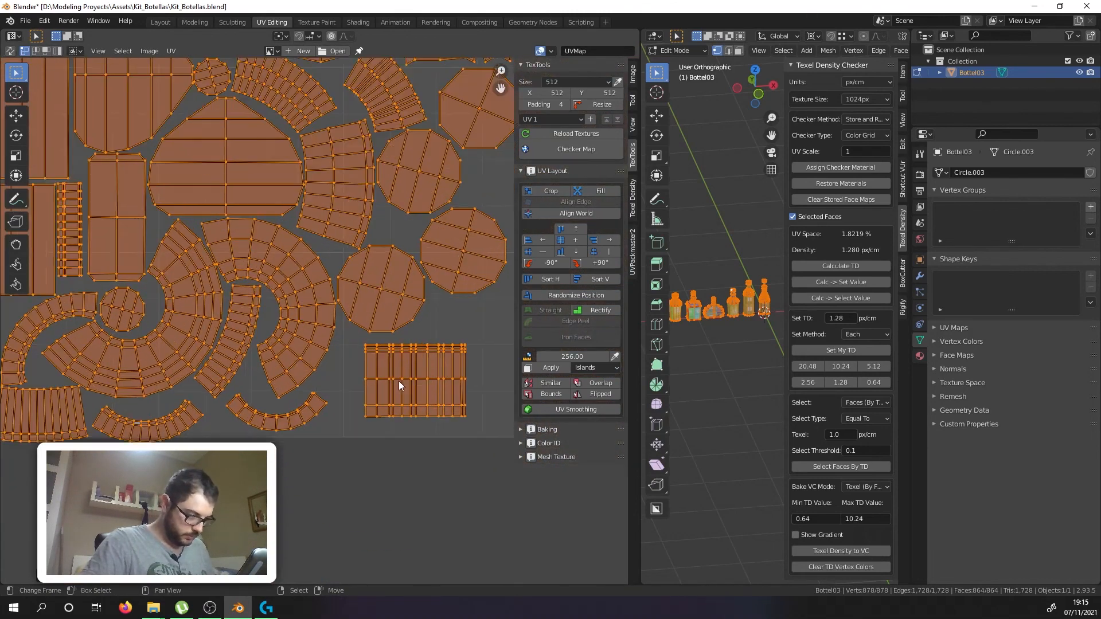
pyautogui.moveTo(398, 381); pyautogui.dragTo(282, 436, button='middle')
pyautogui.click(283, 436)
pyautogui.scroll(-1, 282, 436)
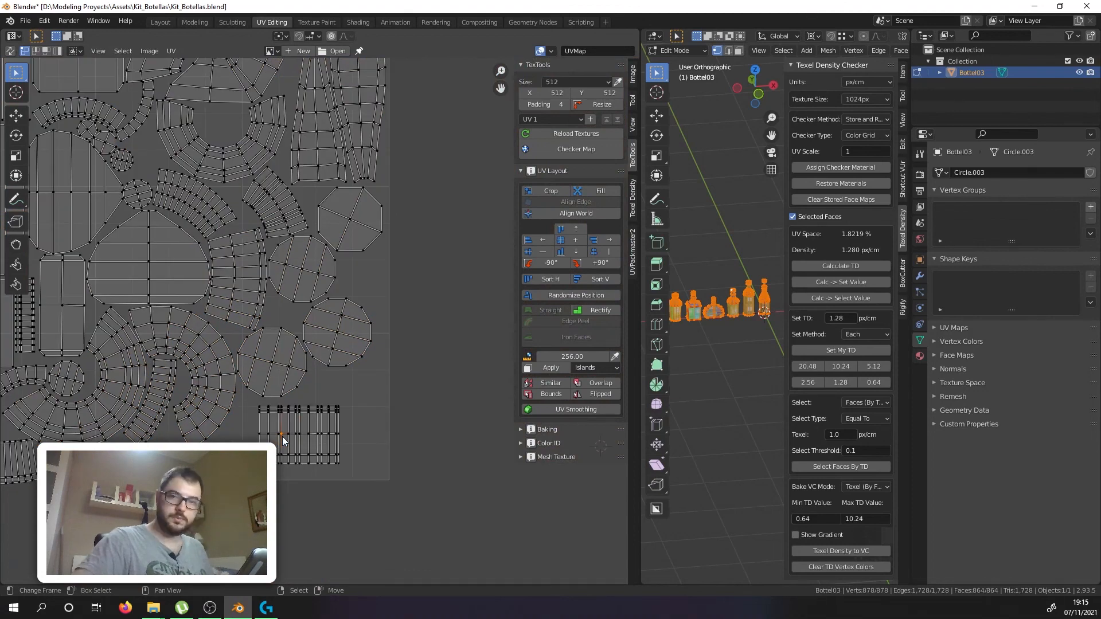
pyautogui.press('g')
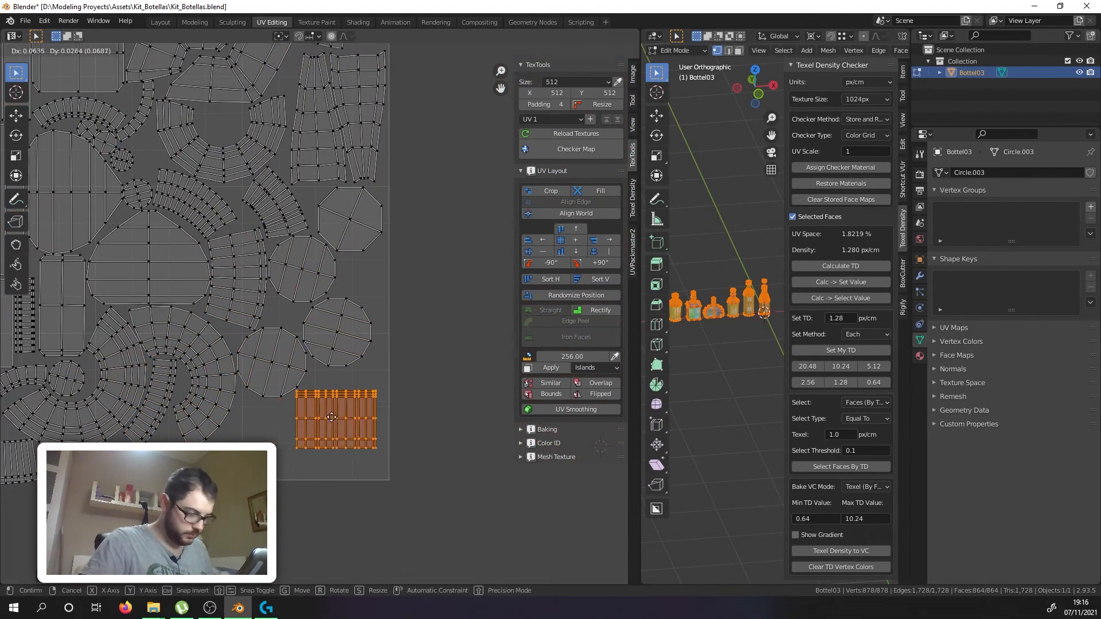
pyautogui.click(343, 405)
# Step: Rotate the small curved strip beside the rectangular strip grid so it follows the lower edge of the circle above it
pyautogui.hotkey('alt', 'a')
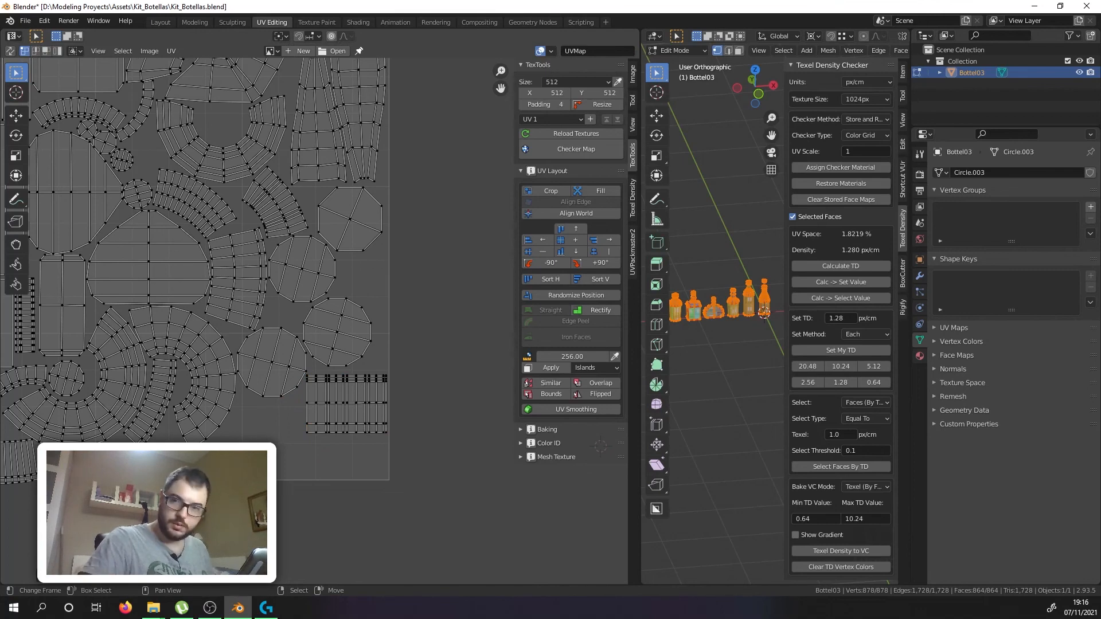
pyautogui.click(296, 424)
pyautogui.scroll(2, 296, 424)
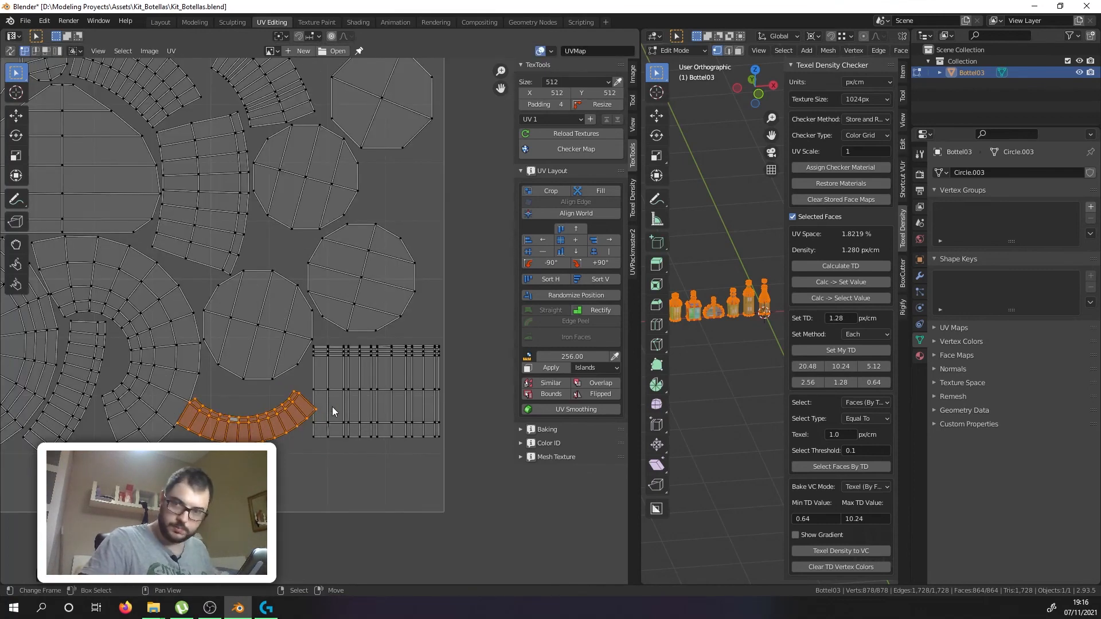
pyautogui.press('r')
pyautogui.click(322, 373)
pyautogui.scroll(-3, 323, 372)
pyautogui.scroll(1, 99, 435)
pyautogui.click(81, 441)
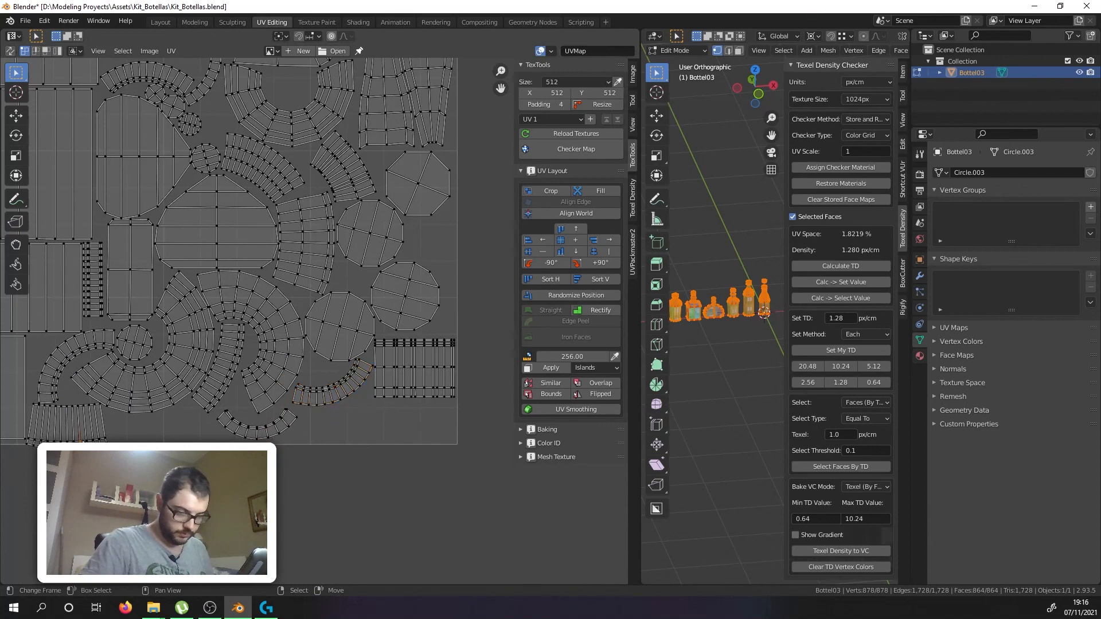
pyautogui.hotkey('ctrl', 'l')
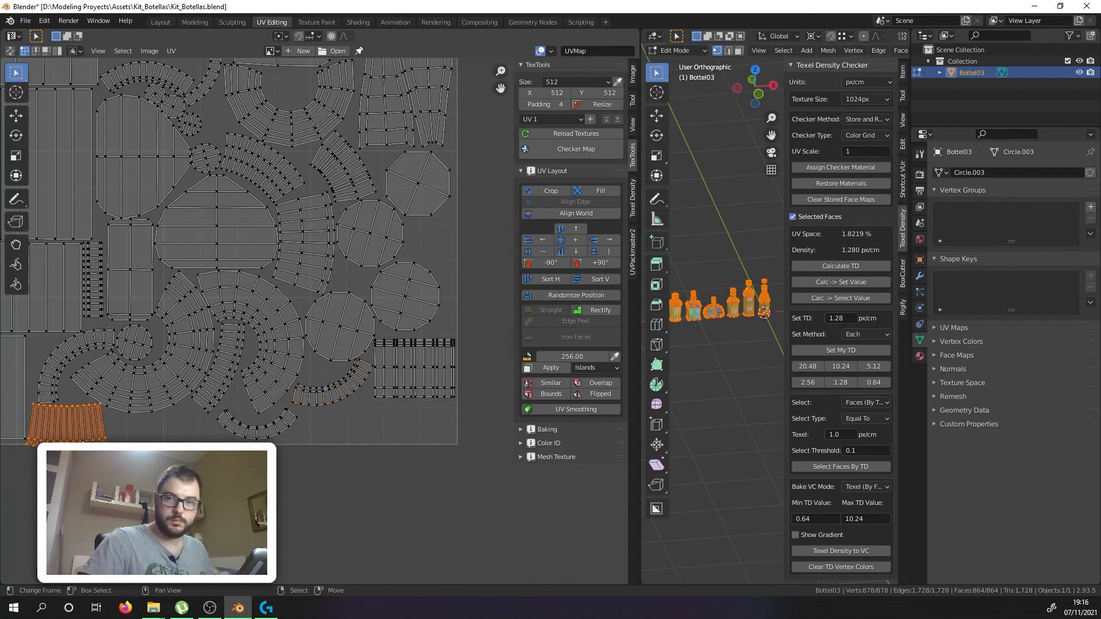
pyautogui.press('g')
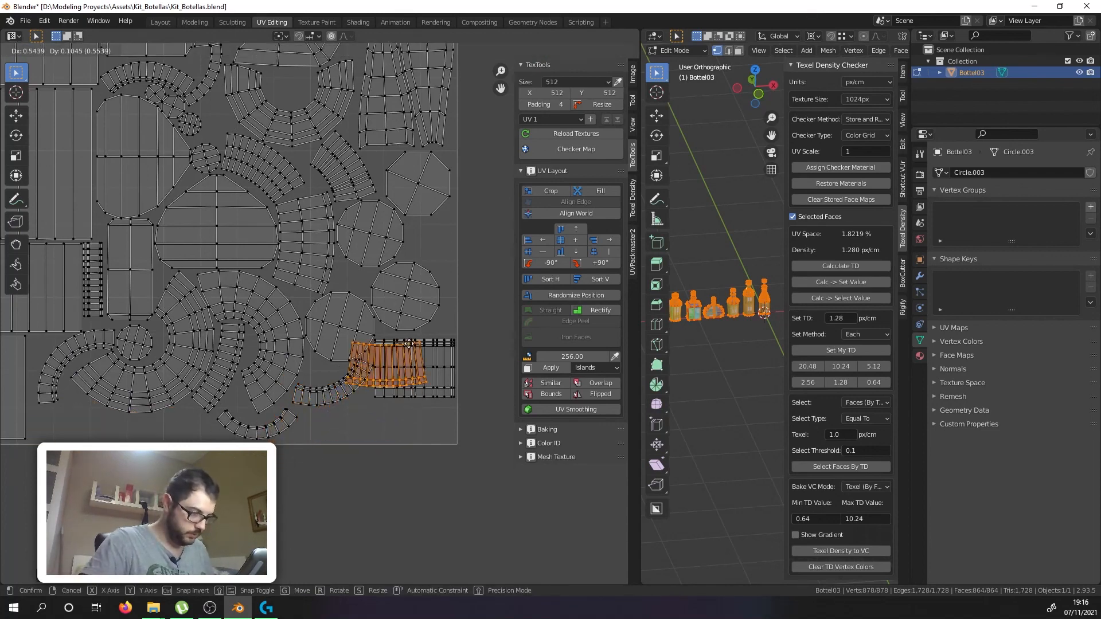
pyautogui.rightClick(405, 386)
# Step: Move the circle above the rectangular strip grid slightly up and against the UV square's right edge
pyautogui.click(413, 291)
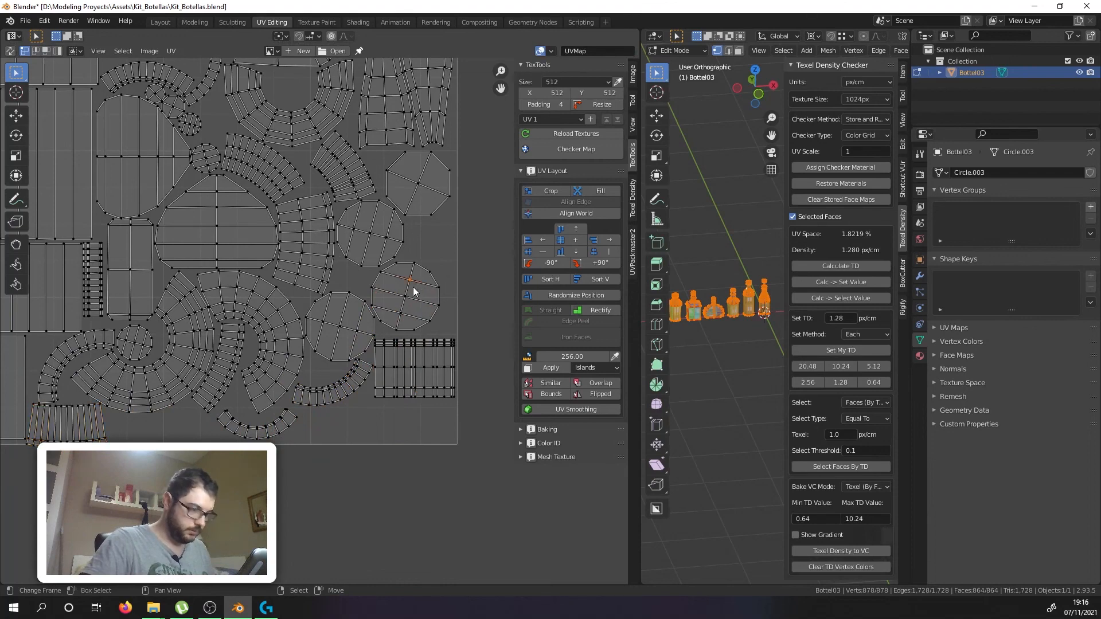
pyautogui.scroll(1, 413, 290)
pyautogui.hotkey('ctrl', 'l')
pyautogui.press('g')
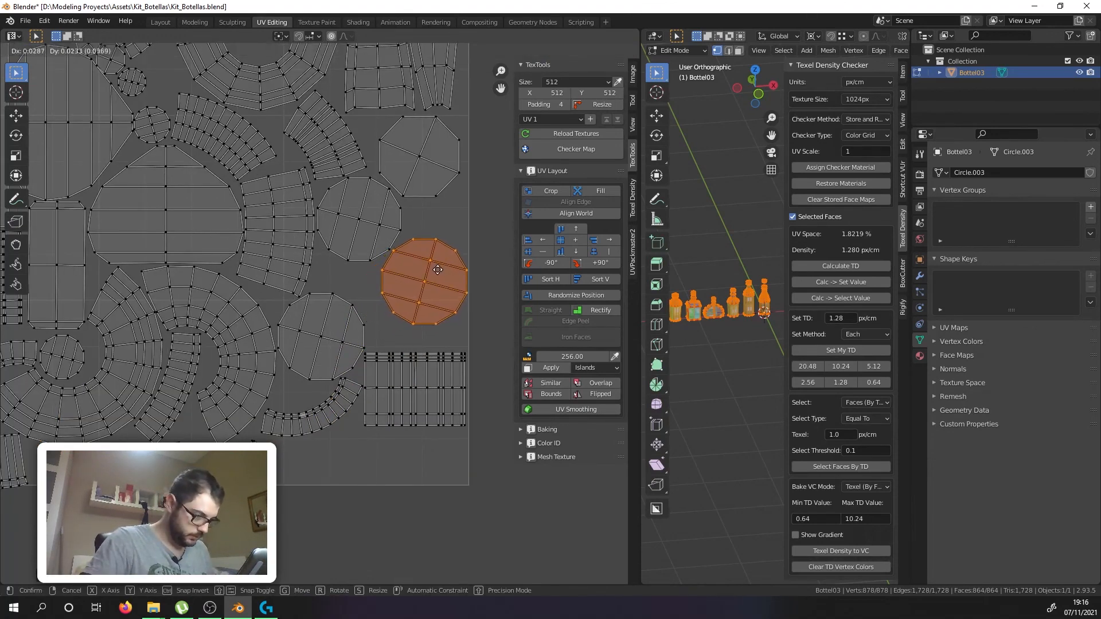
pyautogui.click(439, 269)
# Step: Raise the rectangular strip grid along the Y axis to close the gap beneath the circle above it
pyautogui.click(383, 368)
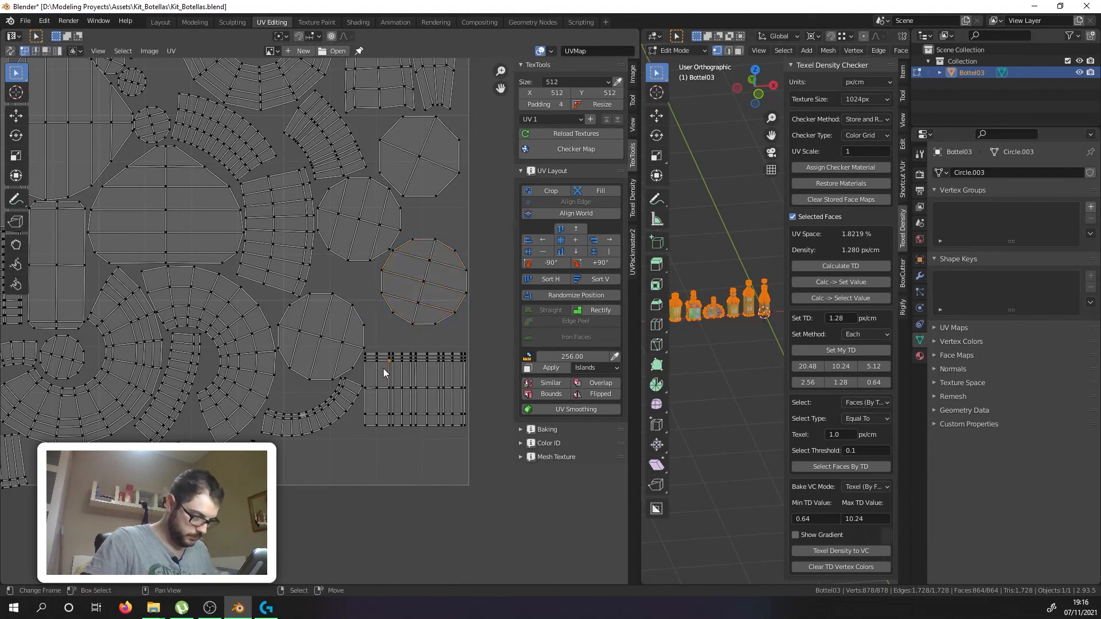
pyautogui.scroll(1, 423, 378)
pyautogui.hotkey('ctrl', 'l')
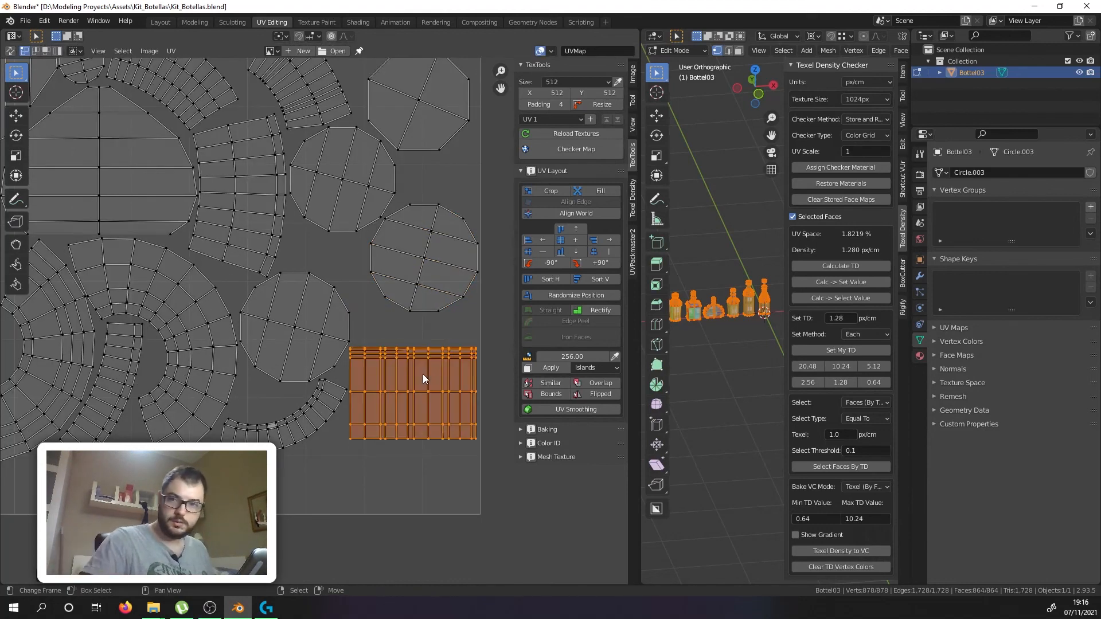
pyautogui.press('g')
pyautogui.press('y')
pyautogui.click(304, 345)
# Step: Nudge the circle beside the rectangular strip grid slightly up and left to separate it from the grid and curved strip
pyautogui.click(295, 346)
pyautogui.scroll(1, 296, 341)
pyautogui.hotkey('ctrl', 'l')
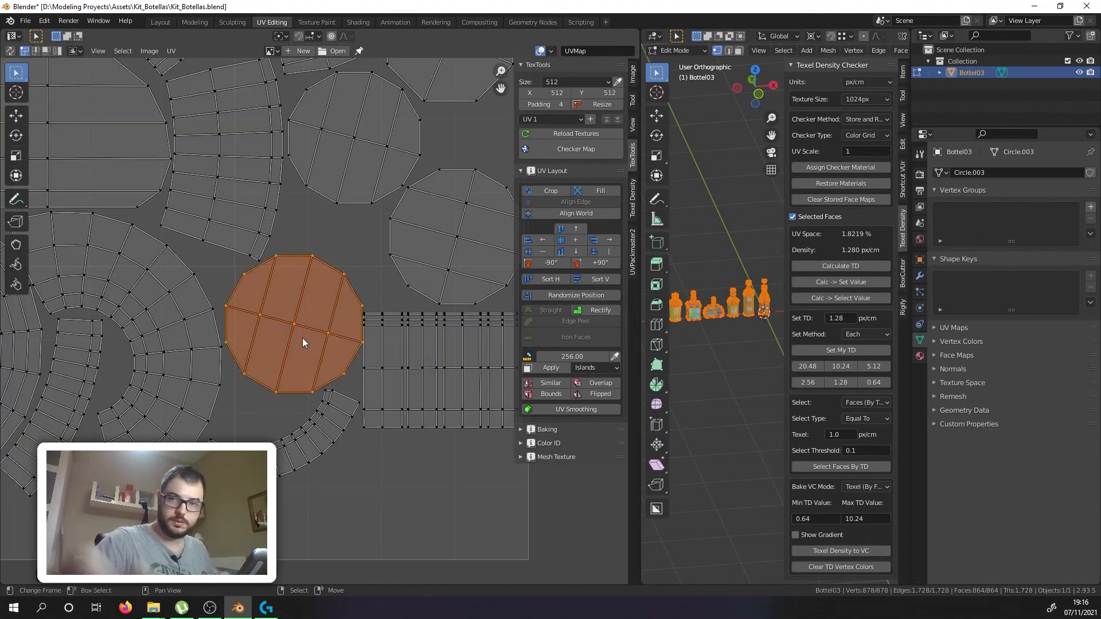
pyautogui.press('g')
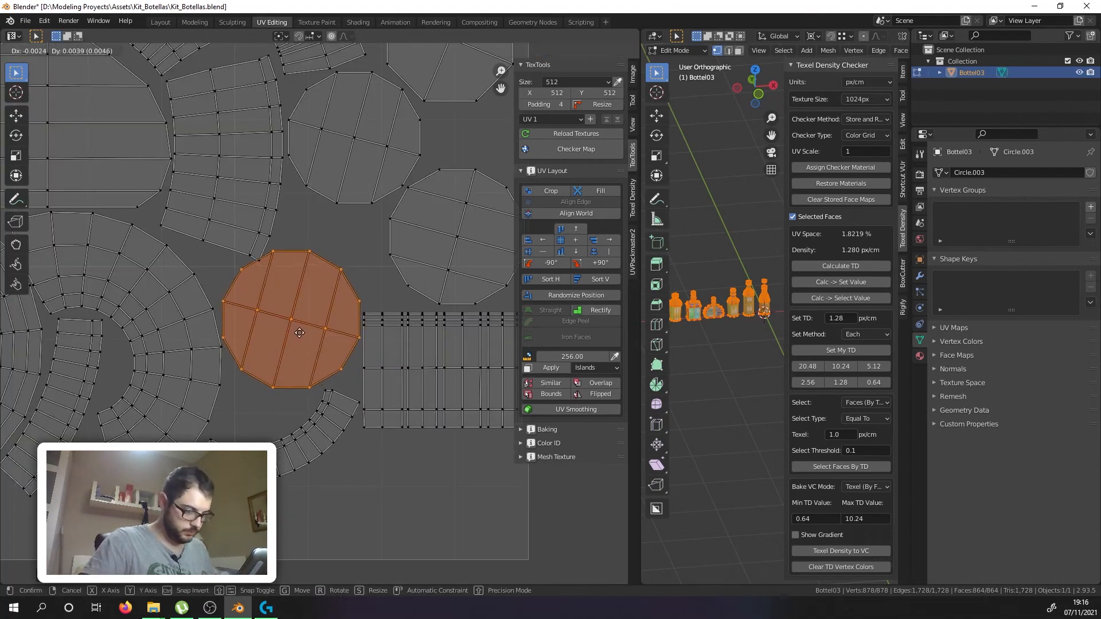
pyautogui.click(300, 336)
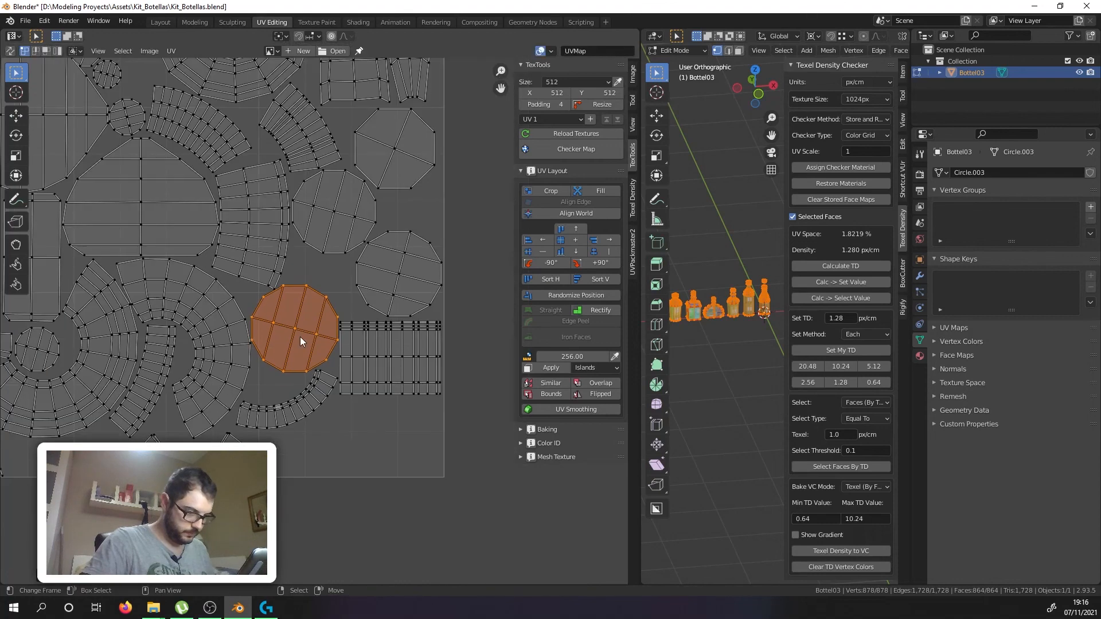
# Step: Move the narrow straight strip from the lower-left of the layout into the gap beneath the rectangular strip grid
pyautogui.scroll(-5, 172, 427)
pyautogui.press('l')
pyautogui.press('g')
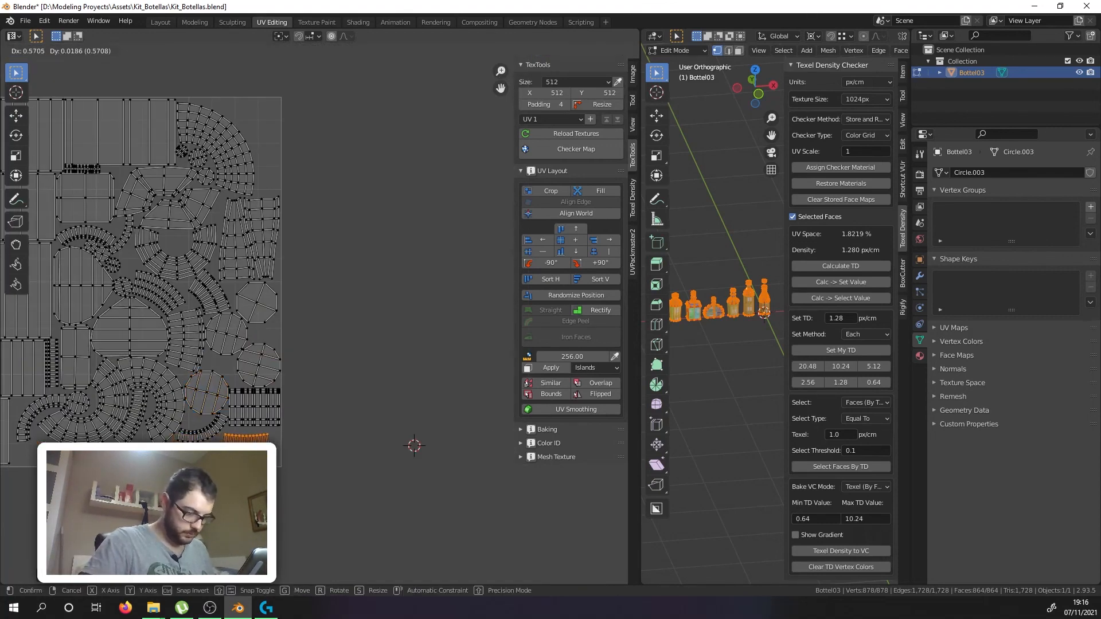
pyautogui.click(259, 394)
# Step: Return to Object Mode and save the blend file
pyautogui.scroll(-3, 259, 394)
pyautogui.press('Tab')
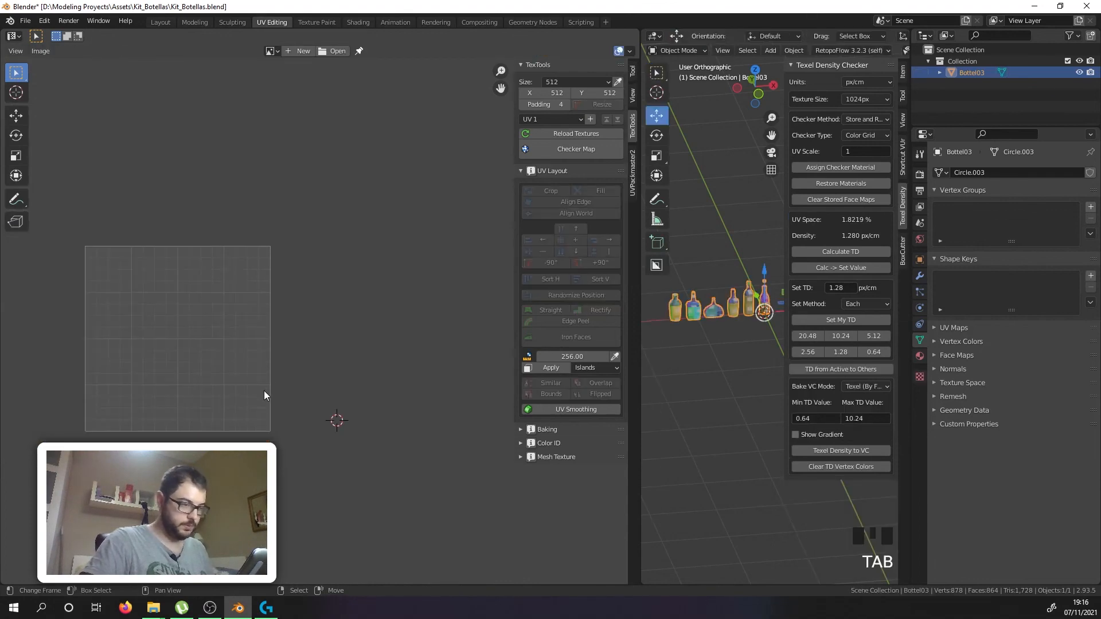
pyautogui.hotkey('ctrl', 's')
# Step: Enlarge the 3D viewport and examine the checker texture on all six bottles from several angles
pyautogui.moveTo(640, 411); pyautogui.dragTo(263, 404)
pyautogui.scroll(8, 673, 326)
pyautogui.moveTo(673, 326); pyautogui.dragTo(407, 328, button='middle')
pyautogui.scroll(3, 455, 301)
pyautogui.scroll(-3, 526, 356)
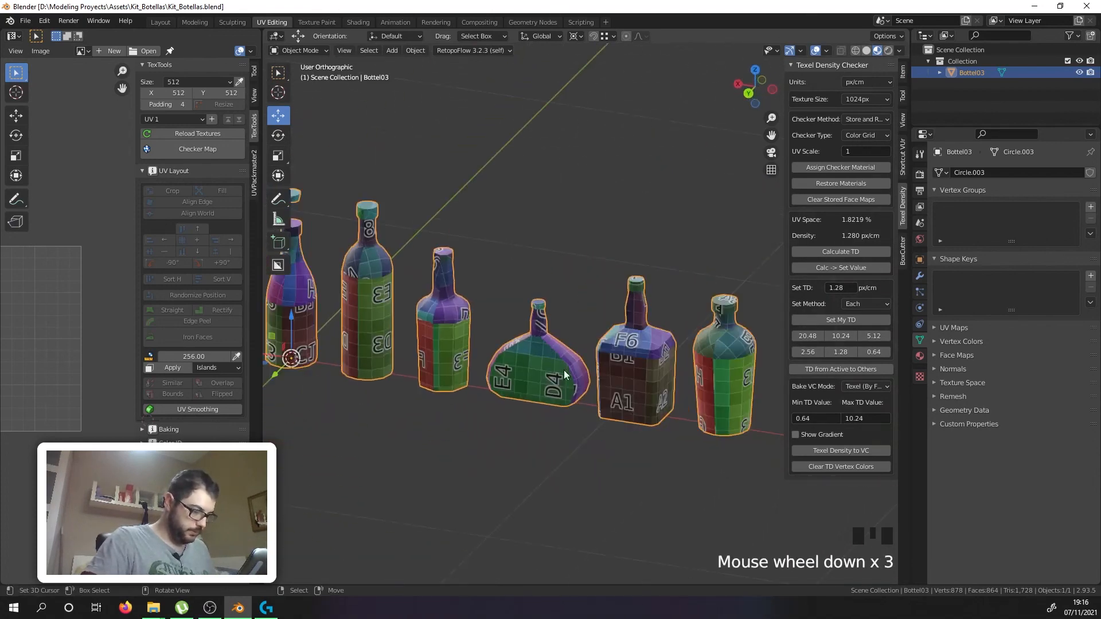
pyautogui.moveTo(584, 351); pyautogui.dragTo(456, 350, button='middle')
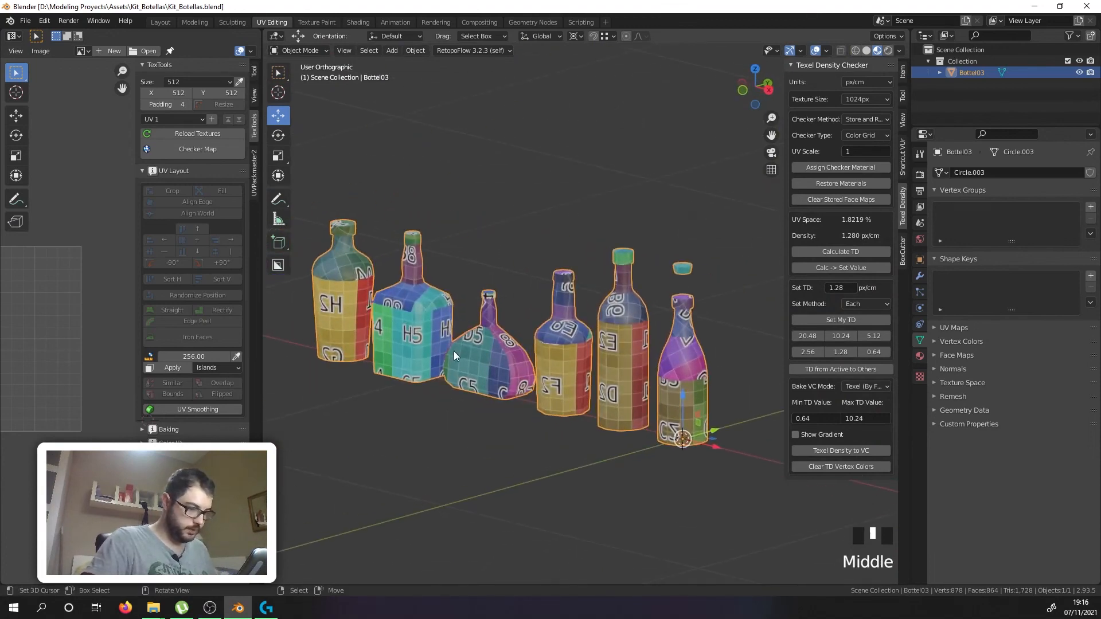
pyautogui.scroll(-4, 460, 286)
pyautogui.press('Tab')
pyautogui.moveTo(436, 252); pyautogui.dragTo(479, 288, button='middle')
pyautogui.press('Tab')
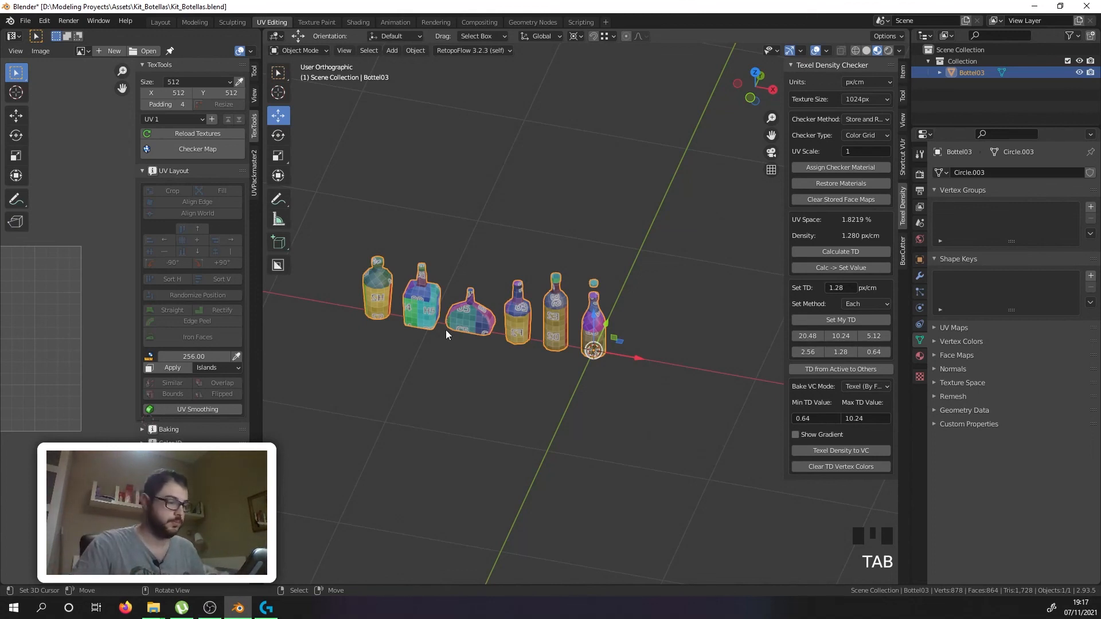
pyautogui.moveTo(445, 330); pyautogui.dragTo(476, 301, button='middle')
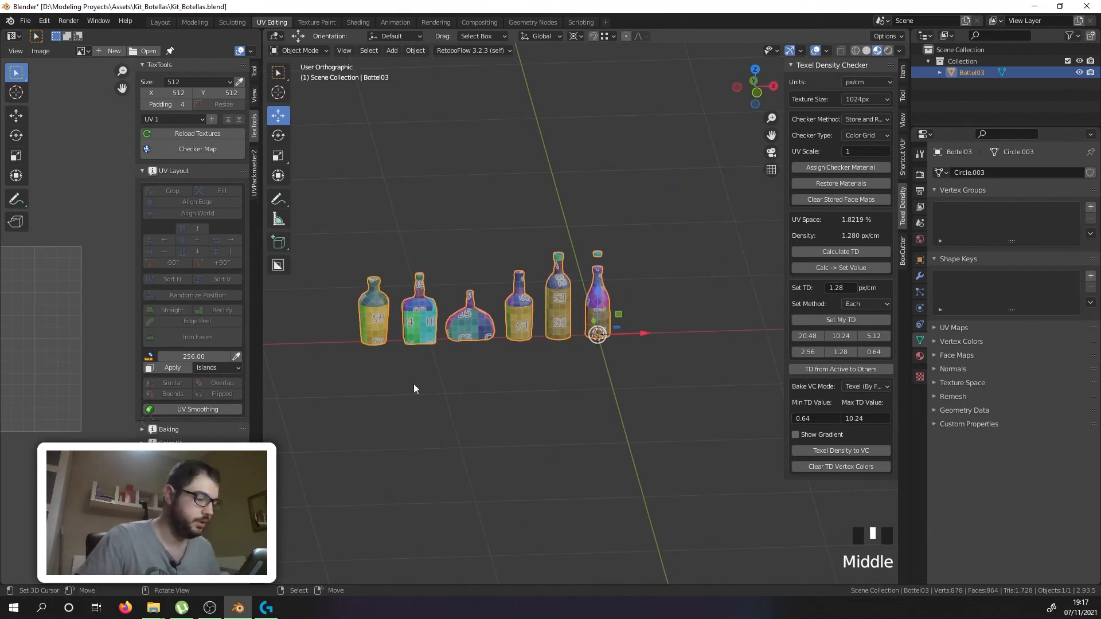
pyautogui.press('Tab')
pyautogui.press('Tab')
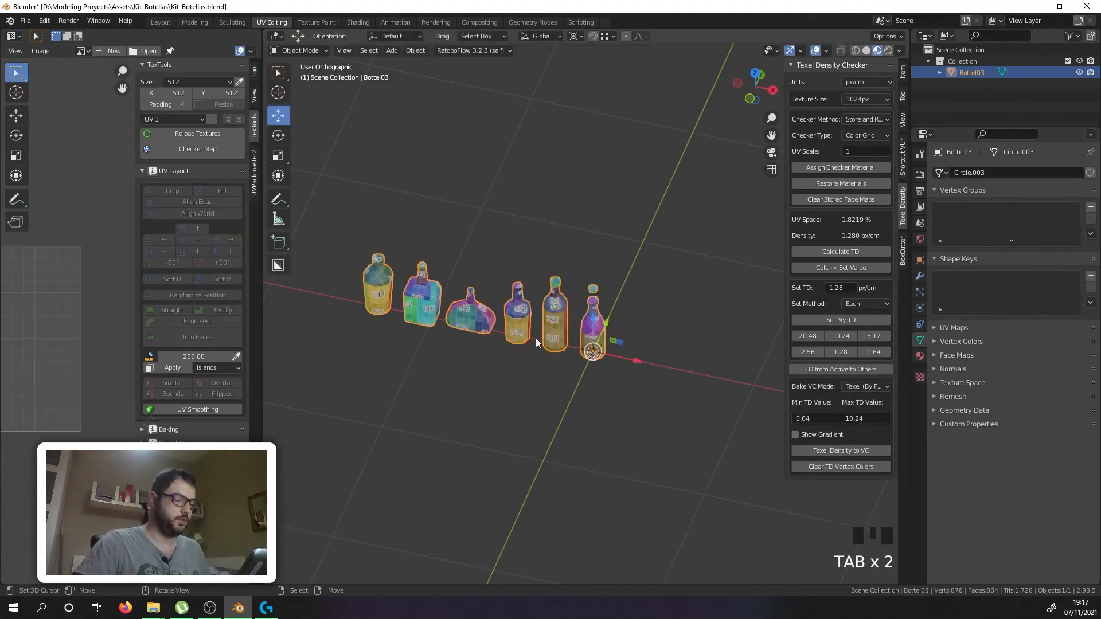